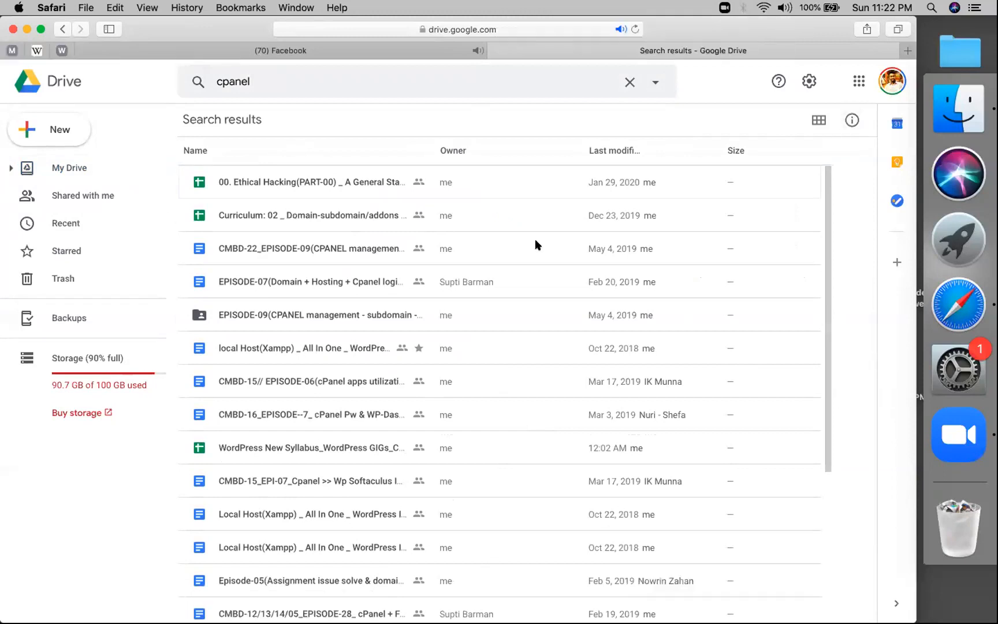
Step: Open the Curriculum 02 hosting spreadsheet, review cells C5 and C8, and copy its link
{"action": "double_click", "coordinate": [315, 216]}
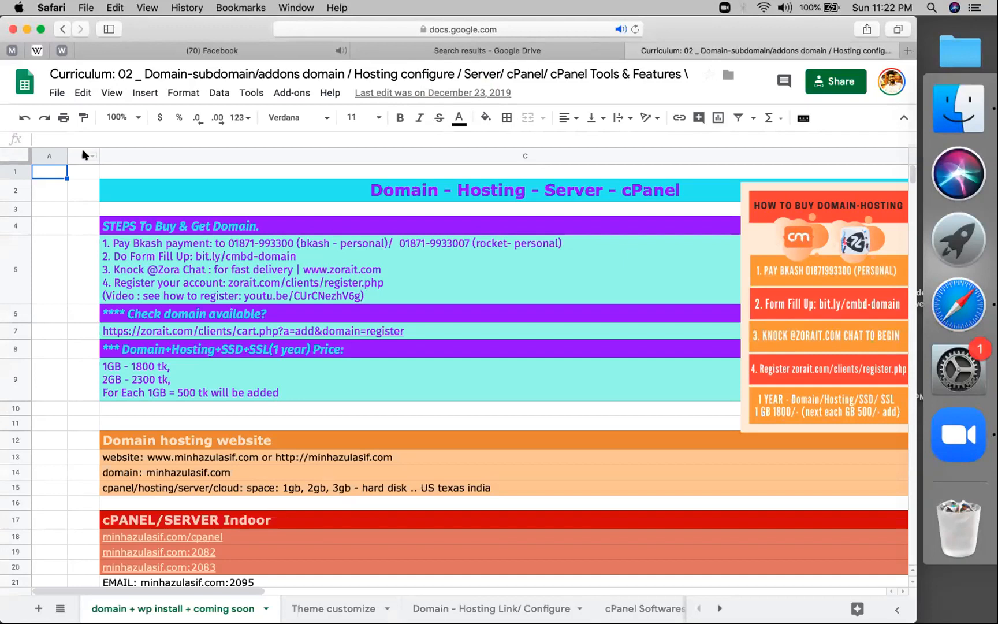
{"action": "left_click", "coordinate": [341, 251]}
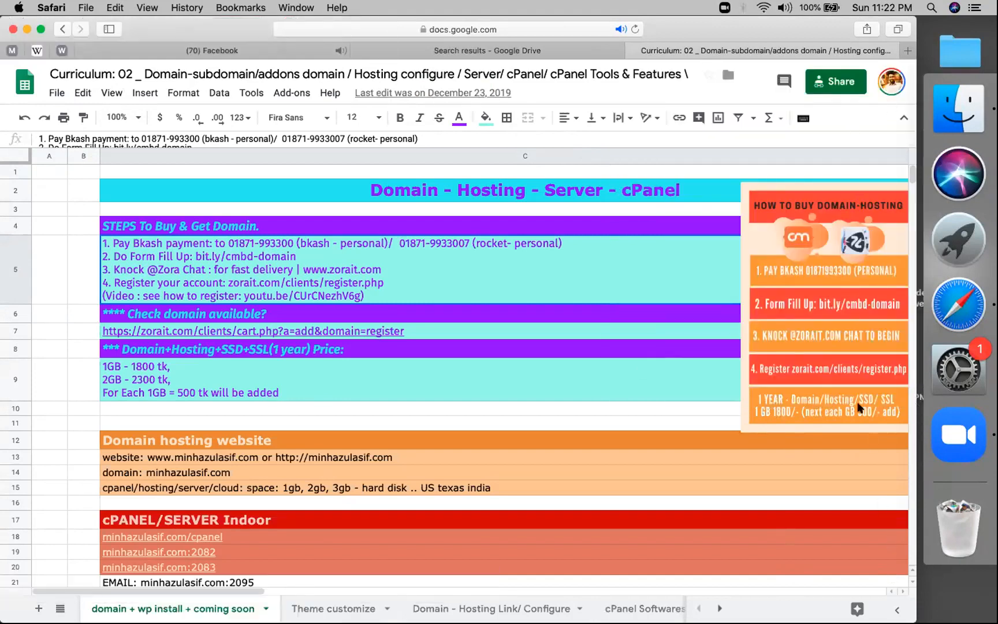
{"action": "left_click", "coordinate": [590, 355]}
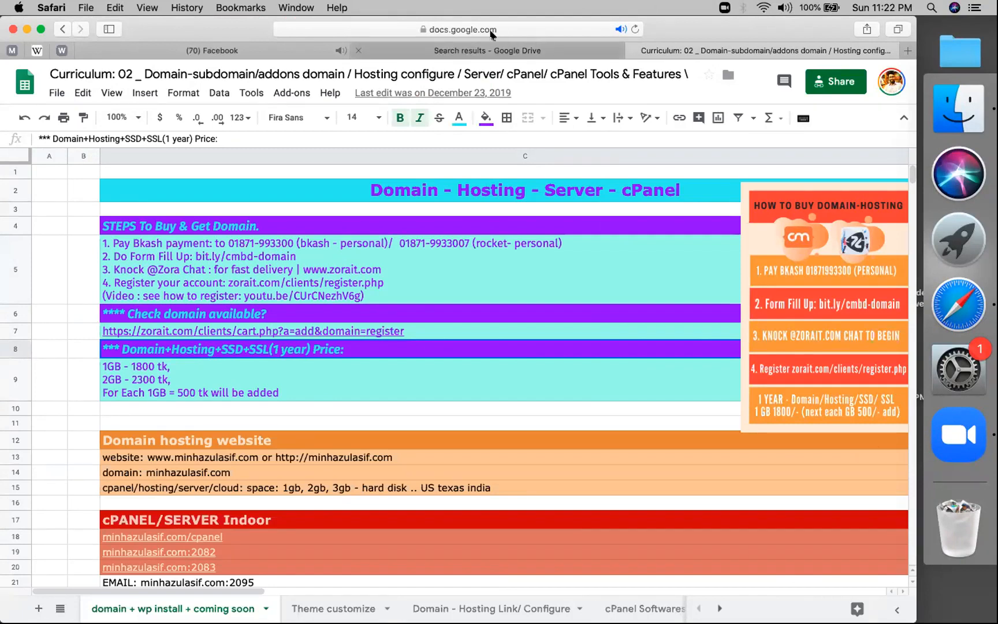
{"action": "left_click", "coordinate": [491, 33]}
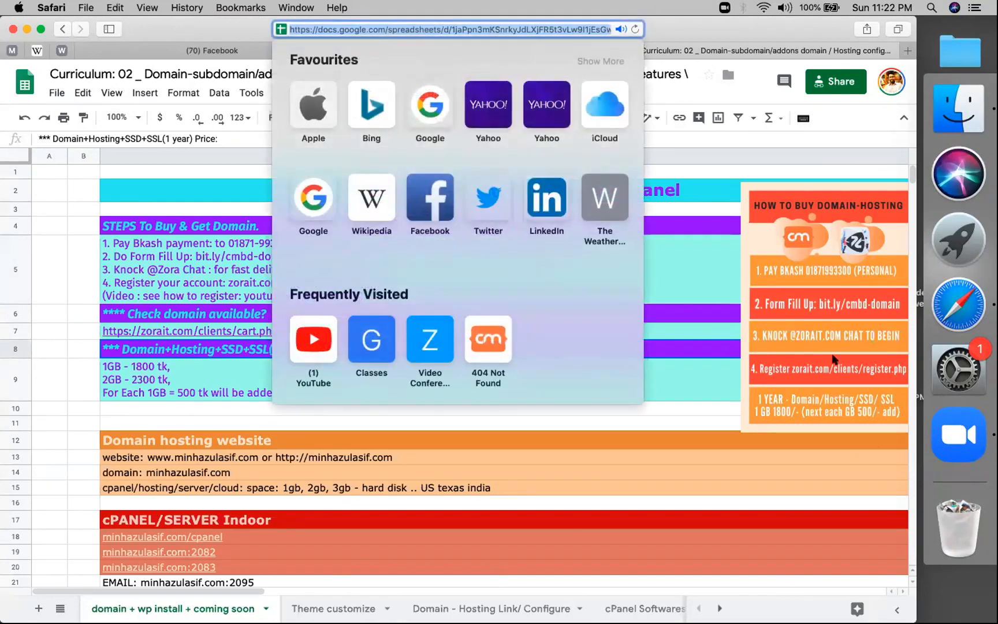
{"action": "key", "text": "Escape"}
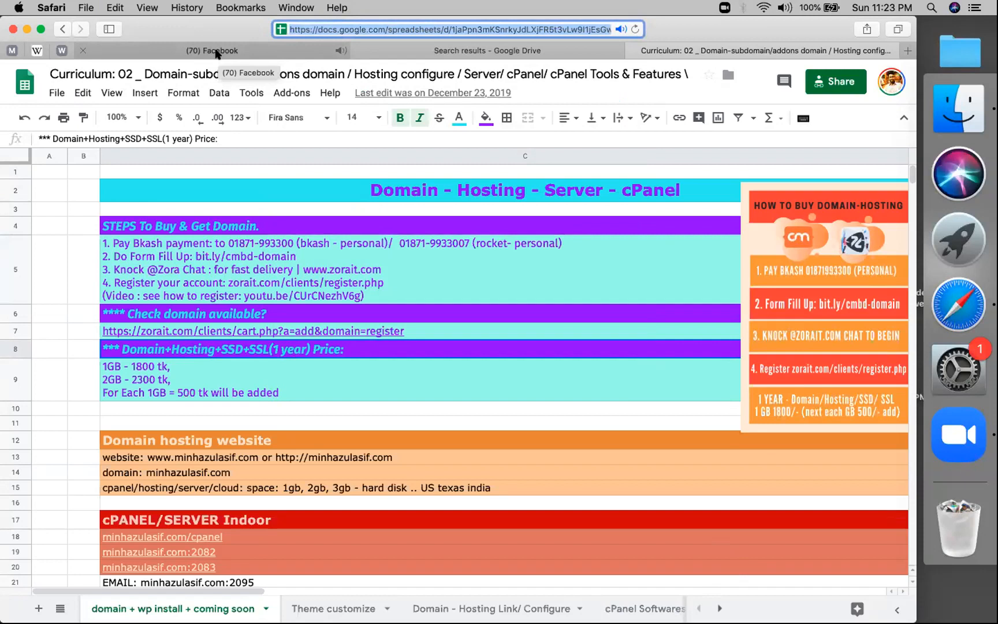
Step: Load classroom.google.com from the Facebook tab and scroll through the class cards
{"action": "left_click", "coordinate": [217, 51]}
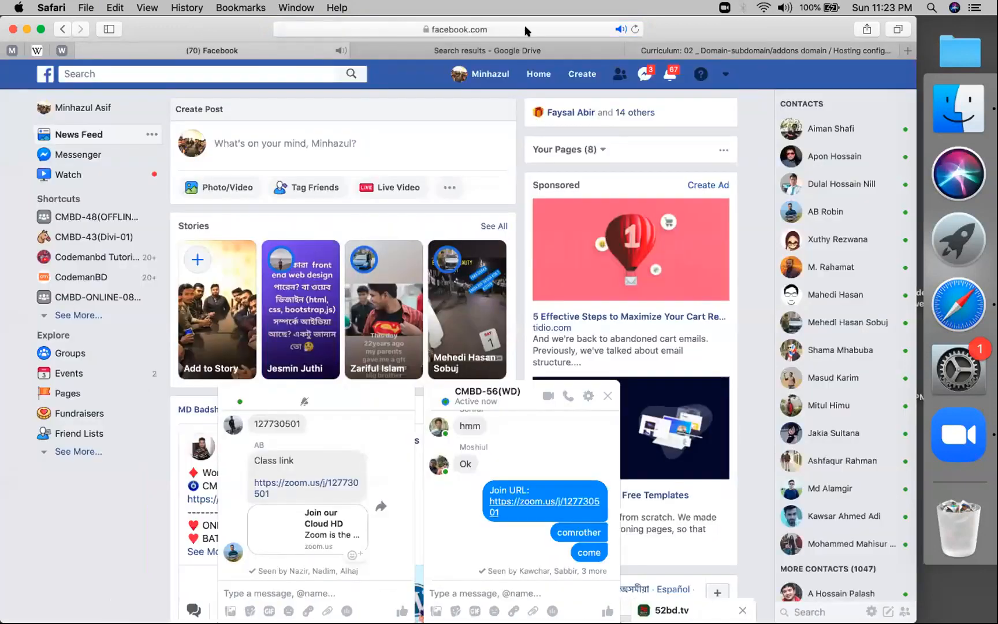
{"action": "left_click", "coordinate": [526, 28]}
{"action": "type", "text": "cl"}
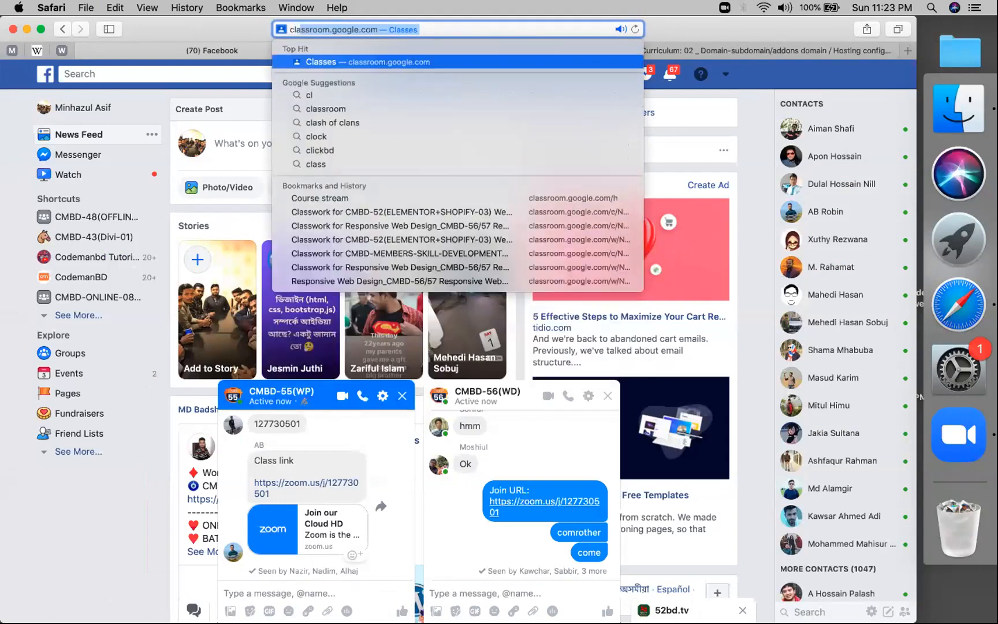
{"action": "key", "text": "Return"}
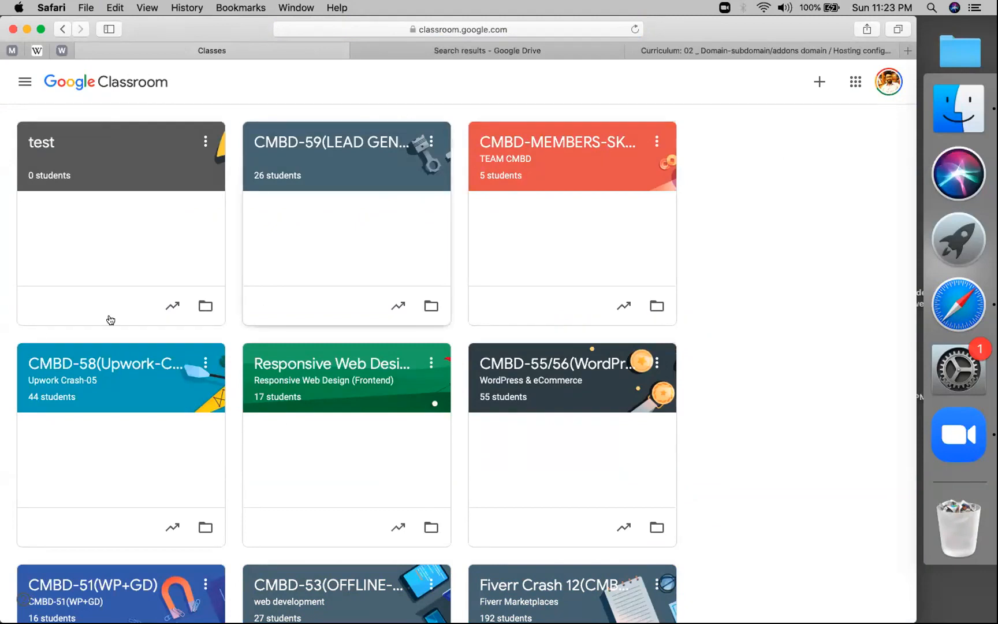
{"action": "scroll", "coordinate": [87, 387], "scroll_direction": "down", "scroll_amount": 6}
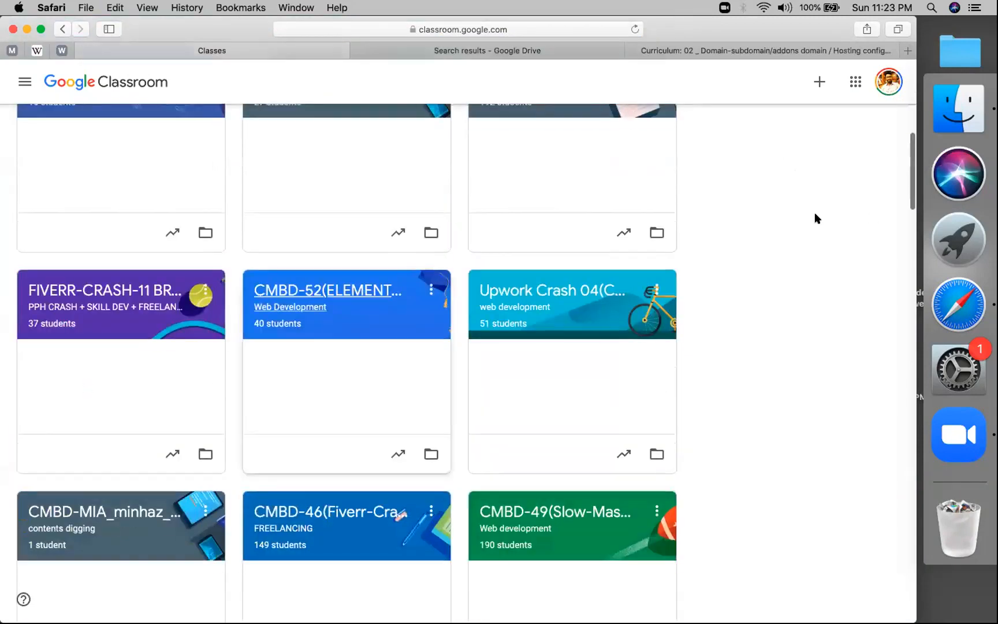
{"action": "scroll", "coordinate": [673, 225], "scroll_direction": "down", "scroll_amount": 4}
{"action": "scroll", "coordinate": [726, 192], "scroll_direction": "up", "scroll_amount": 10}
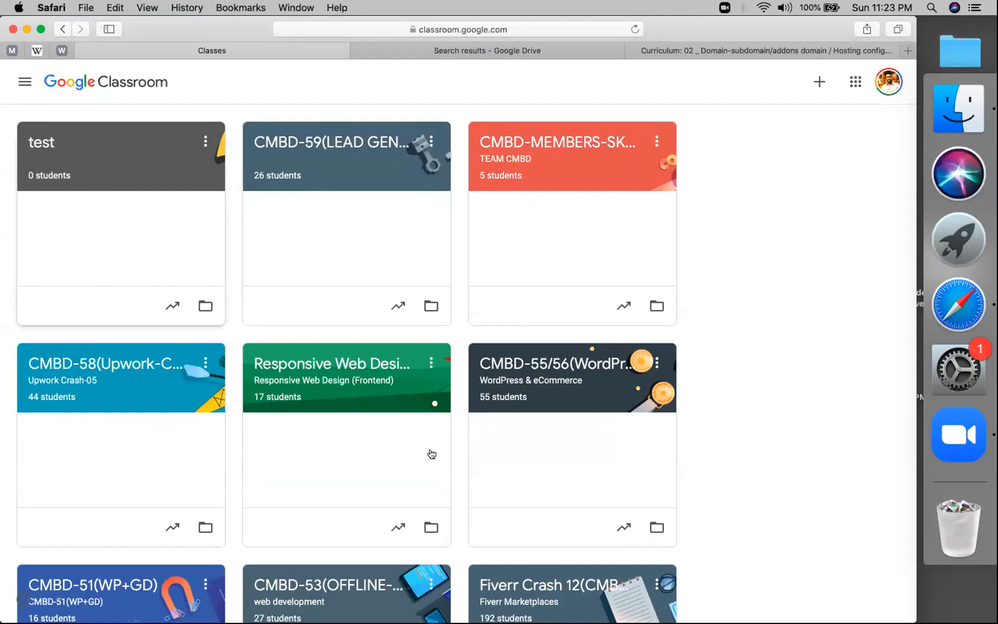
{"action": "scroll", "coordinate": [598, 328], "scroll_direction": "down", "scroll_amount": 8}
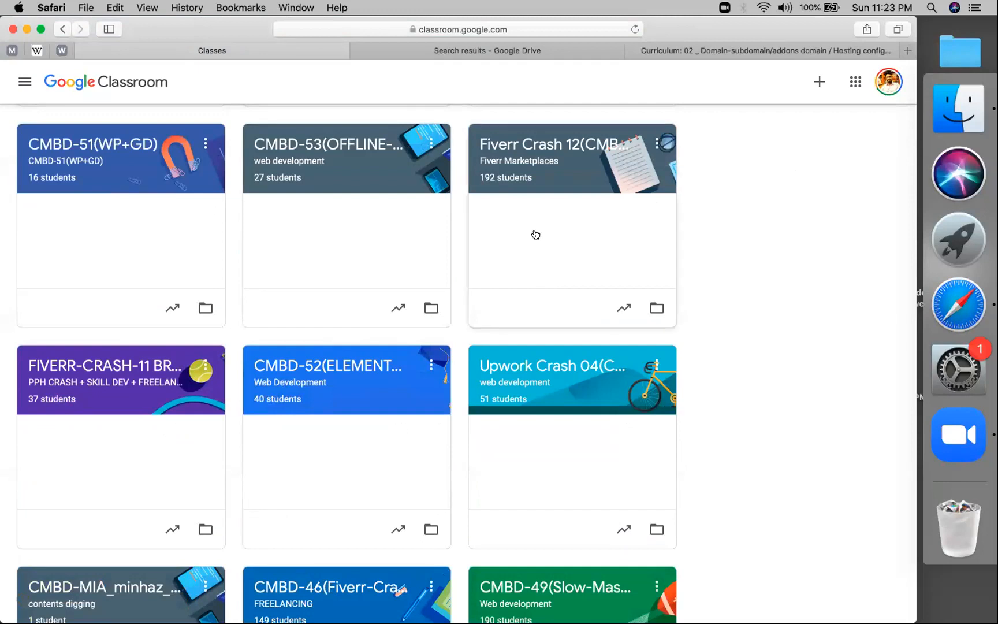
{"action": "scroll", "coordinate": [252, 408], "scroll_direction": "down", "scroll_amount": 4}
{"action": "scroll", "coordinate": [403, 274], "scroll_direction": "up", "scroll_amount": 12}
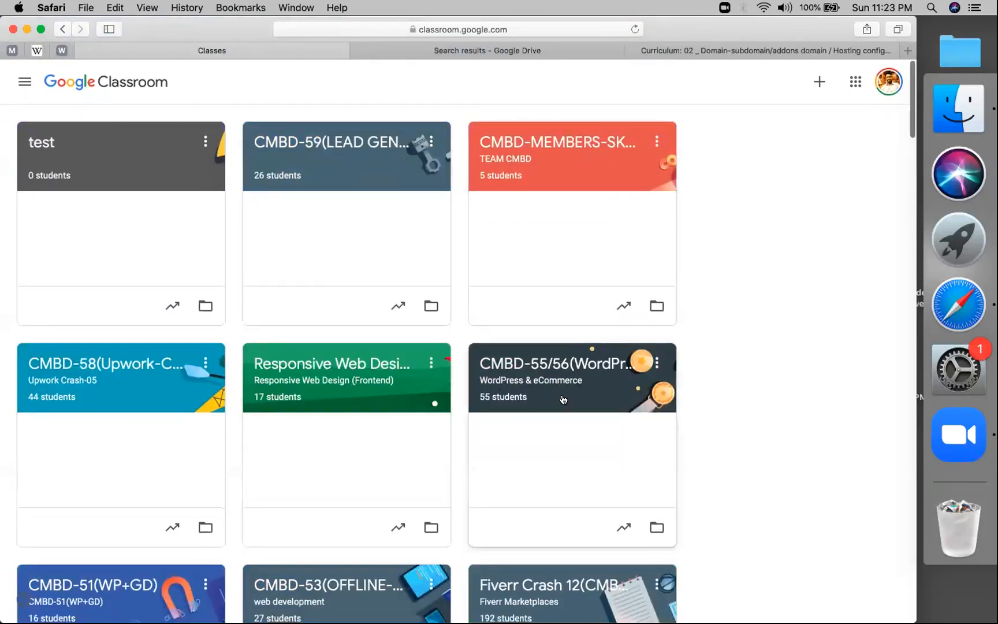
Step: Add the topic 'episode-04(cpanel- domain - hosting - wp)' to CMBD-55/56's Classwork
{"action": "left_click", "coordinate": [540, 402]}
{"action": "left_click", "coordinate": [424, 81]}
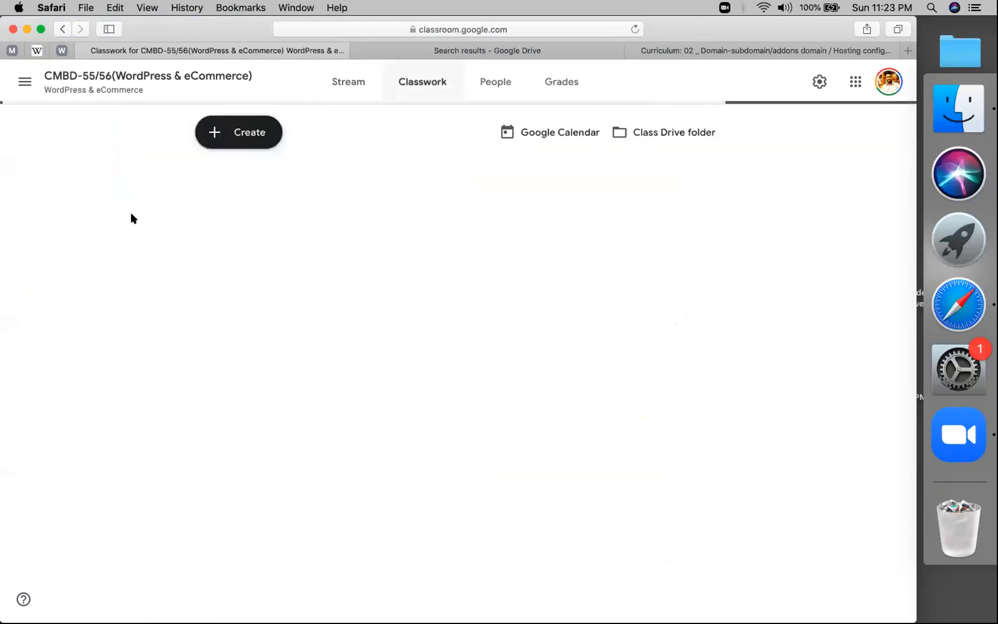
{"action": "left_click", "coordinate": [238, 132]}
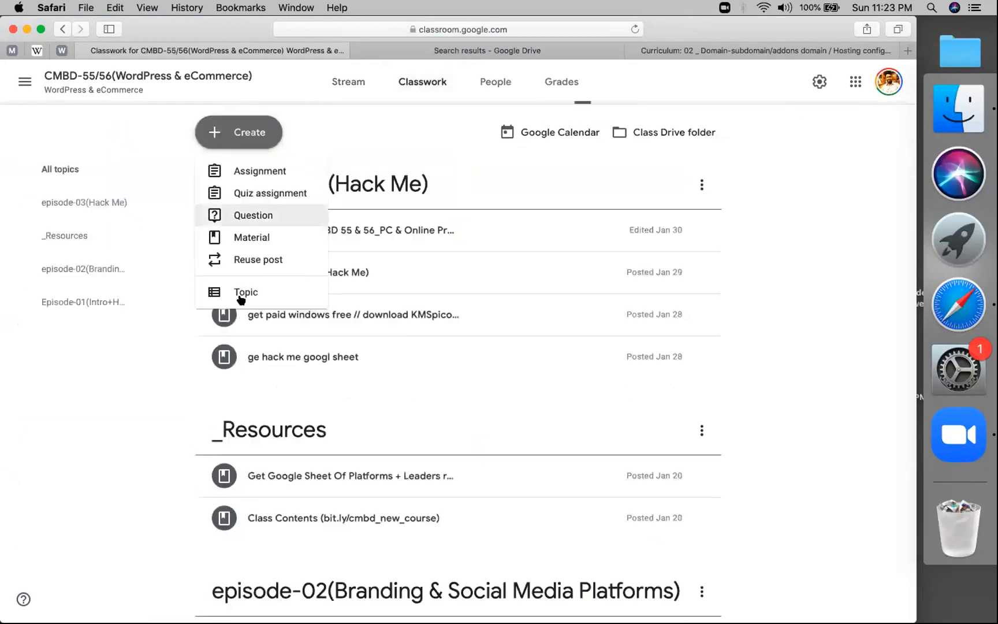
{"action": "left_click", "coordinate": [231, 301]}
{"action": "type", "text": "episode-"}
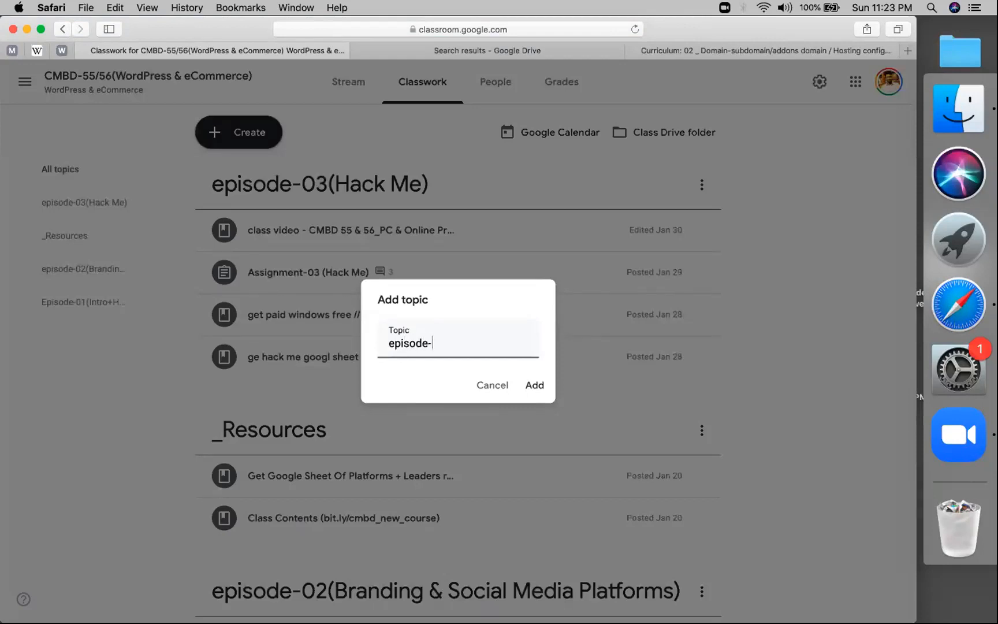
{"action": "type", "text": "04"}
{"action": "type", "text": "(co"}
{"action": "type", "text": "panel- "}
{"action": "type", "text": "domain - ho"}
{"action": "type", "text": "sting - w"}
{"action": "type", "text": "p)"}
{"action": "key", "text": "Return"}
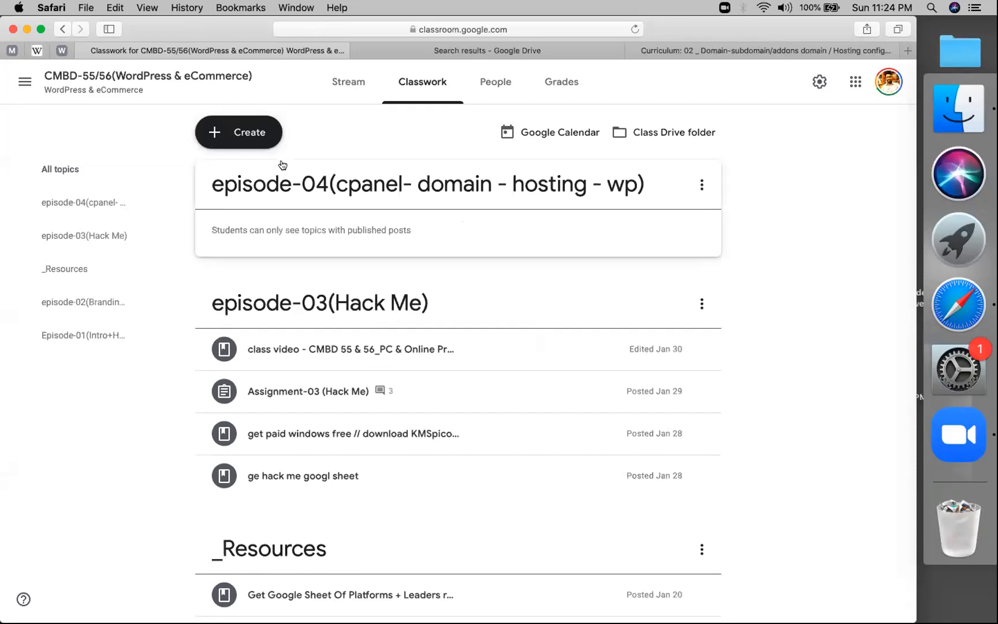
Step: Start a new material post titled 'get google sheet of Cpanel'
{"action": "left_click", "coordinate": [238, 132]}
{"action": "left_click", "coordinate": [256, 257]}
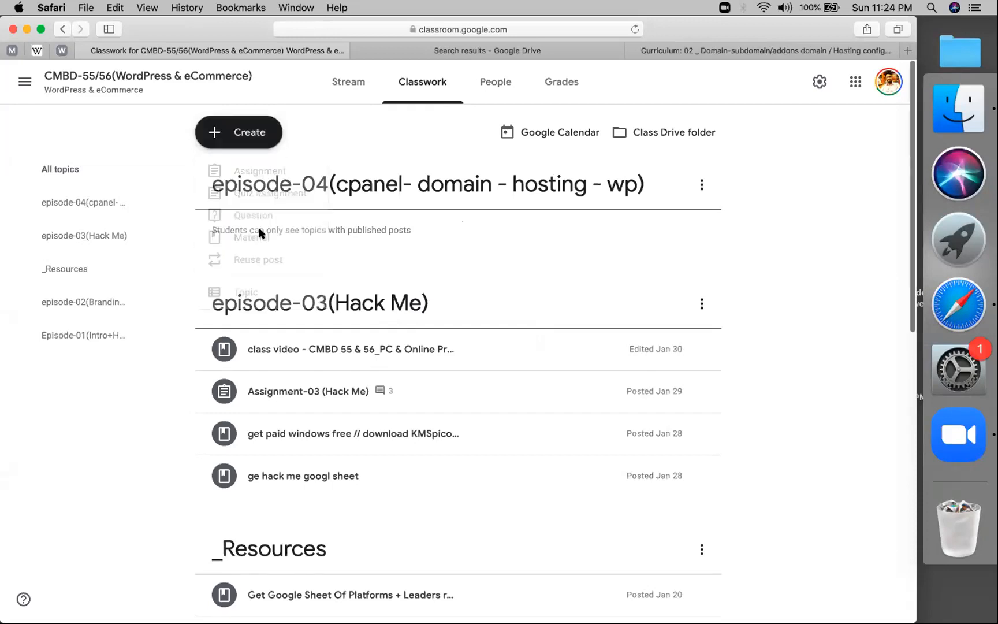
{"action": "left_click", "coordinate": [705, 160]}
{"action": "left_click", "coordinate": [270, 137]}
{"action": "left_click", "coordinate": [253, 235]}
{"action": "type", "text": "get "}
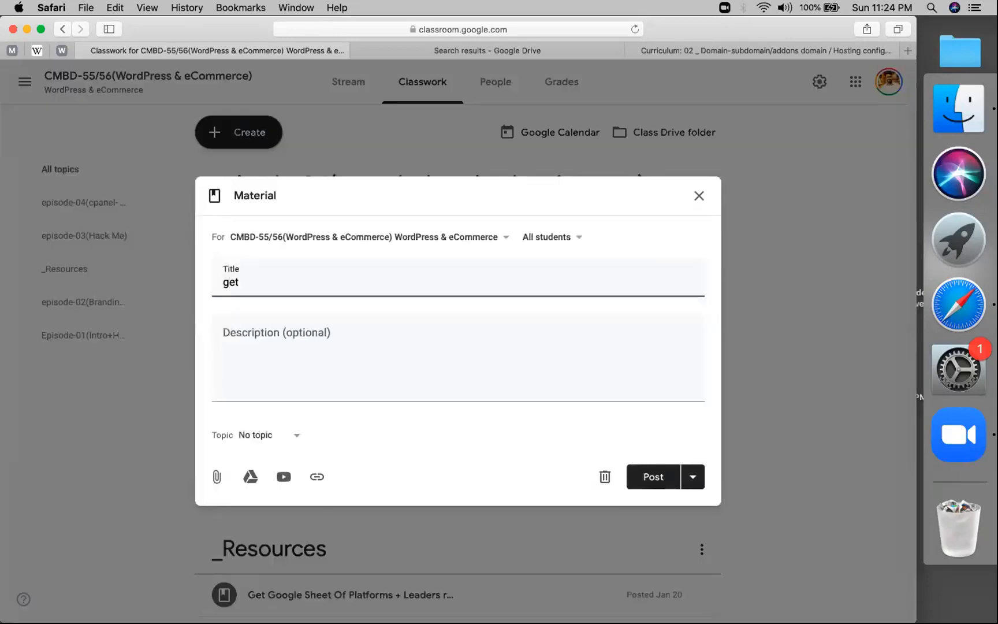
{"action": "type", "text": "gooo"}
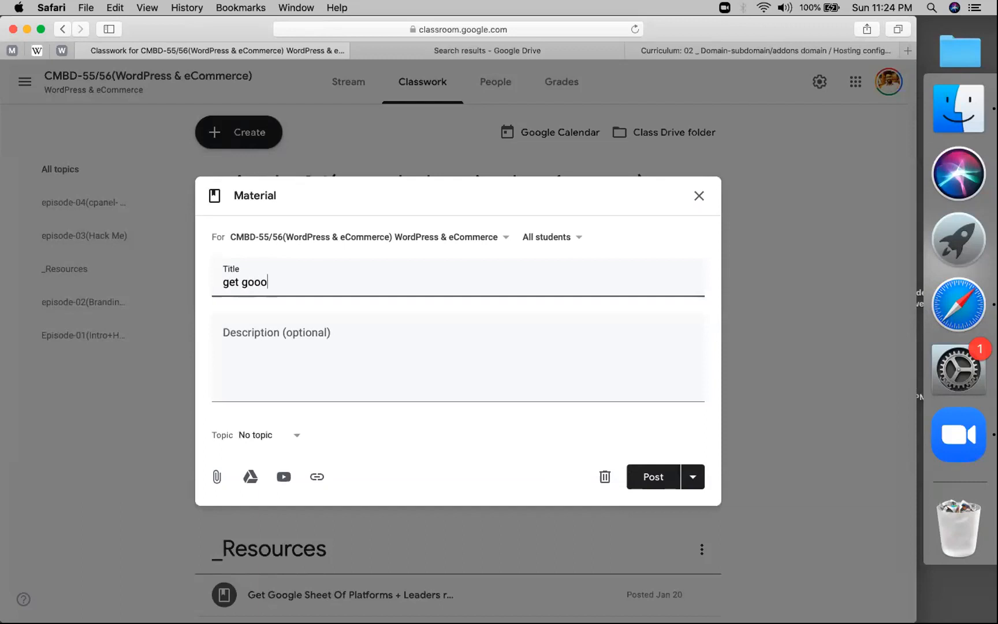
{"action": "key", "text": "BackSpace"}
{"action": "type", "text": "gle sh"}
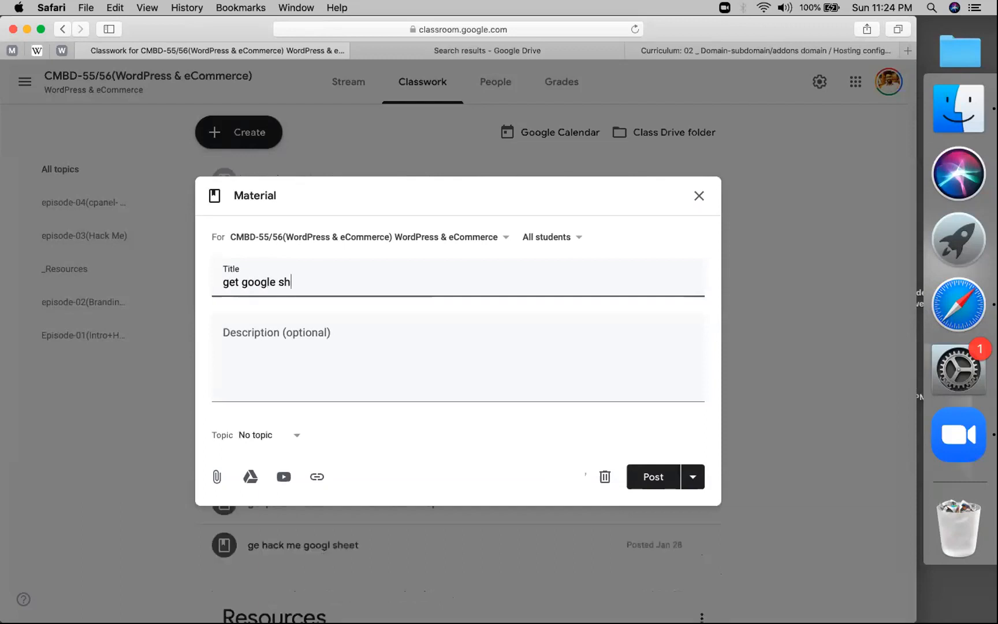
{"action": "type", "text": "eet of channel"}
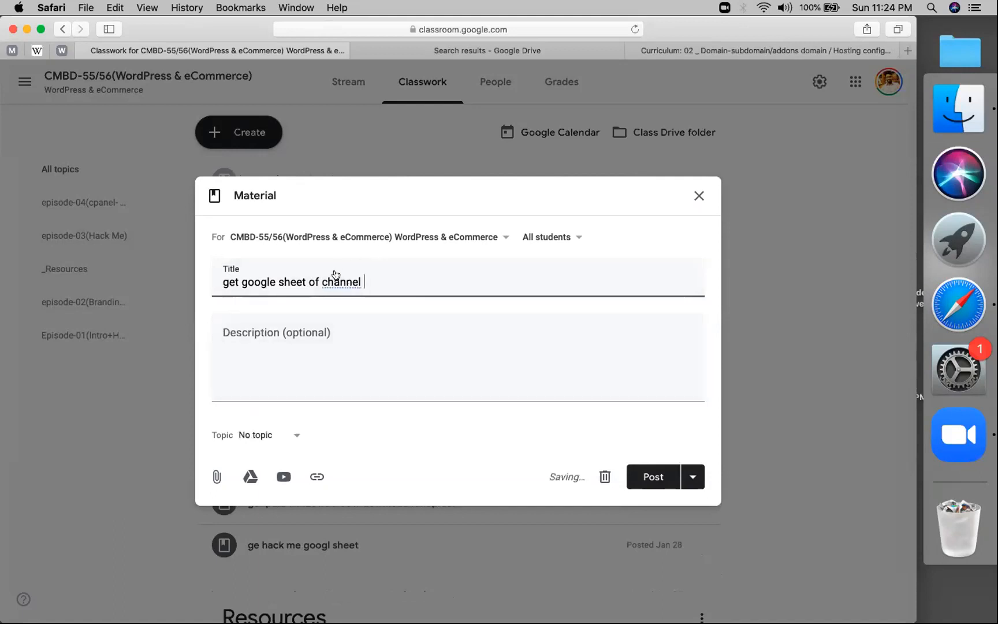
{"action": "double_click", "coordinate": [336, 281]}
{"action": "type", "text": "Cpanel"}
Step: Attach the copied spreadsheet link, file it under episode-04, and post the material
{"action": "left_click", "coordinate": [319, 474]}
{"action": "key", "text": "super+v"}
{"action": "key", "text": "Return"}
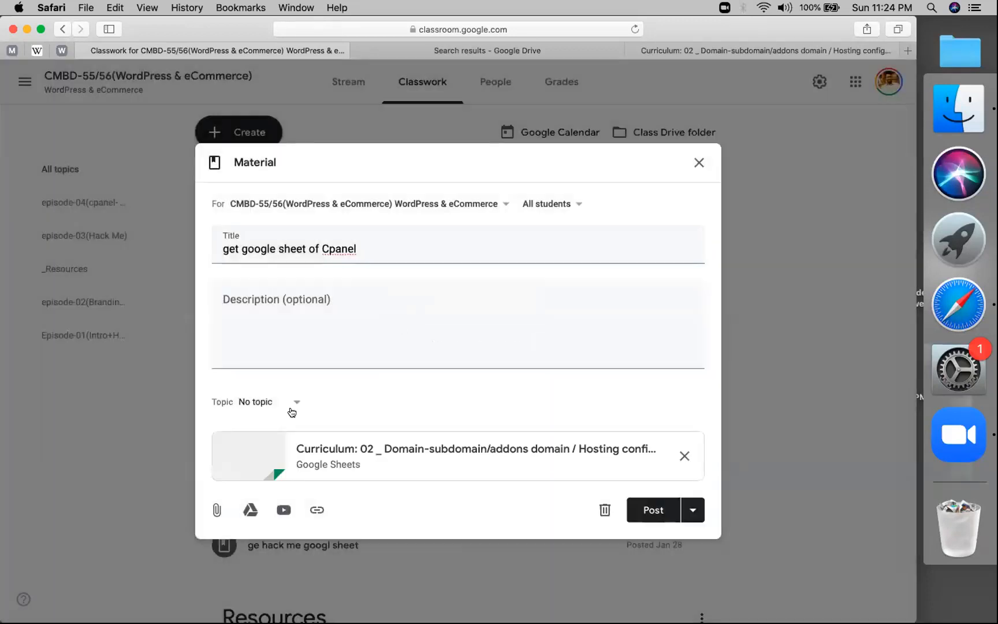
{"action": "left_click", "coordinate": [291, 412]}
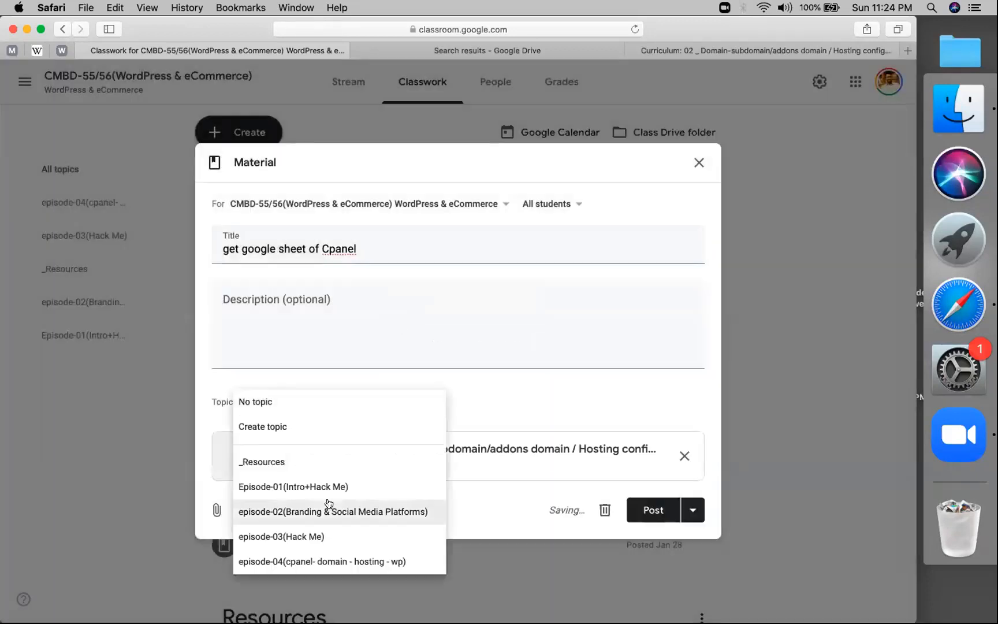
{"action": "left_click", "coordinate": [335, 561]}
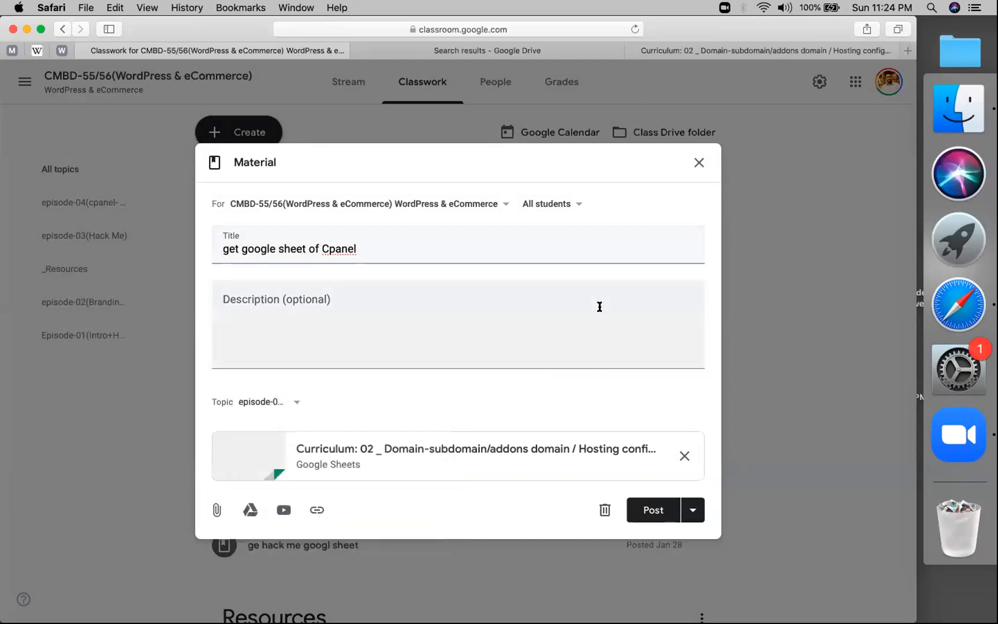
{"action": "left_click", "coordinate": [640, 510]}
{"action": "left_click", "coordinate": [712, 51]}
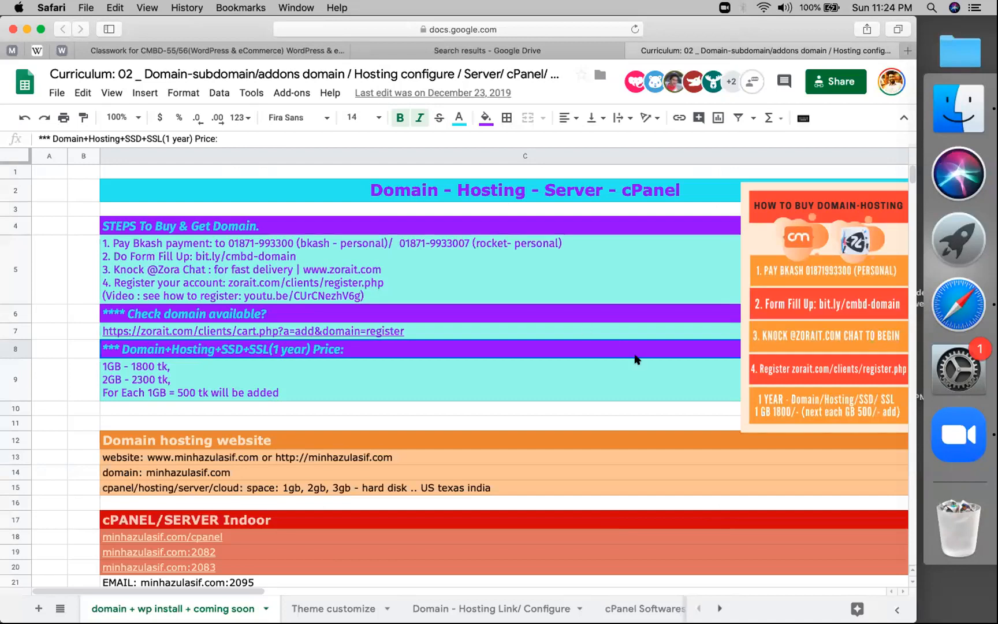
Step: Maximize the window, inspect the domain in C13's website URL and C14, then return to Drive results
{"action": "scroll", "coordinate": [358, 380], "scroll_direction": "down", "scroll_amount": 6}
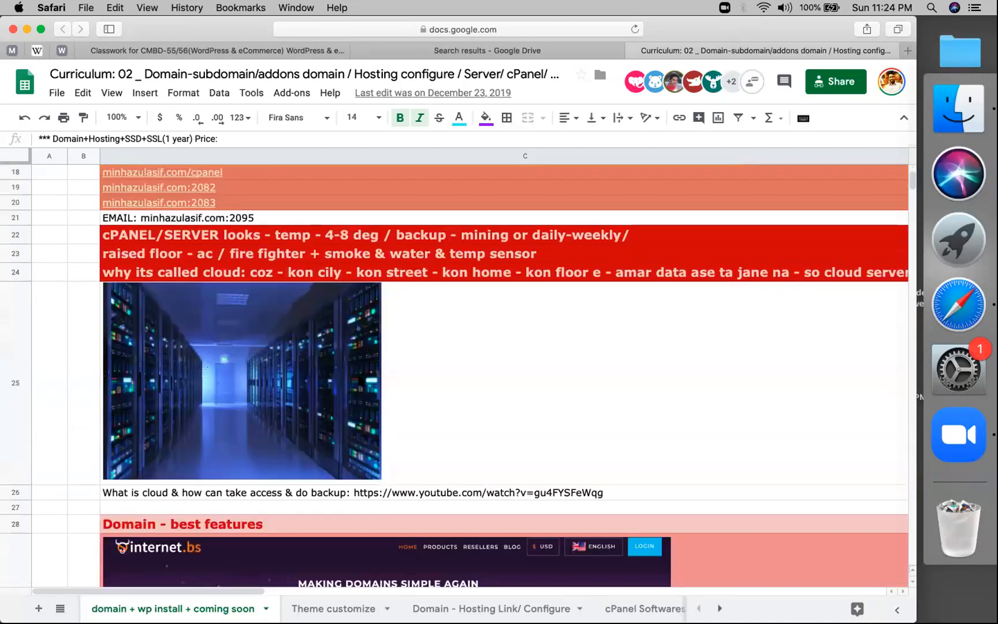
{"action": "scroll", "coordinate": [358, 380], "scroll_direction": "up", "scroll_amount": 3}
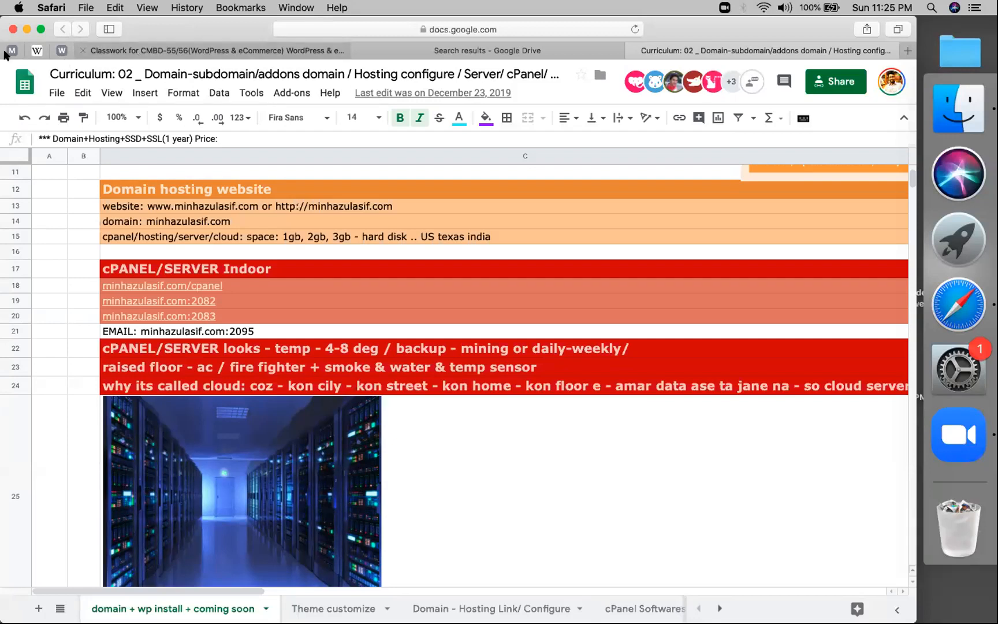
{"action": "left_click", "coordinate": [41, 29]}
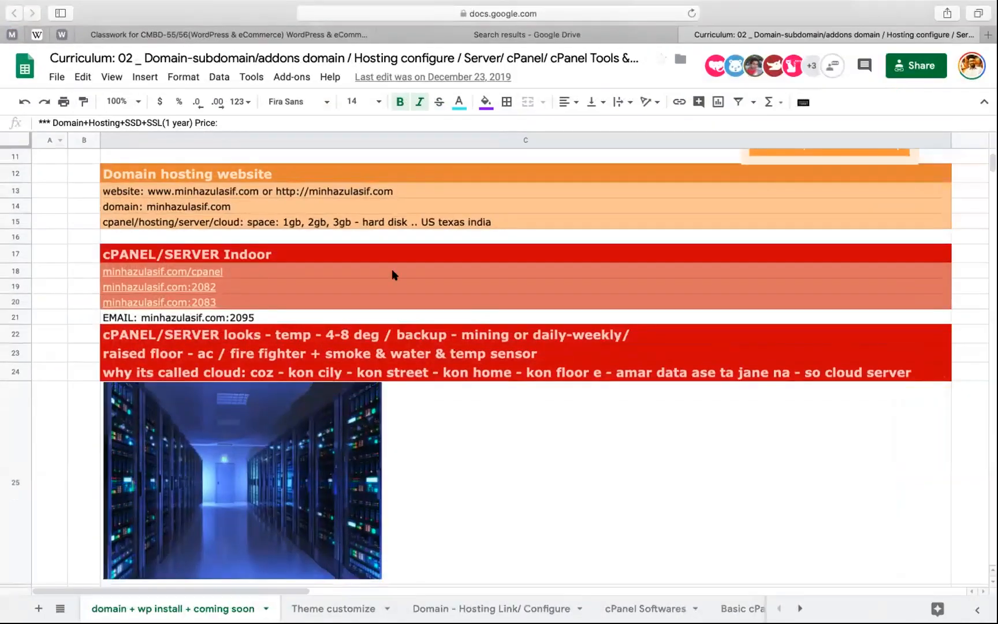
{"action": "scroll", "coordinate": [214, 455], "scroll_direction": "down", "scroll_amount": 10}
{"action": "scroll", "coordinate": [203, 426], "scroll_direction": "up", "scroll_amount": 8}
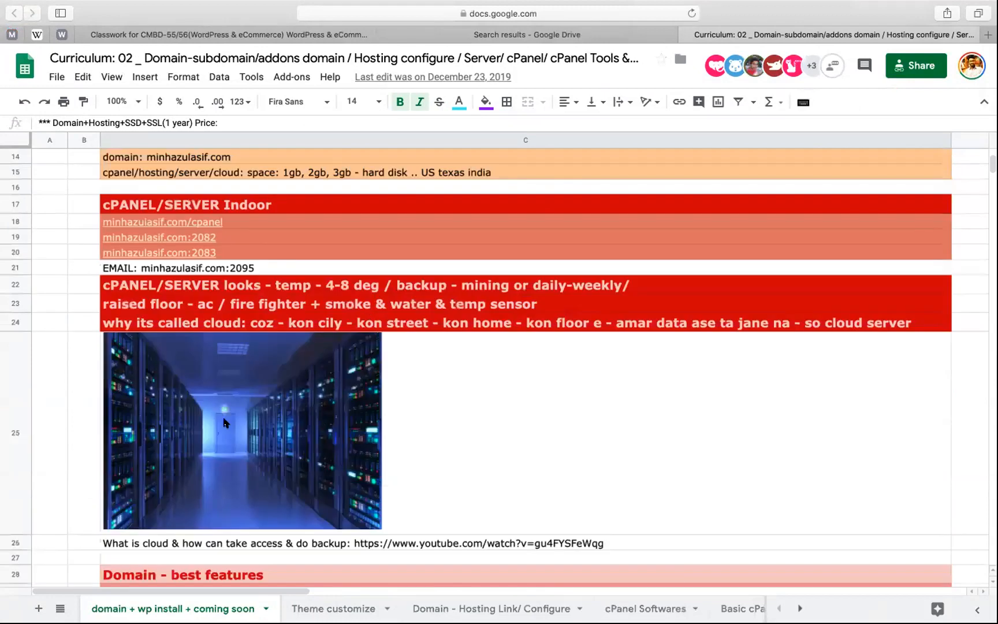
{"action": "scroll", "coordinate": [502, 252], "scroll_direction": "up", "scroll_amount": 4}
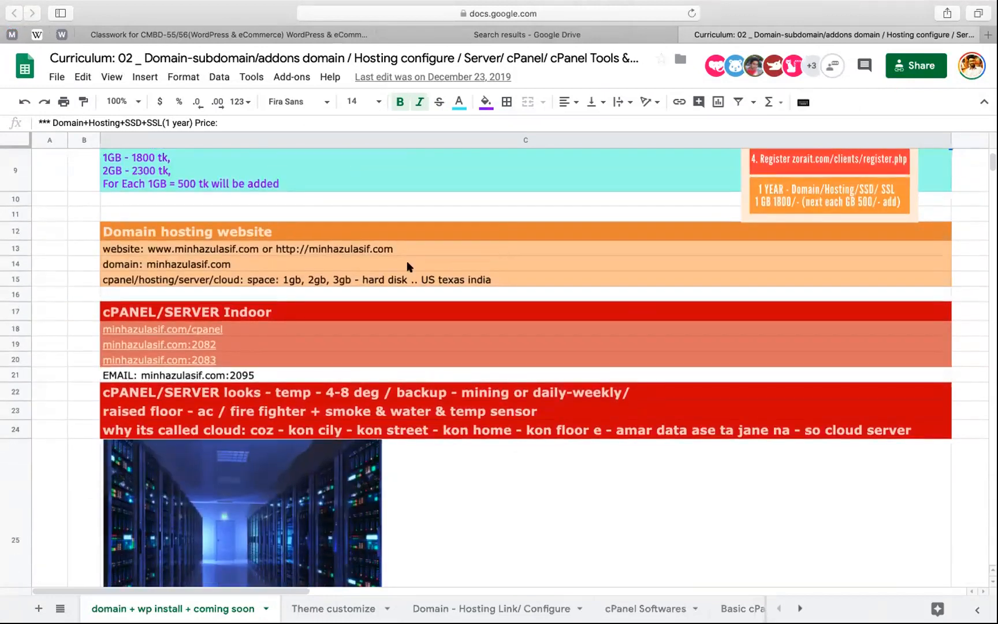
{"action": "double_click", "coordinate": [357, 245]}
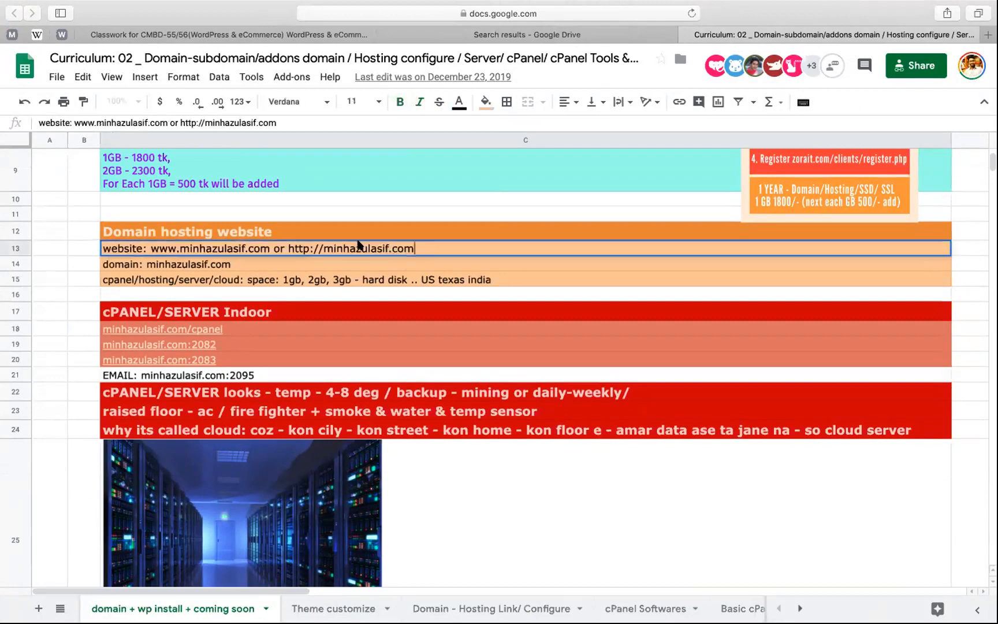
{"action": "left_click", "coordinate": [342, 241]}
{"action": "double_click", "coordinate": [359, 243]}
{"action": "left_click", "coordinate": [234, 264]}
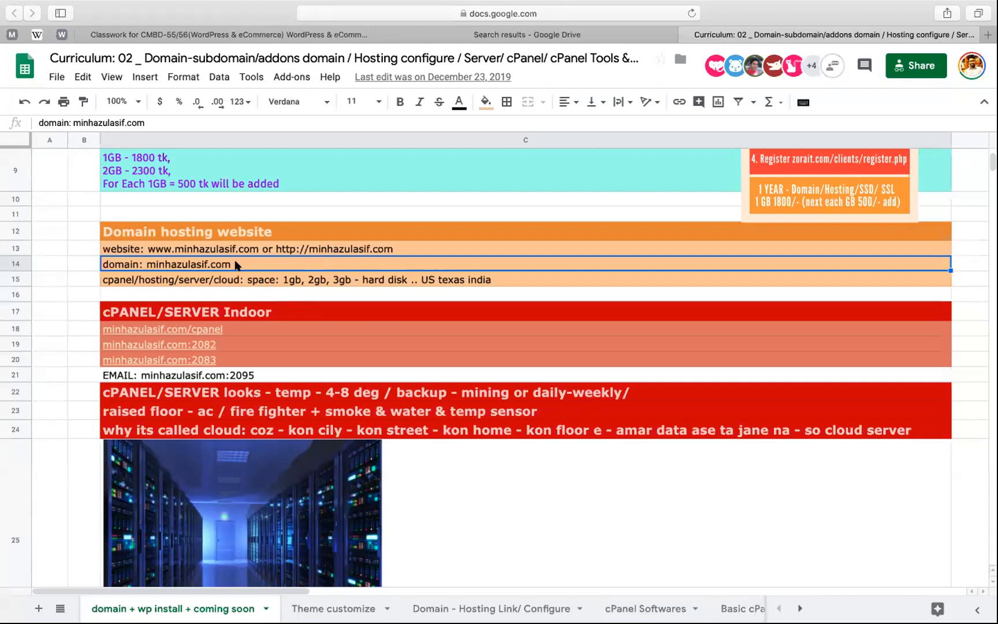
{"action": "left_click", "coordinate": [613, 41]}
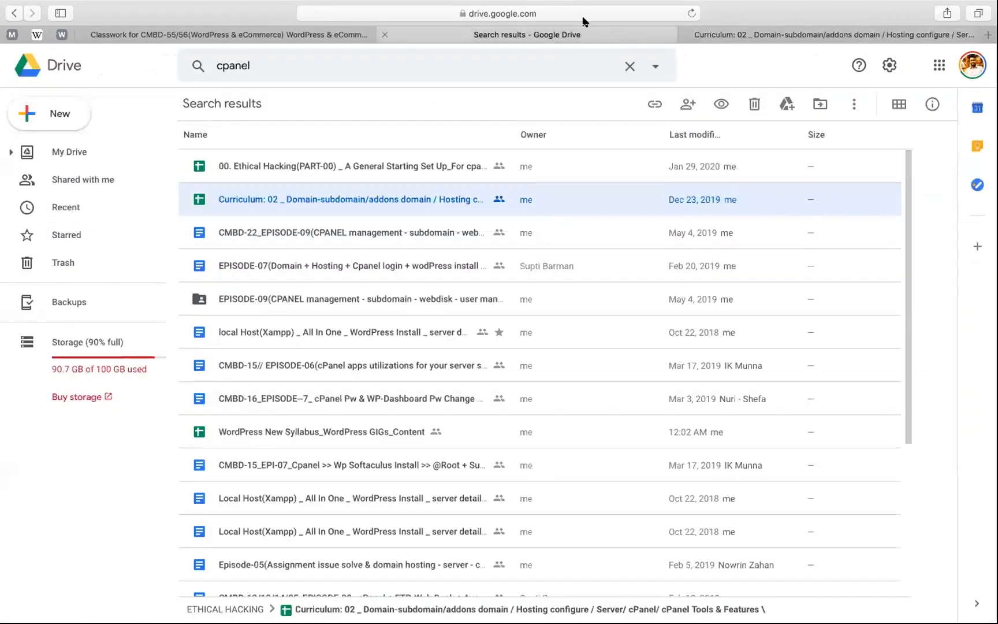
Step: Open whois.com and run a WHOIS lookup for codemanhost.com
{"action": "left_click", "coordinate": [585, 17]}
{"action": "key", "text": "BackSpace"}
{"action": "type", "text": "whois"}
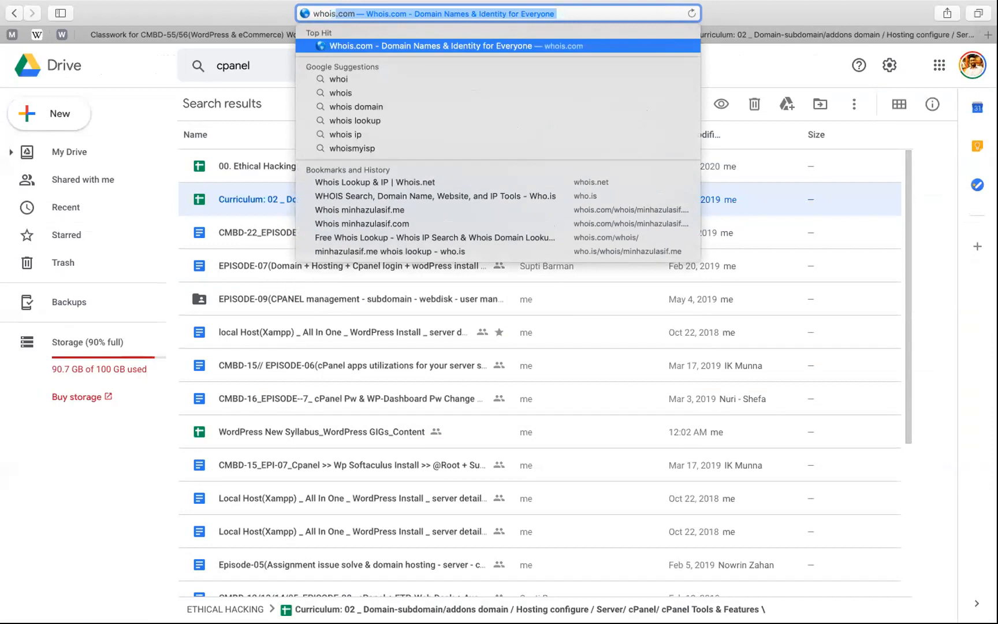
{"action": "key", "text": "Return"}
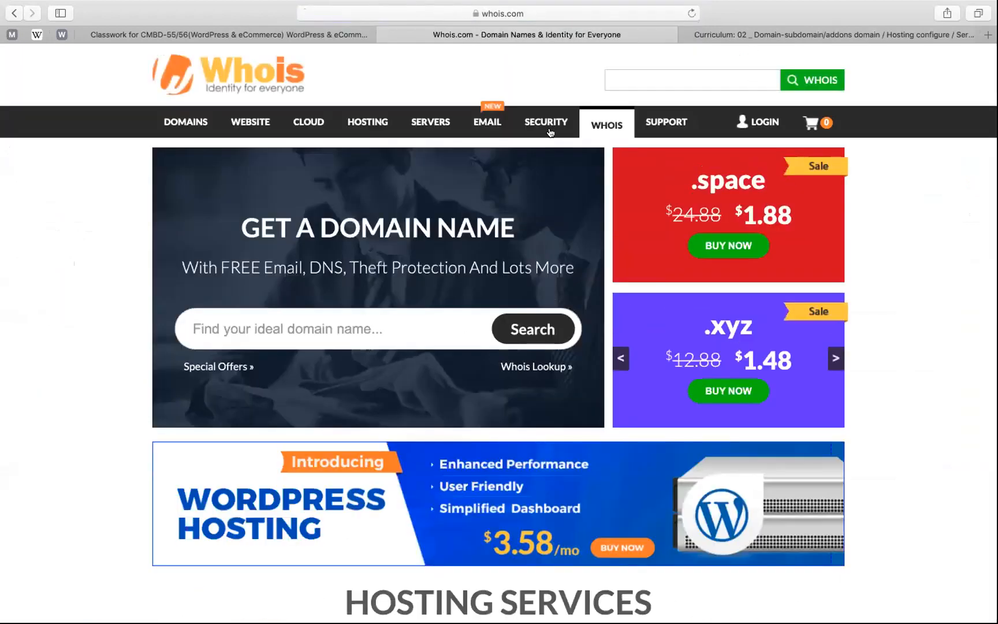
{"action": "left_click", "coordinate": [604, 131]}
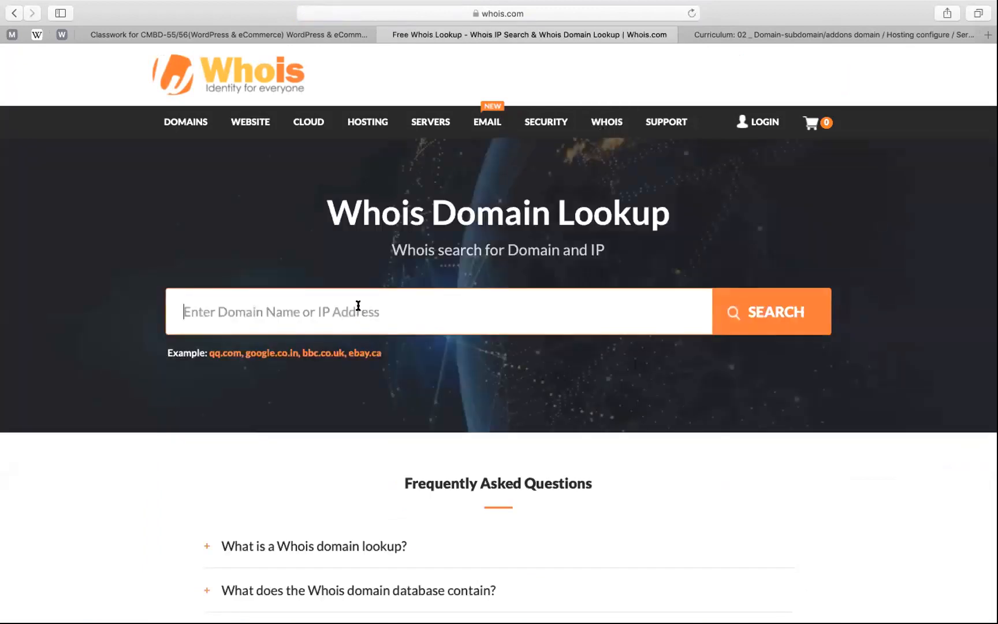
{"action": "type", "text": "code"}
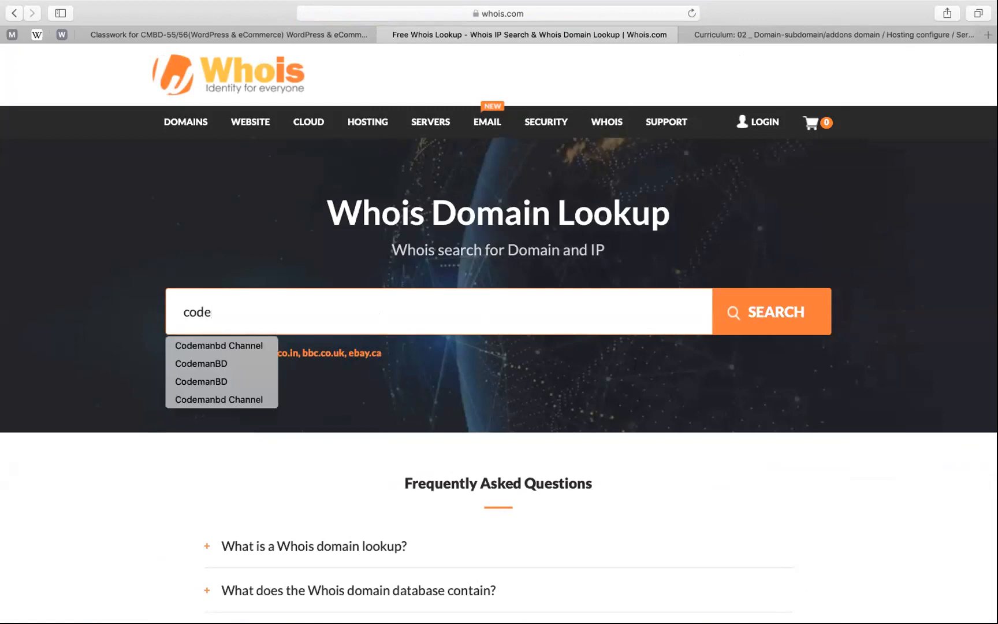
{"action": "key", "text": "BackSpace"}
{"action": "type", "text": "emanhost.com"}
{"action": "key", "text": "Return"}
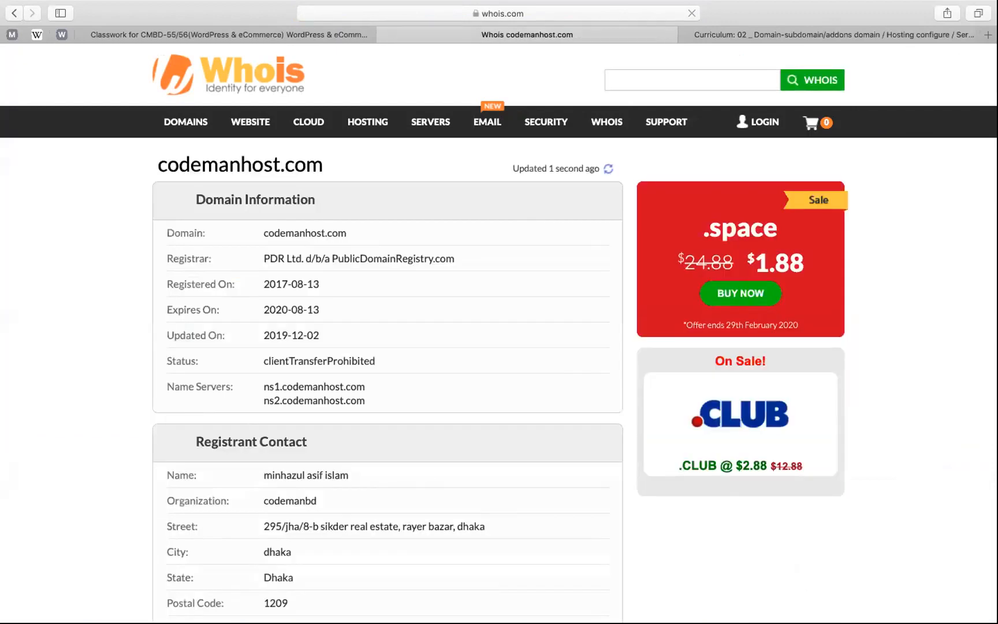
Step: Examine the registrar name and the registrant organization codemanbd in the results
{"action": "scroll", "coordinate": [370, 287], "scroll_direction": "up", "scroll_amount": 5}
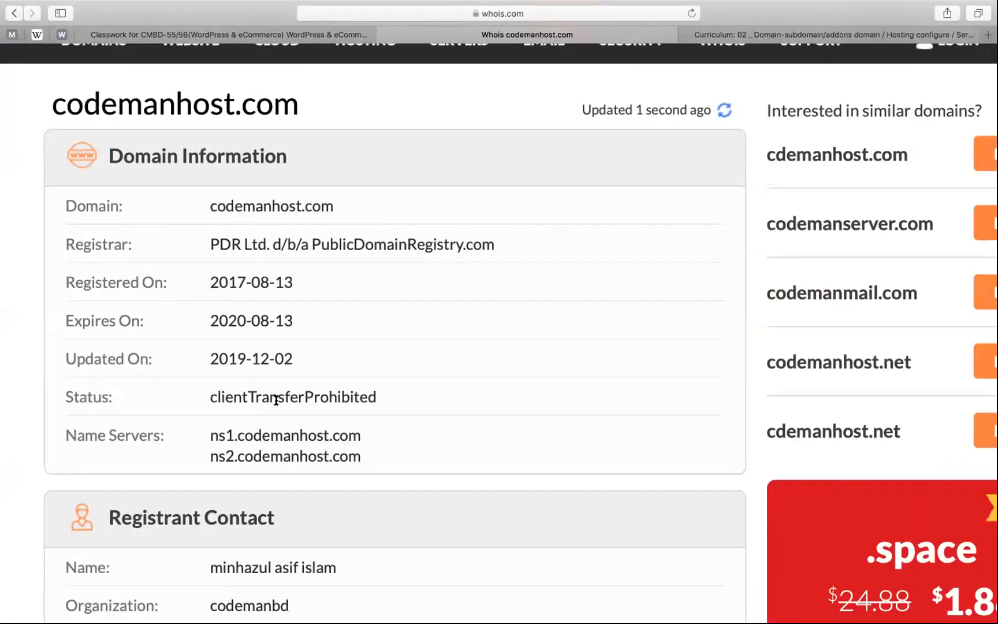
{"action": "scroll", "coordinate": [262, 430], "scroll_direction": "down", "scroll_amount": 1}
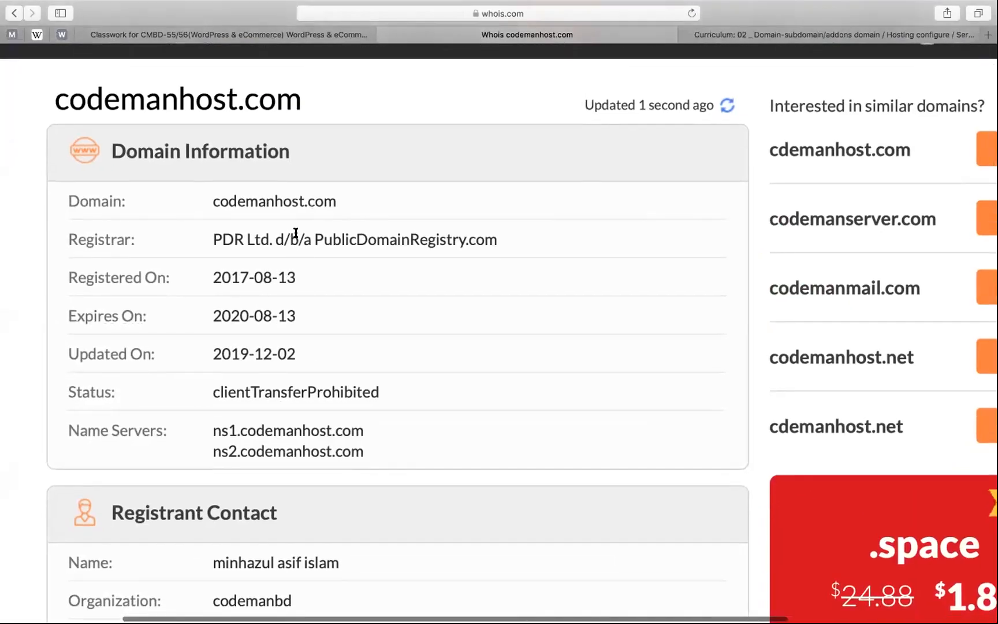
{"action": "double_click", "coordinate": [250, 242]}
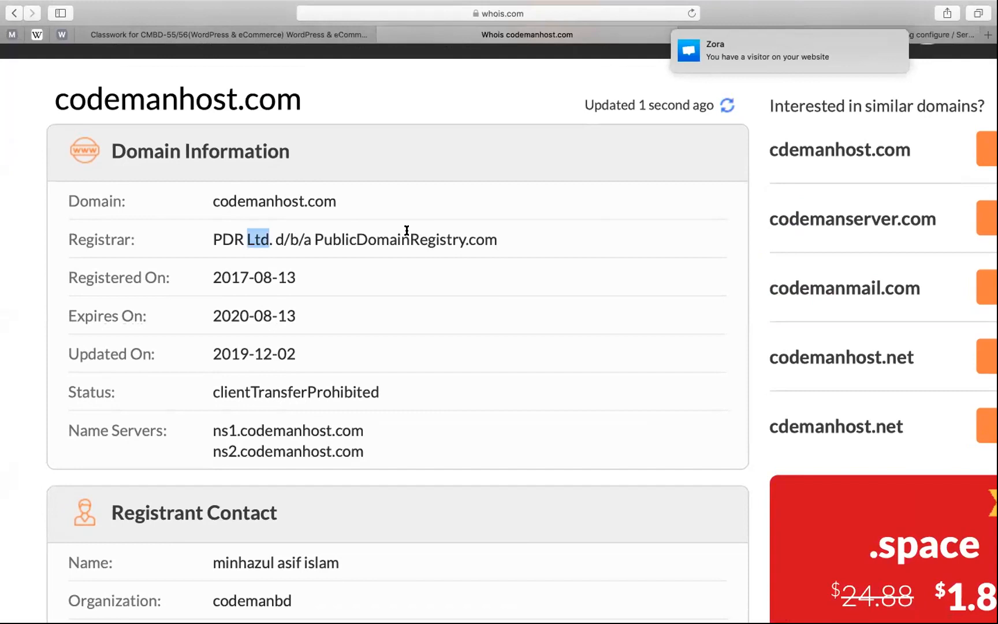
{"action": "left_click", "coordinate": [408, 233]}
{"action": "scroll", "coordinate": [408, 234], "scroll_direction": "down", "scroll_amount": 5}
{"action": "scroll", "coordinate": [407, 233], "scroll_direction": "down", "scroll_amount": 4}
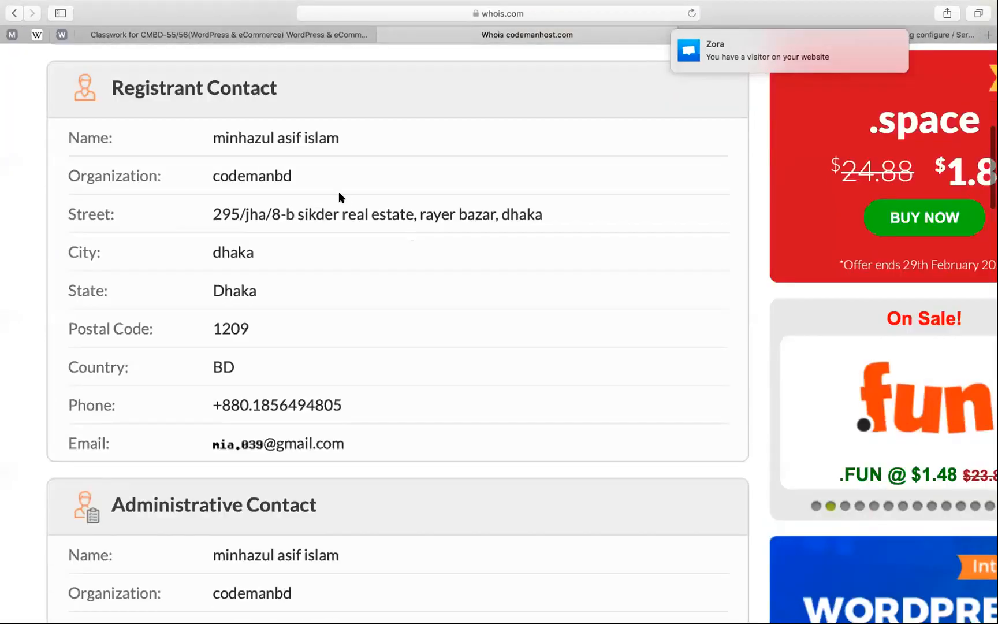
{"action": "triple_click", "coordinate": [296, 141]}
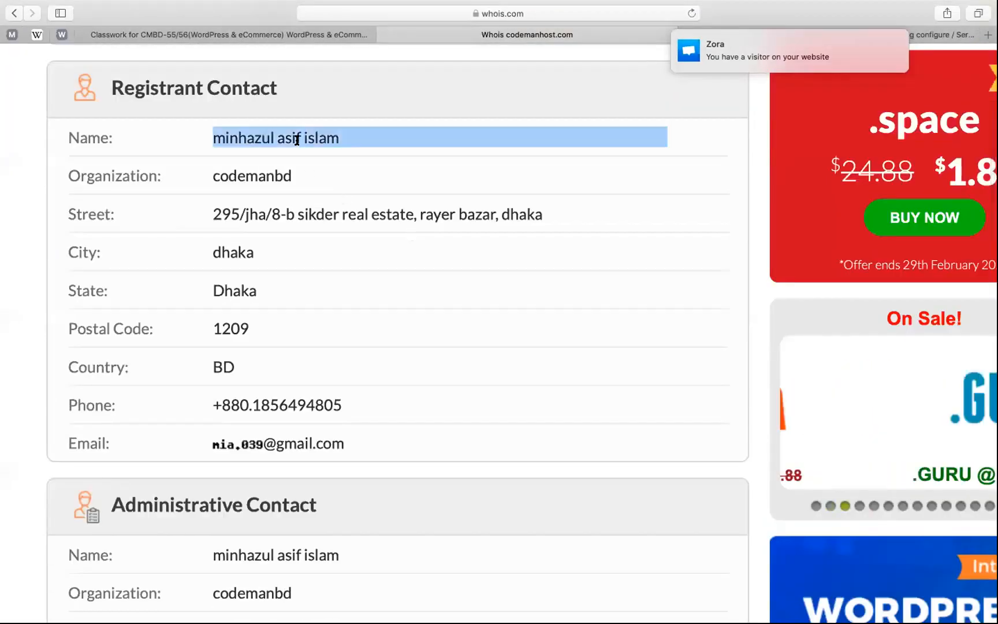
{"action": "triple_click", "coordinate": [265, 177]}
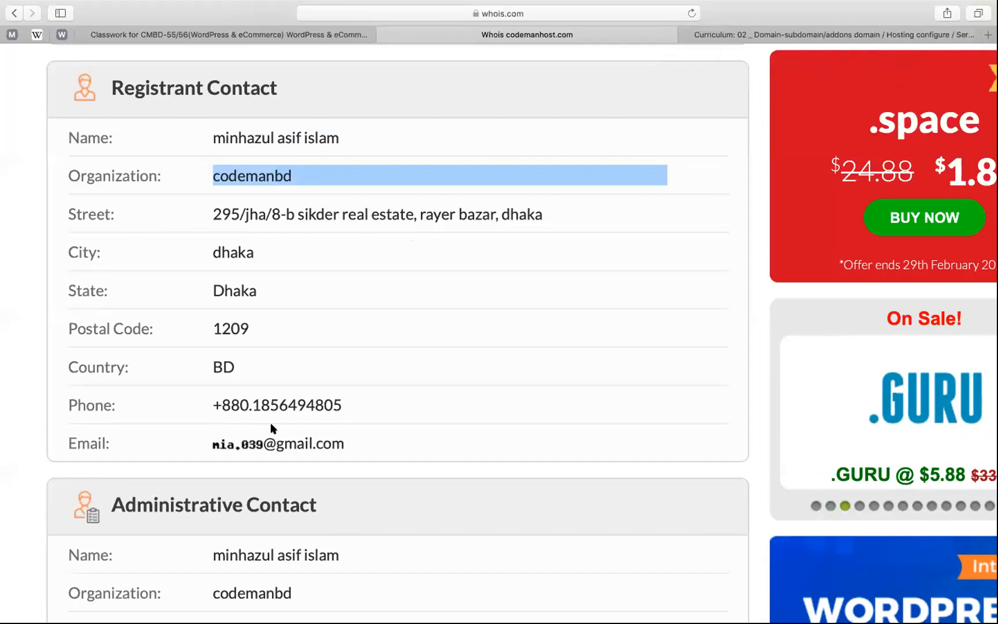
Step: Review the abuse contact email domain and the 2020-08-13 expiry date
{"action": "scroll", "coordinate": [271, 430], "scroll_direction": "down", "scroll_amount": 5}
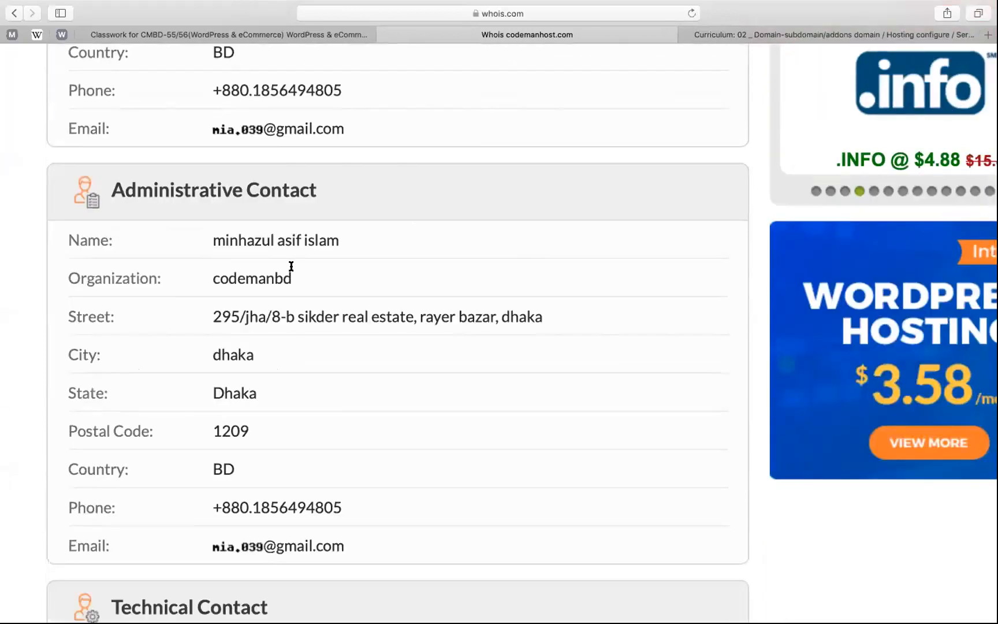
{"action": "scroll", "coordinate": [291, 274], "scroll_direction": "down", "scroll_amount": 3}
{"action": "scroll", "coordinate": [238, 201], "scroll_direction": "up", "scroll_amount": 3}
{"action": "scroll", "coordinate": [140, 410], "scroll_direction": "down", "scroll_amount": 1}
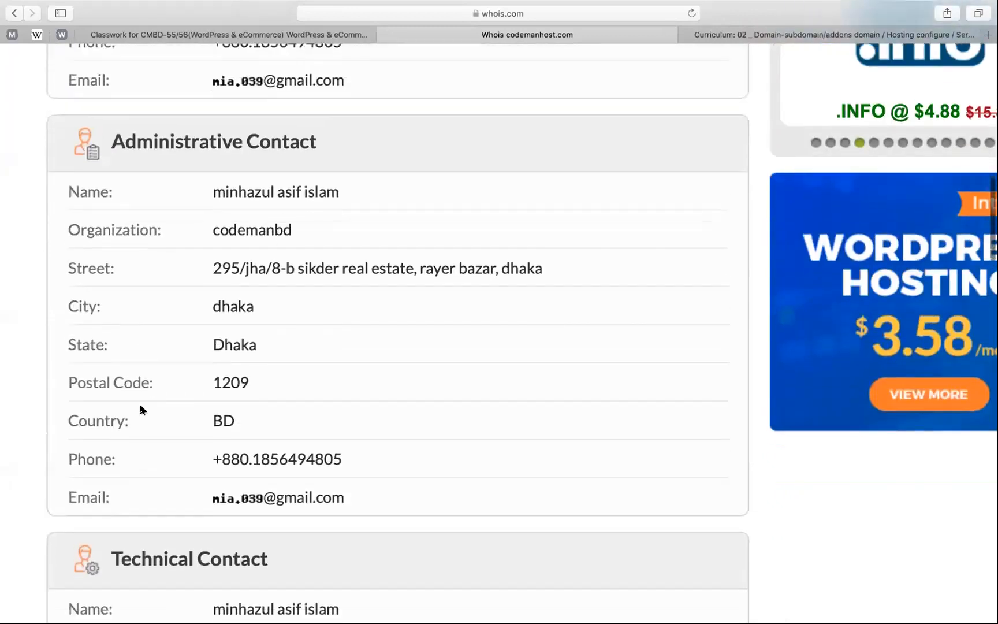
{"action": "scroll", "coordinate": [140, 410], "scroll_direction": "down", "scroll_amount": 10}
{"action": "scroll", "coordinate": [141, 409], "scroll_direction": "up", "scroll_amount": 4}
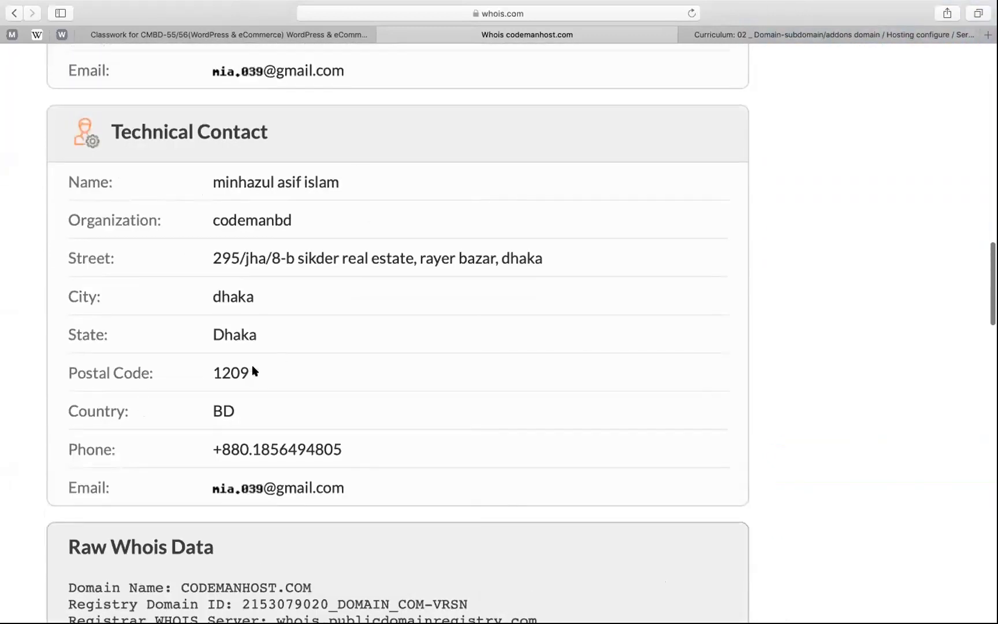
{"action": "scroll", "coordinate": [254, 371], "scroll_direction": "down", "scroll_amount": 10}
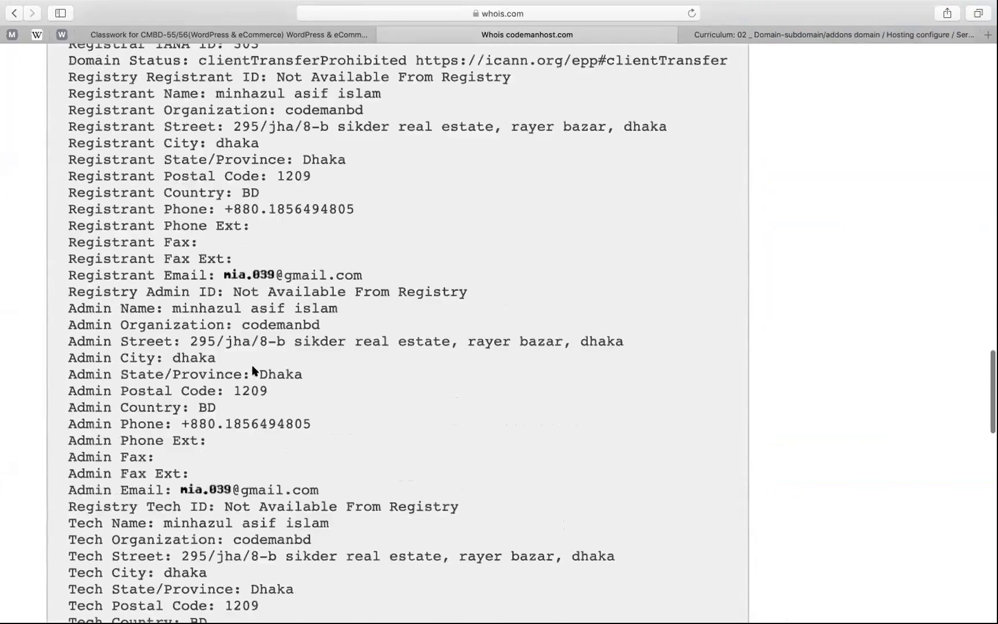
{"action": "scroll", "coordinate": [253, 370], "scroll_direction": "up", "scroll_amount": 10}
{"action": "scroll", "coordinate": [262, 351], "scroll_direction": "down", "scroll_amount": 15}
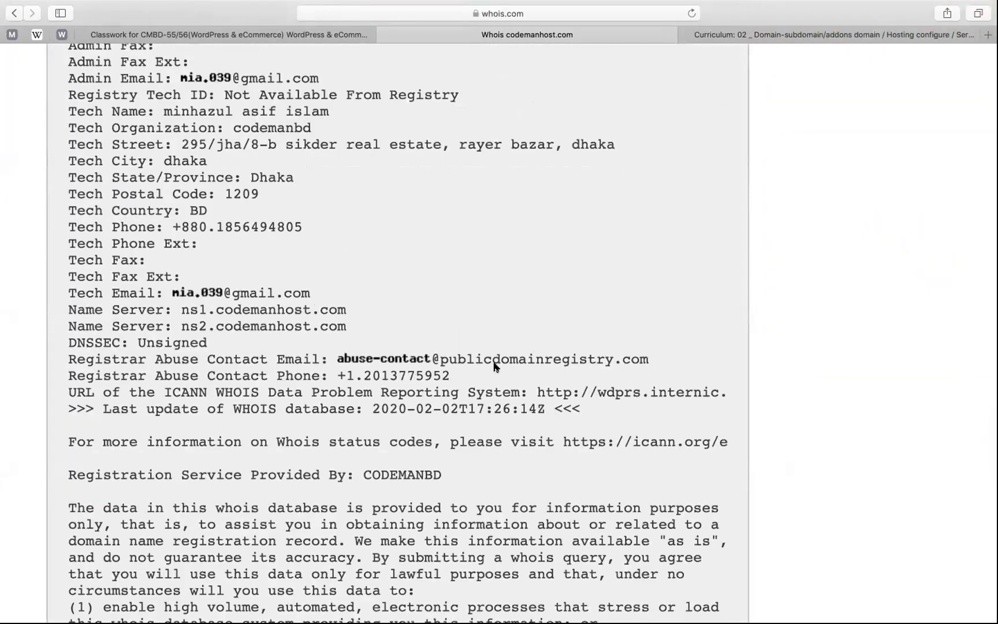
{"action": "double_click", "coordinate": [526, 355]}
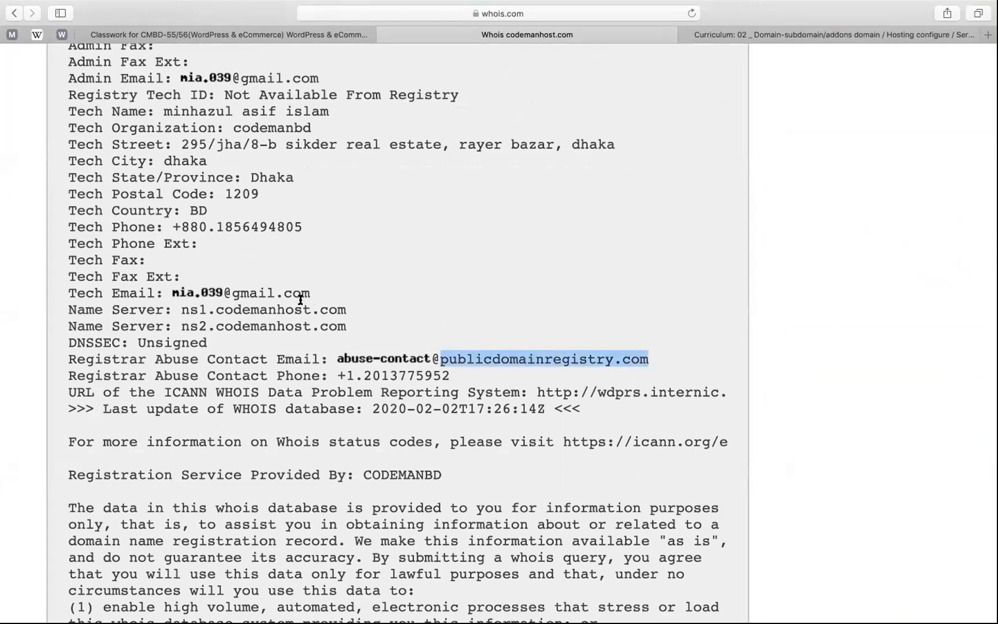
{"action": "scroll", "coordinate": [292, 312], "scroll_direction": "up", "scroll_amount": 15}
{"action": "scroll", "coordinate": [292, 316], "scroll_direction": "up", "scroll_amount": 15}
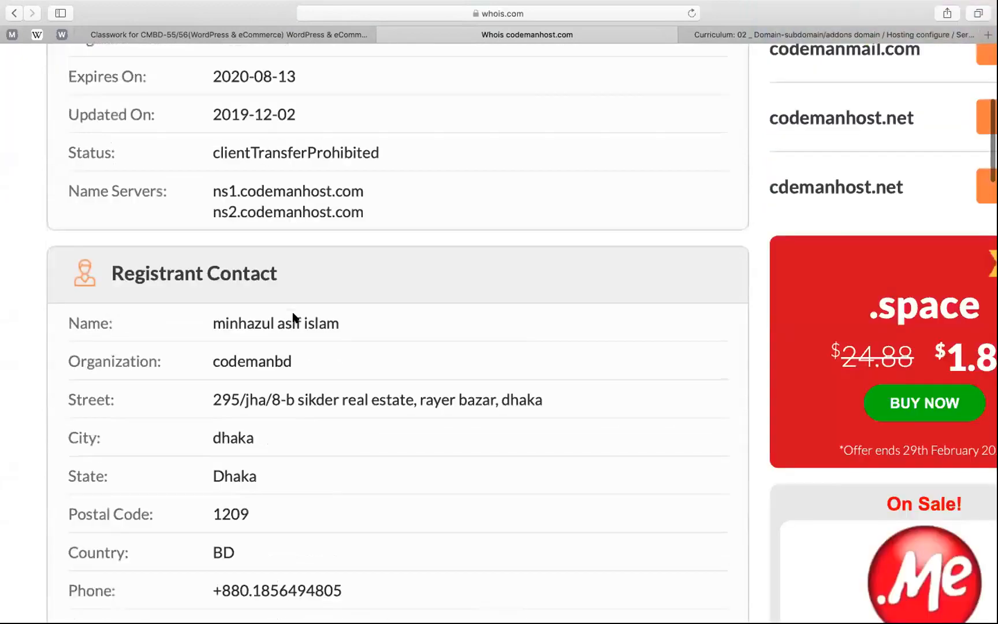
{"action": "scroll", "coordinate": [293, 301], "scroll_direction": "down", "scroll_amount": 3}
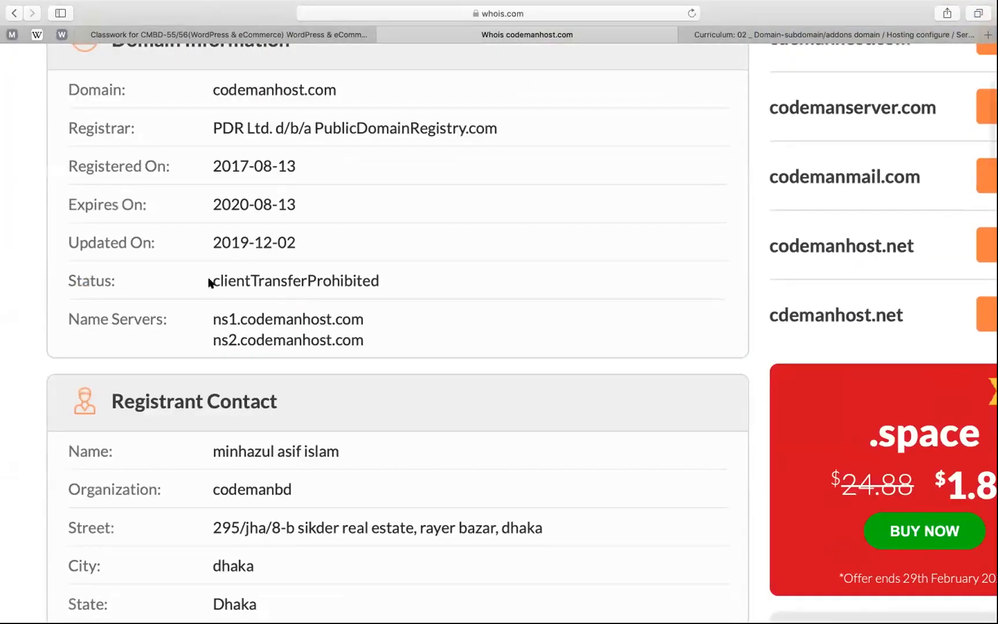
{"action": "double_click", "coordinate": [235, 201]}
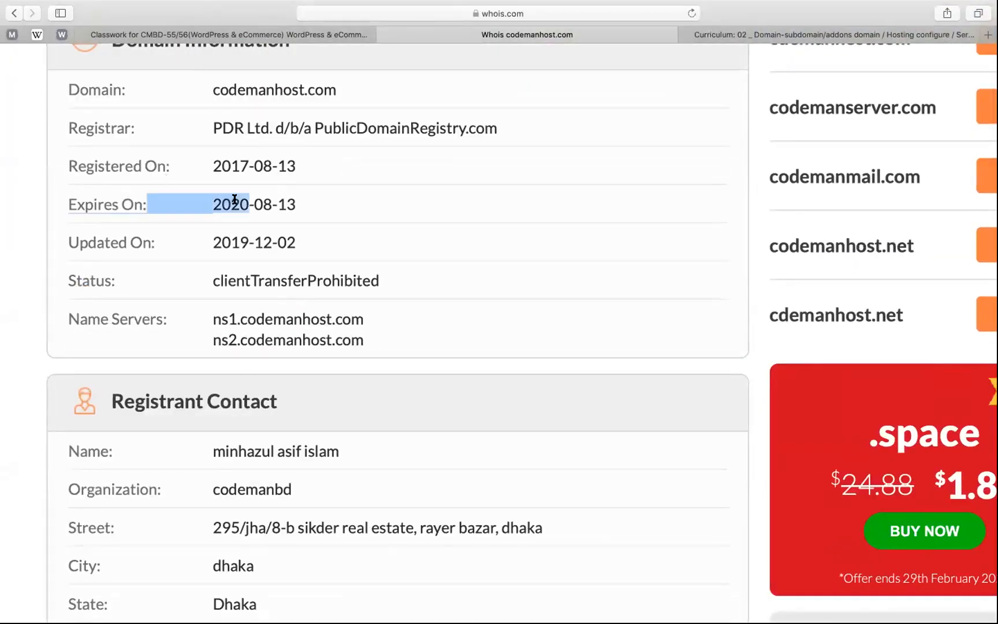
{"action": "double_click", "coordinate": [264, 204]}
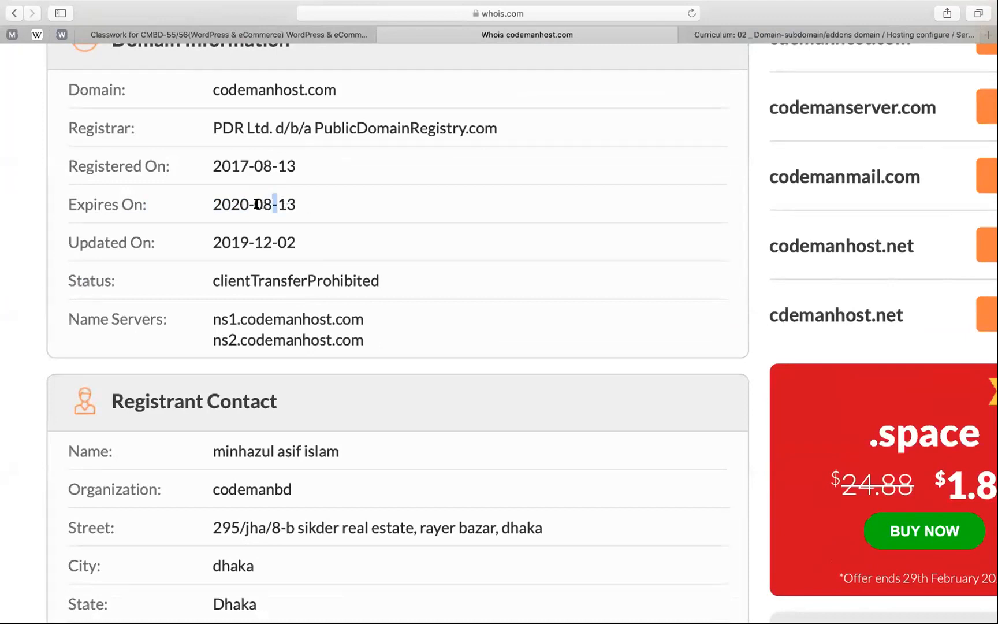
{"action": "double_click", "coordinate": [263, 204]}
{"action": "left_click", "coordinate": [260, 164]}
{"action": "scroll", "coordinate": [208, 223], "scroll_direction": "down", "scroll_amount": 5}
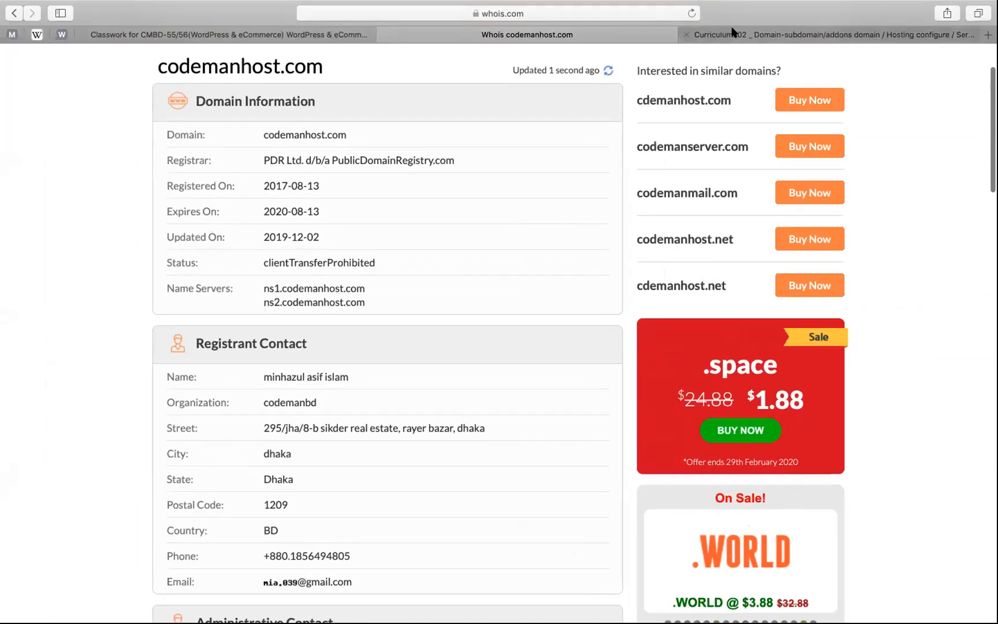
Step: In a new tab, load the instructor's portfolio site via the autocompleted 'what' address
{"action": "left_click", "coordinate": [732, 33]}
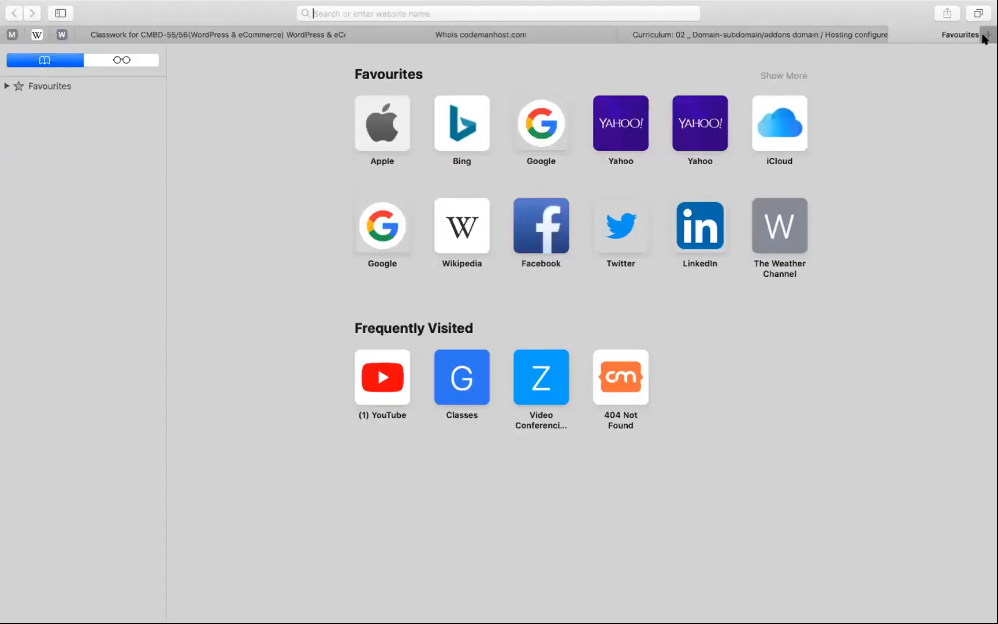
{"action": "left_click", "coordinate": [986, 36]}
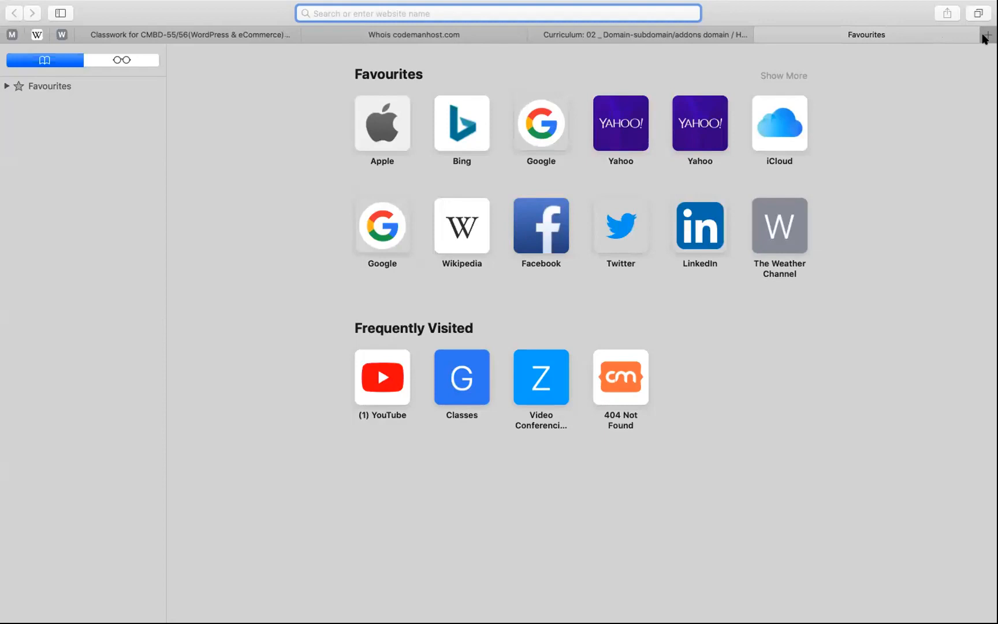
{"action": "type", "text": "c"}
{"action": "key", "text": "BackSpace"}
{"action": "type", "text": "wha"}
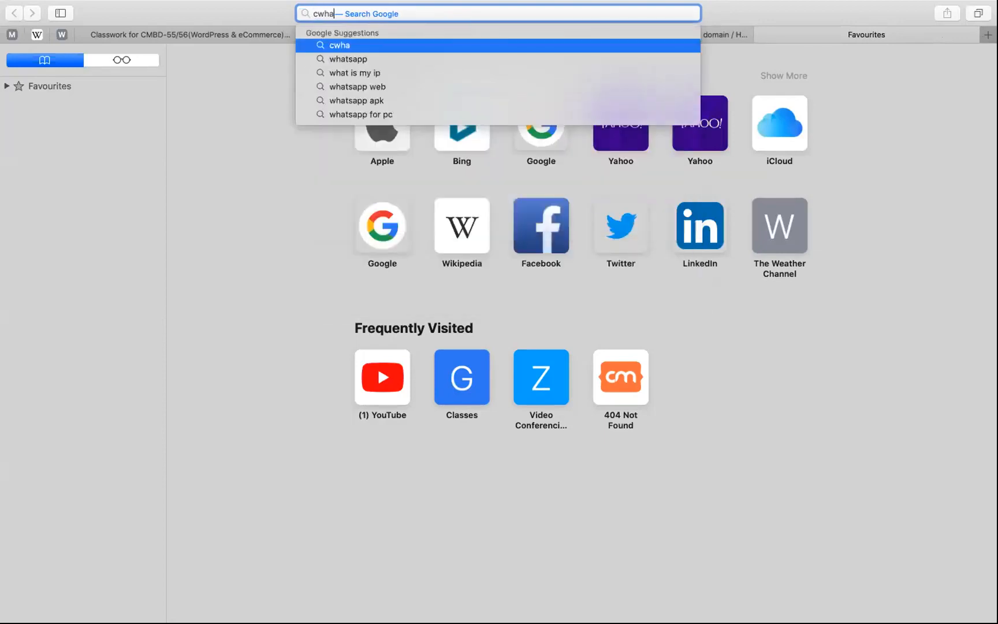
{"action": "key", "text": "super+a"}
{"action": "type", "text": "what"}
{"action": "key", "text": "Right"}
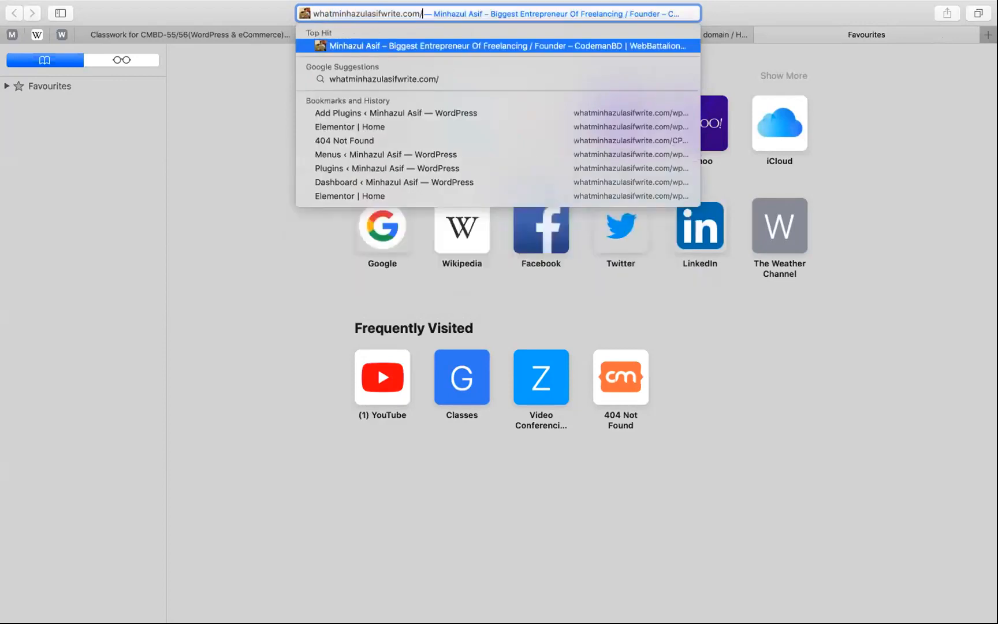
{"action": "key", "text": "Return"}
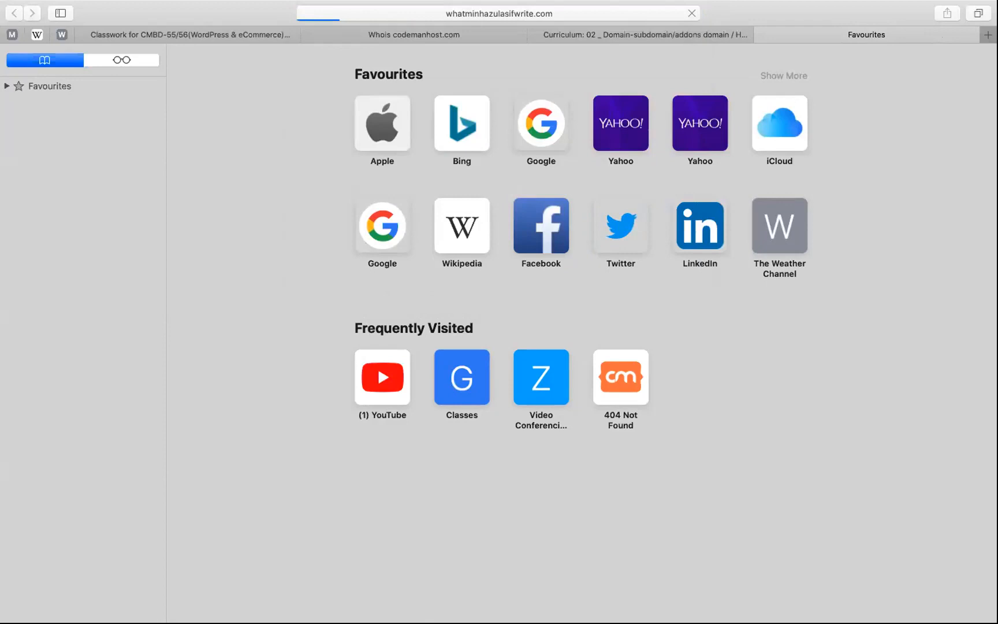
{"action": "mouse_move", "coordinate": [755, 5]}
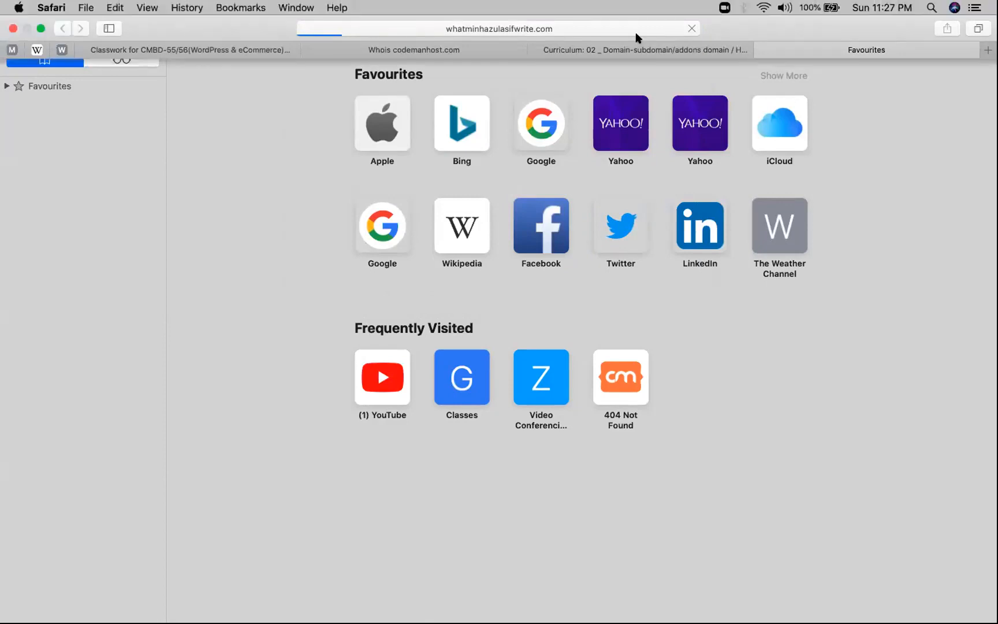
{"action": "left_click", "coordinate": [640, 28]}
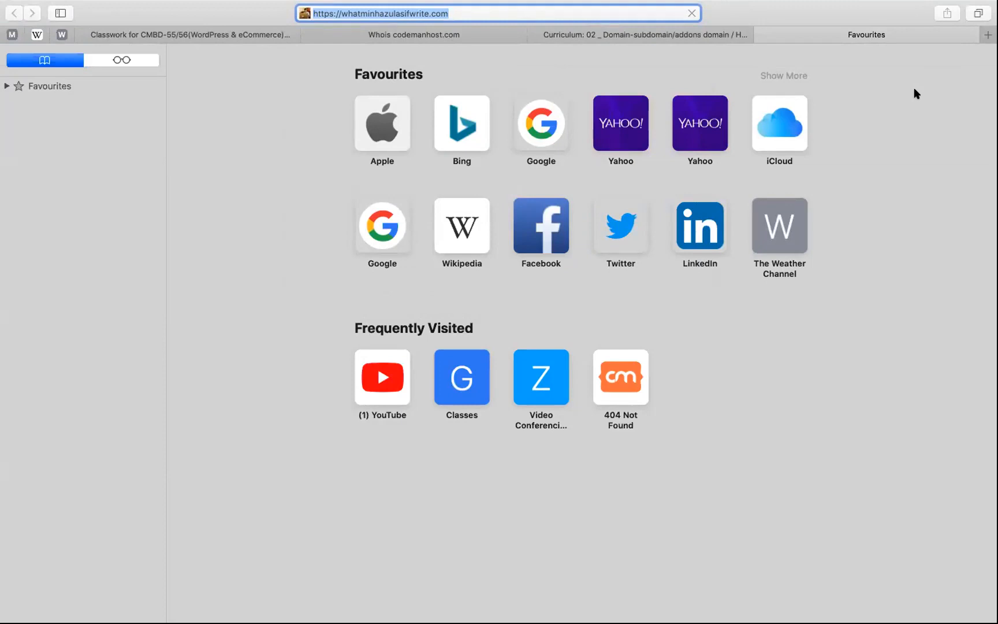
{"action": "key", "text": "Return"}
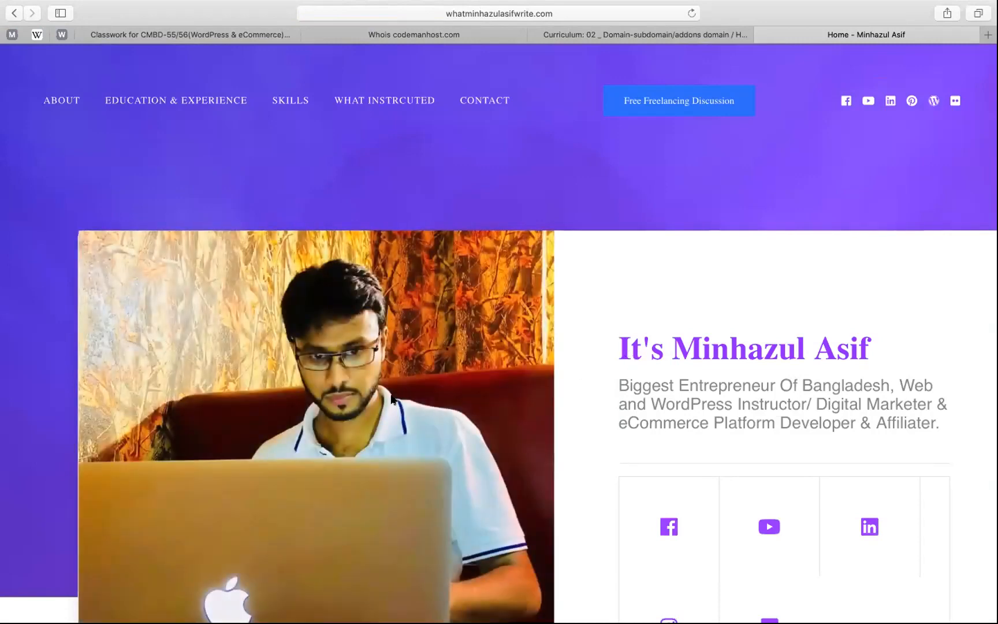
Step: Scroll past About and Education & Experience to the 'My 20 Skills Set vs Points' chart
{"action": "scroll", "coordinate": [390, 393], "scroll_direction": "down", "scroll_amount": 1}
{"action": "scroll", "coordinate": [391, 399], "scroll_direction": "down", "scroll_amount": 8}
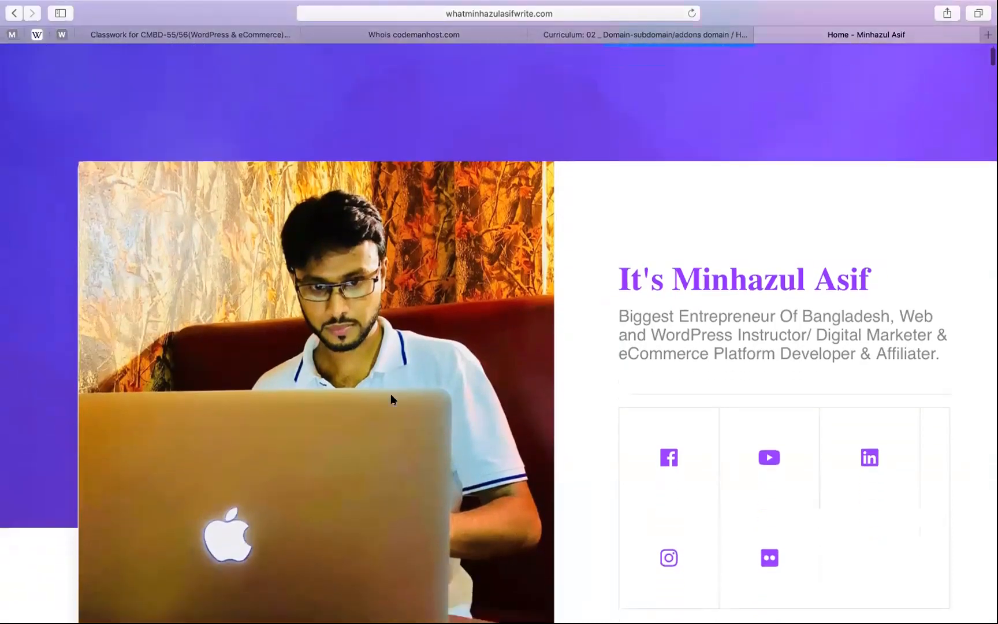
{"action": "scroll", "coordinate": [391, 395], "scroll_direction": "down", "scroll_amount": 4}
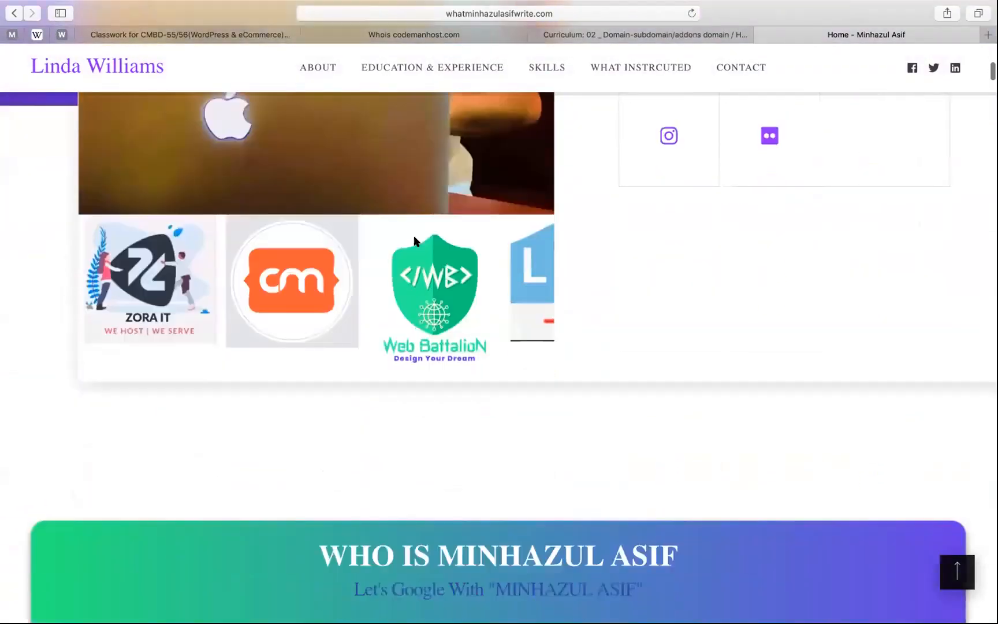
{"action": "scroll", "coordinate": [293, 268], "scroll_direction": "down", "scroll_amount": 10}
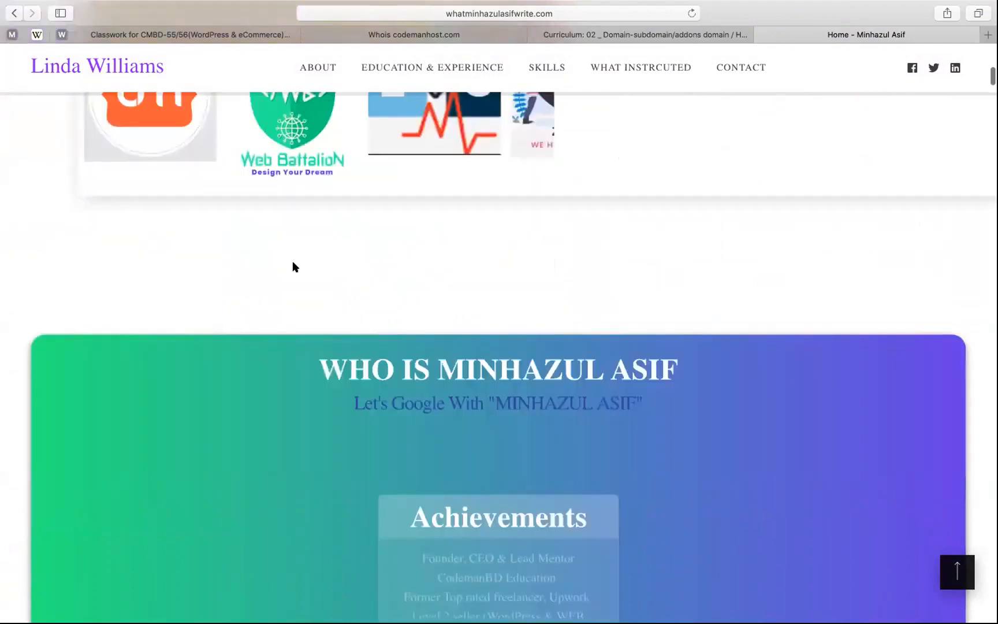
{"action": "scroll", "coordinate": [473, 279], "scroll_direction": "down", "scroll_amount": 6}
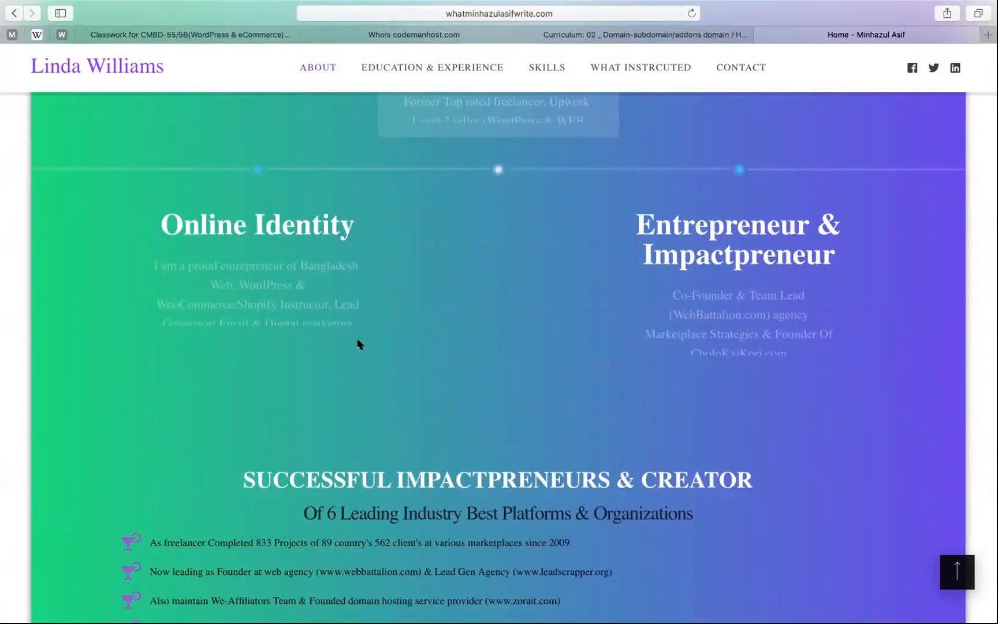
{"action": "scroll", "coordinate": [357, 342], "scroll_direction": "down", "scroll_amount": 9}
{"action": "scroll", "coordinate": [359, 342], "scroll_direction": "up", "scroll_amount": 3}
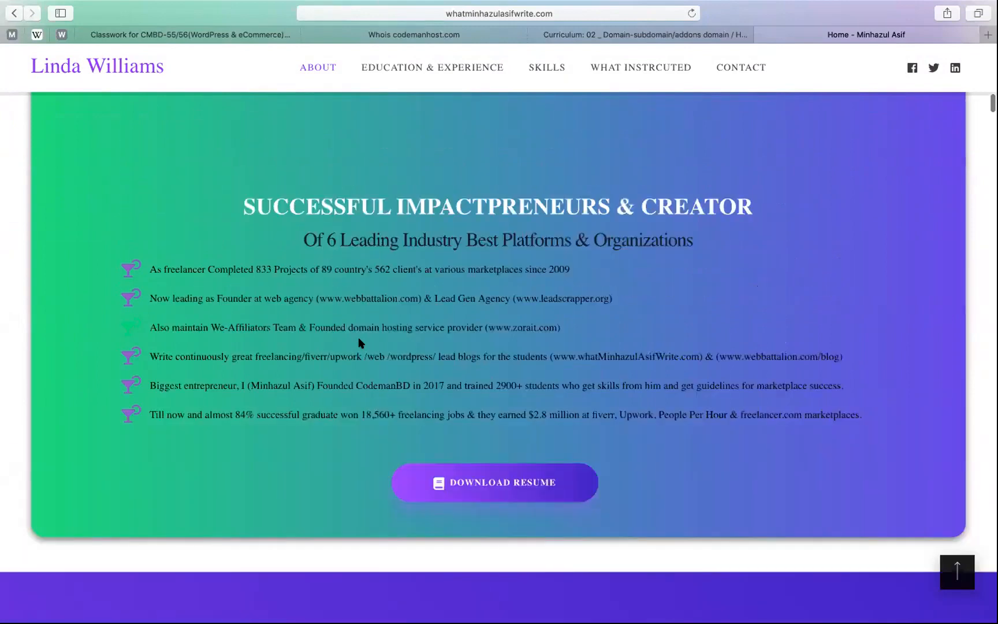
{"action": "scroll", "coordinate": [359, 342], "scroll_direction": "down", "scroll_amount": 8}
{"action": "scroll", "coordinate": [359, 343], "scroll_direction": "down", "scroll_amount": 13}
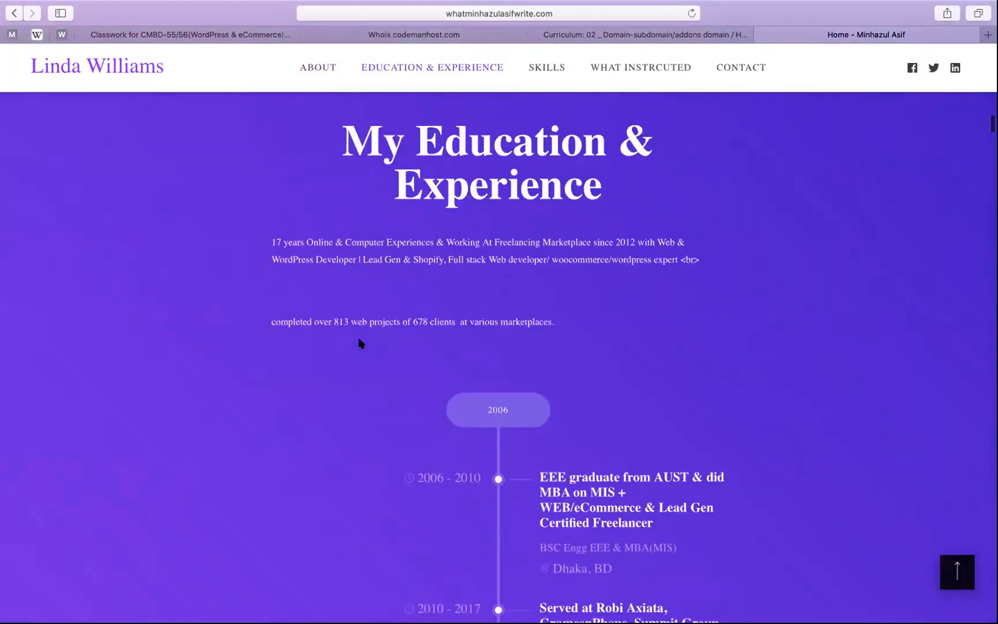
{"action": "scroll", "coordinate": [360, 343], "scroll_direction": "down", "scroll_amount": 1}
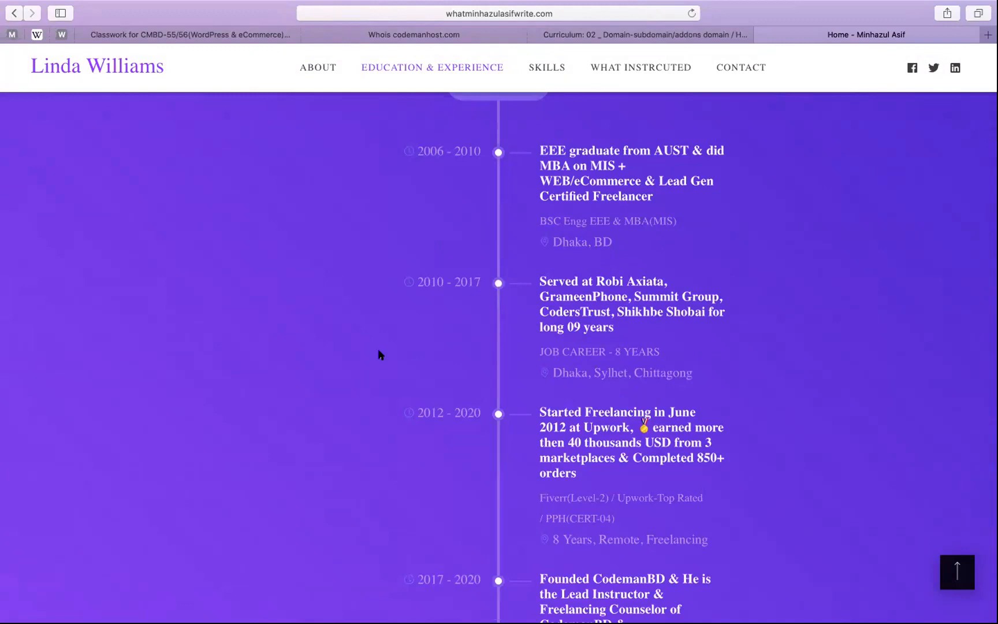
{"action": "scroll", "coordinate": [379, 344], "scroll_direction": "down", "scroll_amount": 5}
{"action": "scroll", "coordinate": [380, 343], "scroll_direction": "down", "scroll_amount": 1}
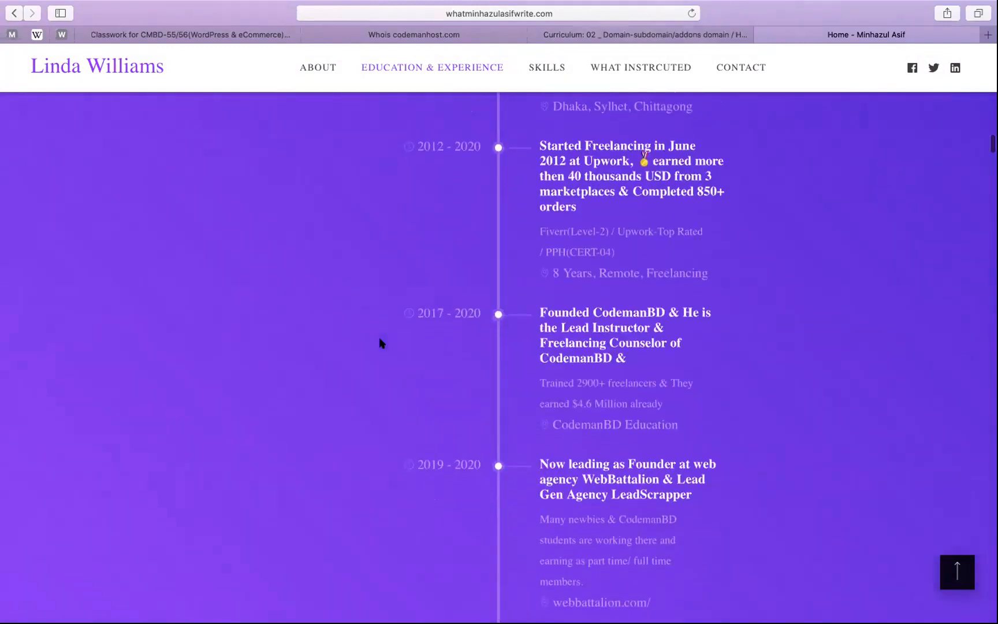
{"action": "scroll", "coordinate": [380, 343], "scroll_direction": "down", "scroll_amount": 5}
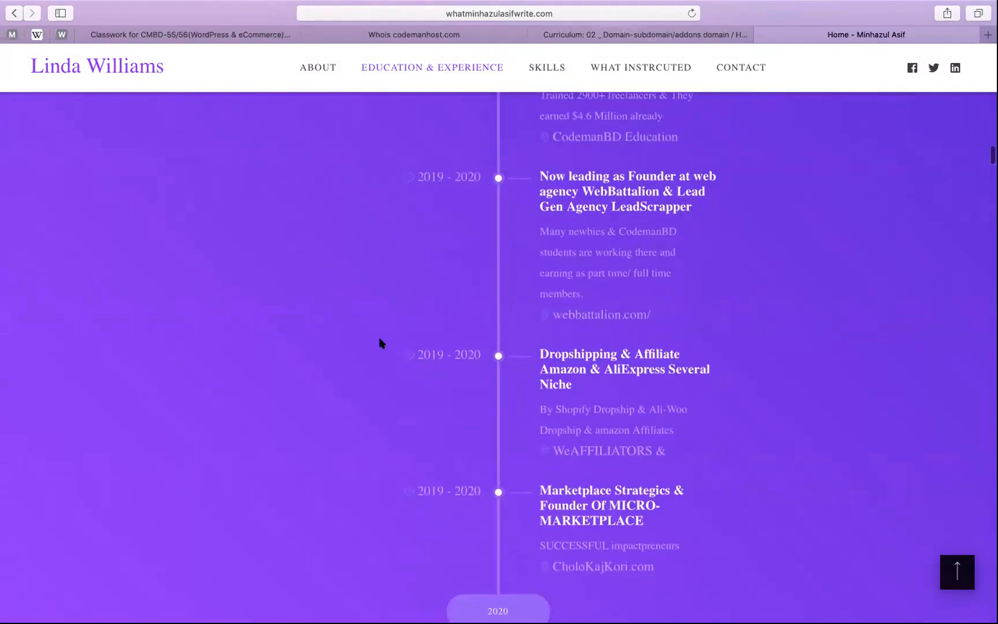
{"action": "scroll", "coordinate": [379, 343], "scroll_direction": "down", "scroll_amount": 1}
{"action": "scroll", "coordinate": [379, 343], "scroll_direction": "down", "scroll_amount": 5}
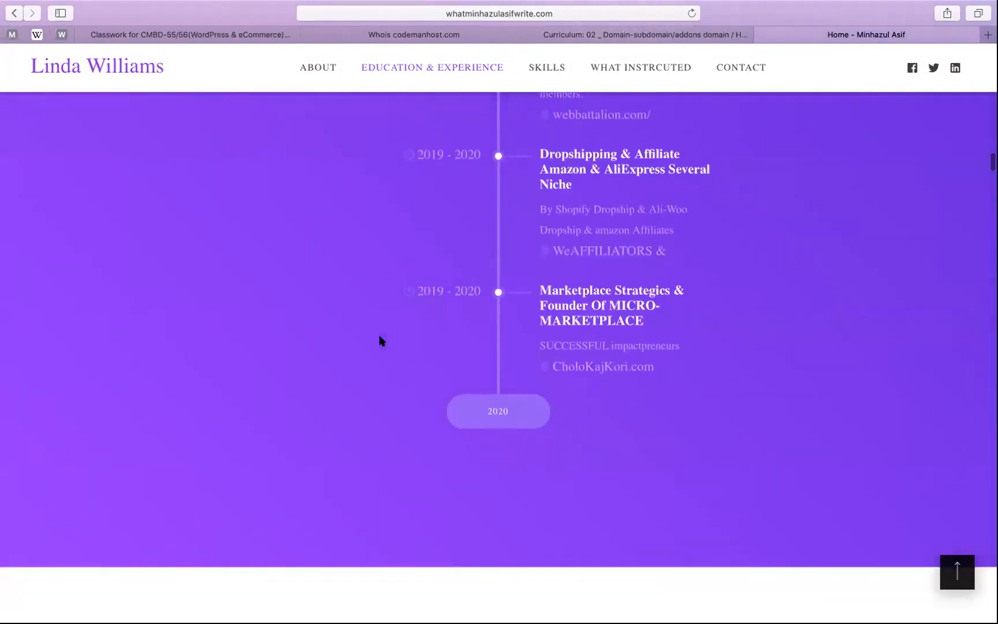
{"action": "scroll", "coordinate": [380, 341], "scroll_direction": "down", "scroll_amount": 10}
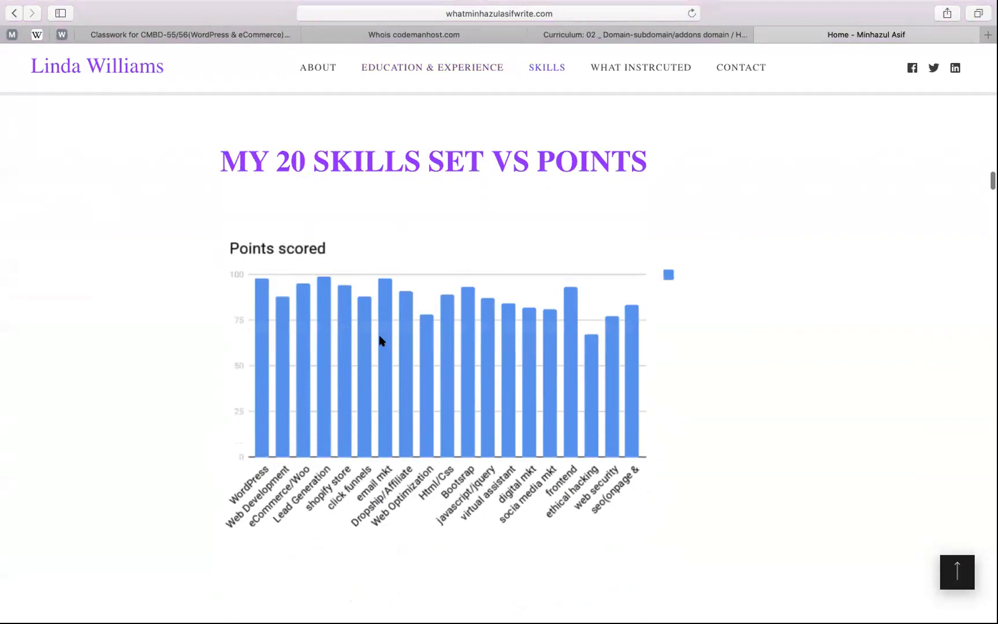
{"action": "scroll", "coordinate": [381, 340], "scroll_direction": "down", "scroll_amount": 1}
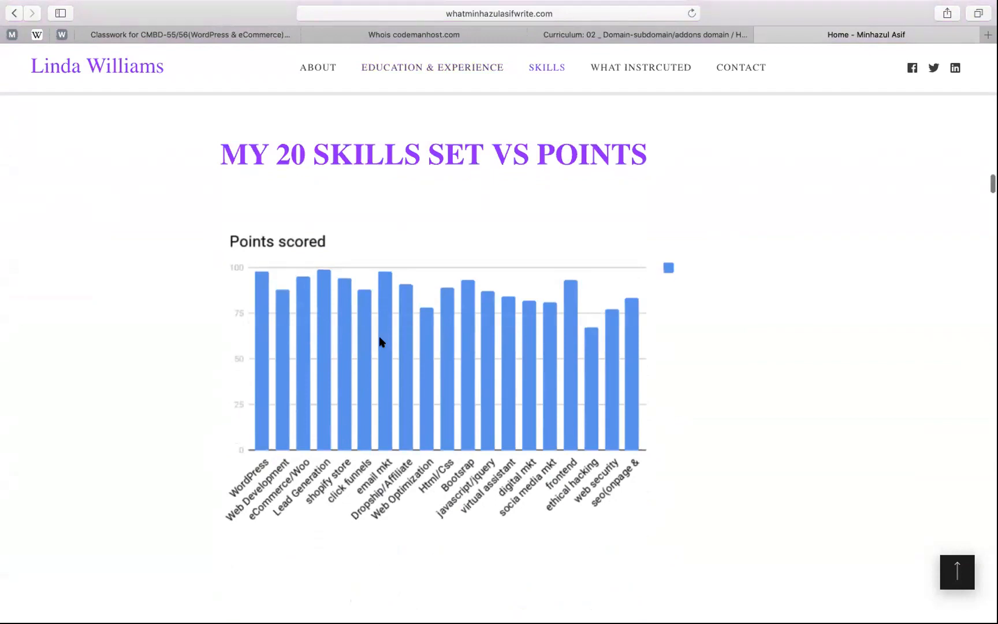
{"action": "scroll", "coordinate": [379, 342], "scroll_direction": "down", "scroll_amount": 2}
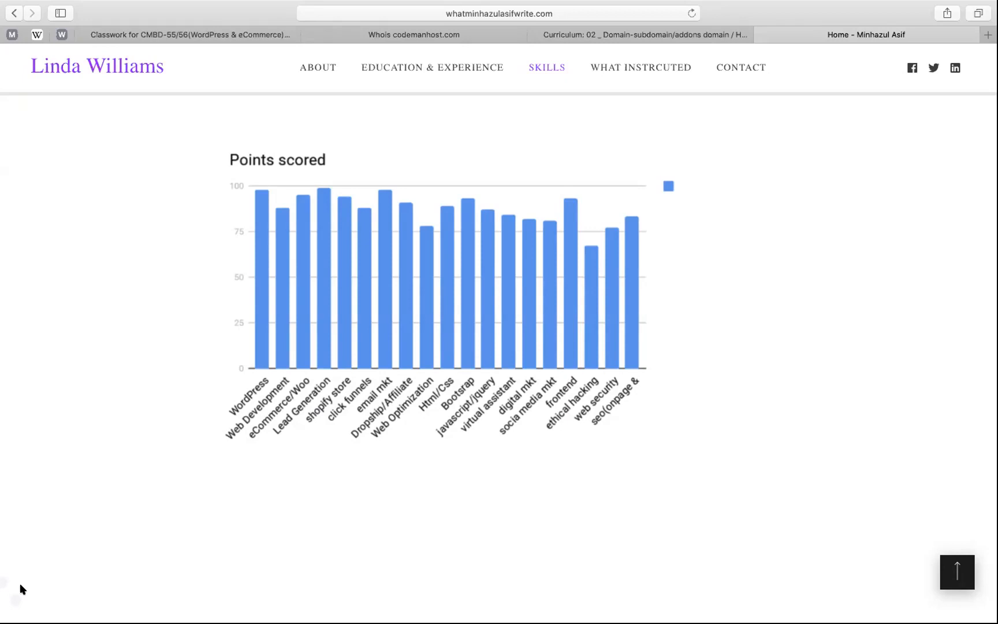
Step: Scroll below the skills chart to the Web Battalion multi-device mockup section
{"action": "mouse_move", "coordinate": [477, 5]}
{"action": "scroll", "coordinate": [485, 515], "scroll_direction": "down", "scroll_amount": 3}
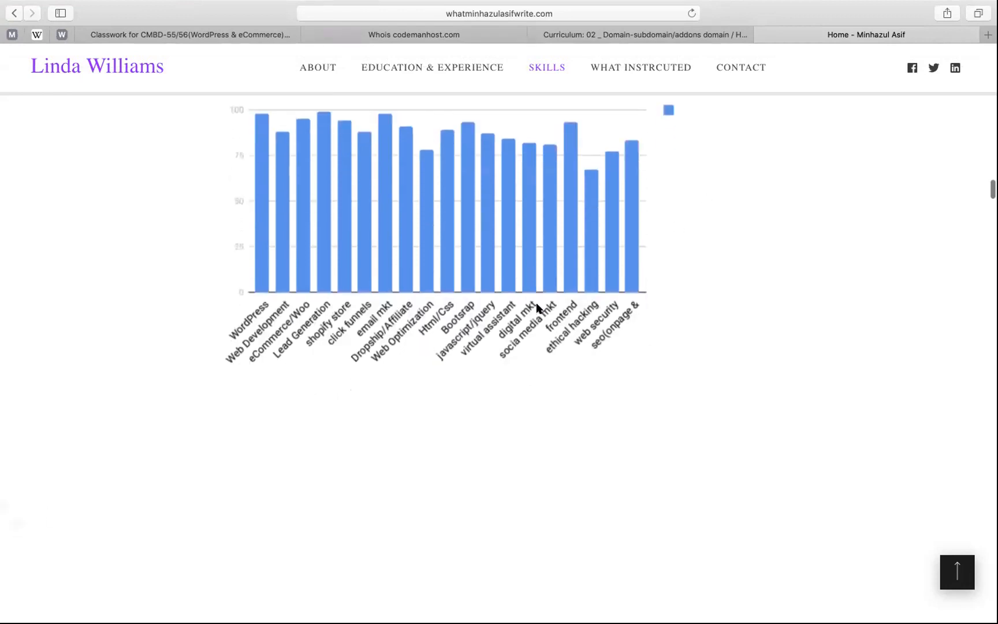
{"action": "scroll", "coordinate": [604, 397], "scroll_direction": "down", "scroll_amount": 10}
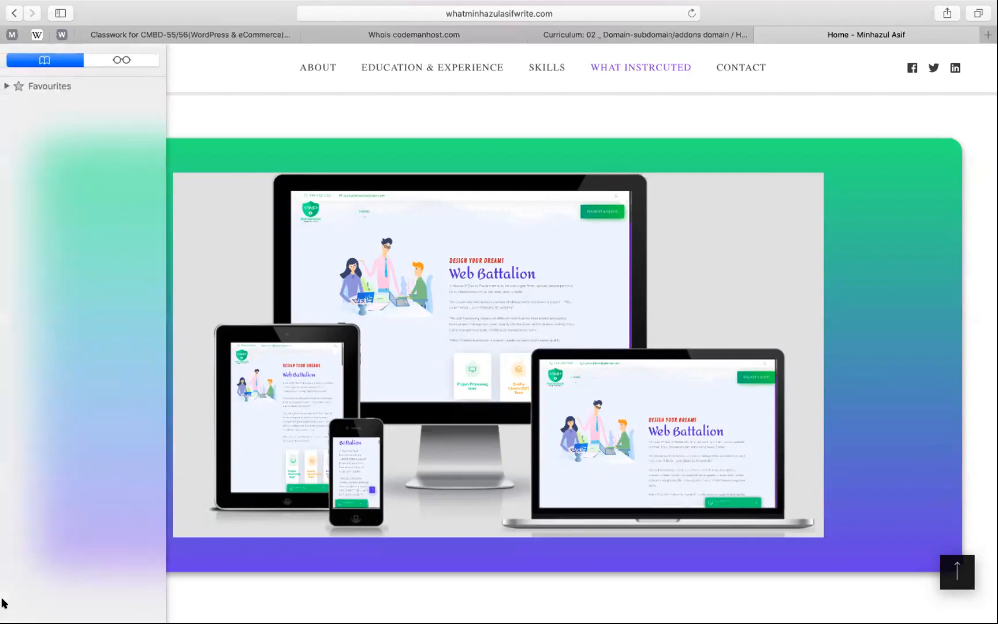
Step: Scroll through the remaining sections of the portfolio site
{"action": "scroll", "coordinate": [473, 381], "scroll_direction": "down", "scroll_amount": 10}
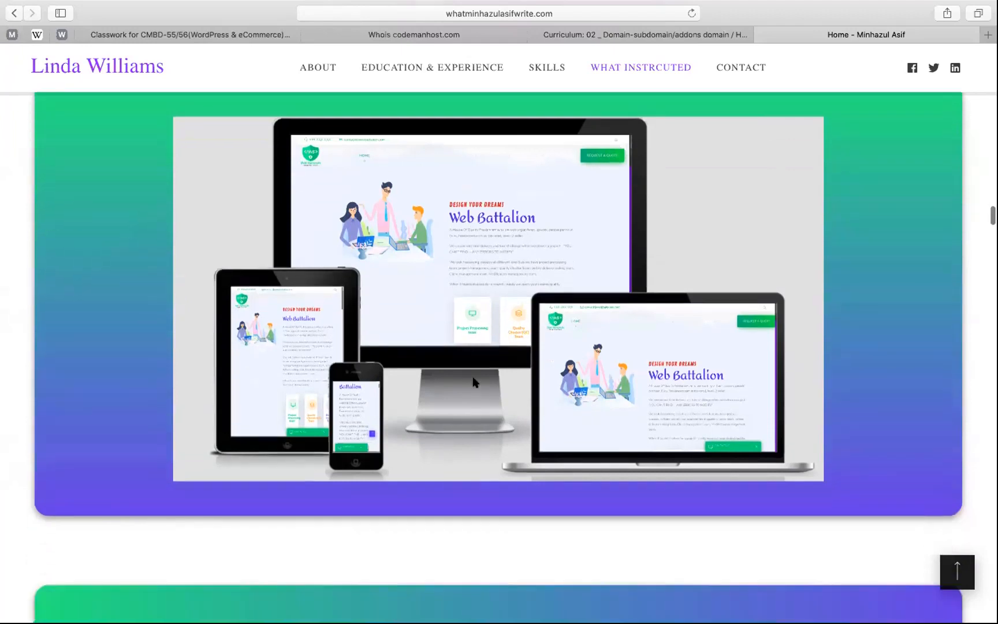
{"action": "scroll", "coordinate": [473, 381], "scroll_direction": "down", "scroll_amount": 7}
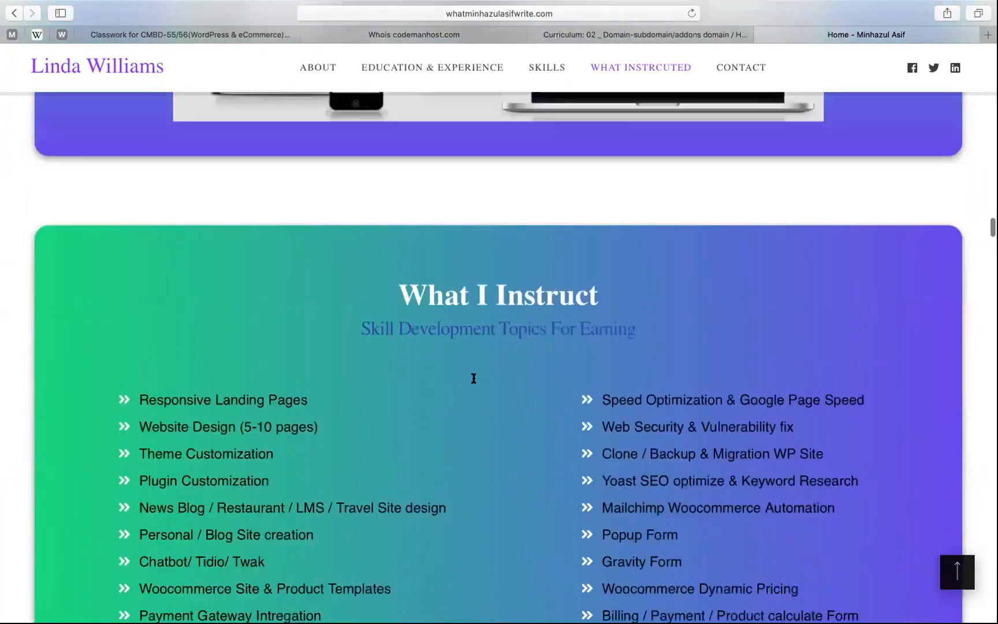
{"action": "scroll", "coordinate": [472, 381], "scroll_direction": "up", "scroll_amount": 5}
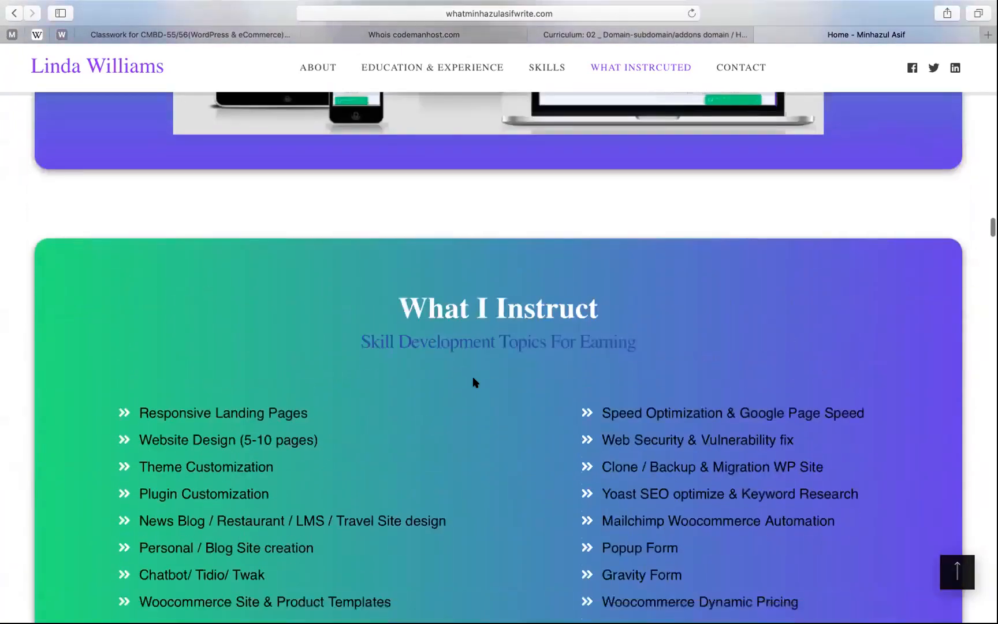
{"action": "scroll", "coordinate": [413, 454], "scroll_direction": "down", "scroll_amount": 5}
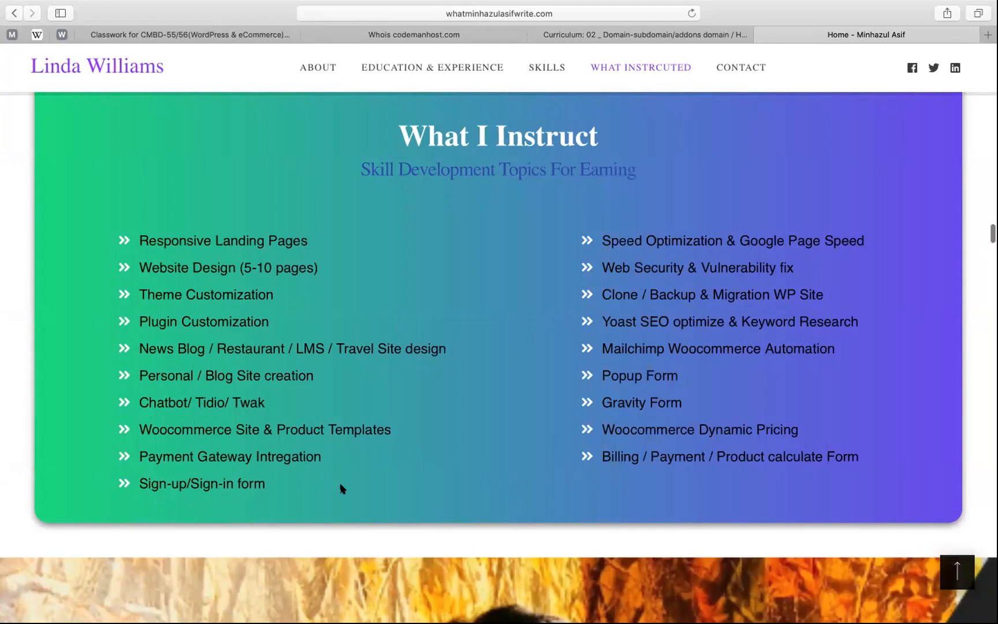
{"action": "scroll", "coordinate": [341, 488], "scroll_direction": "down", "scroll_amount": 5}
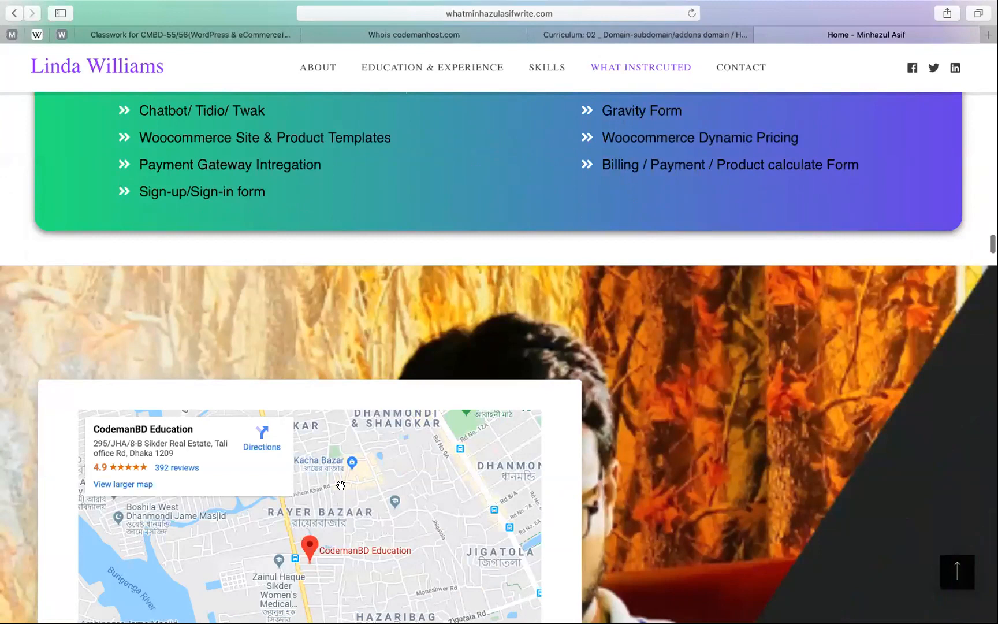
{"action": "scroll", "coordinate": [341, 489], "scroll_direction": "up", "scroll_amount": 7}
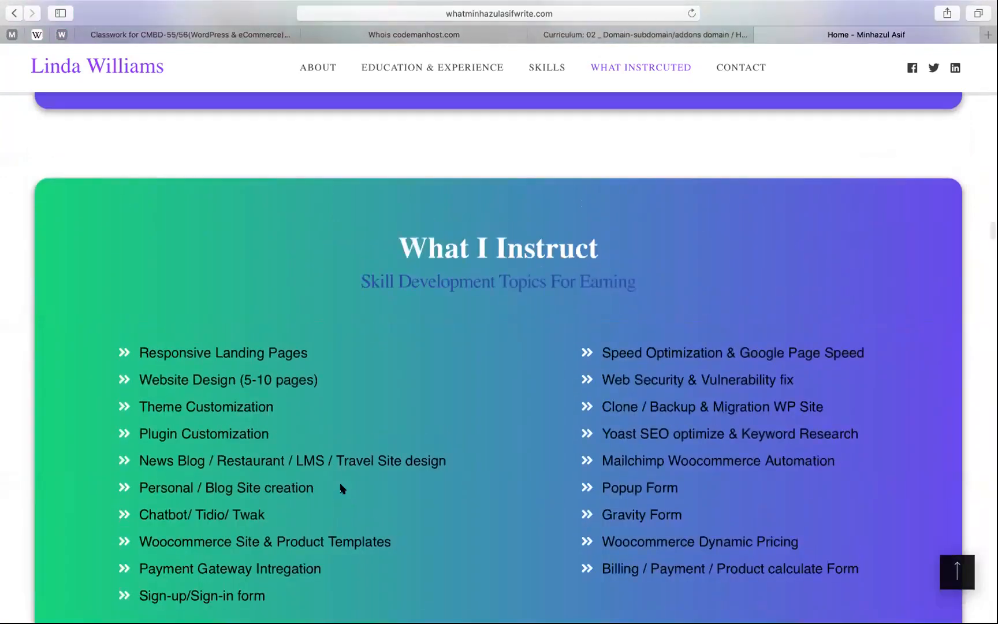
{"action": "scroll", "coordinate": [341, 489], "scroll_direction": "down", "scroll_amount": 7}
{"action": "scroll", "coordinate": [341, 488], "scroll_direction": "up", "scroll_amount": 4}
{"action": "scroll", "coordinate": [341, 489], "scroll_direction": "up", "scroll_amount": 2}
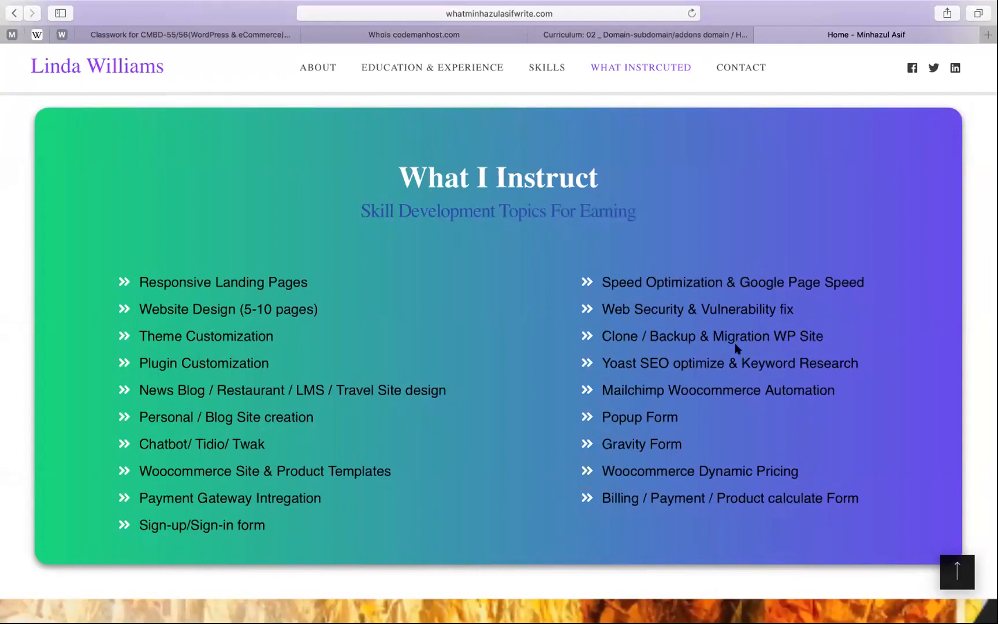
{"action": "scroll", "coordinate": [382, 417], "scroll_direction": "down", "scroll_amount": 2}
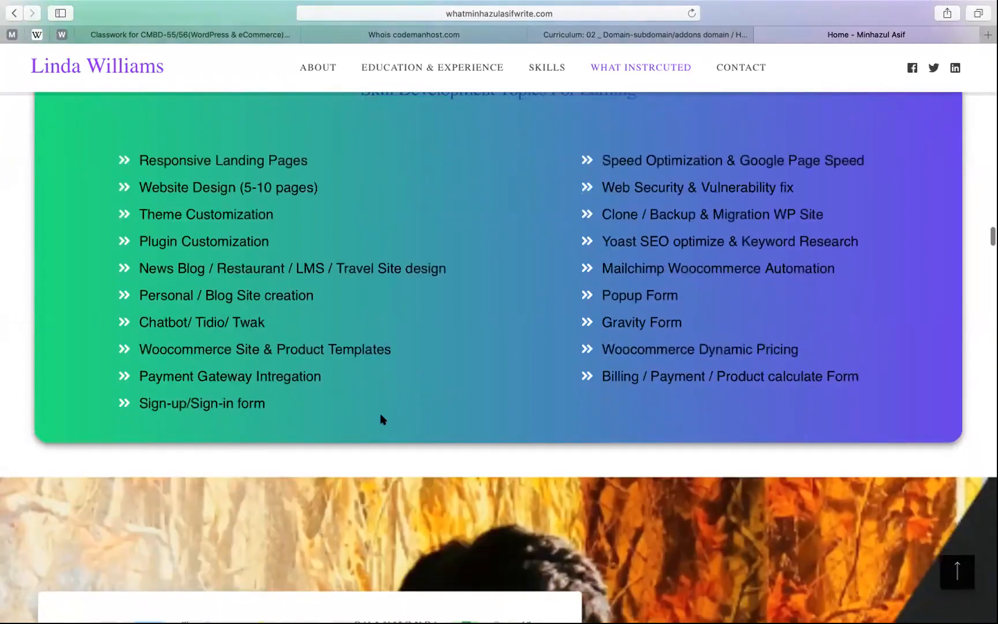
{"action": "scroll", "coordinate": [381, 419], "scroll_direction": "down", "scroll_amount": 10}
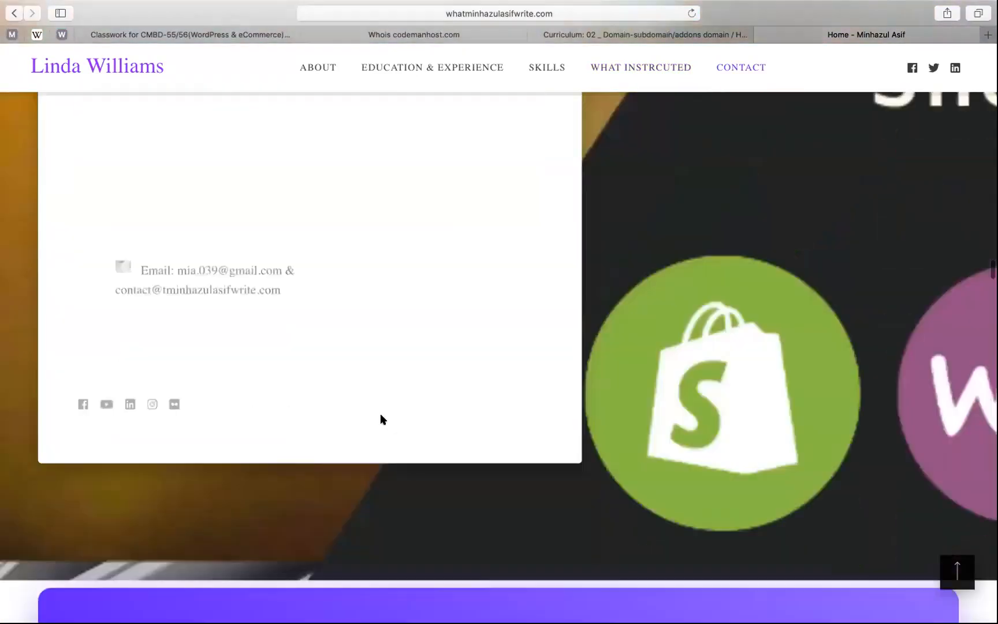
{"action": "scroll", "coordinate": [380, 423], "scroll_direction": "down", "scroll_amount": 20}
{"action": "scroll", "coordinate": [379, 424], "scroll_direction": "up", "scroll_amount": 20}
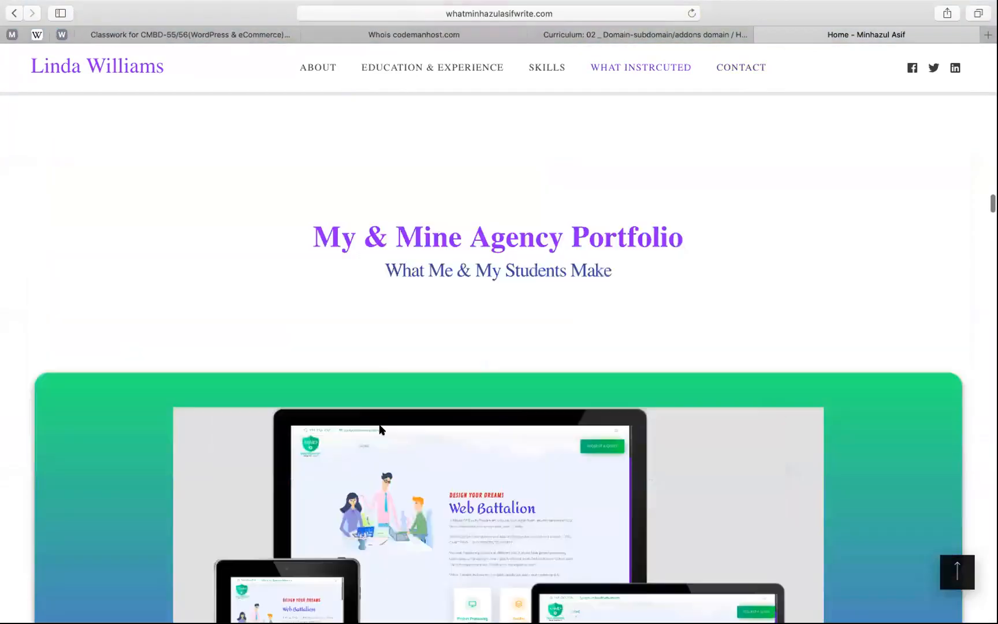
{"action": "scroll", "coordinate": [379, 429], "scroll_direction": "up", "scroll_amount": 15}
{"action": "scroll", "coordinate": [412, 359], "scroll_direction": "down", "scroll_amount": 5}
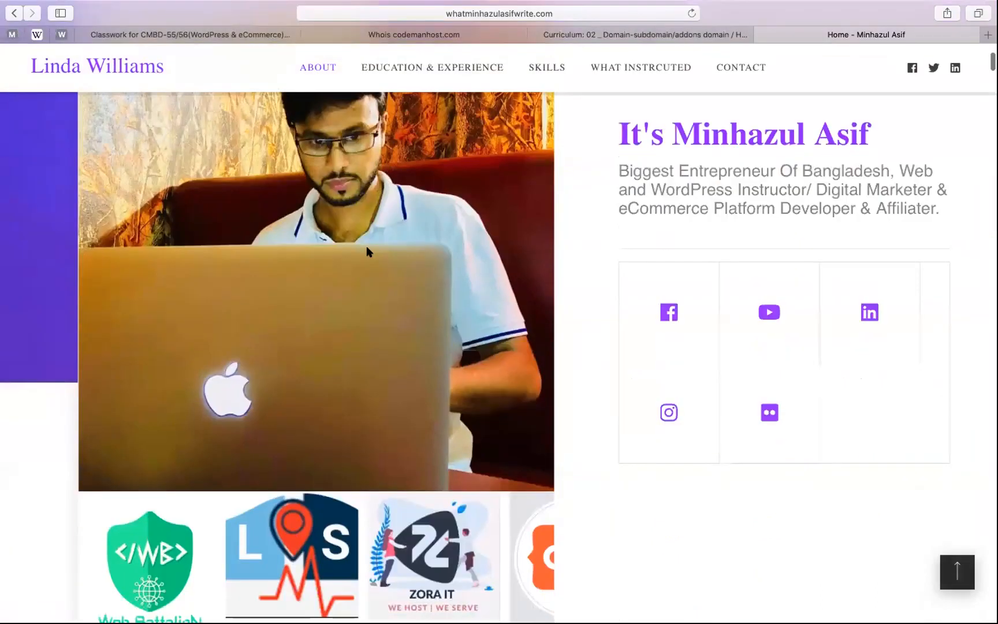
Step: Check the profile photo's context menu, dismiss it, and return to the Curriculum: 02 tab
{"action": "right_click", "coordinate": [367, 251]}
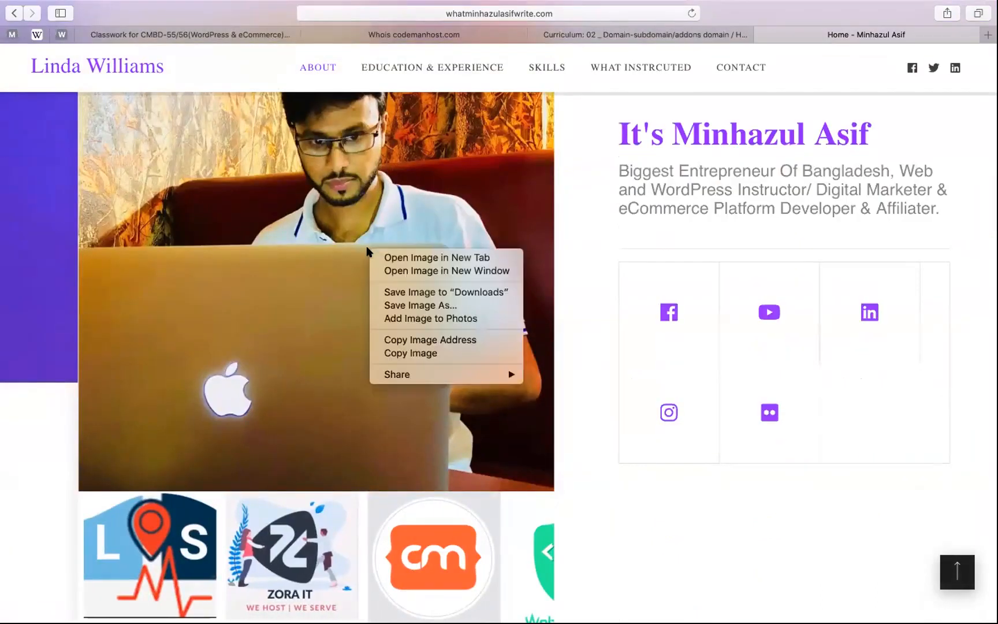
{"action": "left_click", "coordinate": [273, 250]}
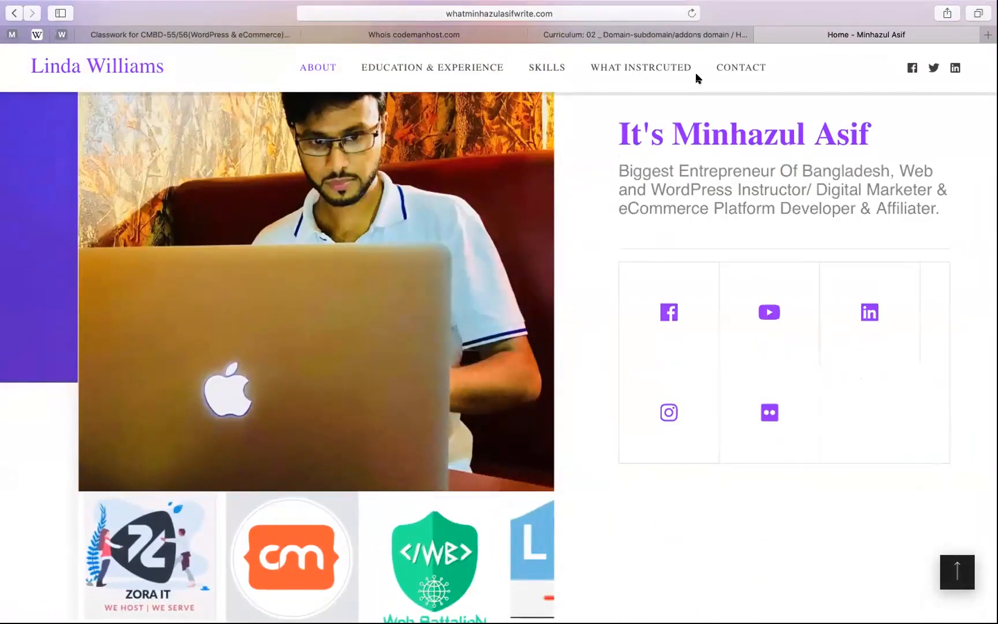
{"action": "left_click", "coordinate": [715, 36]}
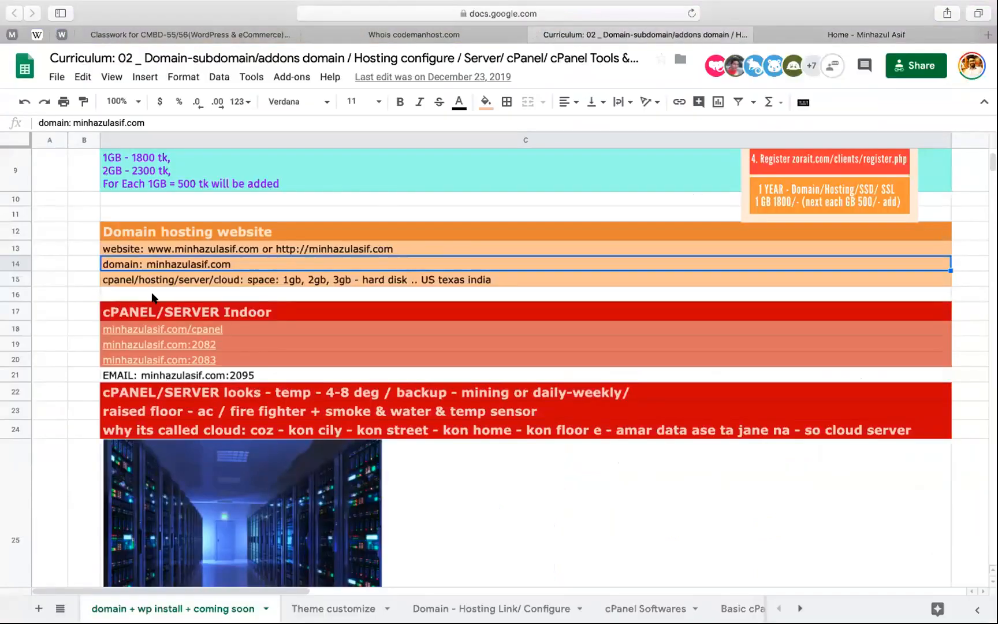
Step: Select the words SERVER and cPANEL in the cPANEL/SERVER Indoor heading
{"action": "left_click", "coordinate": [60, 376]}
{"action": "left_click", "coordinate": [196, 309]}
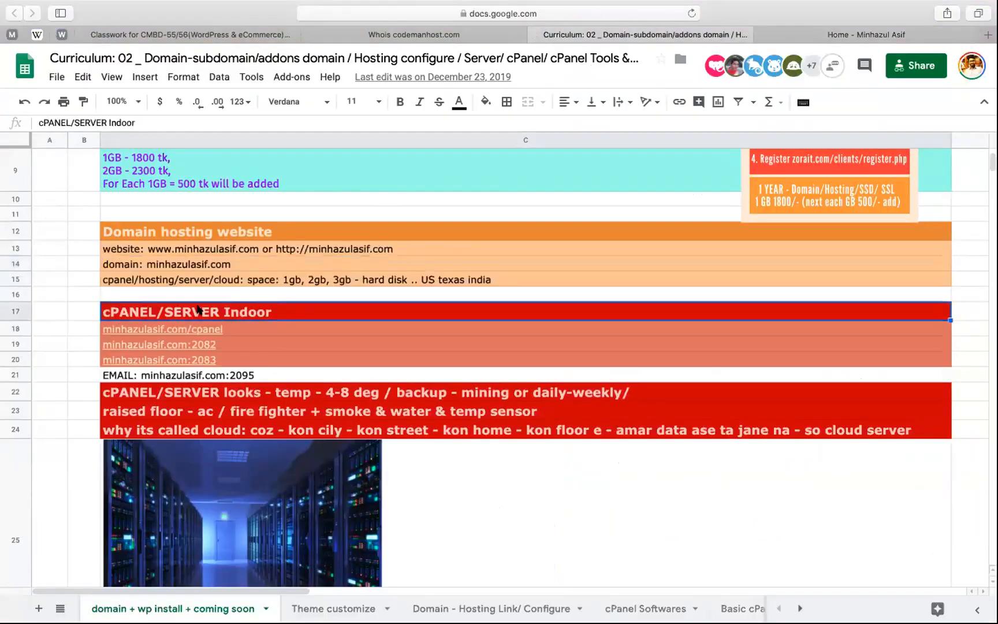
{"action": "double_click", "coordinate": [196, 309]}
{"action": "double_click", "coordinate": [183, 305]}
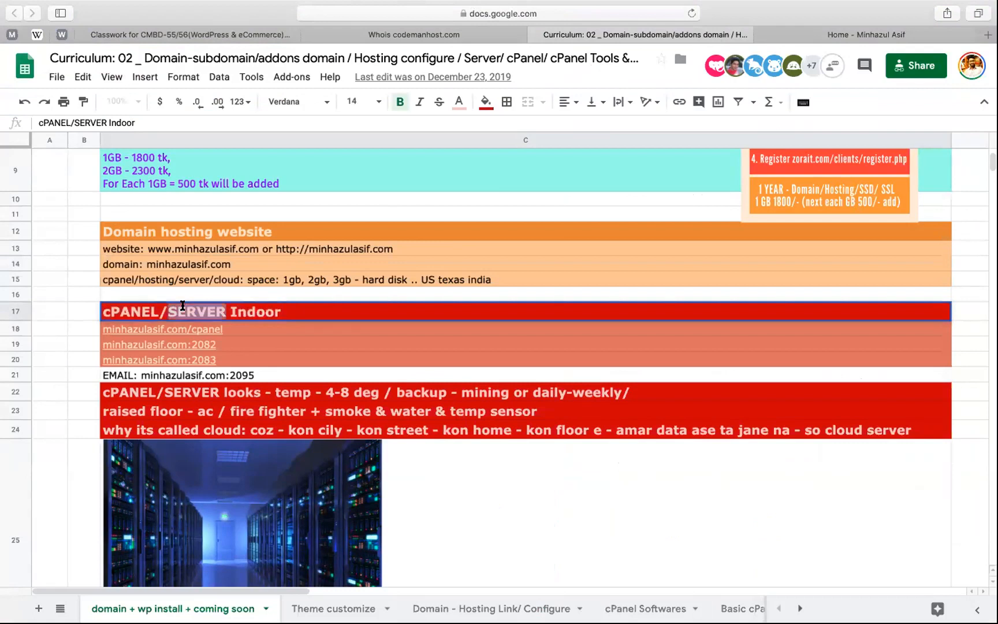
{"action": "double_click", "coordinate": [139, 311]}
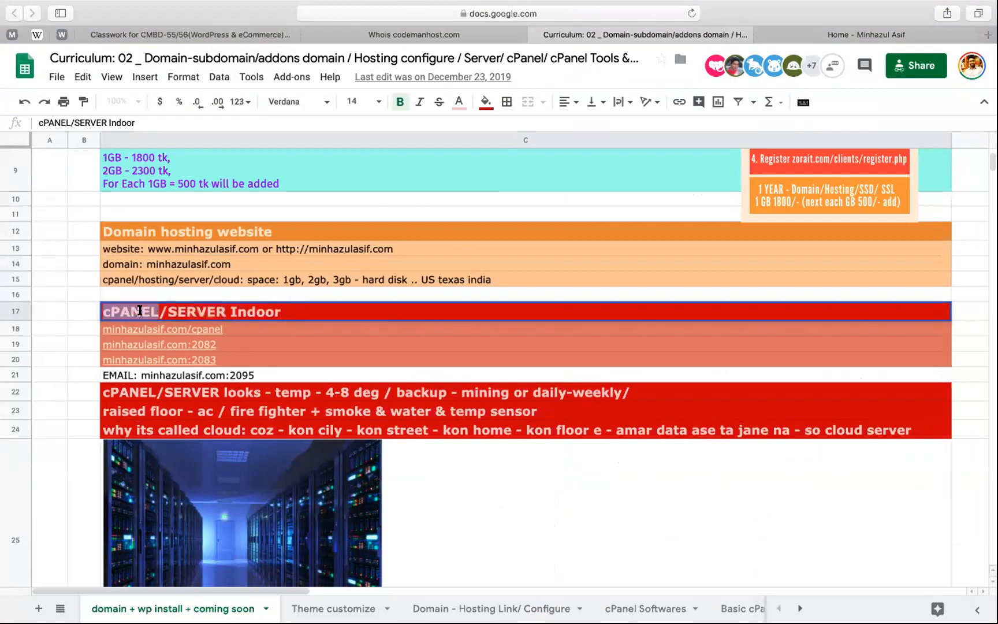
Step: Copy the portfolio site's address from Safari and paste it over the first www address in C13
{"action": "double_click", "coordinate": [327, 250]}
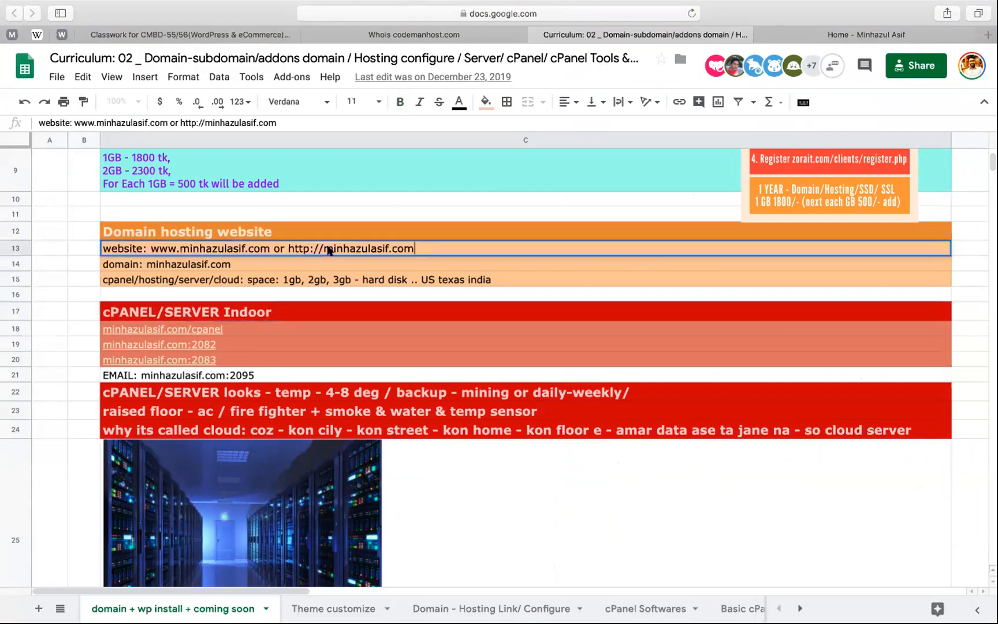
{"action": "double_click", "coordinate": [224, 249]}
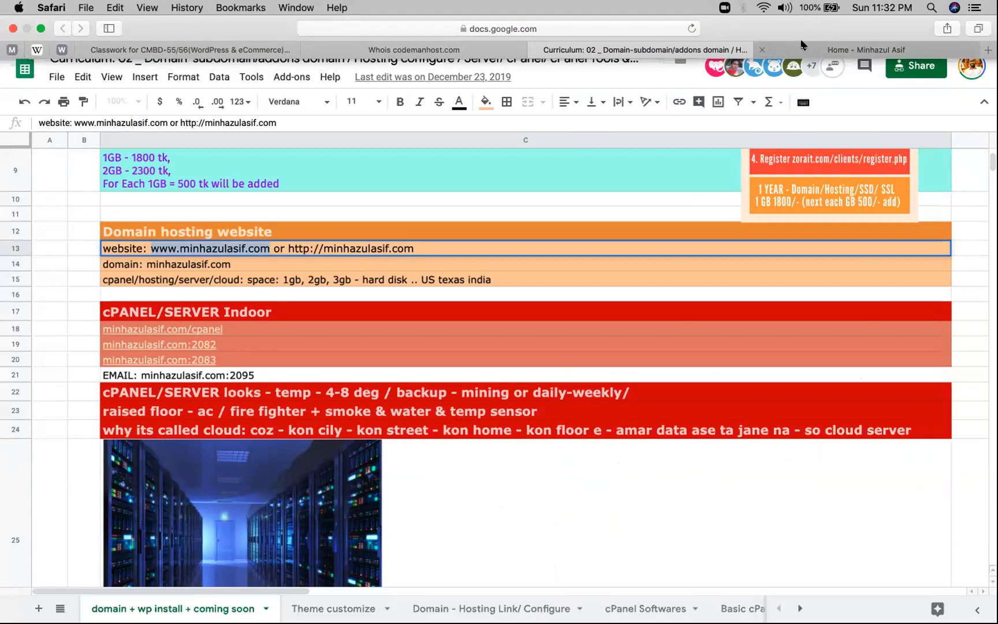
{"action": "left_click", "coordinate": [801, 46]}
{"action": "left_click", "coordinate": [559, 27]}
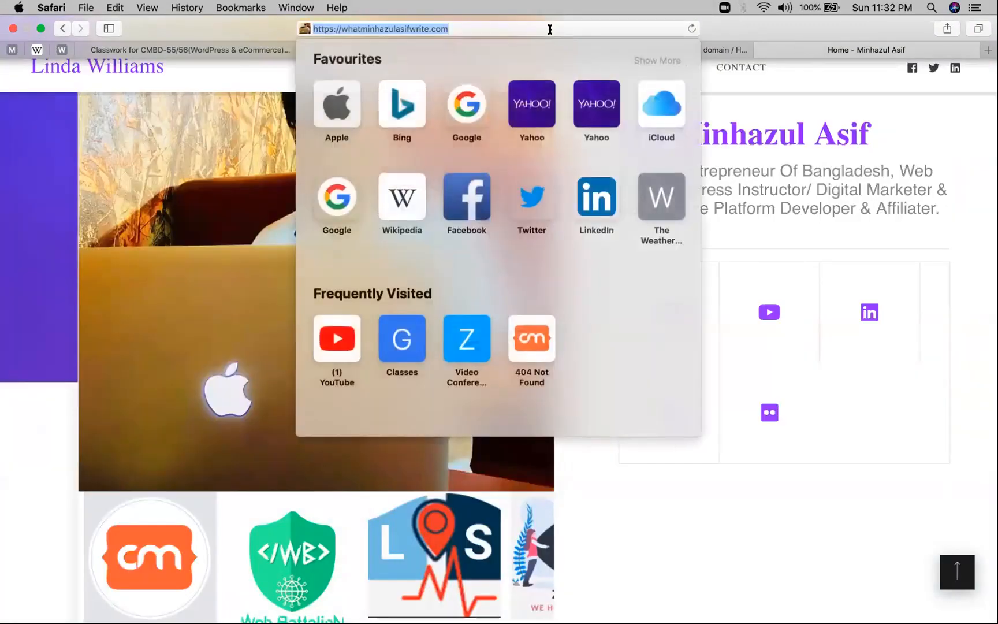
{"action": "left_click", "coordinate": [490, 28]}
{"action": "key", "text": "super+a"}
{"action": "key", "text": "super+c"}
{"action": "left_click", "coordinate": [48, 238]}
{"action": "left_click", "coordinate": [663, 35]}
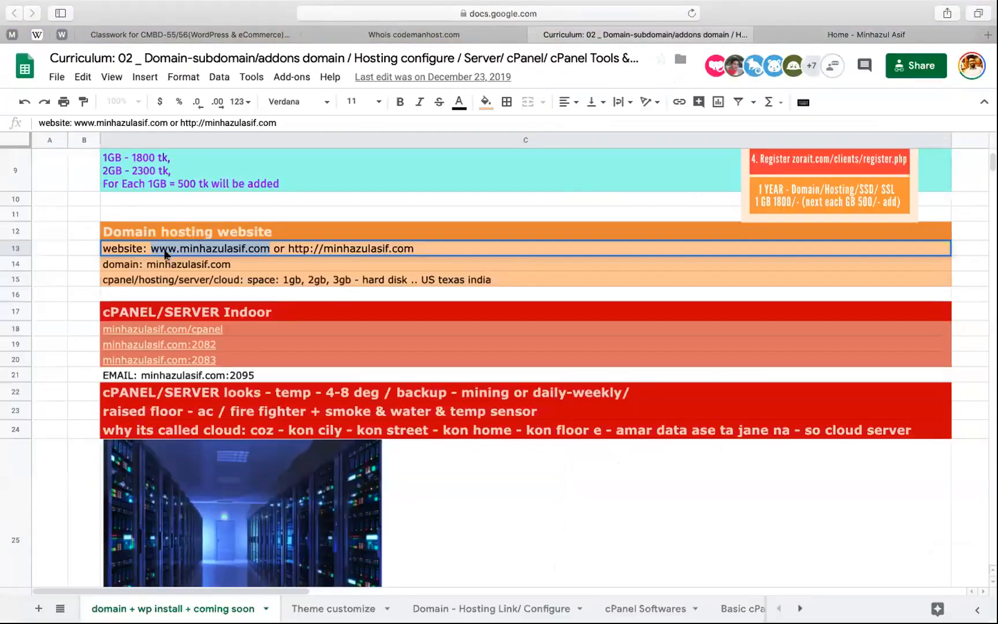
{"action": "key", "text": "super+v"}
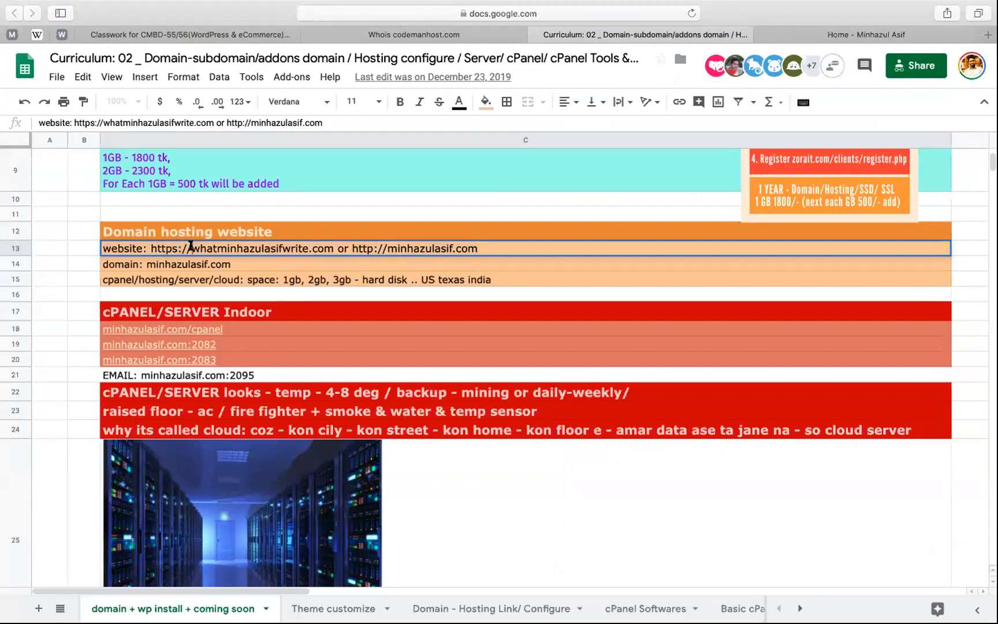
{"action": "double_click", "coordinate": [165, 247]}
{"action": "type", "text": "www"}
{"action": "left_click_drag", "start_coordinate": [176, 248], "coordinate": [190, 249]}
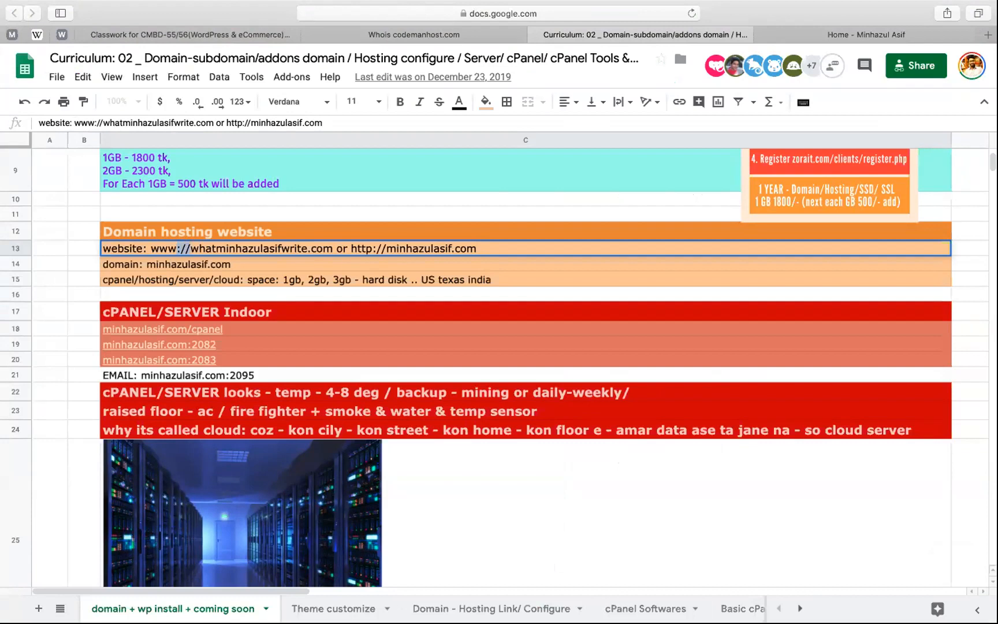
{"action": "type", "text": "."}
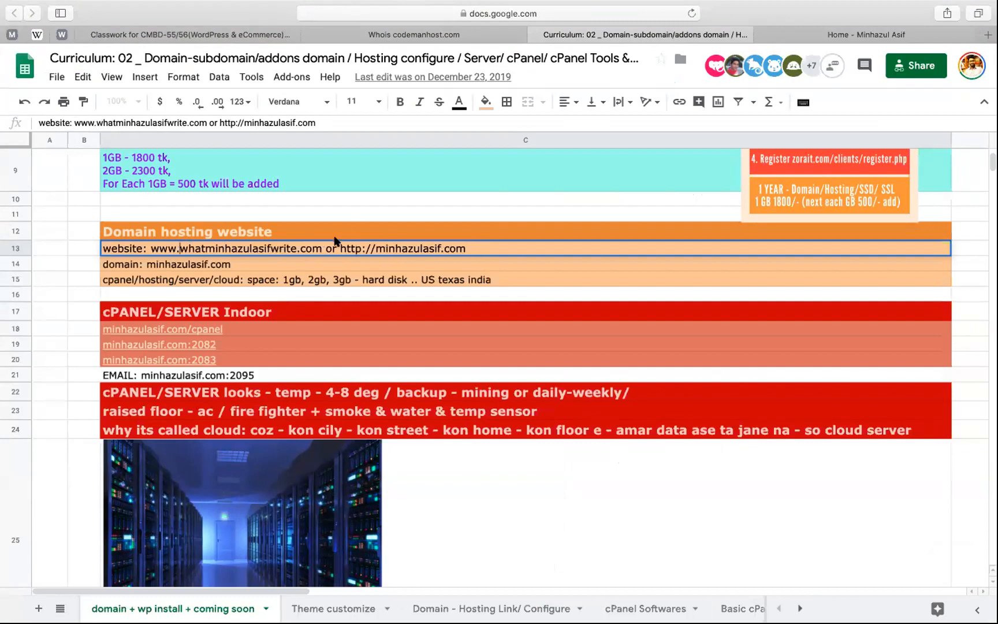
{"action": "left_click_drag", "start_coordinate": [340, 248], "coordinate": [466, 248]}
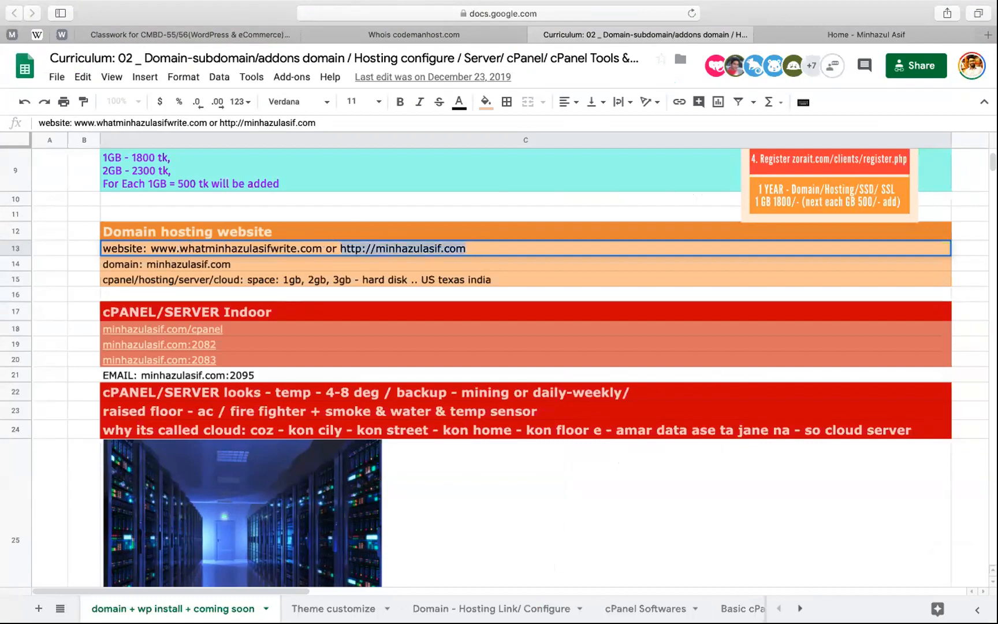
{"action": "key", "text": "super+v"}
Step: Add an http version of the site address at the end and commit the cell
{"action": "type", "text": "."}
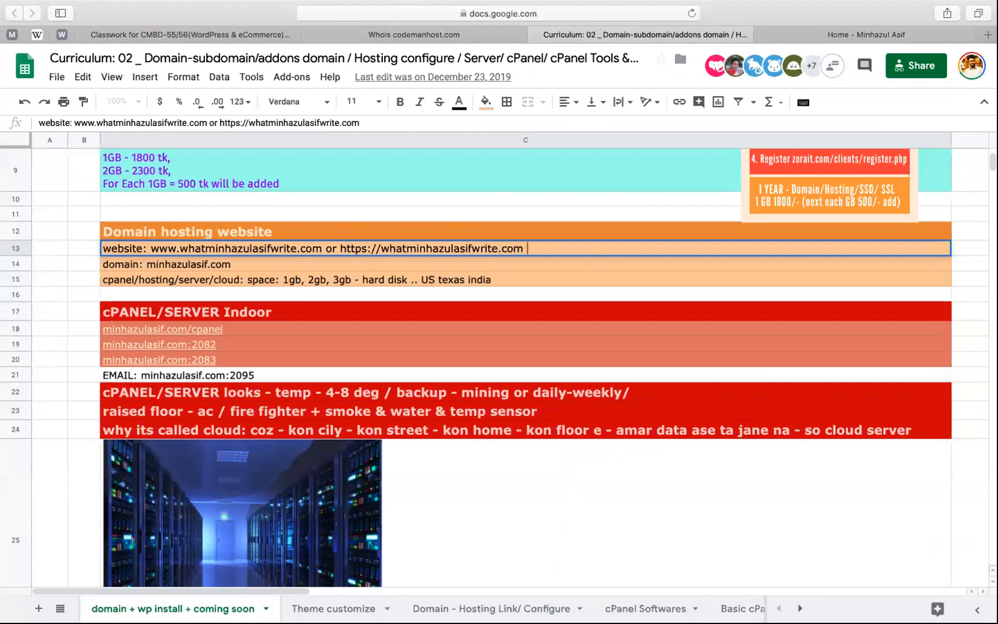
{"action": "key", "text": "BackSpace"}
{"action": "key", "text": "BackSpace"}
{"action": "type", "text": "o"}
{"action": "key", "text": "super+v"}
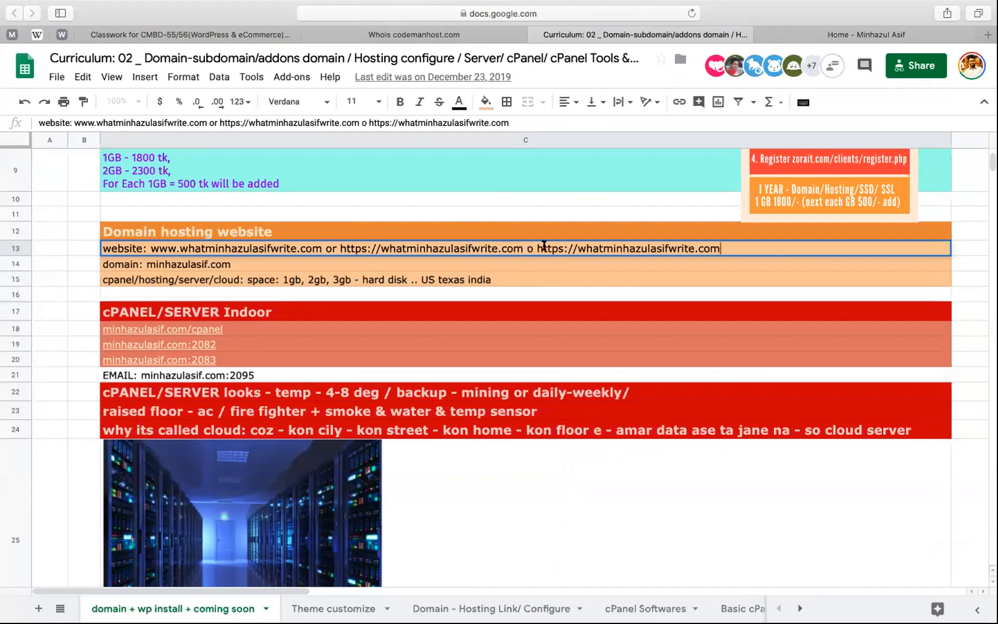
{"action": "left_click", "coordinate": [564, 248]}
{"action": "key", "text": "BackSpace"}
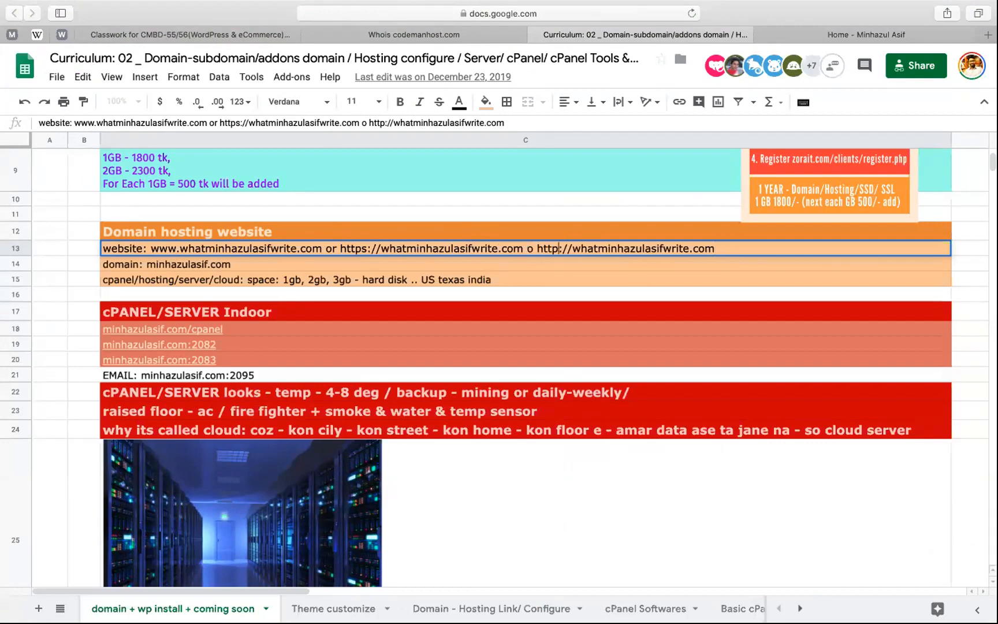
{"action": "left_click", "coordinate": [540, 211]}
Step: Recheck the https words in row 13, then switch to the portfolio site tab
{"action": "left_click", "coordinate": [518, 251]}
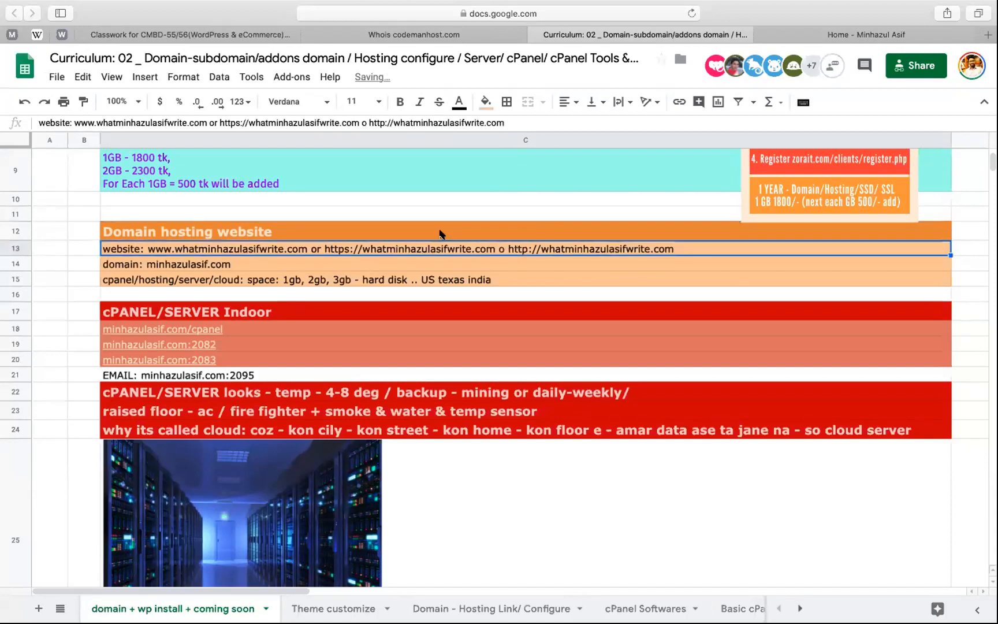
{"action": "double_click", "coordinate": [372, 250]}
{"action": "double_click", "coordinate": [352, 248]}
{"action": "left_click", "coordinate": [811, 36]}
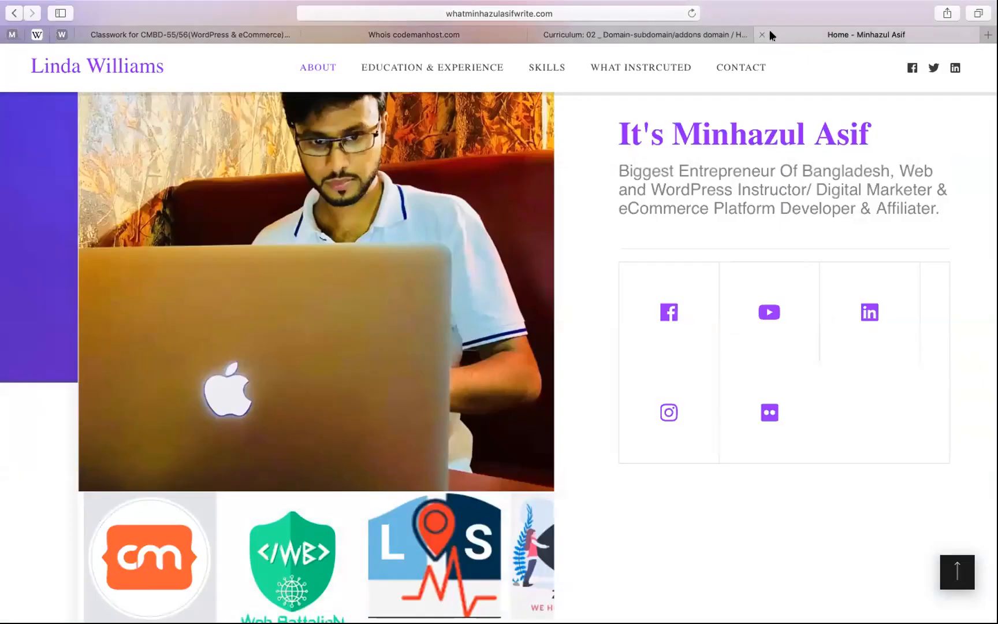
Step: Load the site's /cpanel login page in Safari, then go back to the curriculum spreadsheet
{"action": "left_click", "coordinate": [662, 13]}
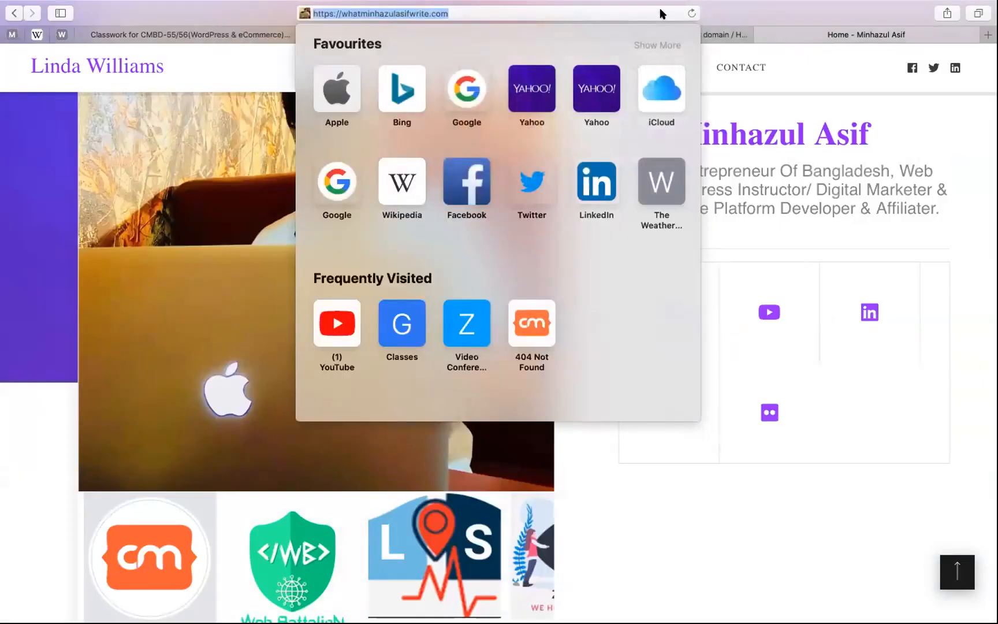
{"action": "left_click", "coordinate": [662, 13]}
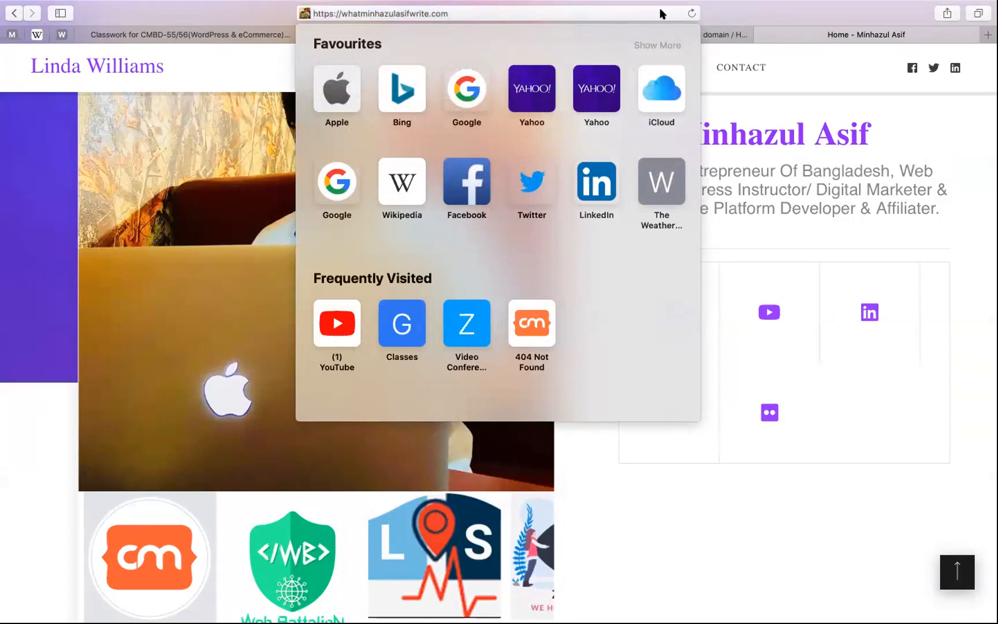
{"action": "type", "text": "/c"}
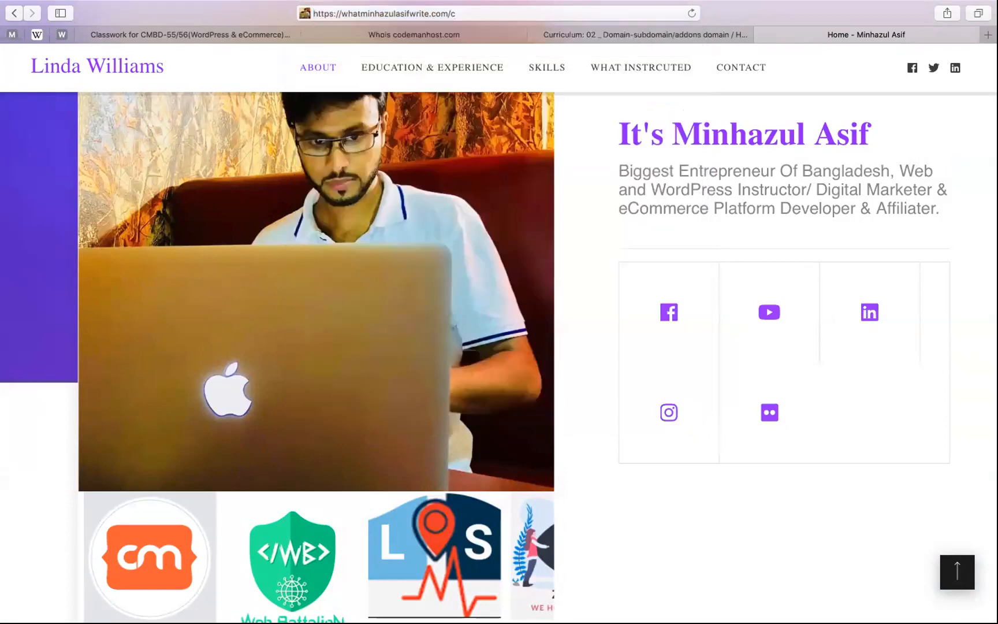
{"action": "type", "text": "panel"}
{"action": "key", "text": "Return"}
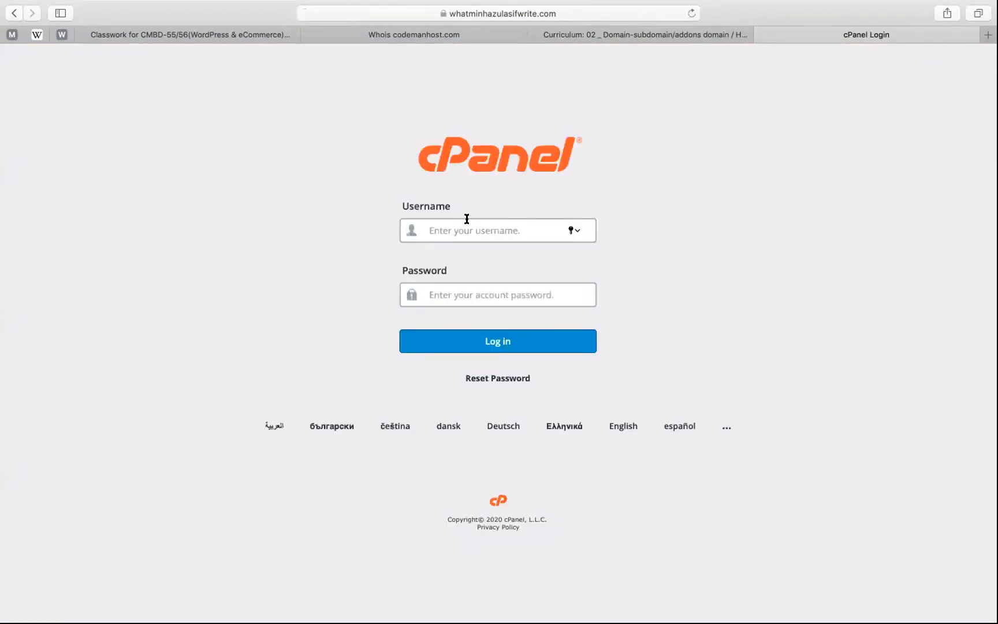
{"action": "left_click", "coordinate": [678, 34]}
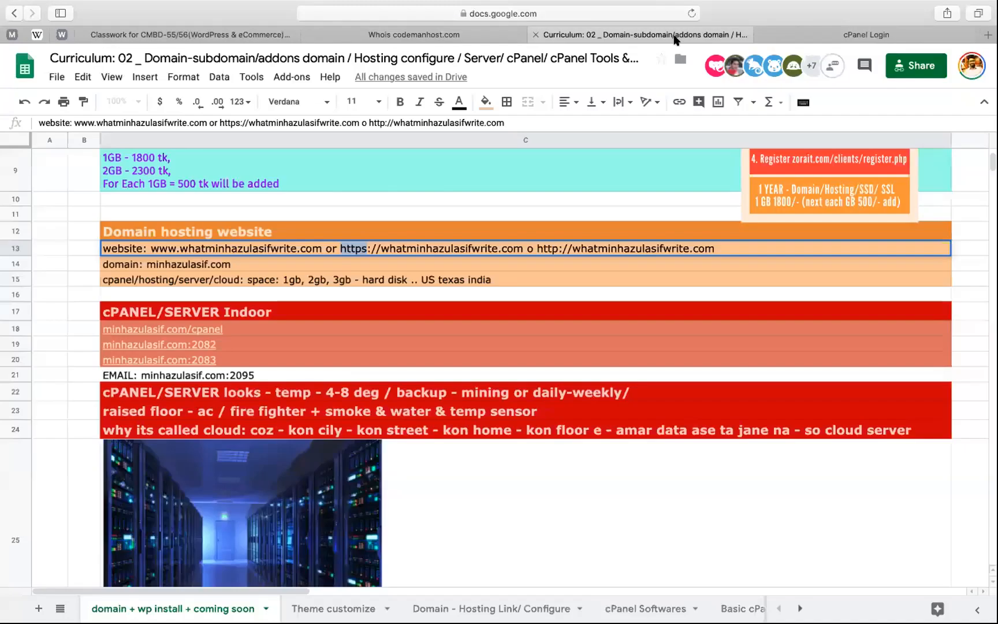
{"action": "left_click", "coordinate": [80, 340]}
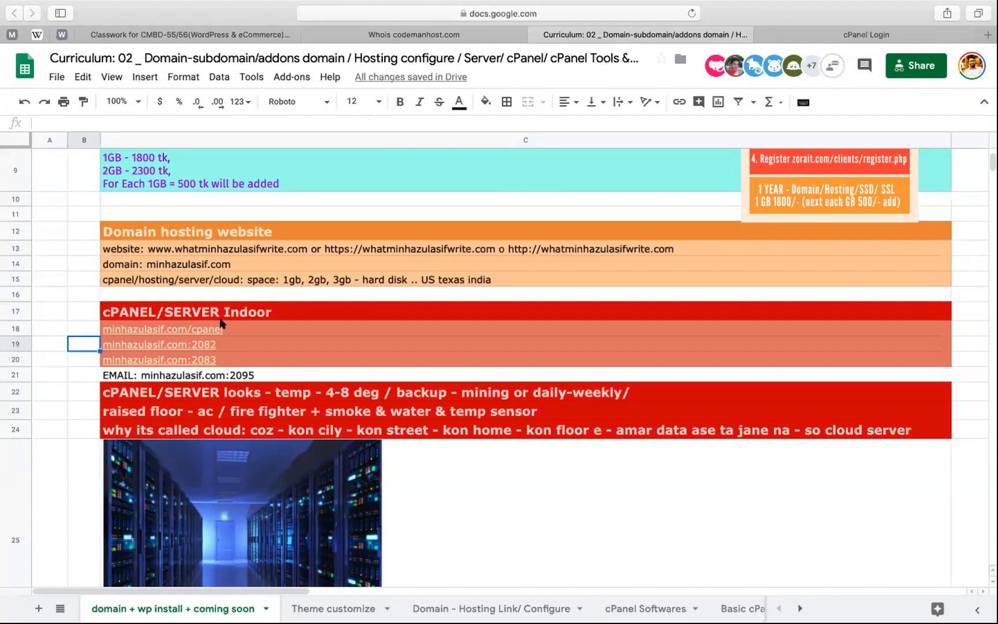
{"action": "left_click", "coordinate": [207, 330]}
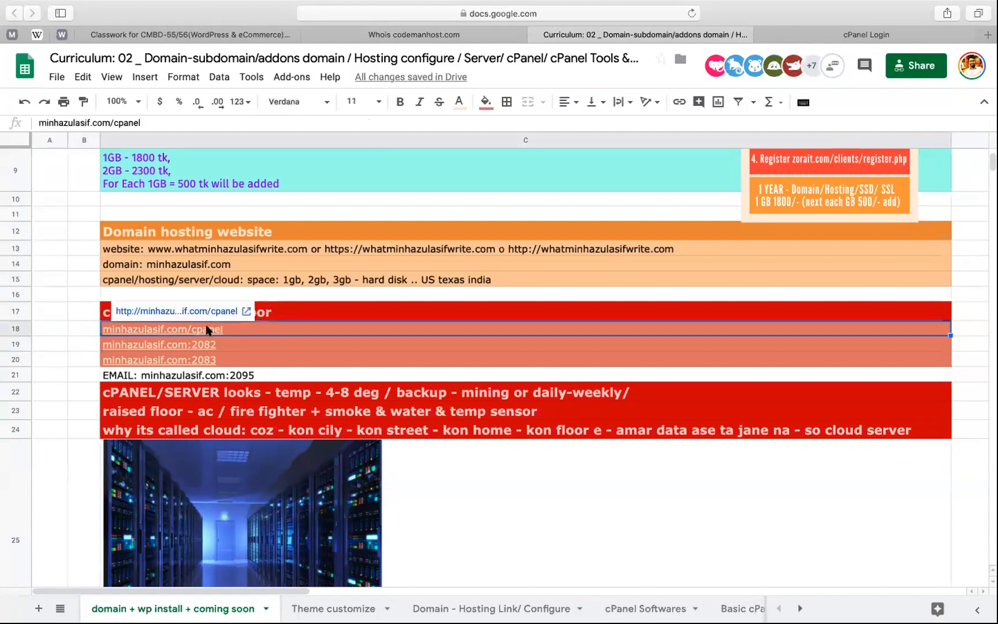
{"action": "left_click", "coordinate": [201, 345]}
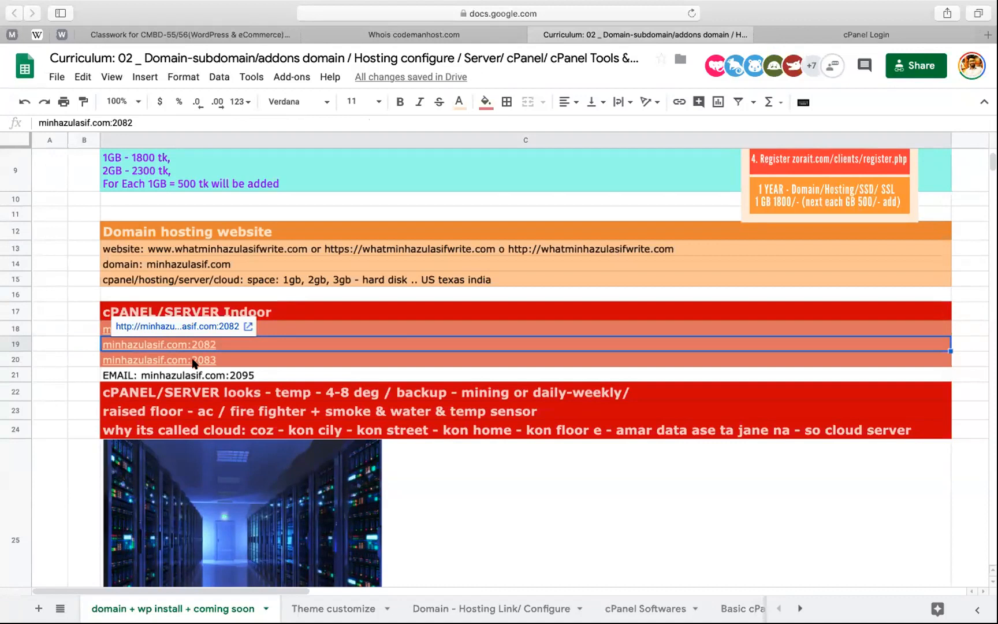
{"action": "left_click", "coordinate": [194, 361]}
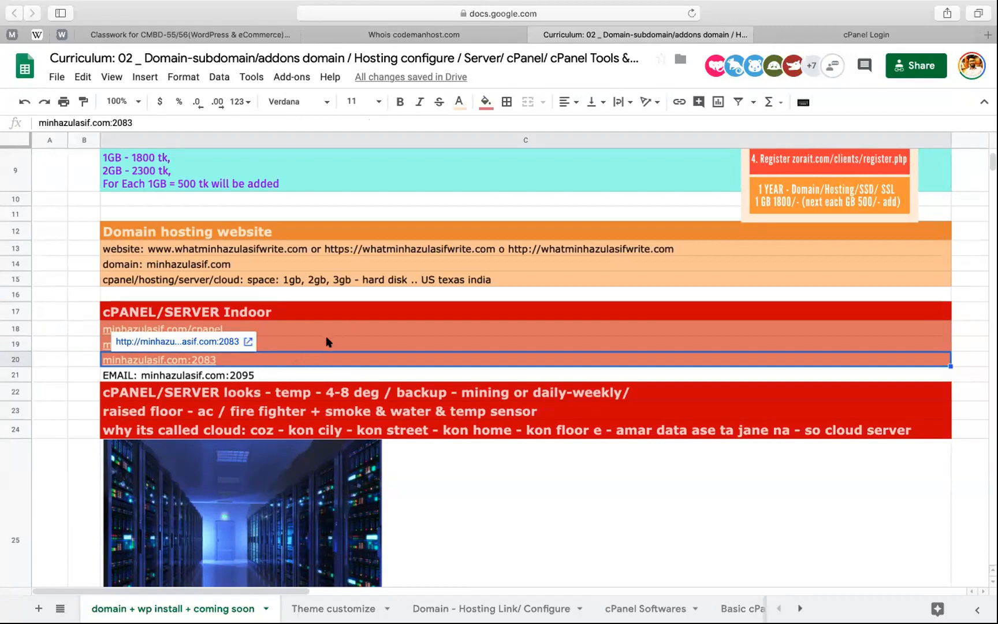
Step: Duplicate the :2095 address in C21, turn the first copy into /webmail, and join them with 'or'
{"action": "double_click", "coordinate": [252, 374]}
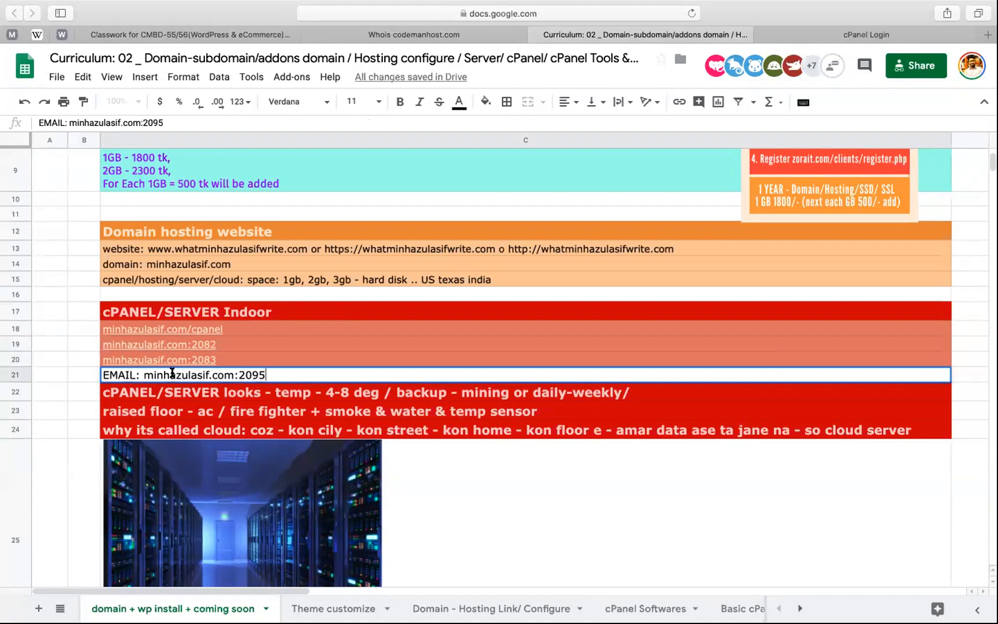
{"action": "left_click_drag", "start_coordinate": [143, 374], "coordinate": [265, 374]}
{"action": "key", "text": "super+c"}
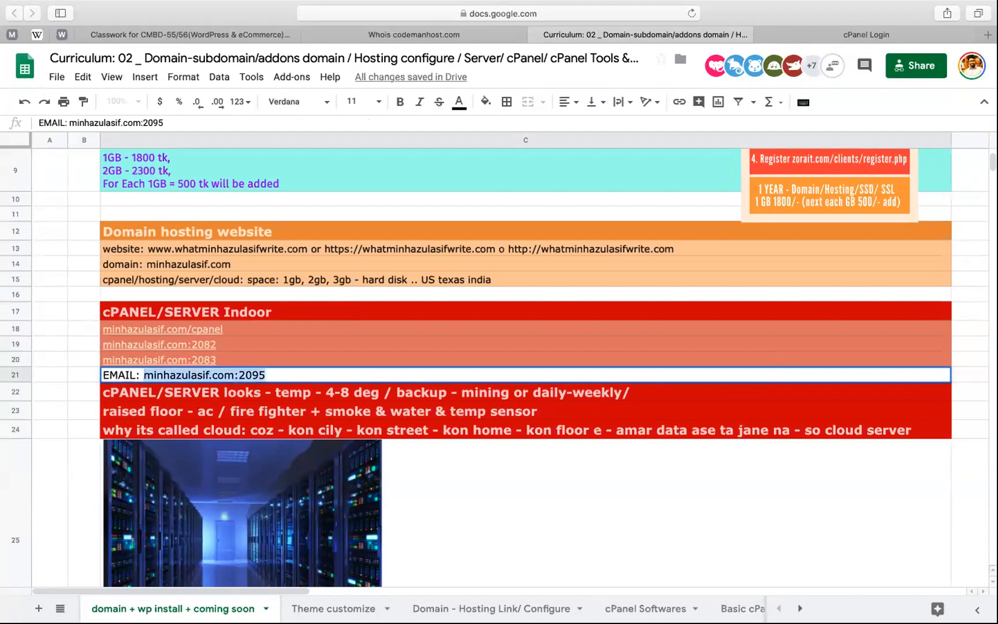
{"action": "key", "text": "Left"}
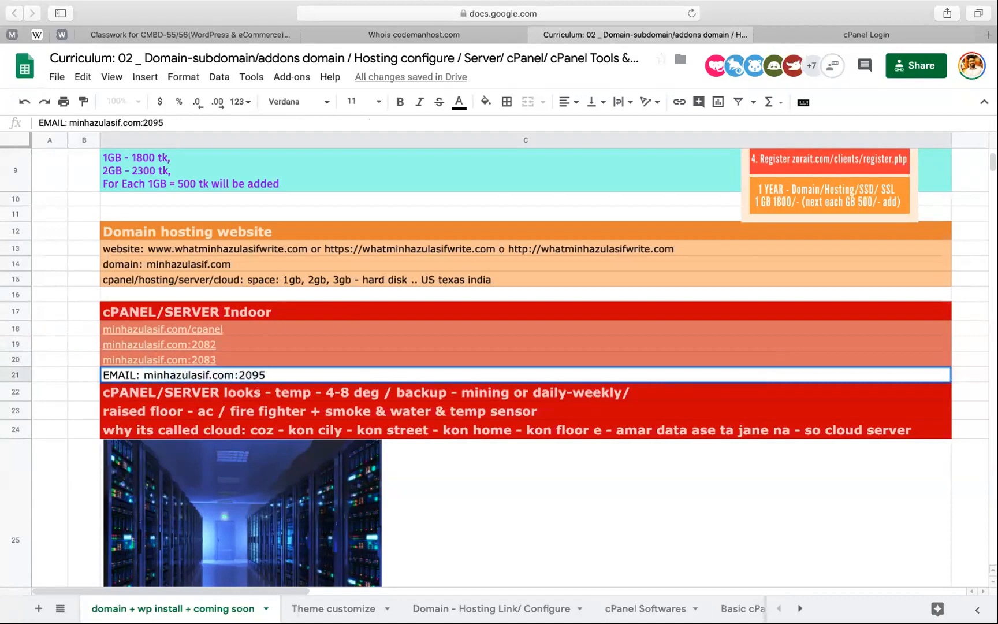
{"action": "key", "text": "super+v"}
{"action": "key", "text": "BackSpace"}
{"action": "key", "text": "BackSpace"}
{"action": "key", "text": "BackSpace"}
{"action": "key", "text": "BackSpace"}
{"action": "key", "text": "BackSpace"}
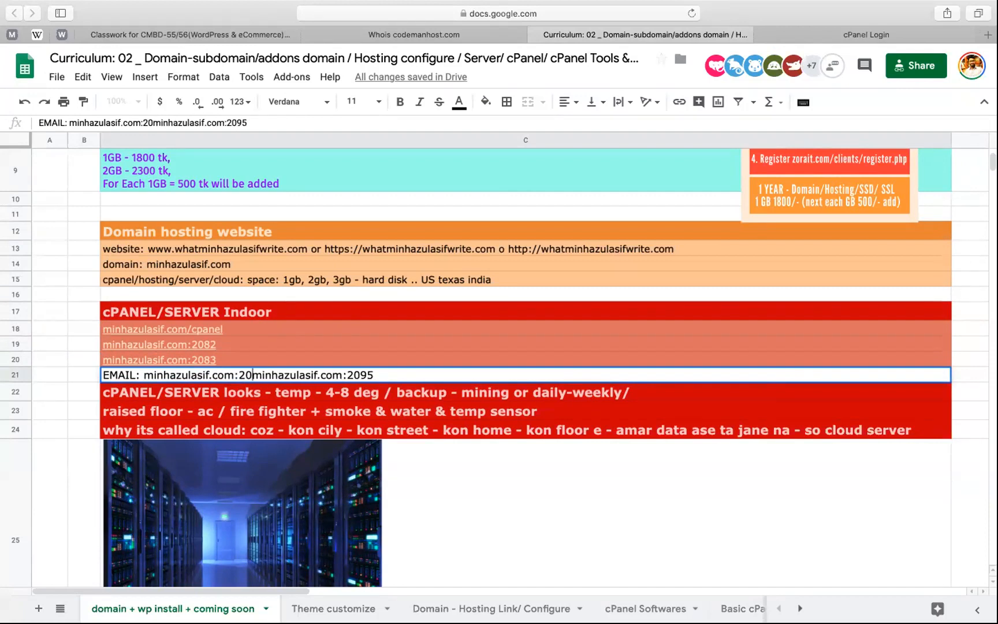
{"action": "type", "text": ".webmail "}
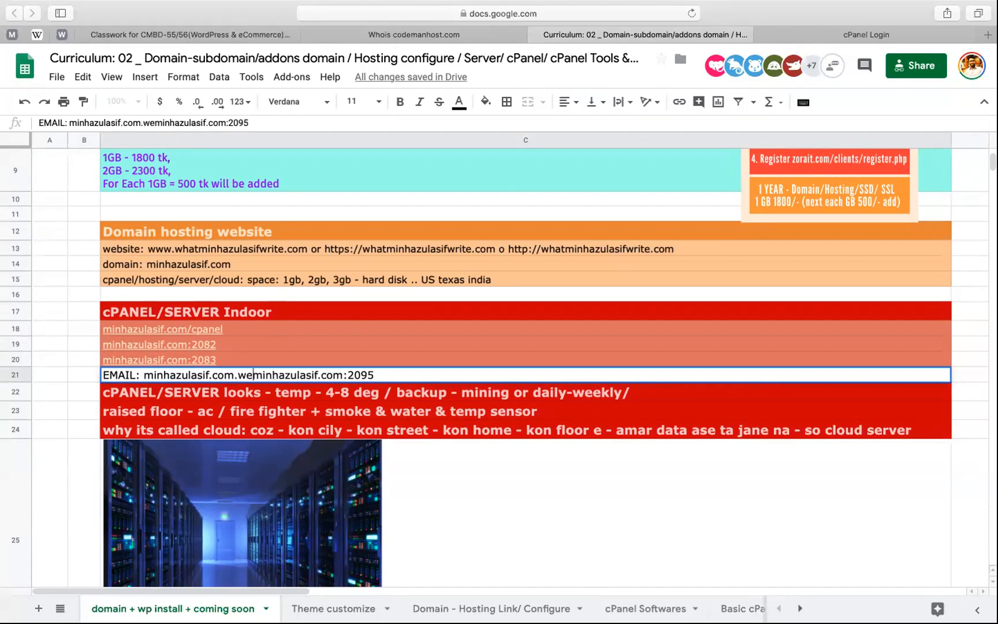
{"action": "type", "text": "  or"}
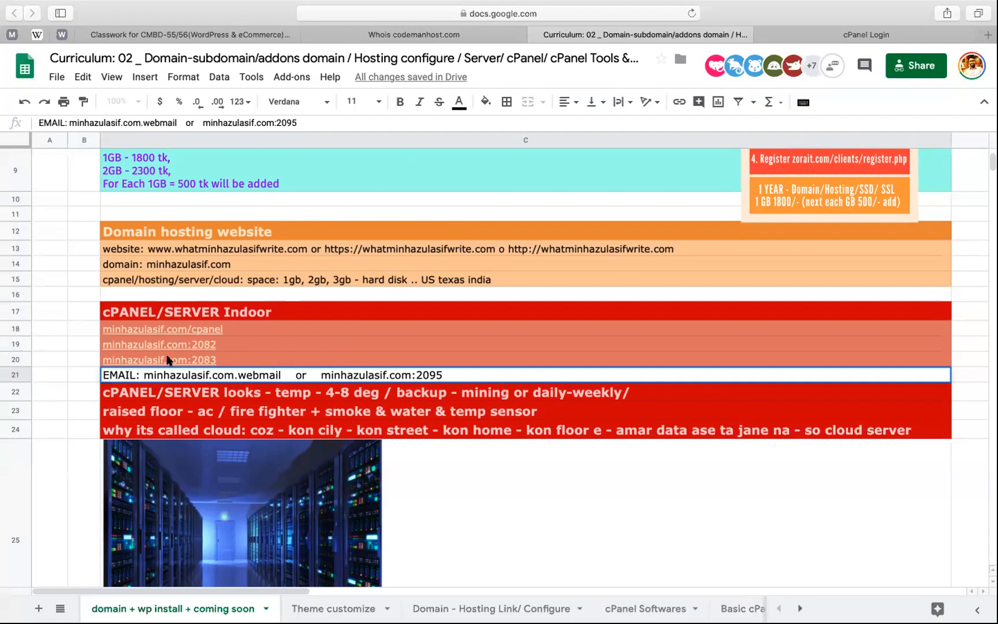
{"action": "left_click", "coordinate": [236, 375]}
{"action": "key", "text": "BackSpace"}
{"action": "type", "text": "/"}
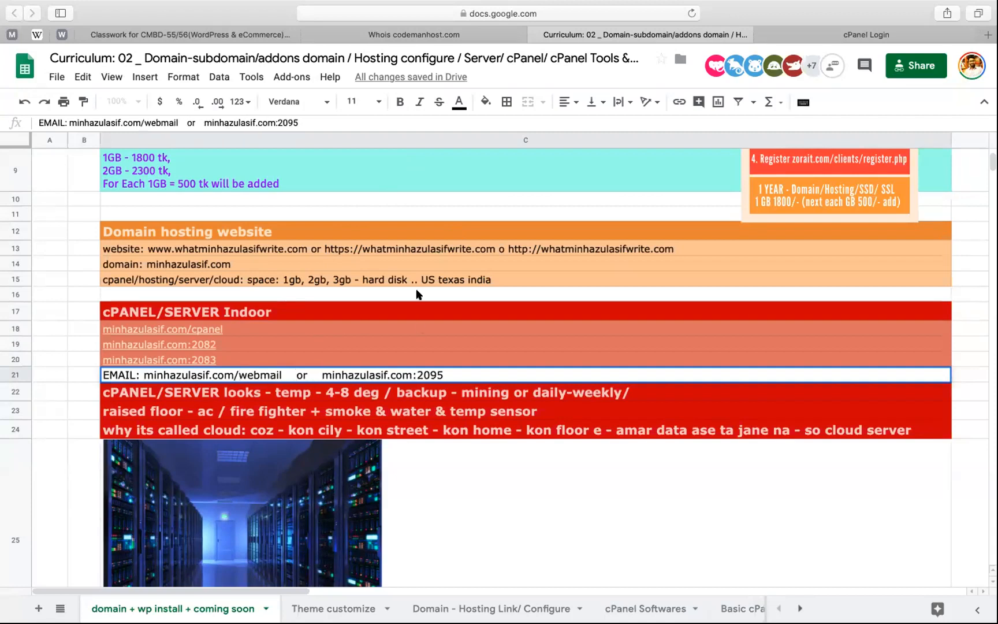
{"action": "left_click", "coordinate": [463, 284]}
{"action": "left_click", "coordinate": [180, 393]}
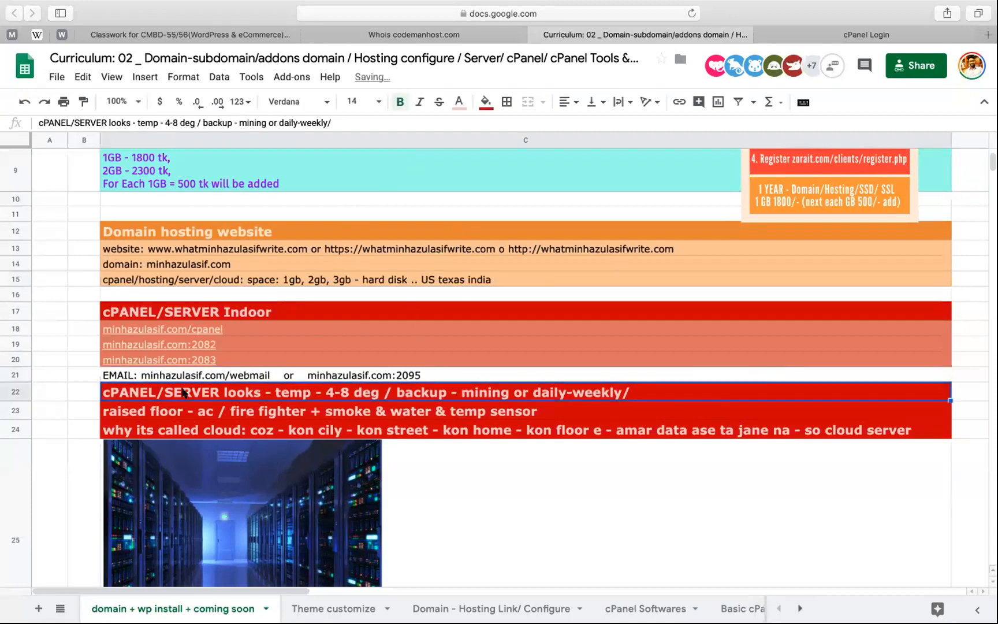
Step: Scroll down to the server-room photo and the Domain - best features section
{"action": "scroll", "coordinate": [205, 416], "scroll_direction": "down", "scroll_amount": 2}
{"action": "scroll", "coordinate": [205, 416], "scroll_direction": "down", "scroll_amount": 3}
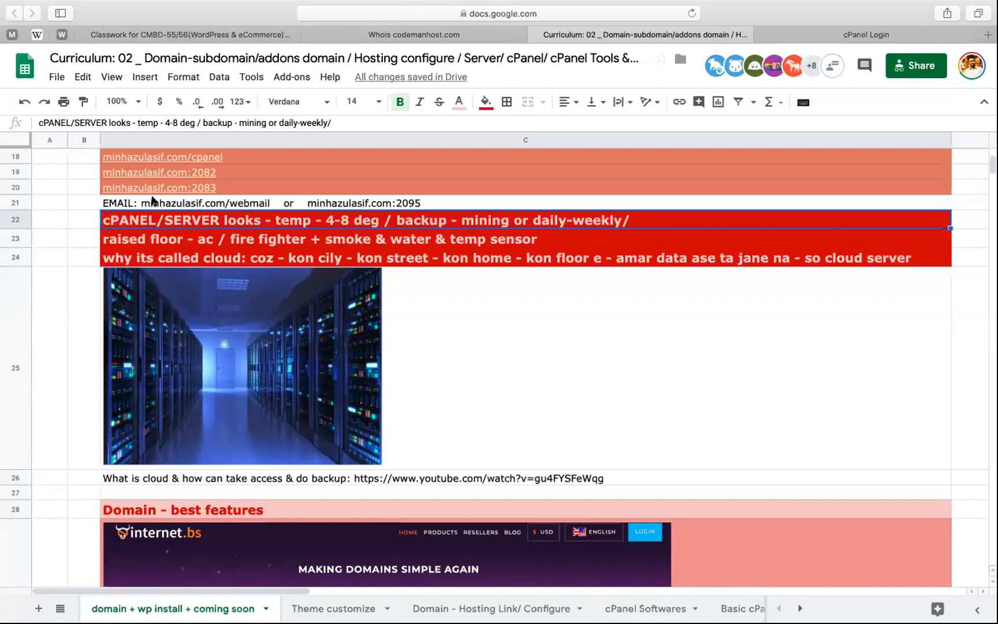
Step: Inspect the cPanel address and port 2082 links in rows 18–19, then return to the C9 price list
{"action": "left_click", "coordinate": [125, 255]}
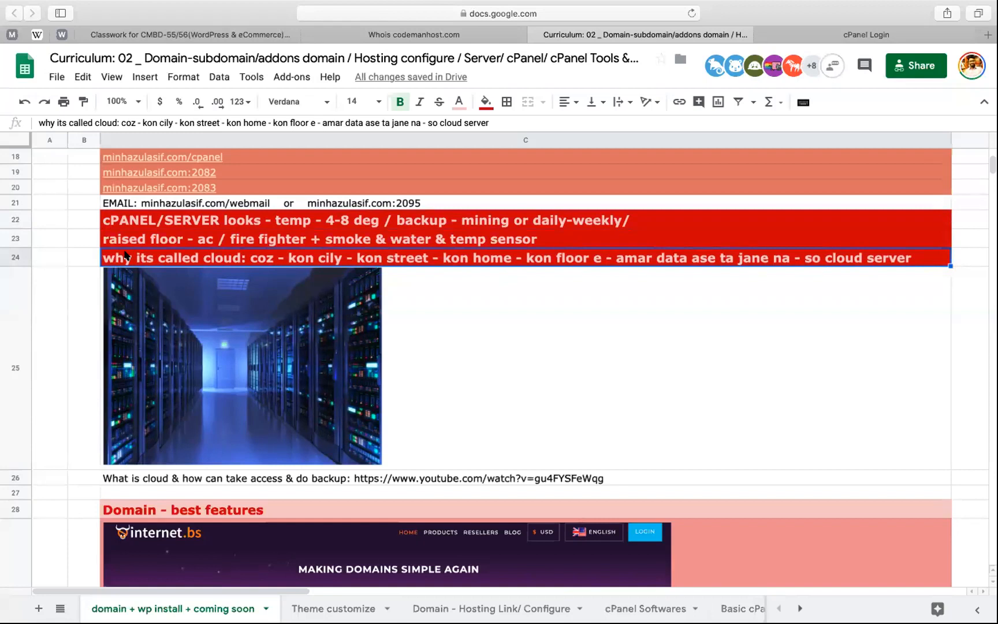
{"action": "left_click", "coordinate": [136, 157]}
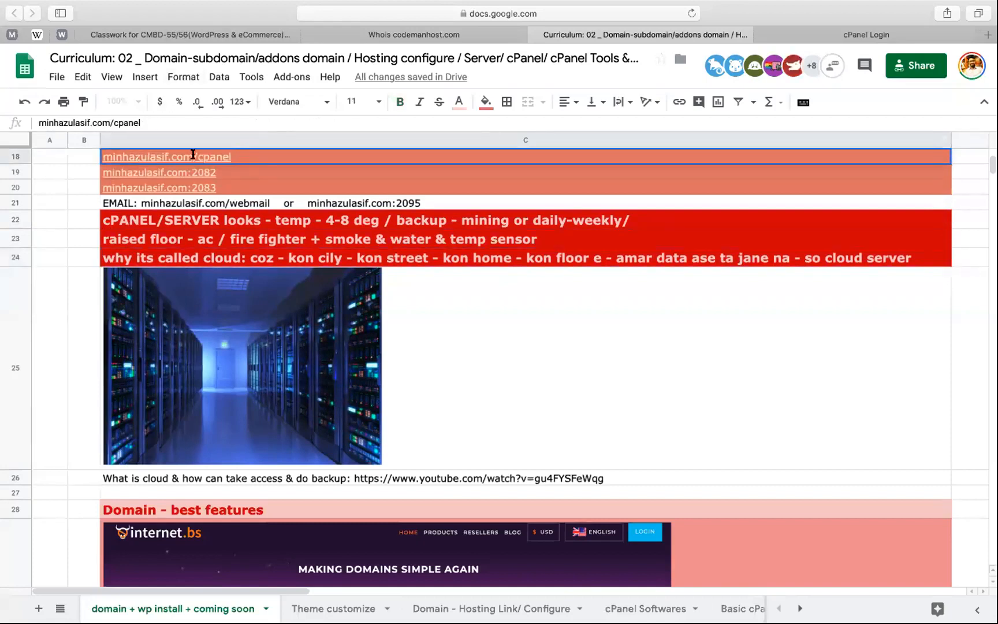
{"action": "left_click_drag", "start_coordinate": [193, 154], "coordinate": [153, 154]}
{"action": "left_click", "coordinate": [141, 173]}
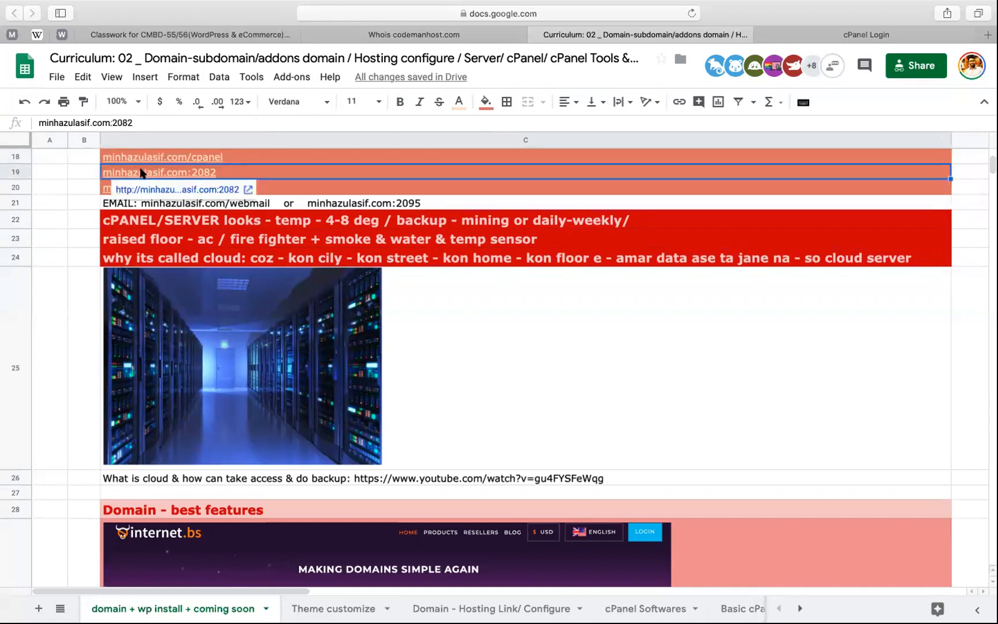
{"action": "left_click", "coordinate": [166, 157]}
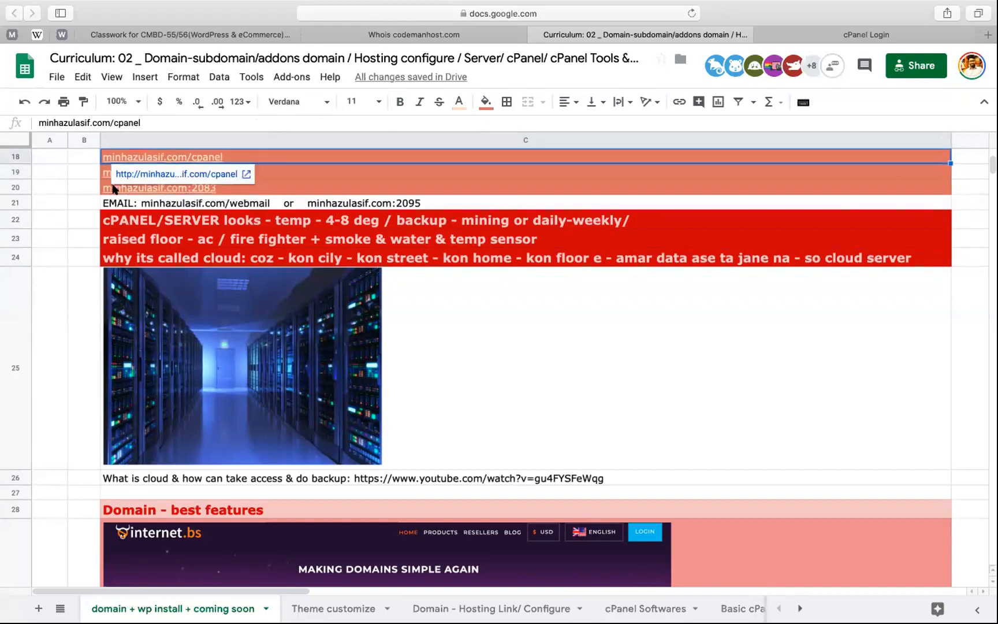
{"action": "left_click", "coordinate": [86, 213]}
{"action": "scroll", "coordinate": [87, 208], "scroll_direction": "up", "scroll_amount": 6}
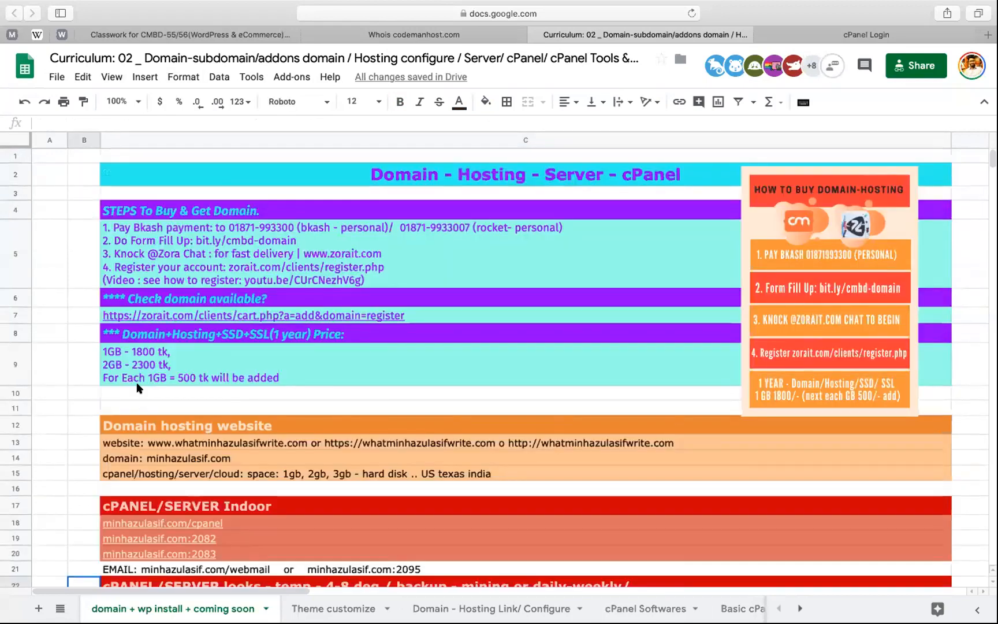
{"action": "left_click", "coordinate": [161, 361]}
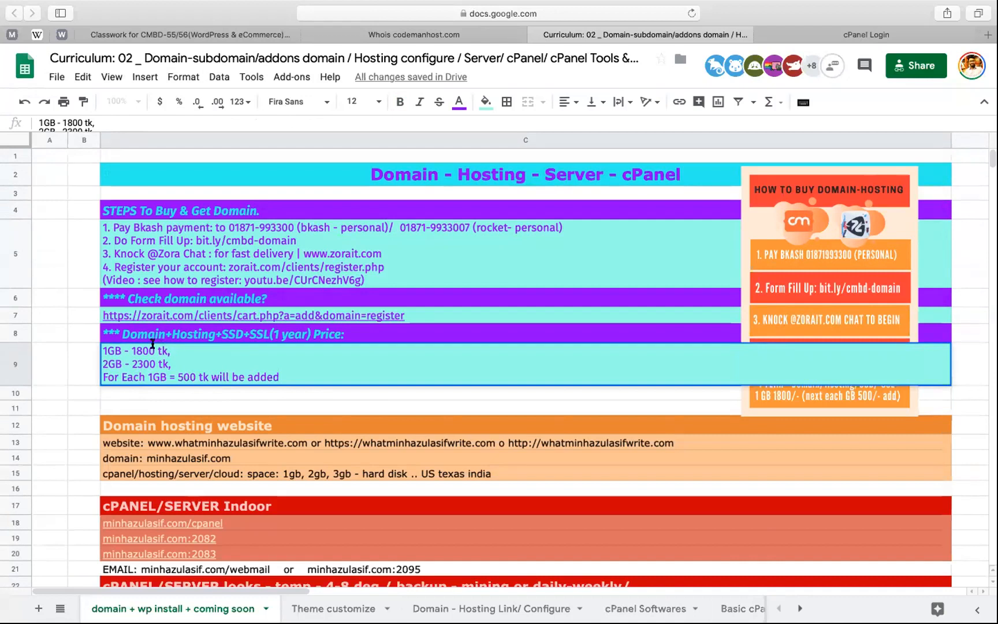
Step: Highlight the 1GB 1800 tk, 2GB 2300 tk and extra-GB price lines in C9
{"action": "double_click", "coordinate": [151, 347]}
{"action": "triple_click", "coordinate": [151, 348]}
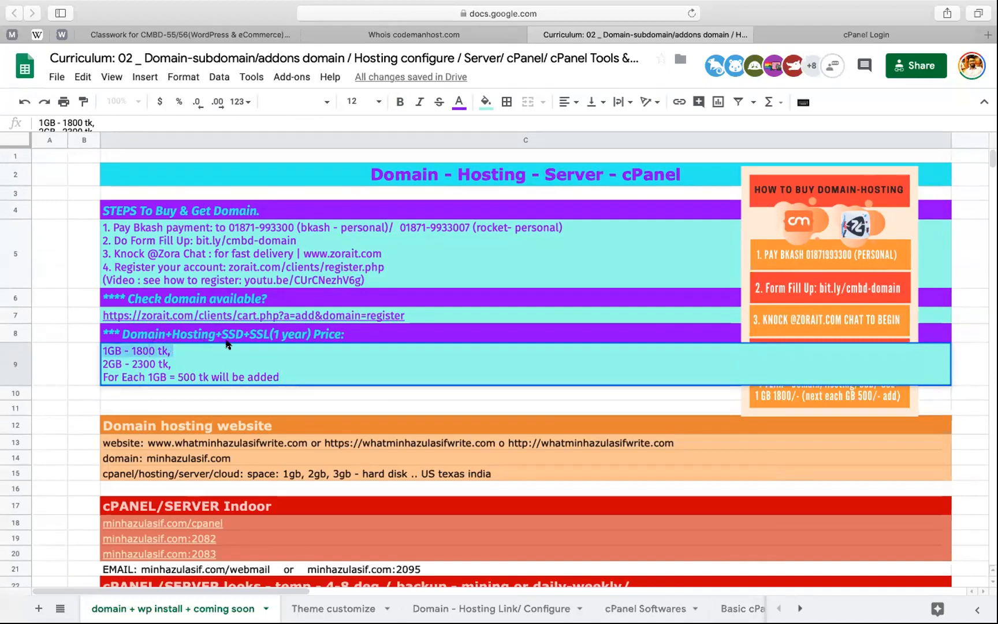
{"action": "triple_click", "coordinate": [139, 364]}
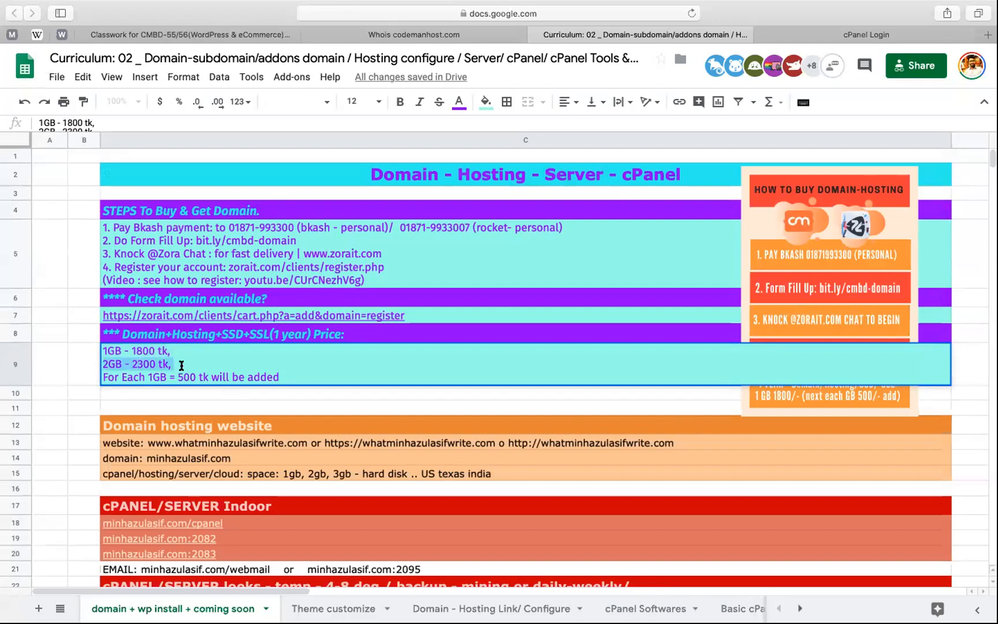
{"action": "double_click", "coordinate": [128, 373]}
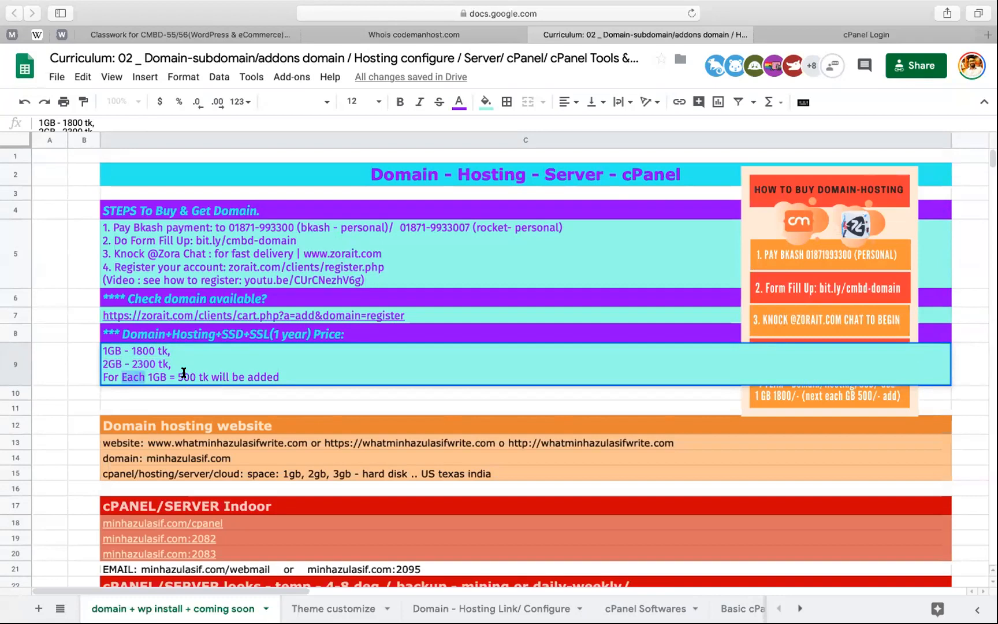
{"action": "triple_click", "coordinate": [183, 373]}
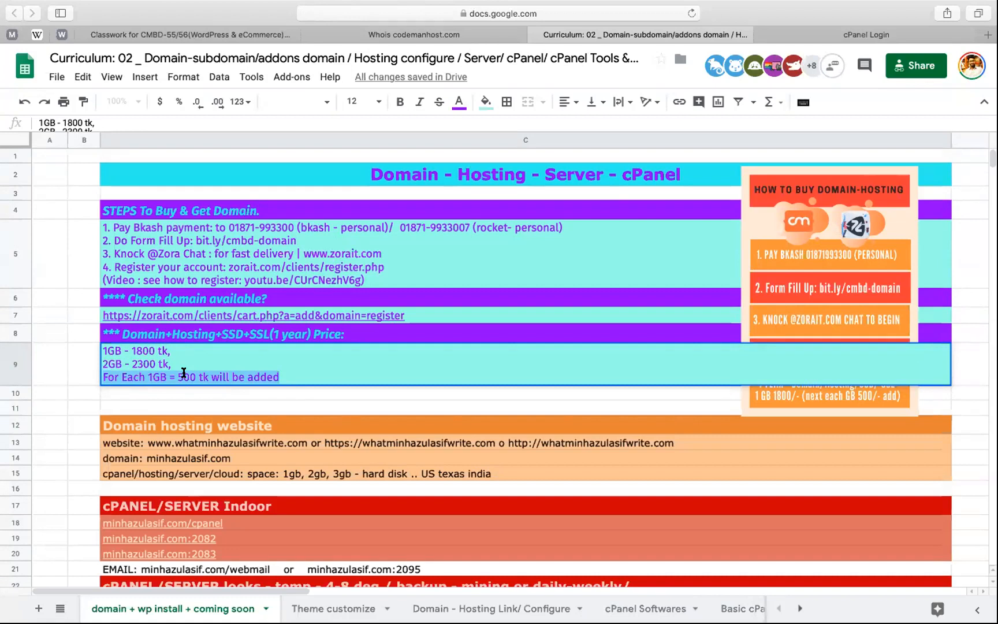
{"action": "left_click", "coordinate": [206, 315]}
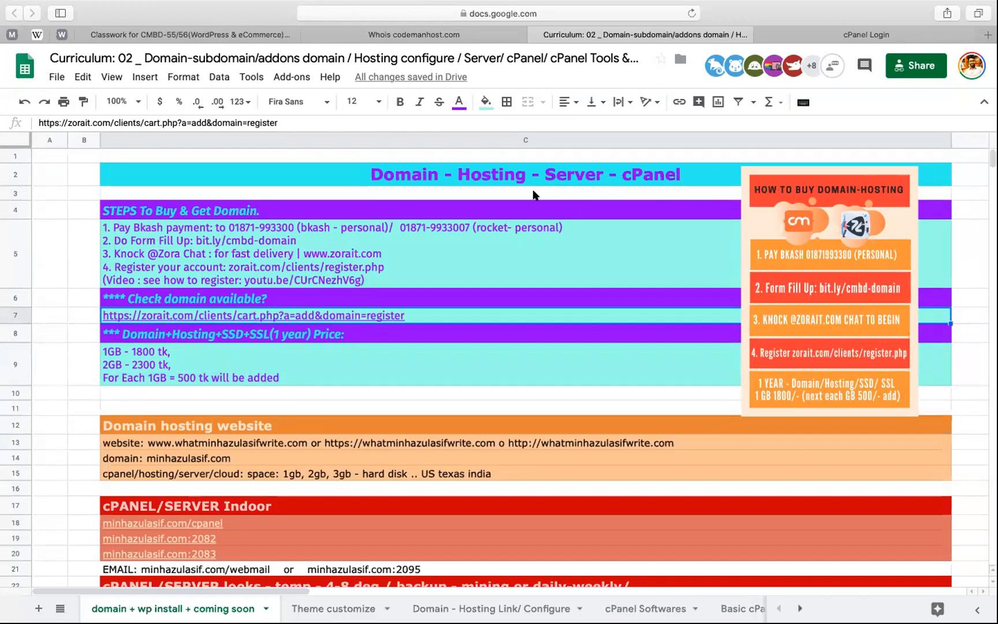
Step: Review the Domain - Hosting - Server - cPanel title and the purchase steps in C5
{"action": "left_click", "coordinate": [551, 173]}
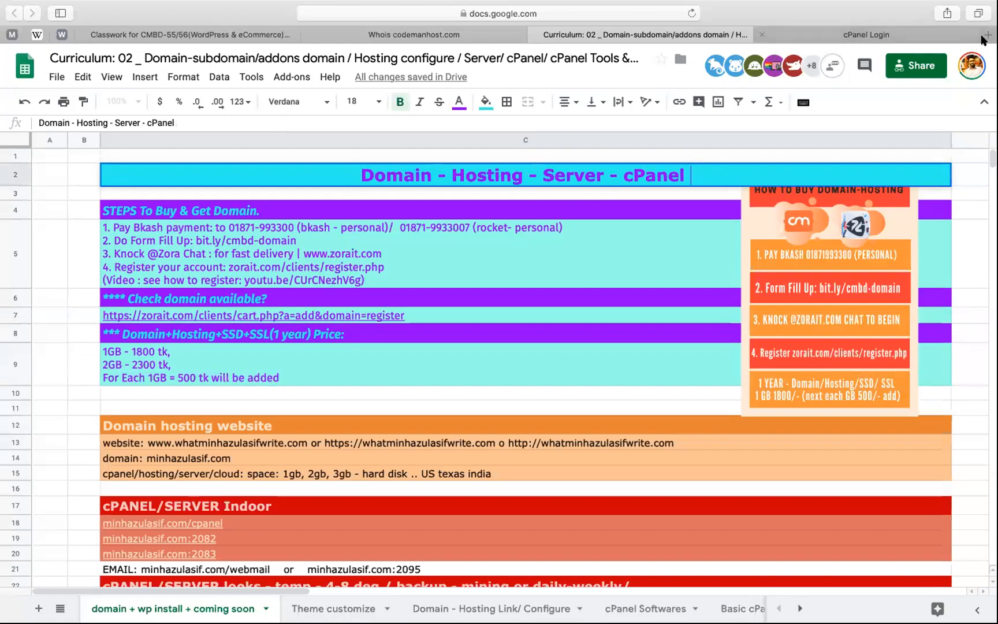
{"action": "left_click", "coordinate": [165, 230]}
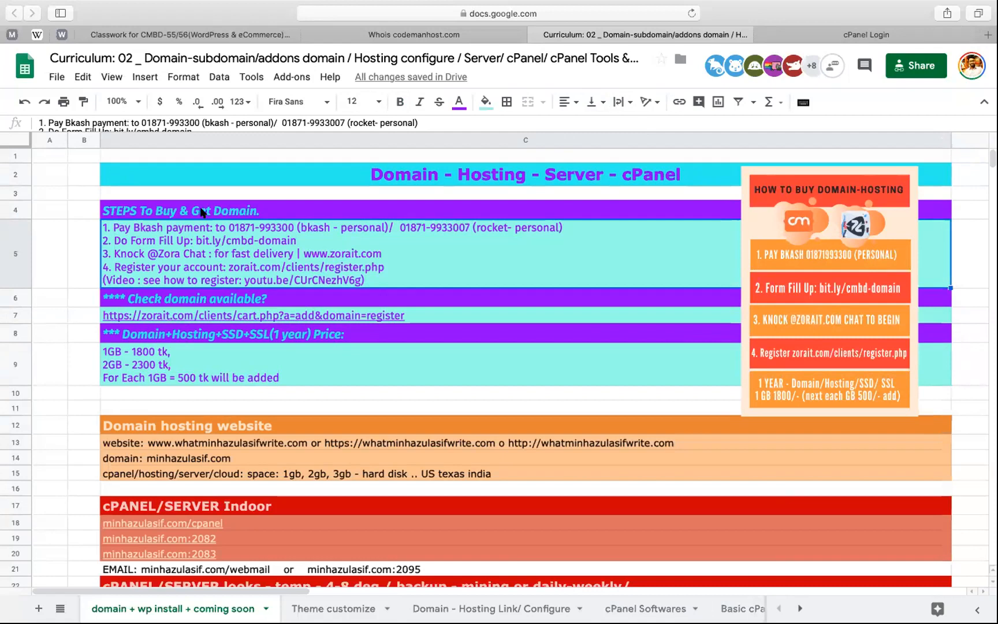
{"action": "left_click", "coordinate": [52, 243]}
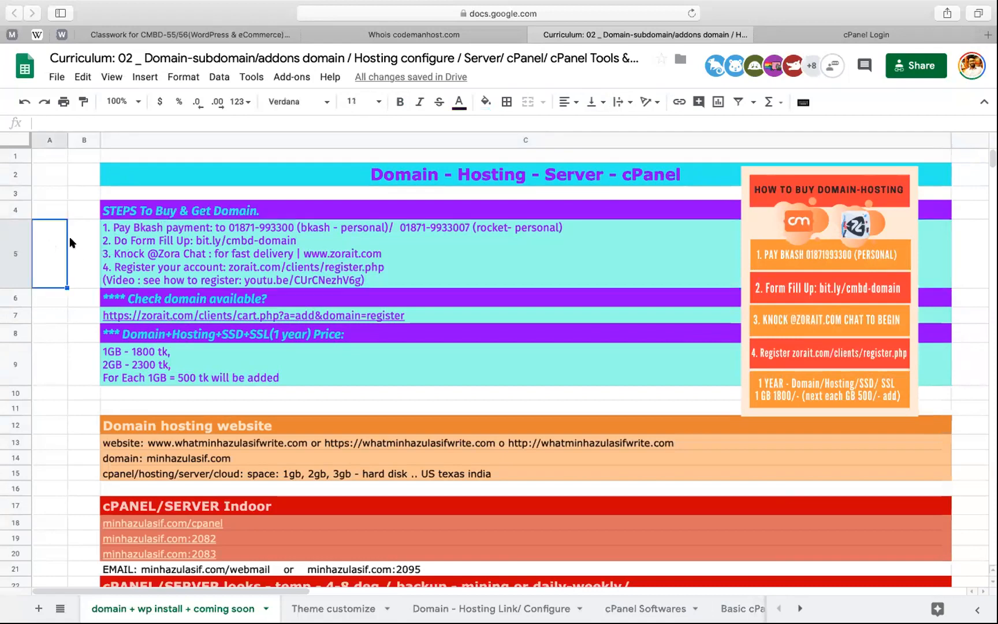
{"action": "left_click", "coordinate": [79, 242]}
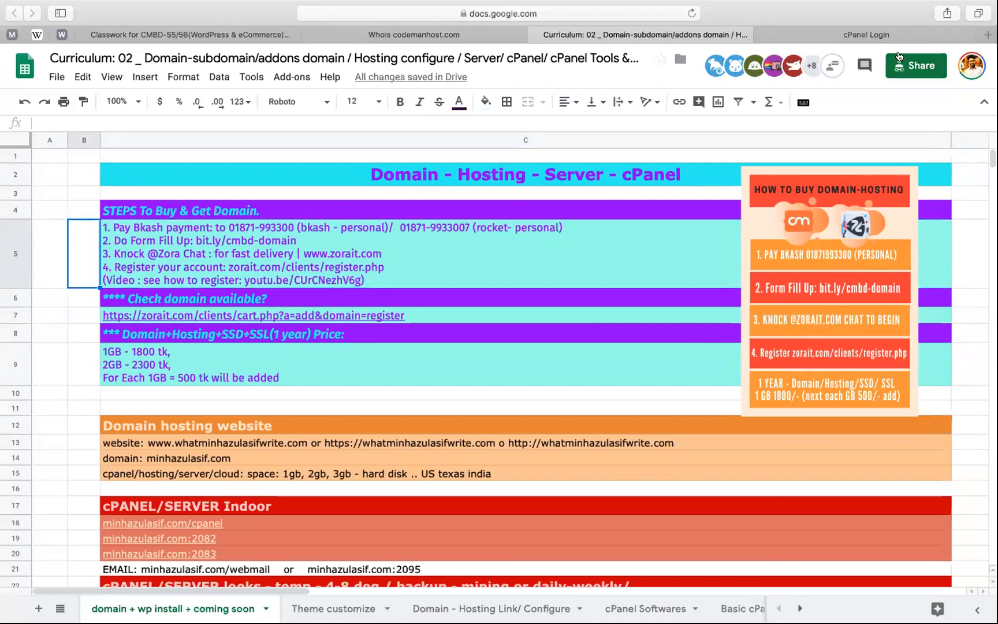
Step: Open my.hosting.uk in a new tab, correcting the typos in the address
{"action": "left_click", "coordinate": [984, 36]}
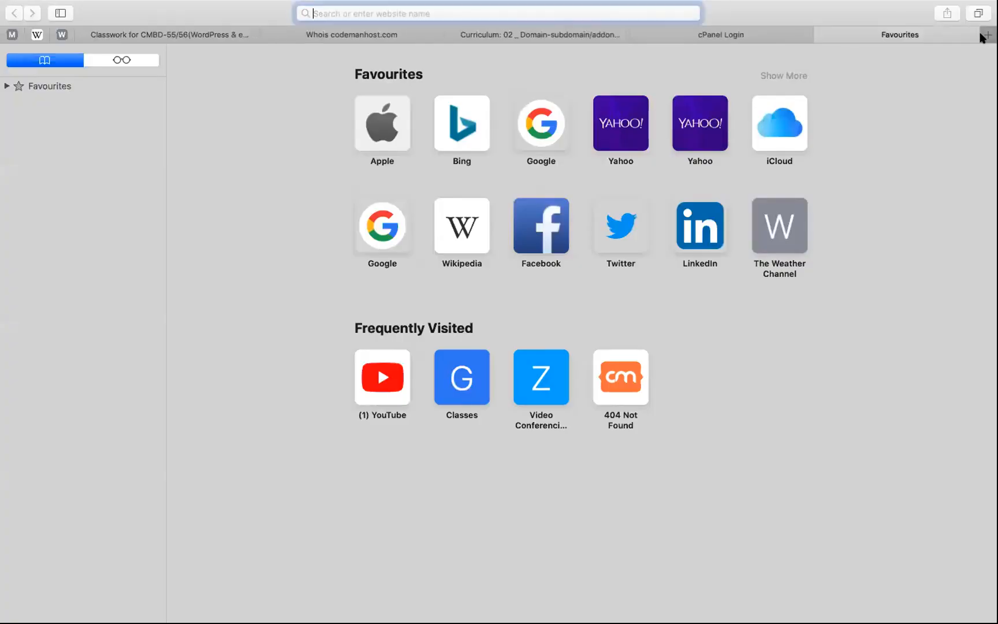
{"action": "type", "text": "my"}
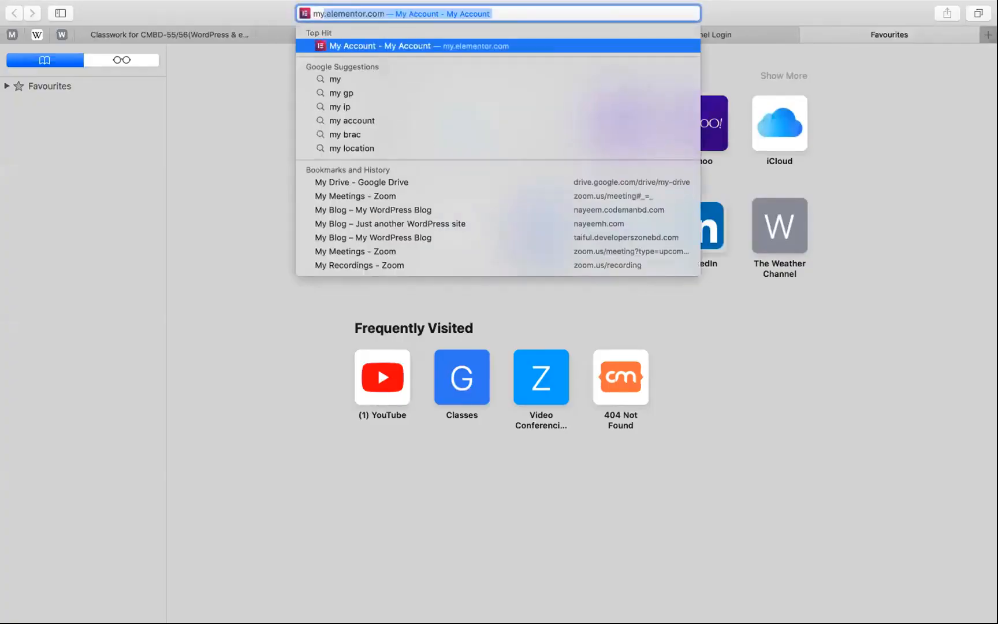
{"action": "type", "text": "we"}
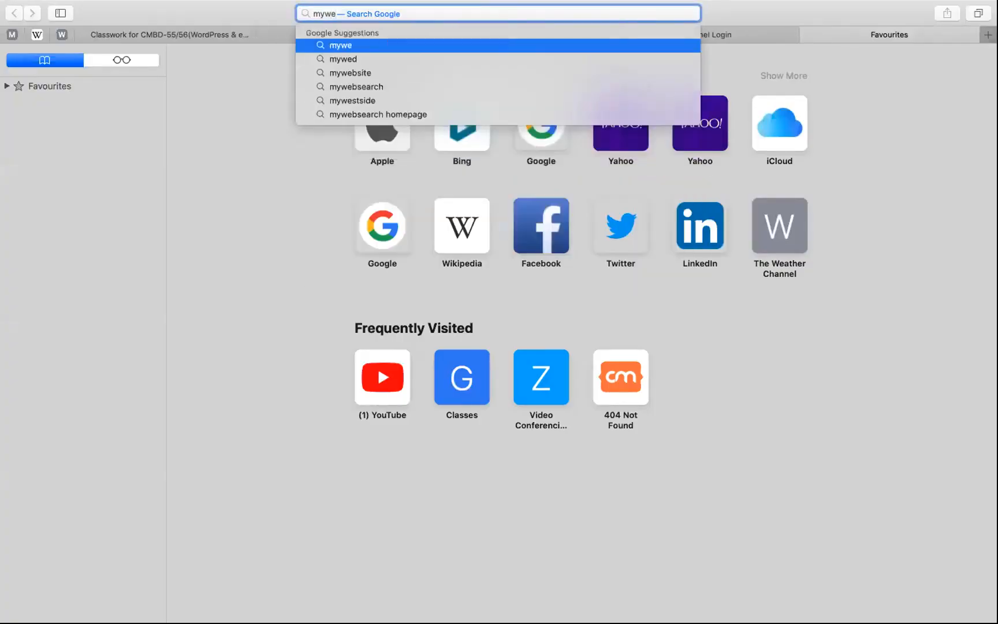
{"action": "key", "text": "BackSpace"}
{"action": "key", "text": "BackSpace"}
{"action": "type", "text": ".hosting."}
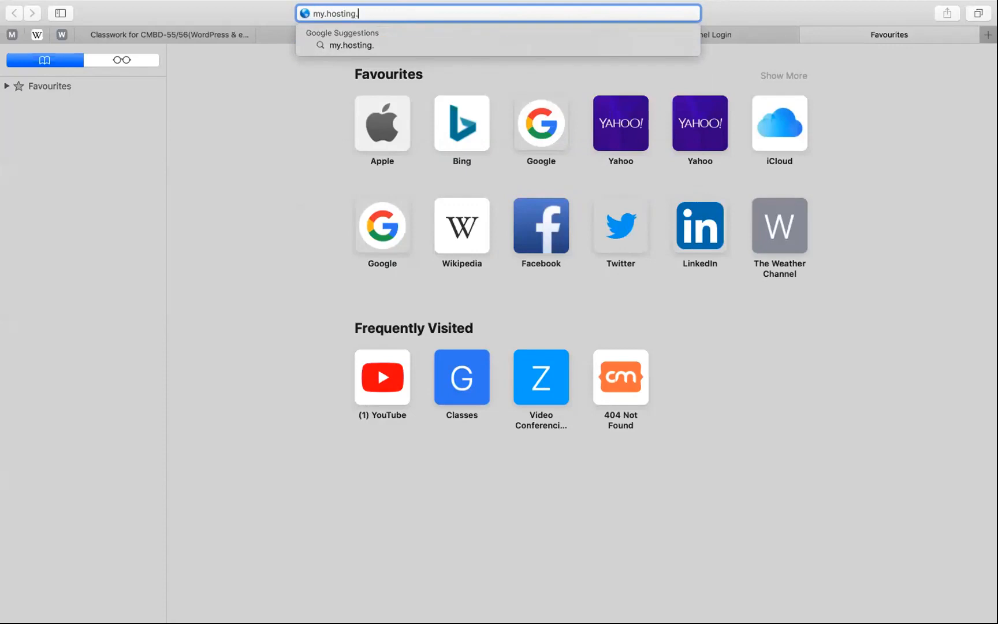
{"action": "type", "text": "ul"}
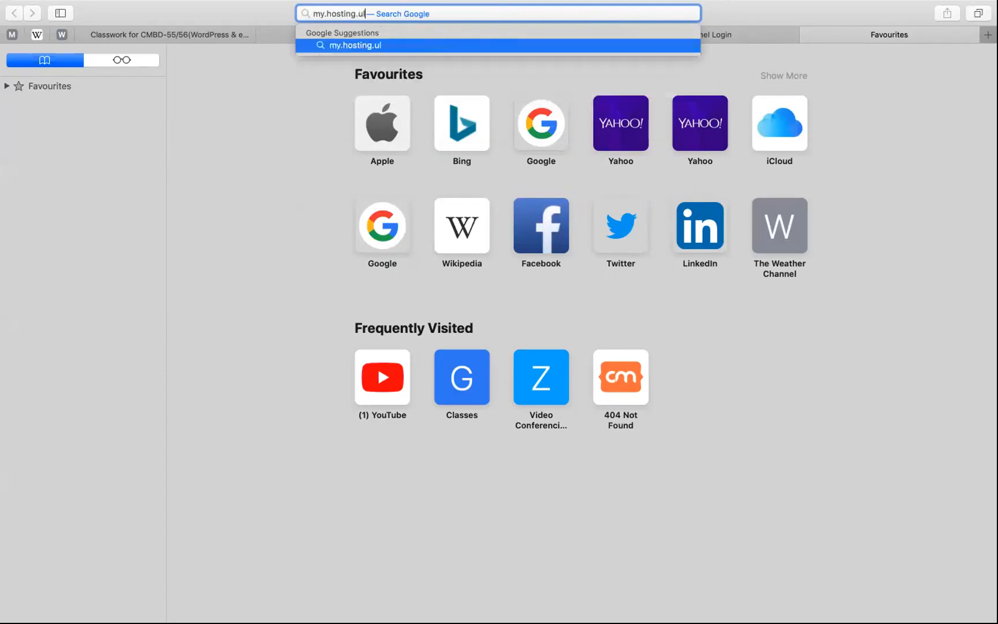
{"action": "key", "text": "BackSpace"}
{"action": "type", "text": "k"}
{"action": "key", "text": "Return"}
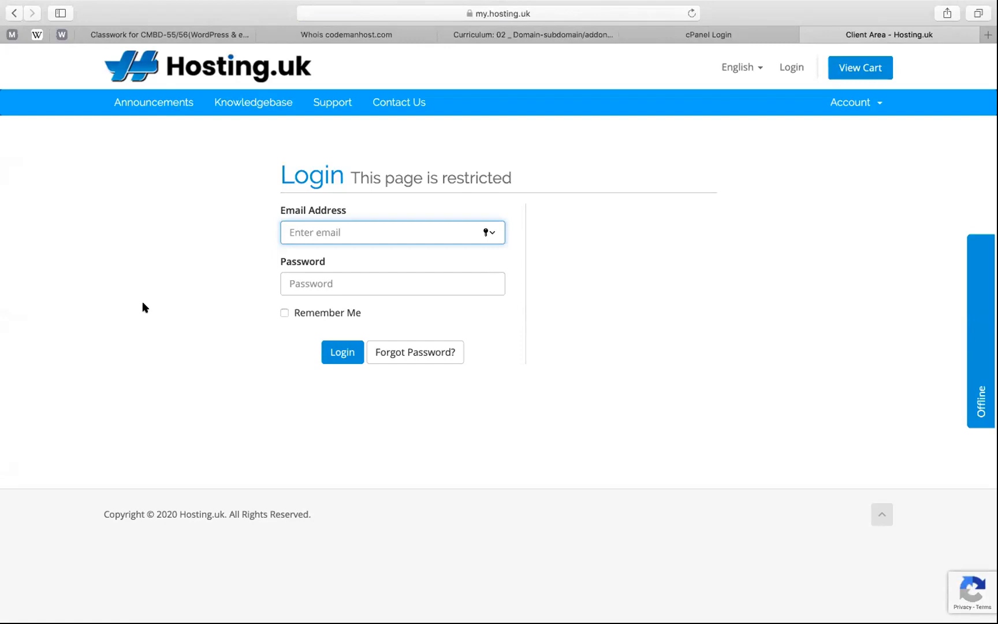
Step: Check the cPanel login tab, then select the domain-hosting instructions image in the Curriculum sheet
{"action": "left_click", "coordinate": [541, 16]}
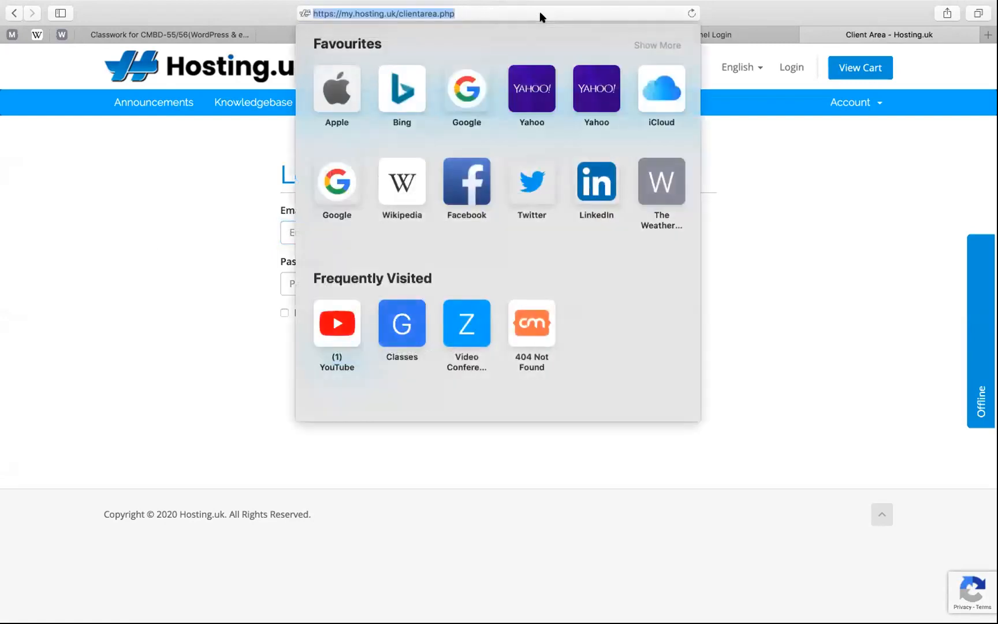
{"action": "left_click", "coordinate": [151, 276]}
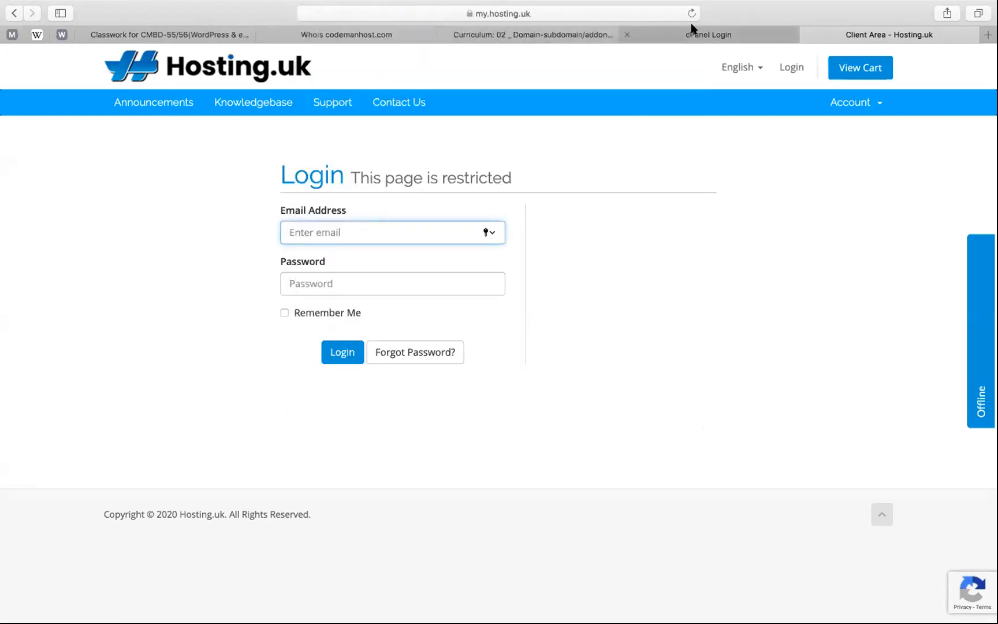
{"action": "left_click", "coordinate": [693, 33]}
{"action": "left_click", "coordinate": [563, 36]}
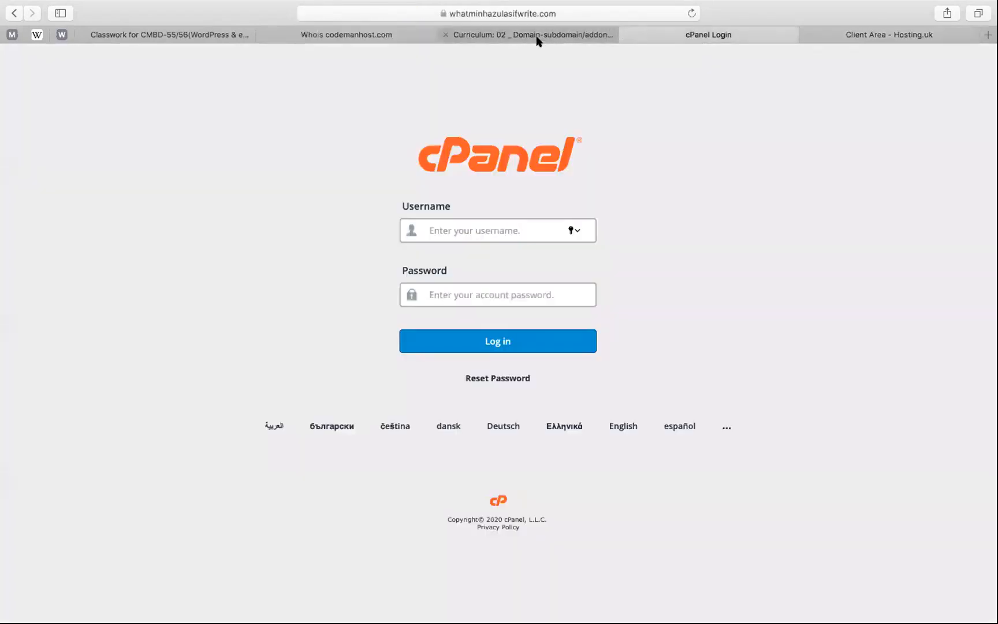
{"action": "left_click", "coordinate": [806, 222]}
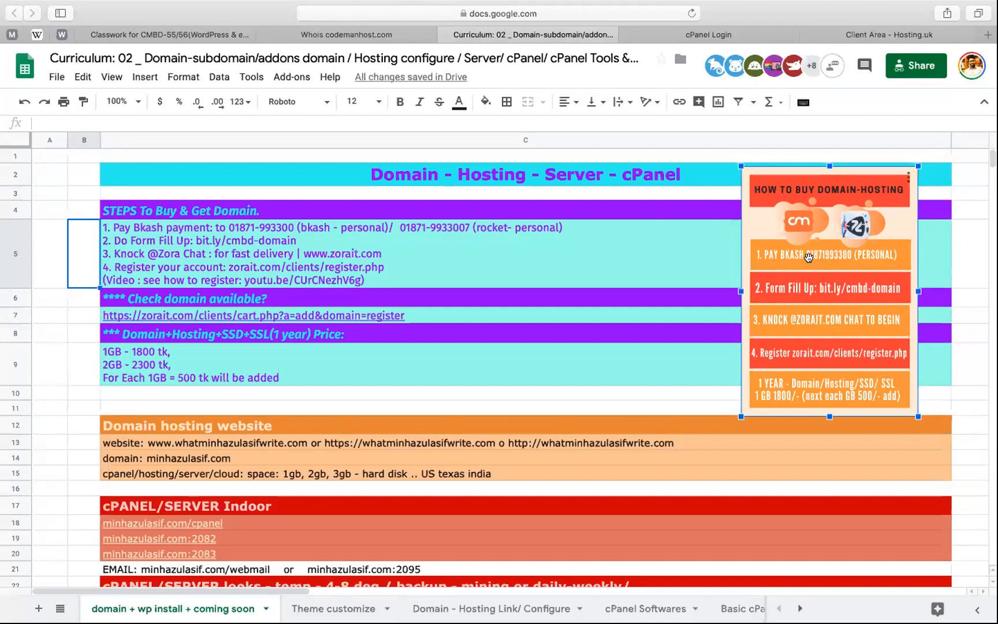
{"action": "scroll", "coordinate": [809, 257], "scroll_direction": "up", "scroll_amount": 5}
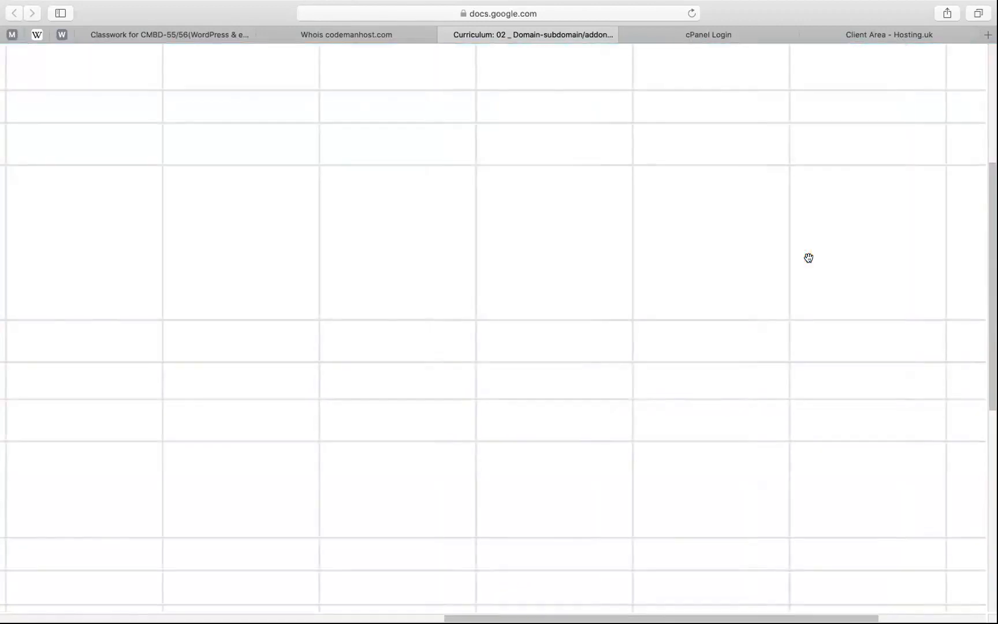
{"action": "scroll", "coordinate": [806, 254], "scroll_direction": "down", "scroll_amount": 3}
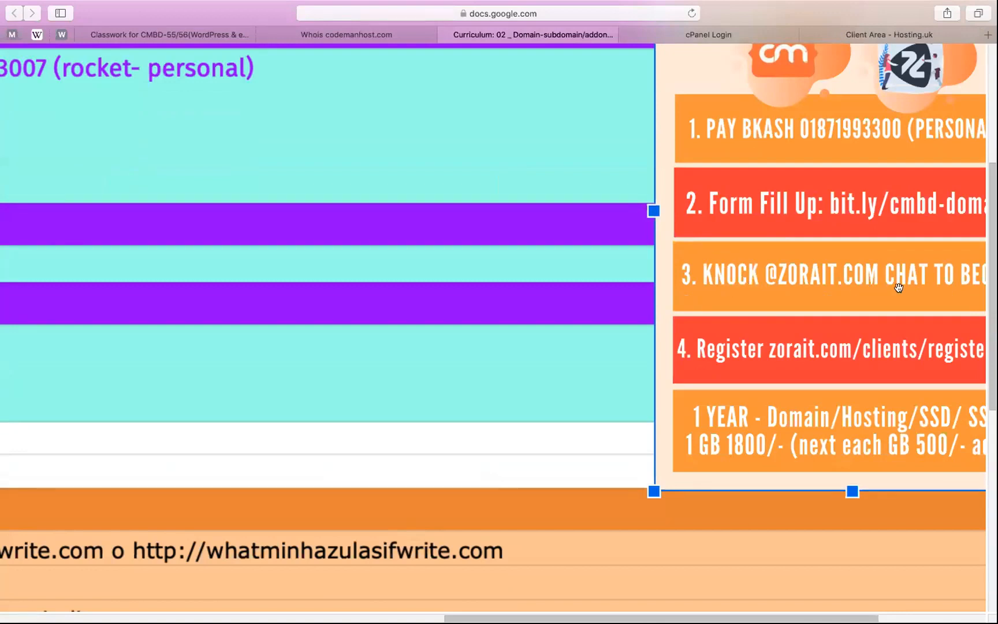
{"action": "scroll", "coordinate": [899, 287], "scroll_direction": "down", "scroll_amount": 5}
{"action": "scroll", "coordinate": [898, 287], "scroll_direction": "right", "scroll_amount": 2}
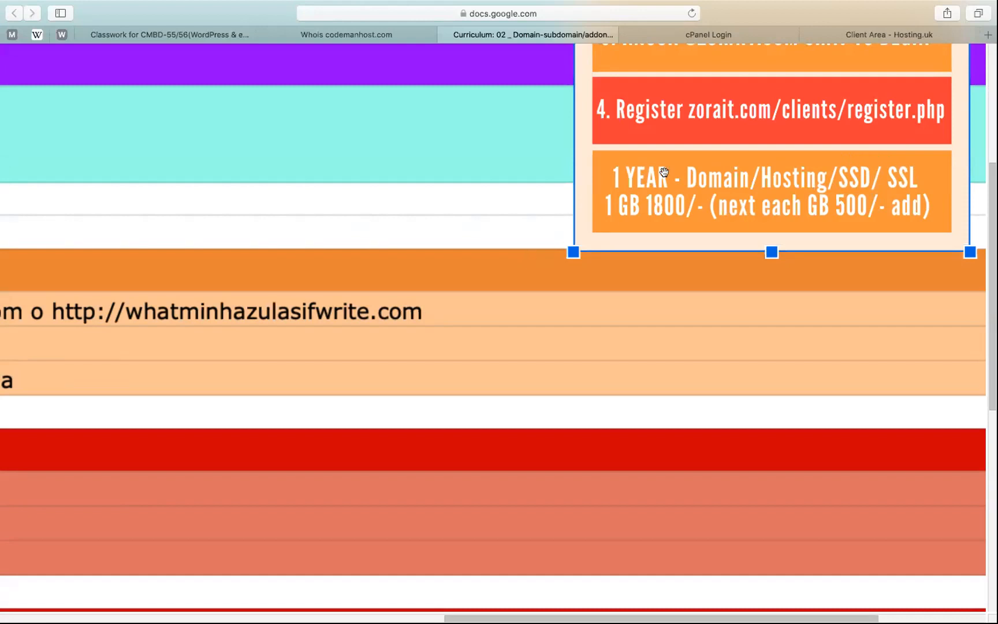
{"action": "scroll", "coordinate": [664, 172], "scroll_direction": "up", "scroll_amount": 6}
{"action": "scroll", "coordinate": [665, 172], "scroll_direction": "left", "scroll_amount": 2}
{"action": "scroll", "coordinate": [664, 172], "scroll_direction": "down", "scroll_amount": 2}
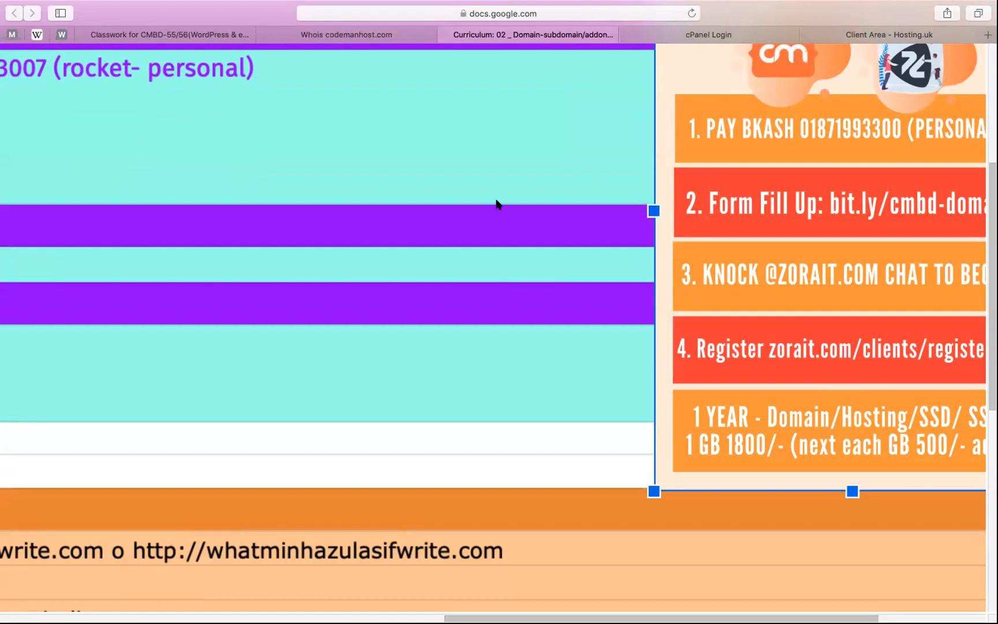
{"action": "left_click", "coordinate": [469, 215]}
{"action": "scroll", "coordinate": [469, 215], "scroll_direction": "down", "scroll_amount": 5}
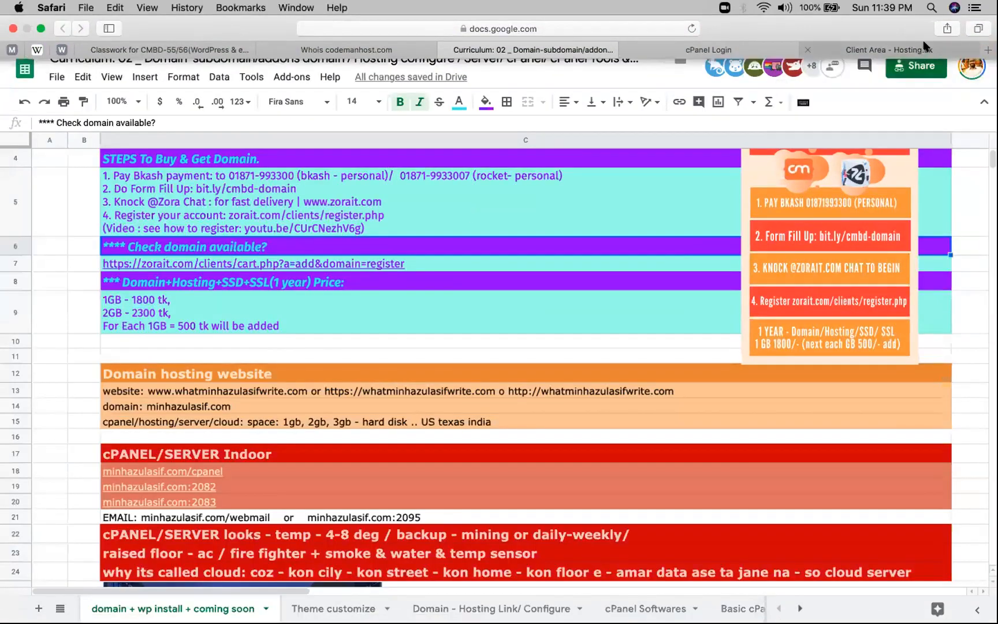
Step: From the Hosting.uk tab, open the Zora IT site and go to its hosting plans page
{"action": "left_click", "coordinate": [890, 50]}
{"action": "left_click", "coordinate": [570, 29]}
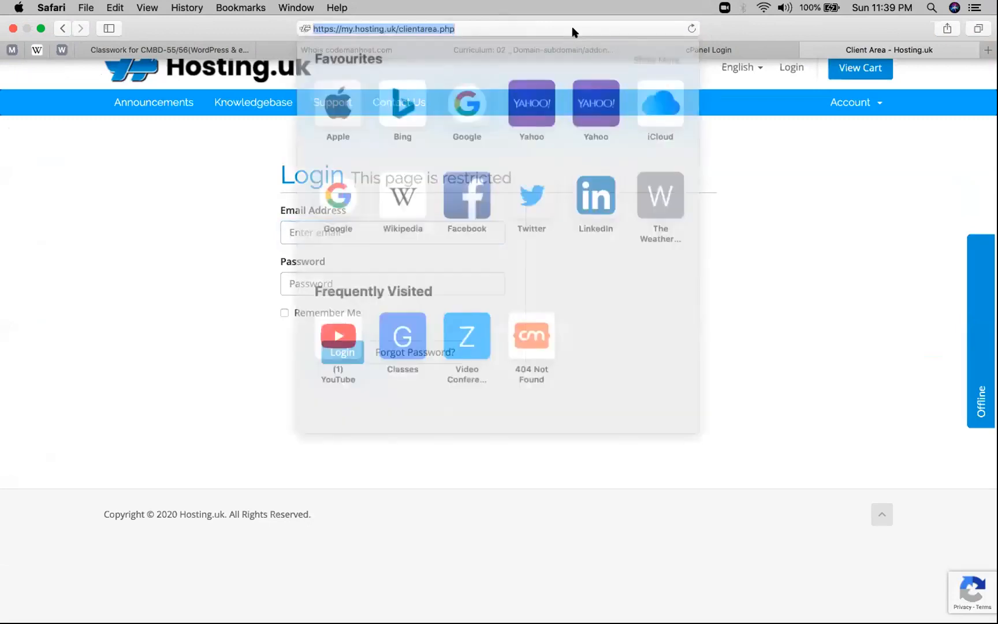
{"action": "type", "text": "zora"}
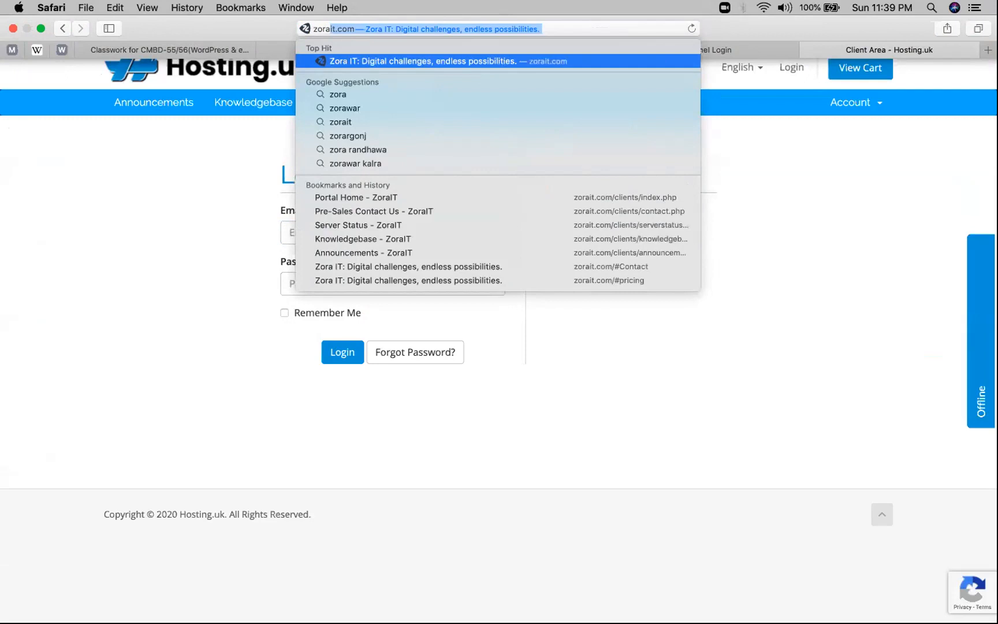
{"action": "key", "text": "Return"}
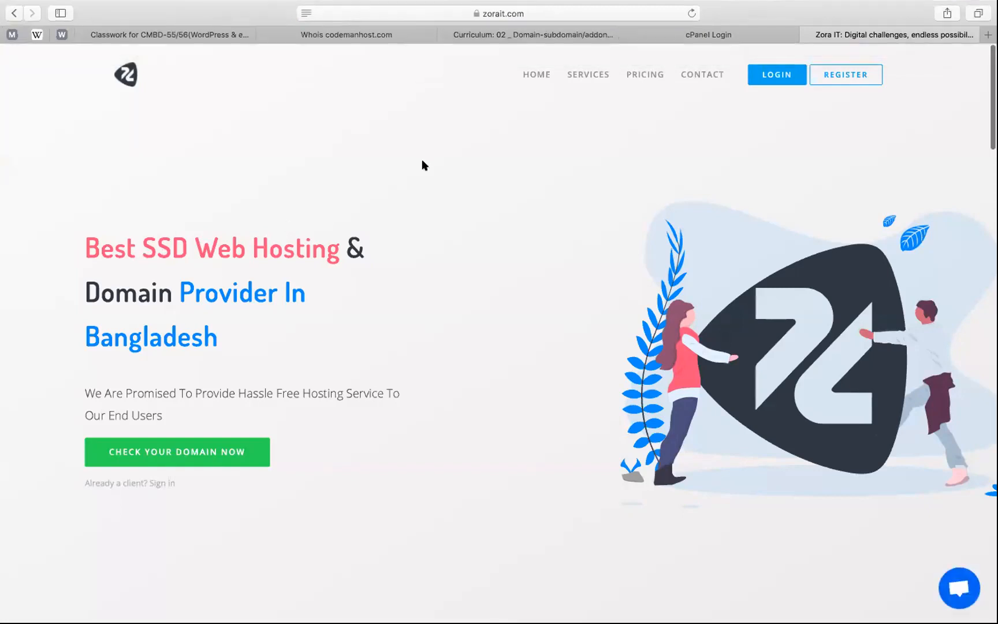
{"action": "scroll", "coordinate": [421, 163], "scroll_direction": "down", "scroll_amount": 8}
{"action": "scroll", "coordinate": [422, 163], "scroll_direction": "up", "scroll_amount": 8}
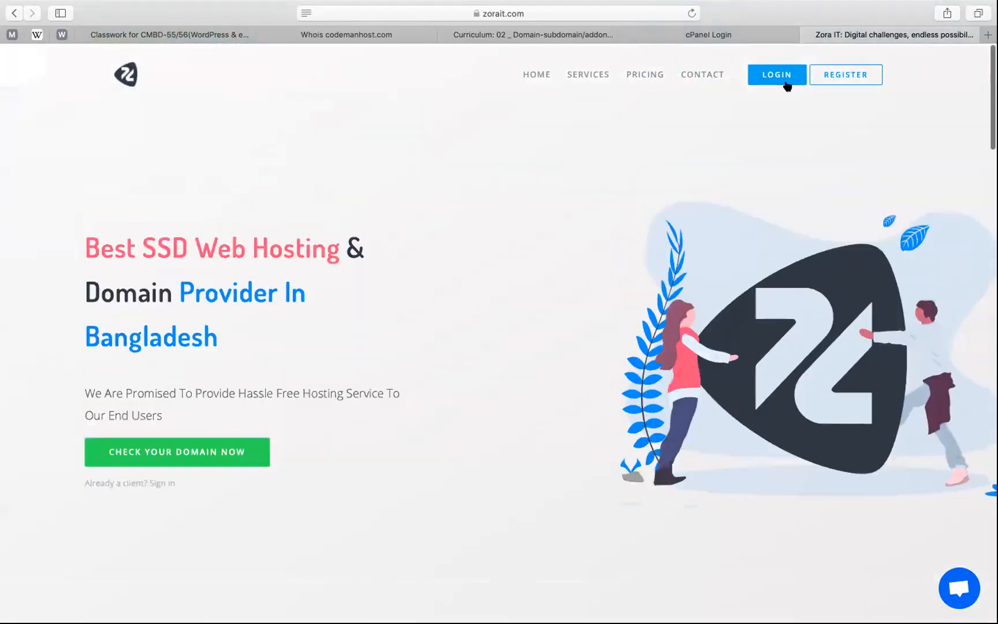
{"action": "left_click", "coordinate": [860, 77]}
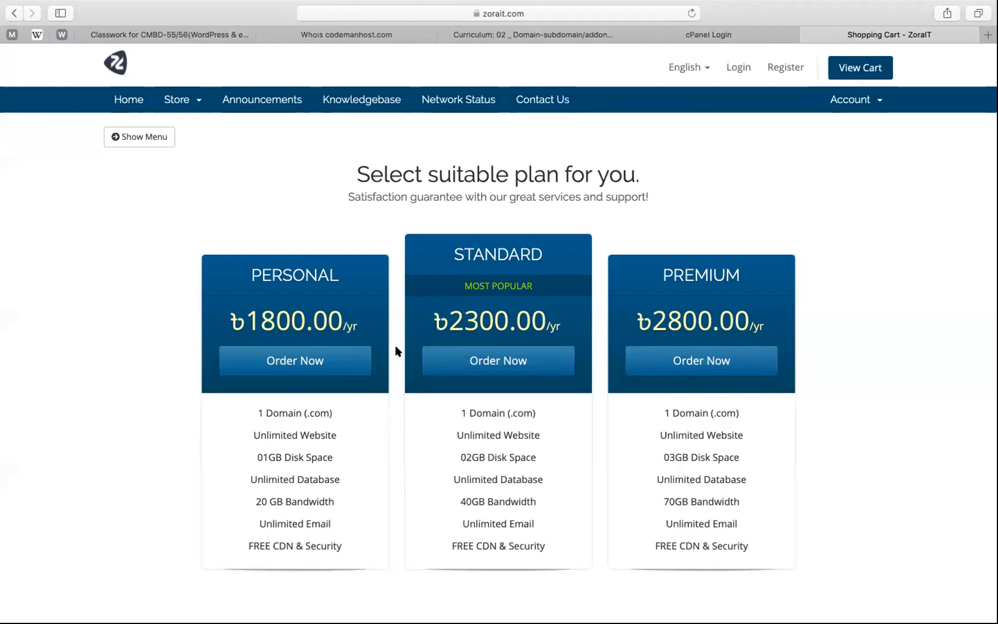
{"action": "scroll", "coordinate": [454, 386], "scroll_direction": "down", "scroll_amount": 1}
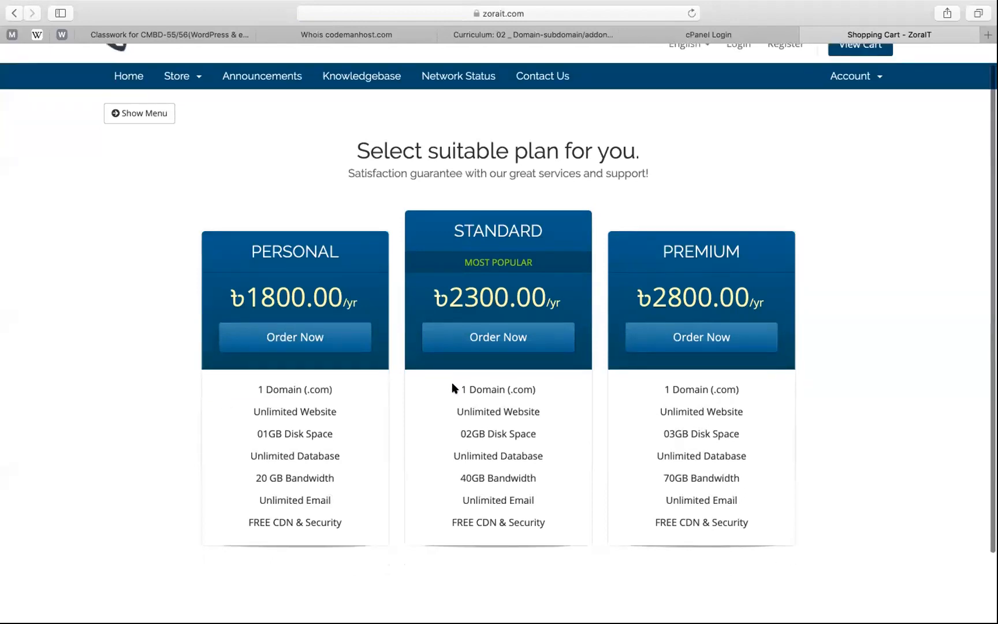
{"action": "scroll", "coordinate": [453, 385], "scroll_direction": "down", "scroll_amount": 3}
{"action": "scroll", "coordinate": [453, 385], "scroll_direction": "up", "scroll_amount": 3}
{"action": "scroll", "coordinate": [452, 382], "scroll_direction": "down", "scroll_amount": 3}
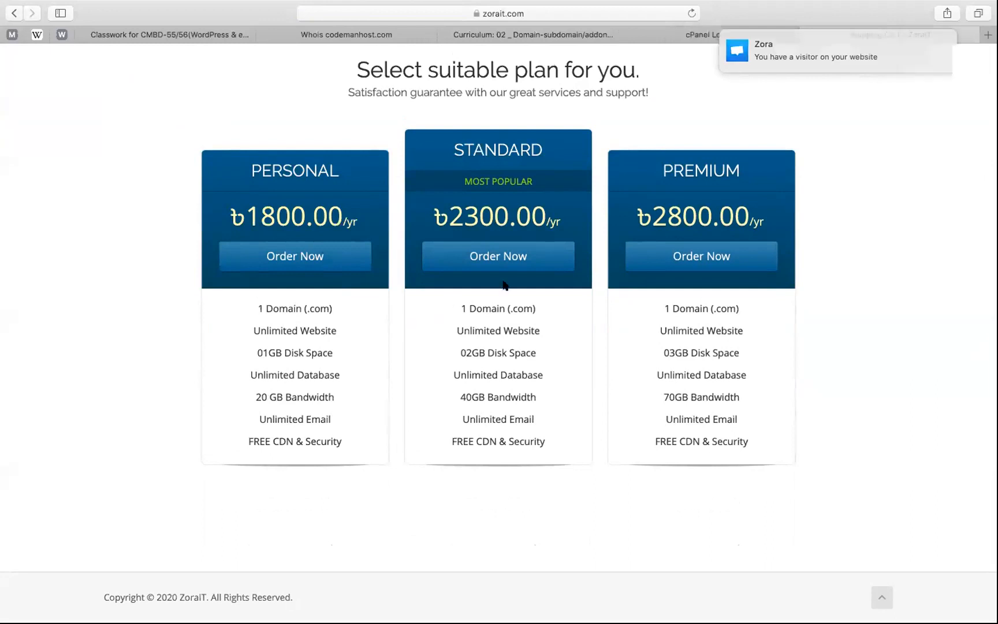
{"action": "triple_click", "coordinate": [486, 397]}
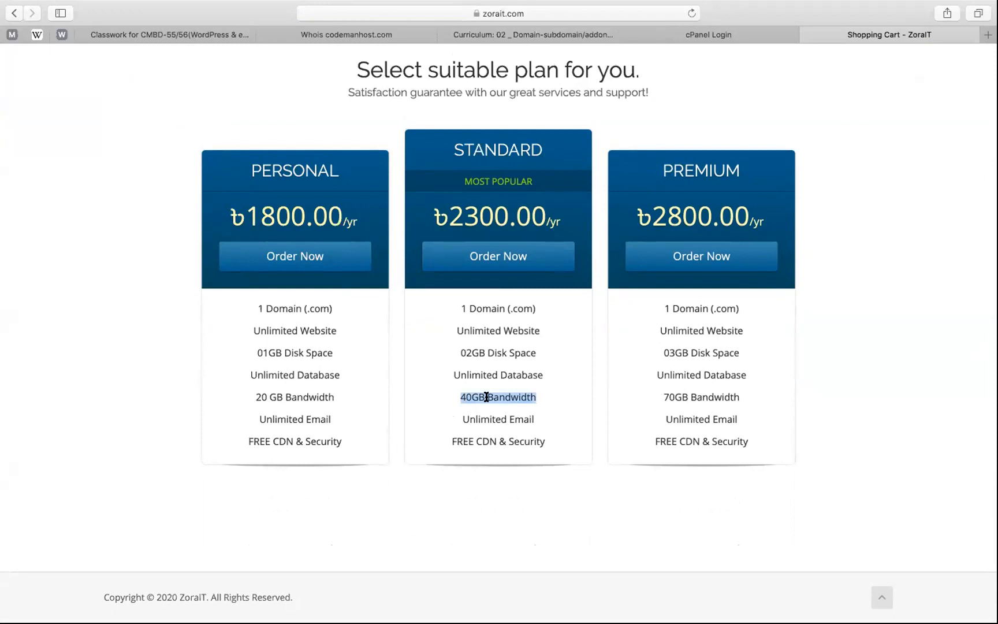
{"action": "double_click", "coordinate": [291, 396]}
{"action": "triple_click", "coordinate": [291, 395]}
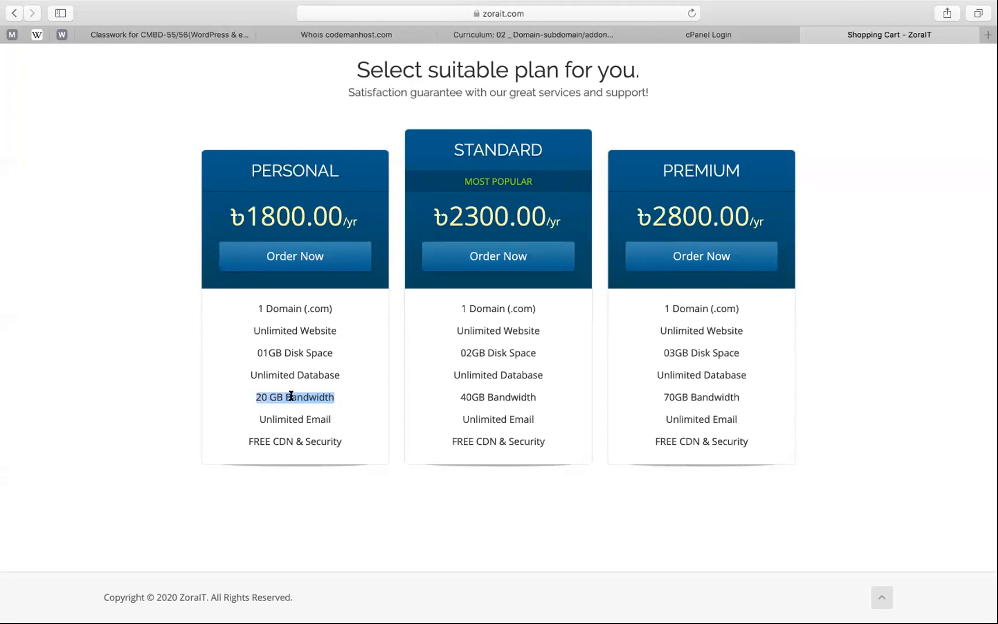
Step: Highlight the Personal plan's 20 GB Bandwidth line and its individual words
{"action": "double_click", "coordinate": [291, 395]}
{"action": "double_click", "coordinate": [275, 395]}
{"action": "double_click", "coordinate": [258, 397]}
{"action": "double_click", "coordinate": [258, 397]}
{"action": "triple_click", "coordinate": [258, 397]}
{"action": "double_click", "coordinate": [258, 397]}
{"action": "left_click", "coordinate": [258, 397]}
Step: Highlight the Personal plan's Unlimited Email, Unlimited Website and 1800.00 price, then view the cPanel login tab
{"action": "triple_click", "coordinate": [304, 419]}
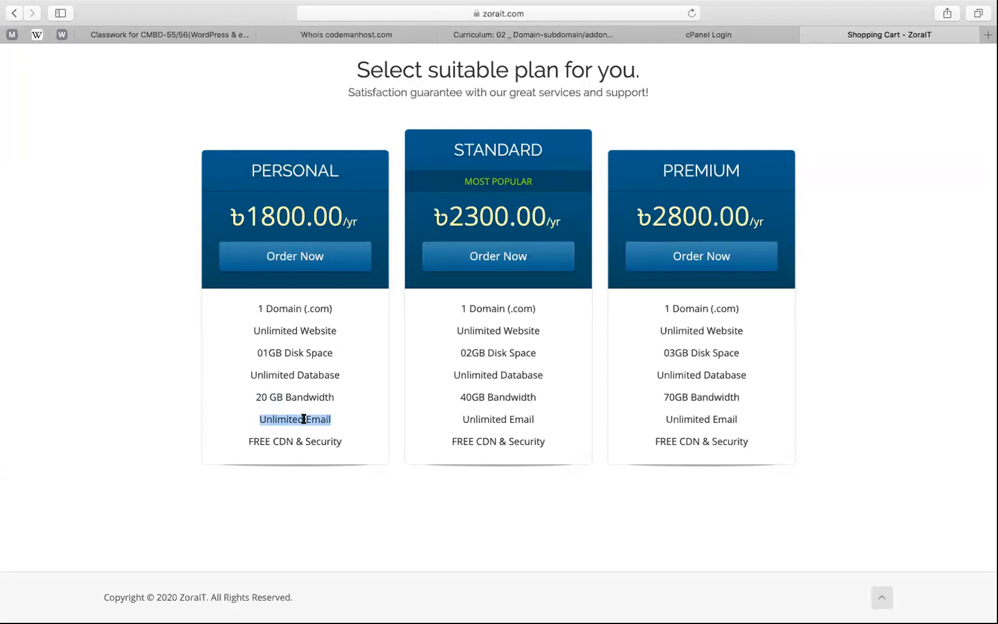
{"action": "double_click", "coordinate": [306, 322]}
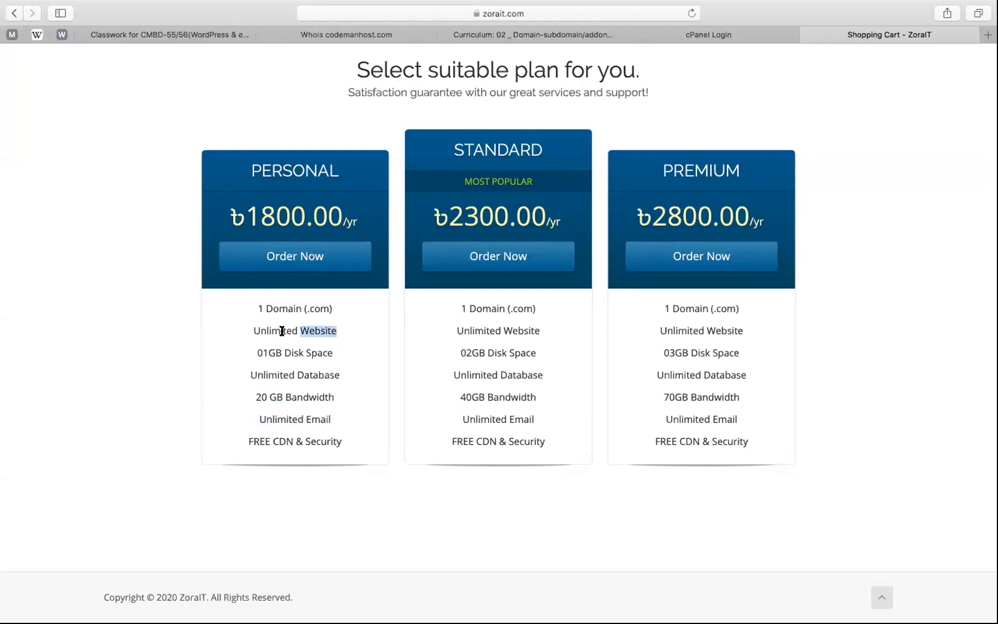
{"action": "double_click", "coordinate": [282, 330]}
{"action": "double_click", "coordinate": [269, 215]}
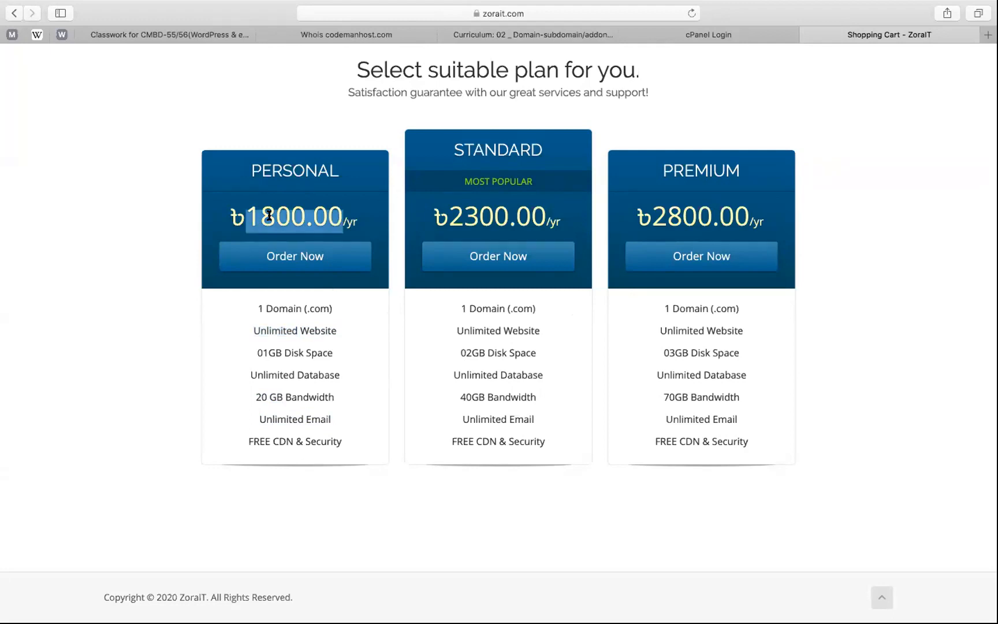
{"action": "left_click", "coordinate": [749, 35]}
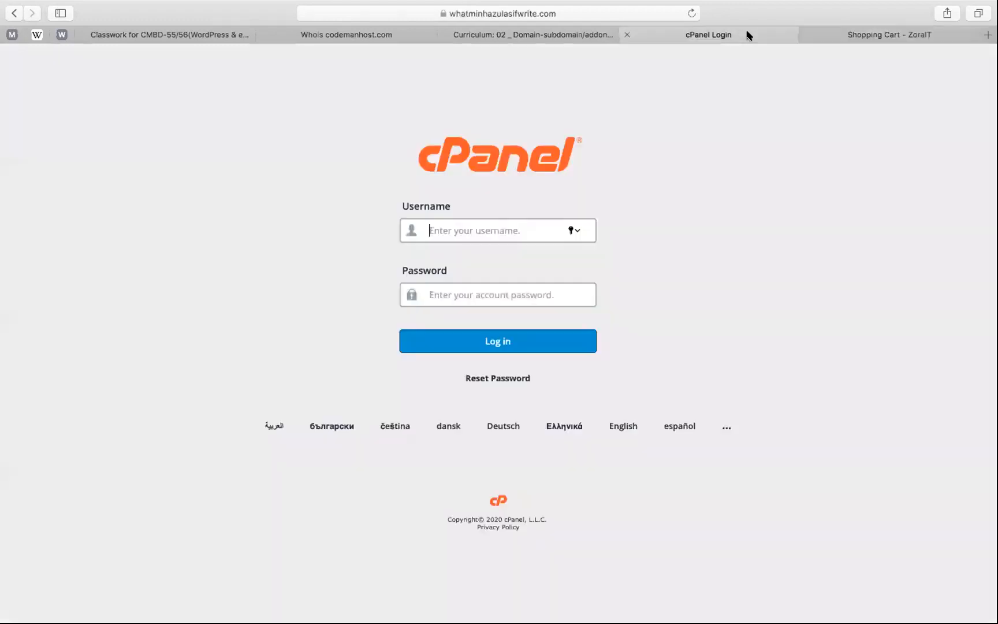
Step: Return to the Curriculum sheet and select cells A8 and B8 beside the price heading
{"action": "left_click", "coordinate": [540, 32]}
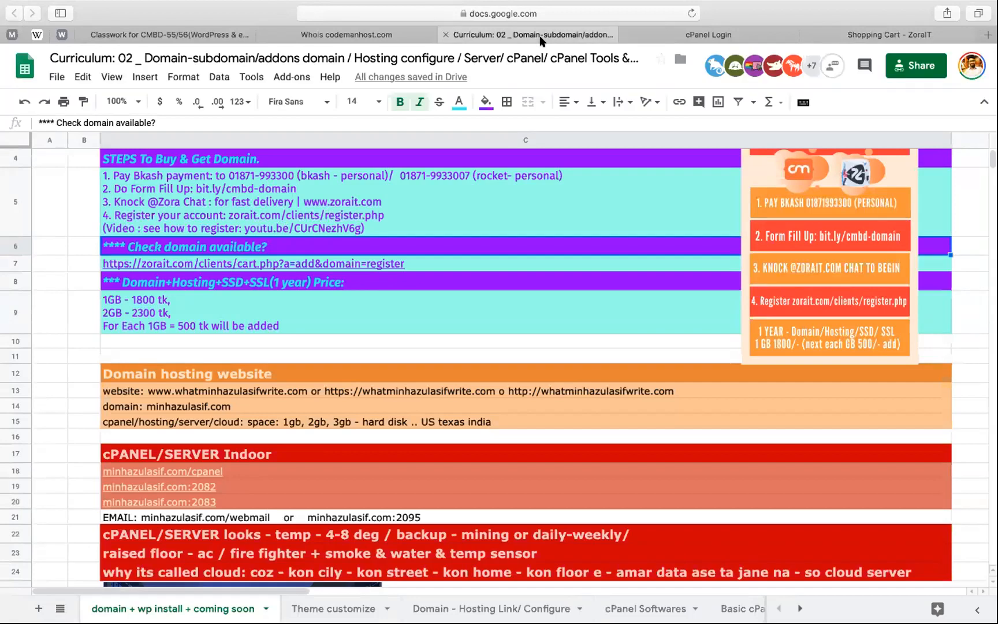
{"action": "left_click", "coordinate": [74, 276]}
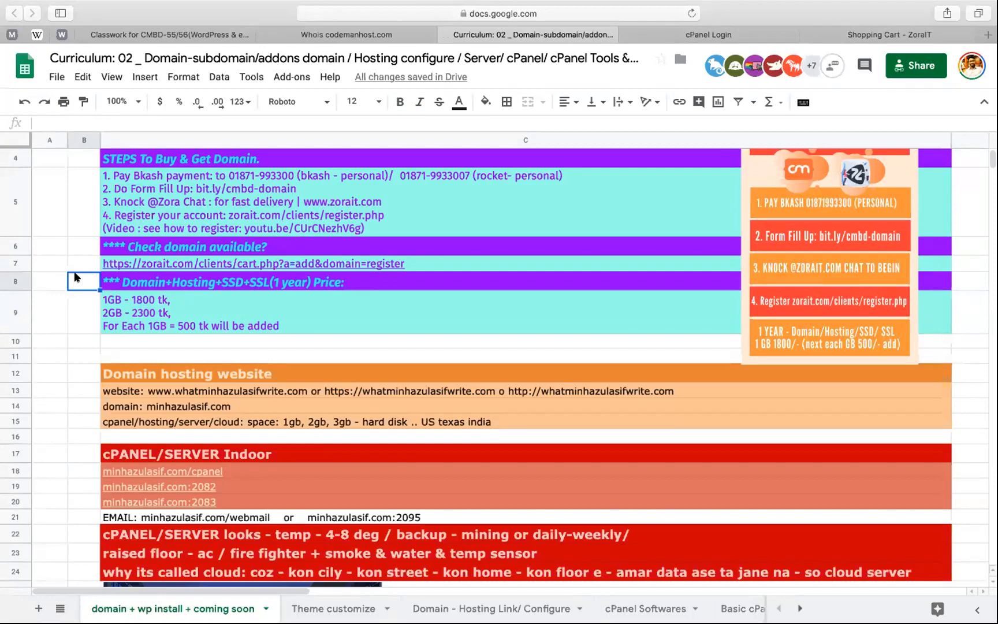
{"action": "left_click", "coordinate": [53, 282]}
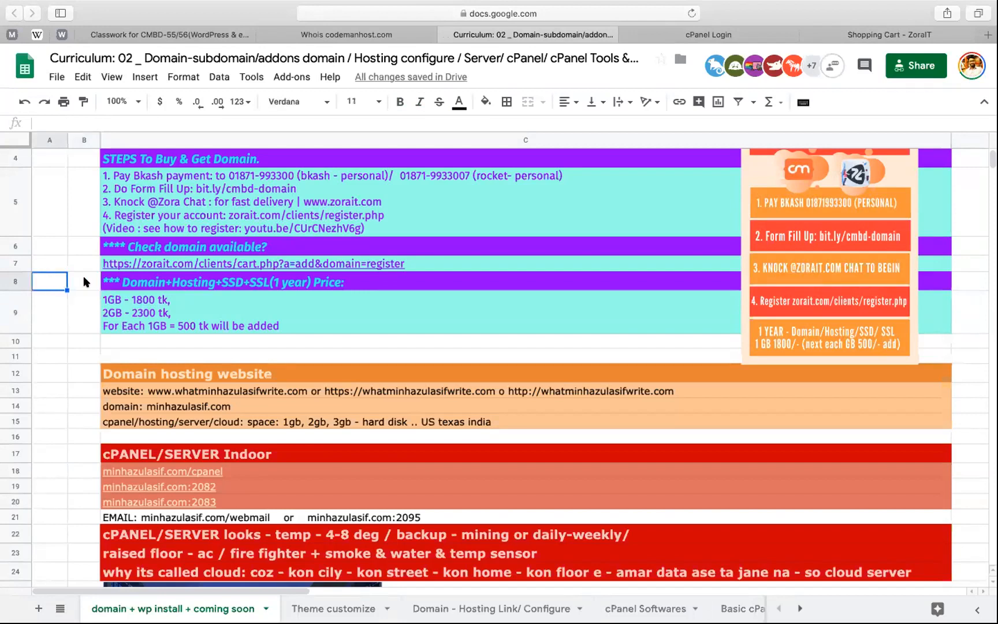
{"action": "left_click", "coordinate": [87, 281]}
{"action": "left_click", "coordinate": [53, 281]}
{"action": "left_click", "coordinate": [84, 283]}
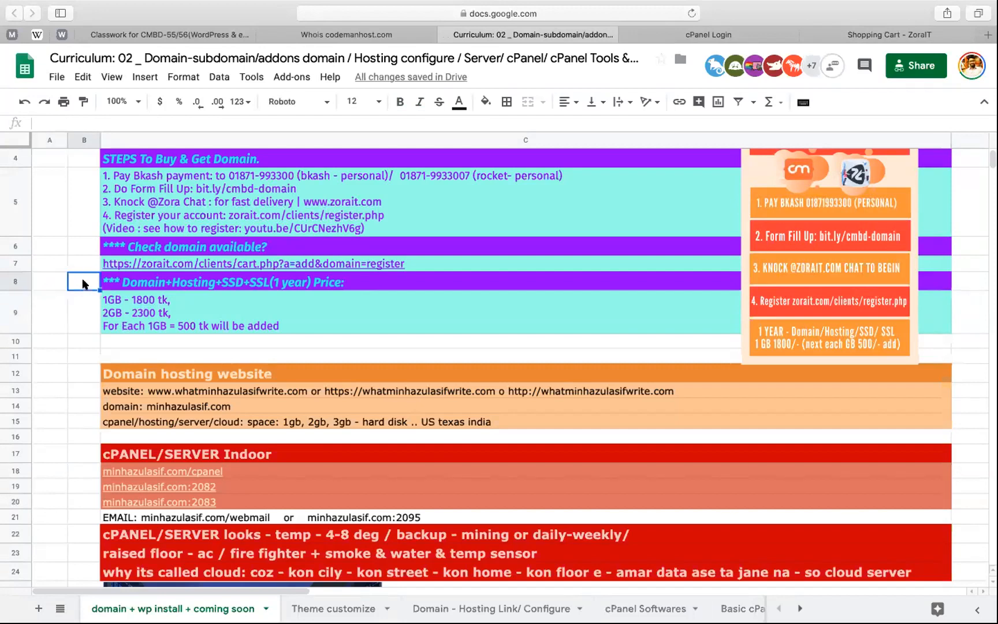
{"action": "left_click", "coordinate": [46, 281]}
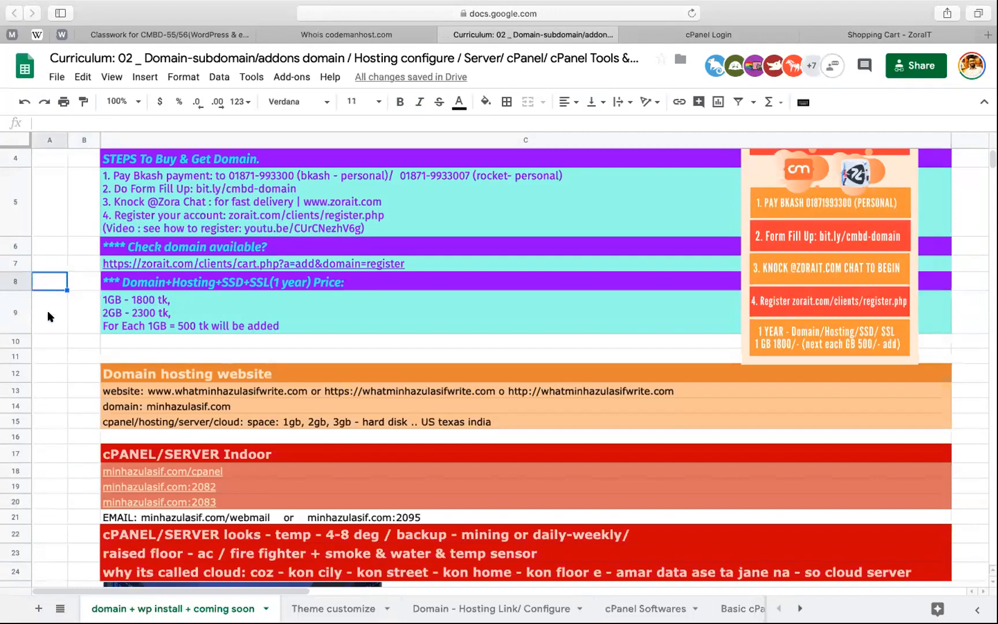
Step: Move the Manage Selected Domains screenshot slightly lower in the DOMAIN - LOCK section
{"action": "scroll", "coordinate": [49, 315], "scroll_direction": "down", "scroll_amount": 5}
{"action": "scroll", "coordinate": [176, 318], "scroll_direction": "down", "scroll_amount": 15}
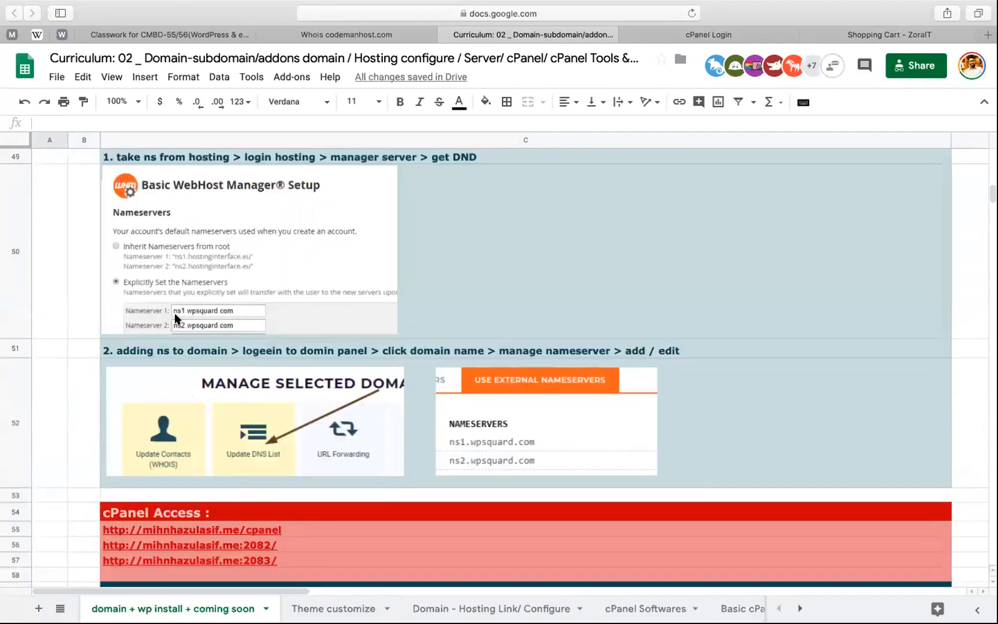
{"action": "scroll", "coordinate": [176, 318], "scroll_direction": "up", "scroll_amount": 1}
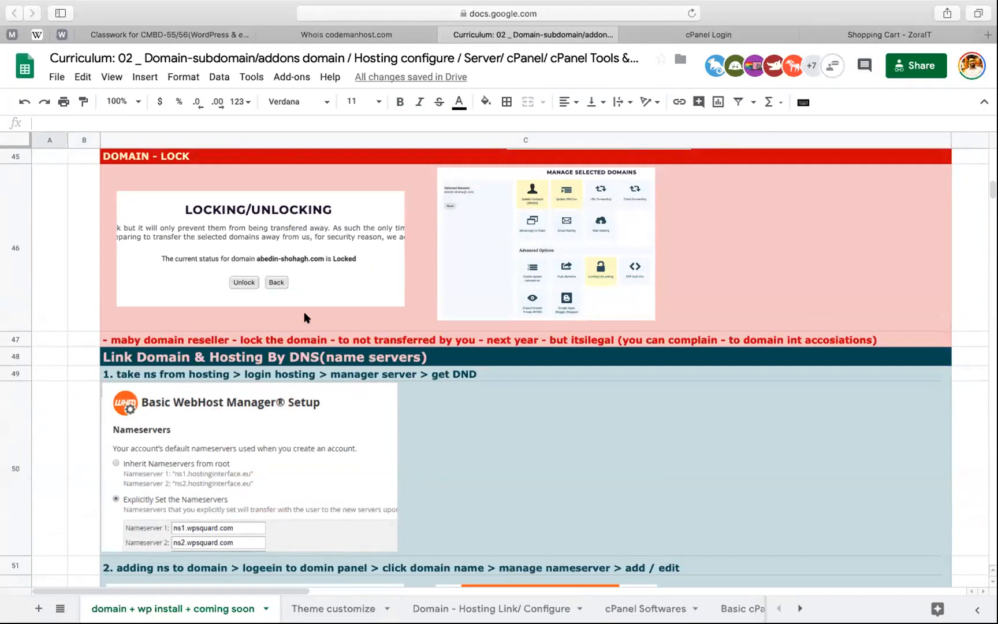
{"action": "left_click", "coordinate": [519, 245]}
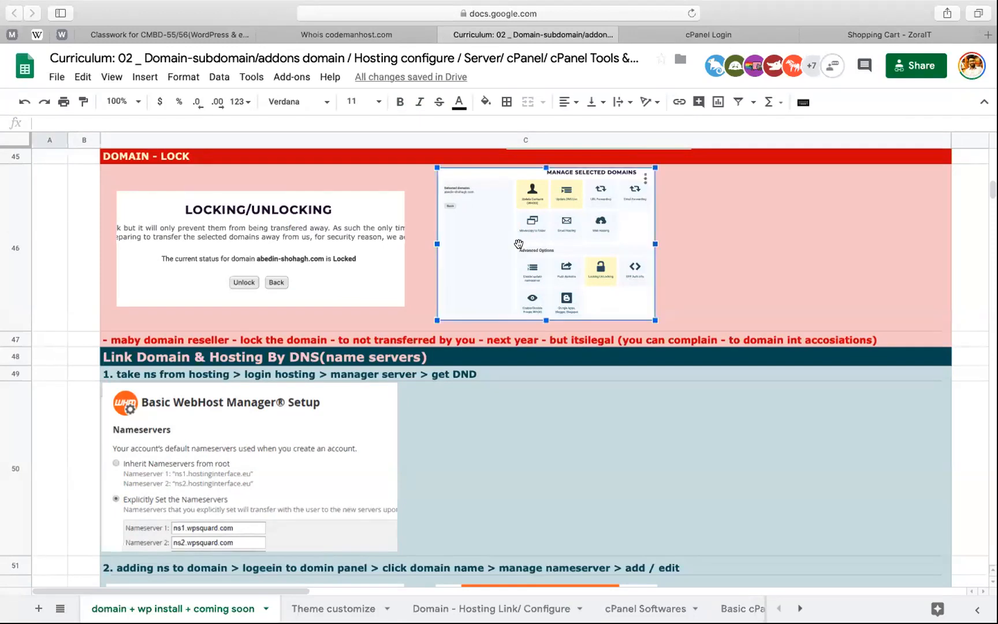
{"action": "left_click_drag", "start_coordinate": [519, 245], "coordinate": [518, 252]}
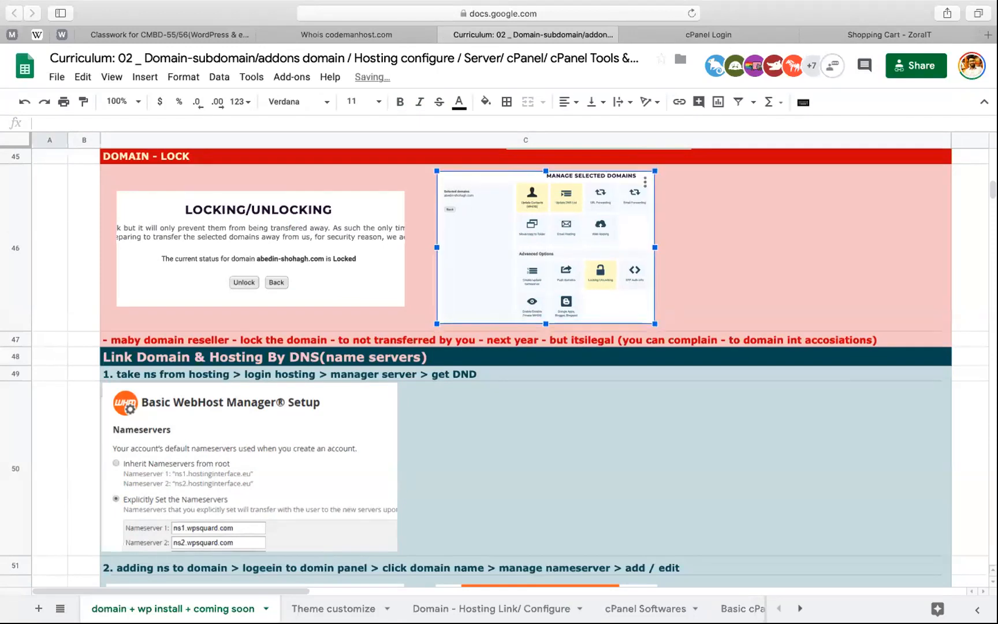
Step: Show the Zora IT hosting plans and highlight the Personal plan's 1800.00 price
{"action": "left_click", "coordinate": [854, 35]}
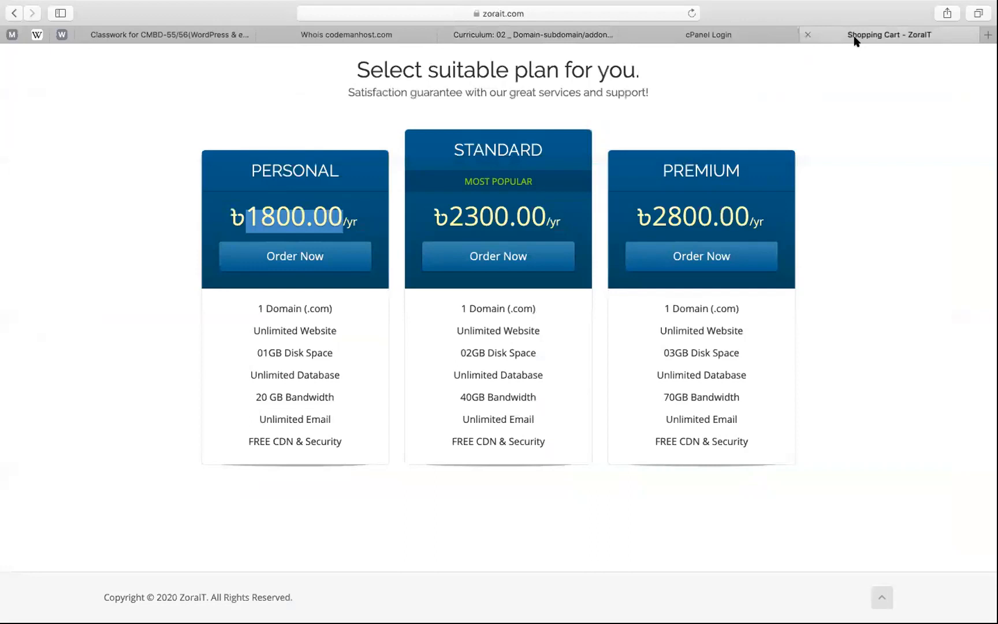
{"action": "left_click", "coordinate": [149, 277]}
{"action": "double_click", "coordinate": [263, 215]}
{"action": "triple_click", "coordinate": [306, 205]}
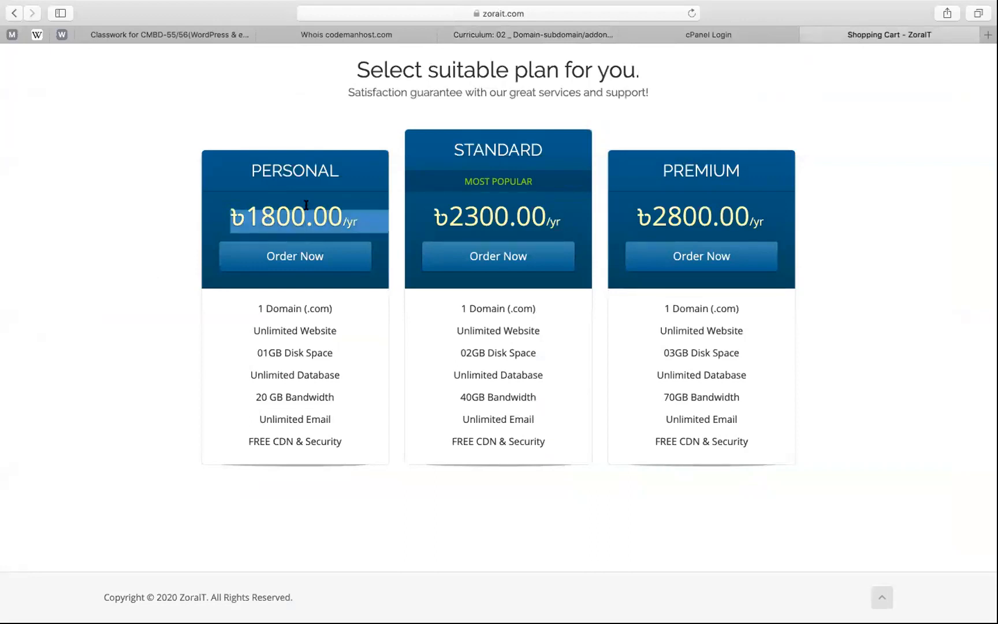
{"action": "double_click", "coordinate": [307, 205]}
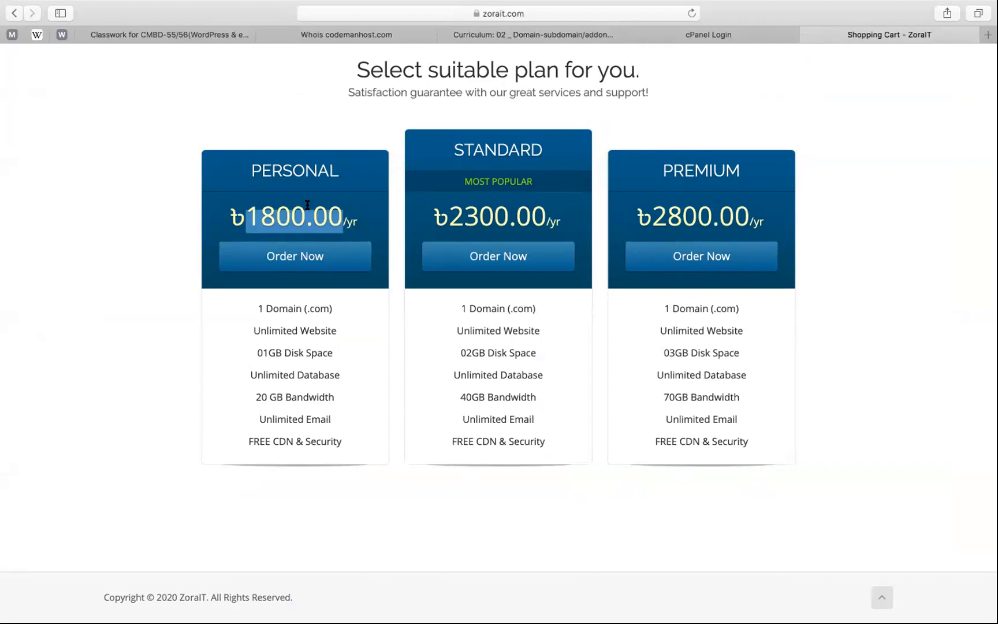
{"action": "left_click", "coordinate": [67, 458]}
Step: Launch the Calculator app through Spotlight search
{"action": "key", "text": "super+space"}
{"action": "type", "text": "ca"}
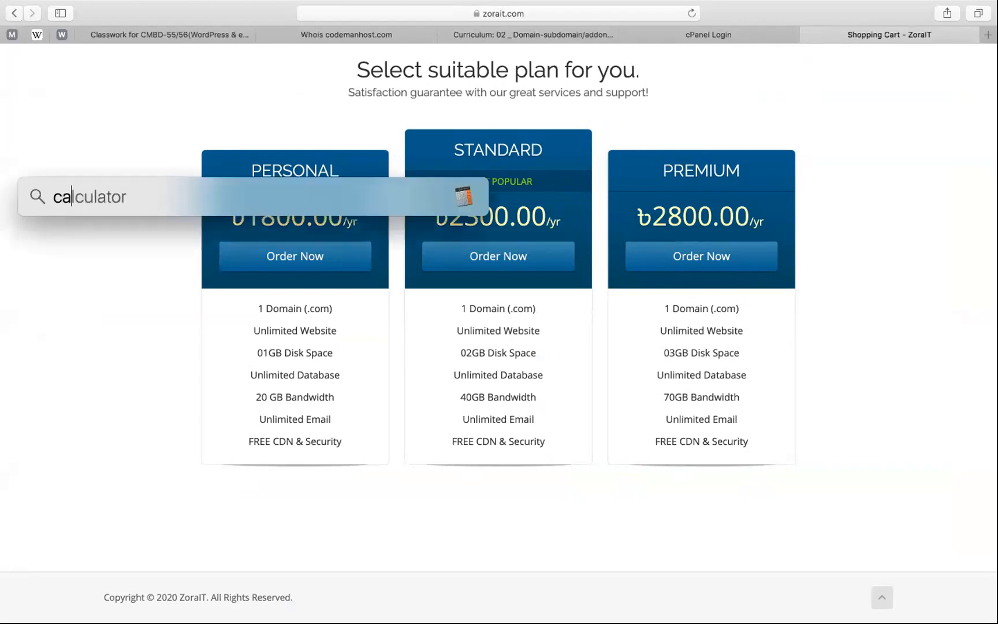
{"action": "key", "text": "Return"}
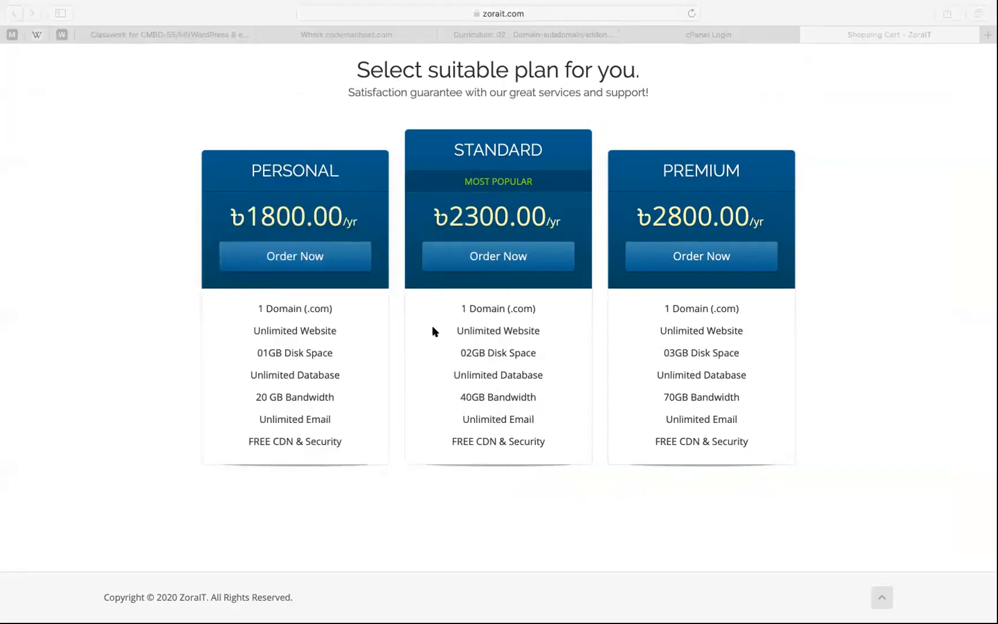
Step: Calculate 35 × 80 in Calculator to get 2800
{"action": "left_click", "coordinate": [751, 305]}
{"action": "left_click", "coordinate": [716, 276]}
{"action": "left_click", "coordinate": [796, 252]}
{"action": "left_click", "coordinate": [717, 245]}
{"action": "left_click", "coordinate": [671, 348]}
{"action": "left_click", "coordinate": [790, 351]}
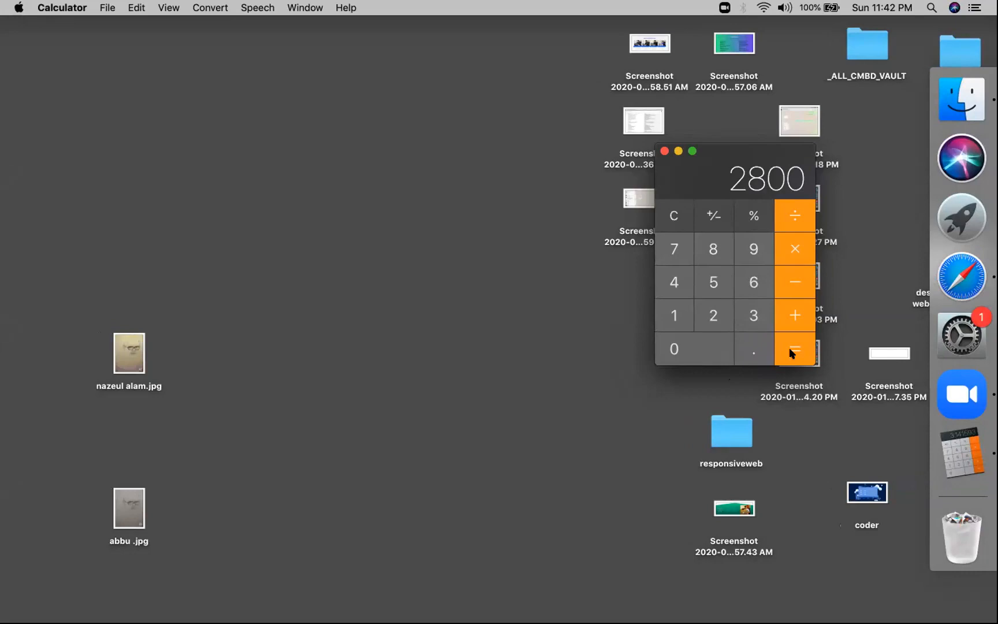
Step: Back in Safari, highlight the Personal plan's ৳1800.00/yr price, then switch to the cPanel login tab
{"action": "left_click", "coordinate": [970, 276]}
{"action": "triple_click", "coordinate": [296, 214]}
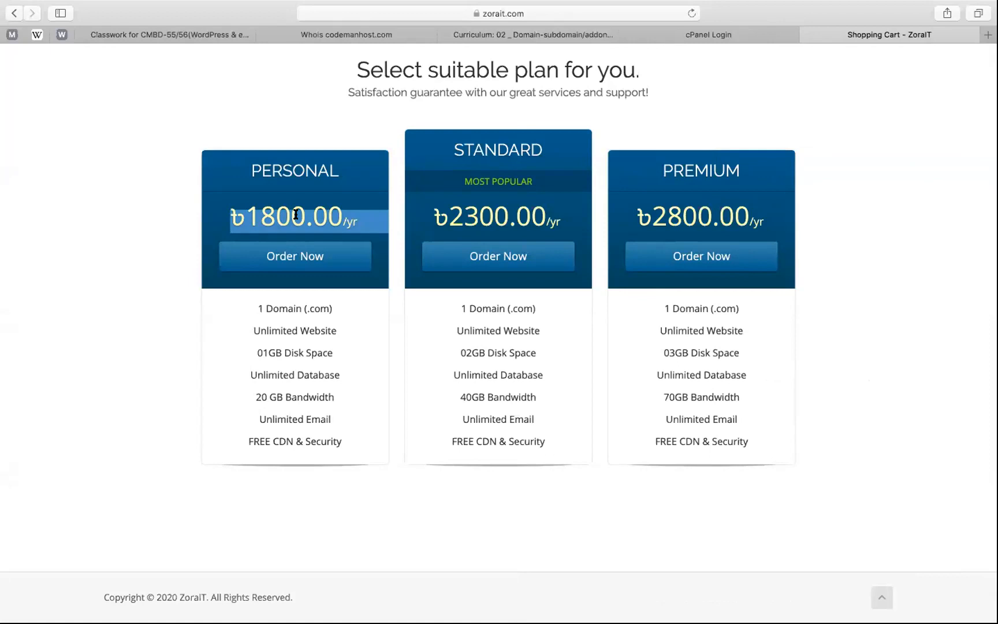
{"action": "left_click", "coordinate": [81, 288]}
{"action": "left_click", "coordinate": [671, 33]}
Step: Review the Create & Access Business Email Account steps, including the user name, password and cPanel login rows
{"action": "left_click", "coordinate": [540, 35]}
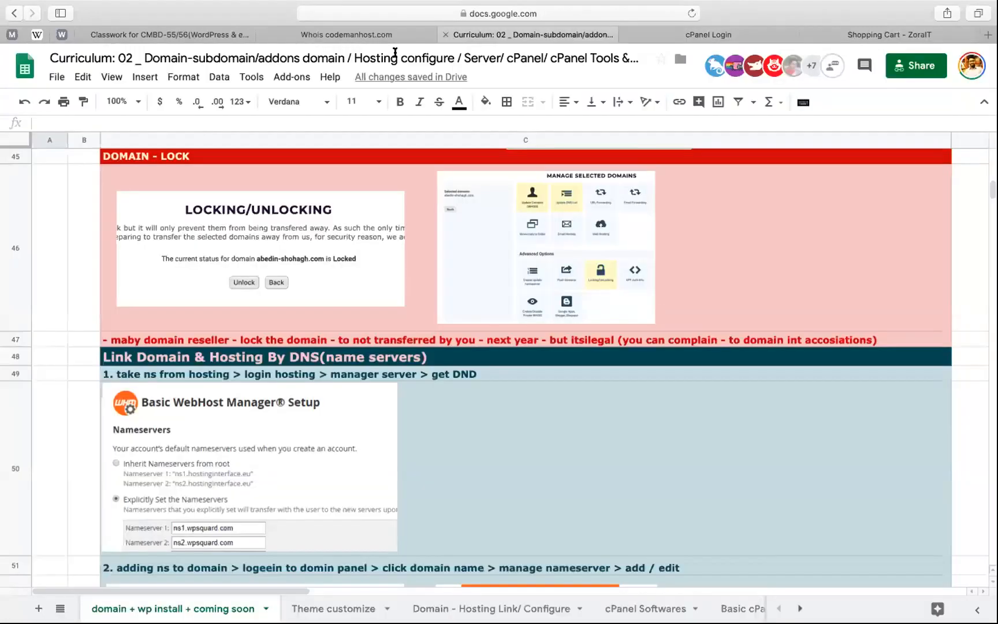
{"action": "scroll", "coordinate": [203, 361], "scroll_direction": "down", "scroll_amount": 15}
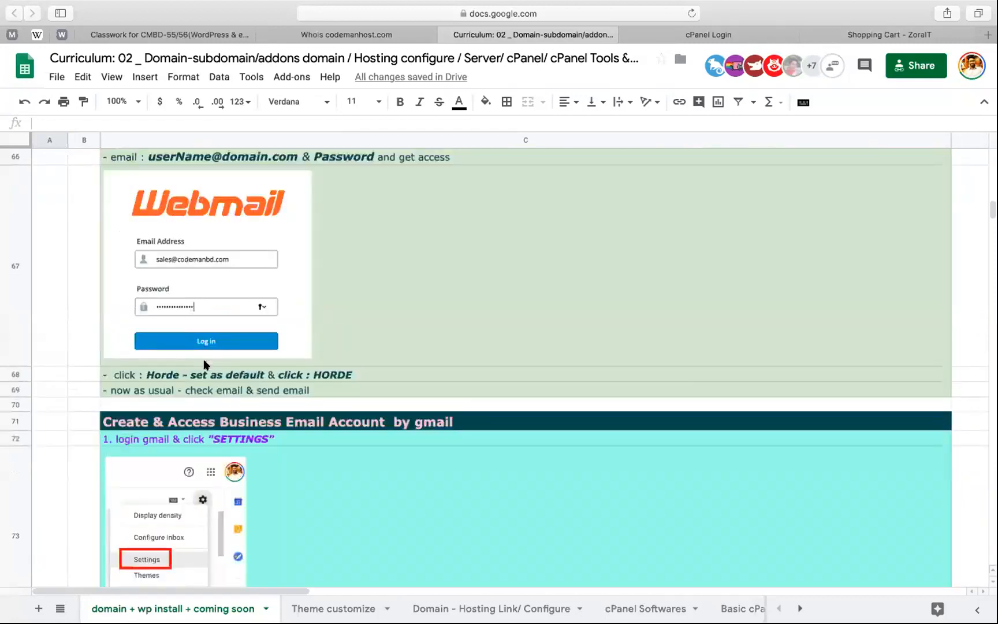
{"action": "scroll", "coordinate": [204, 361], "scroll_direction": "up", "scroll_amount": 8}
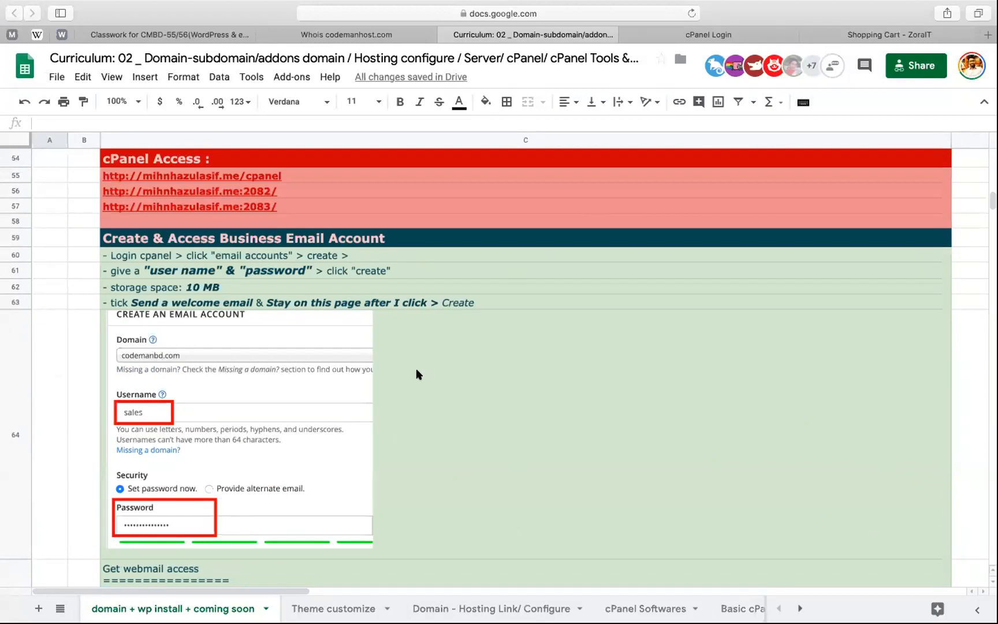
{"action": "left_click", "coordinate": [180, 238]}
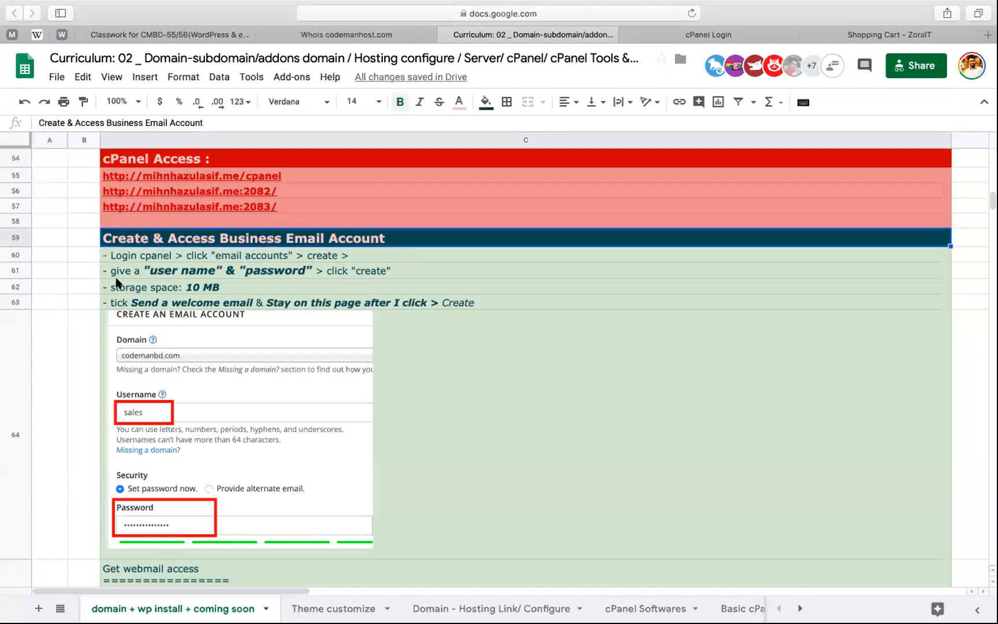
{"action": "scroll", "coordinate": [116, 281], "scroll_direction": "down", "scroll_amount": 3}
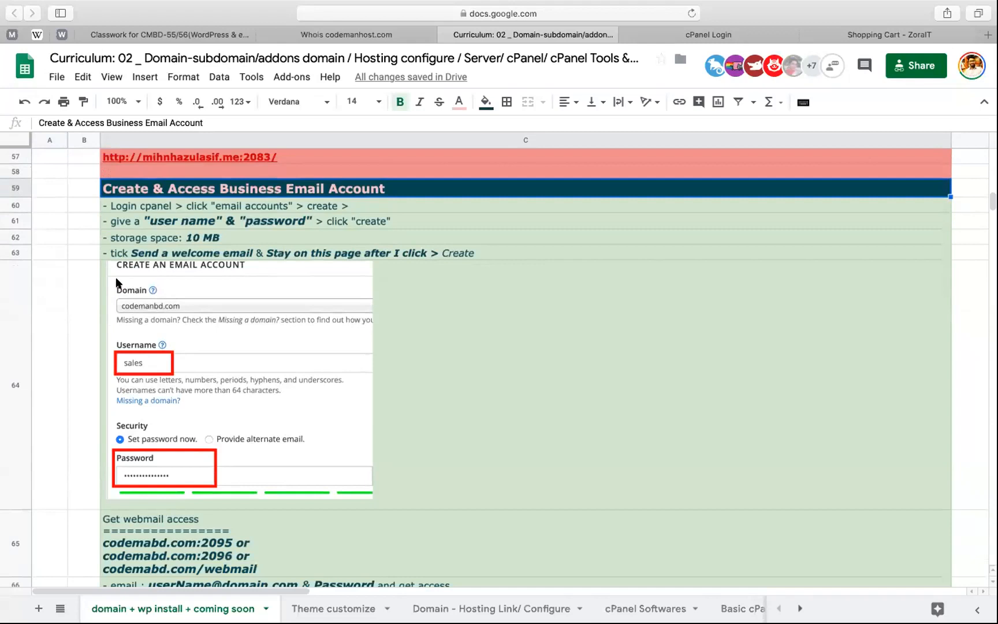
{"action": "scroll", "coordinate": [169, 298], "scroll_direction": "down", "scroll_amount": 15}
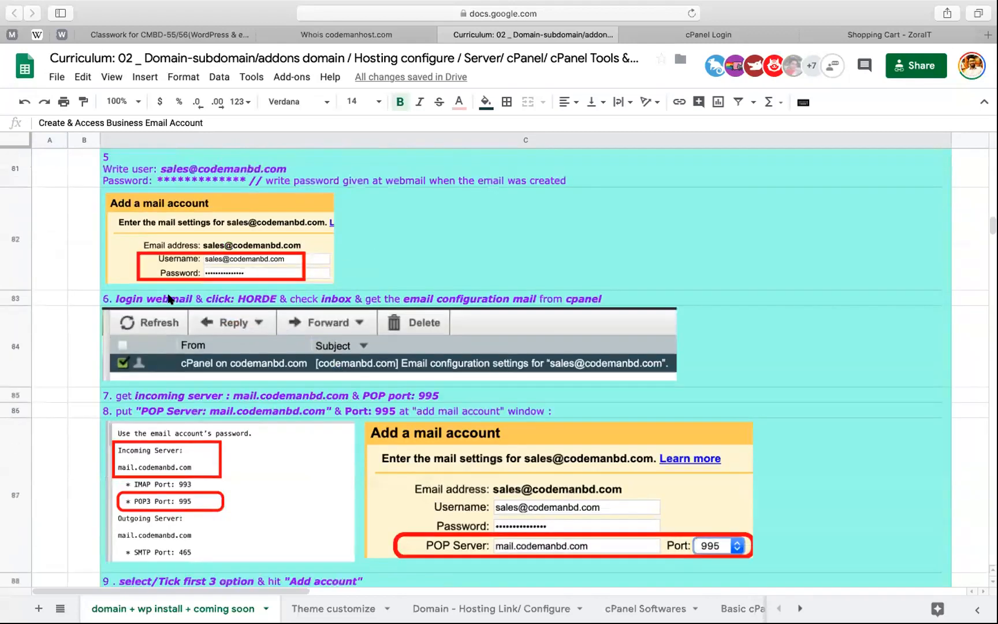
{"action": "scroll", "coordinate": [169, 299], "scroll_direction": "up", "scroll_amount": 4}
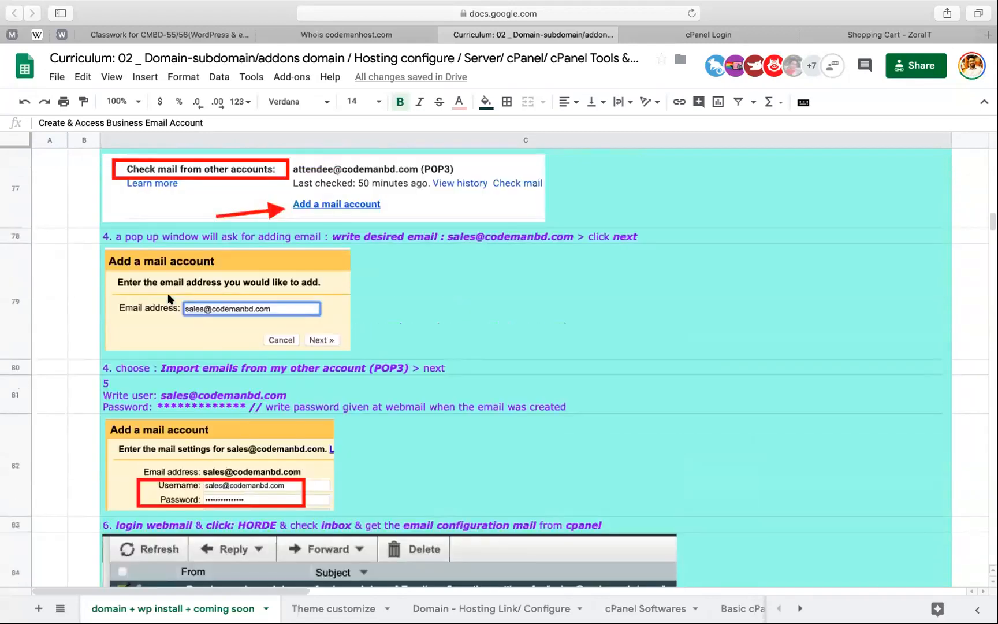
{"action": "scroll", "coordinate": [169, 299], "scroll_direction": "up", "scroll_amount": 12}
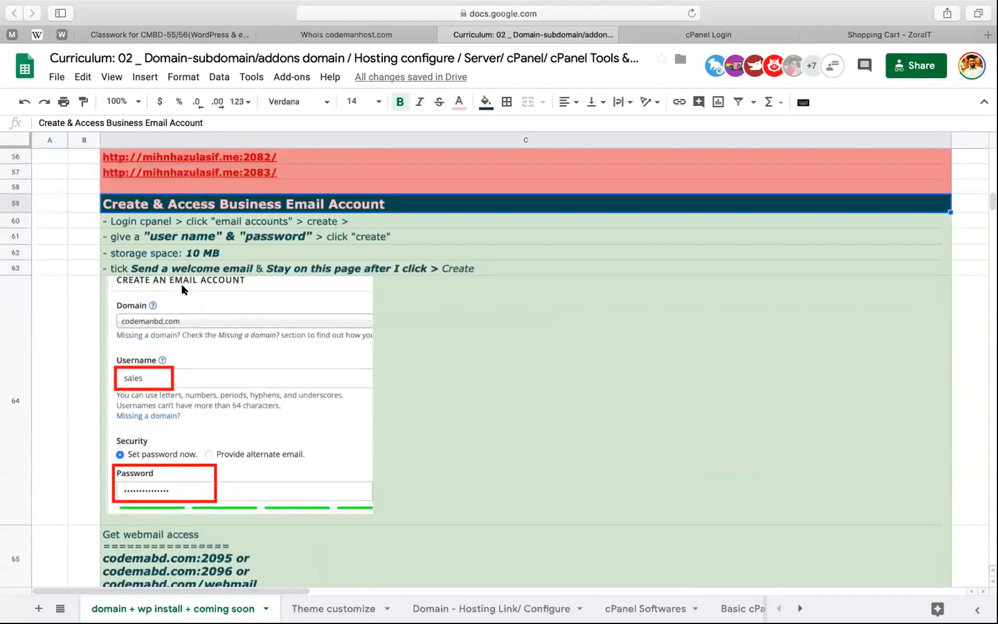
{"action": "left_click", "coordinate": [276, 234]}
{"action": "left_click", "coordinate": [296, 224]}
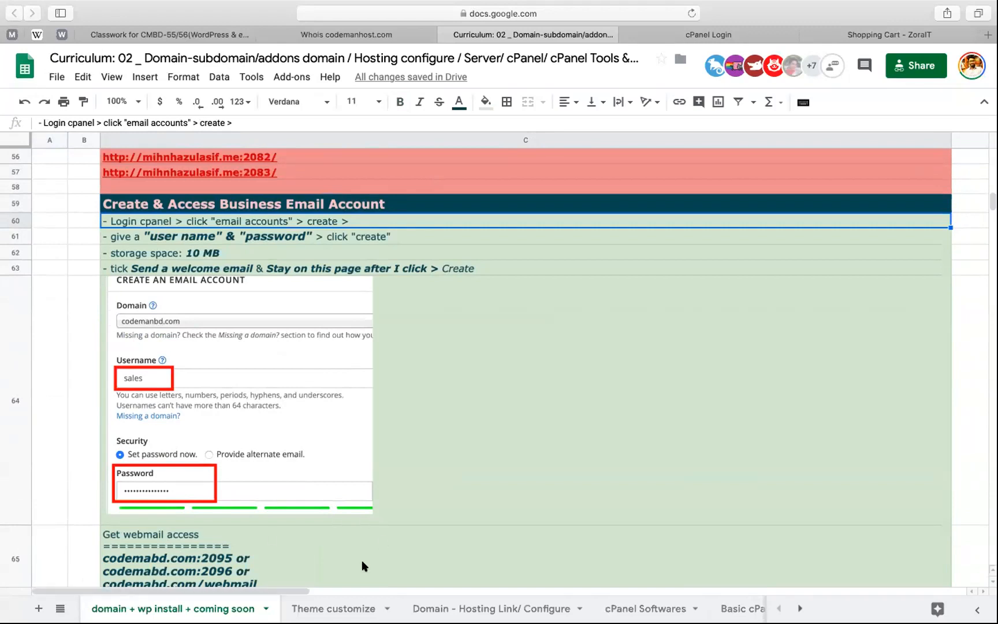
Step: View the Theme customize and Domain - Hosting Link/ Configure sheets, then return to the Zora IT plans
{"action": "left_click", "coordinate": [341, 609]}
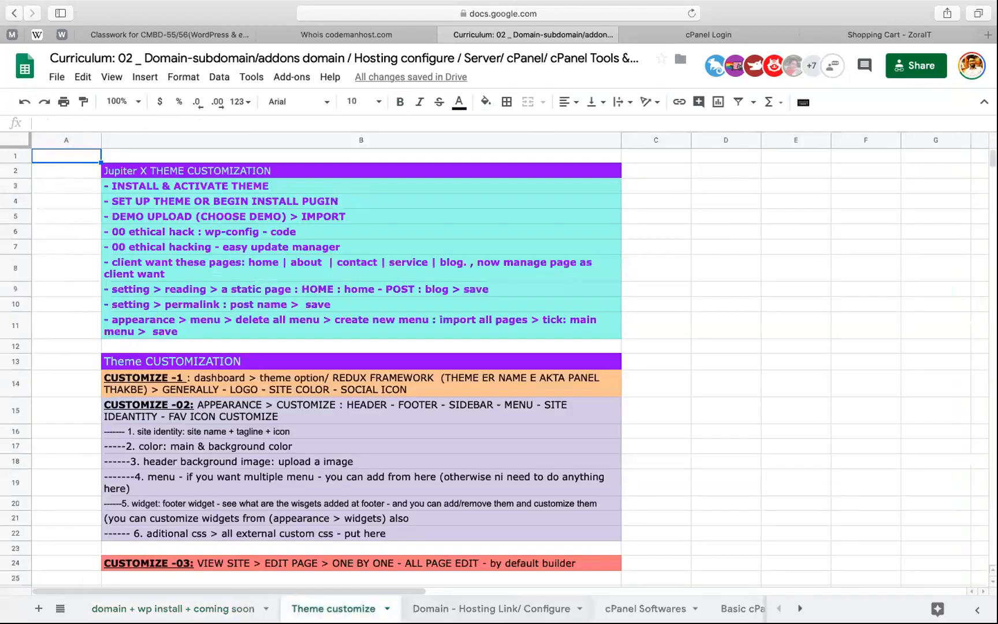
{"action": "left_click", "coordinate": [527, 606]}
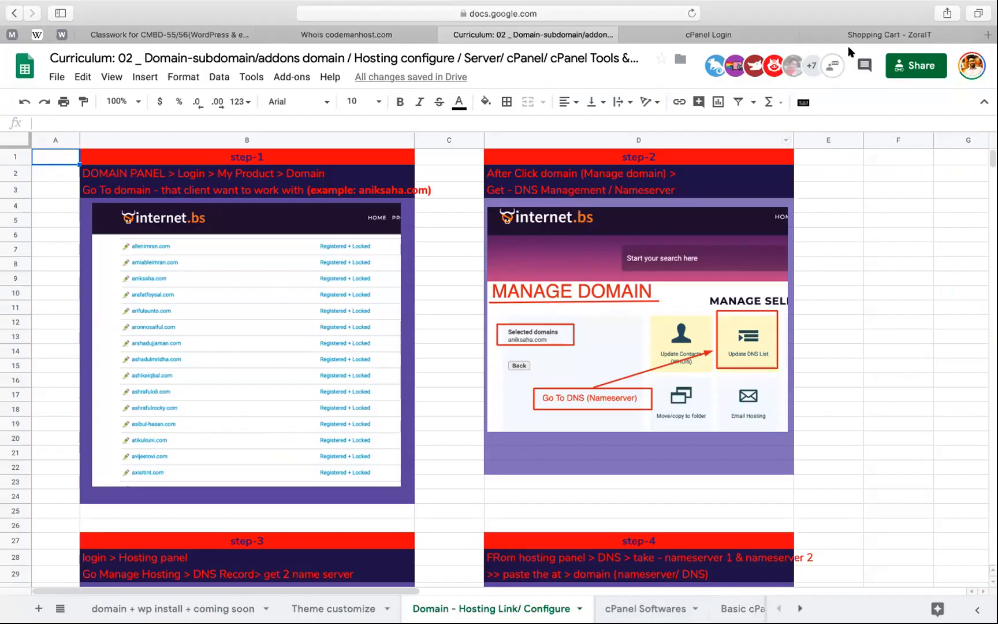
{"action": "left_click", "coordinate": [879, 36]}
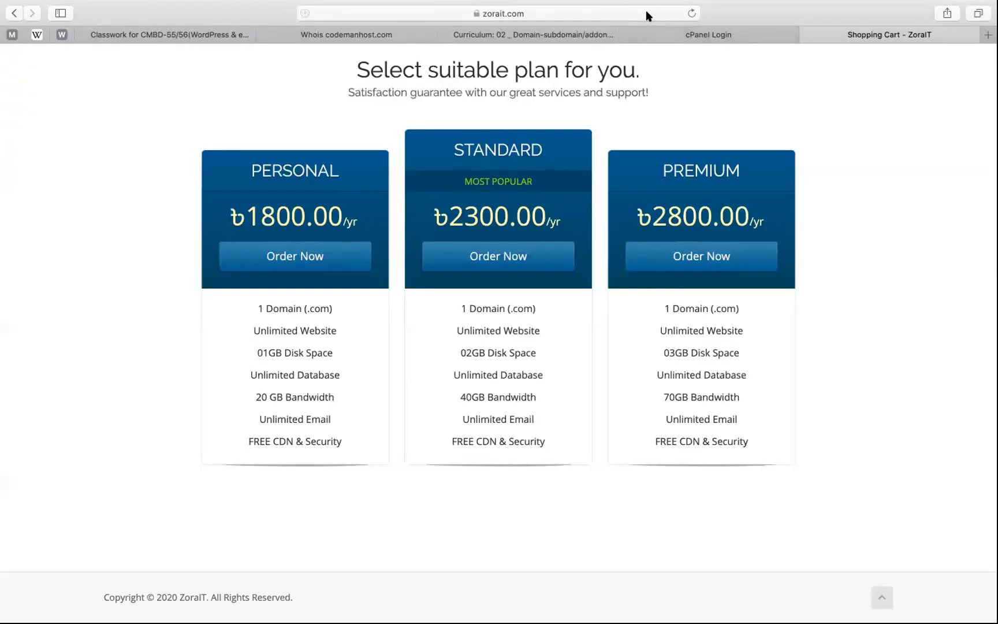
Step: Go to internetbs.net and sign in using the saved login details
{"action": "left_click", "coordinate": [646, 13]}
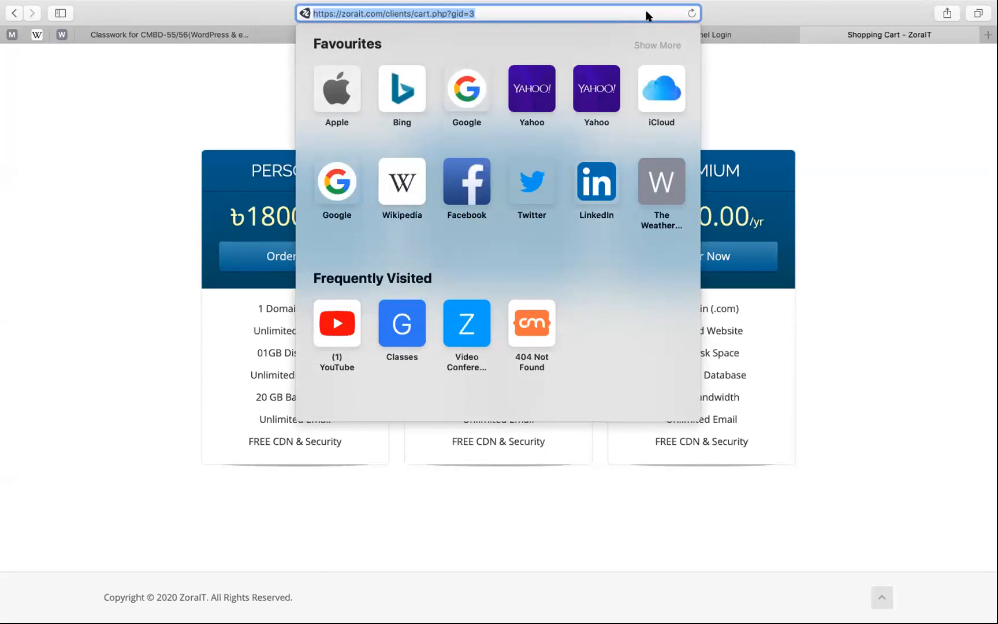
{"action": "type", "text": "internetbs.net"}
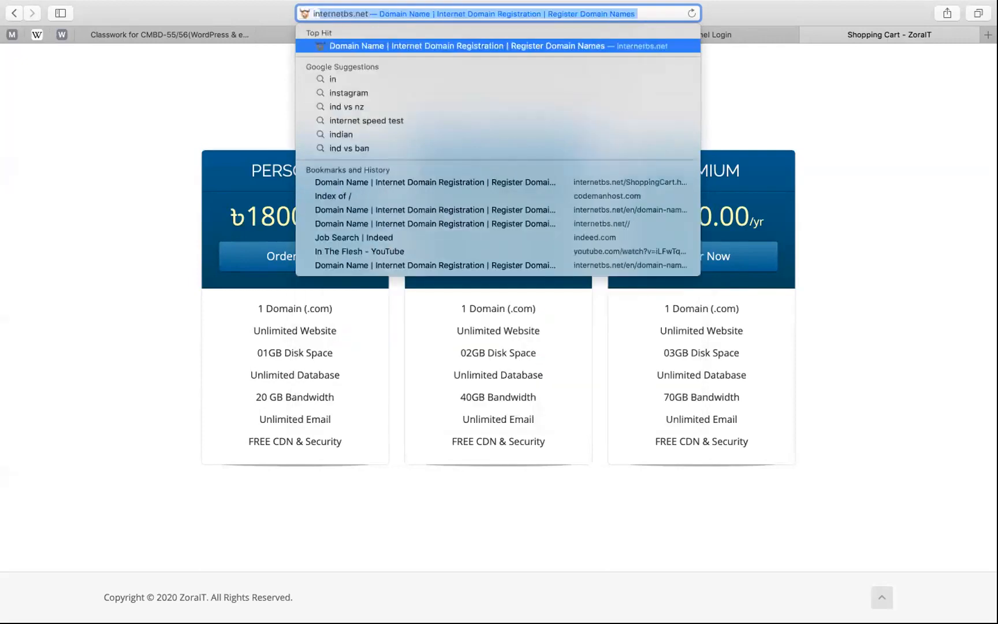
{"action": "key", "text": "Return"}
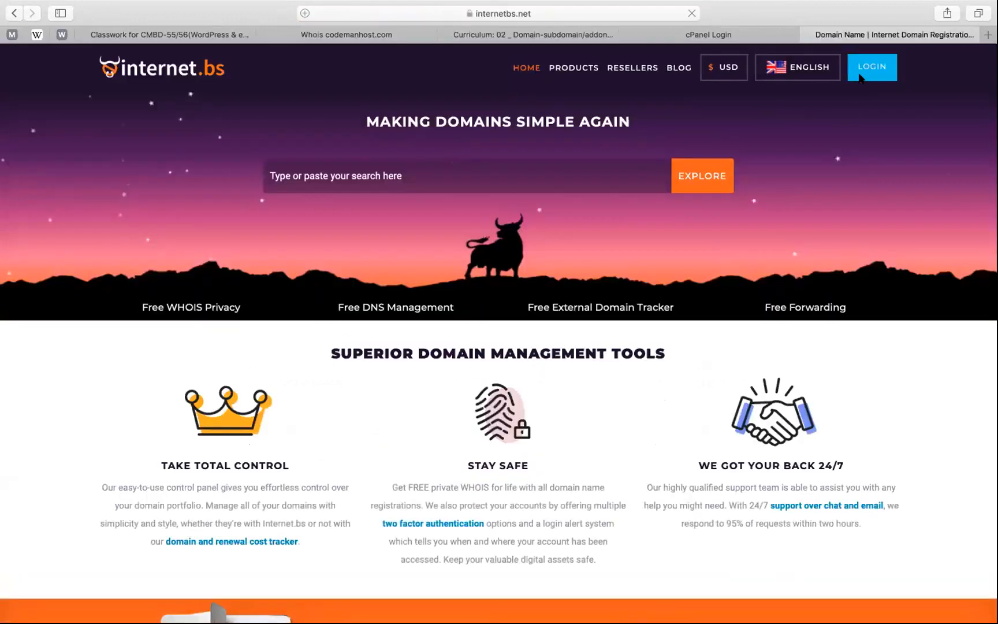
{"action": "left_click", "coordinate": [865, 76]}
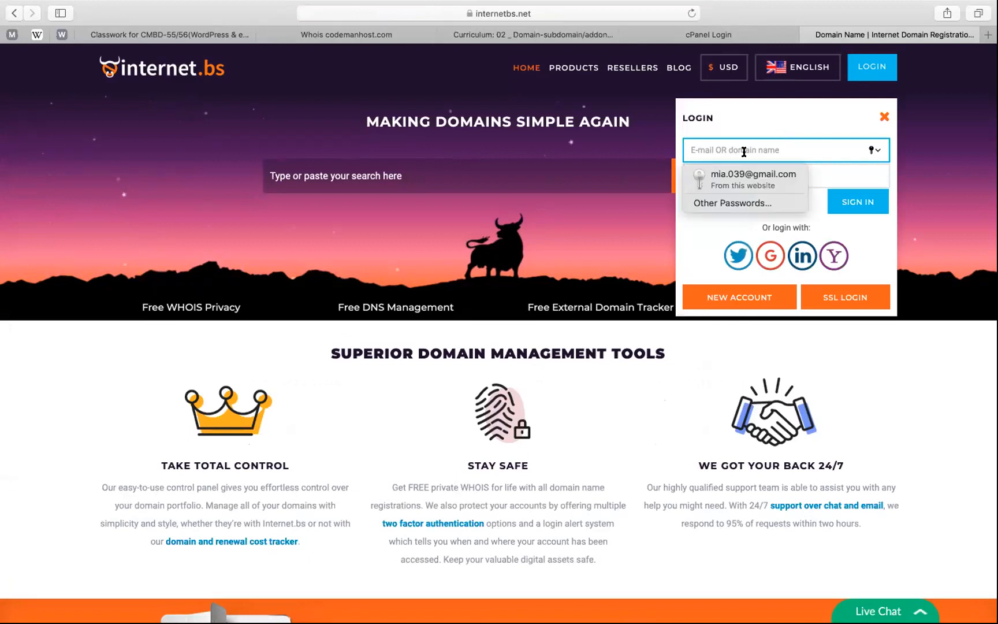
{"action": "left_click", "coordinate": [745, 176]}
{"action": "left_click", "coordinate": [863, 201]}
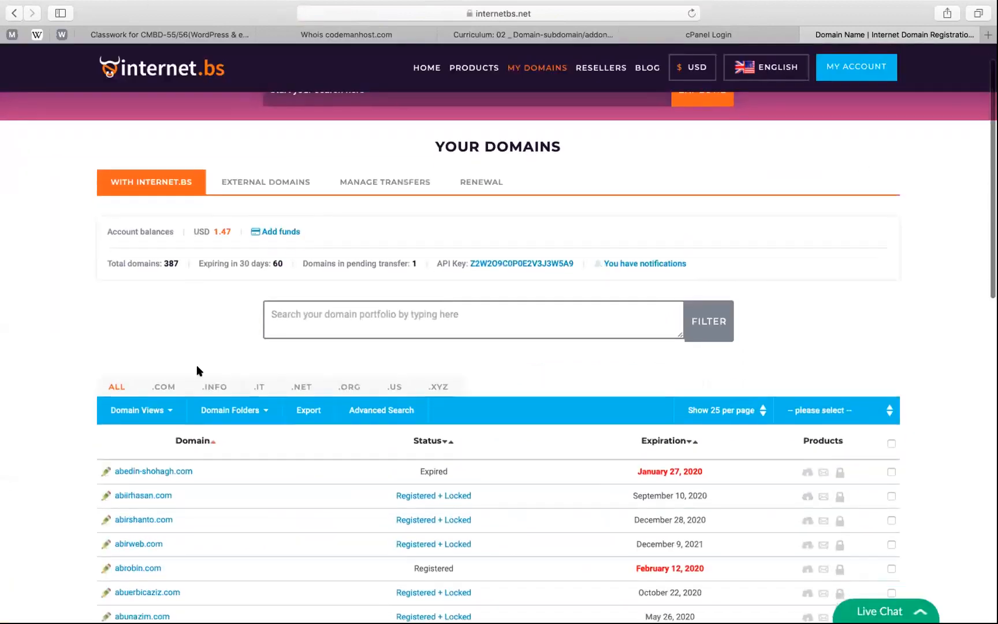
Step: Find ahmrashel.com in the My Domains list and open its management options
{"action": "scroll", "coordinate": [192, 376], "scroll_direction": "down", "scroll_amount": 5}
{"action": "scroll", "coordinate": [192, 376], "scroll_direction": "down", "scroll_amount": 8}
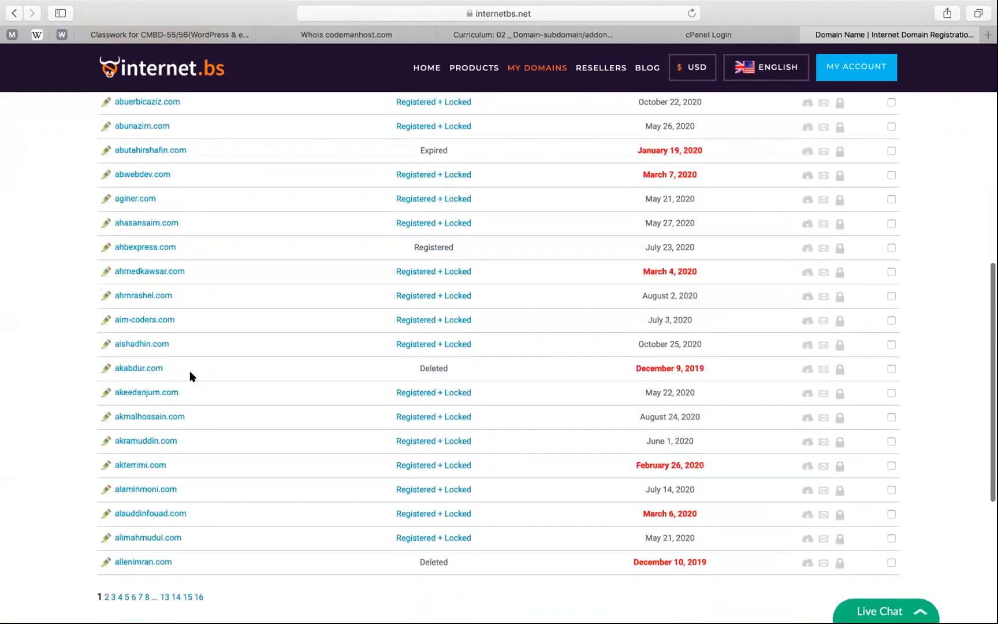
{"action": "scroll", "coordinate": [192, 376], "scroll_direction": "down", "scroll_amount": 5}
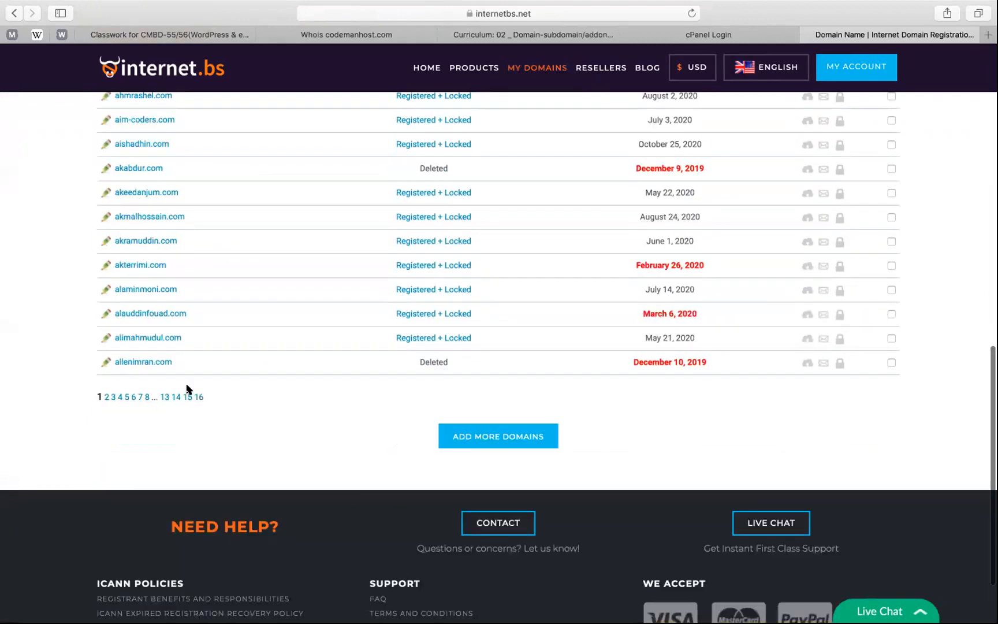
{"action": "scroll", "coordinate": [163, 337], "scroll_direction": "up", "scroll_amount": 4}
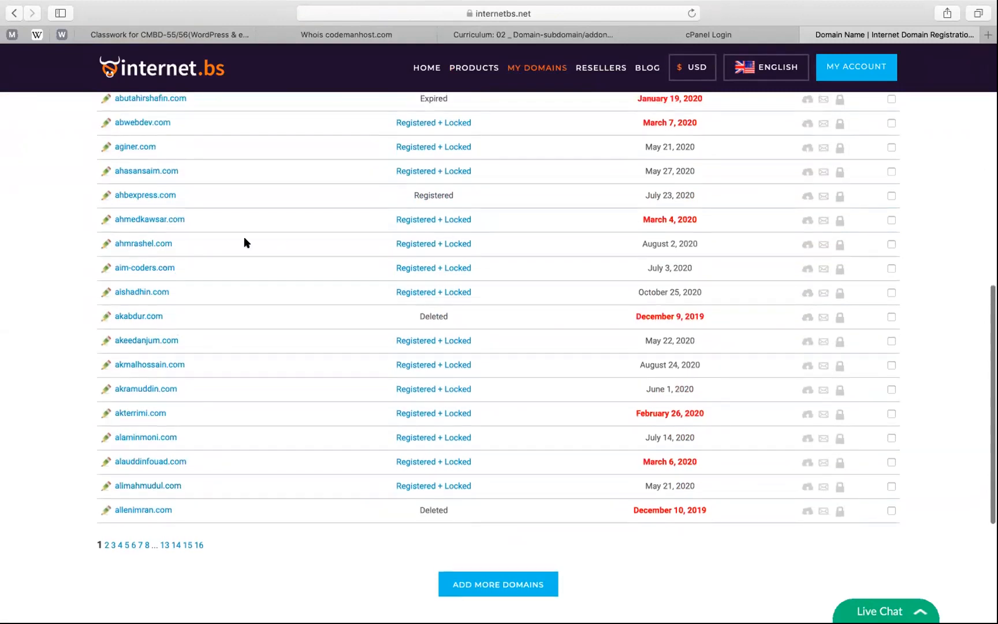
{"action": "left_click", "coordinate": [131, 245]}
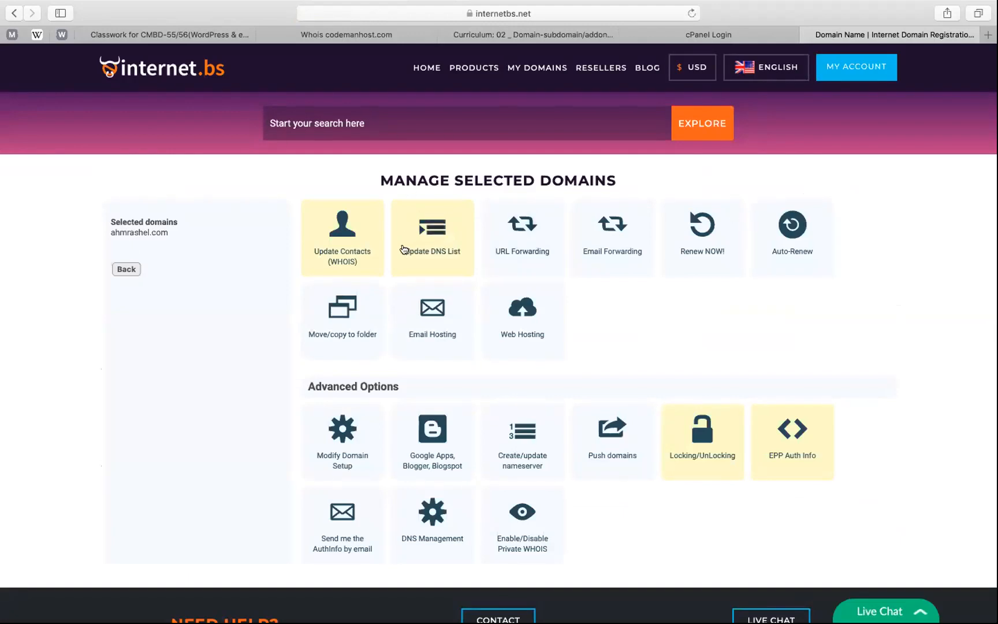
Step: Unlock ahmrashel.com from the Locking/UnLocking tile and select the domain name in the confirmed status
{"action": "scroll", "coordinate": [365, 301], "scroll_direction": "down", "scroll_amount": 1}
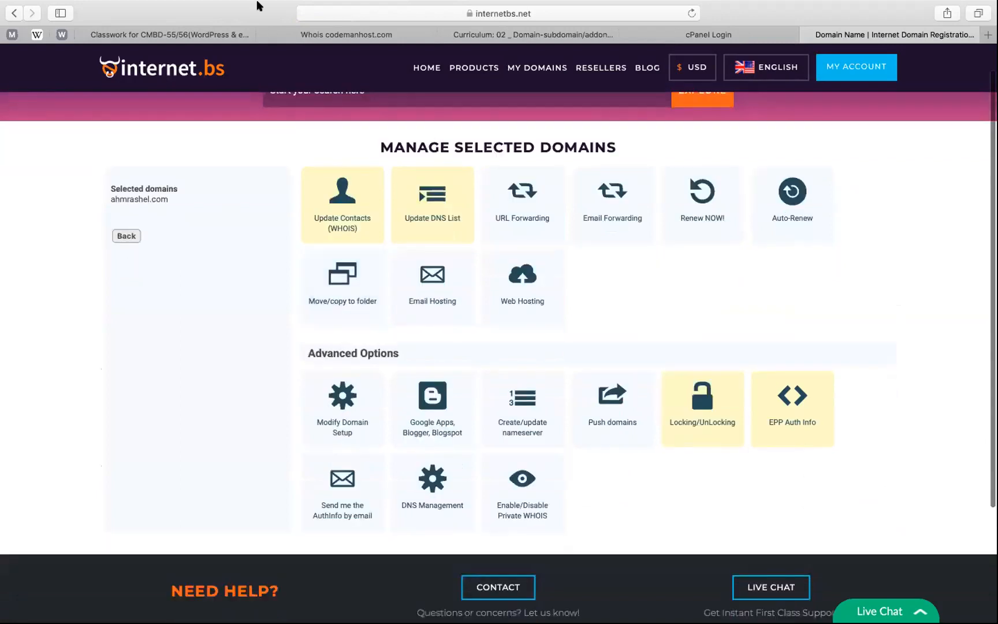
{"action": "mouse_move", "coordinate": [258, 4]}
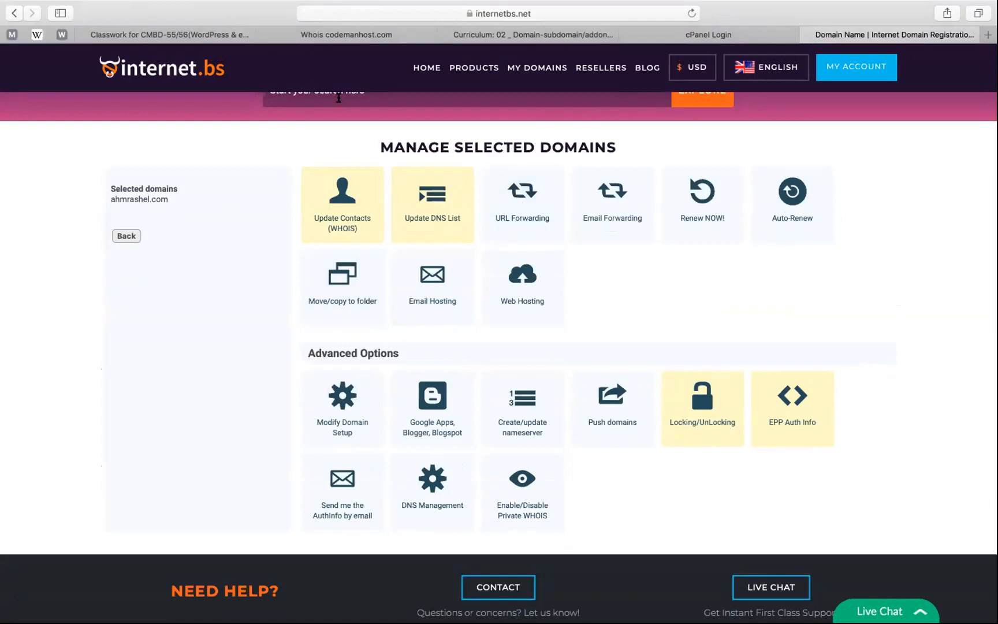
{"action": "mouse_move", "coordinate": [2, 442]}
{"action": "left_click", "coordinate": [709, 427]}
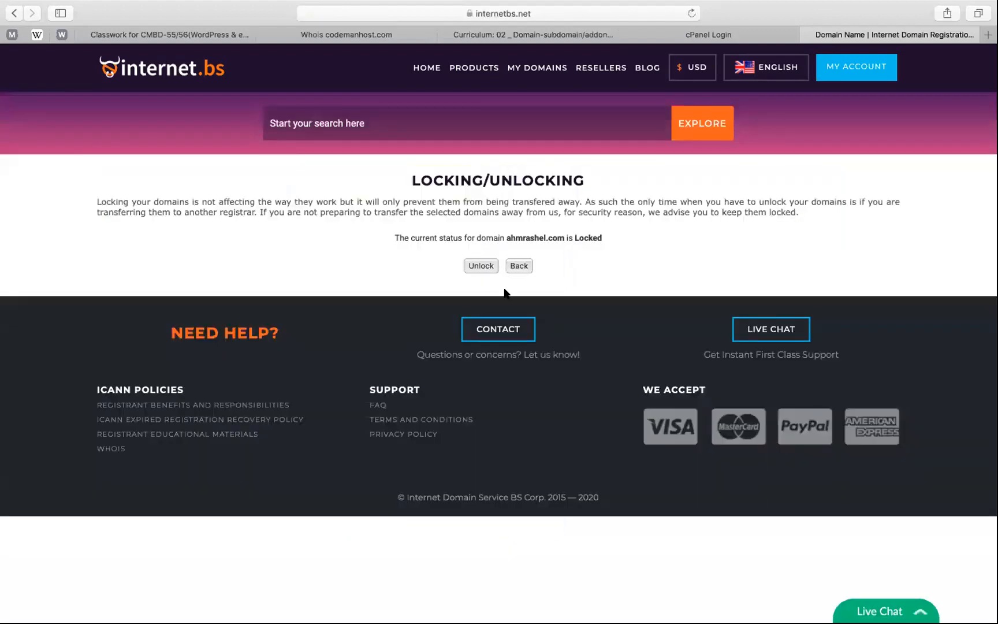
{"action": "left_click", "coordinate": [479, 266]}
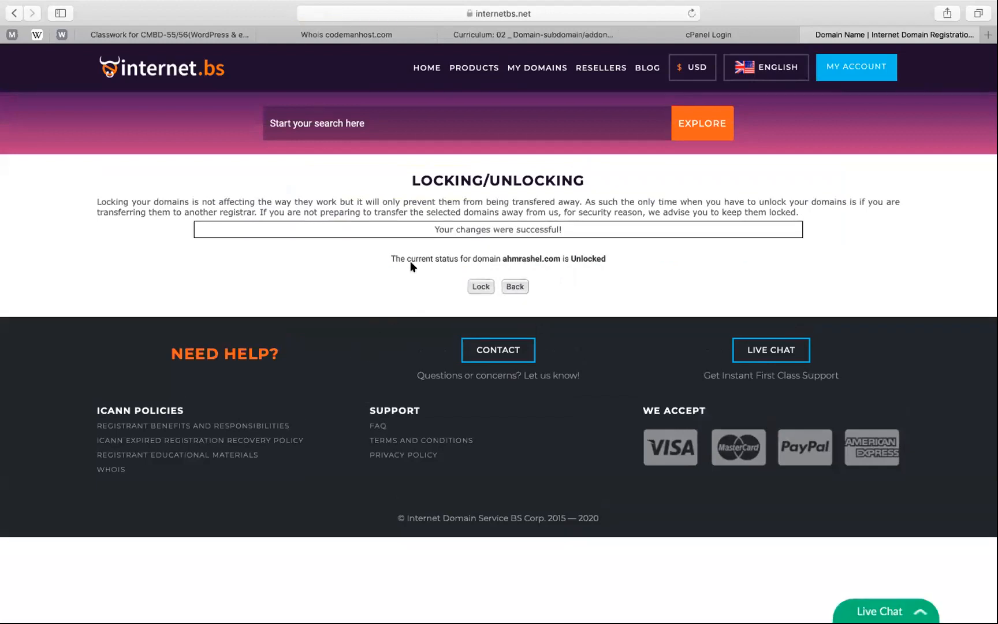
{"action": "double_click", "coordinate": [530, 258]}
Step: Open zorait.com in a new tab, then go back to the cPanel Login tab
{"action": "left_click", "coordinate": [985, 36]}
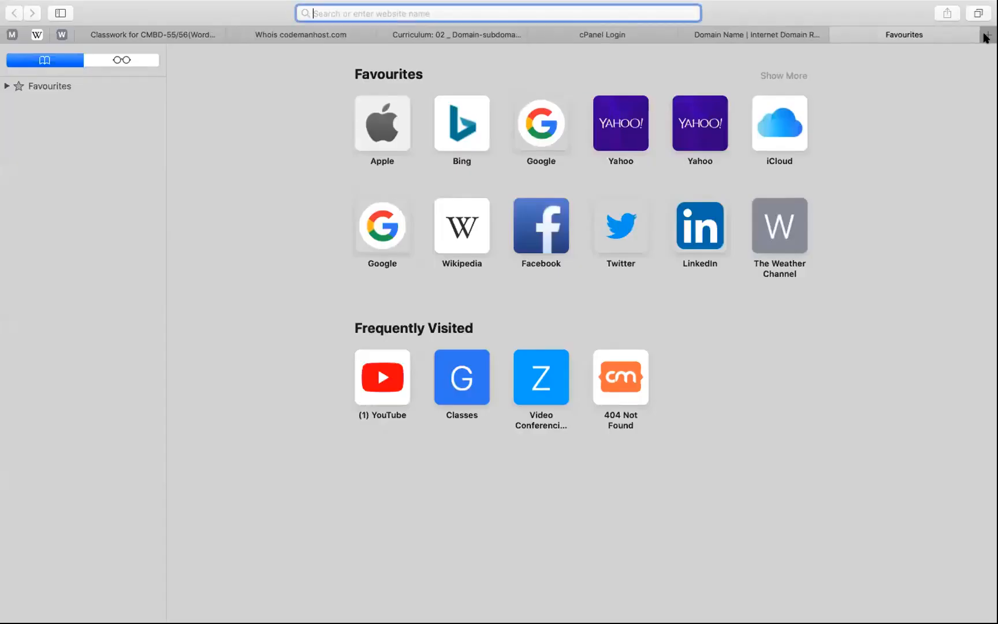
{"action": "type", "text": "zora"}
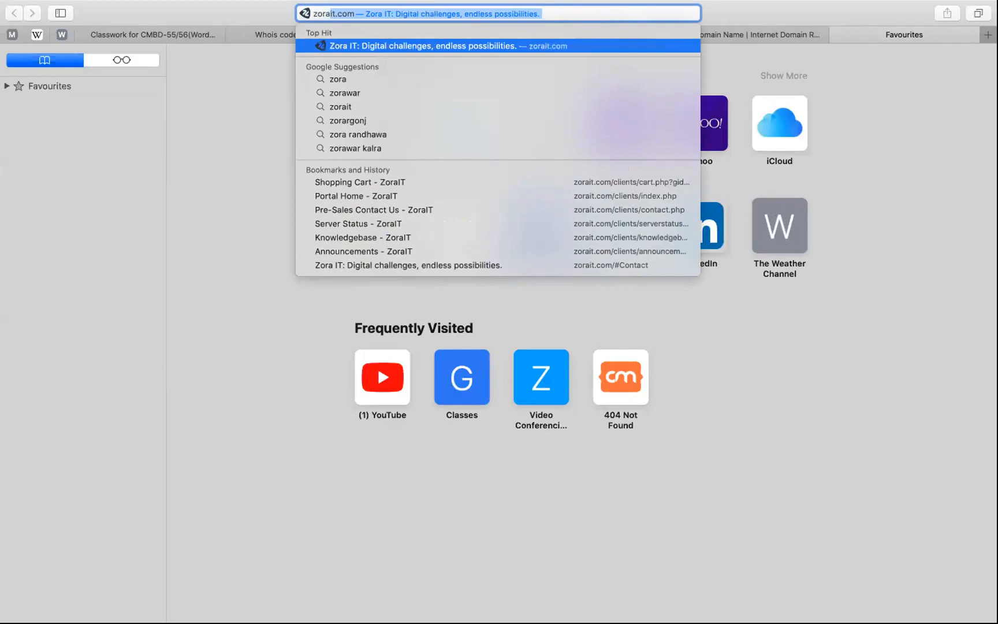
{"action": "key", "text": "Return"}
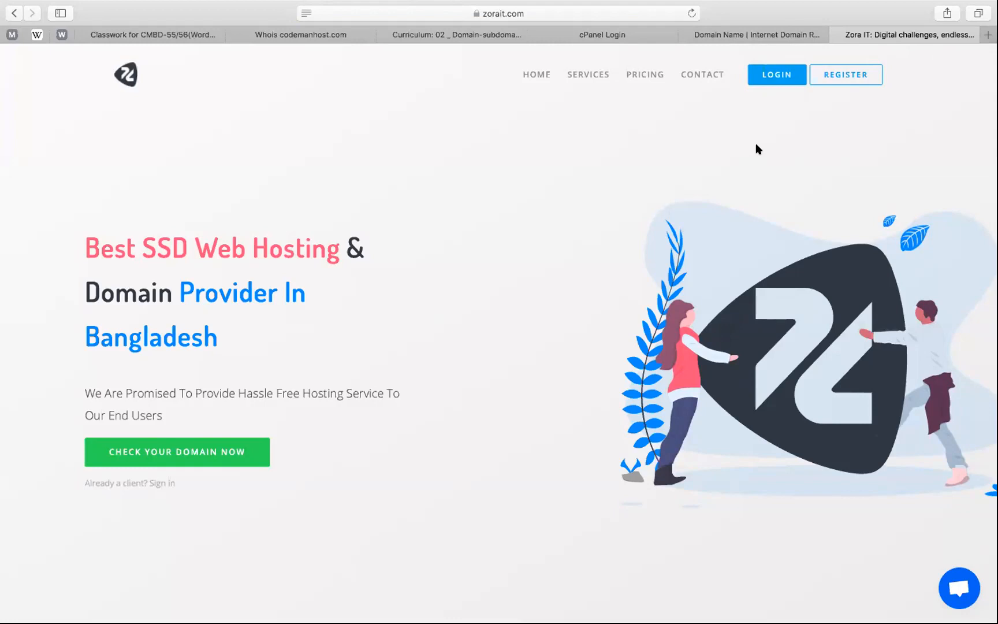
{"action": "left_click", "coordinate": [591, 36]}
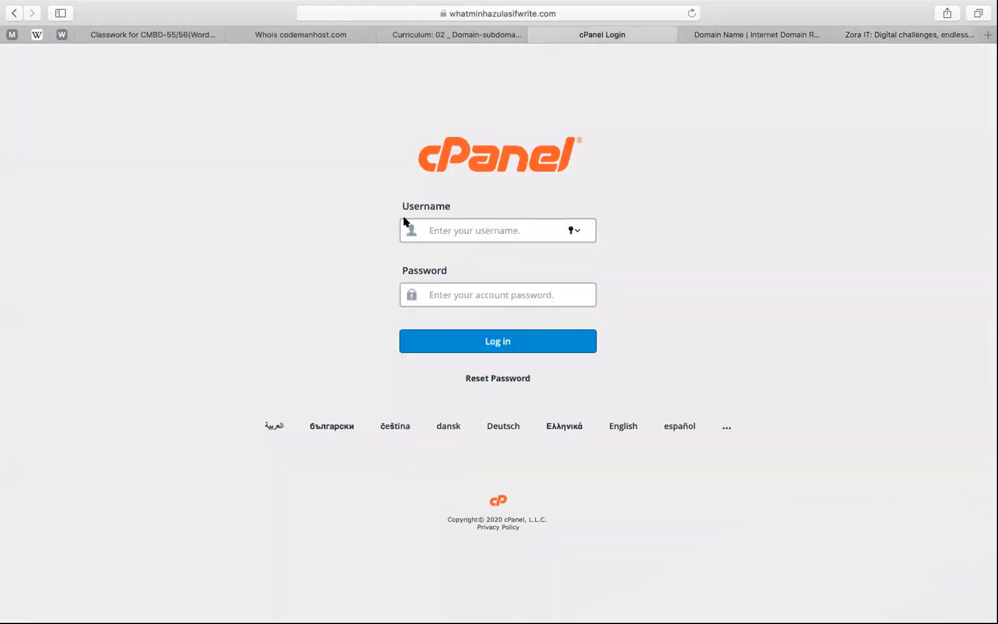
{"action": "left_click", "coordinate": [448, 287]}
{"action": "left_click", "coordinate": [271, 211]}
{"action": "double_click", "coordinate": [205, 194]}
{"action": "left_click", "coordinate": [233, 237]}
{"action": "left_click", "coordinate": [506, 231]}
{"action": "left_click", "coordinate": [479, 294]}
{"action": "mouse_move", "coordinate": [296, 6]}
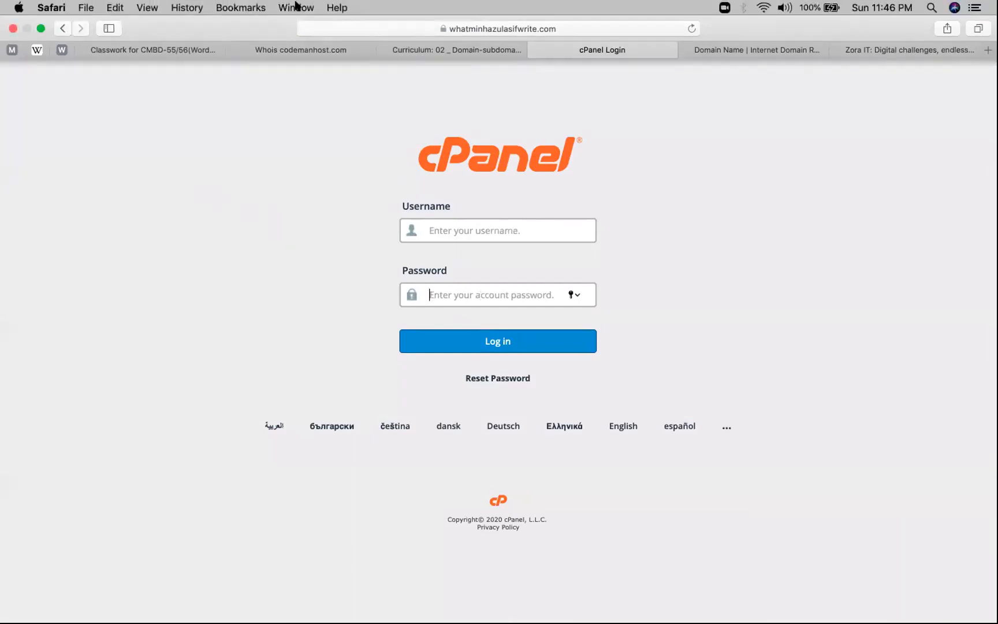
{"action": "left_click", "coordinate": [478, 45]}
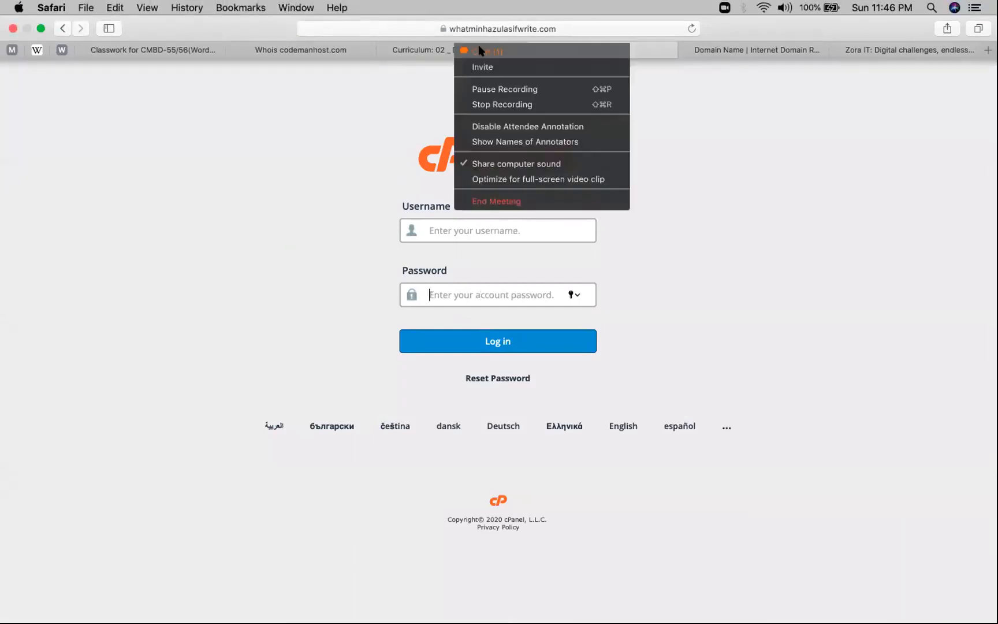
{"action": "left_click", "coordinate": [479, 49]}
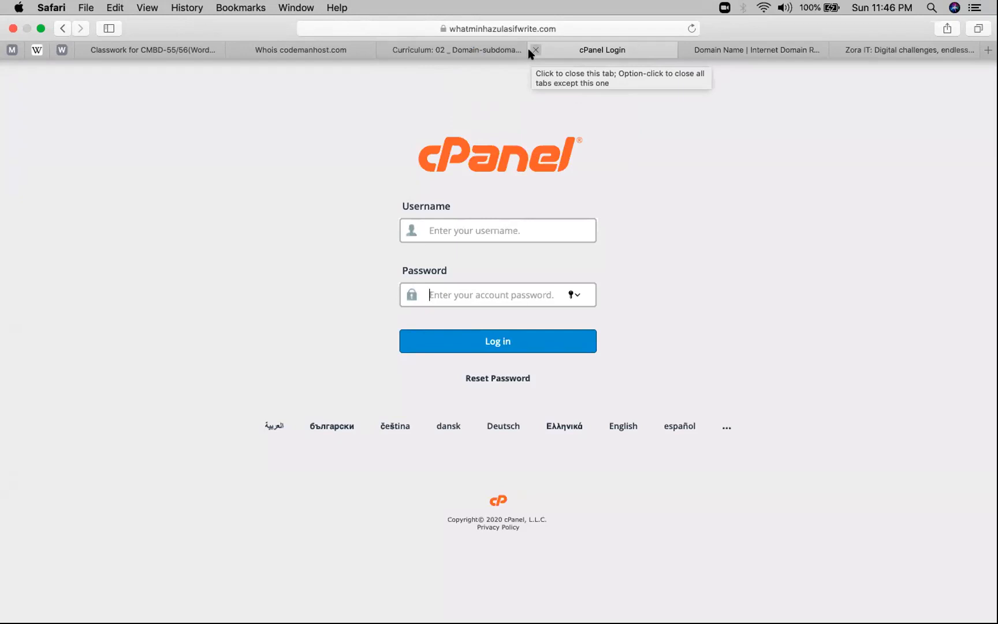
{"action": "left_click", "coordinate": [571, 28]}
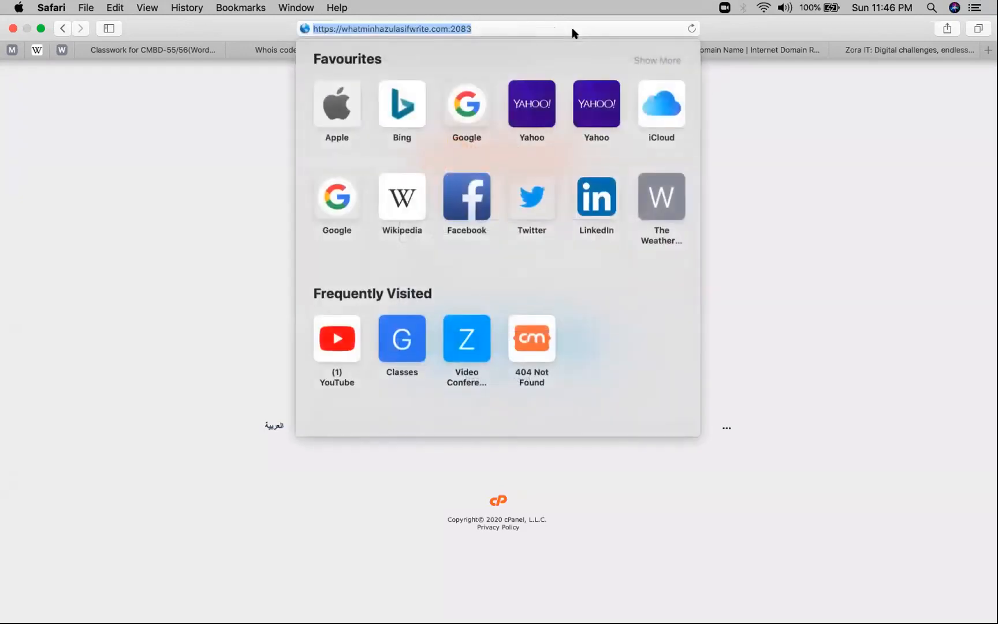
{"action": "key", "text": "Right"}
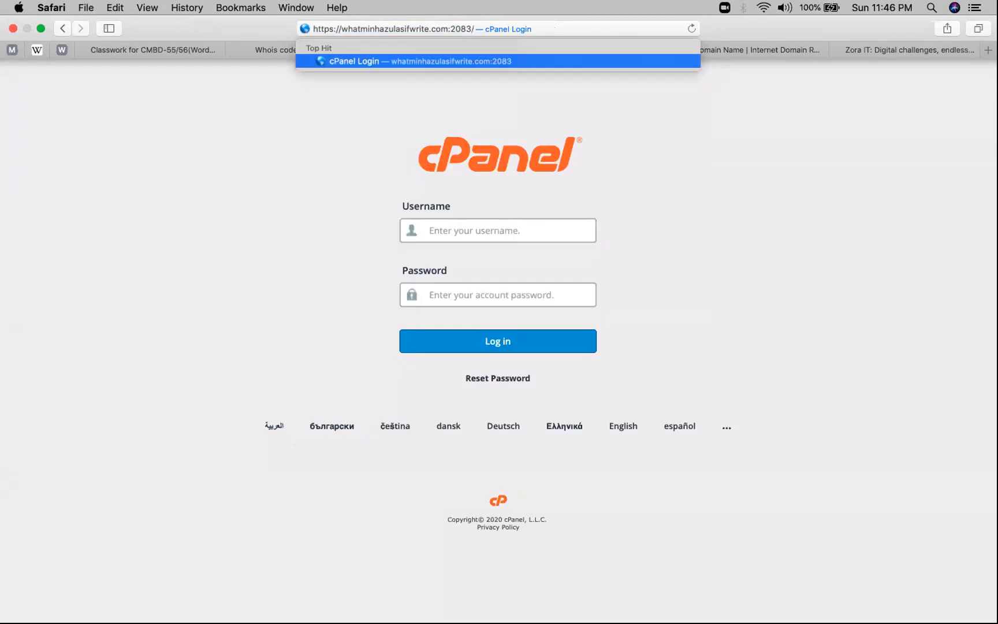
{"action": "key", "text": "Return"}
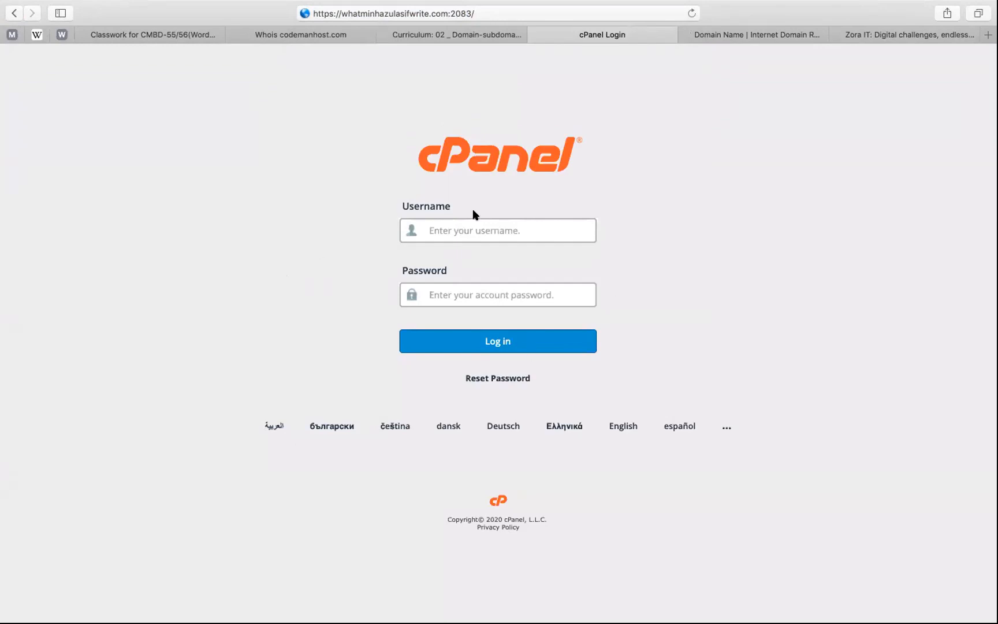
{"action": "left_click", "coordinate": [481, 230]}
{"action": "left_click", "coordinate": [754, 87]}
Step: Log in to the Zora IT client area with the saved autofilled e-mail and password
{"action": "left_click", "coordinate": [866, 38]}
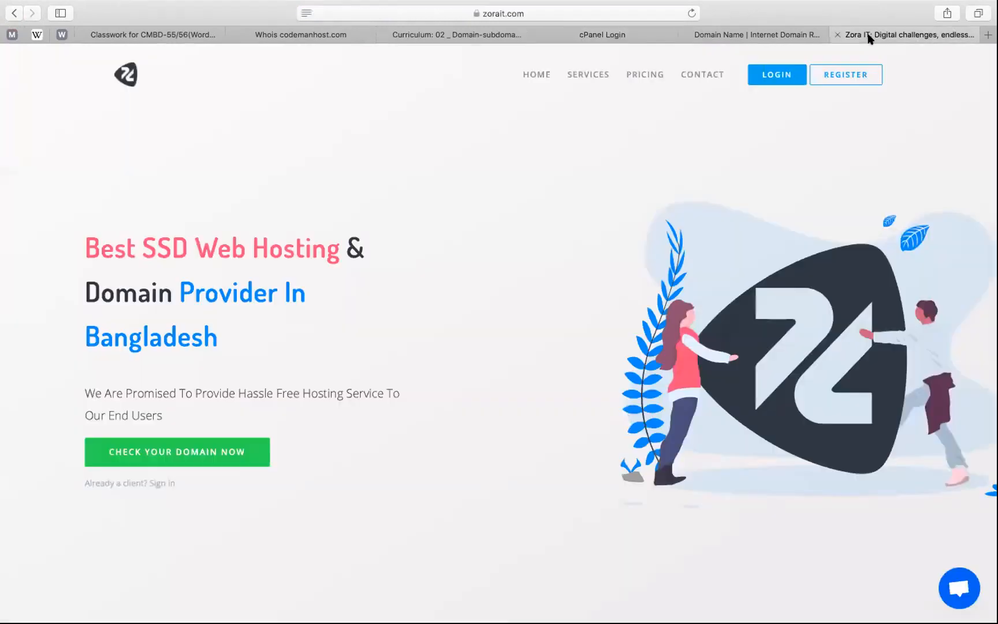
{"action": "left_click", "coordinate": [761, 80]}
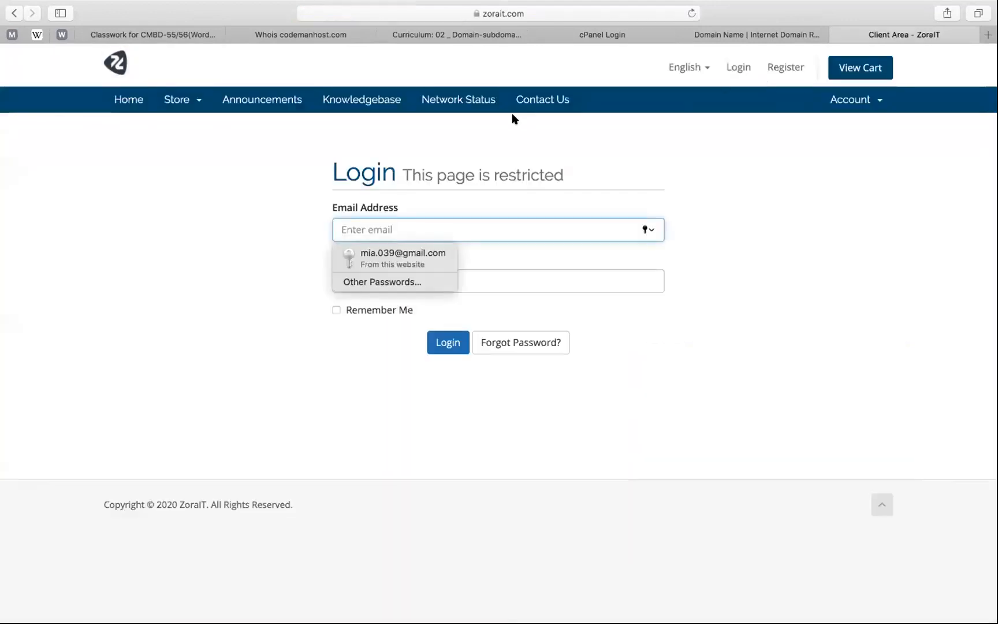
{"action": "left_click", "coordinate": [398, 254]}
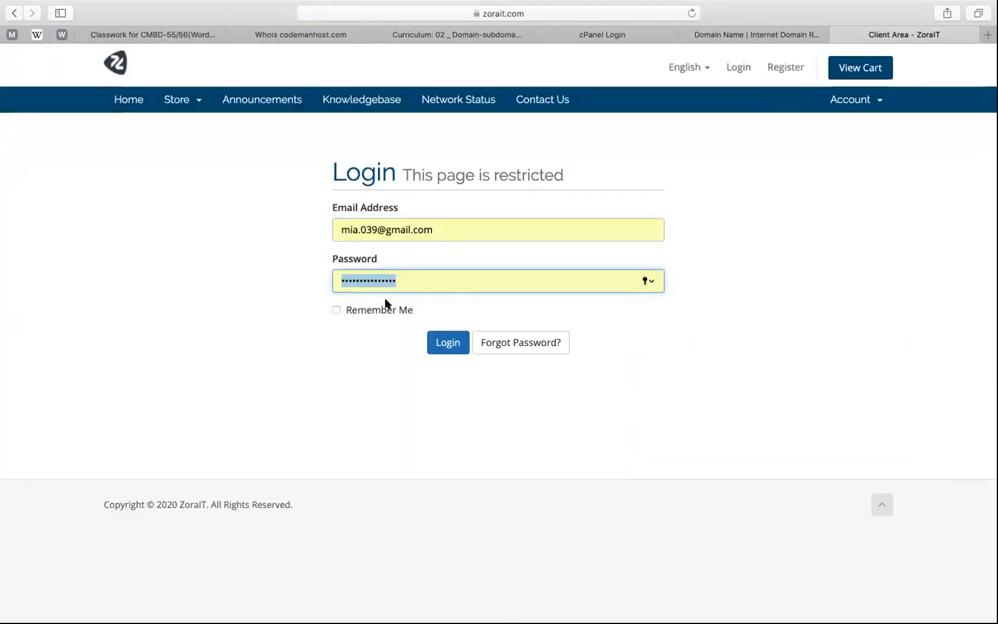
{"action": "left_click", "coordinate": [440, 341]}
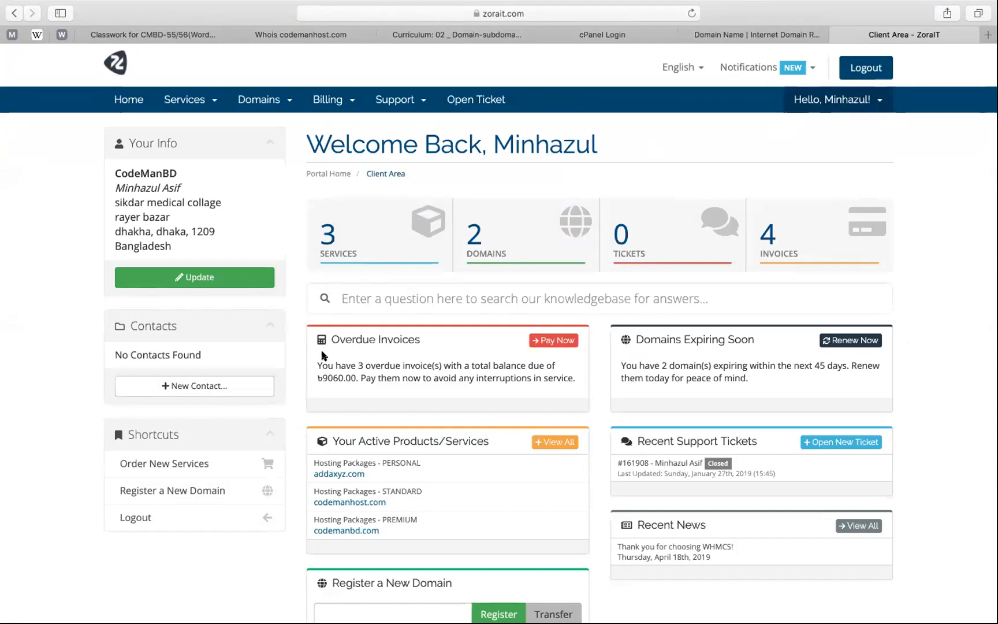
Step: Open the STANDARD codemanhost.com package details and review its usage, 183 M of 2048 M disk used
{"action": "left_click", "coordinate": [368, 245]}
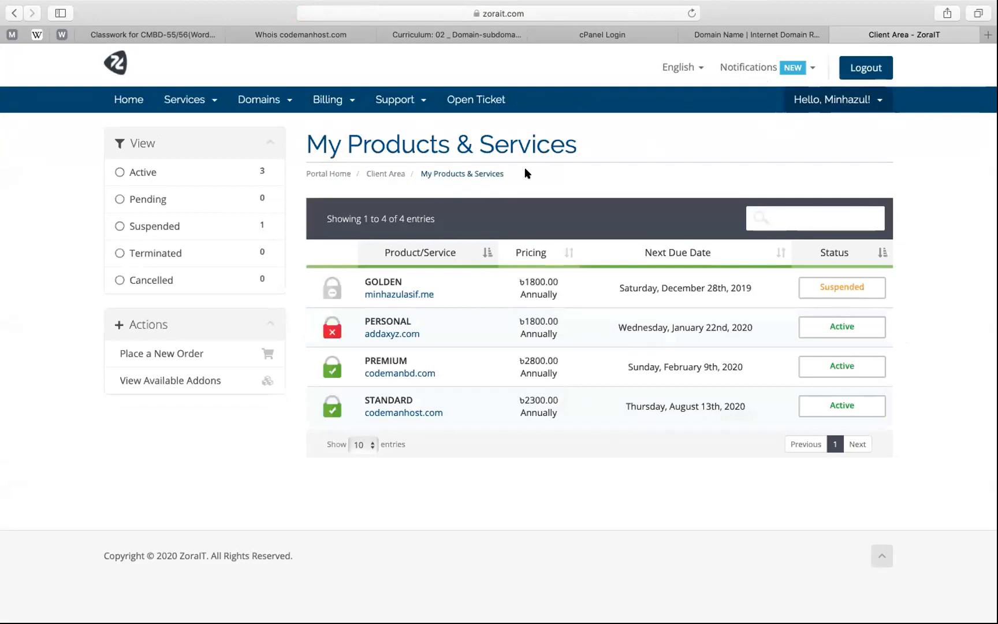
{"action": "left_click", "coordinate": [486, 411]}
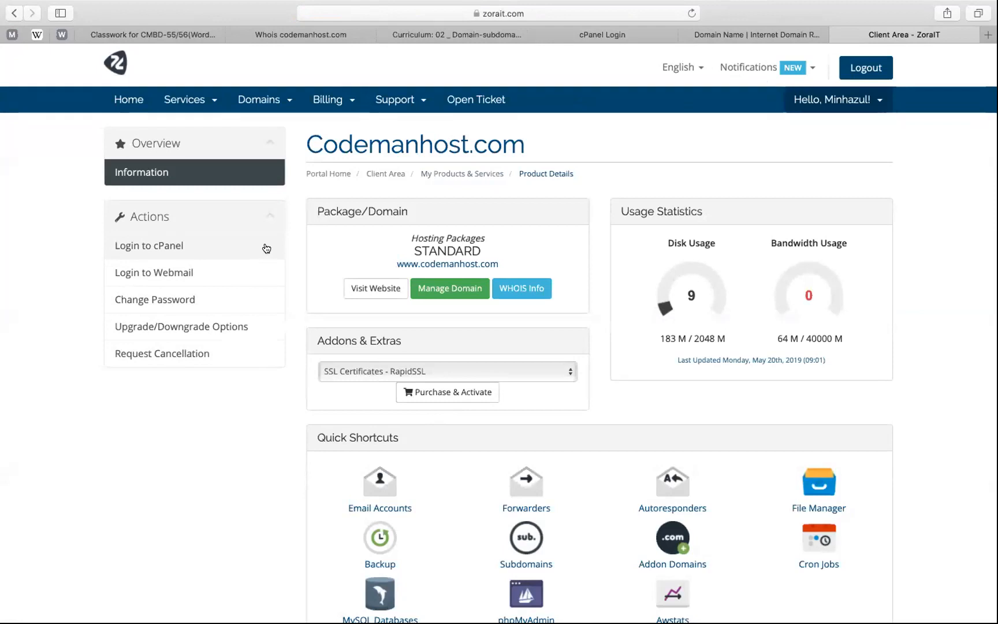
{"action": "scroll", "coordinate": [179, 473], "scroll_direction": "down", "scroll_amount": 5}
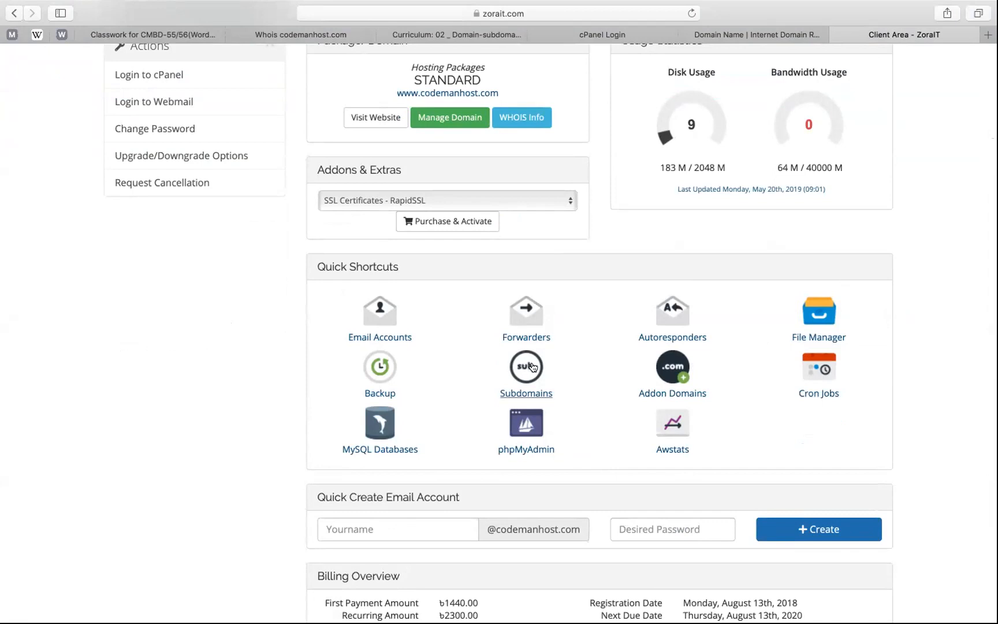
{"action": "scroll", "coordinate": [405, 404], "scroll_direction": "up", "scroll_amount": 1}
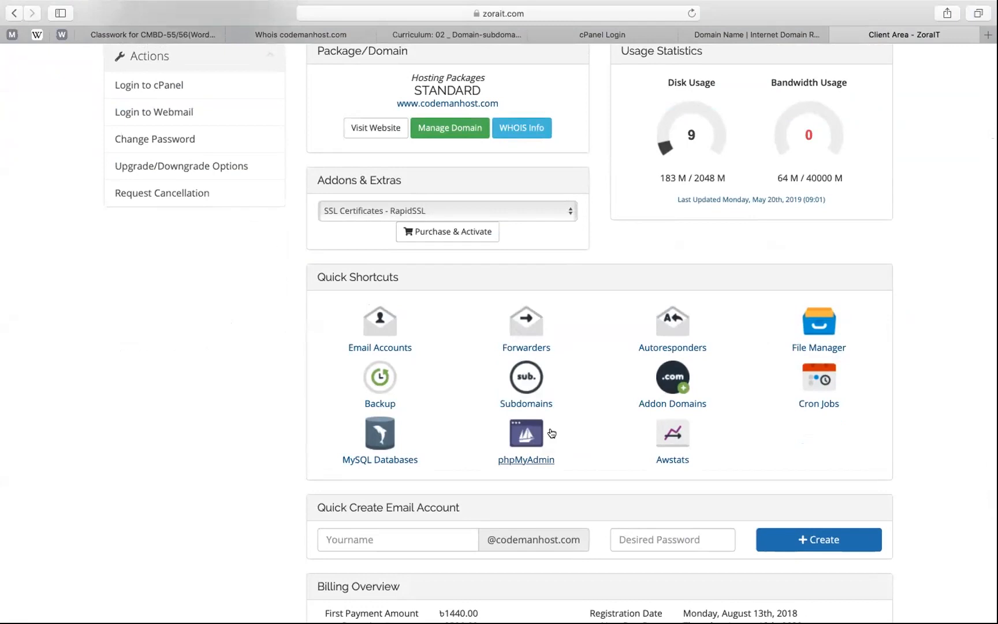
{"action": "scroll", "coordinate": [556, 433], "scroll_direction": "down", "scroll_amount": 2}
{"action": "scroll", "coordinate": [552, 435], "scroll_direction": "down", "scroll_amount": 3}
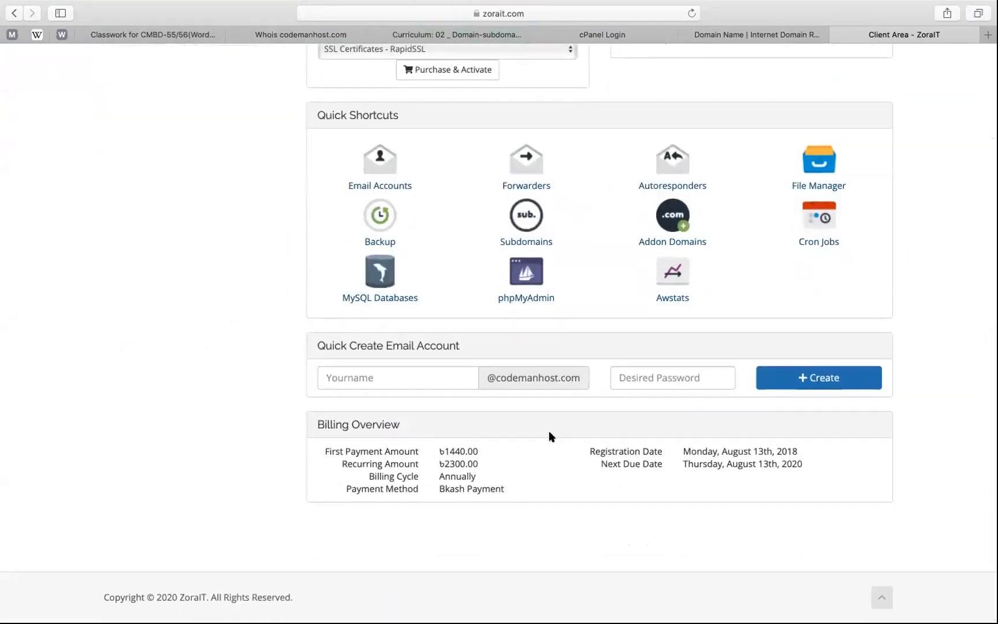
{"action": "scroll", "coordinate": [316, 443], "scroll_direction": "up", "scroll_amount": 10}
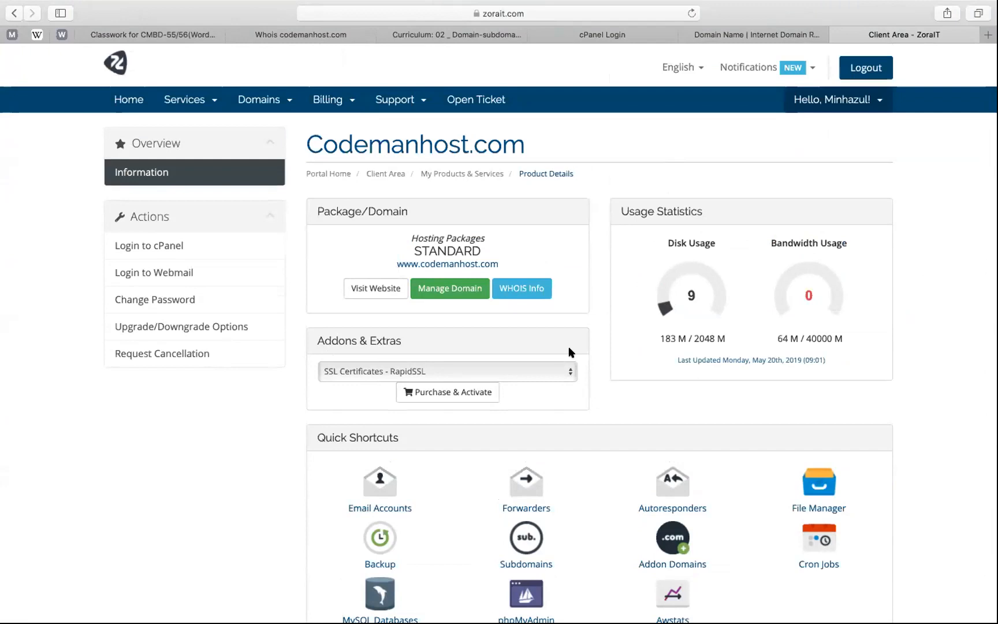
{"action": "scroll", "coordinate": [569, 357], "scroll_direction": "down", "scroll_amount": 2}
{"action": "scroll", "coordinate": [191, 483], "scroll_direction": "up", "scroll_amount": 2}
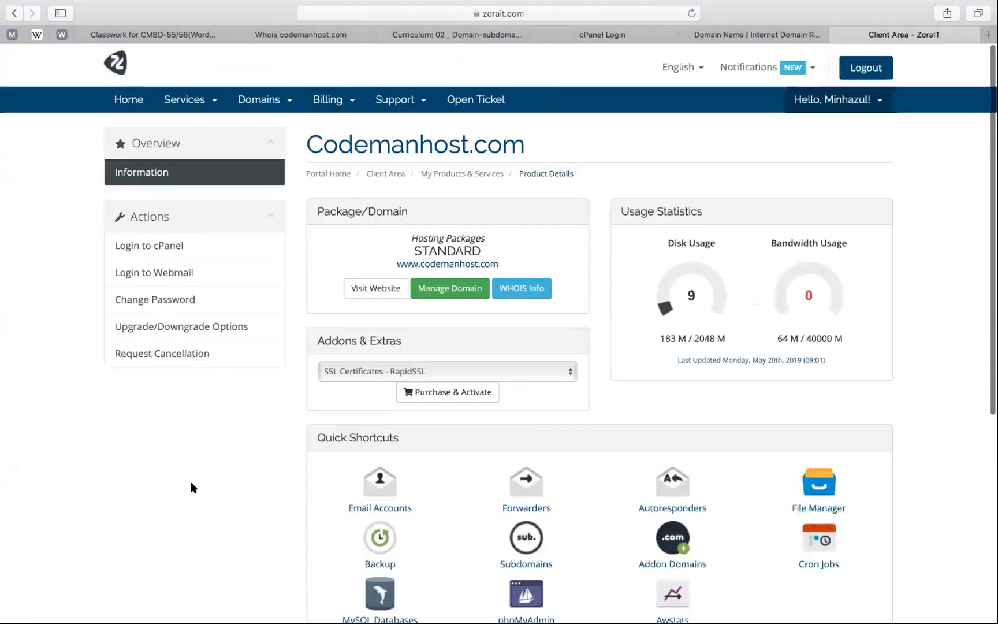
{"action": "left_click", "coordinate": [566, 8]}
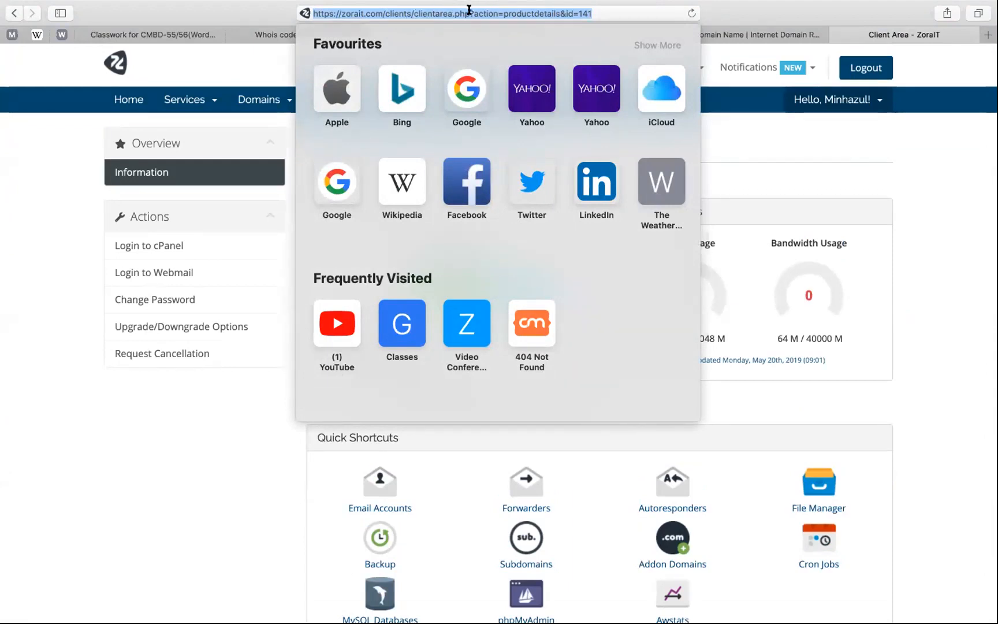
{"action": "left_click", "coordinate": [126, 537]}
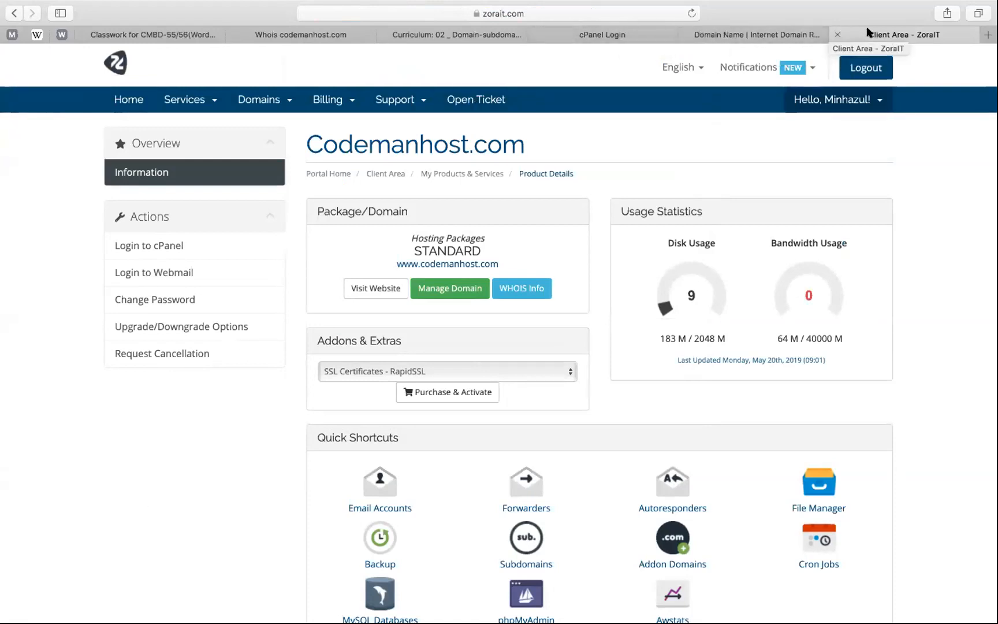
Step: Run a domain search for 'namaz' from the Internet.bs homepage
{"action": "left_click", "coordinate": [771, 35]}
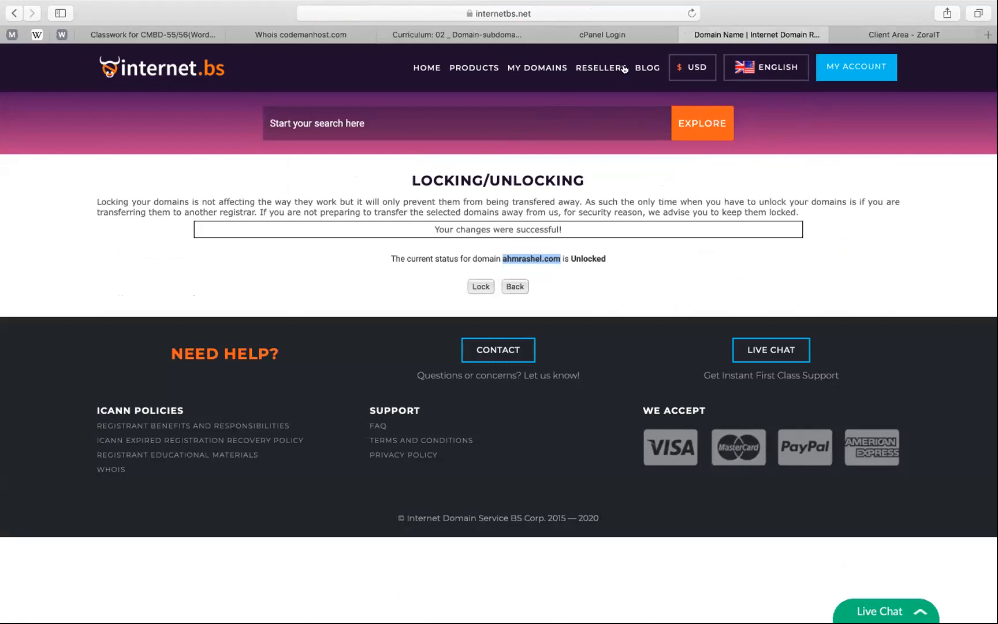
{"action": "left_click", "coordinate": [414, 71]}
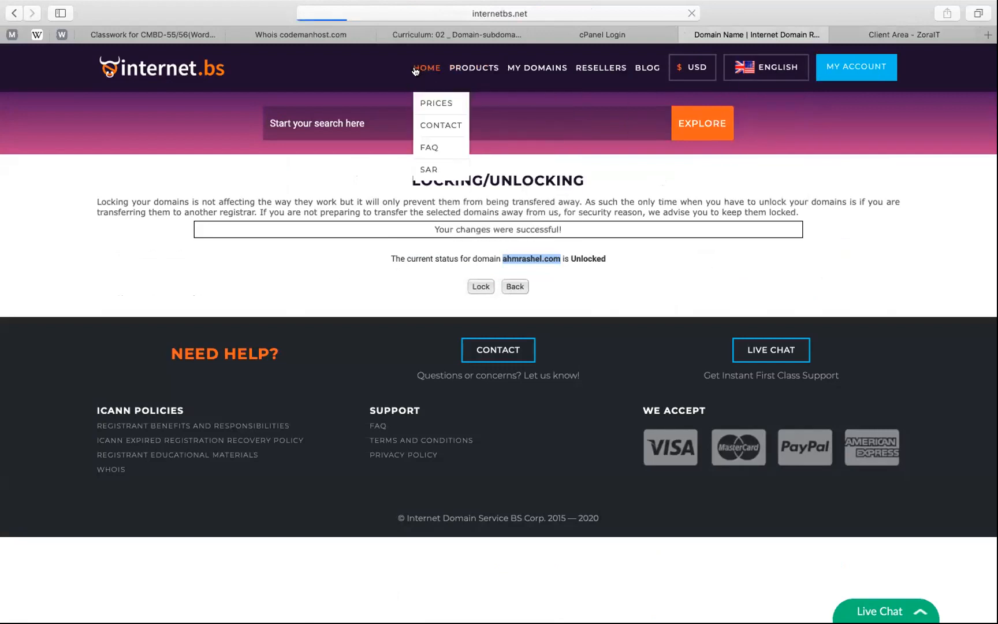
{"action": "left_click", "coordinate": [319, 176]}
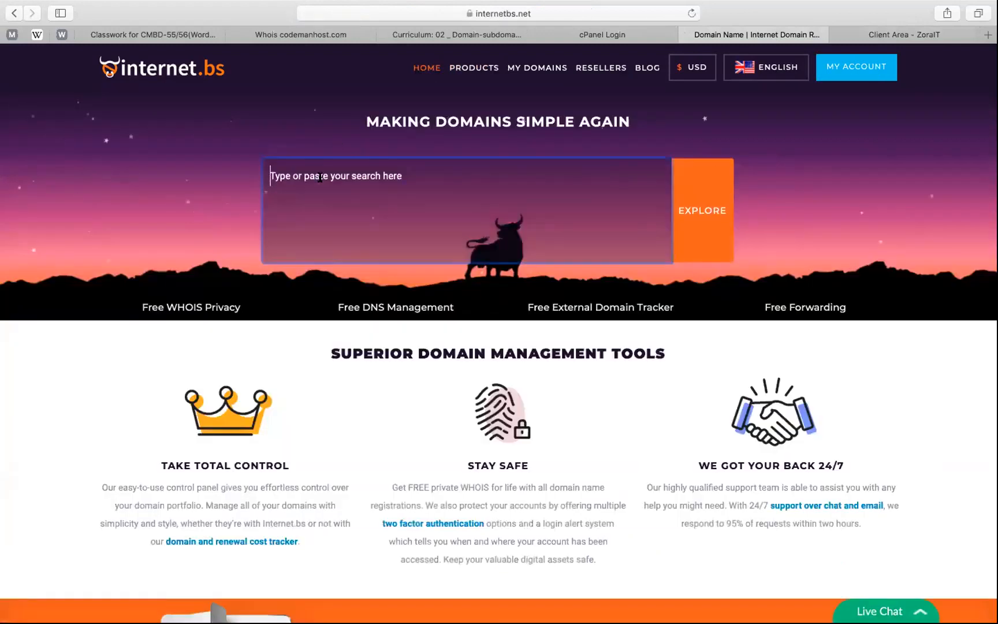
{"action": "type", "text": "m"}
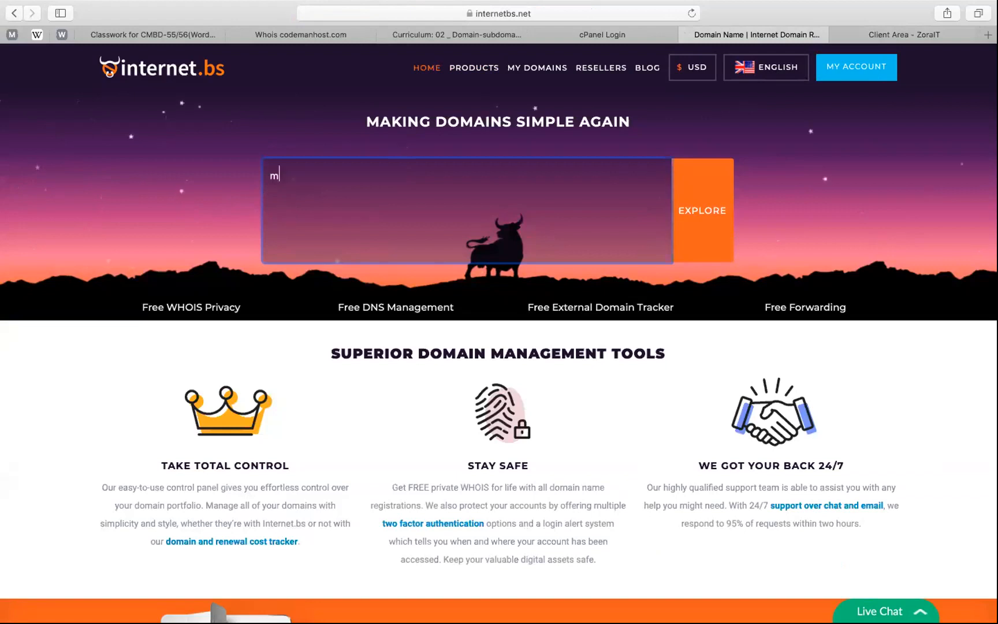
{"action": "type", "text": "inhefkwehdj.com"}
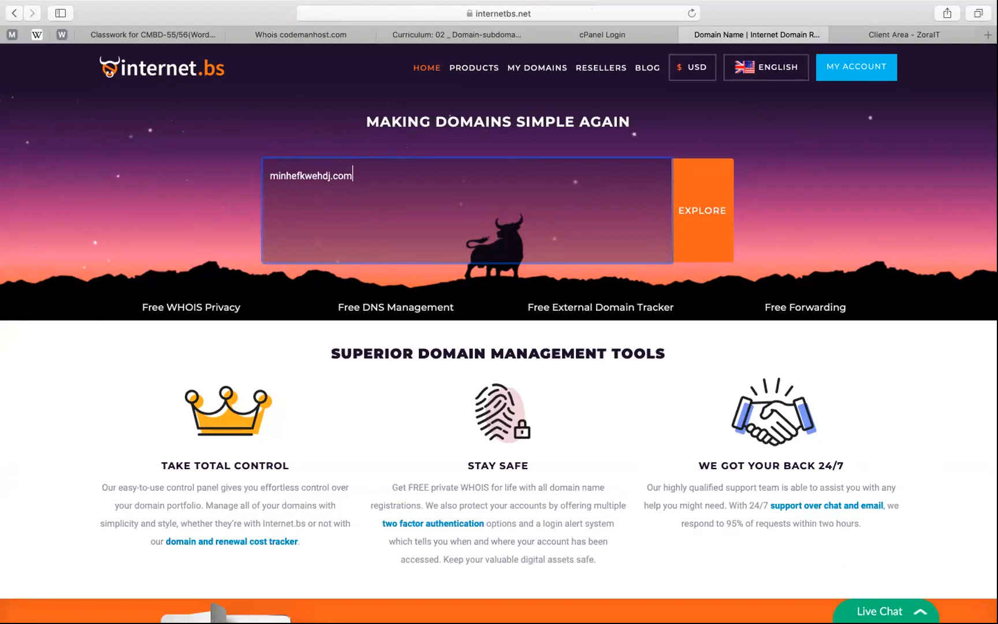
{"action": "key", "text": "super+a"}
{"action": "type", "text": "namaz"}
{"action": "left_click", "coordinate": [717, 231]}
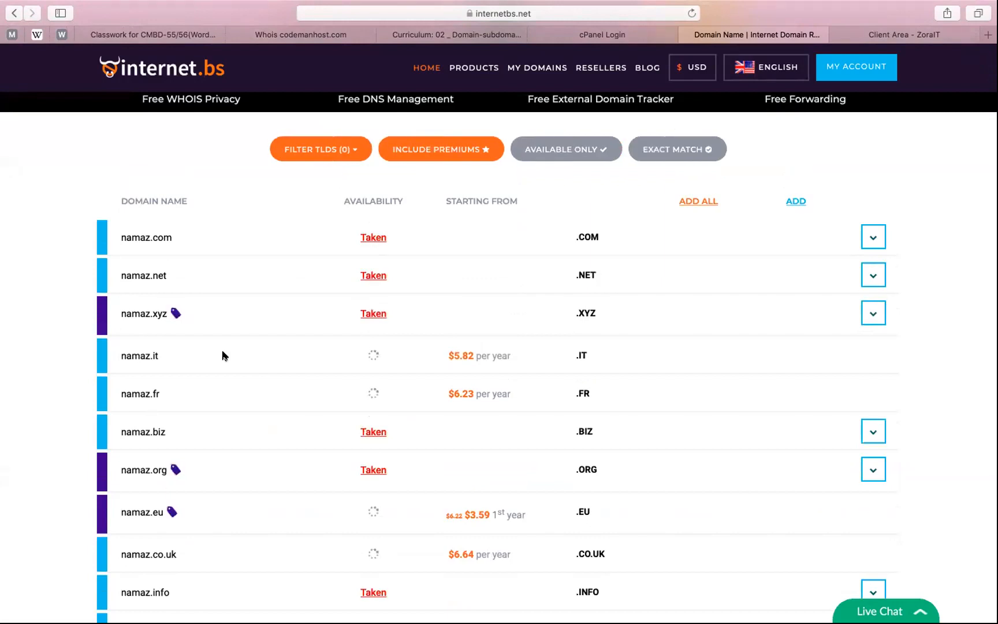
Step: Scroll the results: .it, .ai, .io, .asia and .ch available; .com and .net taken
{"action": "scroll", "coordinate": [223, 355], "scroll_direction": "down", "scroll_amount": 5}
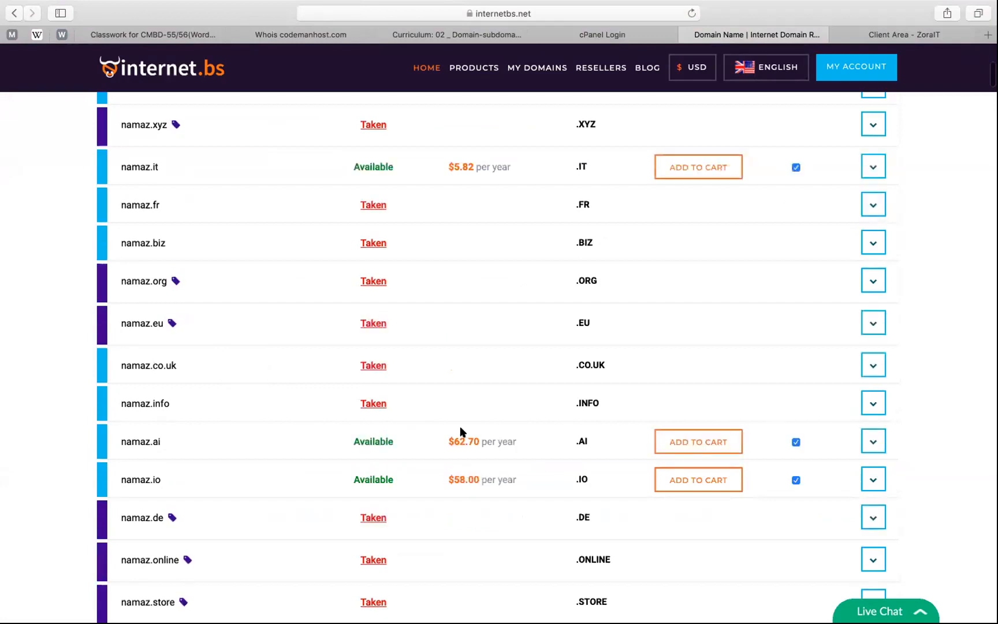
{"action": "scroll", "coordinate": [457, 439], "scroll_direction": "up", "scroll_amount": 1}
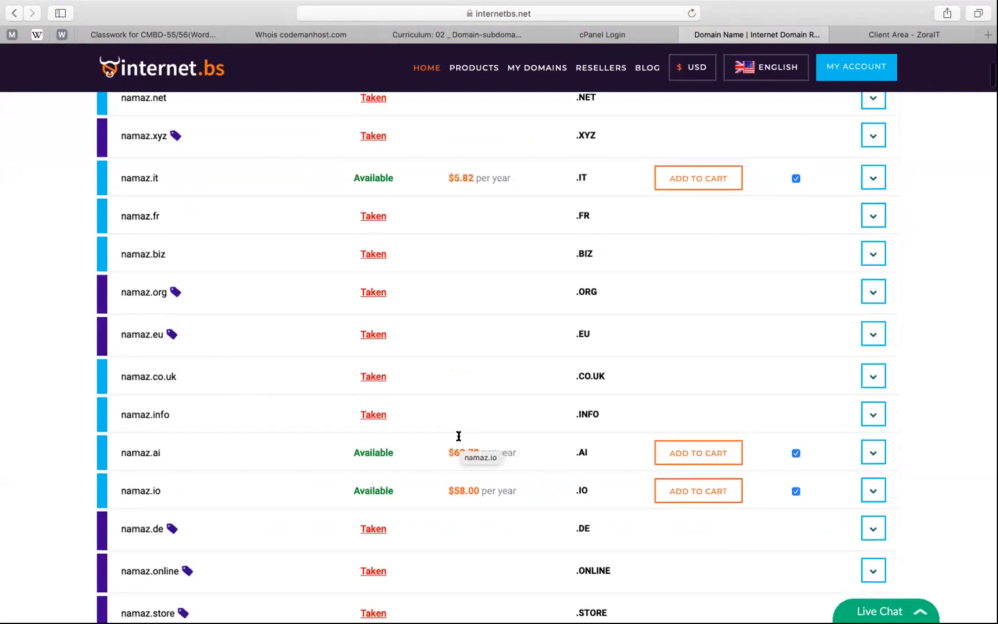
{"action": "scroll", "coordinate": [458, 436], "scroll_direction": "down", "scroll_amount": 5}
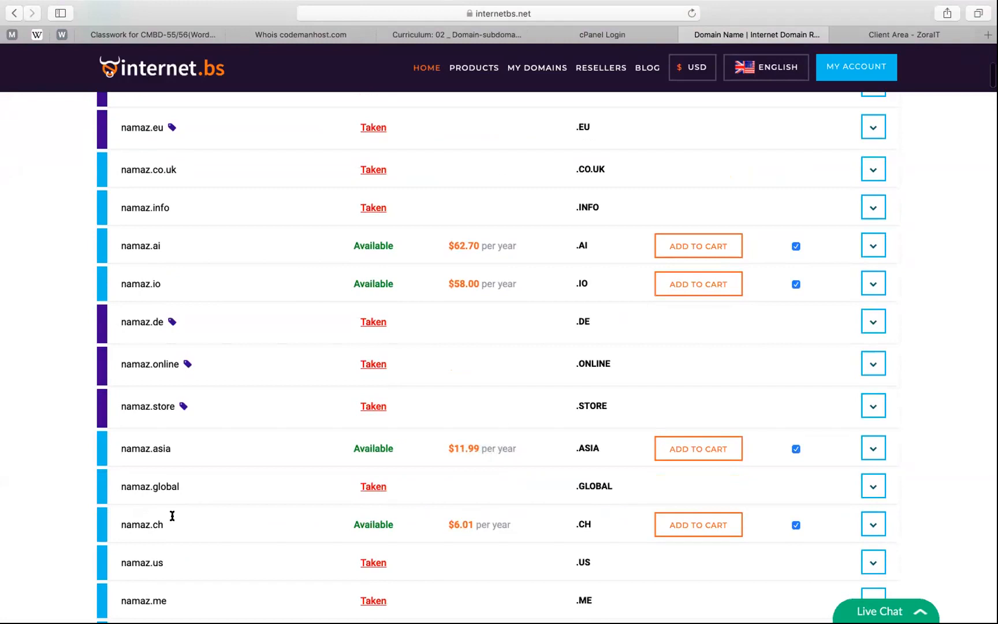
{"action": "scroll", "coordinate": [506, 425], "scroll_direction": "up", "scroll_amount": 15}
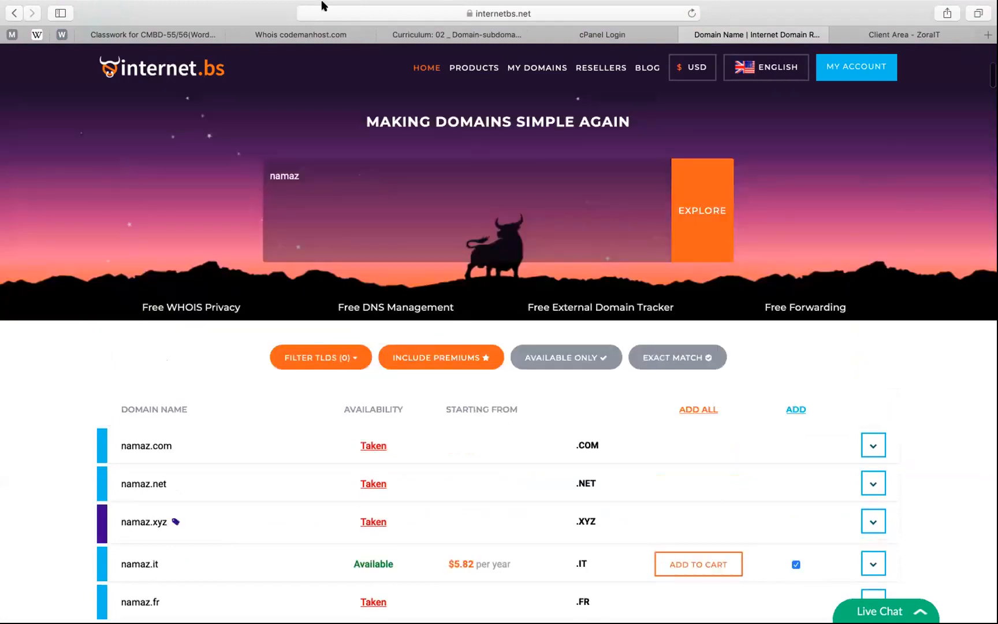
{"action": "mouse_move", "coordinate": [321, 1]}
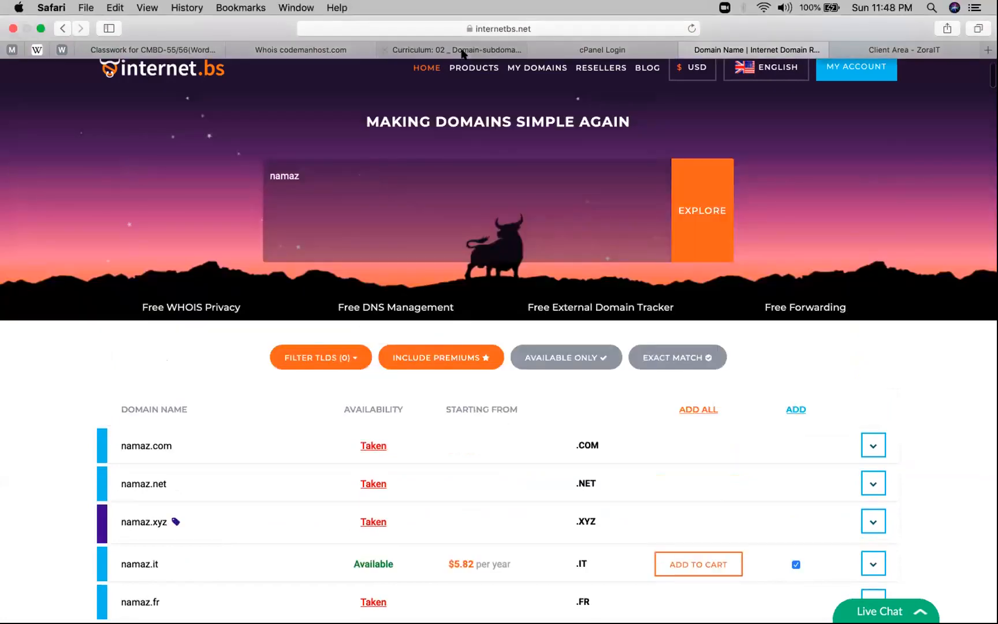
{"action": "left_click", "coordinate": [462, 50]}
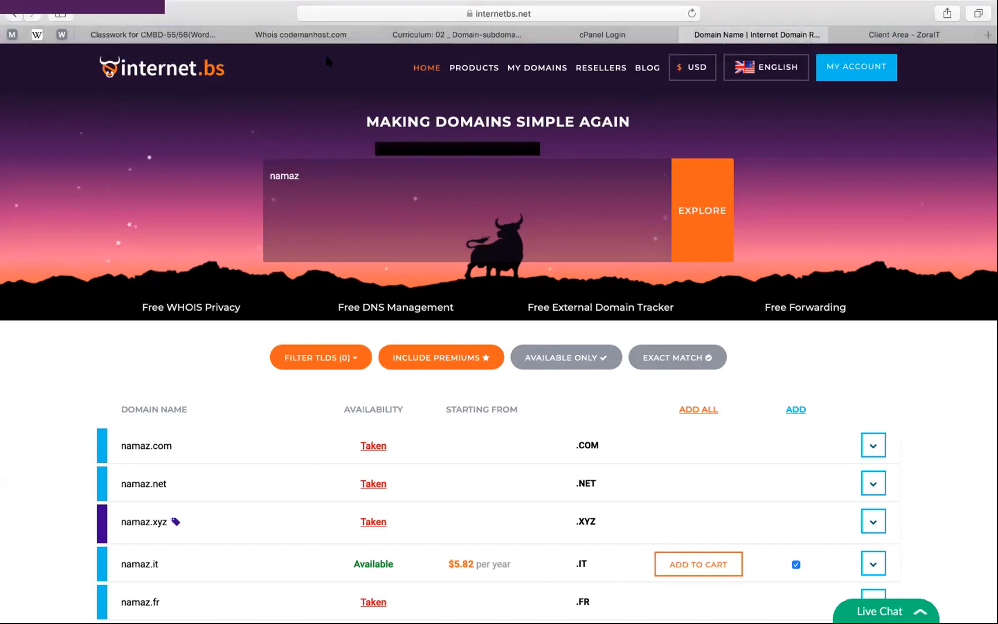
{"action": "mouse_move", "coordinate": [760, 4]}
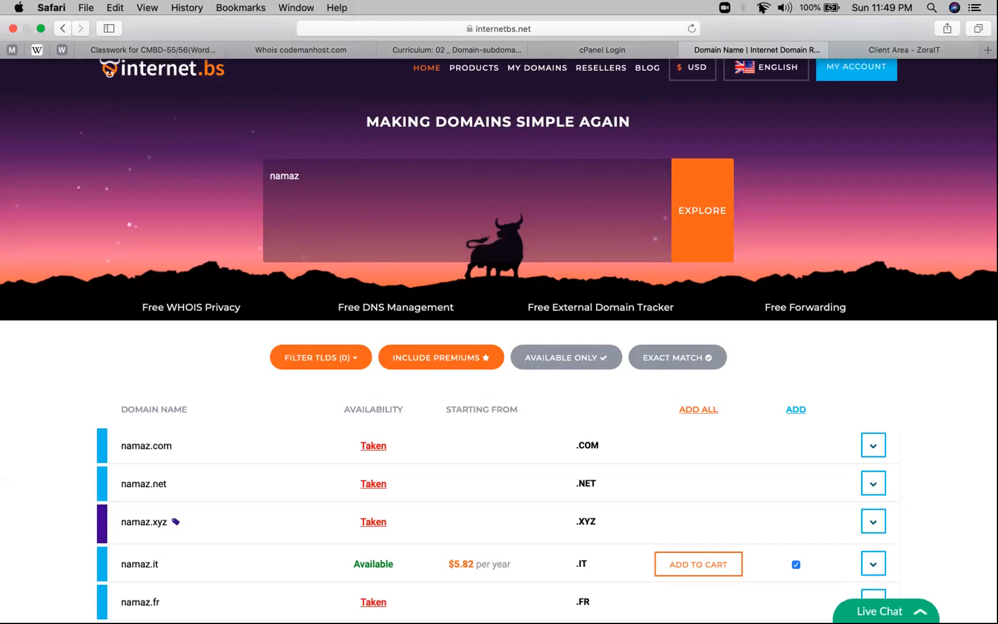
{"action": "left_click", "coordinate": [763, 8]}
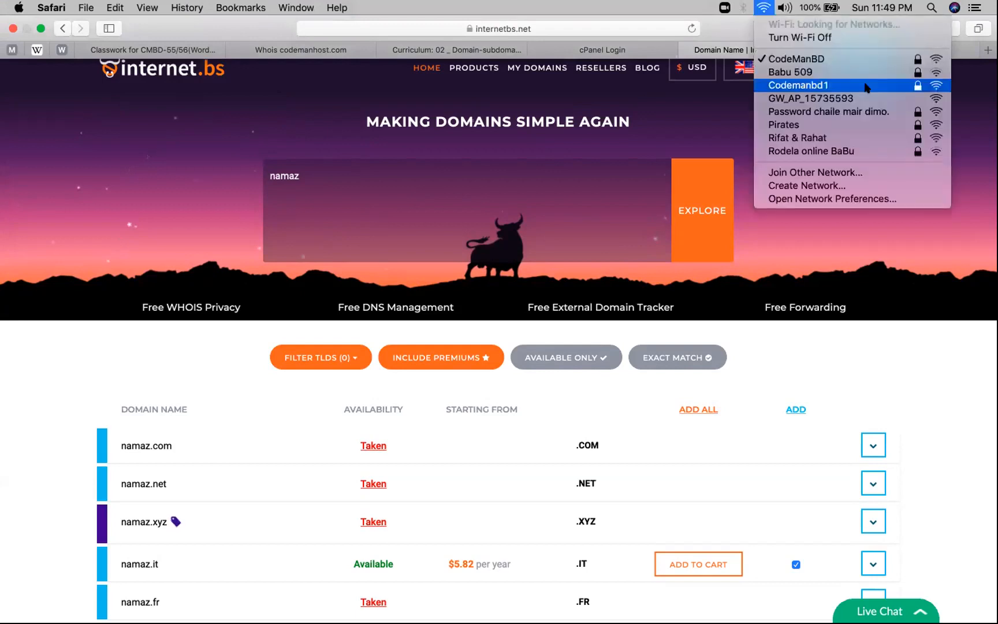
{"action": "left_click", "coordinate": [864, 87]}
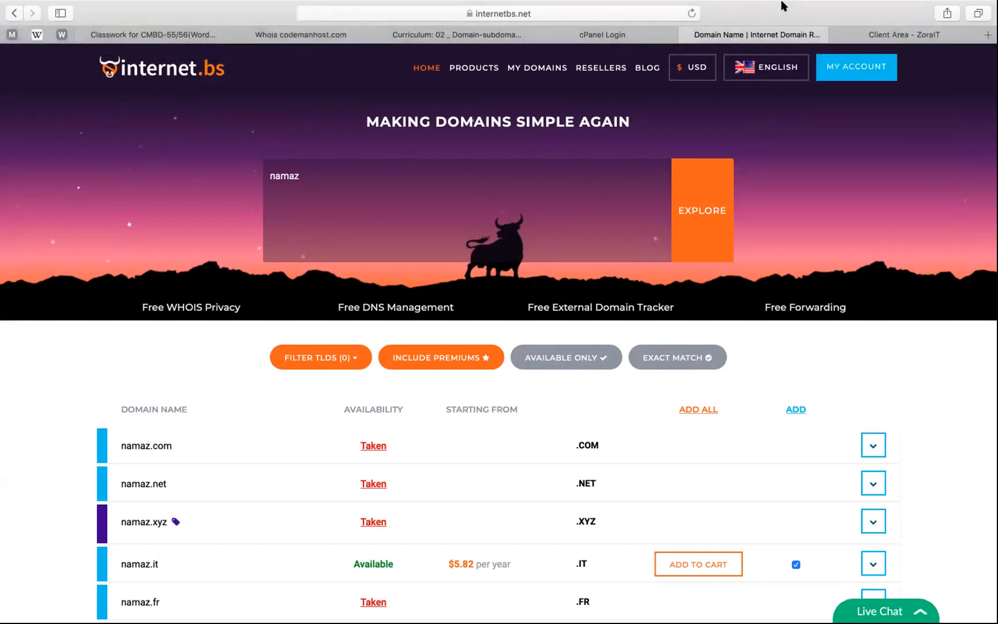
{"action": "mouse_move", "coordinate": [783, 5]}
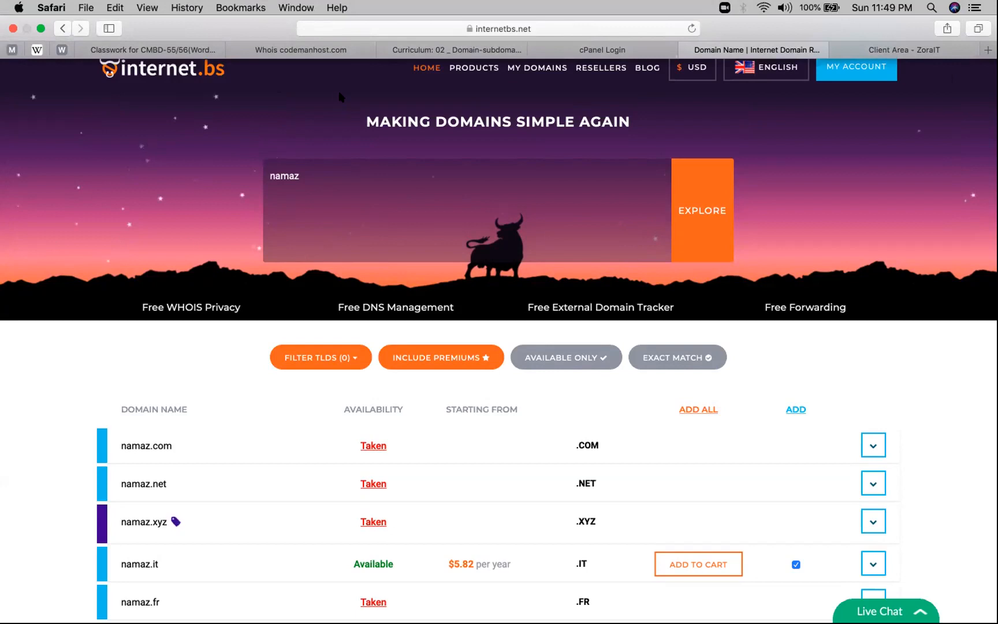
{"action": "left_click", "coordinate": [764, 7]}
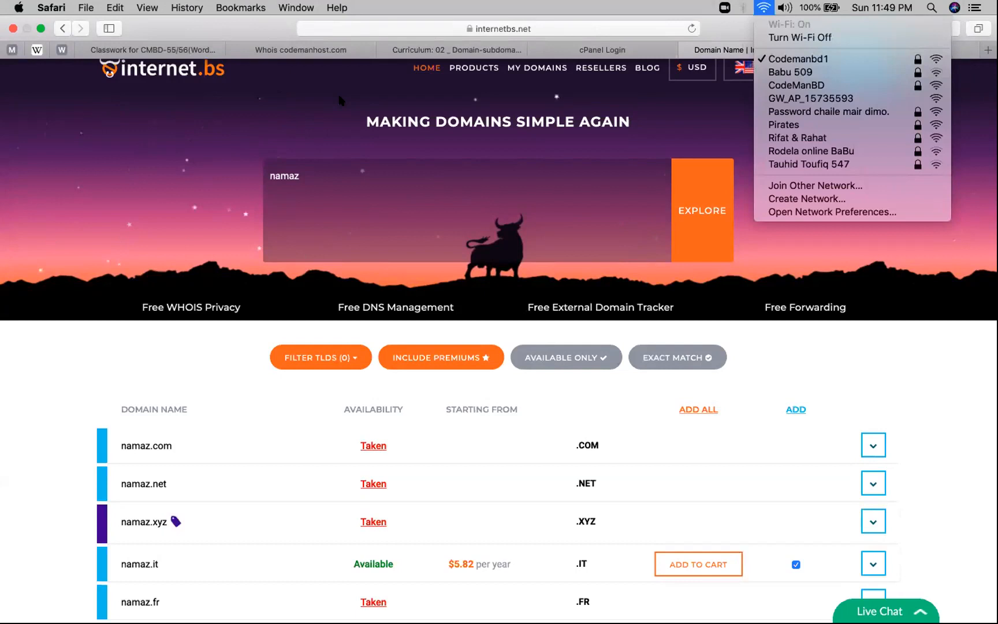
{"action": "left_click", "coordinate": [282, 248]}
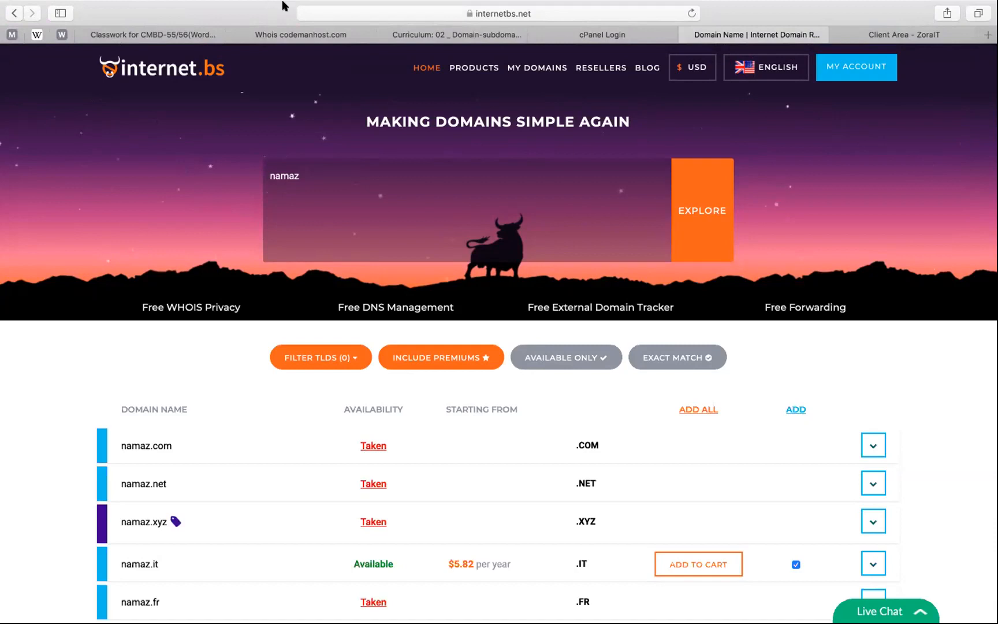
{"action": "mouse_move", "coordinate": [283, 4]}
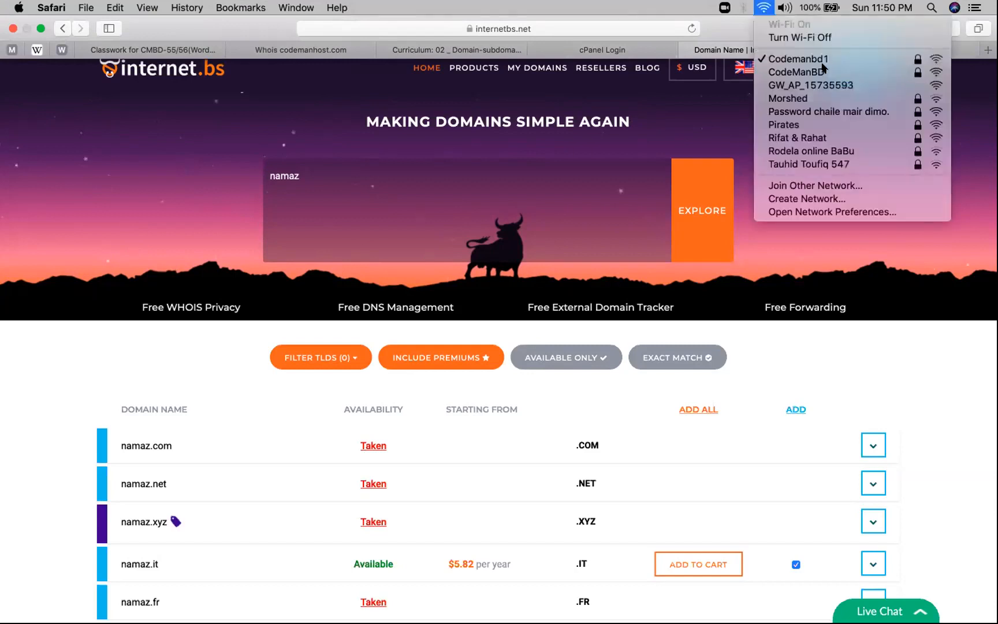
{"action": "left_click", "coordinate": [821, 70]}
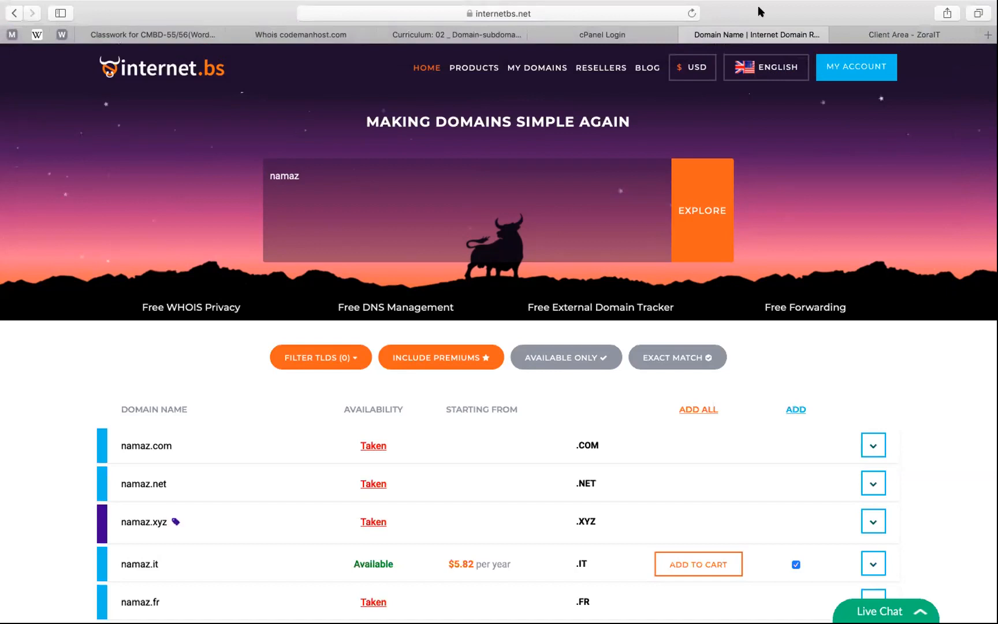
{"action": "mouse_move", "coordinate": [758, 11]}
{"action": "scroll", "coordinate": [258, 468], "scroll_direction": "down", "scroll_amount": 5}
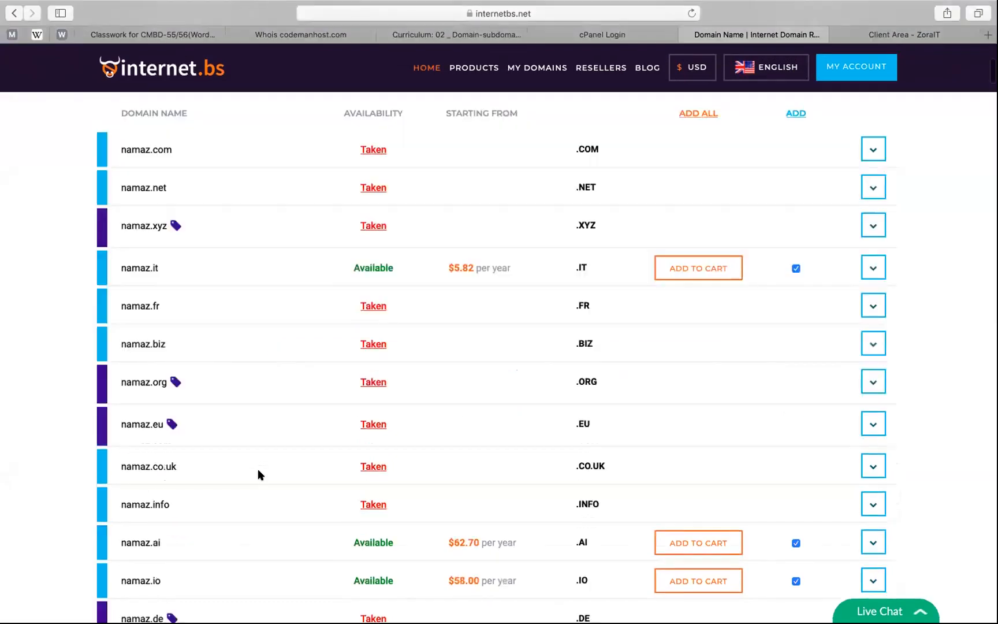
{"action": "scroll", "coordinate": [257, 474], "scroll_direction": "up", "scroll_amount": 5}
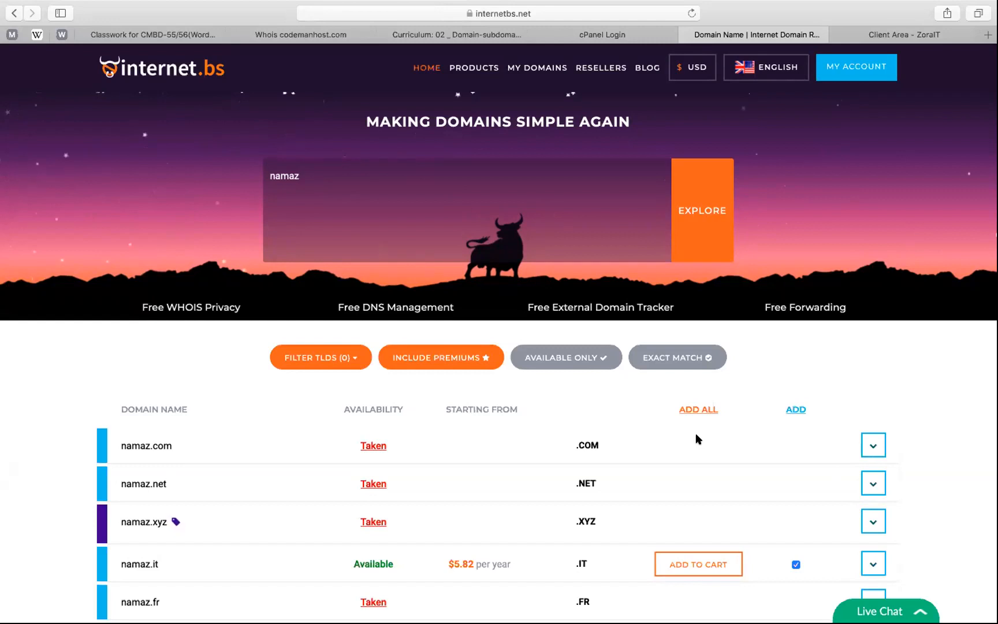
{"action": "mouse_move", "coordinate": [692, 69]}
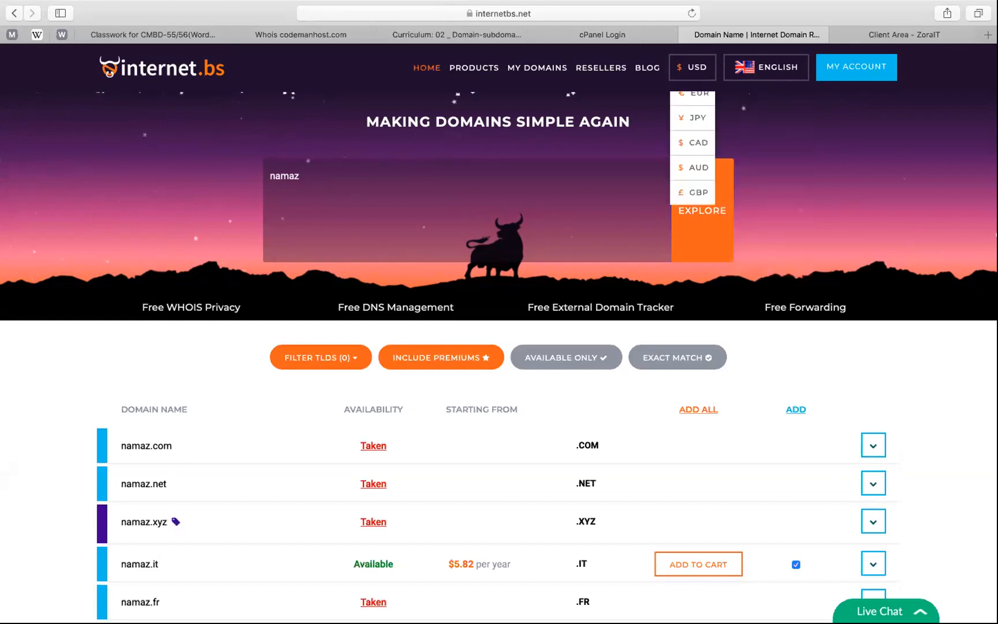
{"action": "mouse_move", "coordinate": [1, 289]}
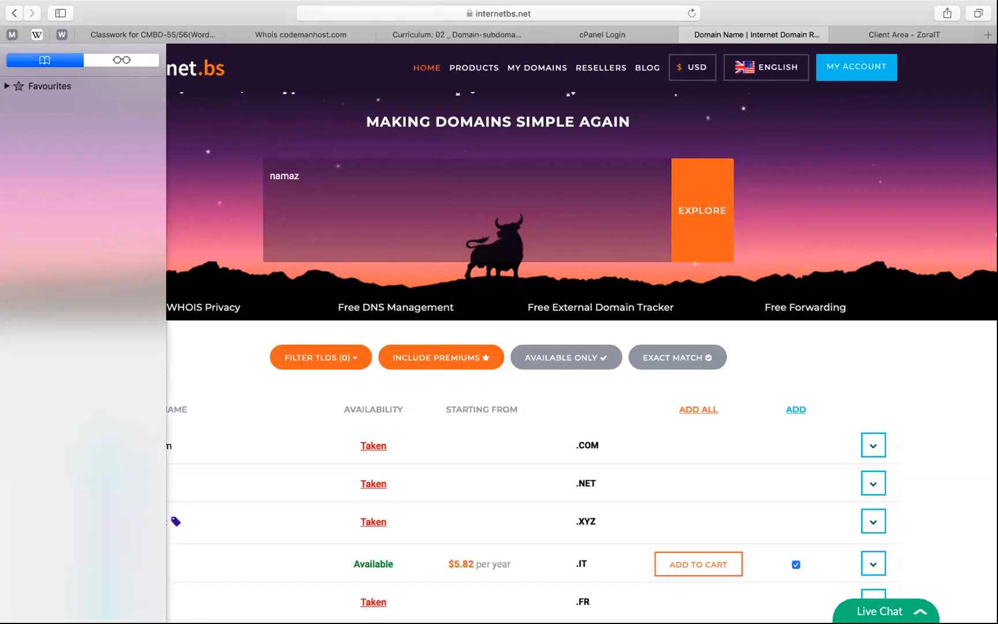
{"action": "left_click", "coordinate": [512, 187]}
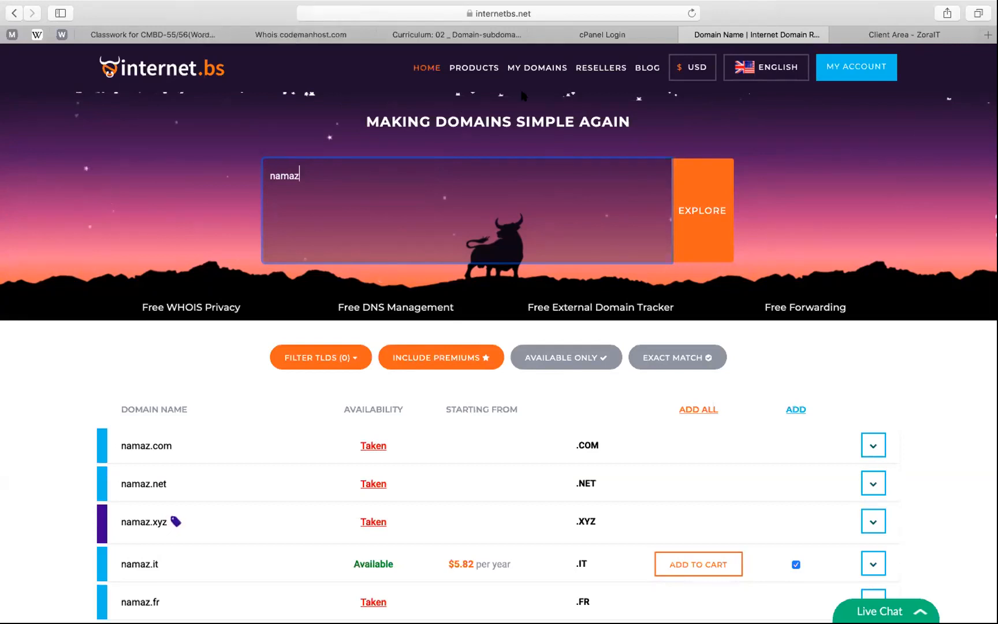
Step: Switch from the namaz search results (namaz.it at $5.82/year) to the cPanel login page
{"action": "left_click", "coordinate": [601, 51]}
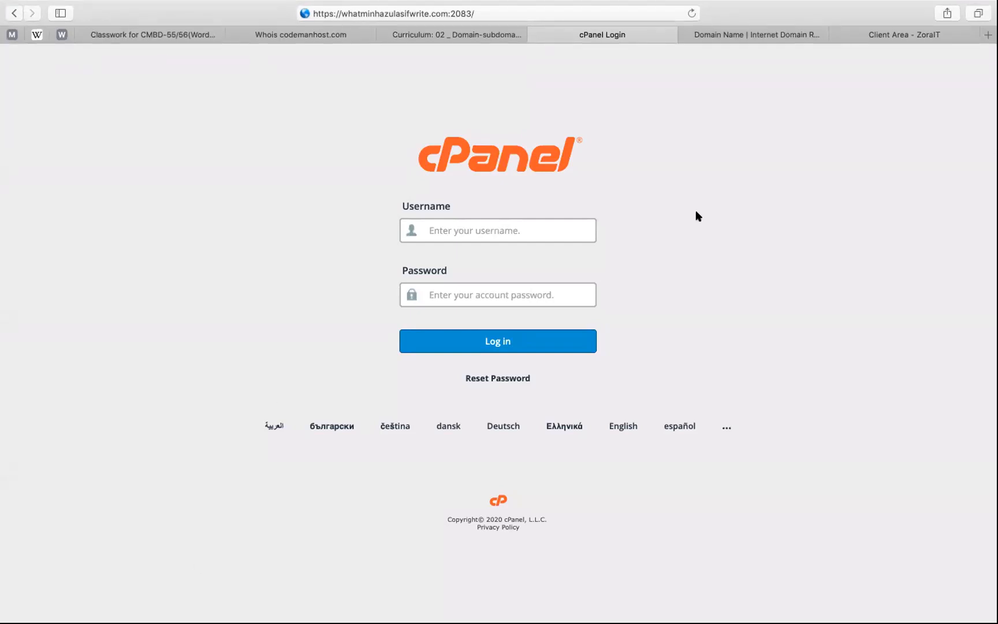
Step: Show the Standard hosting package details for Codemanhost.com in the ZoraIT client area
{"action": "left_click", "coordinate": [879, 35]}
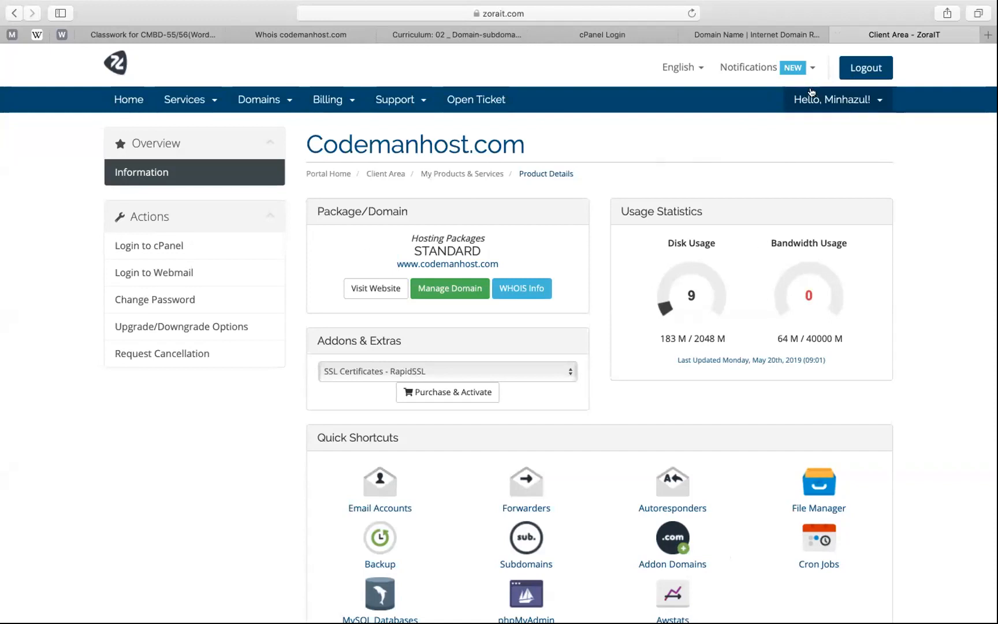
Step: Glance at the namaz results, then return to the ZoraIT client area home dashboard
{"action": "left_click", "coordinate": [767, 34]}
{"action": "left_click", "coordinate": [872, 35]}
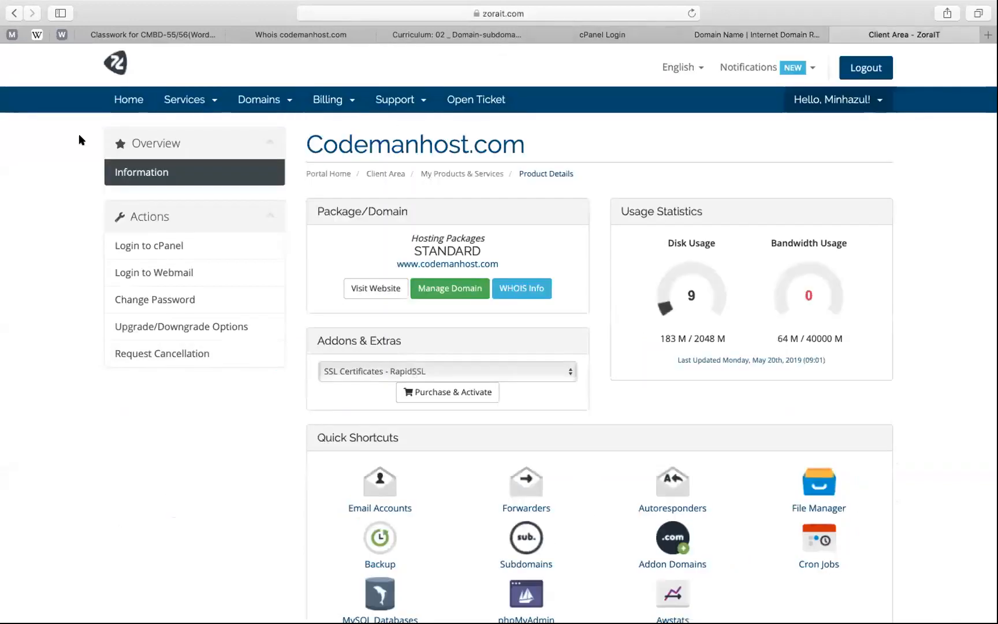
{"action": "left_click", "coordinate": [132, 102]}
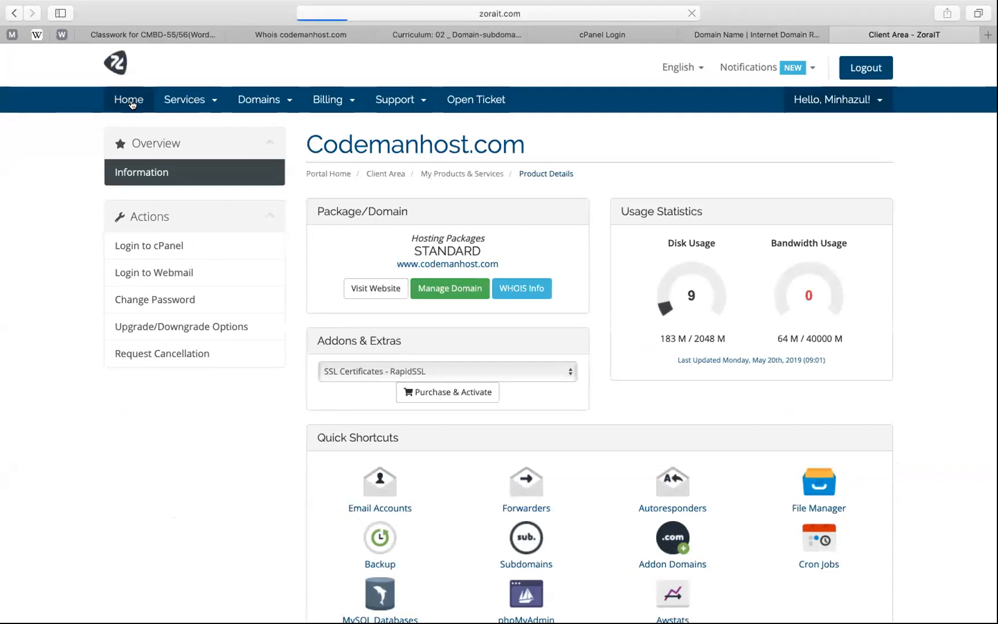
{"action": "scroll", "coordinate": [5, 332], "scroll_direction": "down", "scroll_amount": 5}
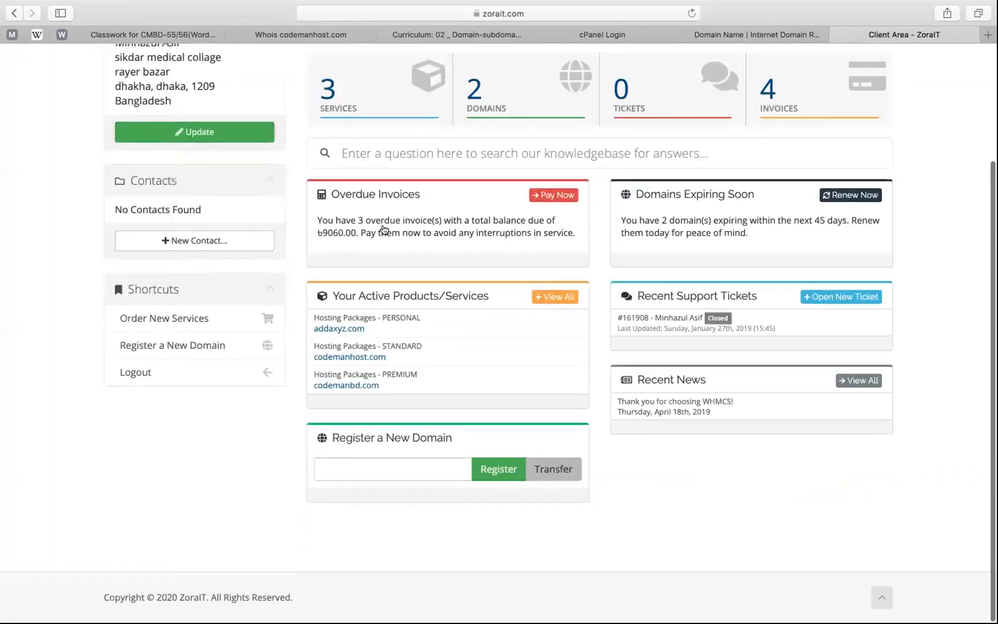
{"action": "scroll", "coordinate": [381, 226], "scroll_direction": "up", "scroll_amount": 3}
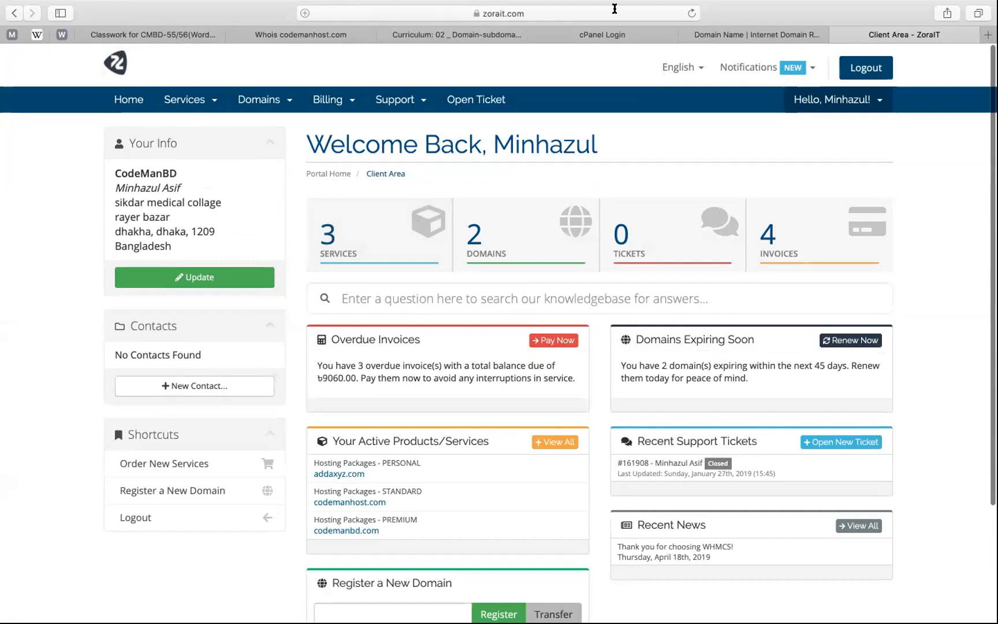
{"action": "left_click", "coordinate": [614, 9]}
{"action": "left_click", "coordinate": [615, 9]}
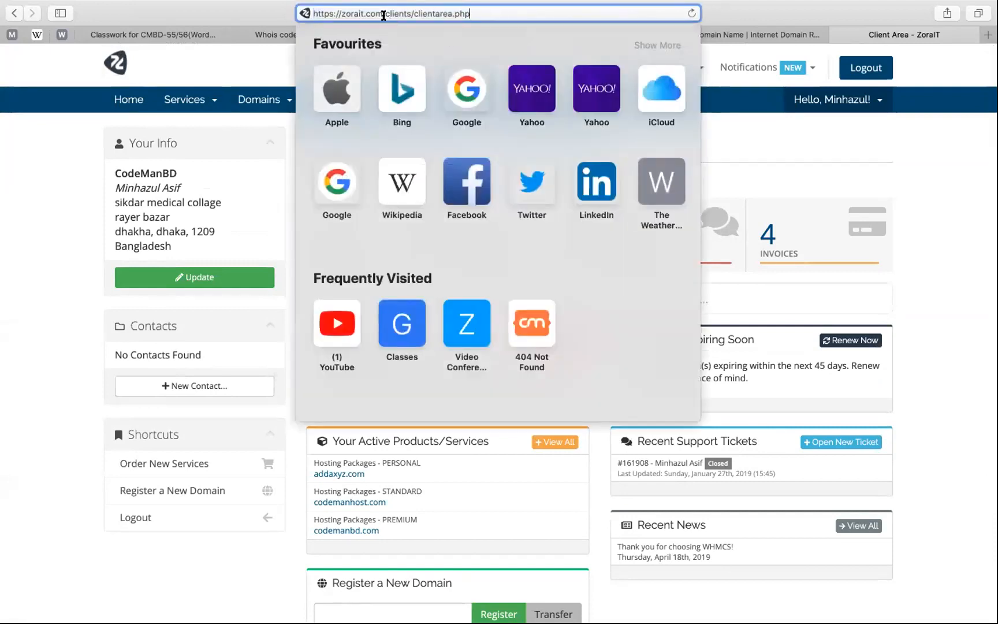
{"action": "key", "text": "alt+shift+Left"}
{"action": "key", "text": "alt+shift+Left"}
{"action": "key", "text": "alt+shift+Left"}
{"action": "key", "text": "BackSpace"}
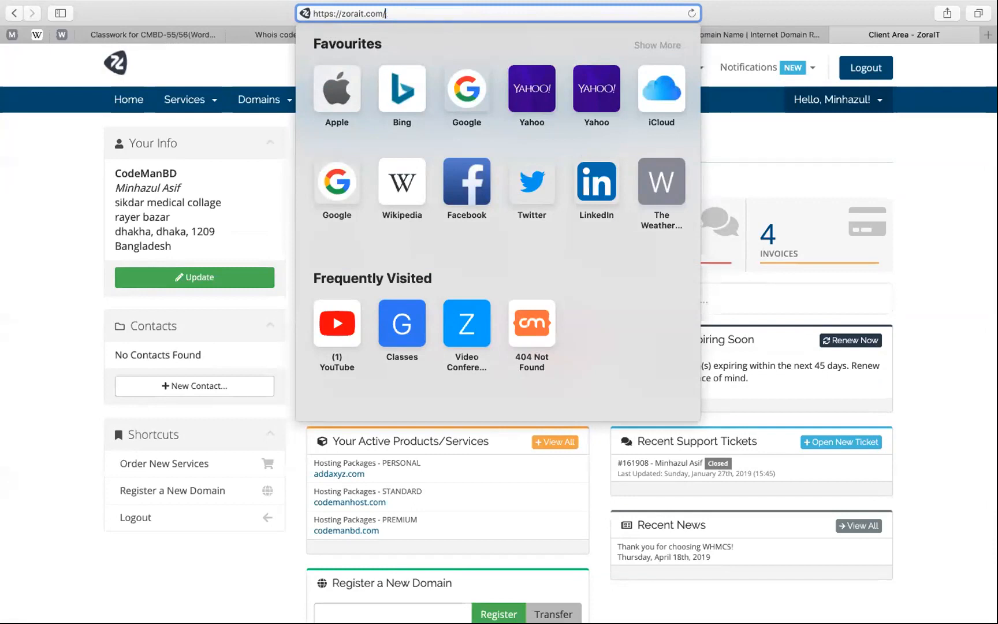
{"action": "key", "text": "Return"}
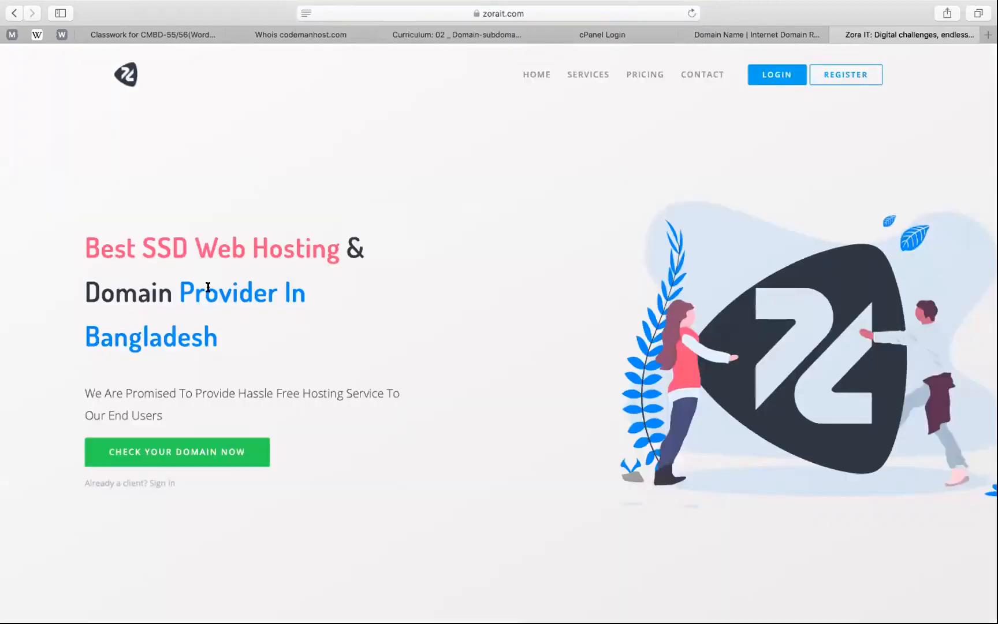
Step: Scroll to the 'What we do?' services section and open the 'How can we help with Zora?' live chat
{"action": "scroll", "coordinate": [857, 248], "scroll_direction": "down", "scroll_amount": 7}
{"action": "scroll", "coordinate": [428, 341], "scroll_direction": "down", "scroll_amount": 4}
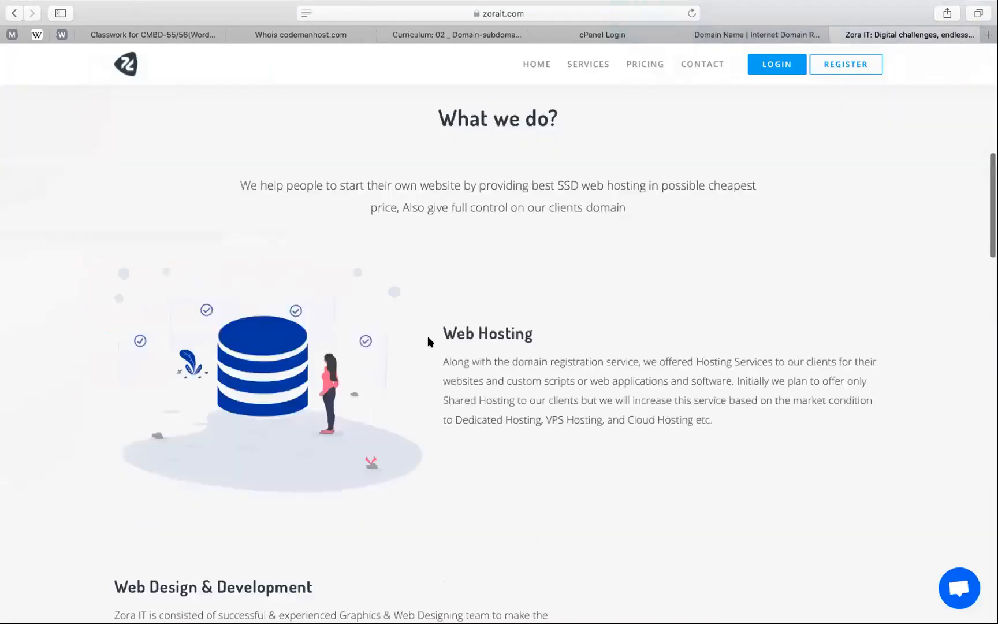
{"action": "scroll", "coordinate": [428, 341], "scroll_direction": "down", "scroll_amount": 1}
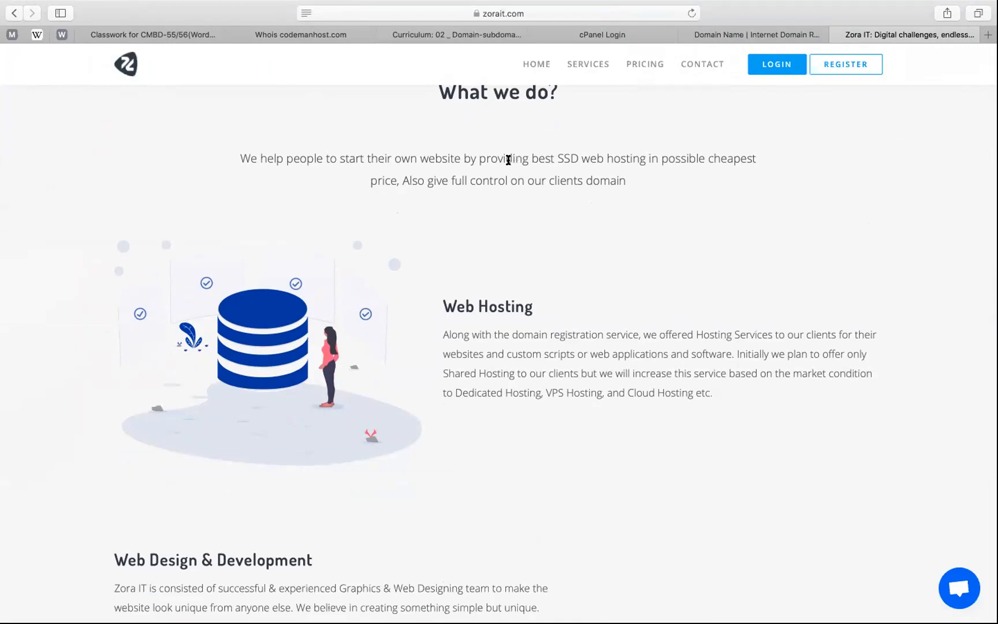
{"action": "double_click", "coordinate": [502, 155]}
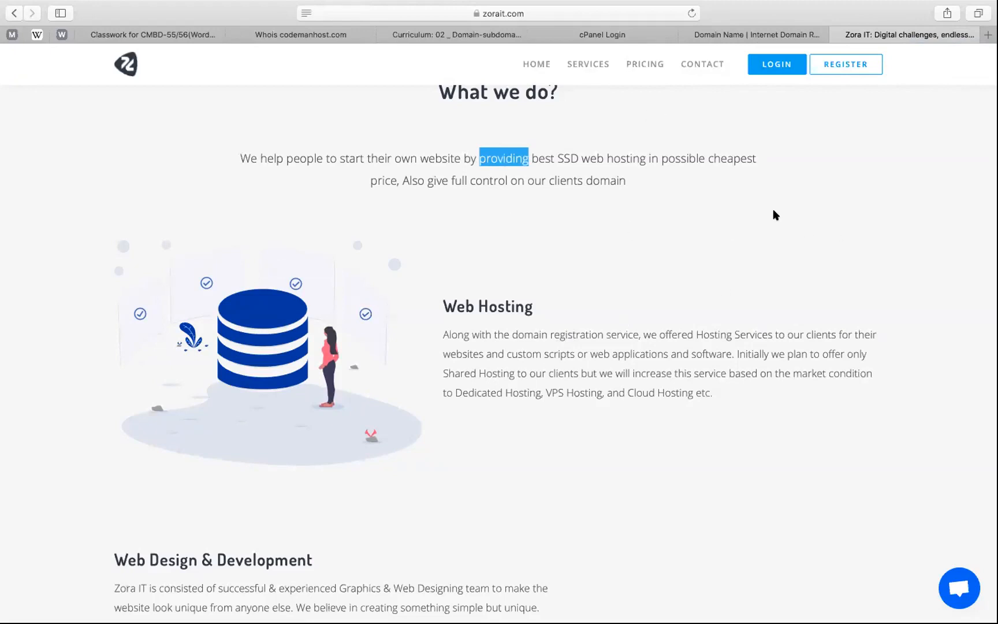
{"action": "left_click", "coordinate": [888, 216]}
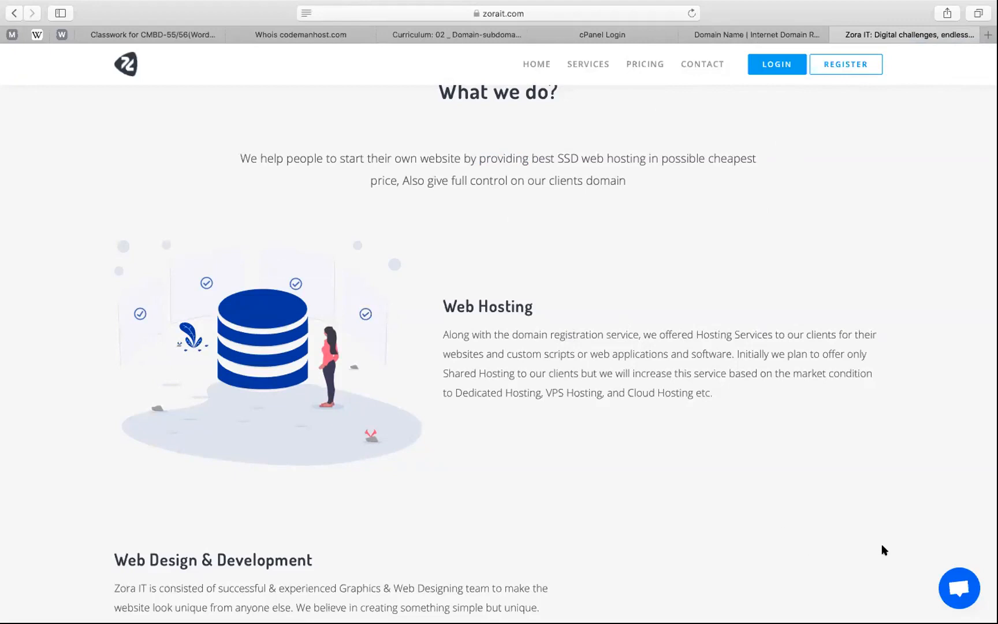
{"action": "left_click", "coordinate": [952, 588]}
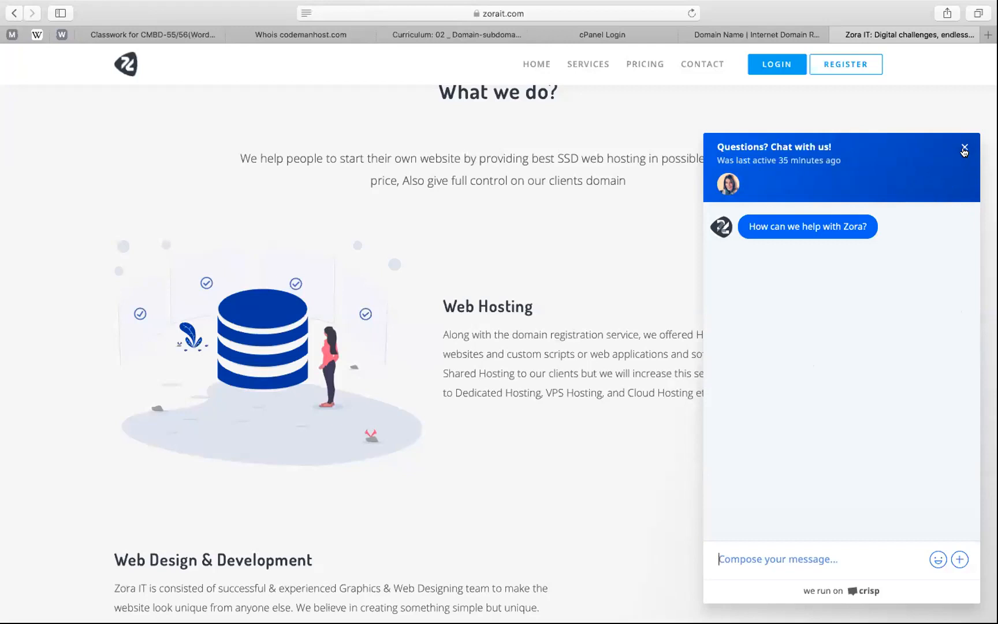
Step: Load the facebook.com/zorait-hosting page in place of the internet.bs results
{"action": "left_click", "coordinate": [616, 10]}
{"action": "type", "text": "fcq"}
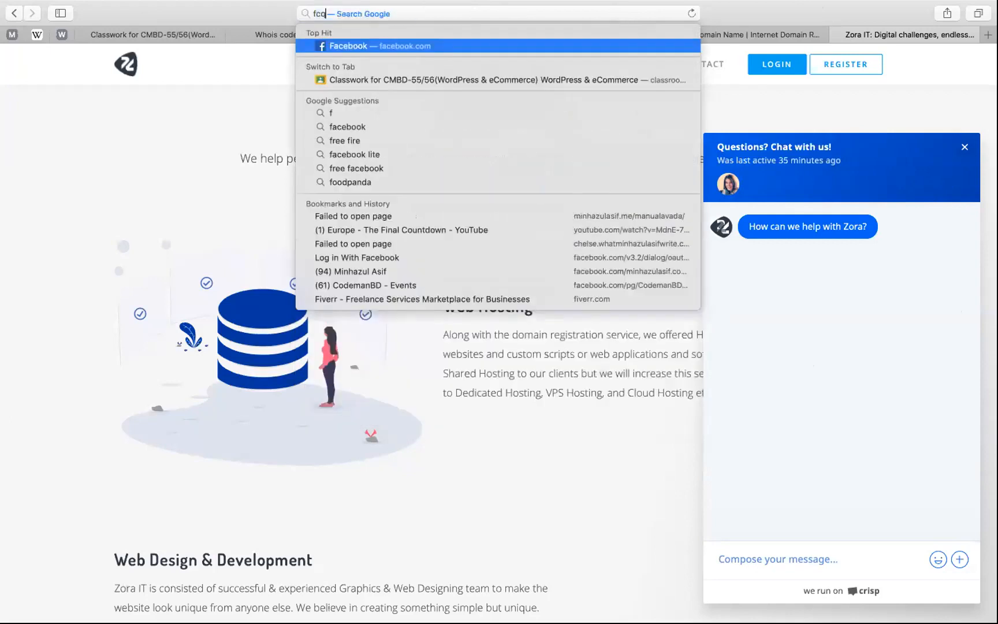
{"action": "left_click", "coordinate": [774, 36]}
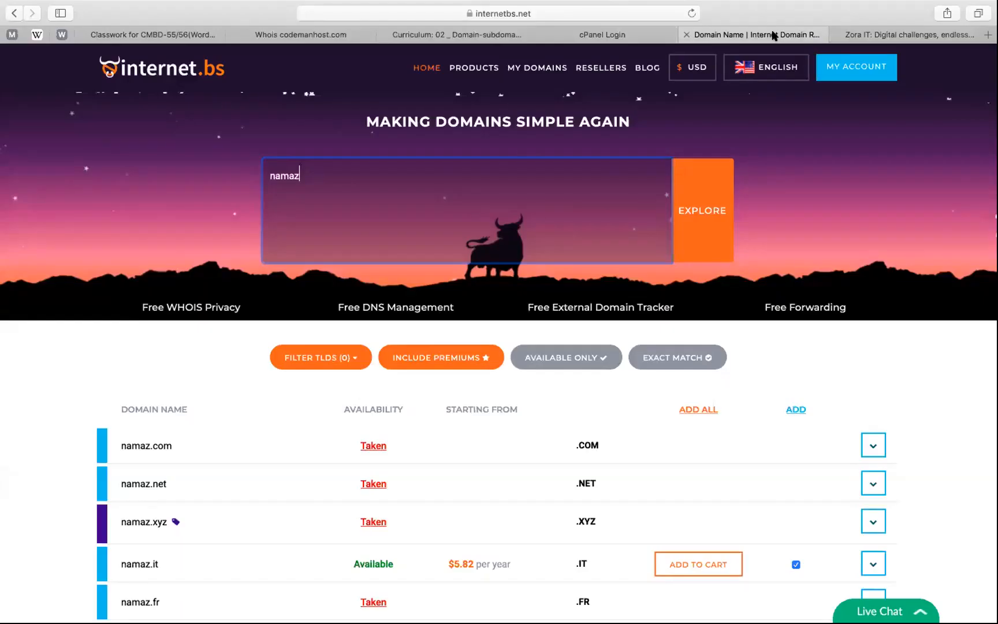
{"action": "left_click", "coordinate": [577, 13]}
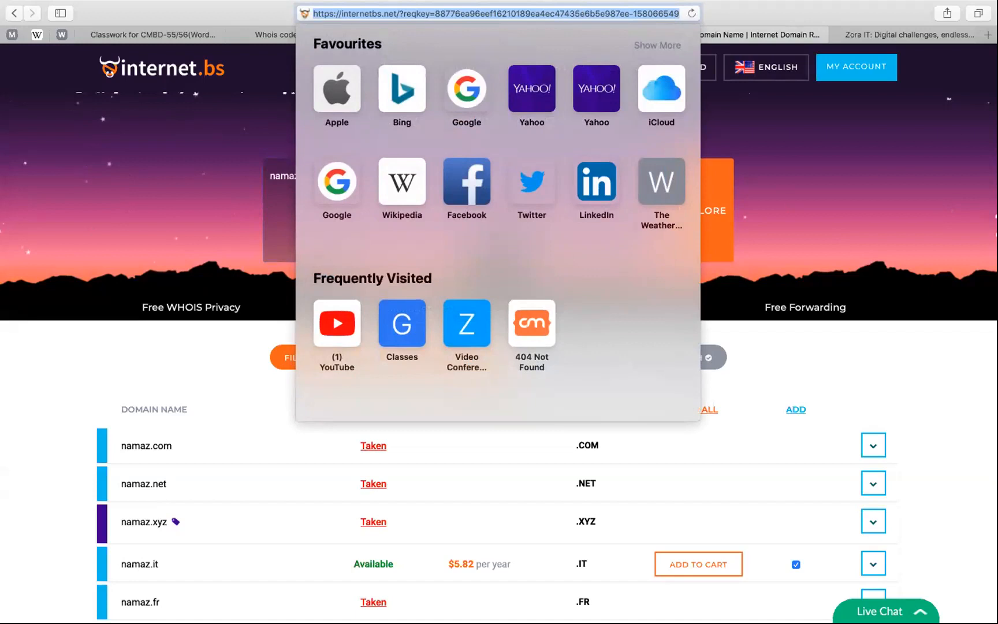
{"action": "type", "text": "facebook.com/"}
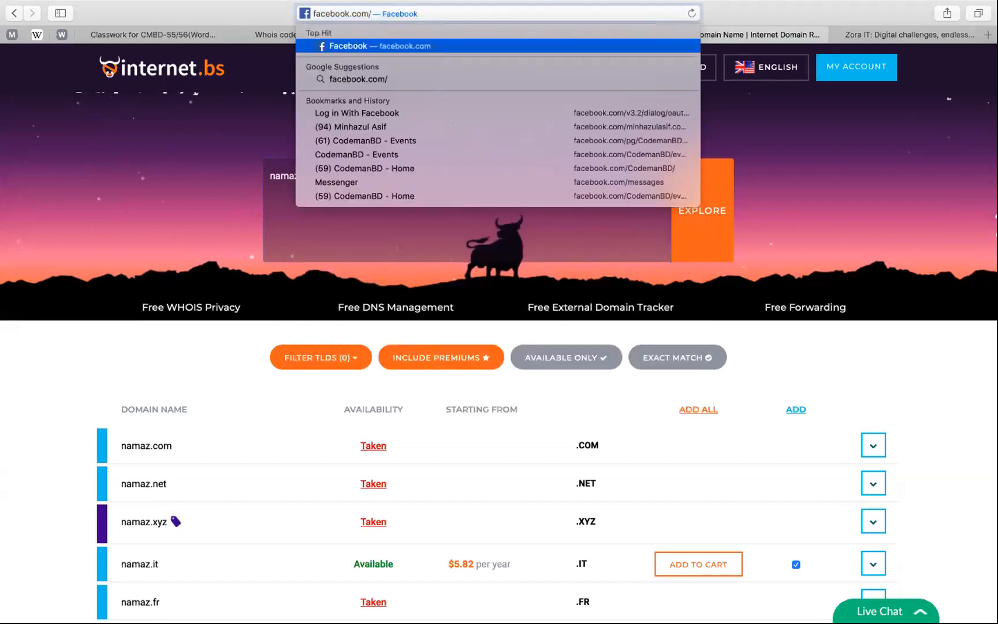
{"action": "type", "text": "zora"}
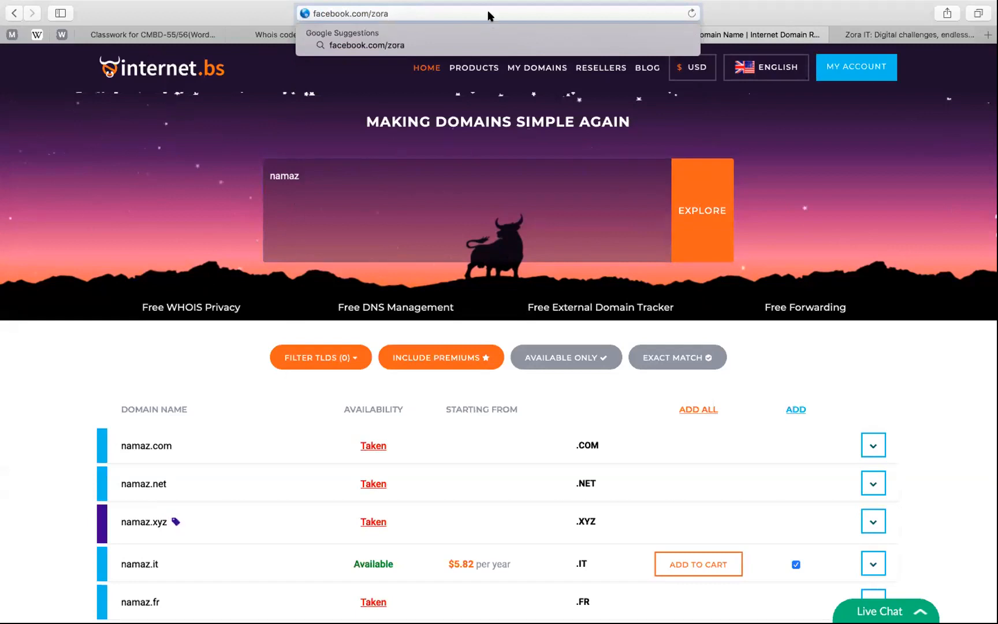
{"action": "type", "text": "-"}
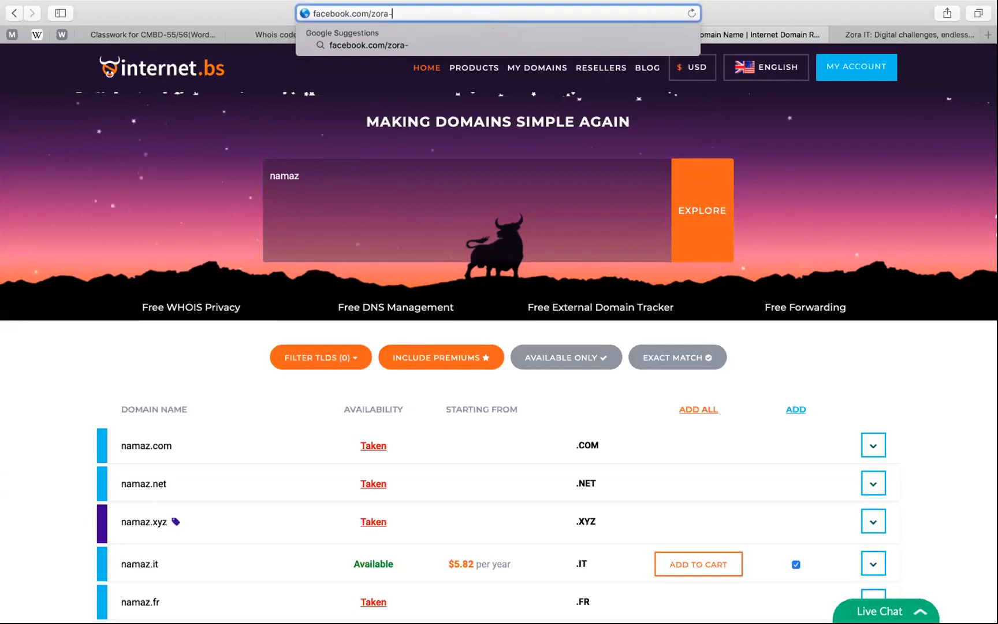
{"action": "key", "text": "BackSpace"}
{"action": "type", "text": "it-hosting"}
{"action": "key", "text": "Return"}
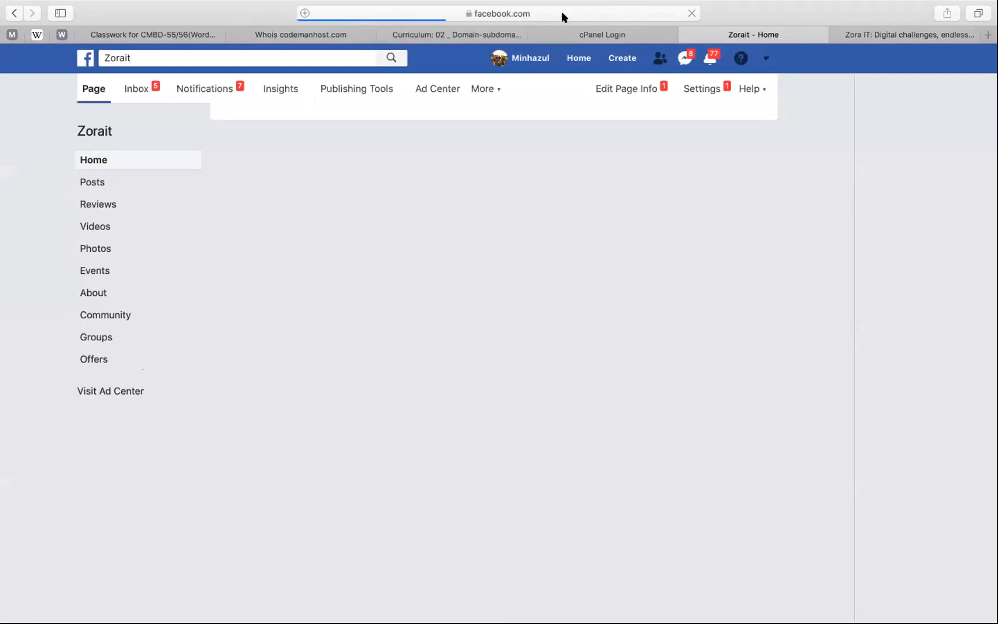
Step: Discard the unfinished address entry on the Zora IT site and return to the cPanel login page
{"action": "left_click", "coordinate": [538, 18]}
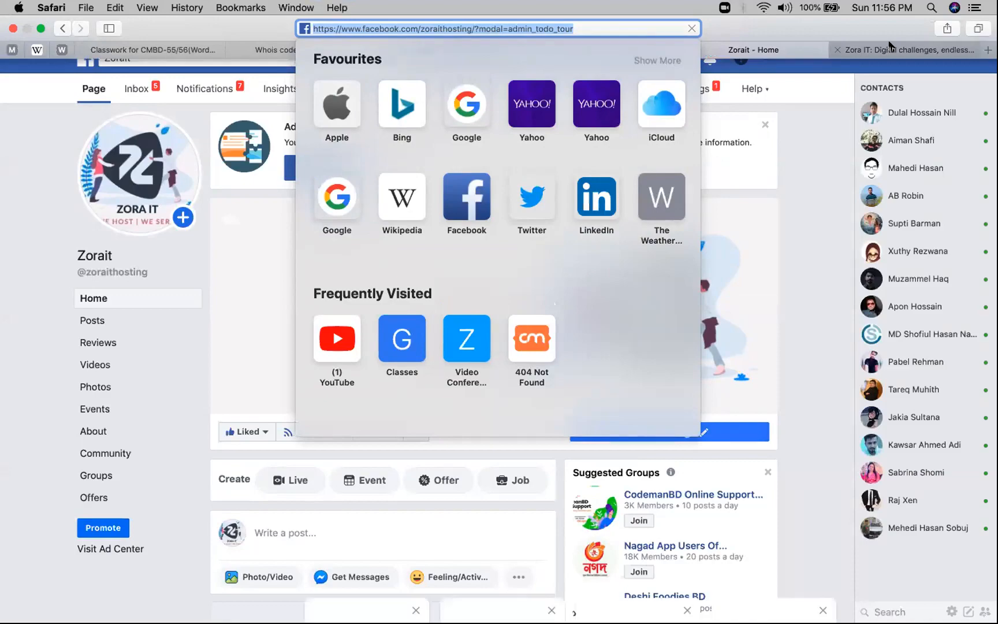
{"action": "left_click", "coordinate": [901, 52]}
{"action": "left_click", "coordinate": [512, 29]}
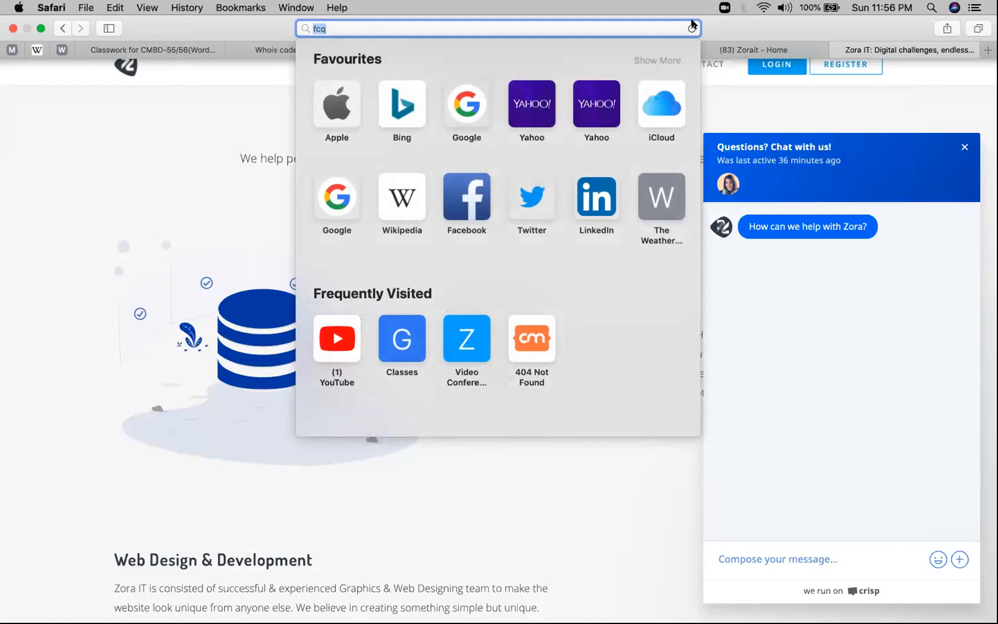
{"action": "key", "text": "Escape"}
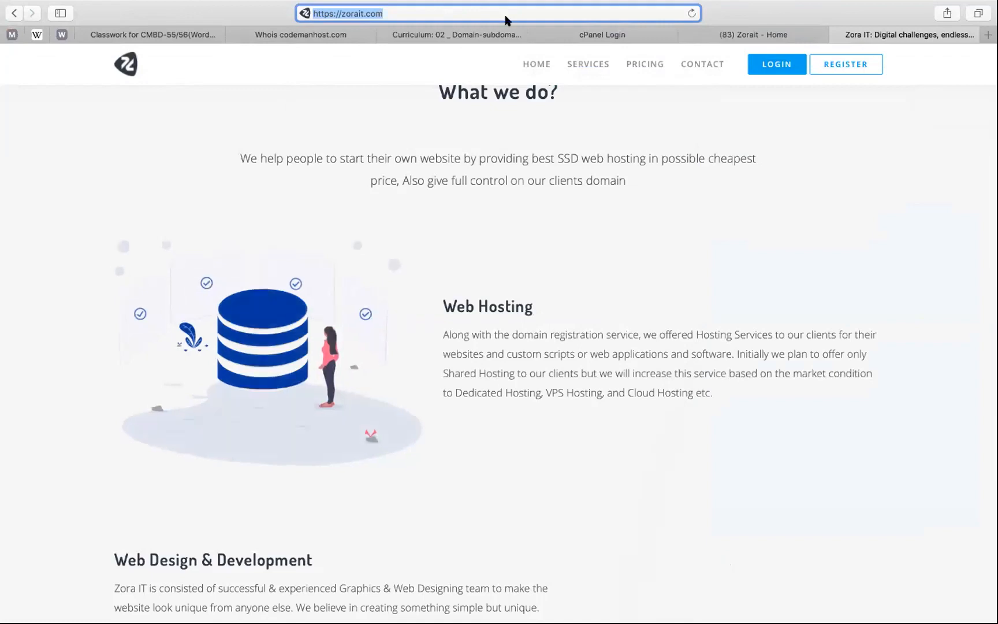
{"action": "left_click", "coordinate": [600, 36]}
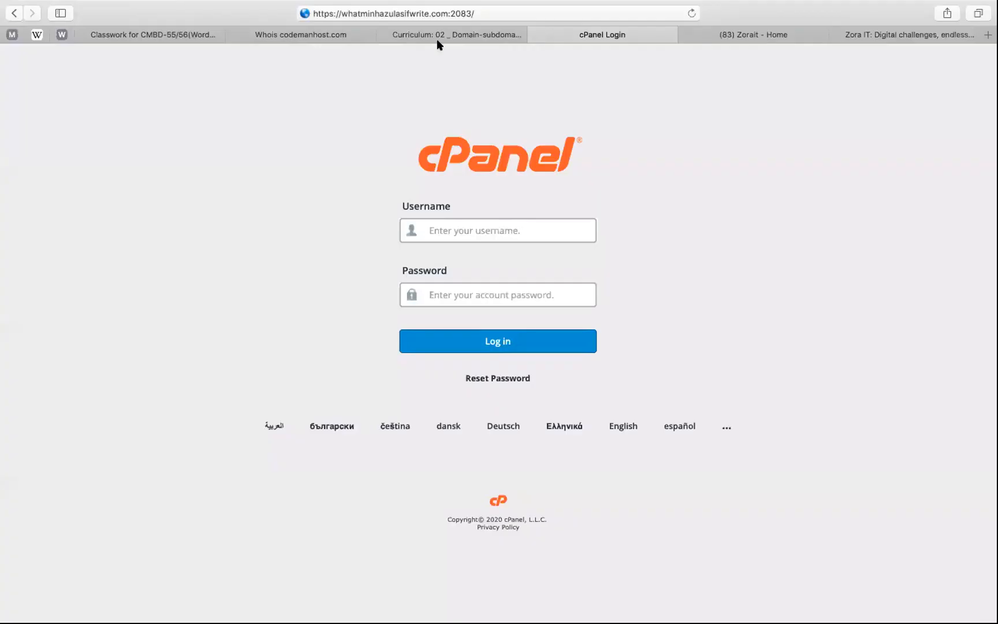
Step: Scroll through curriculum steps 1–4, then go back from Facebook to the Internet.bs 'namaz' search
{"action": "left_click", "coordinate": [455, 36]}
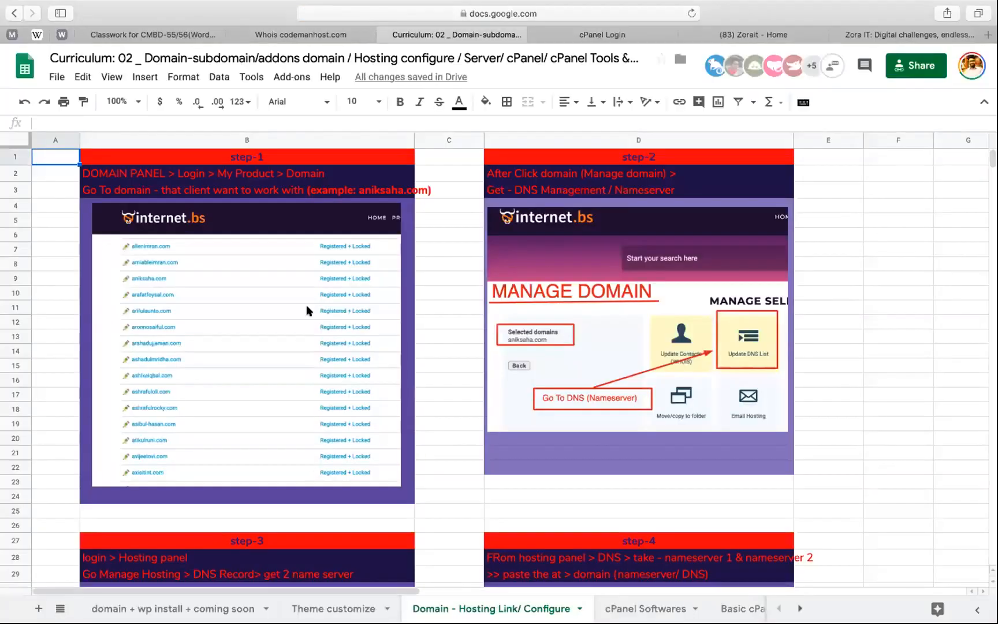
{"action": "scroll", "coordinate": [263, 332], "scroll_direction": "down", "scroll_amount": 5}
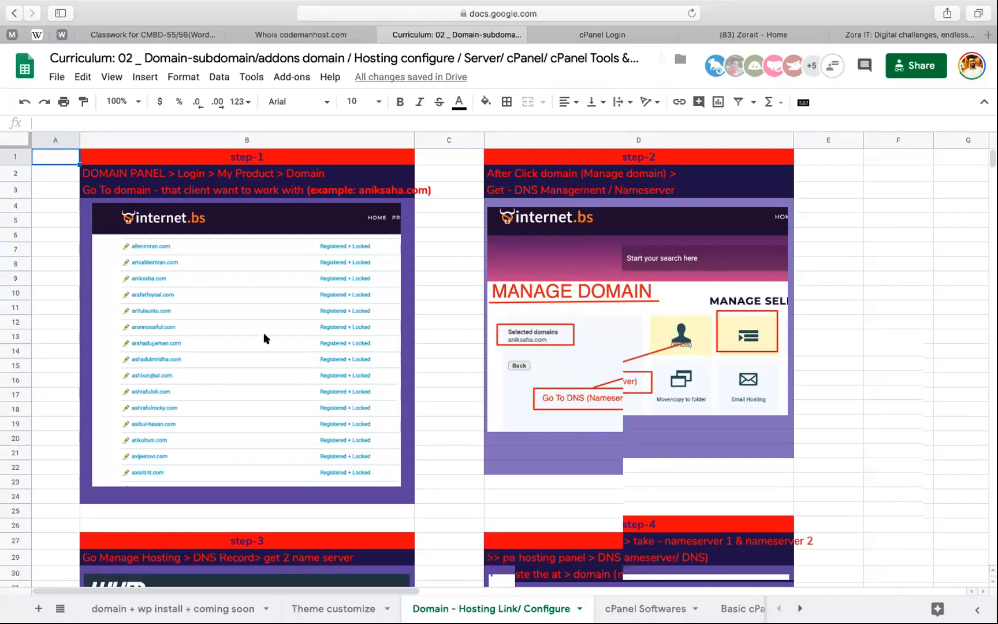
{"action": "scroll", "coordinate": [266, 338], "scroll_direction": "up", "scroll_amount": 2}
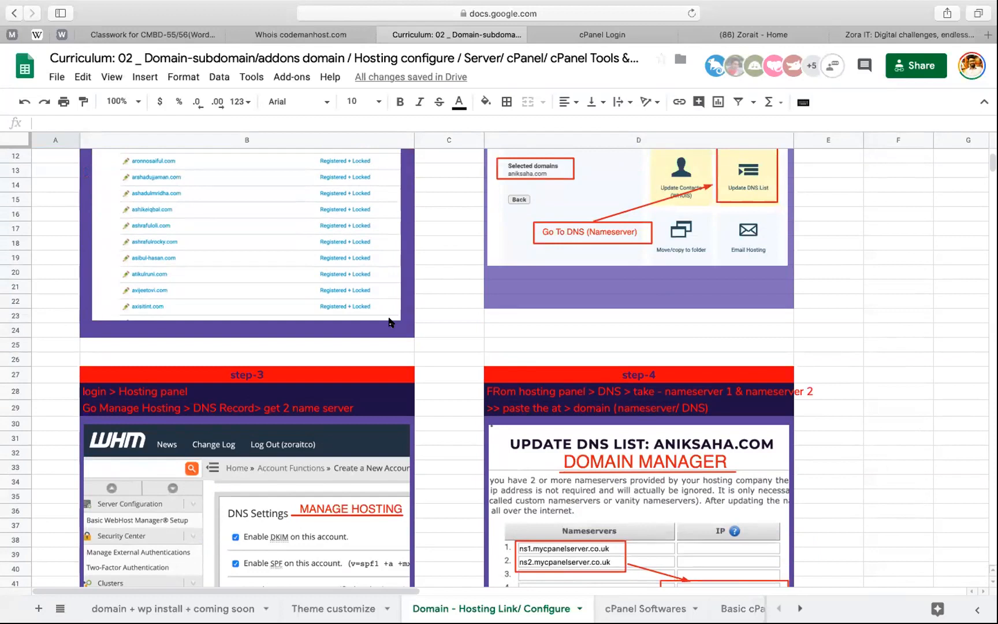
{"action": "scroll", "coordinate": [388, 322], "scroll_direction": "down", "scroll_amount": 5}
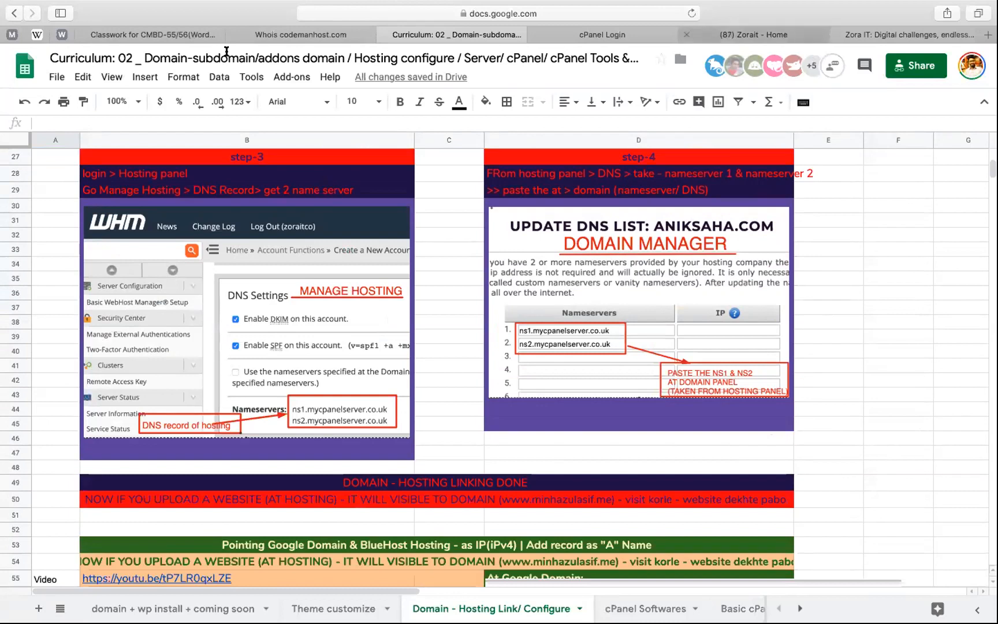
{"action": "left_click", "coordinate": [755, 35]}
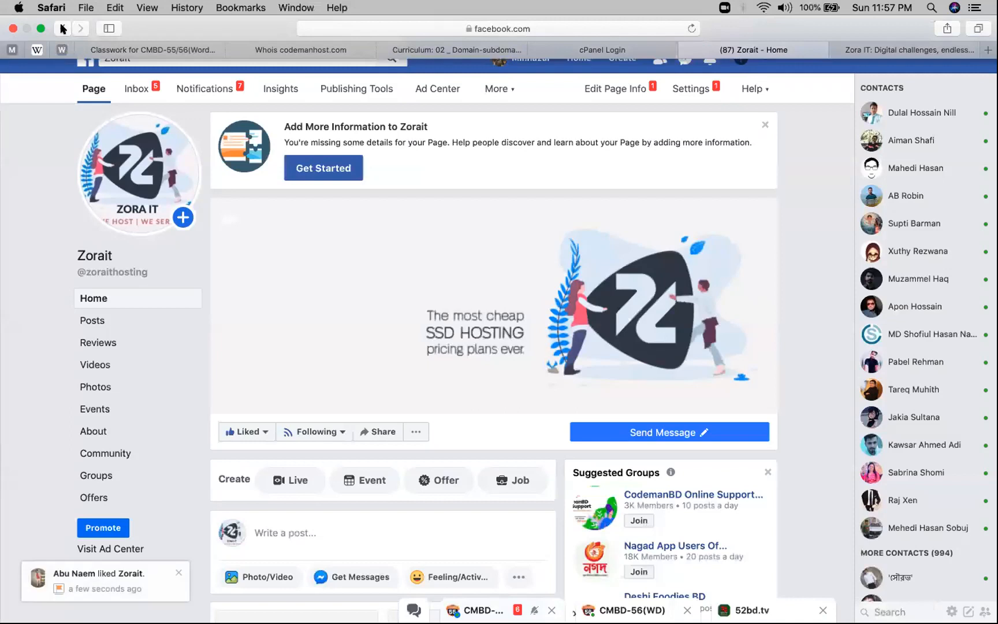
{"action": "left_click", "coordinate": [62, 27]}
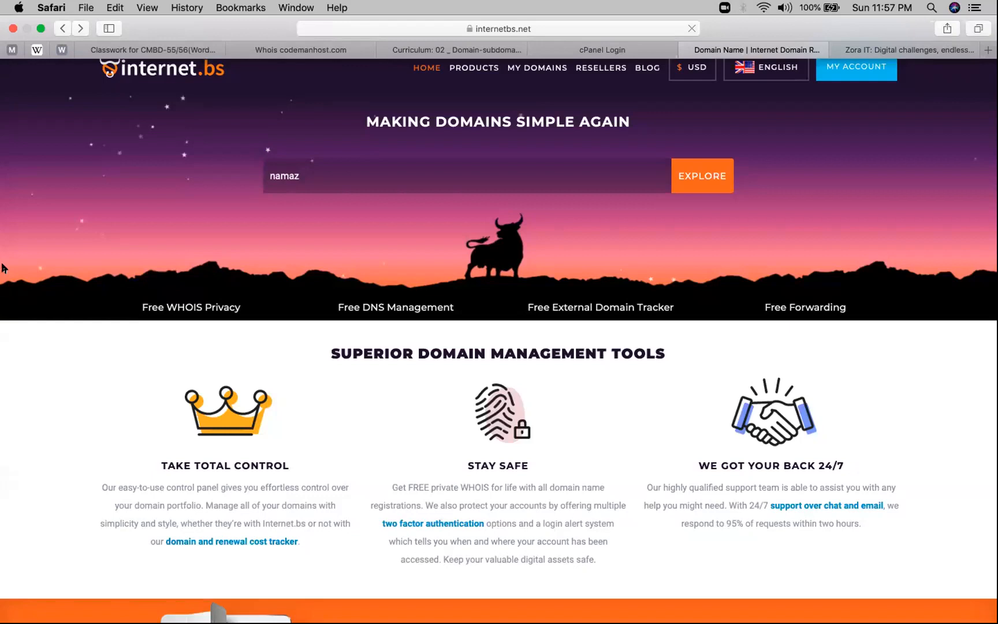
Step: Open My Account > My Domains on Internet.bs and scroll the domain list
{"action": "left_click", "coordinate": [856, 67]}
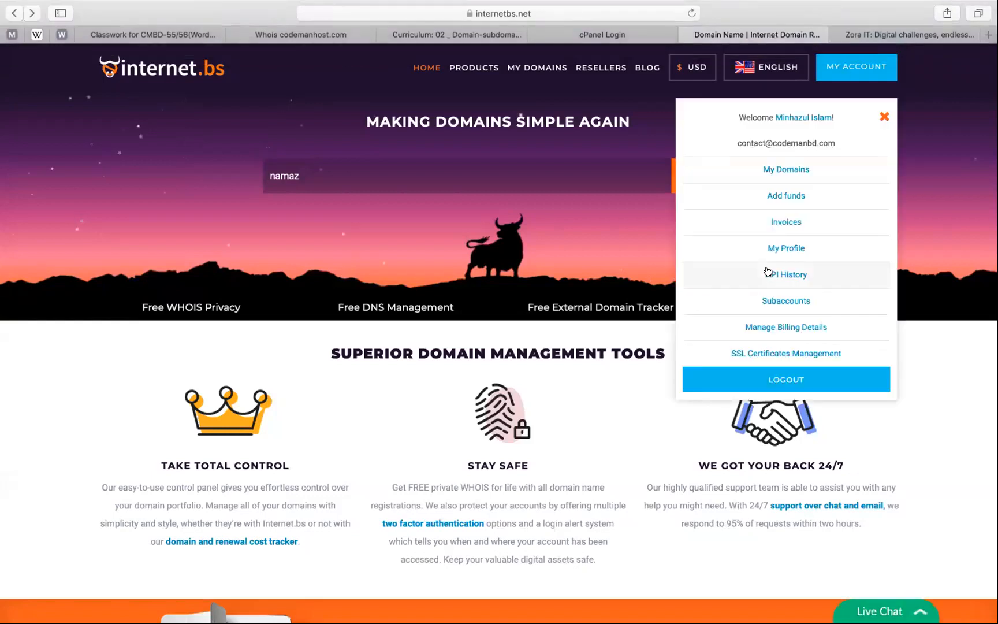
{"action": "left_click", "coordinate": [809, 168]}
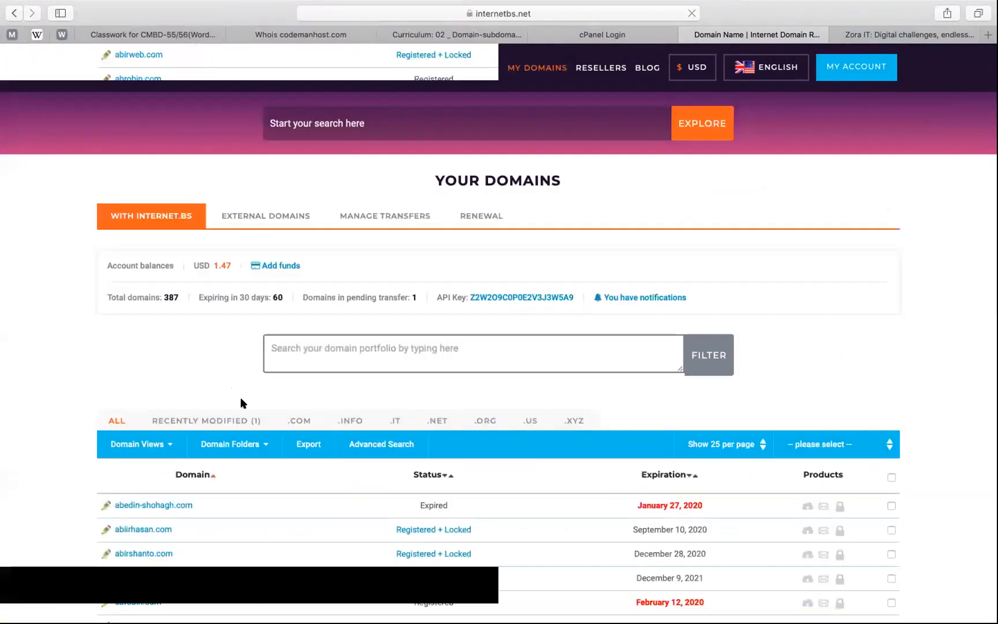
{"action": "scroll", "coordinate": [552, 115], "scroll_direction": "down", "scroll_amount": 4}
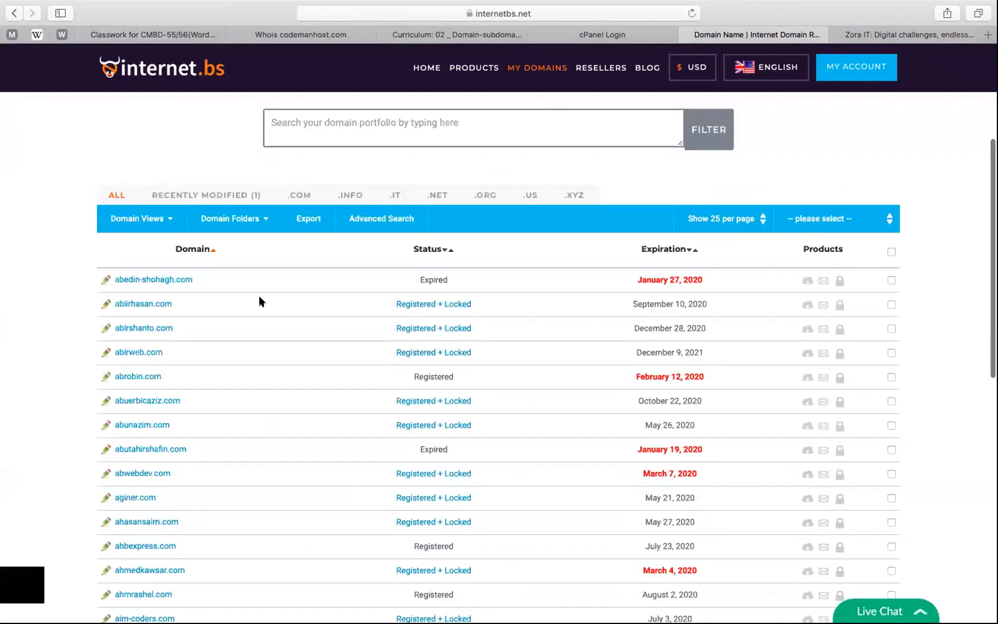
{"action": "scroll", "coordinate": [258, 295], "scroll_direction": "down", "scroll_amount": 1}
{"action": "scroll", "coordinate": [277, 298], "scroll_direction": "down", "scroll_amount": 1}
{"action": "scroll", "coordinate": [276, 299], "scroll_direction": "up", "scroll_amount": 1}
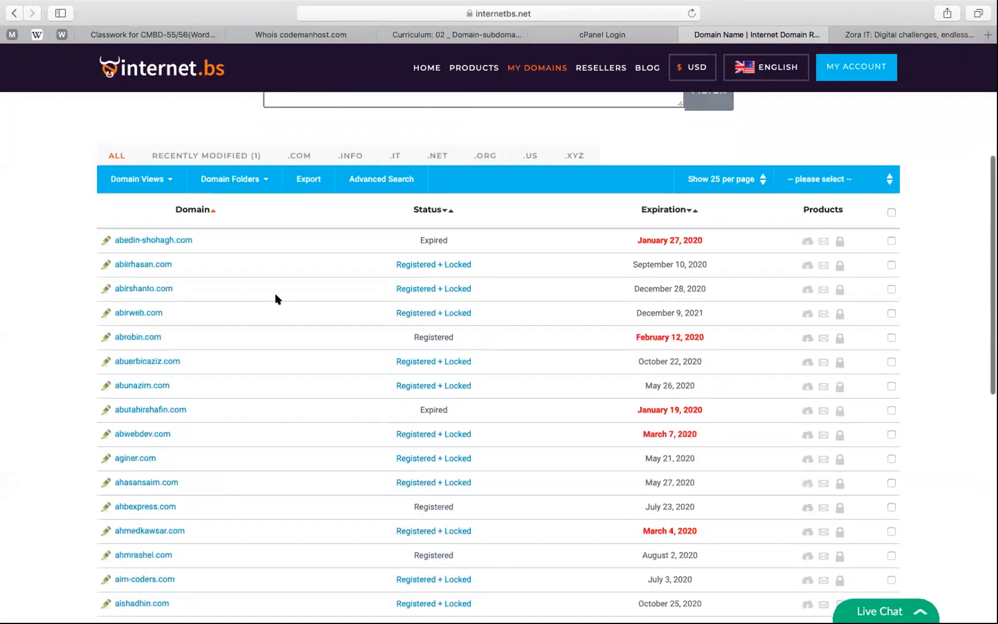
Step: Select and copy the abiirhasan.com domain name from the list
{"action": "double_click", "coordinate": [202, 264]}
{"action": "left_click", "coordinate": [203, 267]}
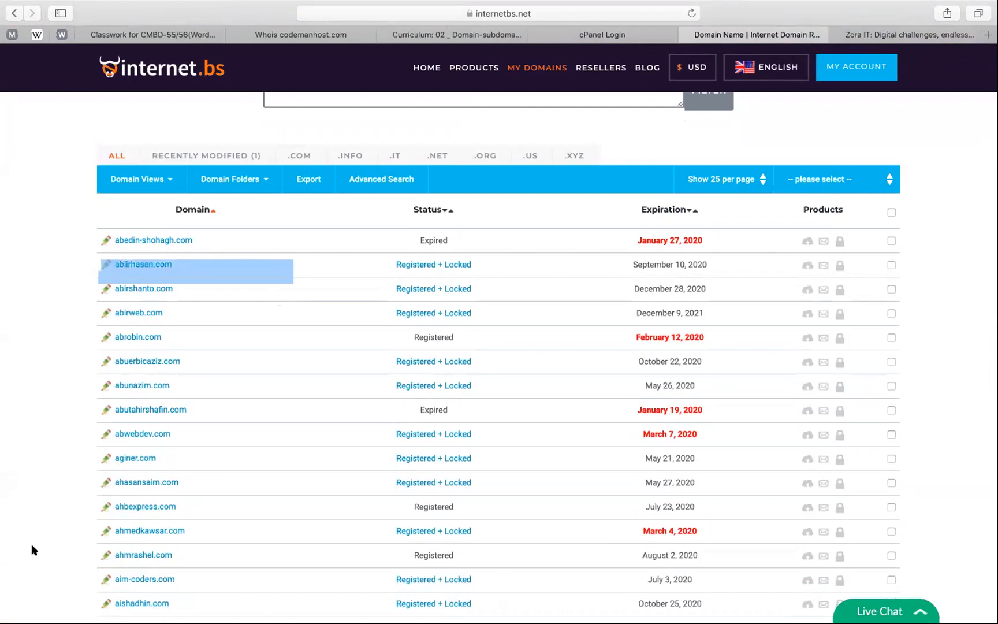
{"action": "scroll", "coordinate": [35, 537], "scroll_direction": "down", "scroll_amount": 1}
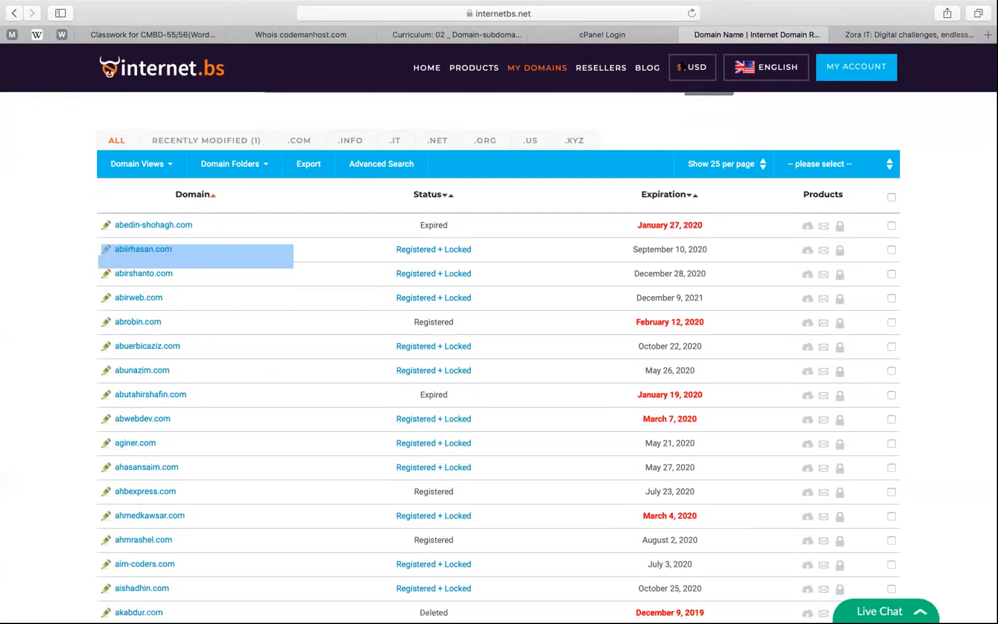
{"action": "left_click", "coordinate": [317, 36]}
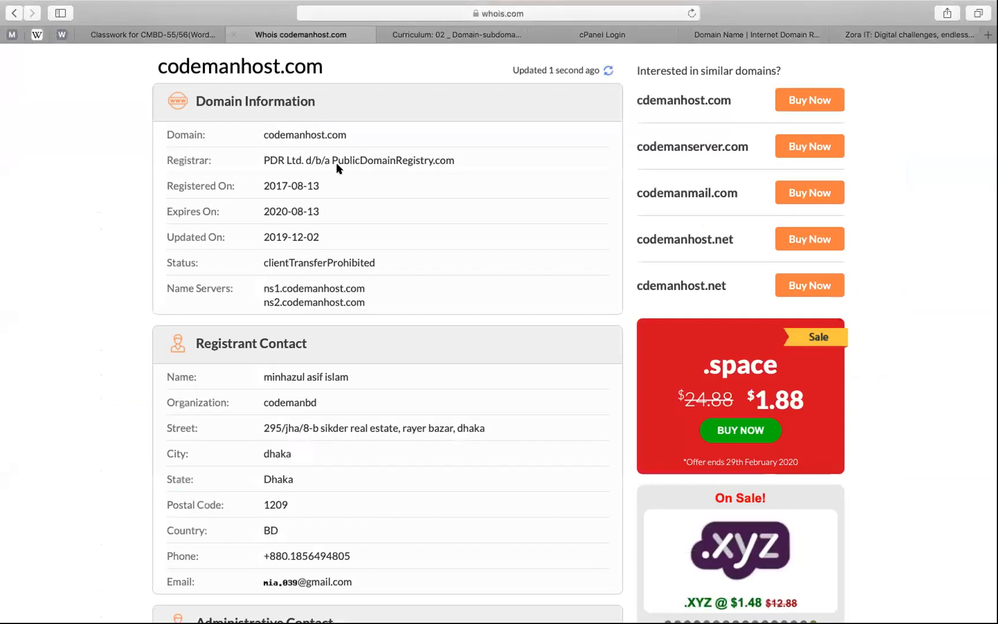
Step: Scroll the codemanhost.com Whois record through domain information and the codemanbd registrant contacts
{"action": "scroll", "coordinate": [300, 183], "scroll_direction": "down", "scroll_amount": 3}
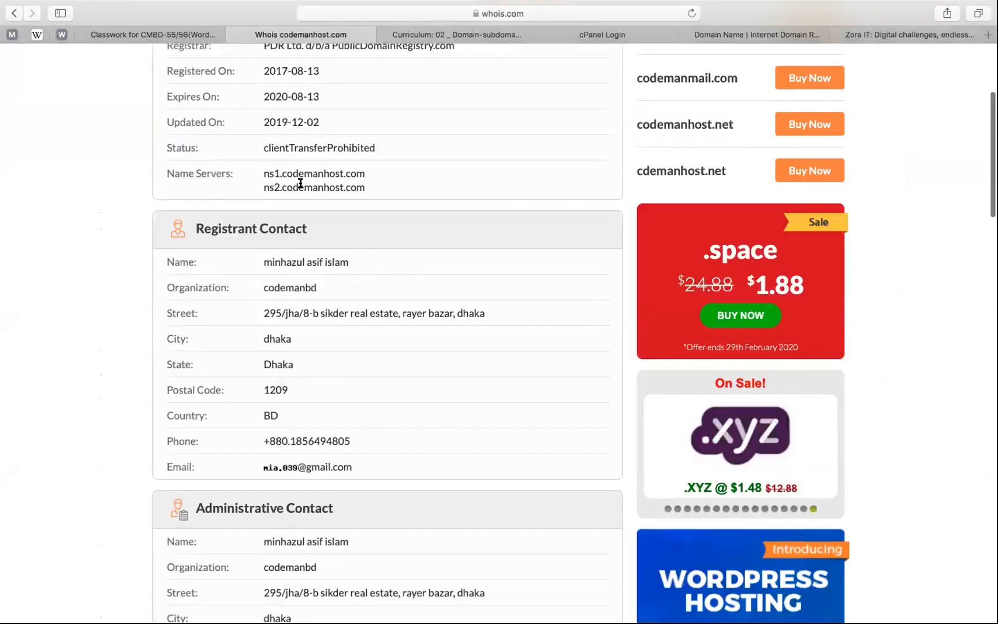
{"action": "scroll", "coordinate": [301, 183], "scroll_direction": "down", "scroll_amount": 2}
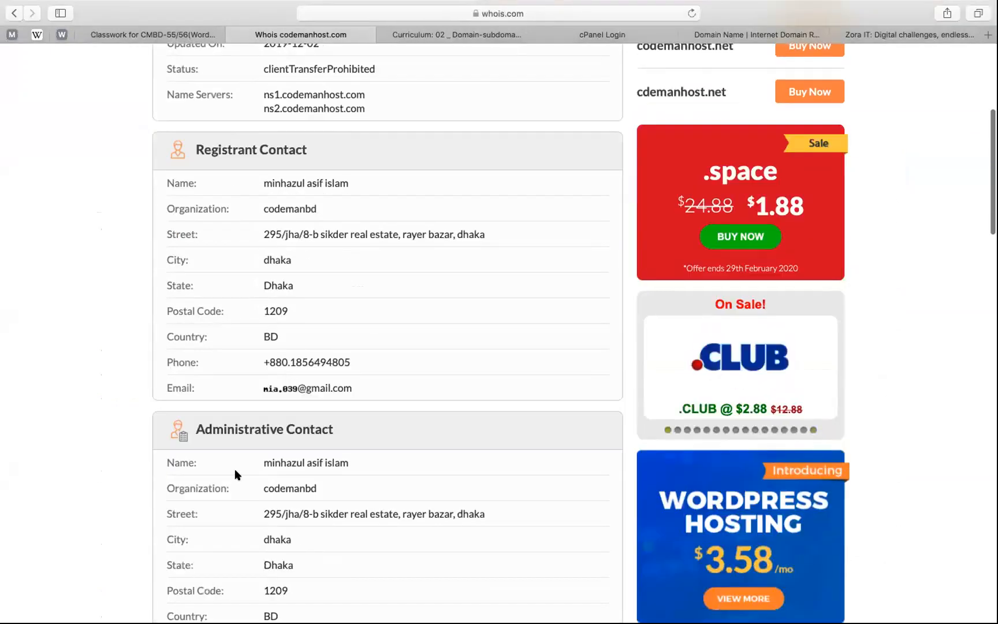
{"action": "triple_click", "coordinate": [306, 362]}
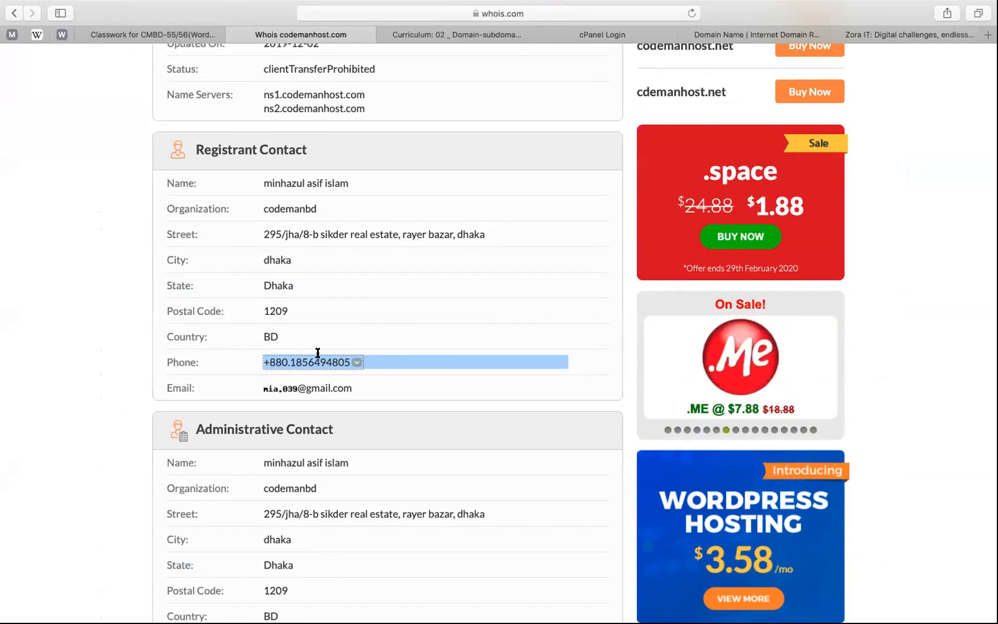
{"action": "left_click", "coordinate": [326, 386]}
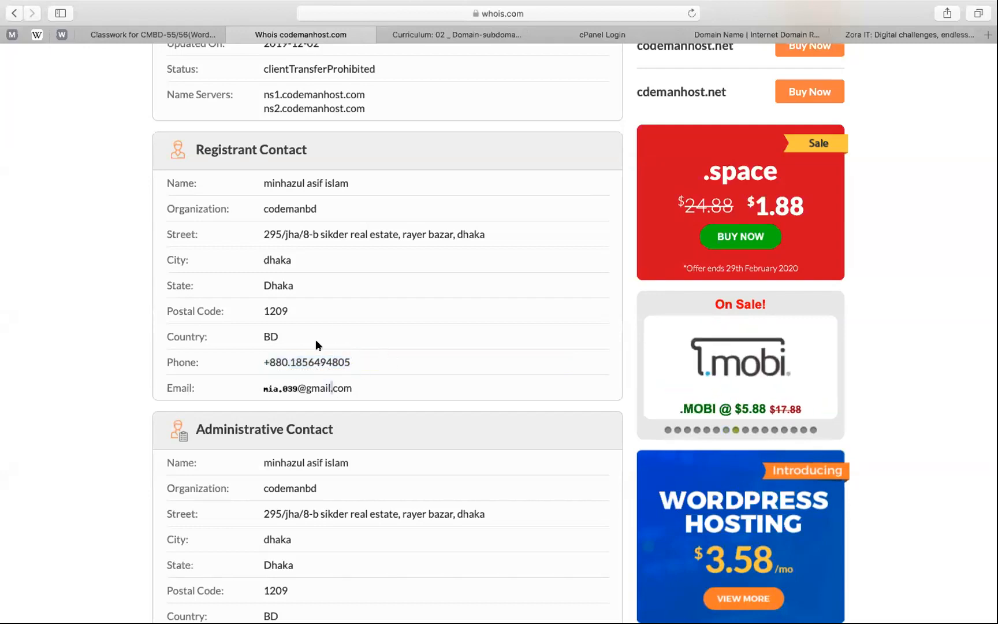
{"action": "scroll", "coordinate": [281, 347], "scroll_direction": "up", "scroll_amount": 5}
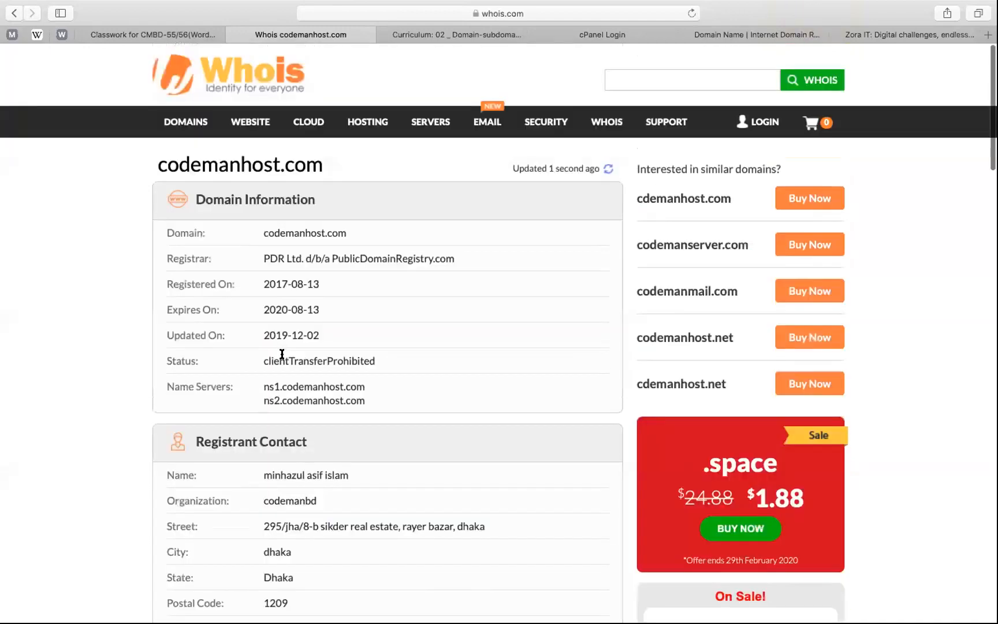
{"action": "scroll", "coordinate": [213, 407], "scroll_direction": "down", "scroll_amount": 3}
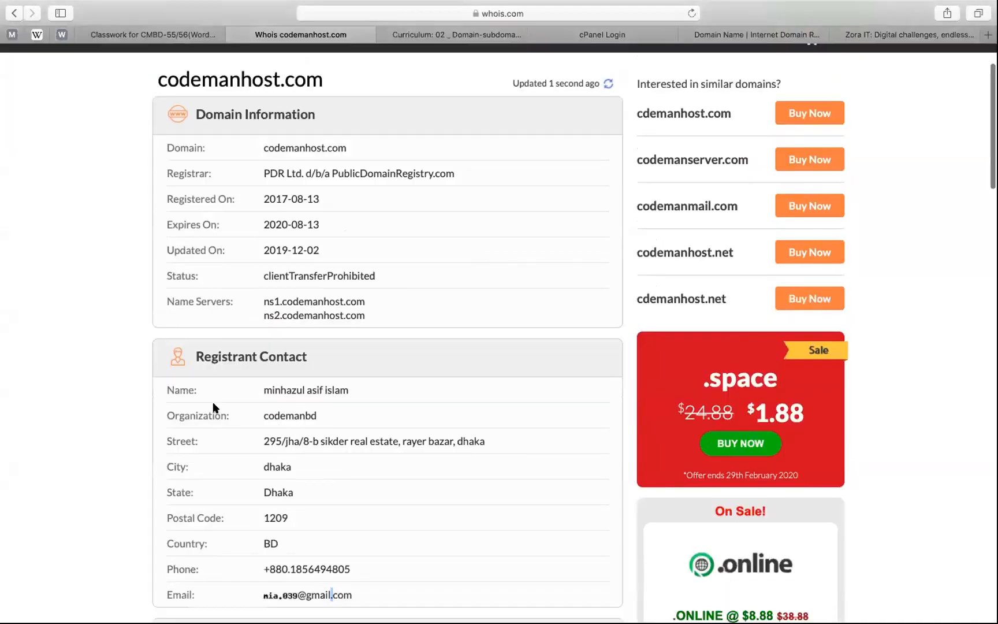
{"action": "scroll", "coordinate": [213, 407], "scroll_direction": "down", "scroll_amount": 4}
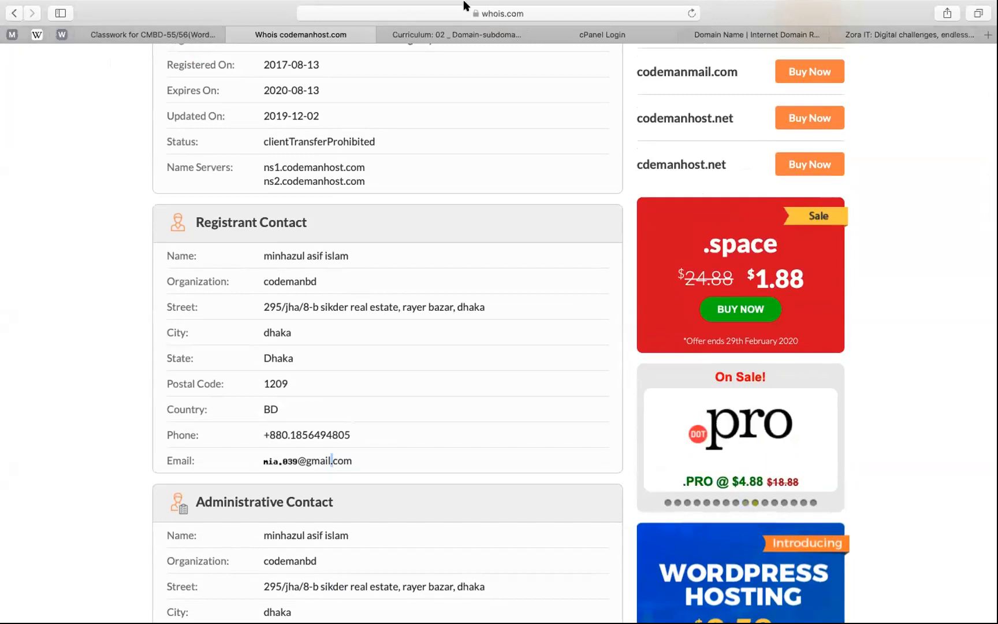
Step: Run a Google search for 'whos' from the address bar
{"action": "mouse_move", "coordinate": [464, 5]}
{"action": "left_click", "coordinate": [625, 30]}
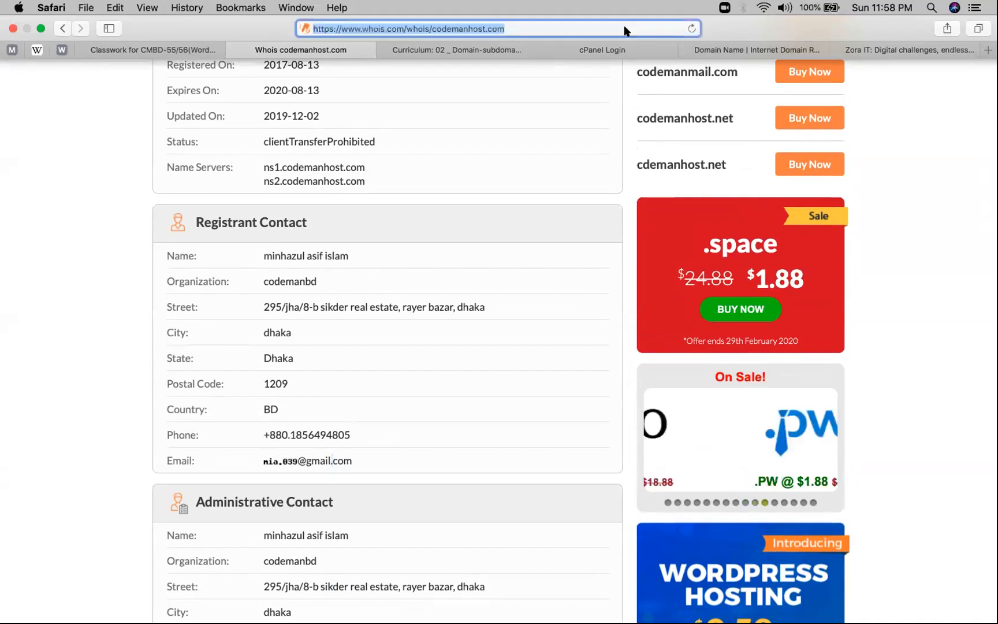
{"action": "type", "text": "wh"}
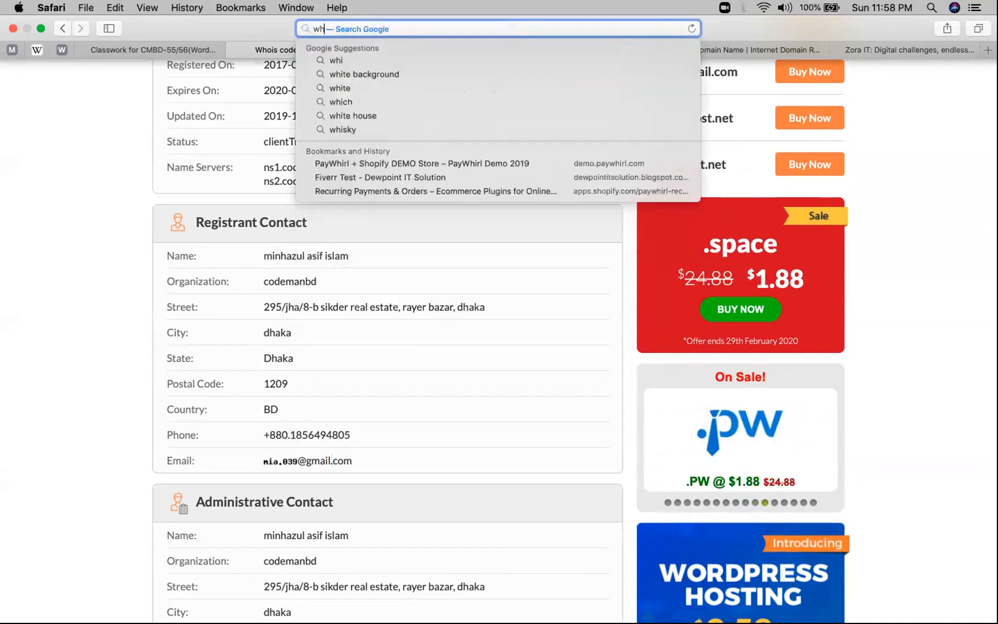
{"action": "type", "text": "os"}
{"action": "key", "text": "Escape"}
{"action": "key", "text": "Return"}
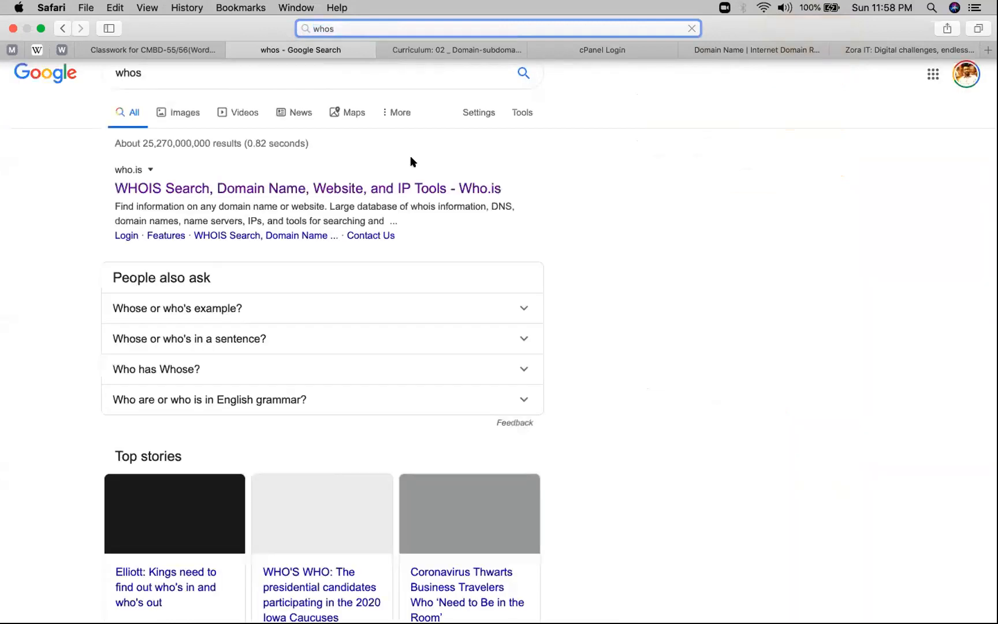
{"action": "scroll", "coordinate": [230, 185], "scroll_direction": "down", "scroll_amount": 5}
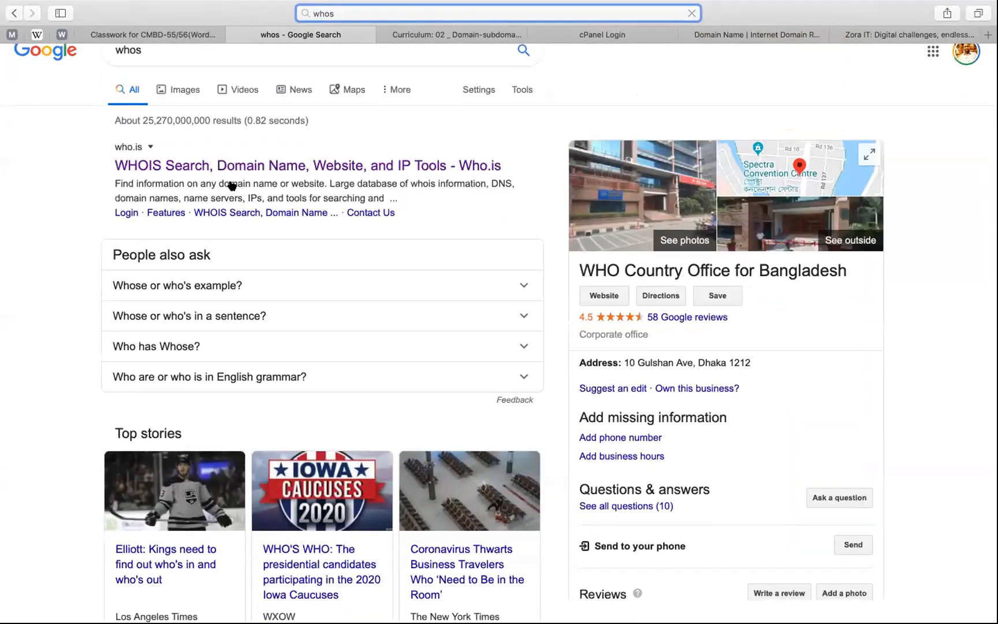
{"action": "scroll", "coordinate": [230, 185], "scroll_direction": "up", "scroll_amount": 5}
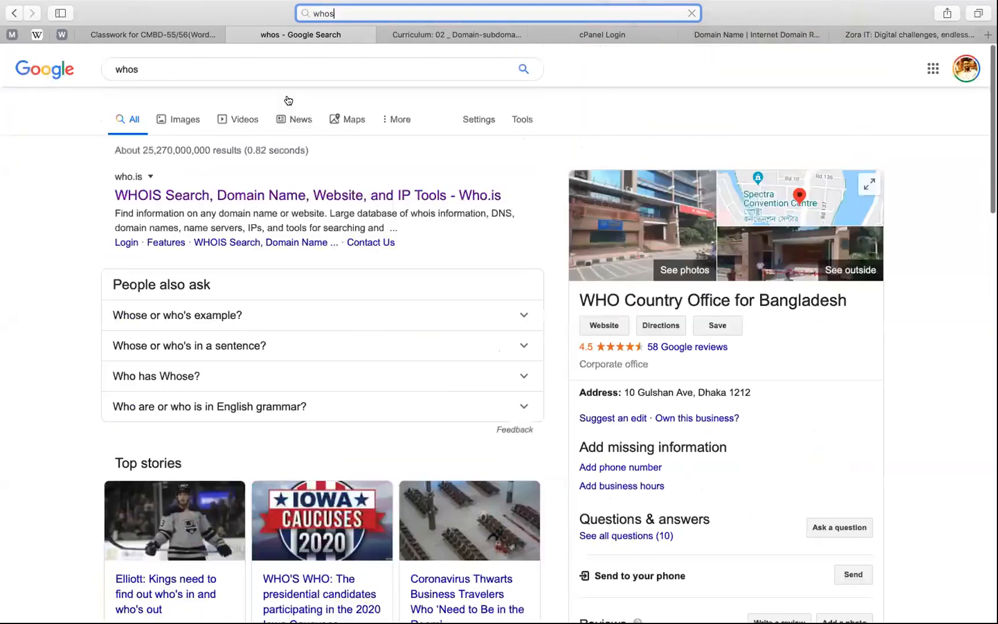
Step: Correct the query to 'who is' and open the Whois.net result
{"action": "left_click", "coordinate": [305, 73]}
{"action": "key", "text": "BackSpace"}
{"action": "type", "text": "is"}
{"action": "key", "text": "Return"}
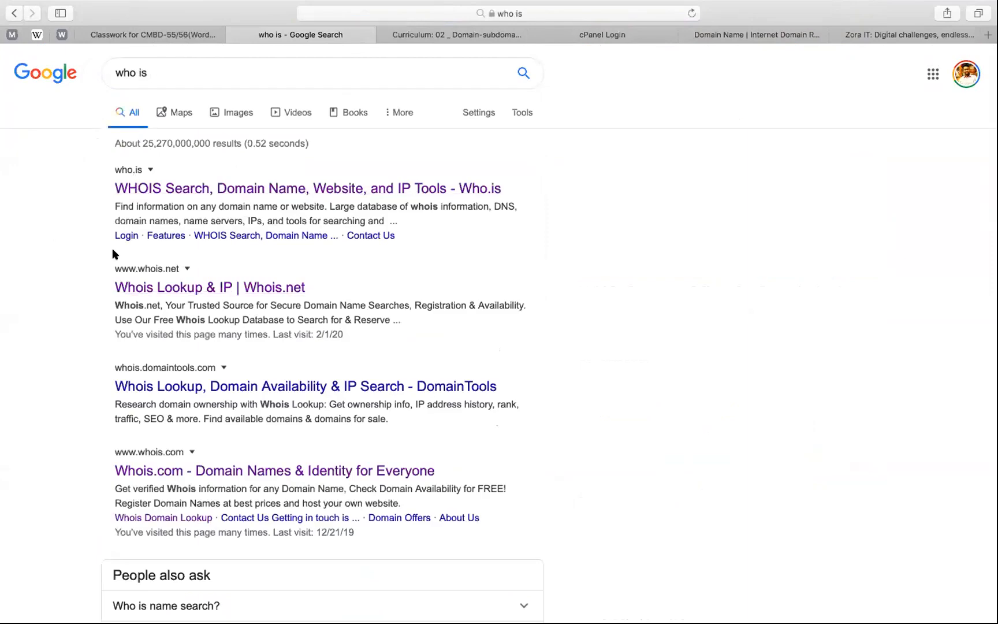
{"action": "left_click", "coordinate": [162, 293]}
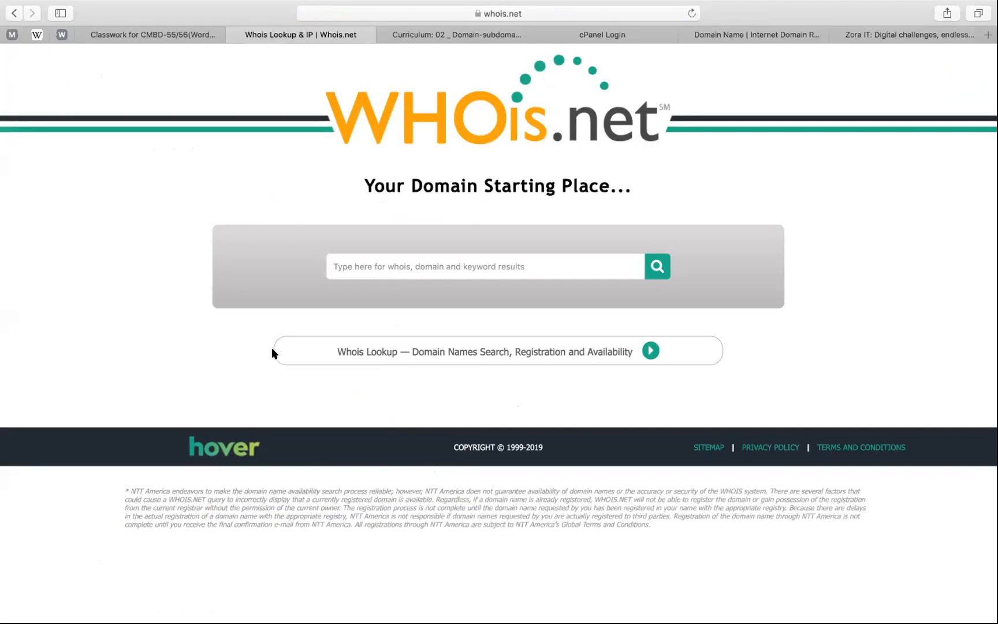
Step: Paste abiirhasan.com into the Whois.net lookup, remove stray text, and run the lookup
{"action": "left_click", "coordinate": [374, 267]}
{"action": "type", "text": "abiirhasan.com|Add Commentabiirhasan.com"}
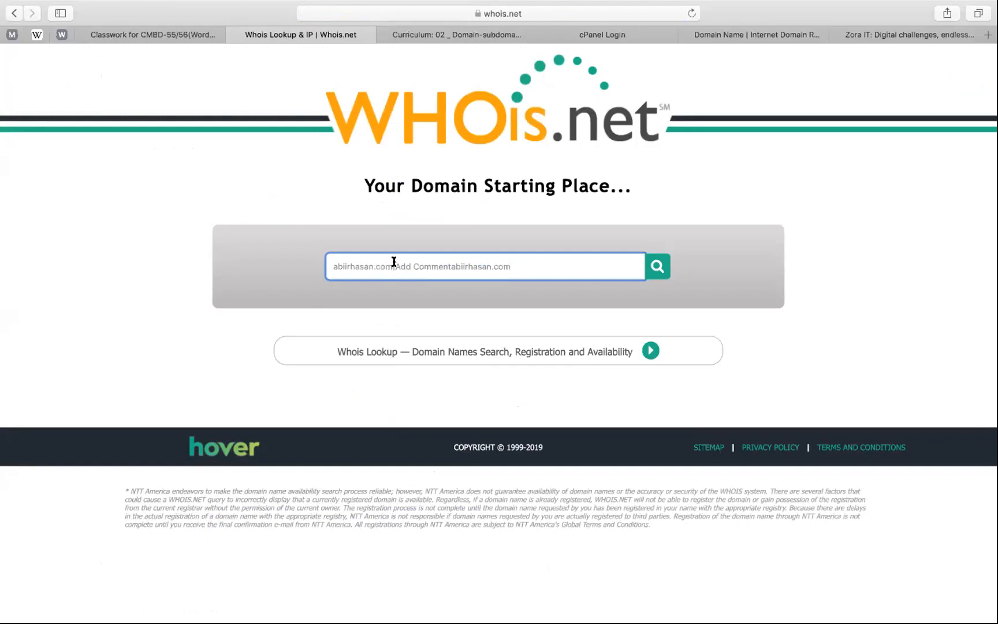
{"action": "left_click", "coordinate": [394, 262]}
{"action": "key", "text": "shift+super+Right"}
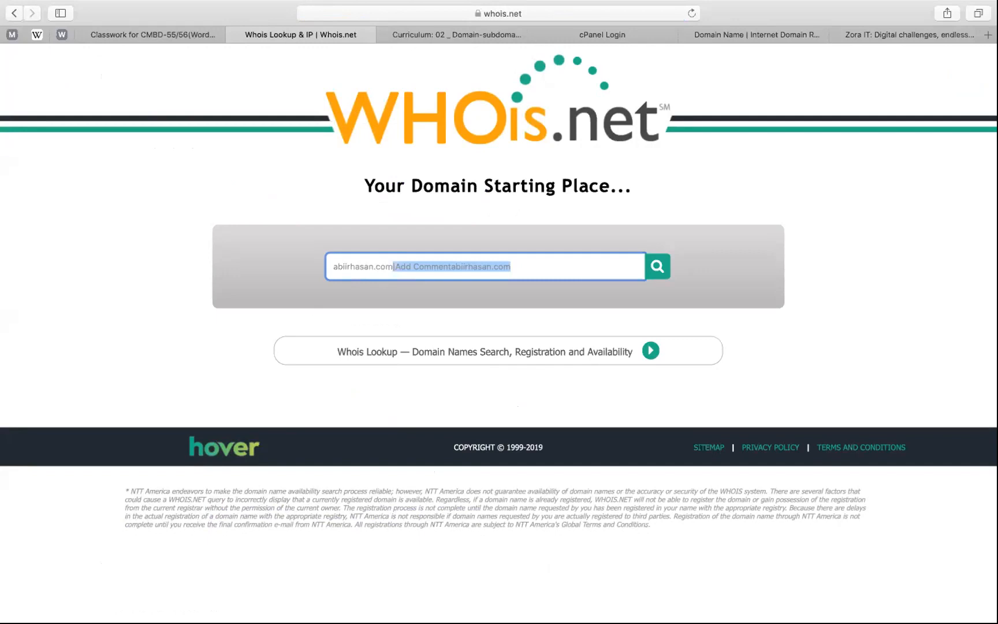
{"action": "key", "text": "BackSpace"}
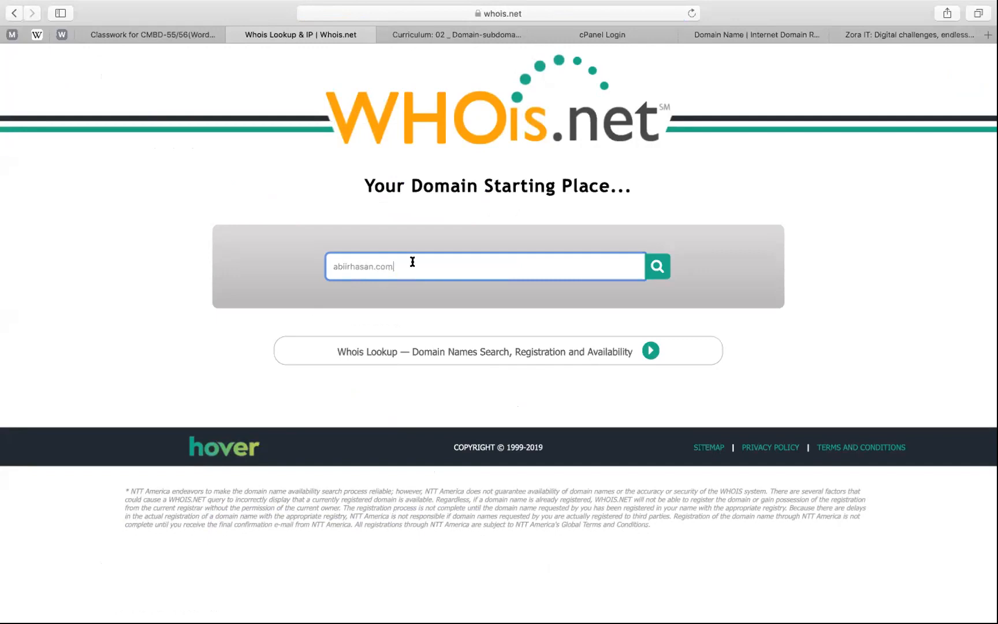
{"action": "triple_click", "coordinate": [453, 263]}
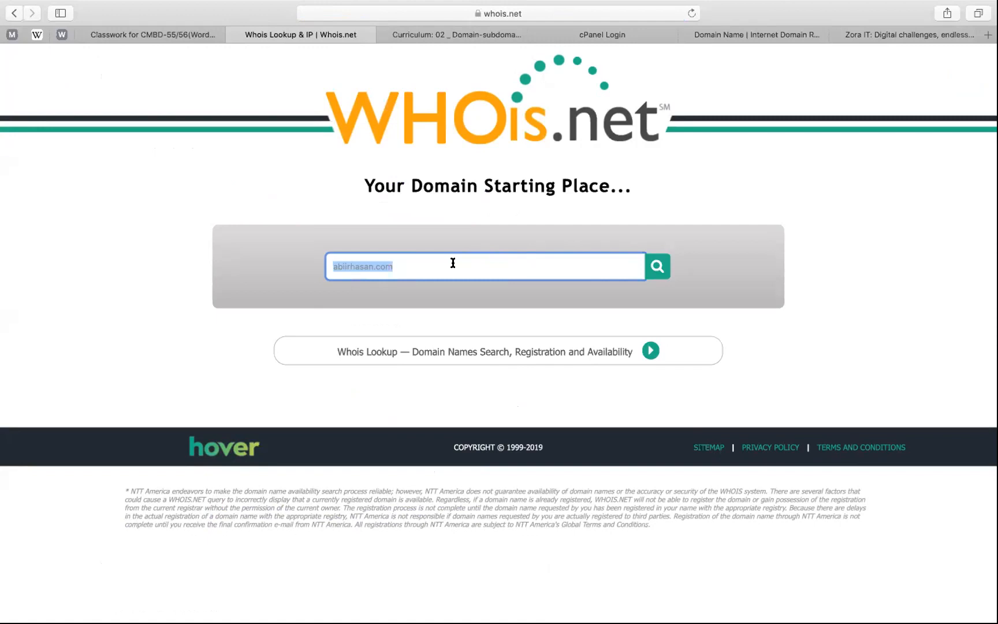
{"action": "left_click", "coordinate": [453, 263]}
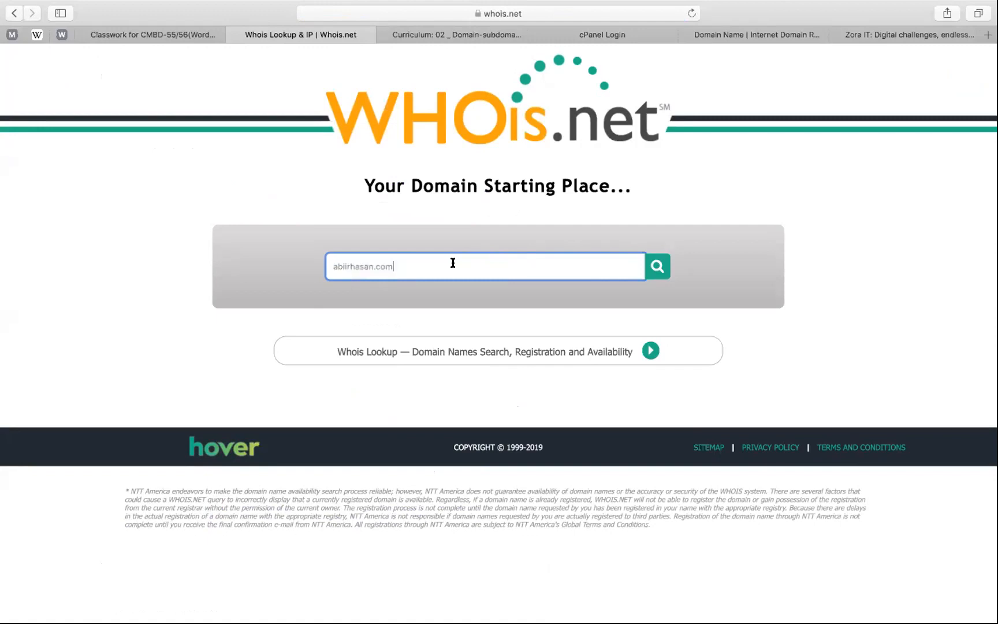
{"action": "left_click", "coordinate": [656, 269]}
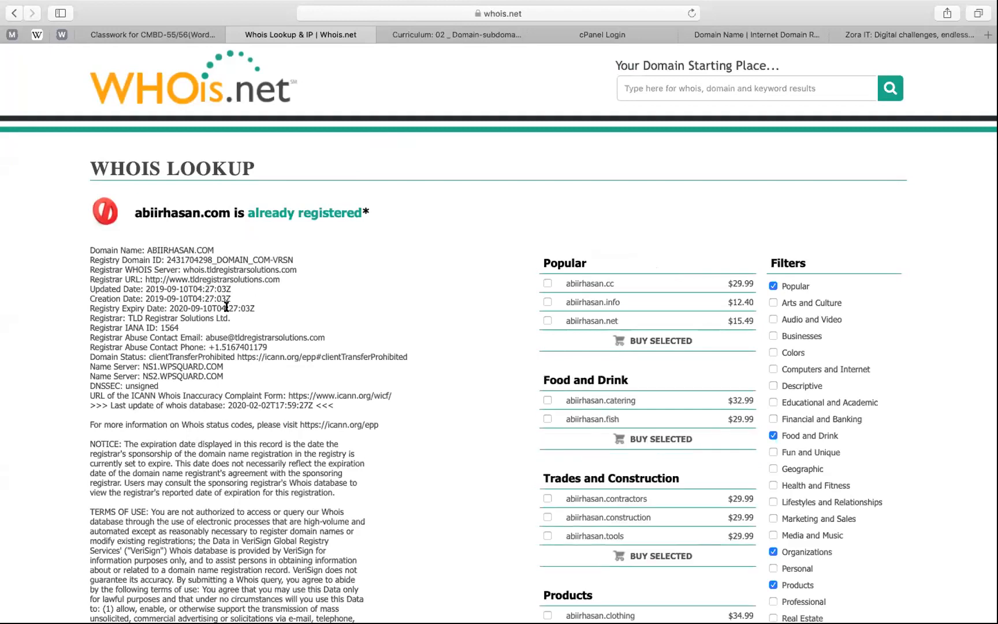
Step: Scroll the result: abiirhasan.com registered with TLD Registrar Solutions Ltd., expiring 2020-09-10
{"action": "scroll", "coordinate": [164, 341], "scroll_direction": "down", "scroll_amount": 6}
{"action": "scroll", "coordinate": [163, 346], "scroll_direction": "up", "scroll_amount": 6}
{"action": "scroll", "coordinate": [323, 271], "scroll_direction": "down", "scroll_amount": 3}
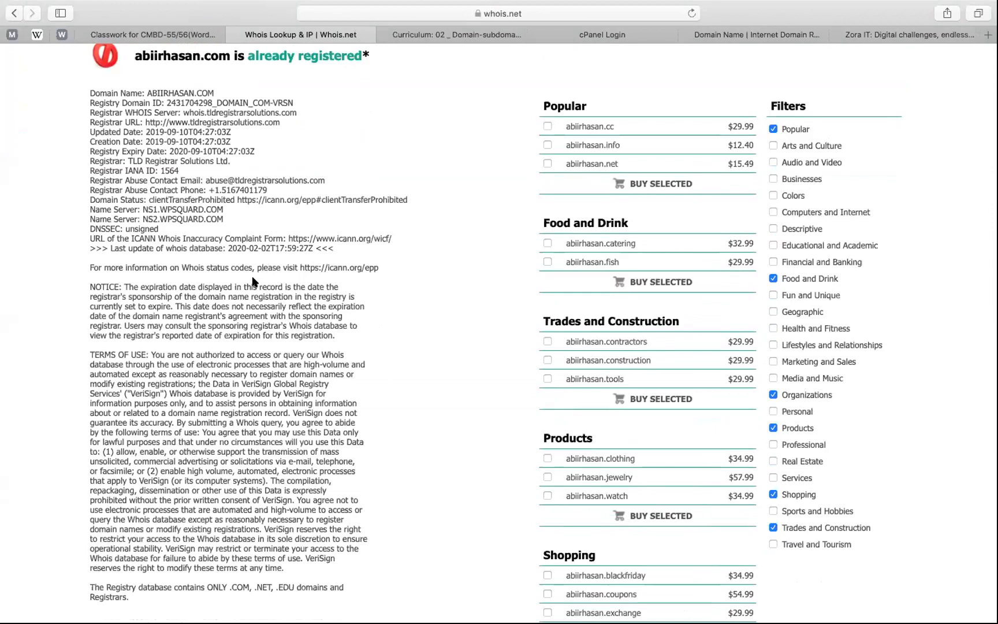
{"action": "scroll", "coordinate": [253, 281], "scroll_direction": "up", "scroll_amount": 3}
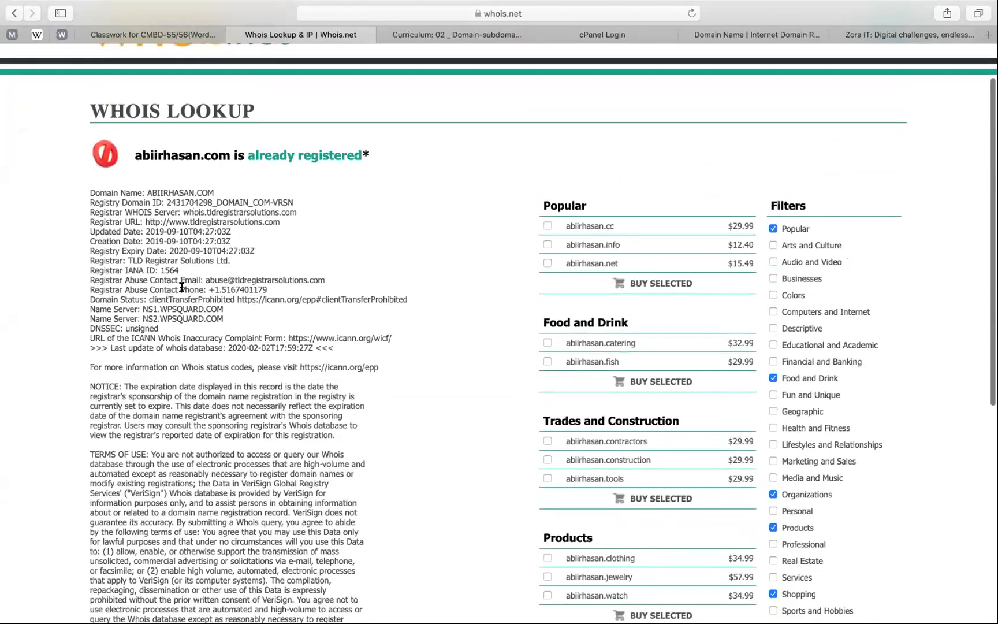
{"action": "scroll", "coordinate": [190, 297], "scroll_direction": "down", "scroll_amount": 5}
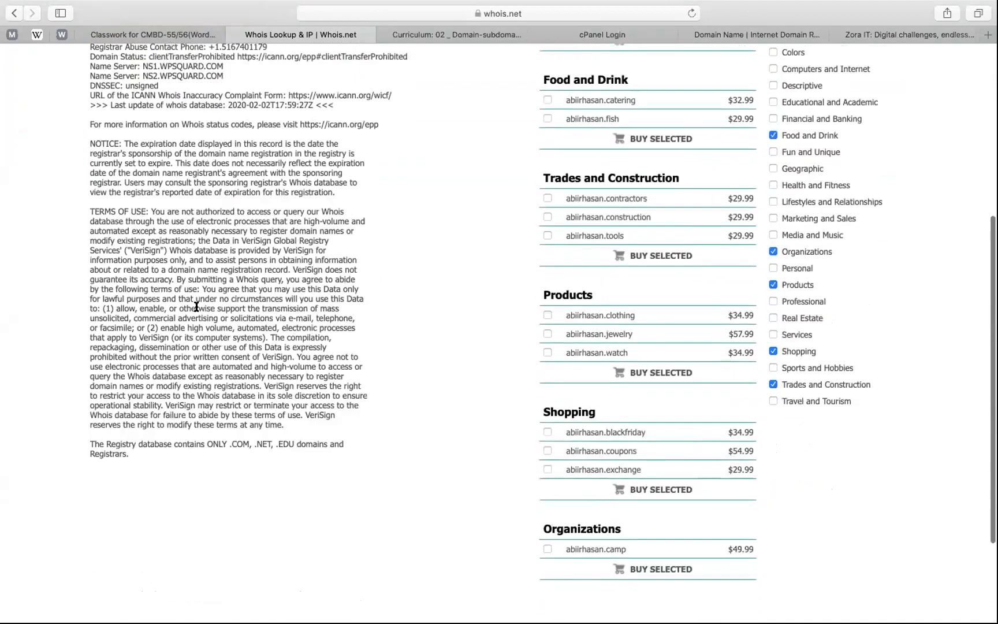
{"action": "scroll", "coordinate": [196, 306], "scroll_direction": "up", "scroll_amount": 5}
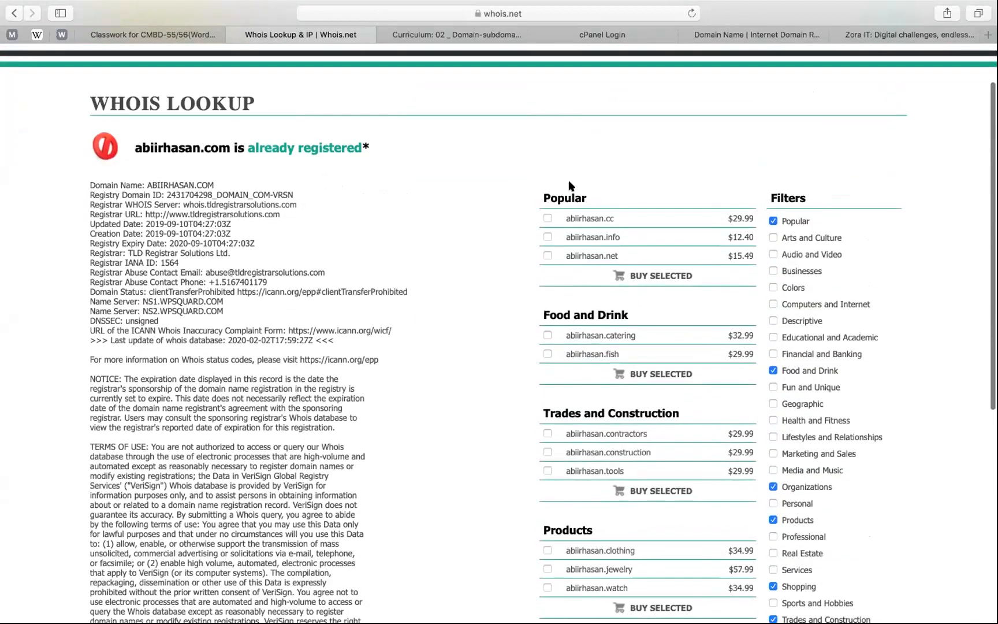
Step: Review the Internet.bs My Domains list, then go back to the Internet.bs home page
{"action": "left_click", "coordinate": [902, 34]}
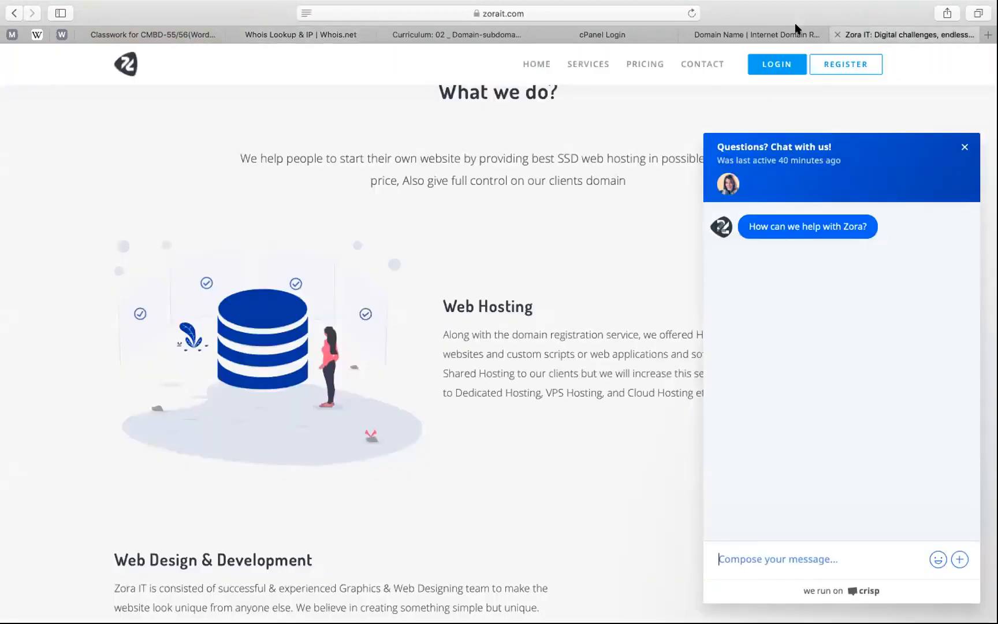
{"action": "left_click", "coordinate": [768, 29]}
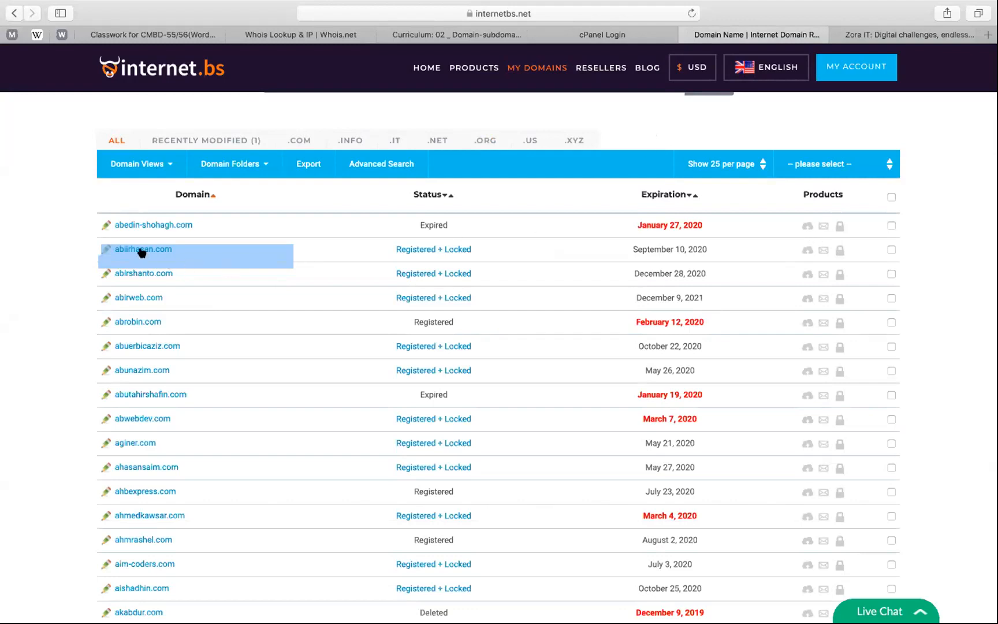
{"action": "left_click", "coordinate": [83, 250]}
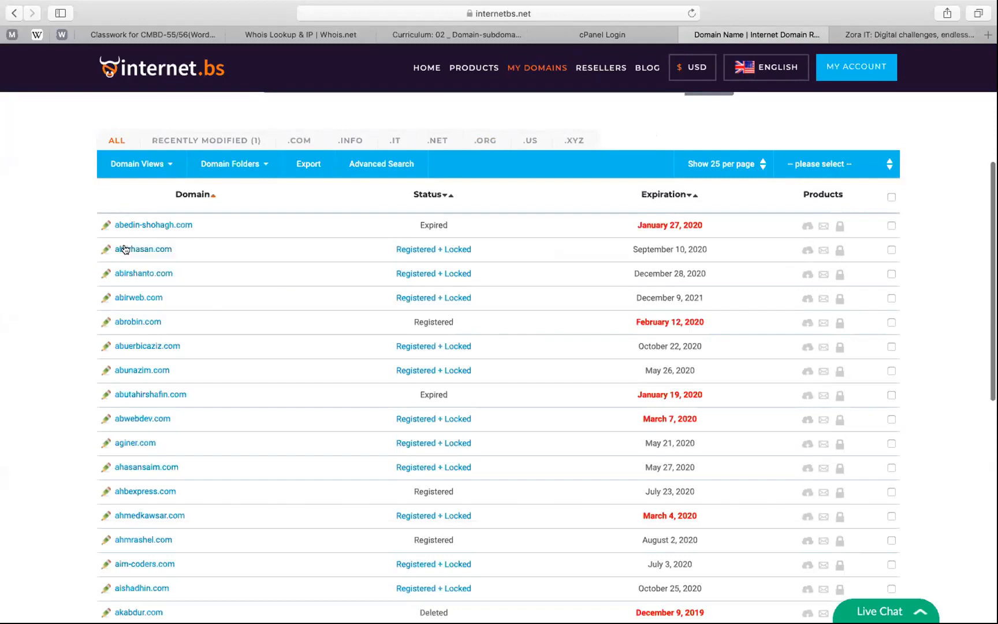
{"action": "scroll", "coordinate": [136, 245], "scroll_direction": "up", "scroll_amount": 2}
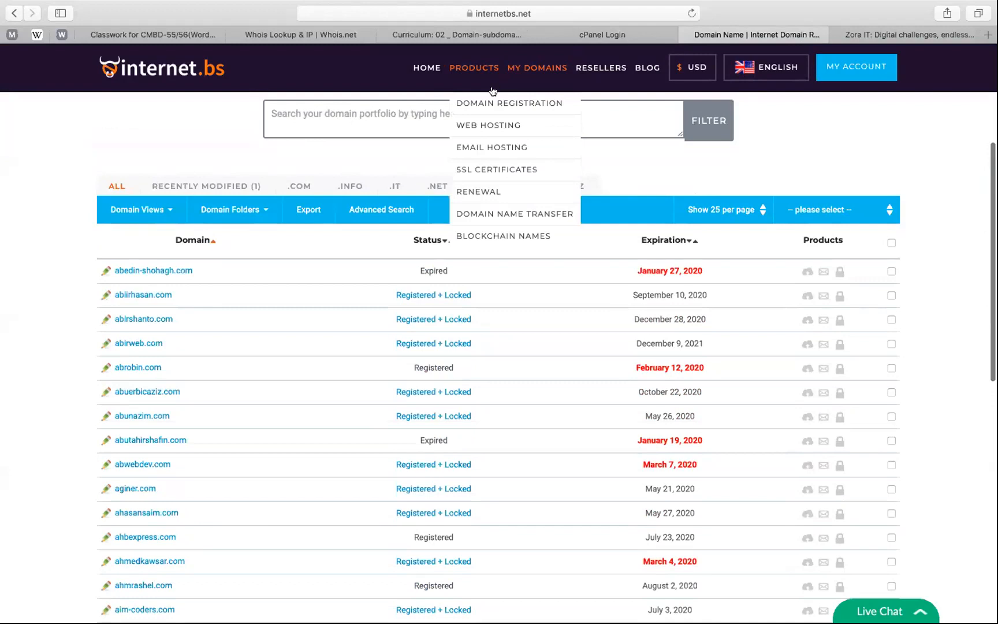
{"action": "mouse_move", "coordinate": [529, 76]}
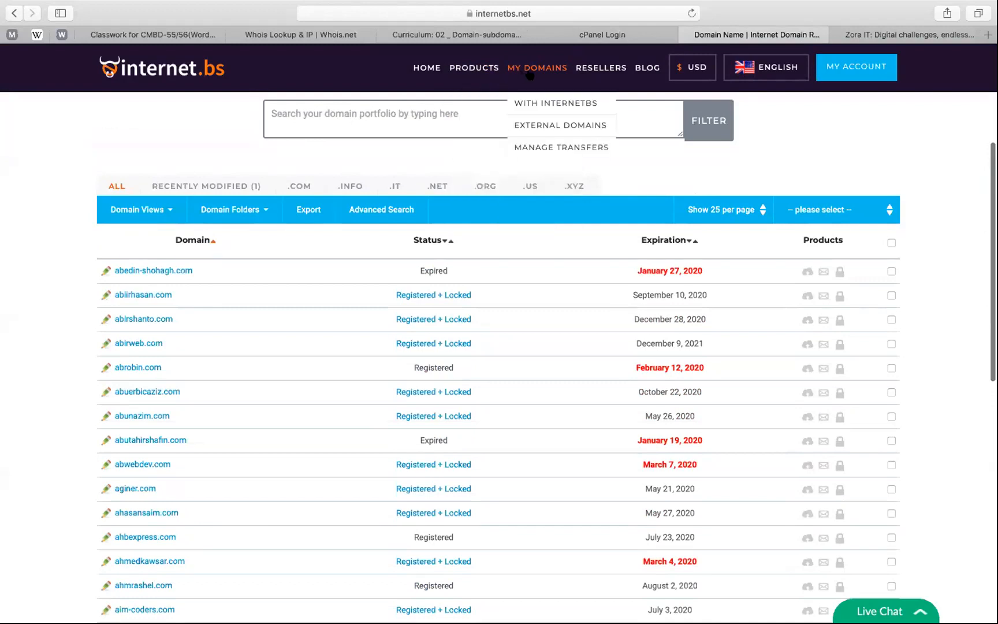
{"action": "left_click", "coordinate": [429, 63]}
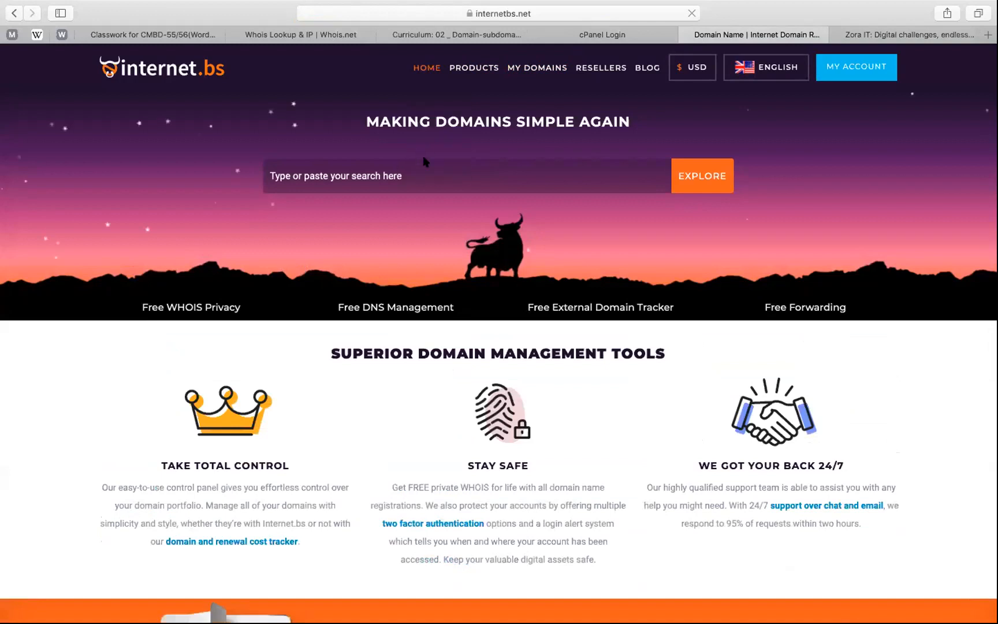
Step: Search for takecontroltotal.com and add the available .com domain ($8.49/year) to the cart
{"action": "left_click", "coordinate": [379, 166]}
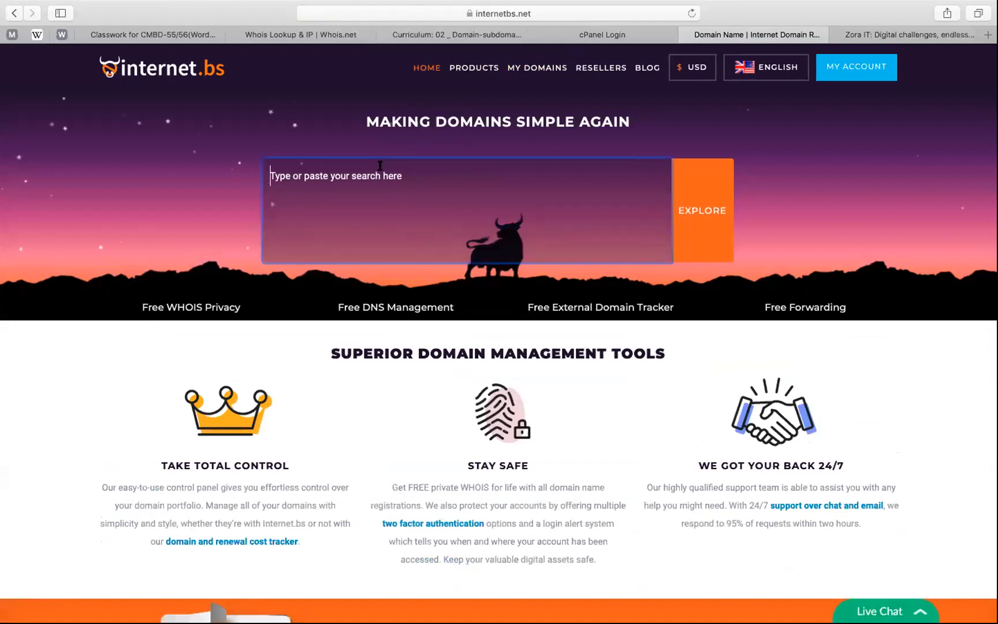
{"action": "type", "text": "takecontrol"}
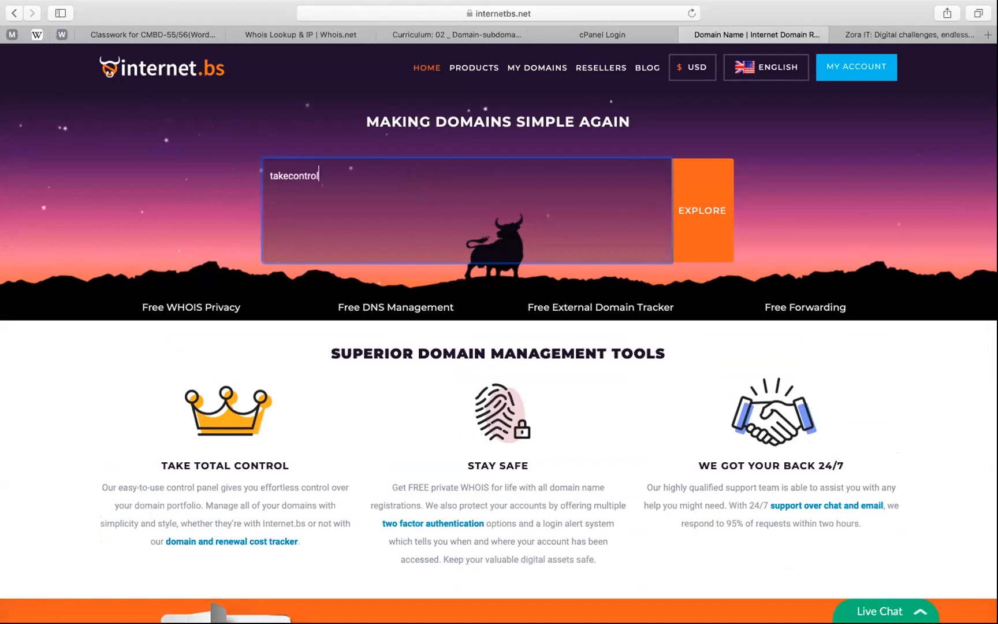
{"action": "type", "text": "tola"}
{"action": "key", "text": "BackSpace"}
{"action": "key", "text": "BackSpace"}
{"action": "type", "text": "tal.com"}
{"action": "left_click", "coordinate": [149, 483]}
{"action": "key", "text": "Return"}
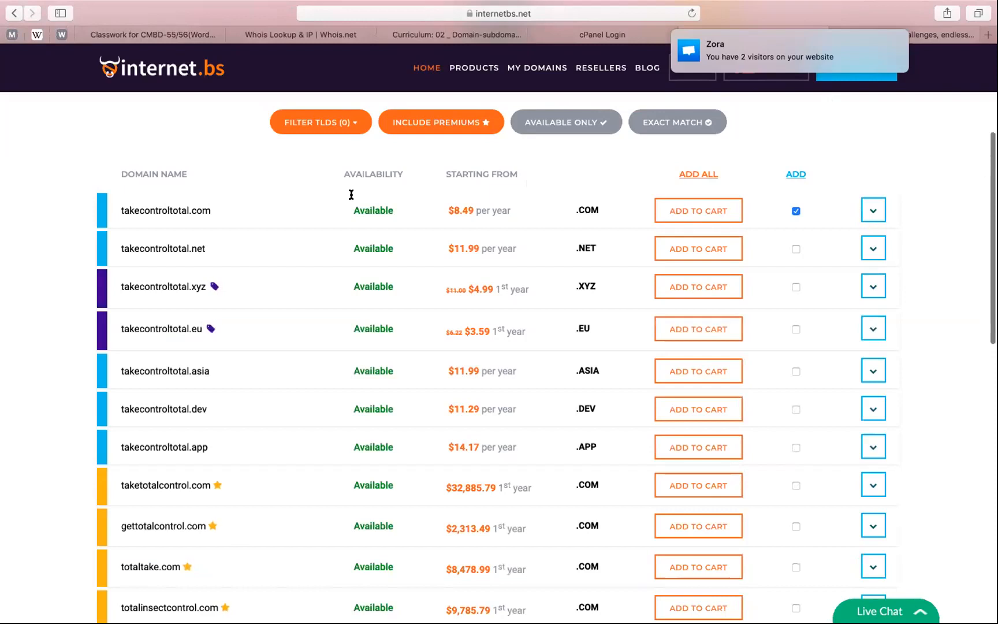
{"action": "left_click", "coordinate": [701, 211]}
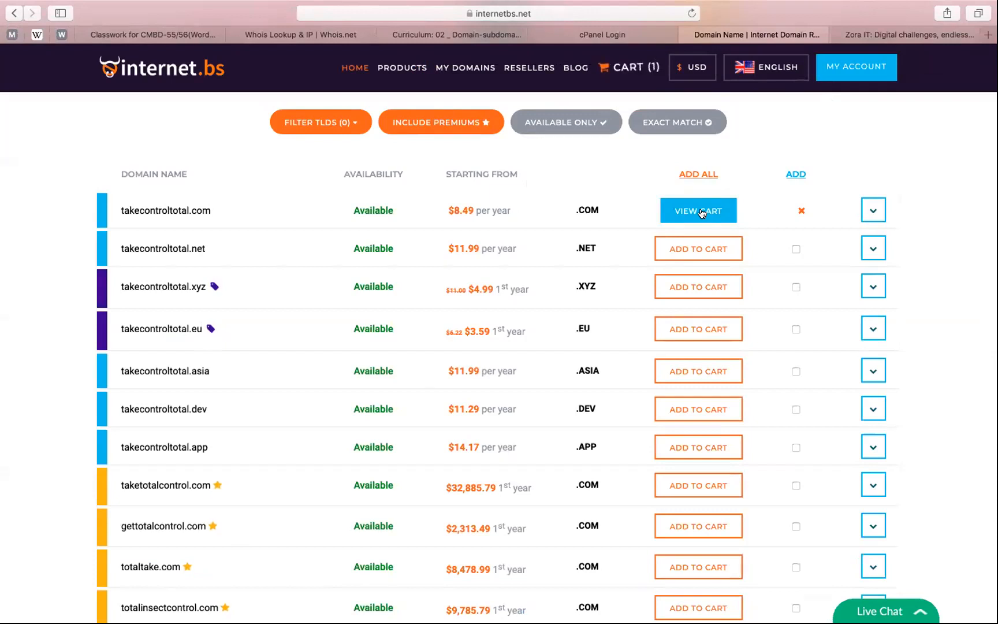
Step: In the cart, set takecontroltotal.com to a 1-year registration with Private Whois (USD 8.99)
{"action": "left_click", "coordinate": [633, 70]}
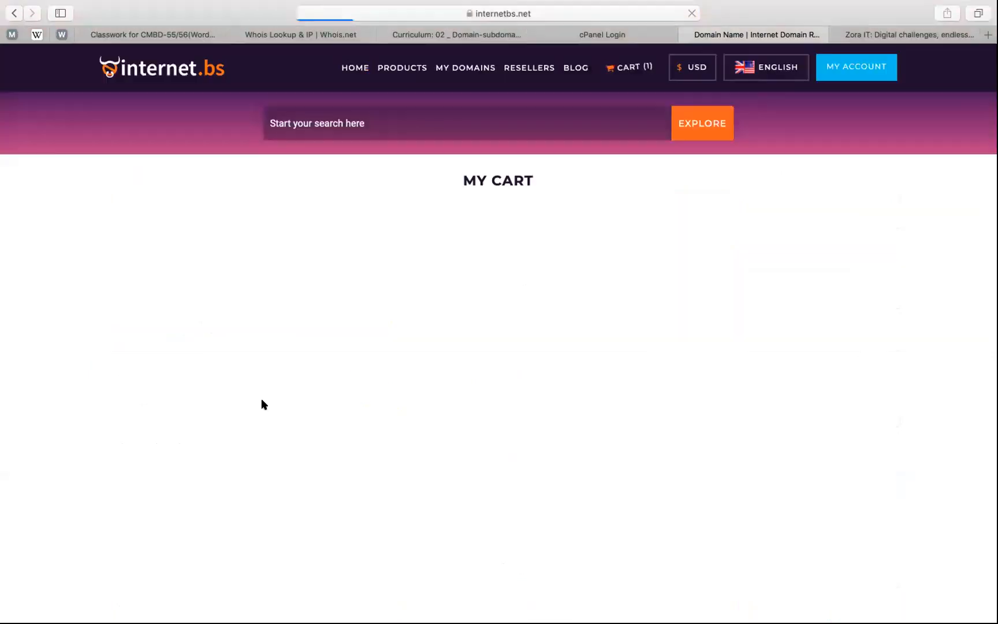
{"action": "scroll", "coordinate": [336, 267], "scroll_direction": "down", "scroll_amount": 1}
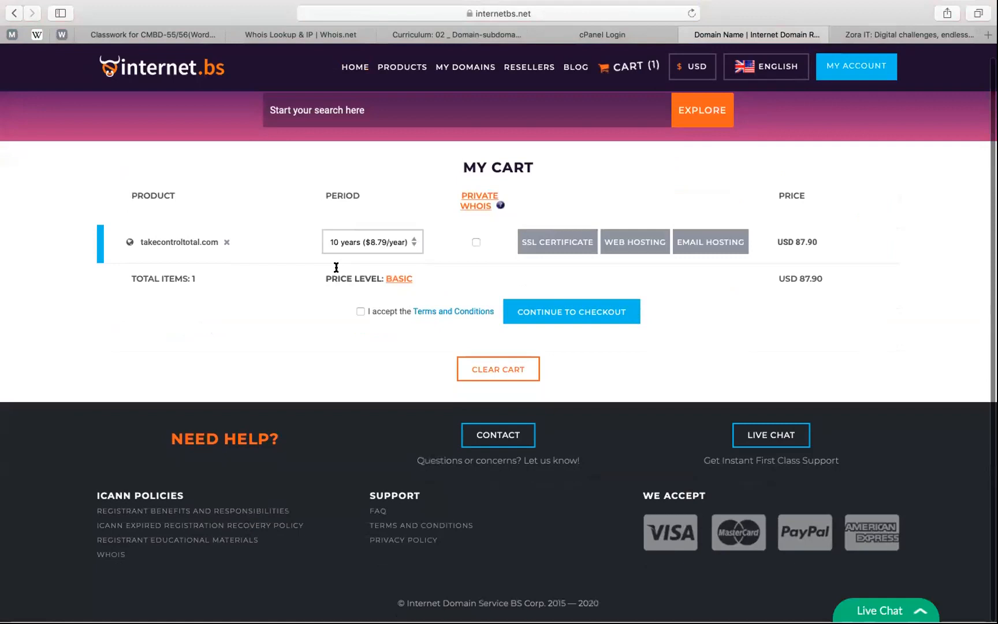
{"action": "left_click", "coordinate": [363, 239]}
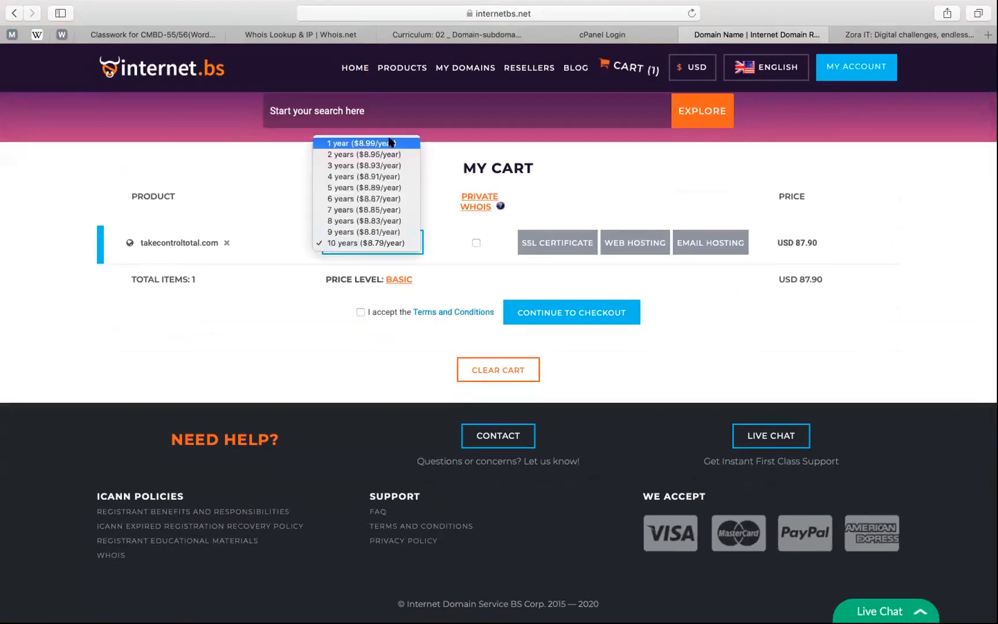
{"action": "left_click", "coordinate": [390, 143]}
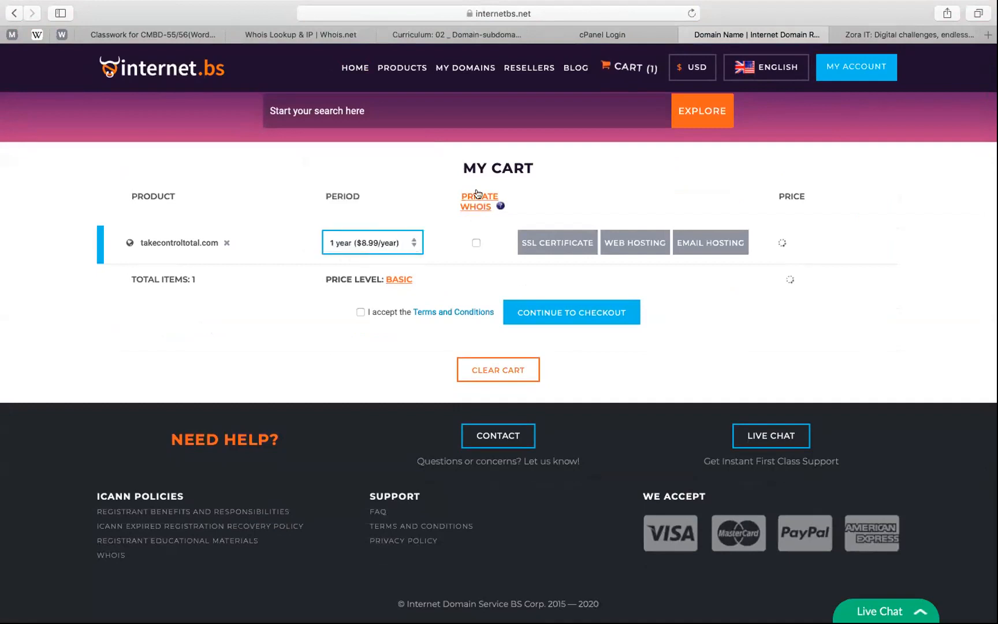
{"action": "left_click", "coordinate": [477, 243]}
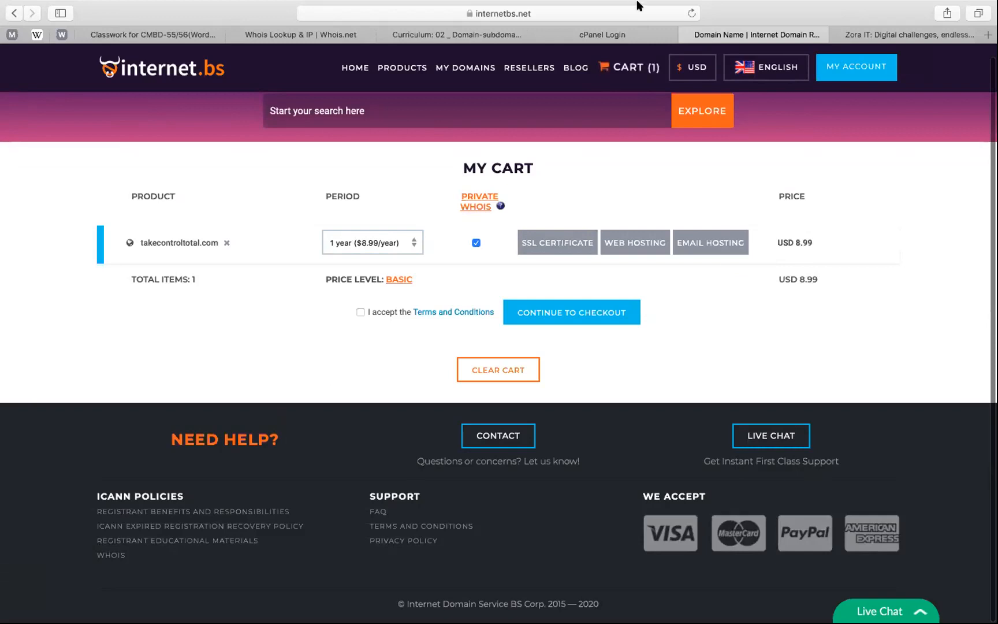
Step: Dismiss the stray network status menu and switch to the cPanel login page
{"action": "mouse_move", "coordinate": [759, 13]}
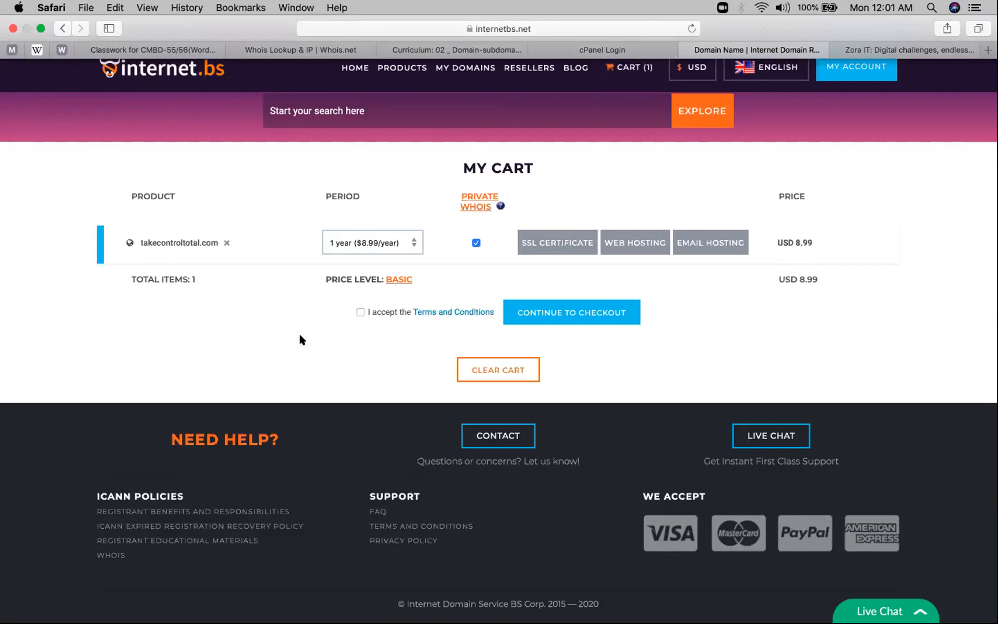
{"action": "left_click", "coordinate": [299, 350]}
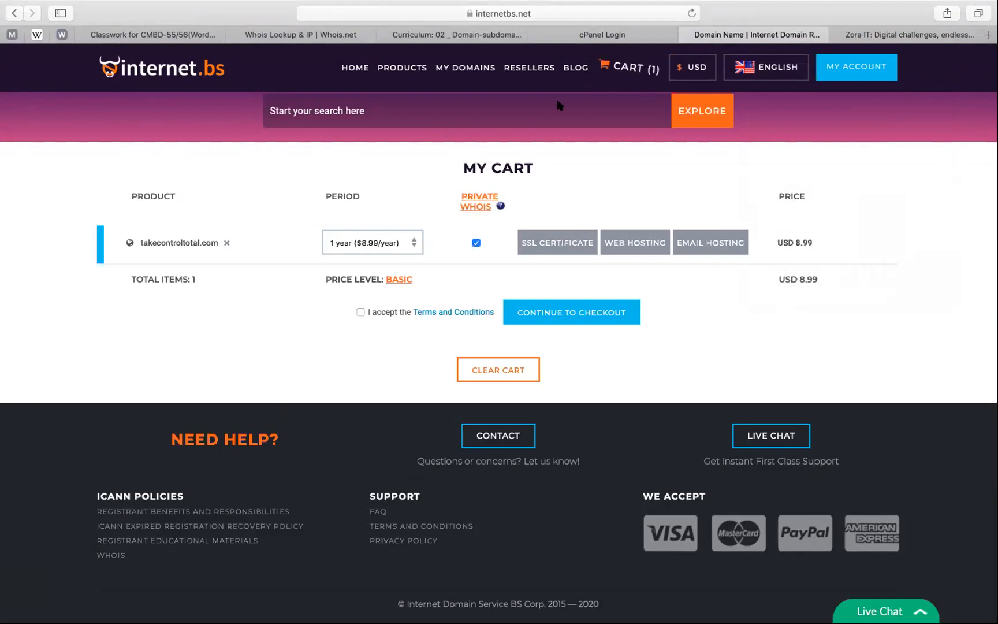
{"action": "left_click", "coordinate": [599, 34]}
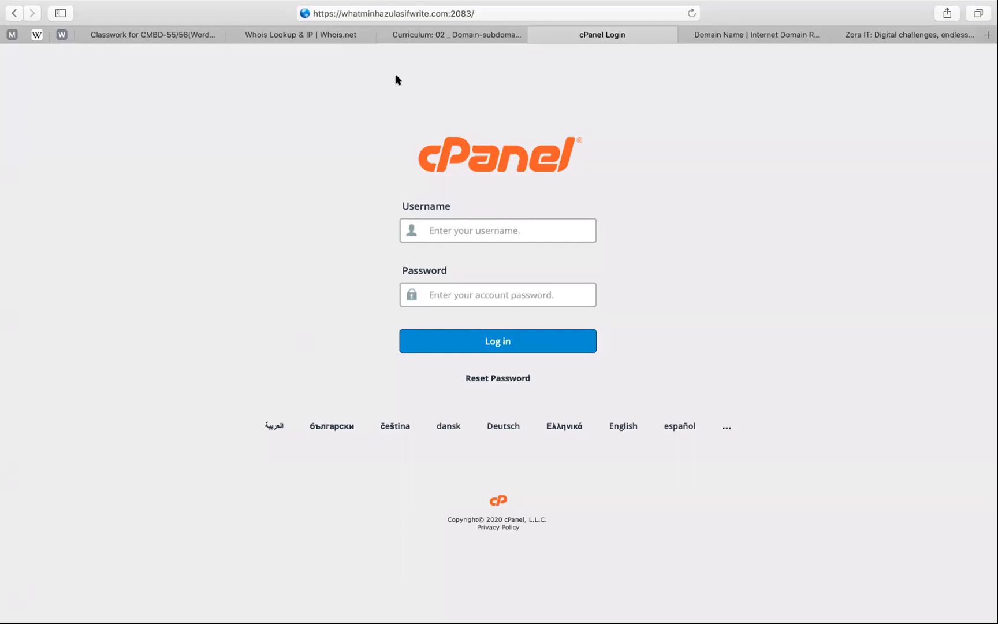
Step: Switch to the Curriculum spreadsheet at the Domain - Hosting Link/ Configure steps
{"action": "left_click", "coordinate": [469, 36]}
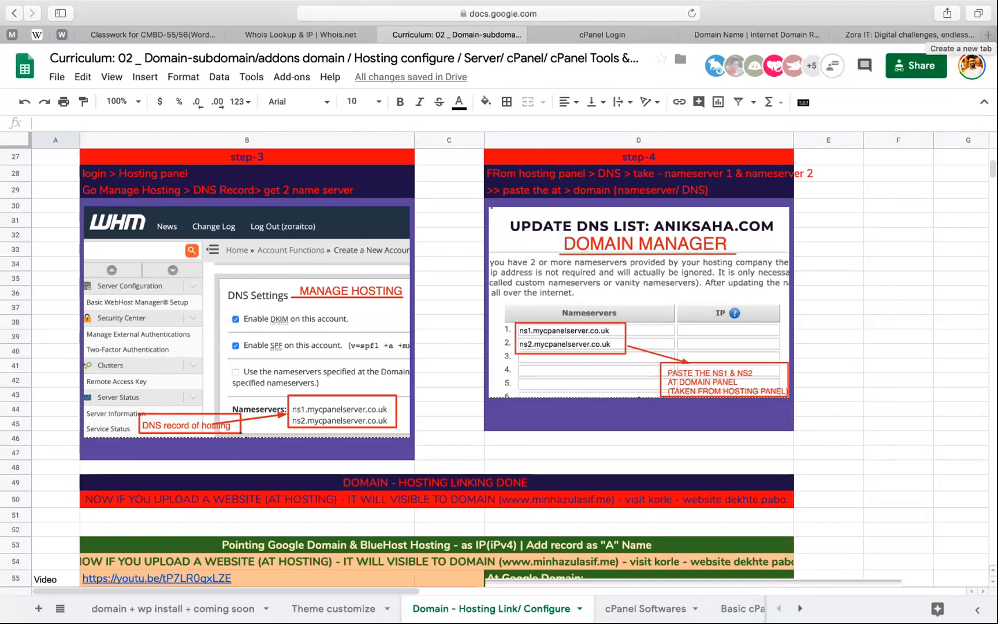
Step: Leave full-screen Safari for the desktop and launch Brave Browser through a Spotlight search for 'bra'
{"action": "key", "text": "ctrl+Up"}
{"action": "left_click", "coordinate": [441, 366]}
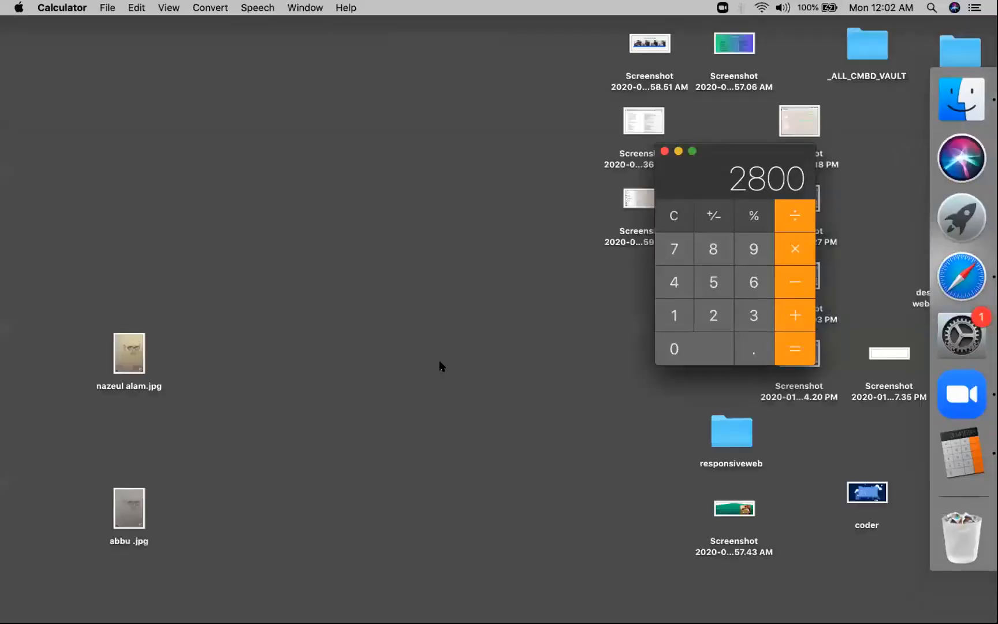
{"action": "key", "text": "super+space"}
{"action": "type", "text": "bra"}
{"action": "key", "text": "Return"}
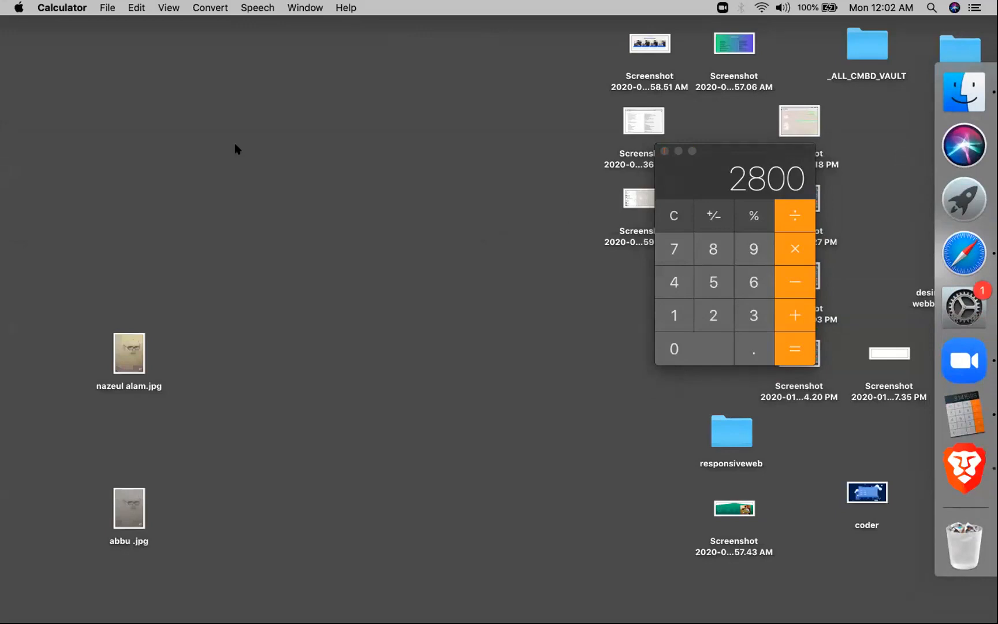
{"action": "left_click", "coordinate": [283, 223]}
{"action": "key", "text": "super+space"}
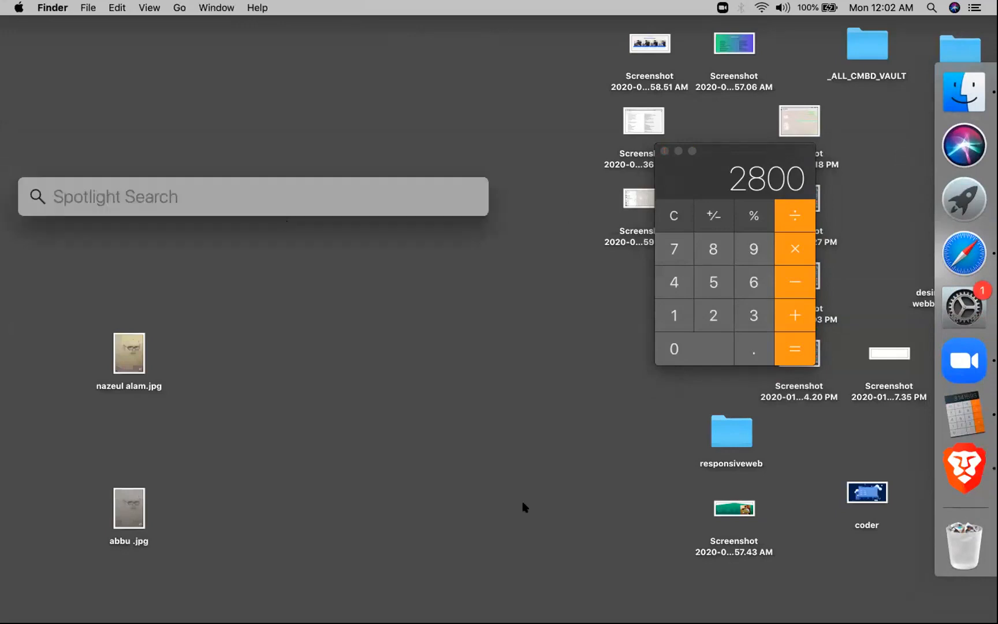
{"action": "key", "text": "Escape"}
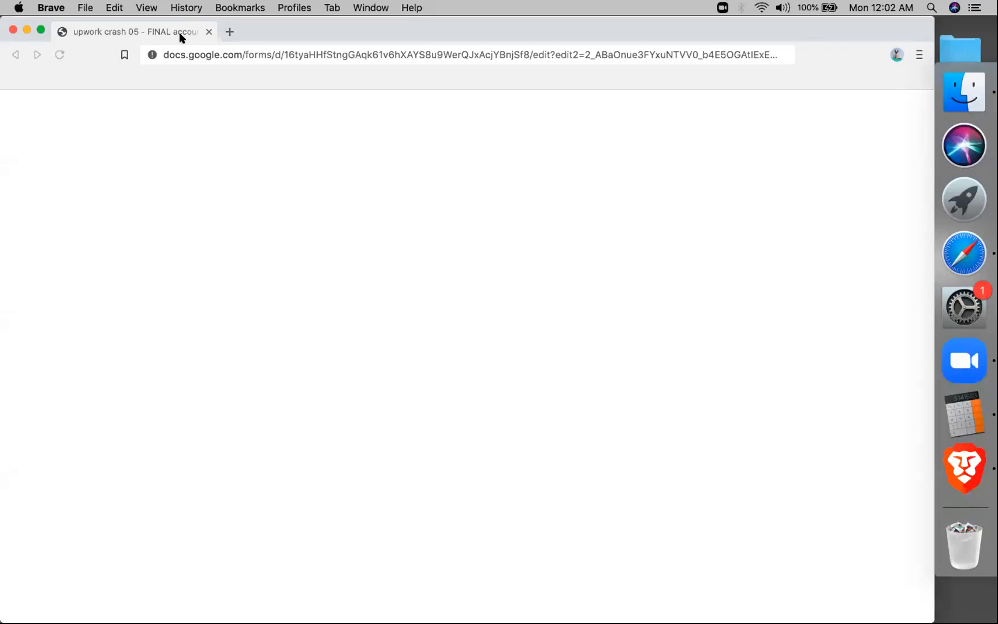
Step: Open a Brave window for another profile, closing one mistakenly opened profile window
{"action": "left_click", "coordinate": [895, 55]}
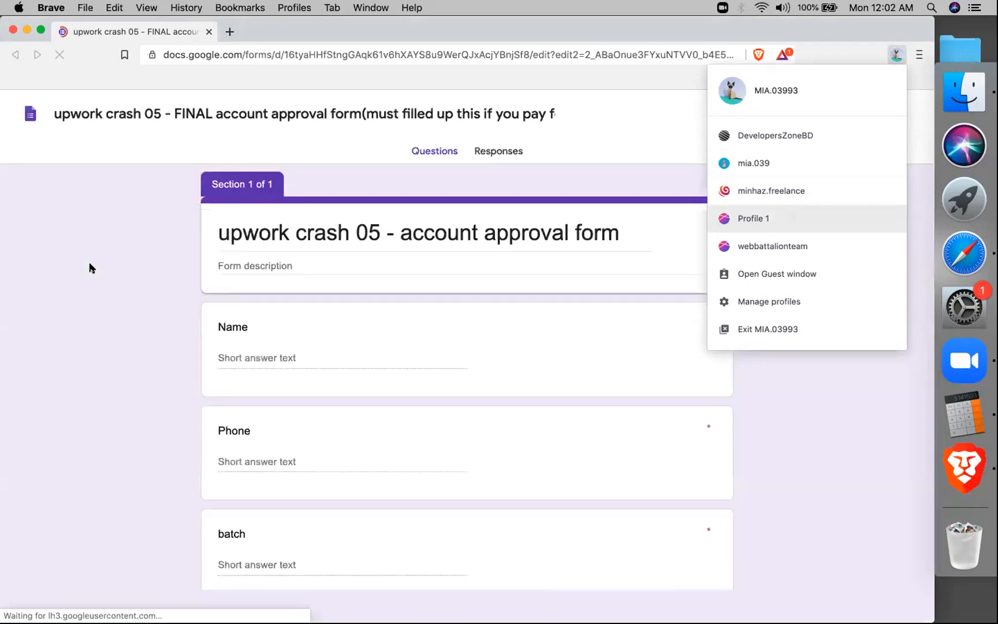
{"action": "left_click", "coordinate": [89, 268]}
{"action": "left_click", "coordinate": [252, 52]}
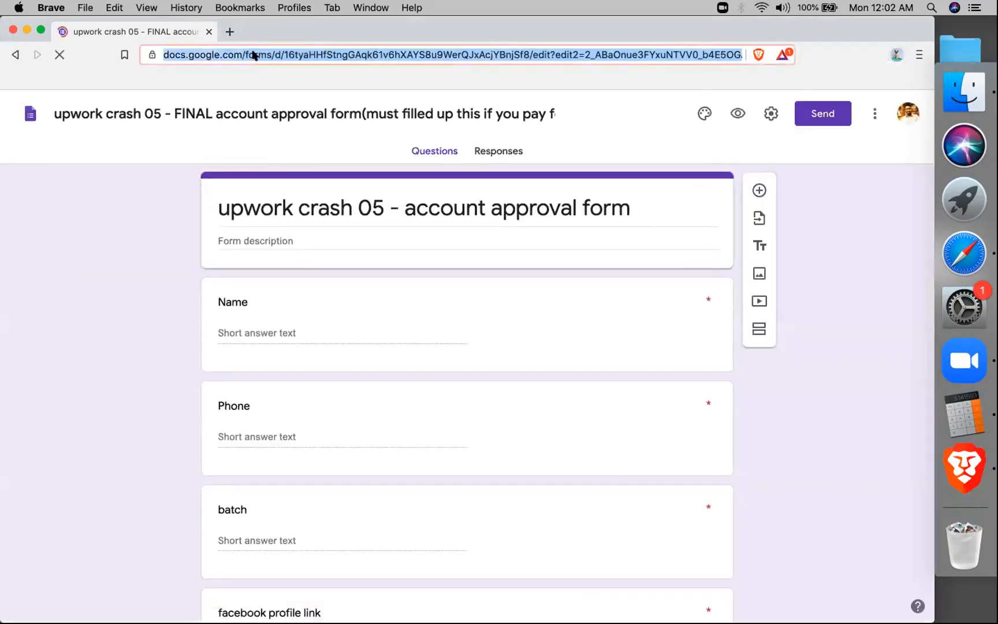
{"action": "type", "text": "dr"}
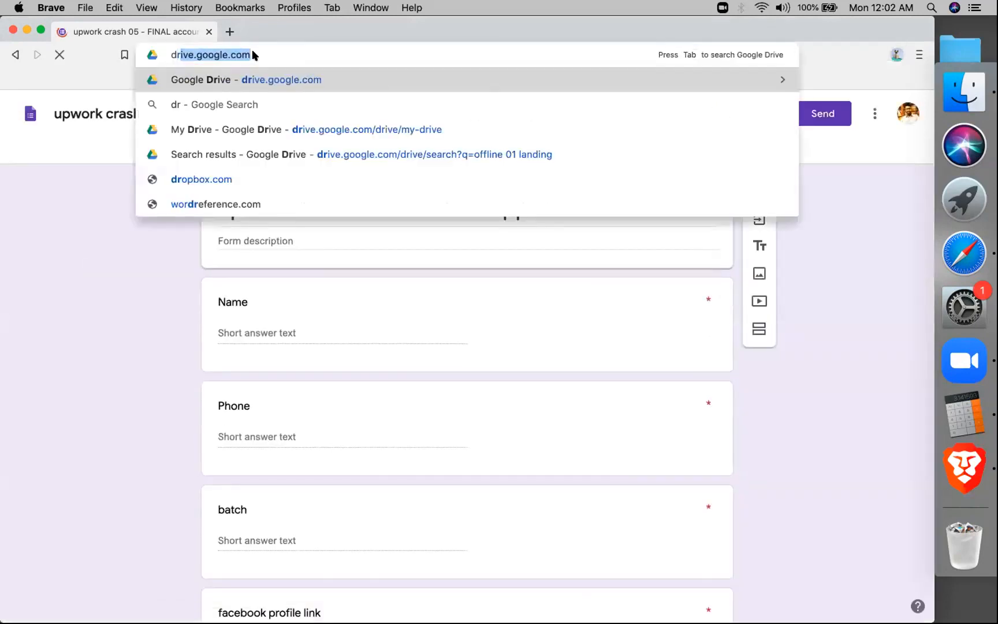
{"action": "key", "text": "BackSpace"}
{"action": "key", "text": "BackSpace"}
{"action": "key", "text": "BackSpace"}
{"action": "type", "text": "my"}
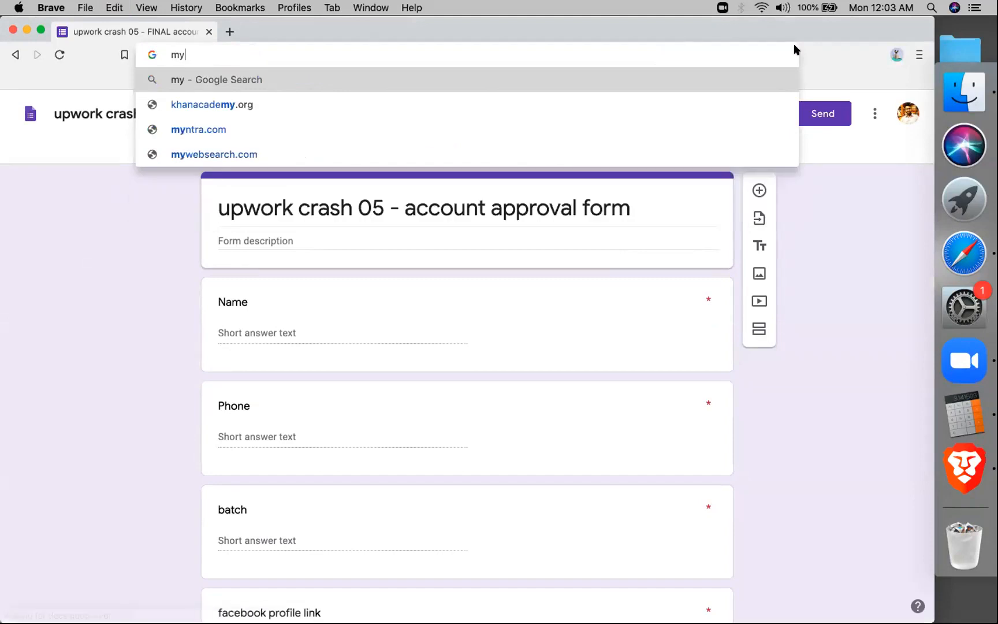
{"action": "left_click", "coordinate": [896, 55]}
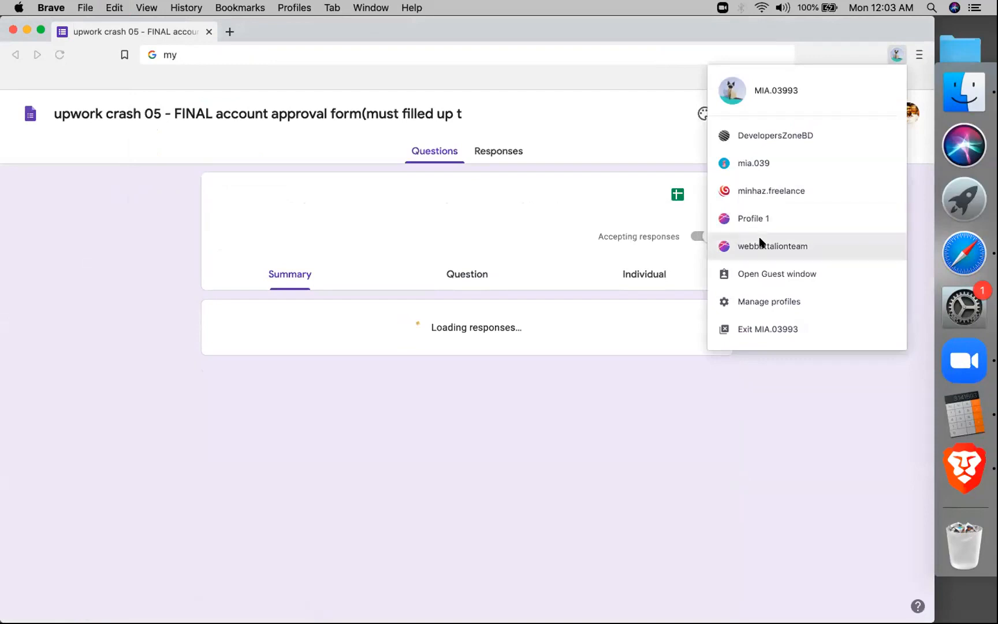
{"action": "left_click", "coordinate": [808, 201]}
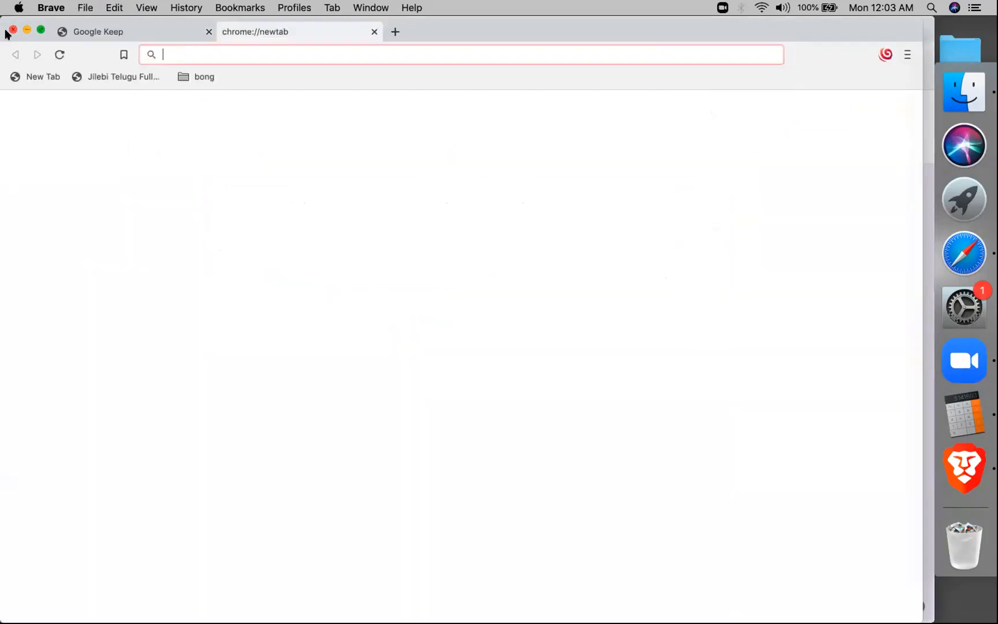
{"action": "left_click", "coordinate": [12, 30]}
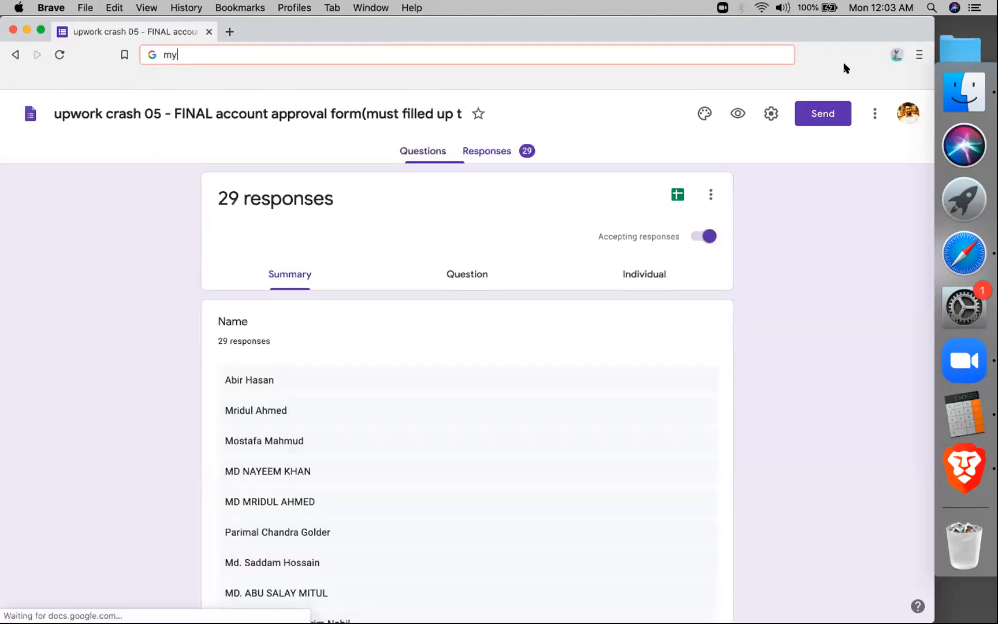
{"action": "left_click", "coordinate": [897, 54]}
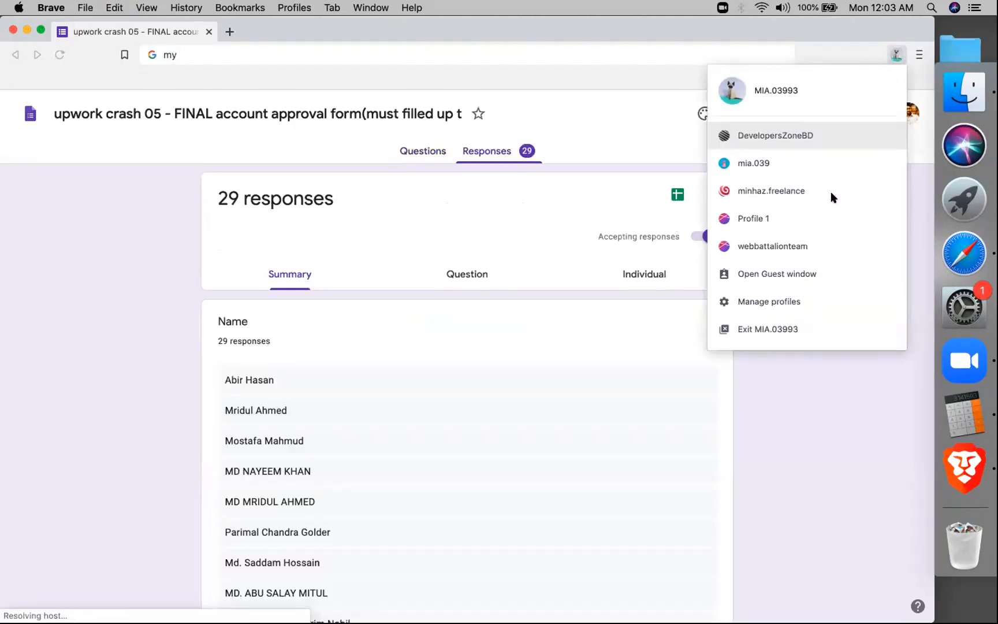
{"action": "left_click", "coordinate": [830, 192]}
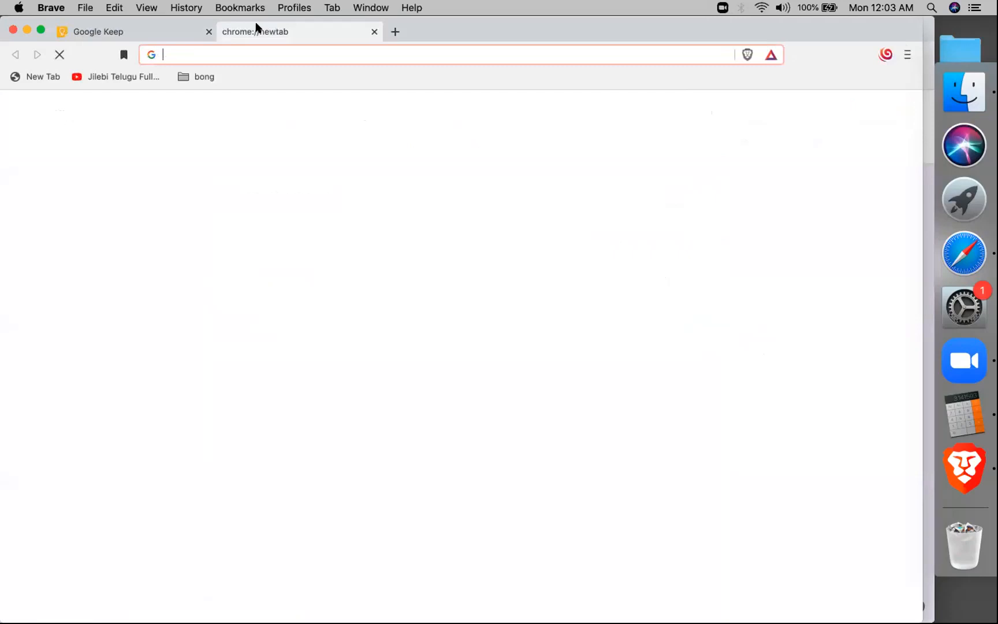
{"action": "type", "text": "my"}
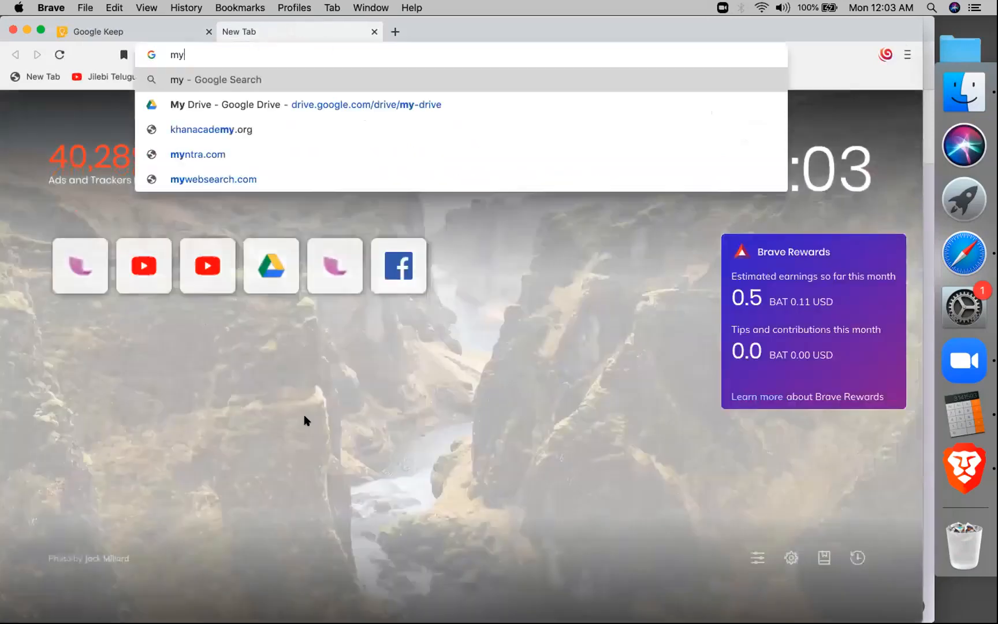
{"action": "left_click", "coordinate": [305, 420]}
Step: Launch Google Chrome from a Spotlight search for 'chr'
{"action": "key", "text": "super+space"}
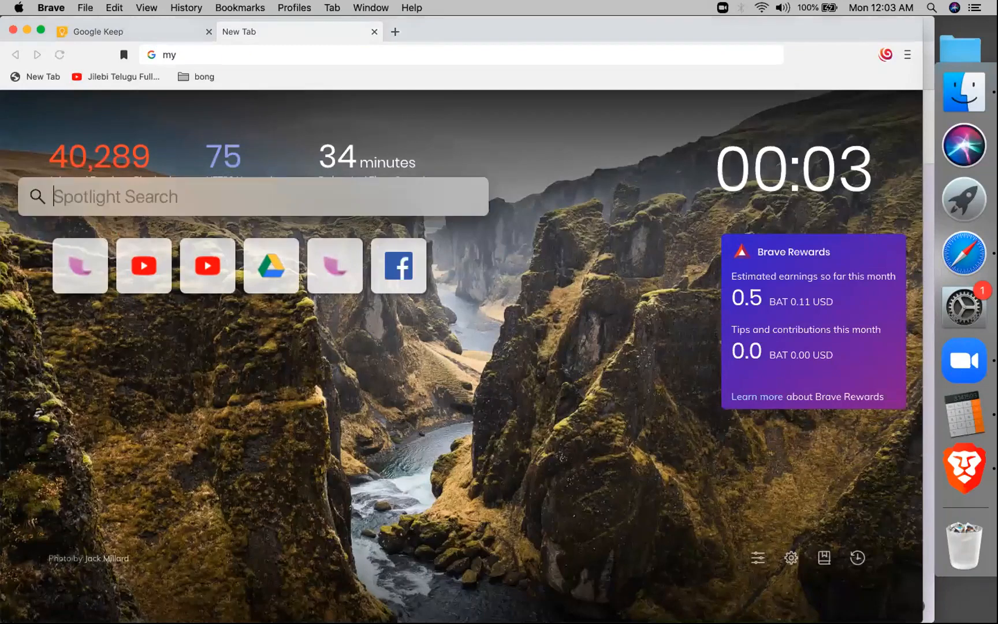
{"action": "type", "text": "chr"}
{"action": "key", "text": "Return"}
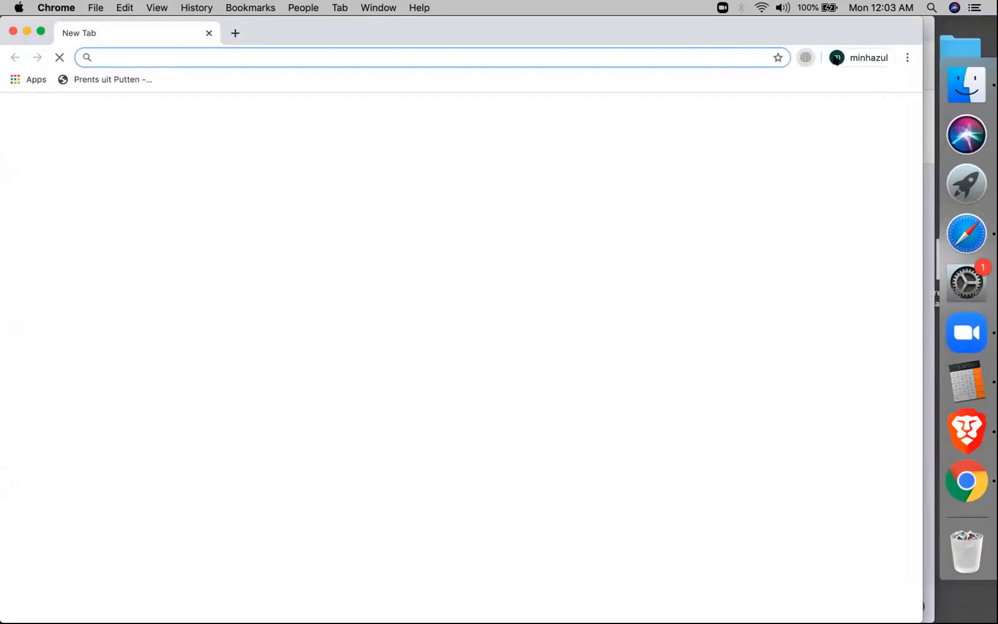
Step: Open a Chrome window for a different profile from the avatar menu
{"action": "left_click", "coordinate": [837, 57]}
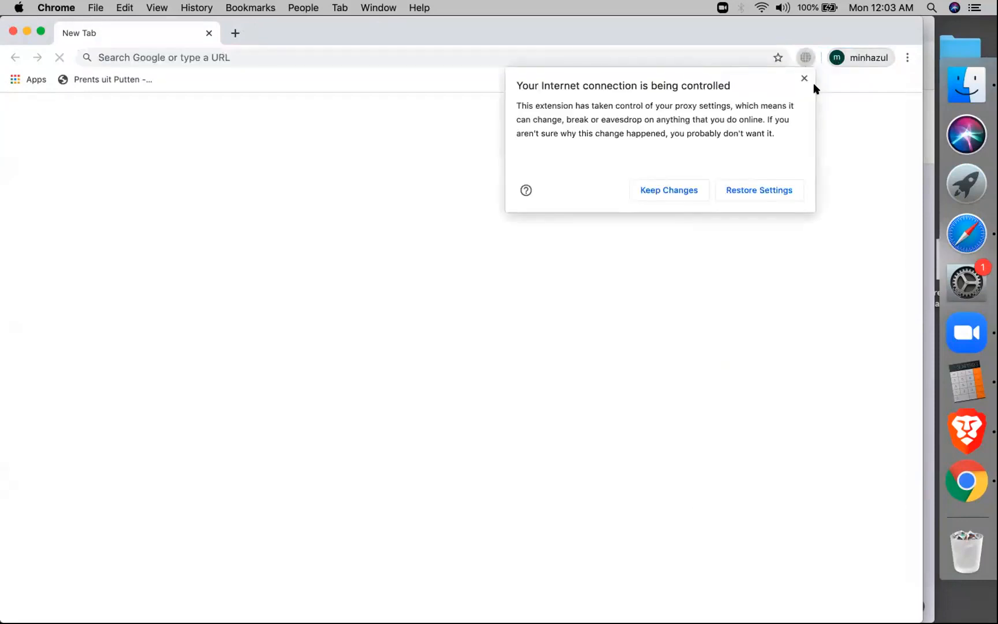
{"action": "left_click", "coordinate": [885, 58]}
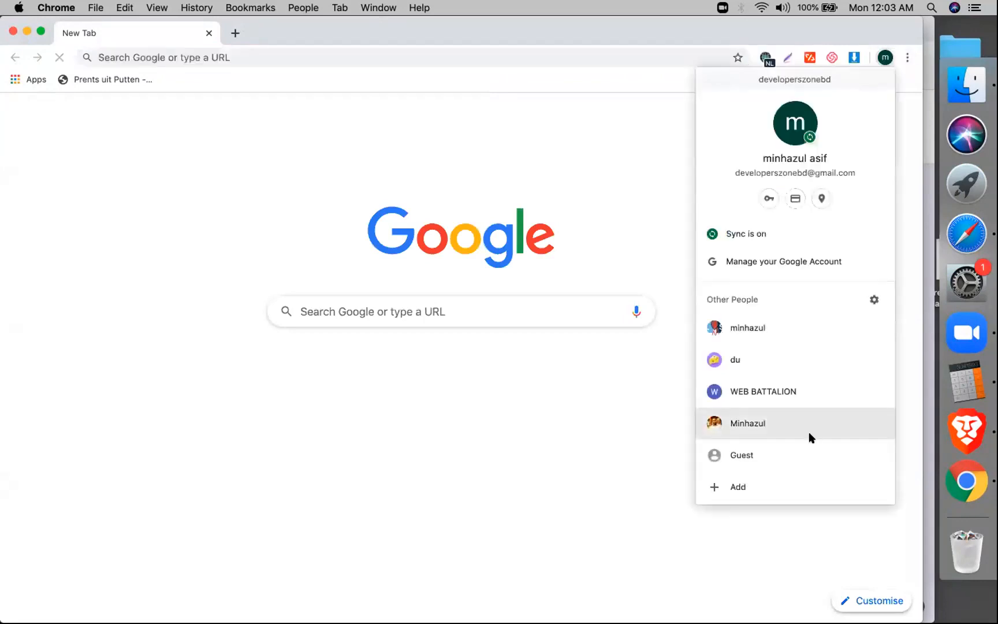
{"action": "left_click", "coordinate": [769, 439]}
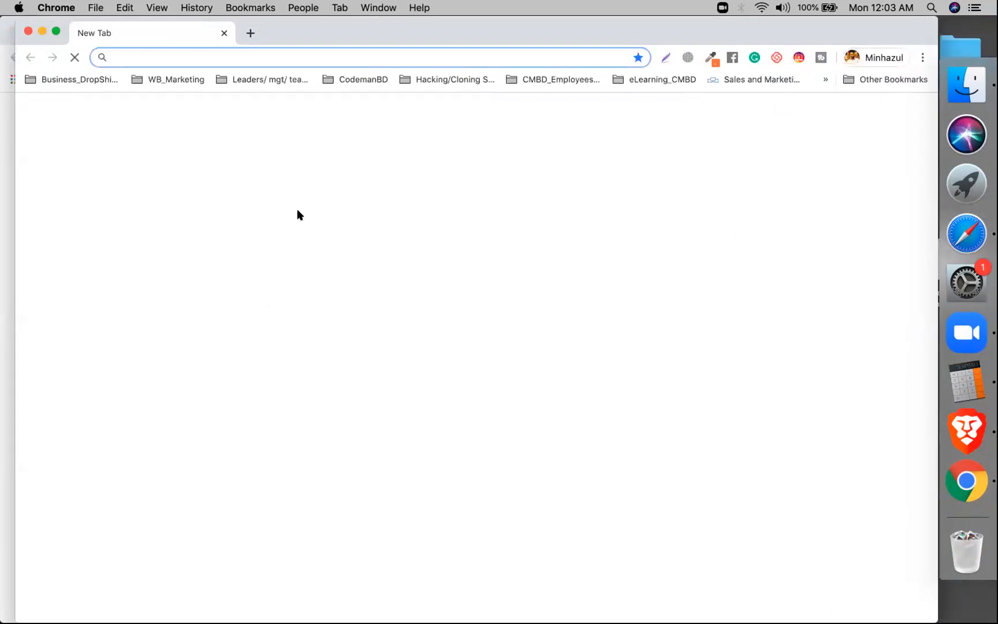
{"action": "type", "text": "my"}
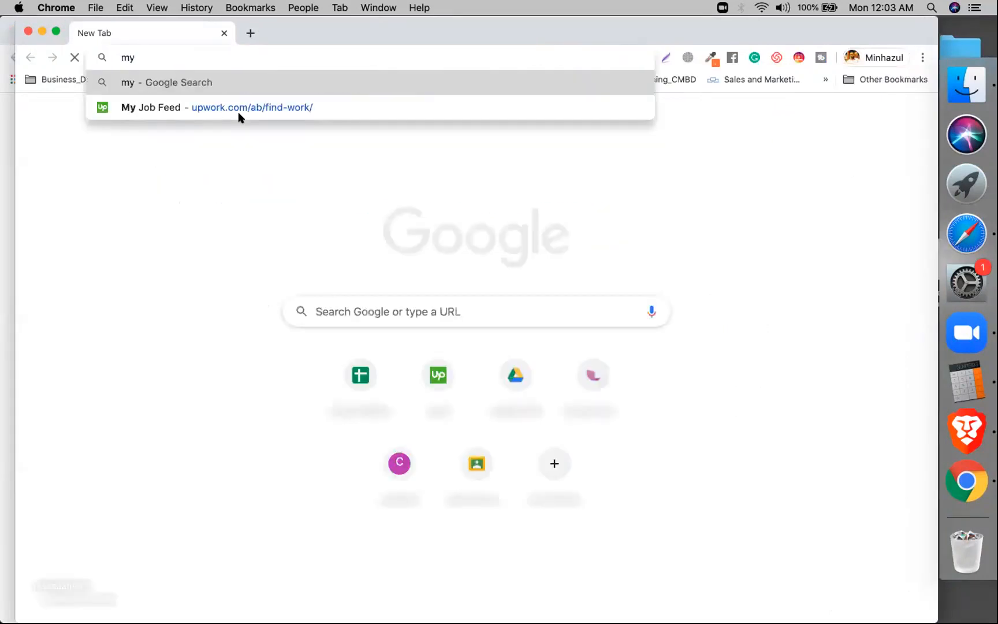
{"action": "left_click", "coordinate": [900, 57]}
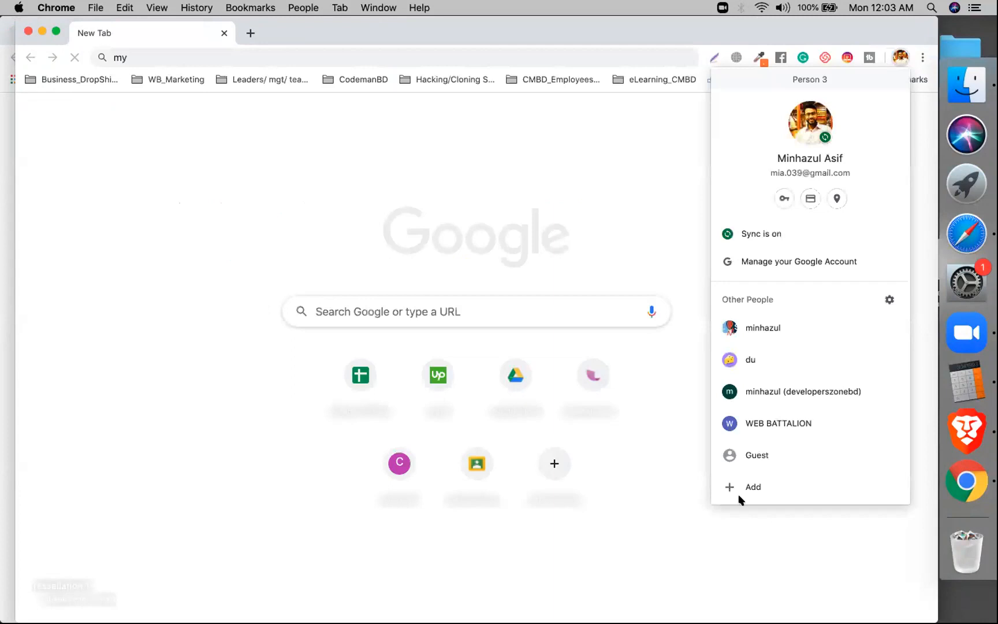
{"action": "left_click", "coordinate": [745, 315]}
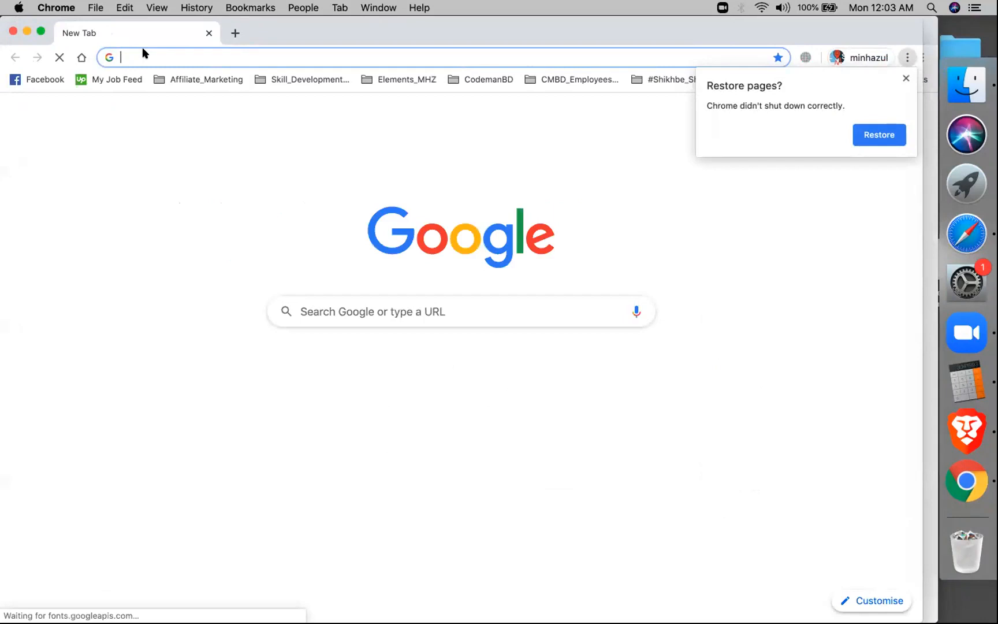
{"action": "type", "text": "my"}
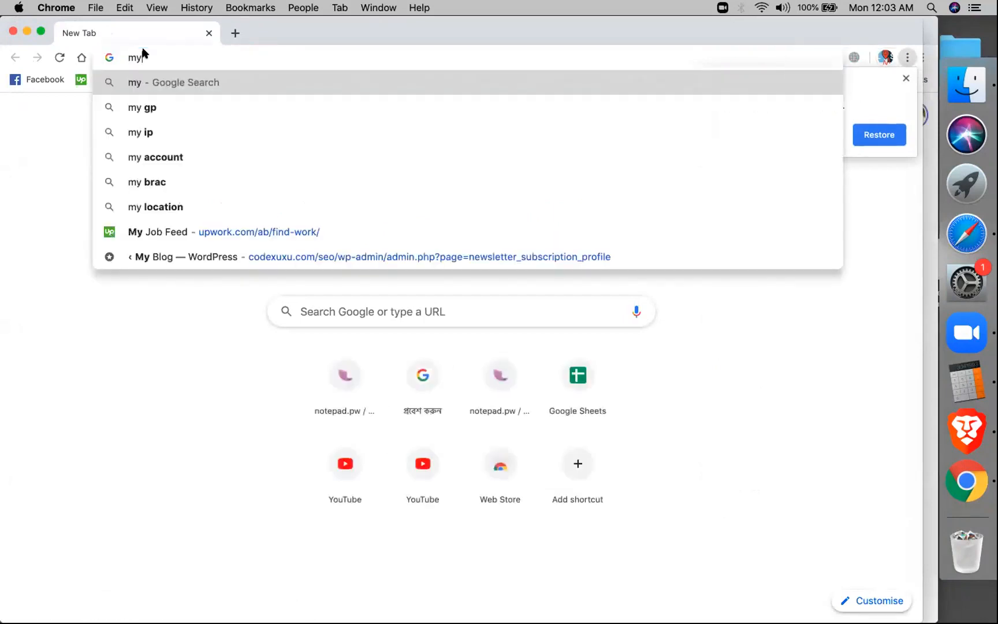
Step: Search 'drive,google.com', dismiss the restore prompt, and open the Google Drive result
{"action": "key", "text": "BackSpace"}
{"action": "key", "text": "BackSpace"}
{"action": "type", "text": "dr"}
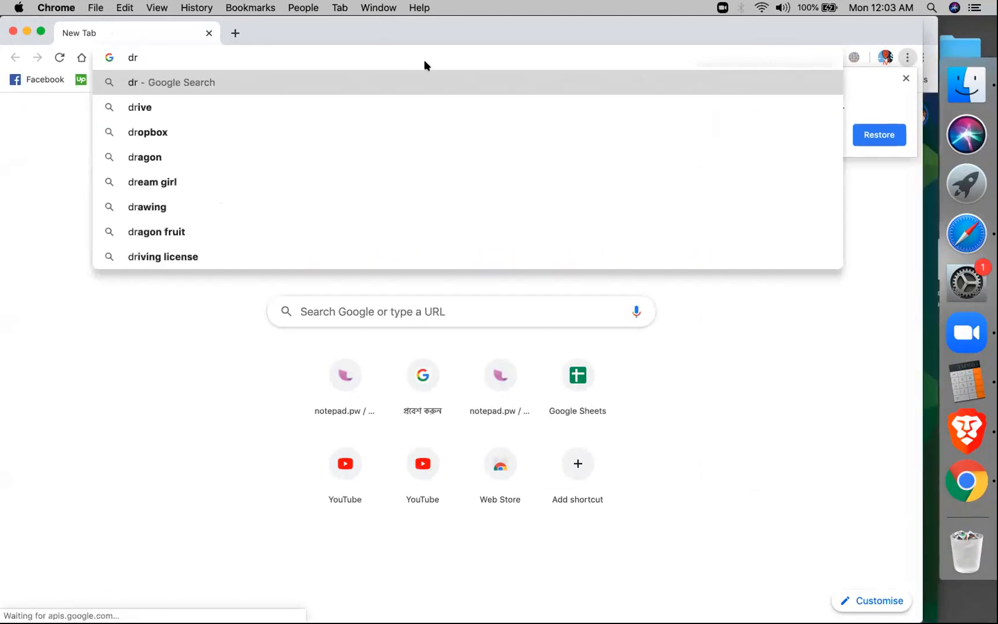
{"action": "type", "text": "ive,"}
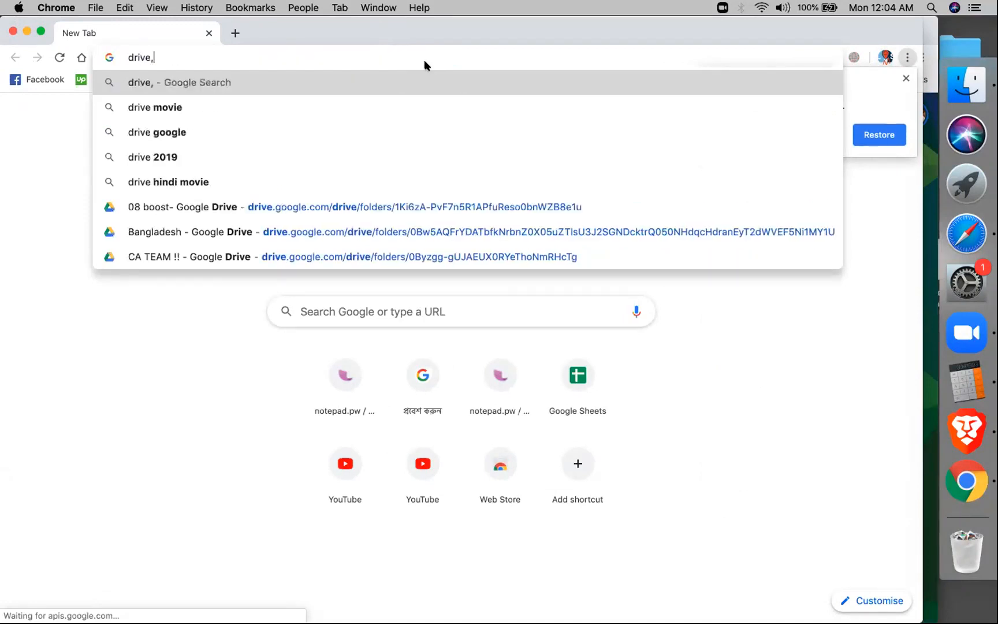
{"action": "type", "text": "google.com"}
{"action": "key", "text": "super+a"}
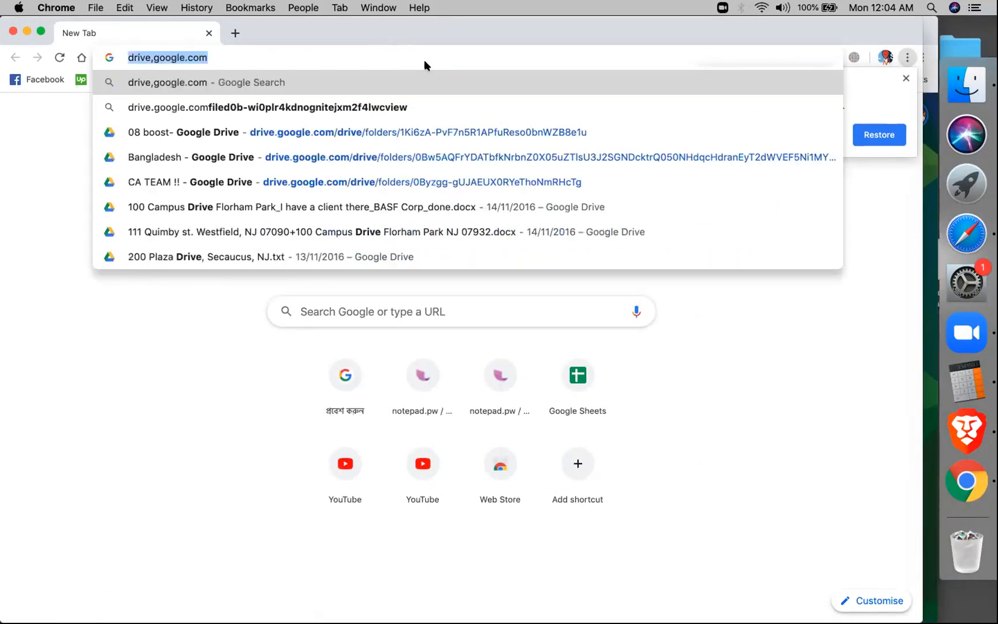
{"action": "key", "text": "Return"}
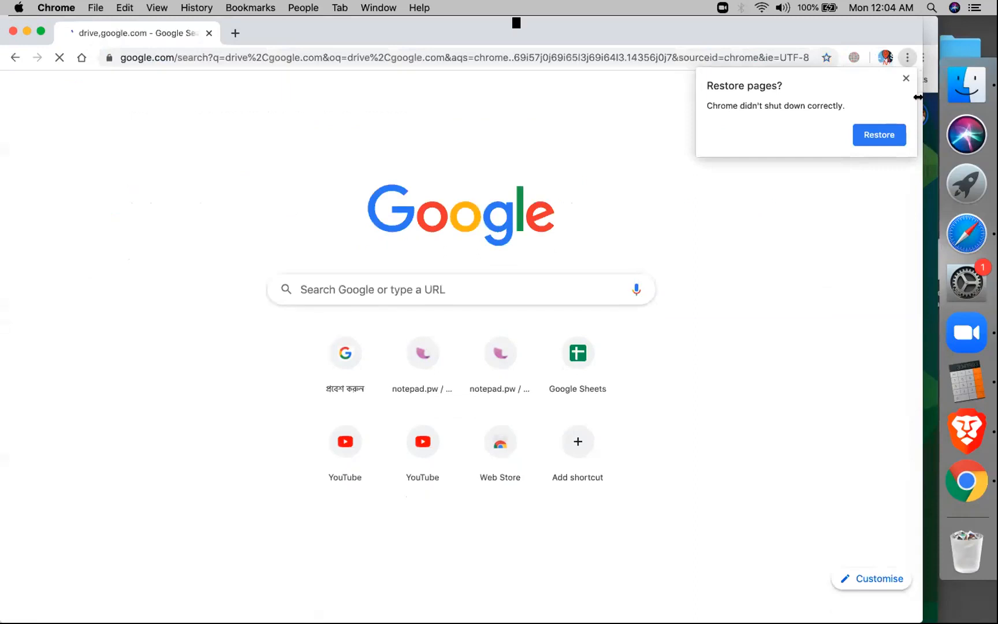
{"action": "left_click", "coordinate": [905, 78]}
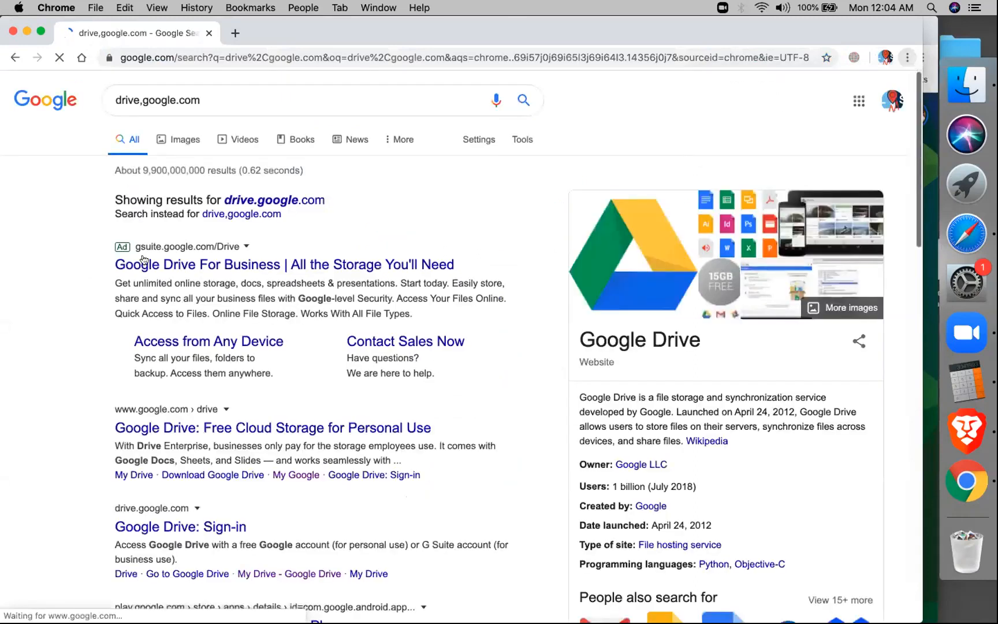
{"action": "left_click", "coordinate": [149, 426]}
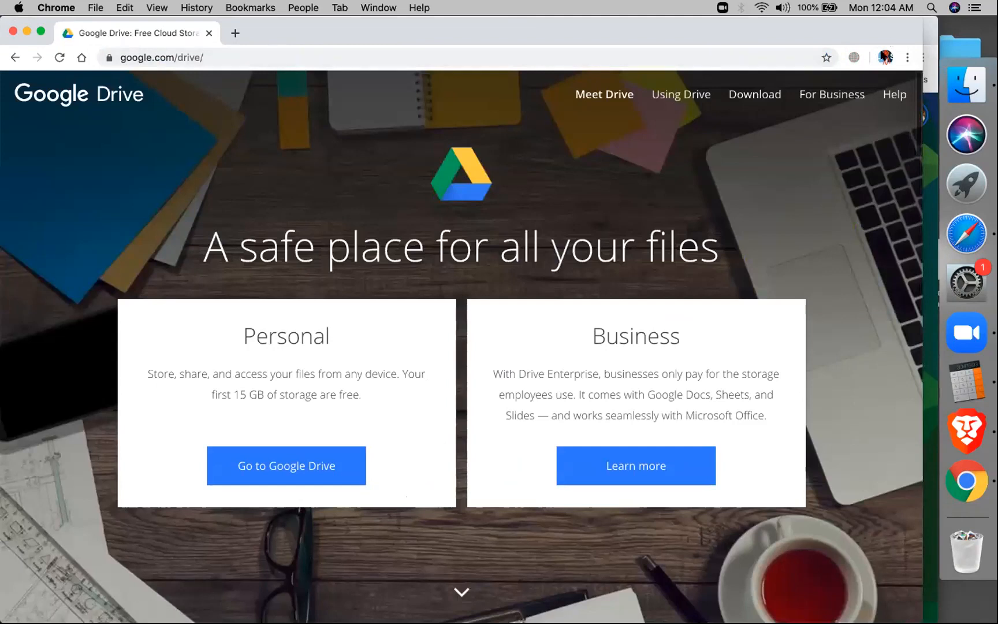
{"action": "left_click", "coordinate": [885, 57]}
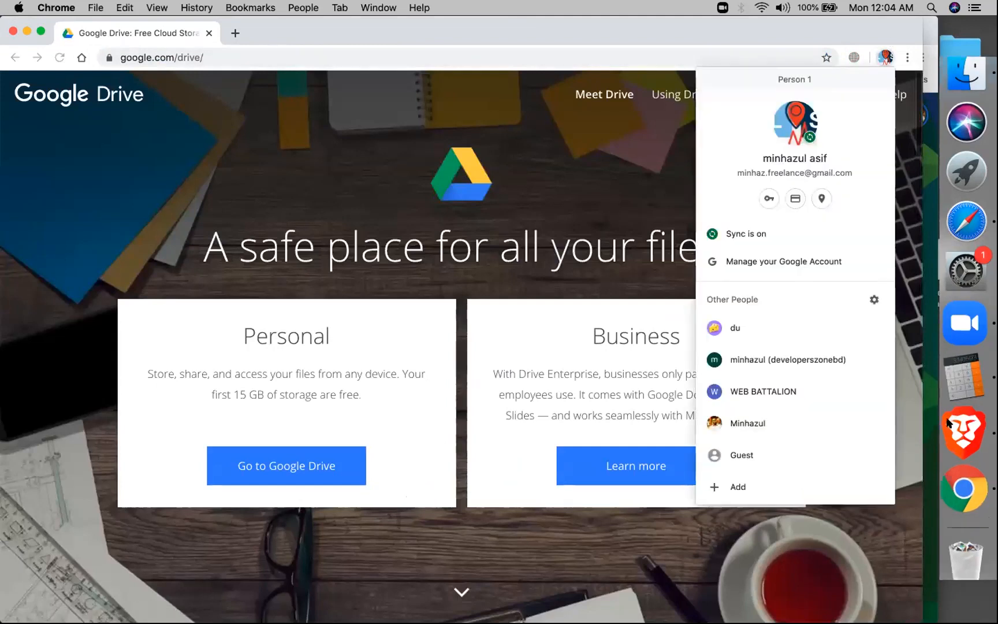
Step: Load drive.google.com in another Brave profile's window, dismiss the popups, and return to Safari
{"action": "left_click", "coordinate": [958, 431]}
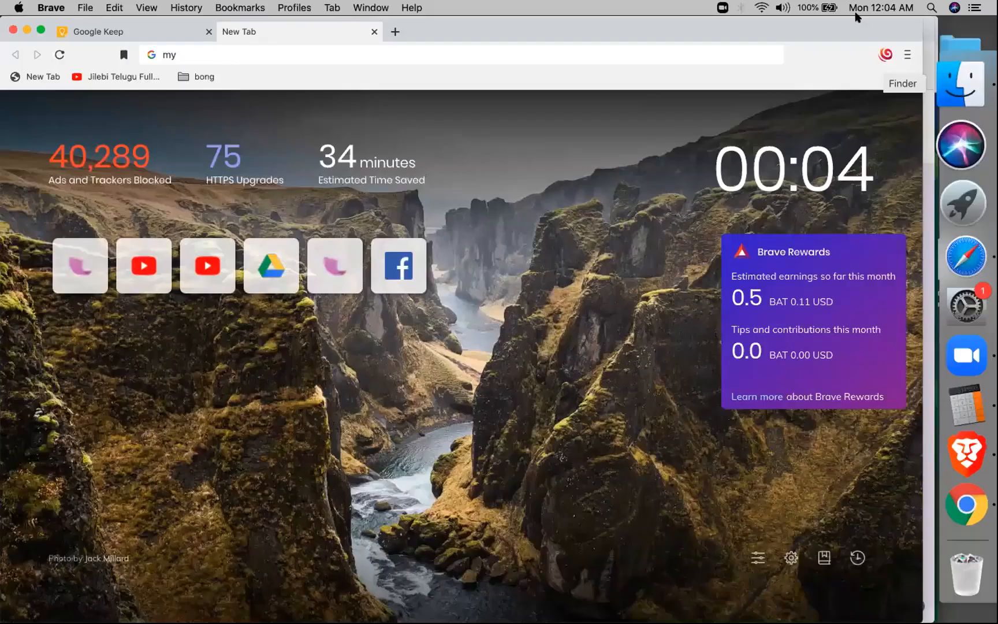
{"action": "left_click", "coordinate": [885, 54]}
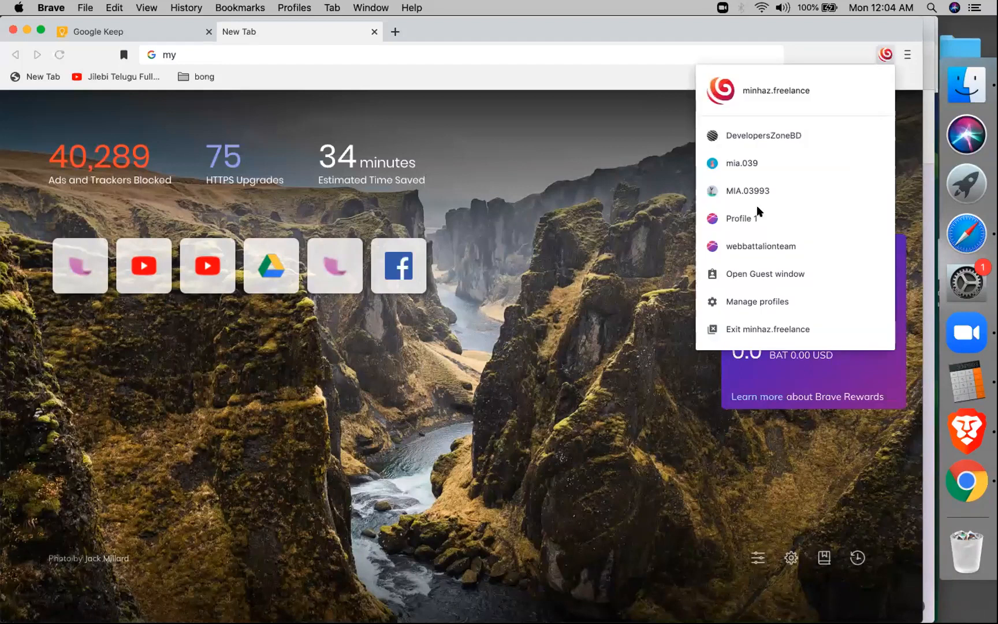
{"action": "left_click", "coordinate": [792, 136]}
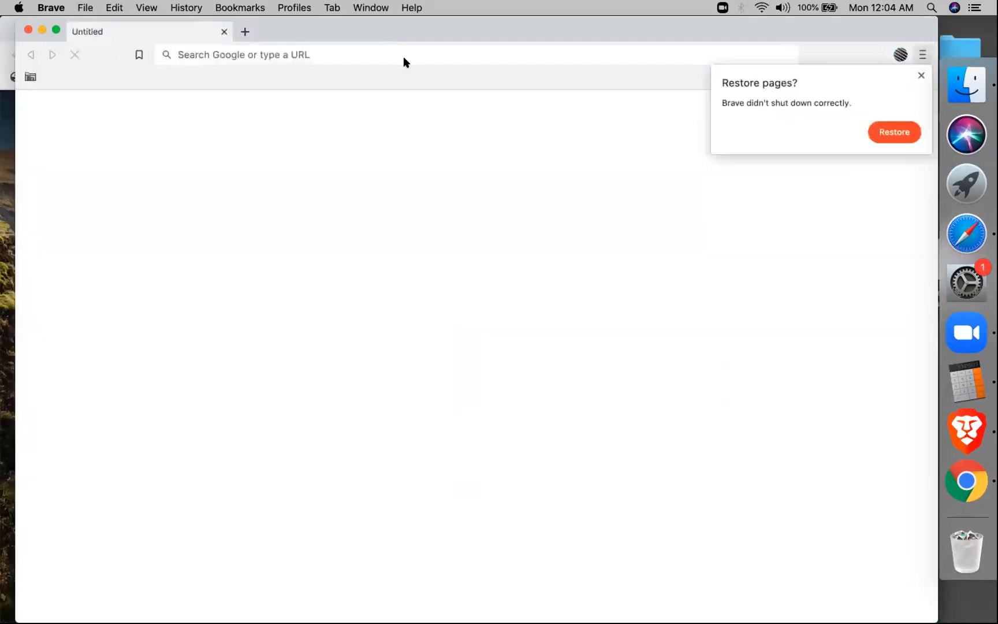
{"action": "type", "text": "dr"}
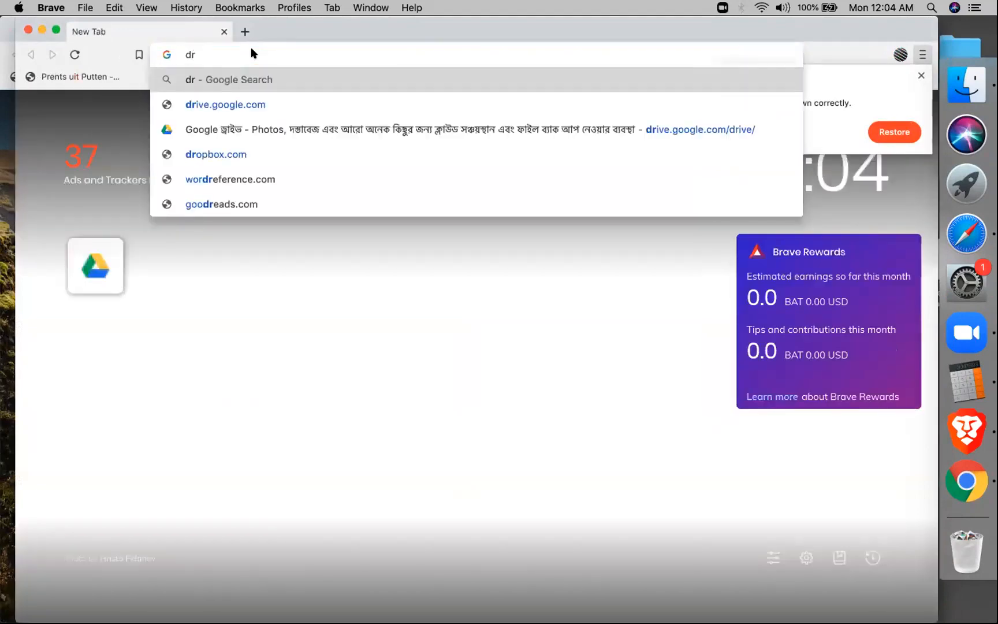
{"action": "key", "text": "Down"}
{"action": "key", "text": "Return"}
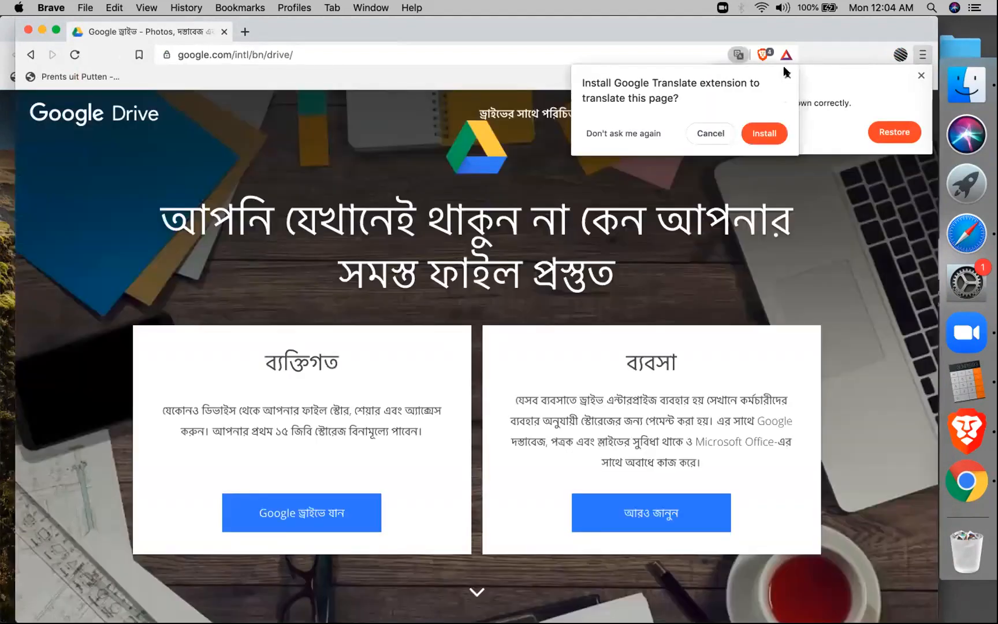
{"action": "left_click", "coordinate": [788, 75]}
{"action": "left_click", "coordinate": [921, 76]}
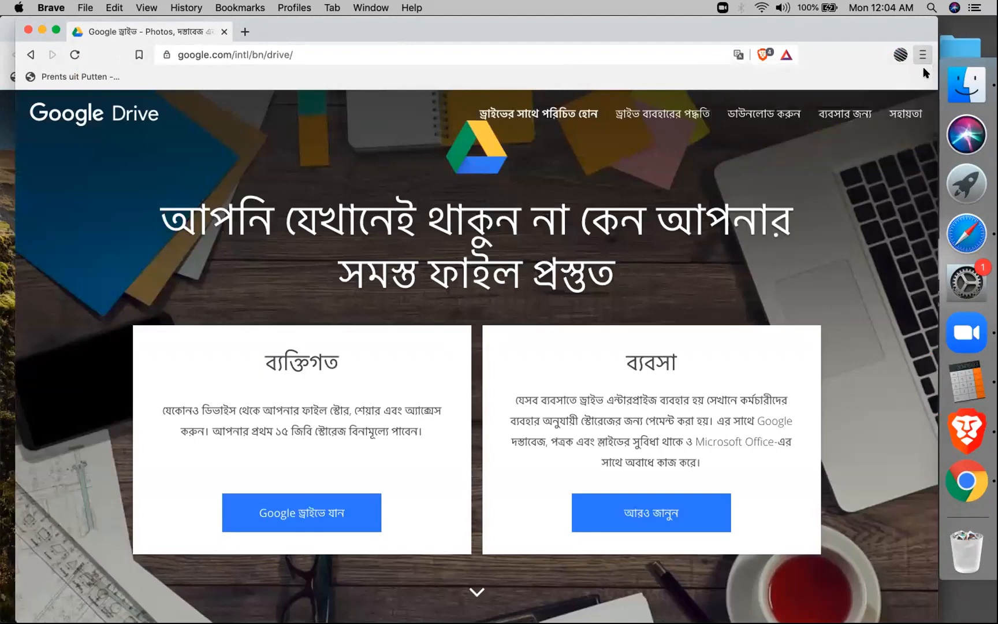
{"action": "left_click", "coordinate": [955, 234]}
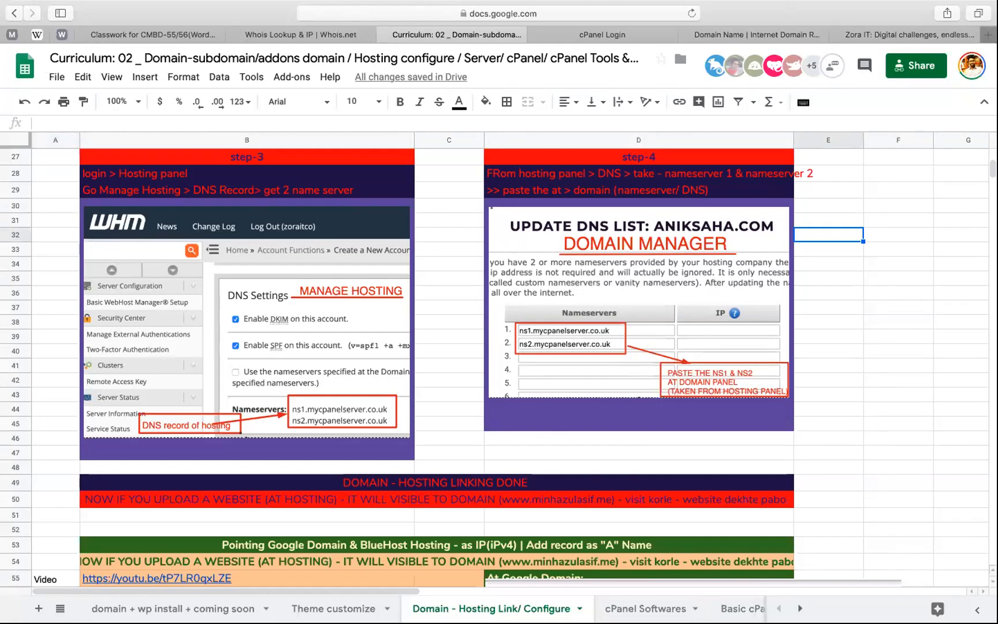
Step: Open Client Area – Hosting.uk in a new tab and log in with the account e-mail and password
{"action": "key", "text": "super+t"}
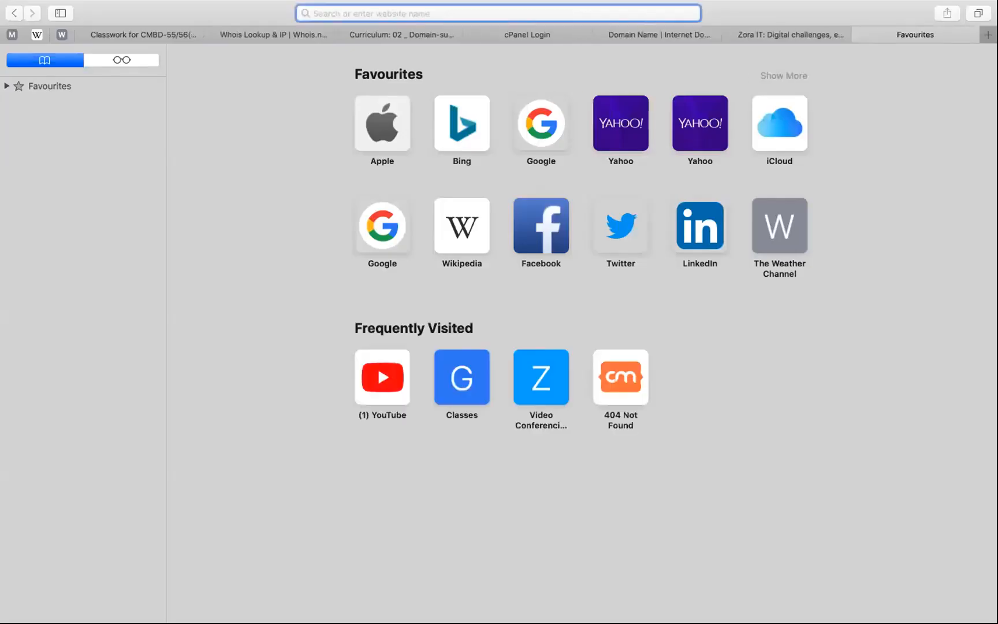
{"action": "type", "text": "my"}
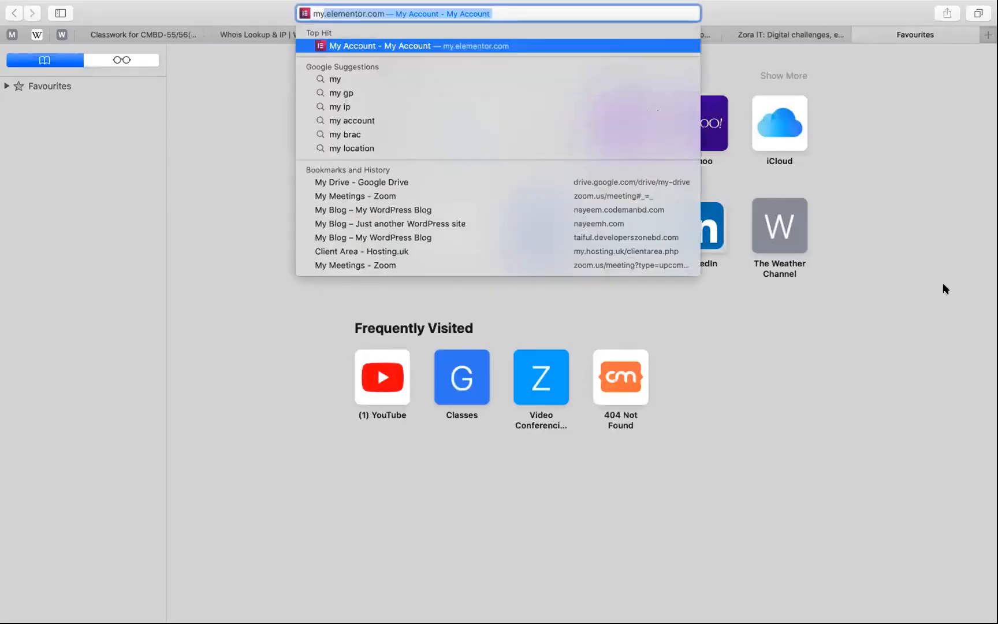
{"action": "left_click", "coordinate": [579, 251]}
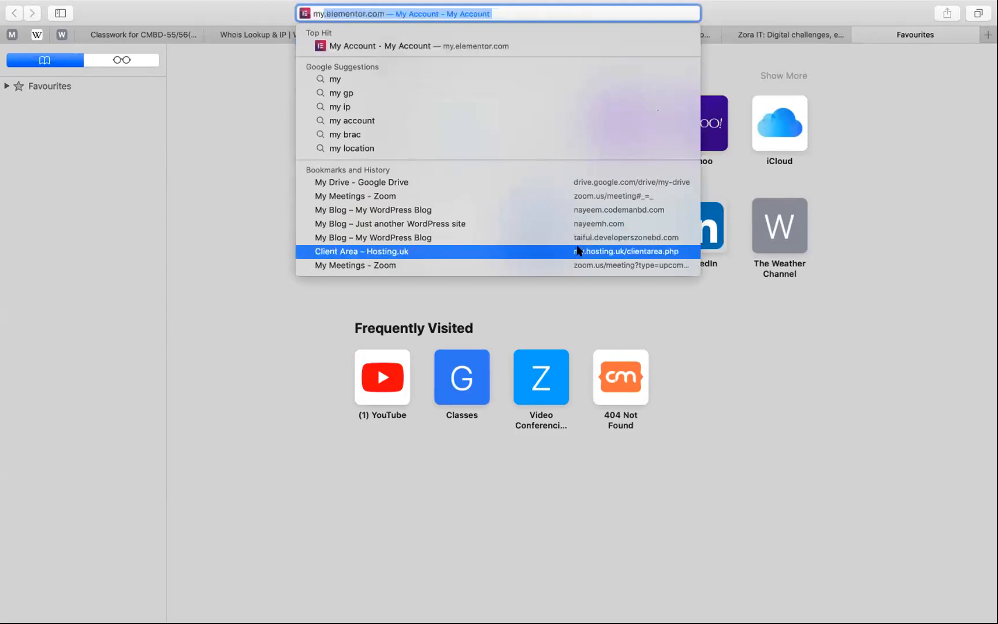
{"action": "left_click", "coordinate": [579, 251]}
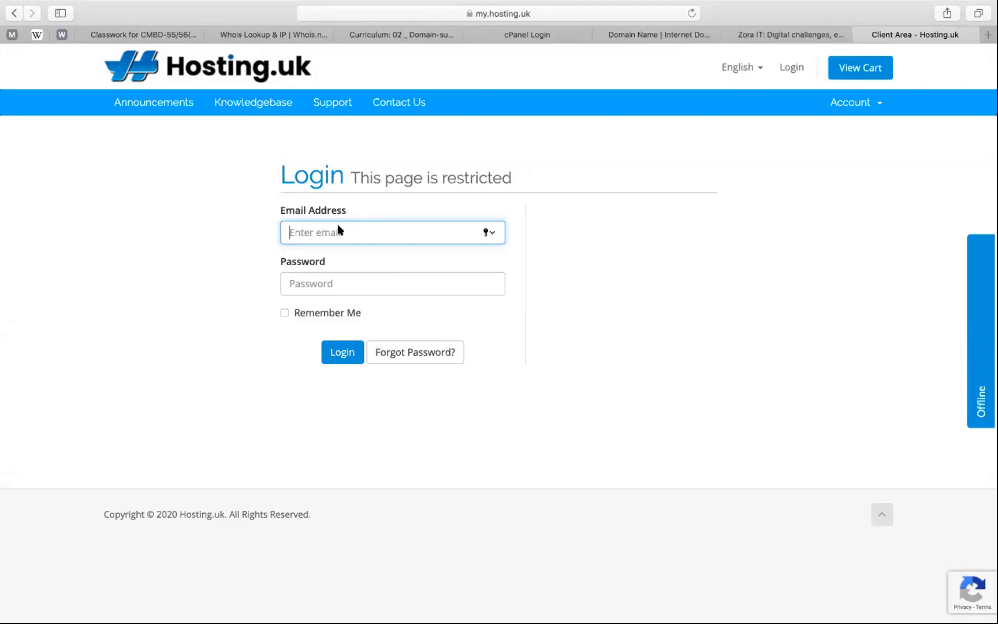
{"action": "key", "text": "Tab"}
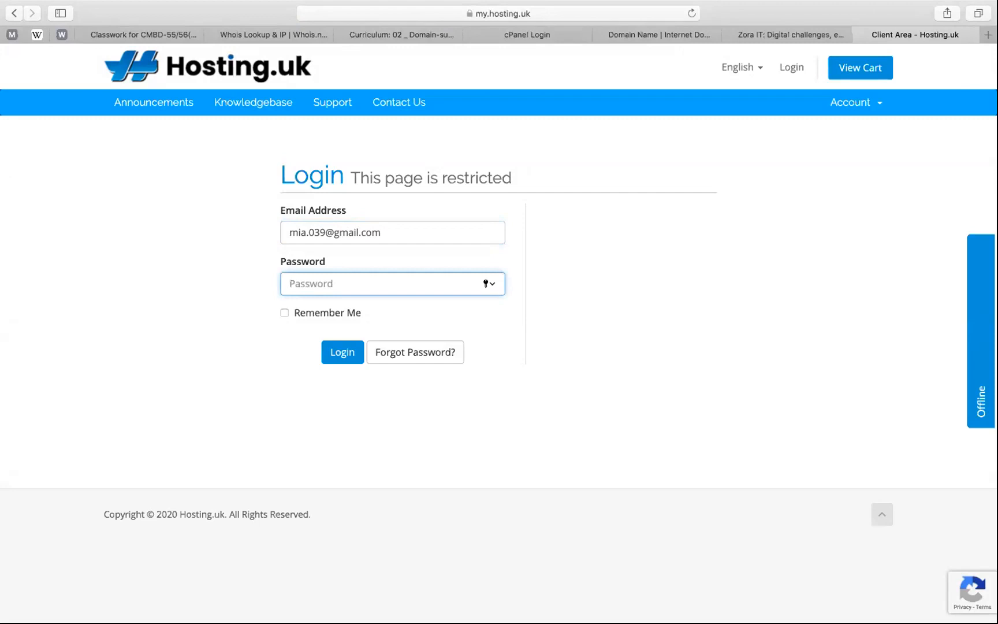
{"action": "type", "text": "••••••••••••••••••••"}
{"action": "key", "text": "Return"}
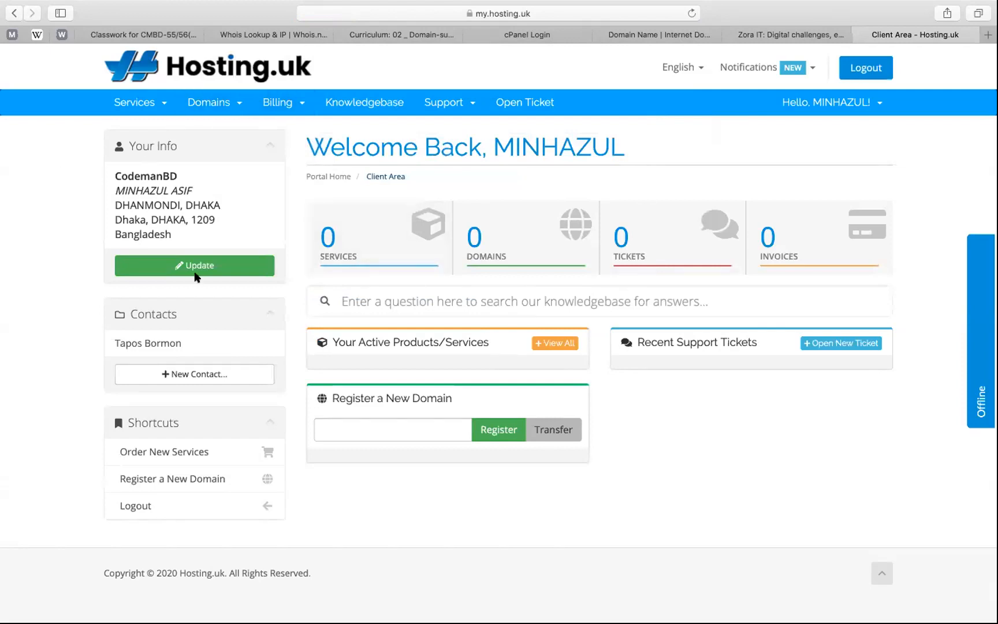
Step: Check Hosting.uk's My Products & Services page (no records), then switch to the cPanel login tab
{"action": "scroll", "coordinate": [255, 388], "scroll_direction": "down", "scroll_amount": 1}
{"action": "left_click", "coordinate": [396, 245]}
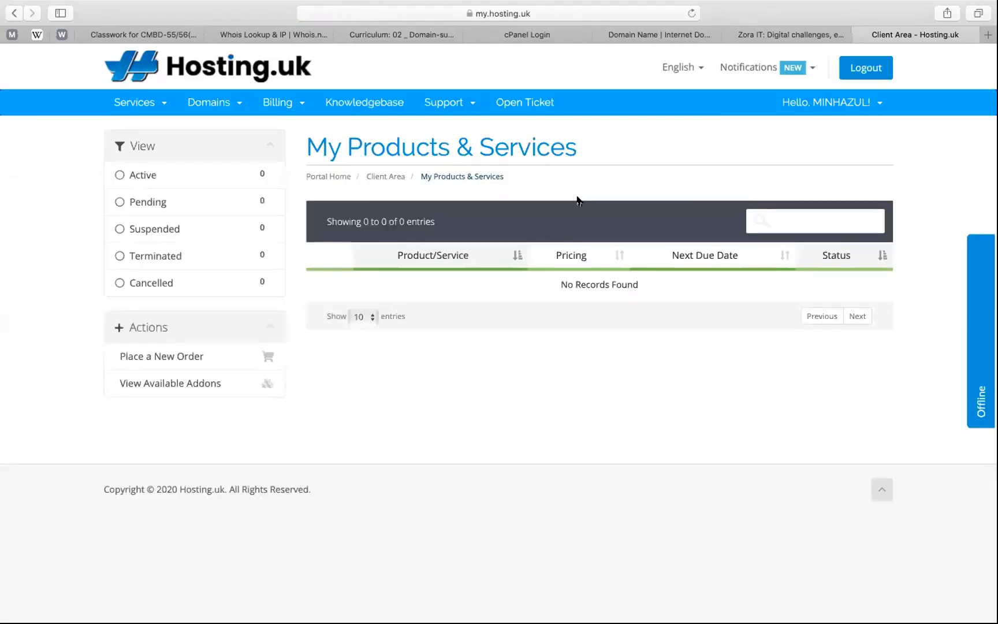
{"action": "left_click", "coordinate": [211, 102]}
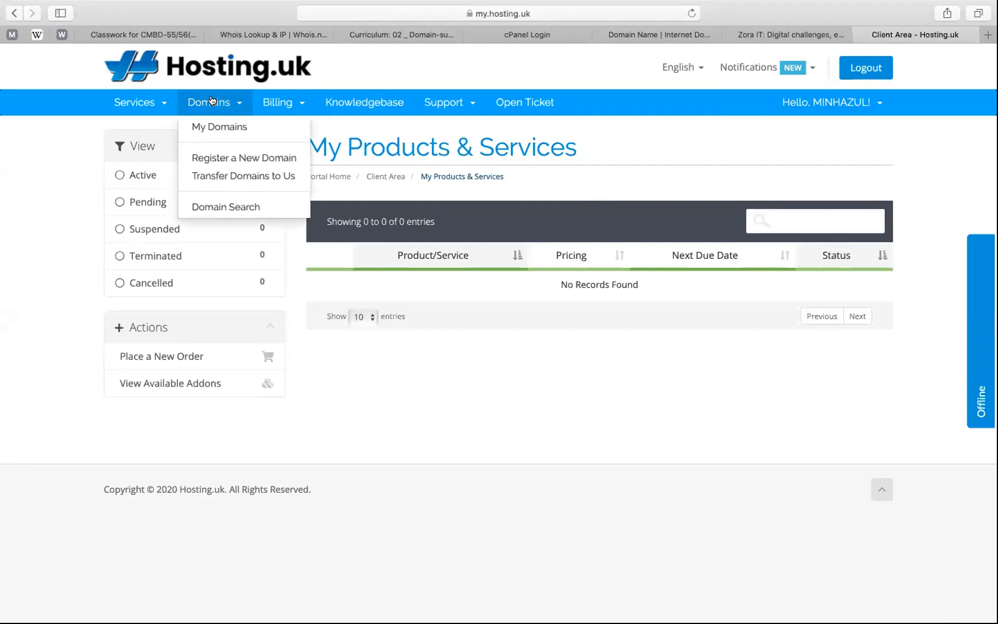
{"action": "left_click", "coordinate": [133, 101]}
{"action": "left_click", "coordinate": [146, 125]}
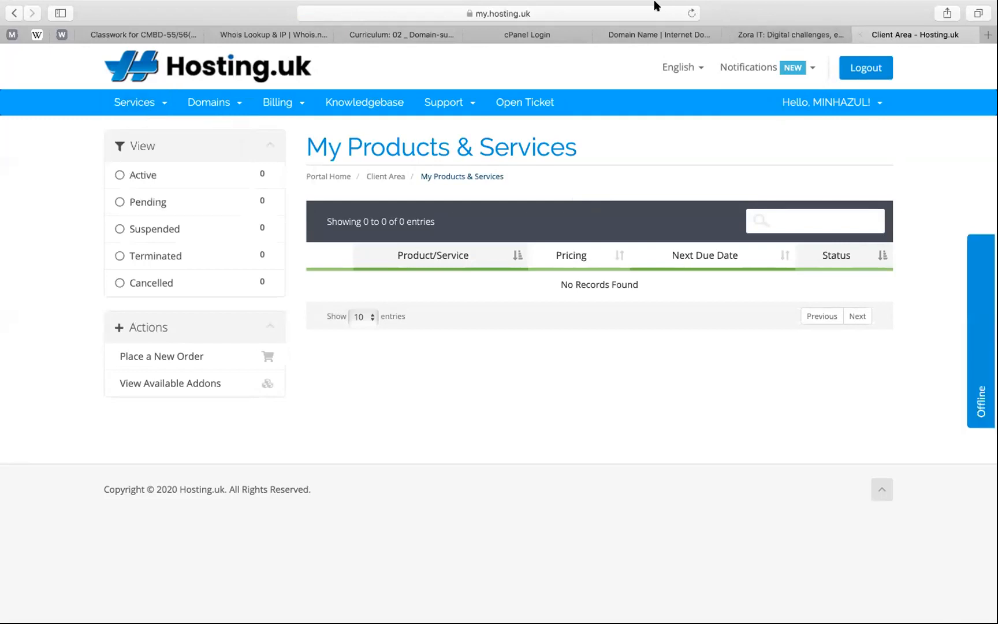
{"action": "left_click", "coordinate": [551, 34]}
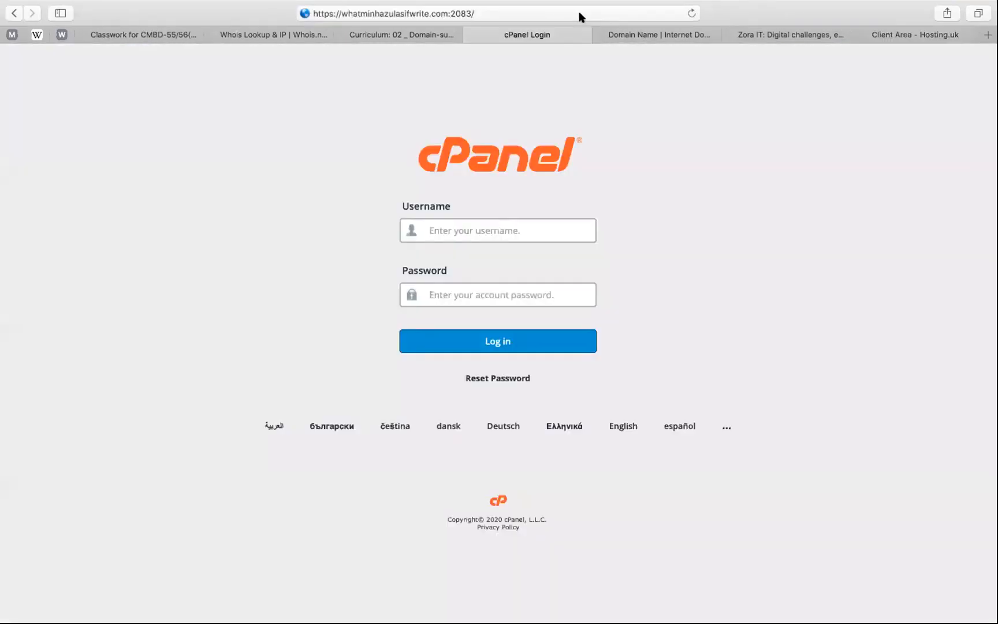
Step: Go to webhost.co.uk in place of the cPanel login page
{"action": "left_click", "coordinate": [557, 12]}
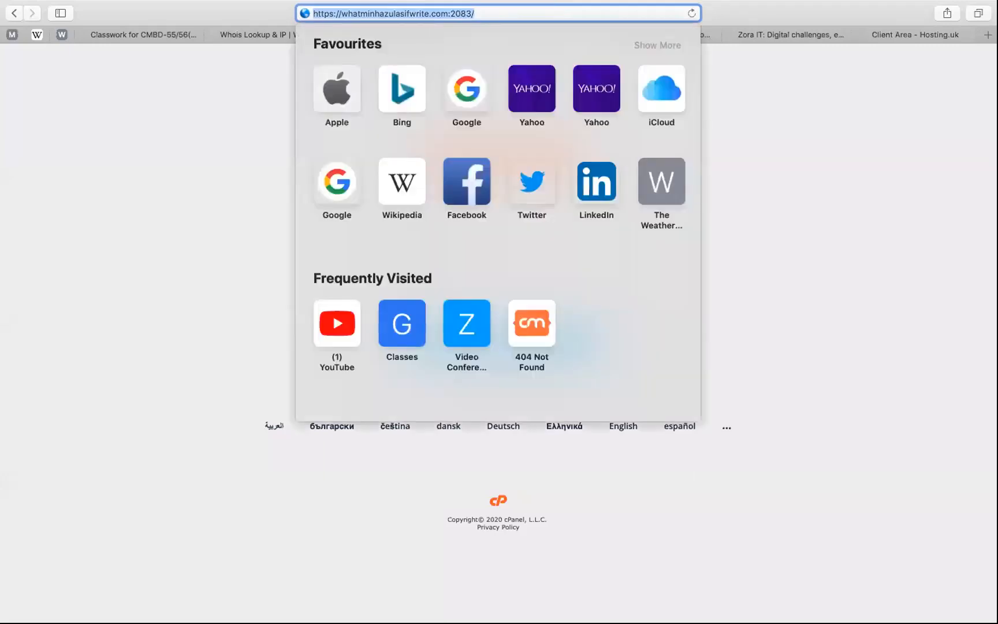
{"action": "type", "text": "wen"}
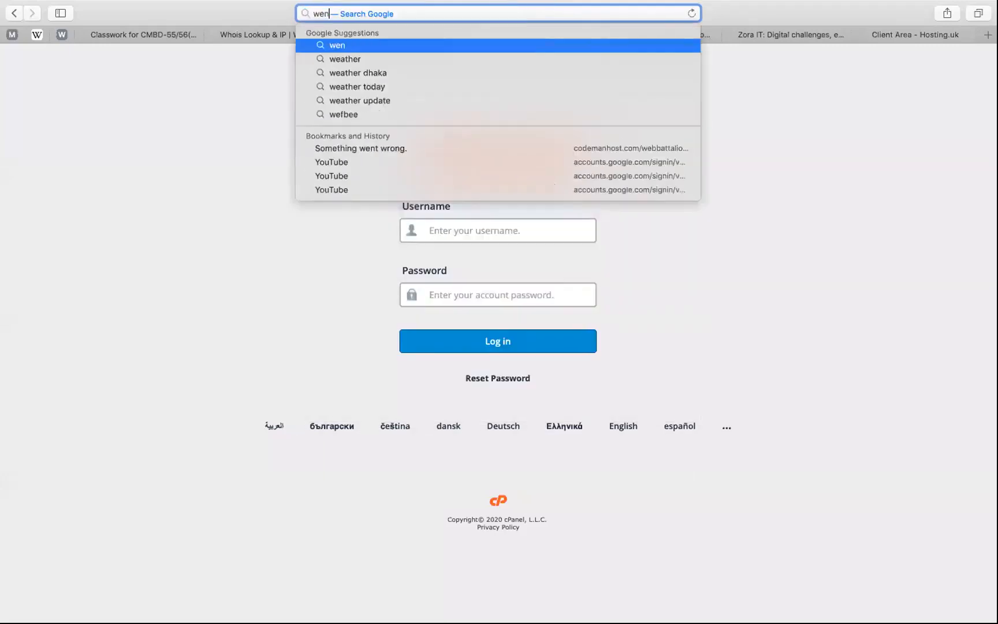
{"action": "key", "text": "BackSpace"}
{"action": "type", "text": "bh"}
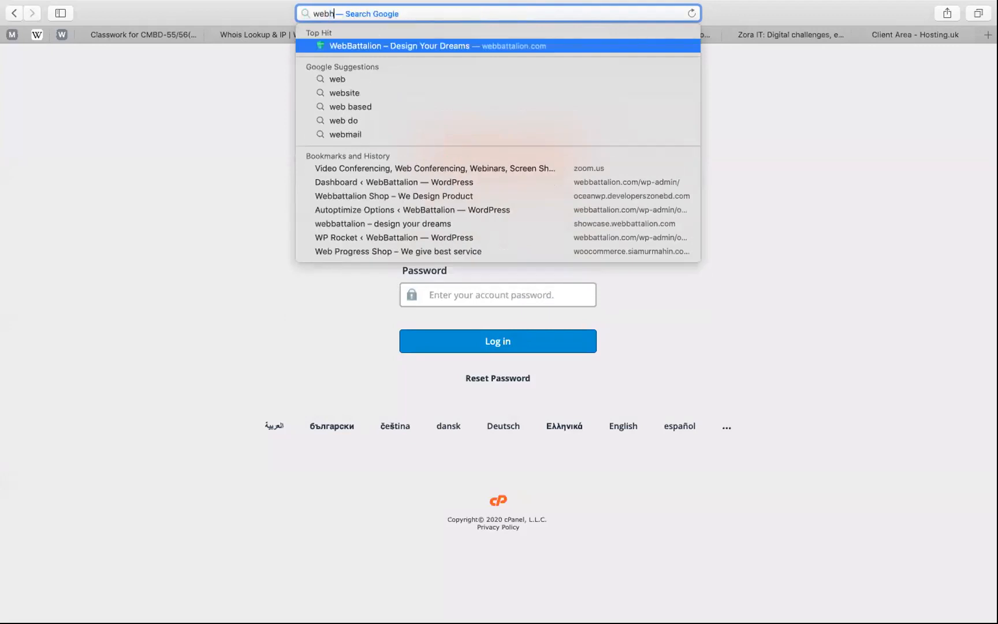
{"action": "type", "text": "ost"}
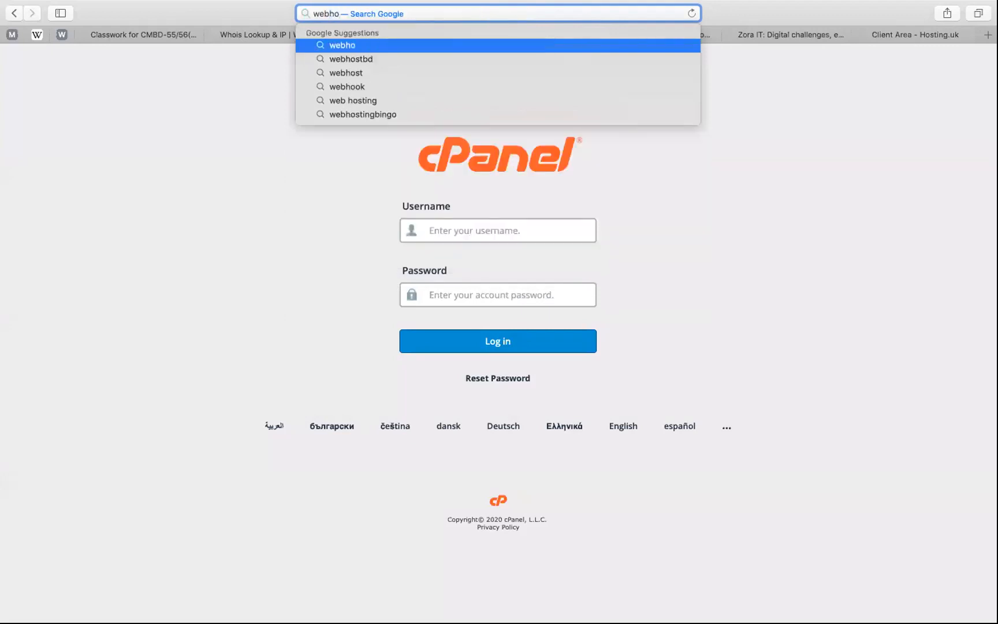
{"action": "type", "text": ".c"}
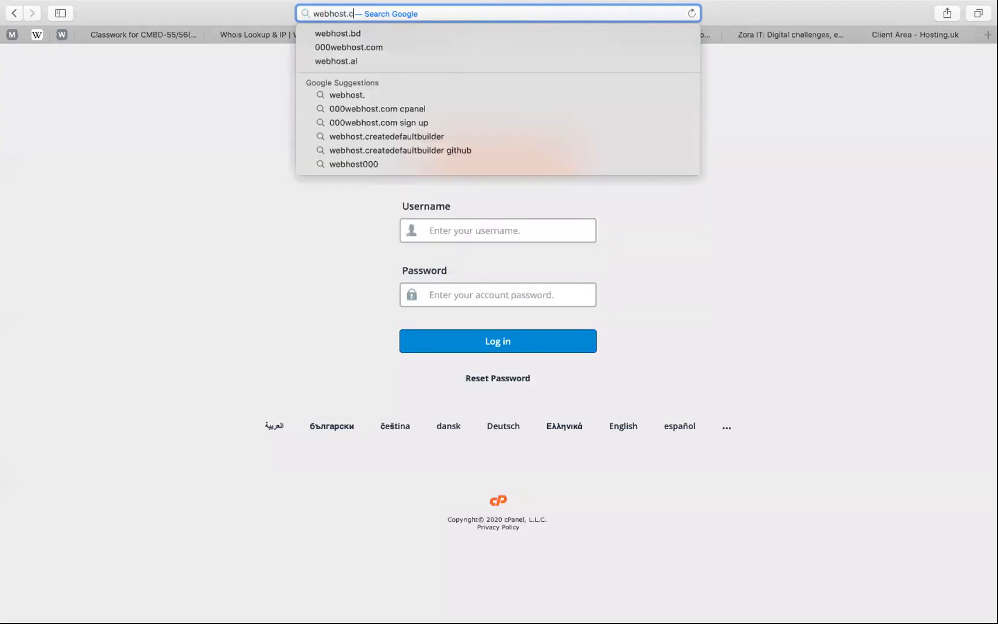
{"action": "type", "text": "o.uk"}
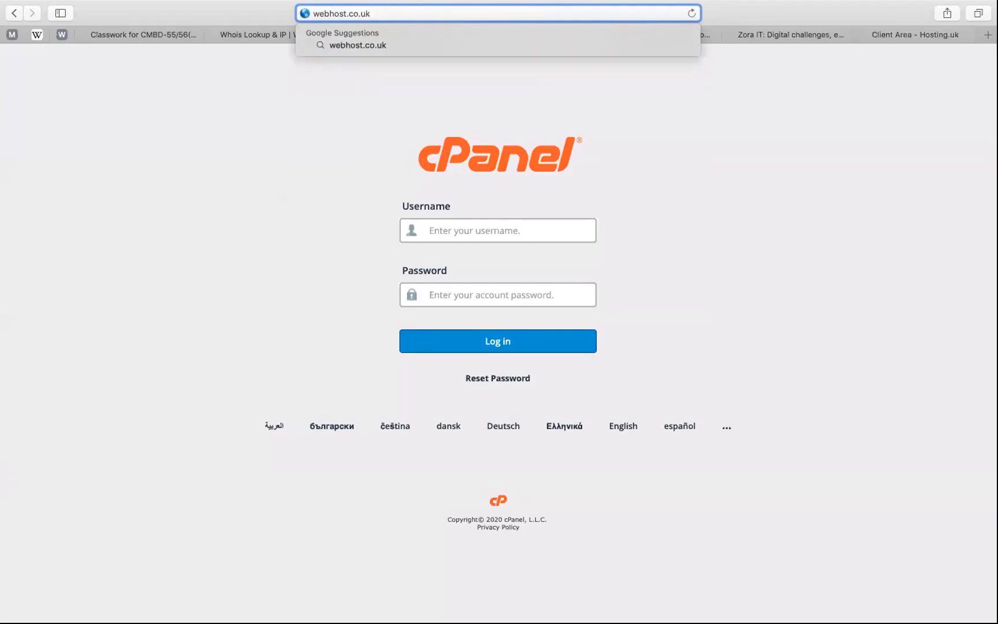
{"action": "key", "text": "Return"}
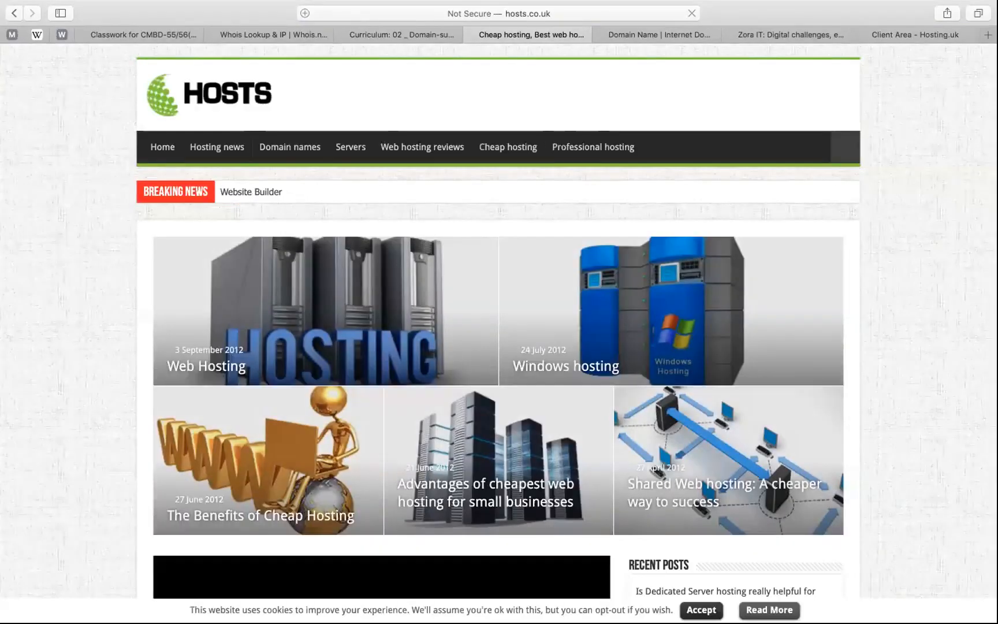
Step: Reload webhost.co.uk and scroll down through the Hosts.co.uk hosting news page
{"action": "left_click", "coordinate": [567, 9]}
{"action": "left_click", "coordinate": [567, 10]}
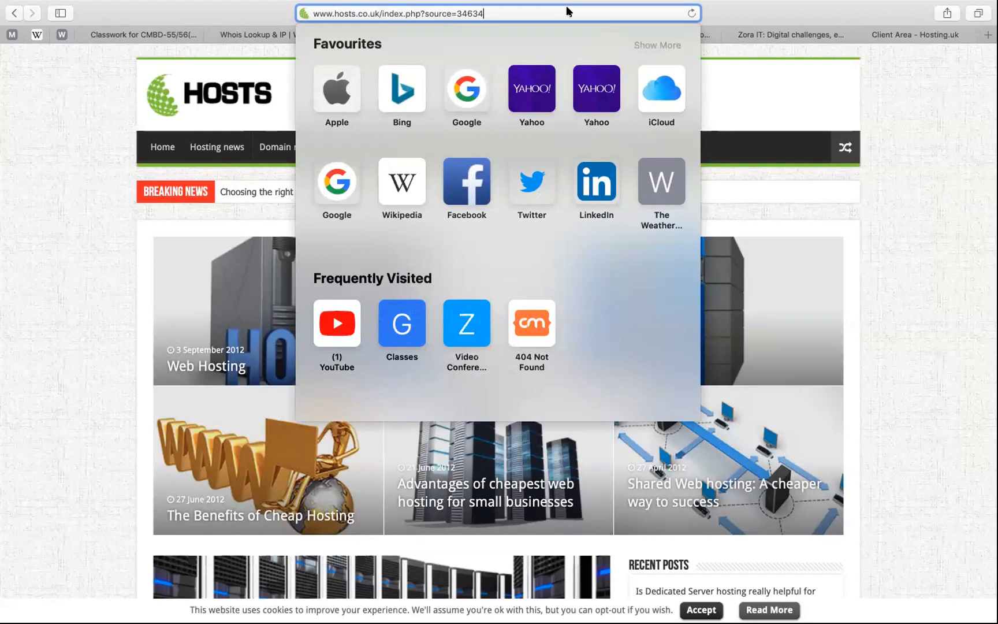
{"action": "key", "text": "super+a"}
{"action": "type", "text": "webhost"}
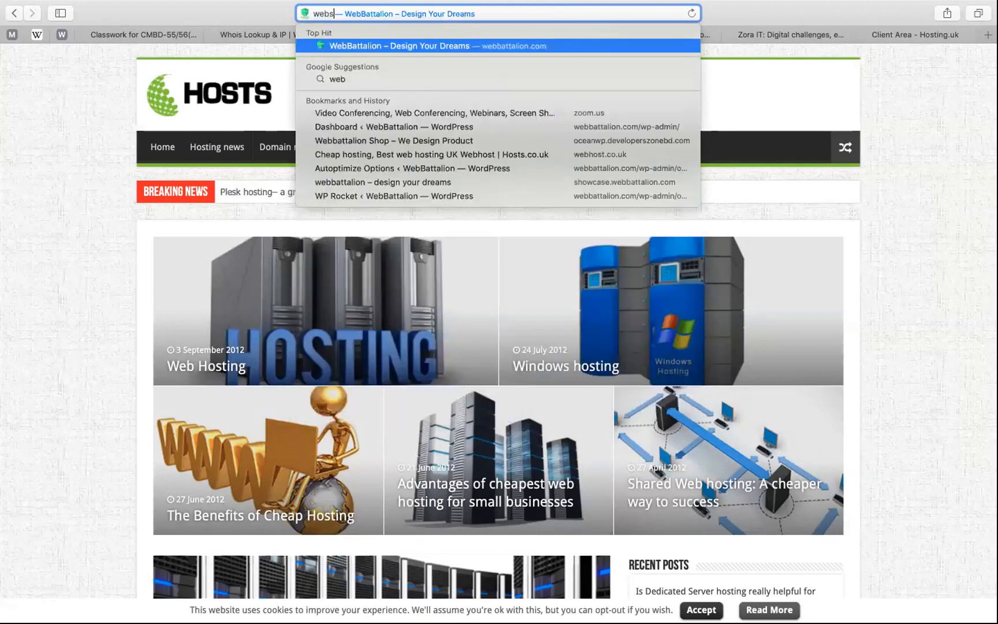
{"action": "key", "text": "Return"}
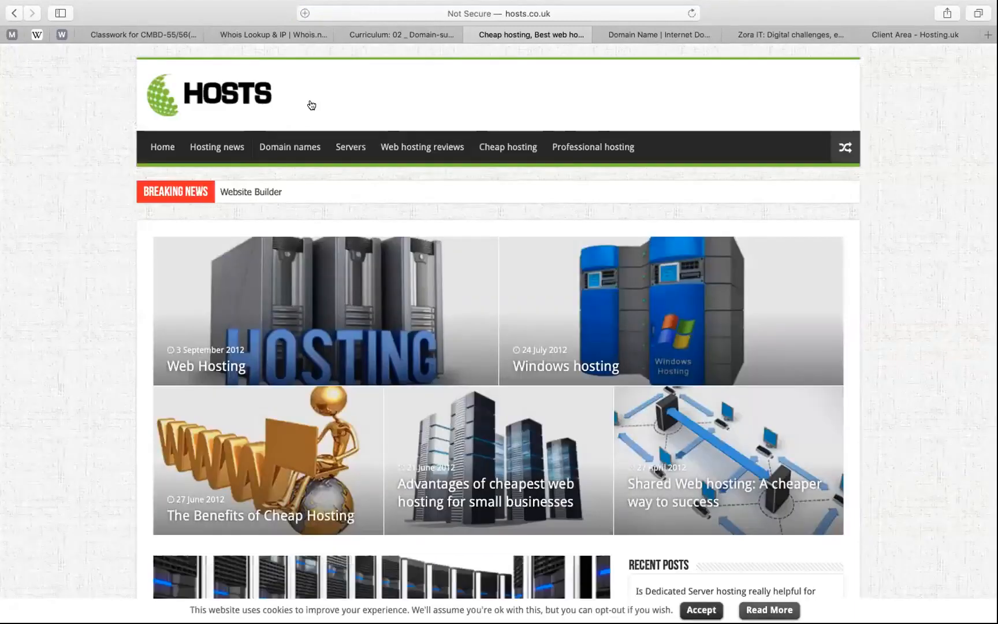
{"action": "scroll", "coordinate": [5, 328], "scroll_direction": "down", "scroll_amount": 10}
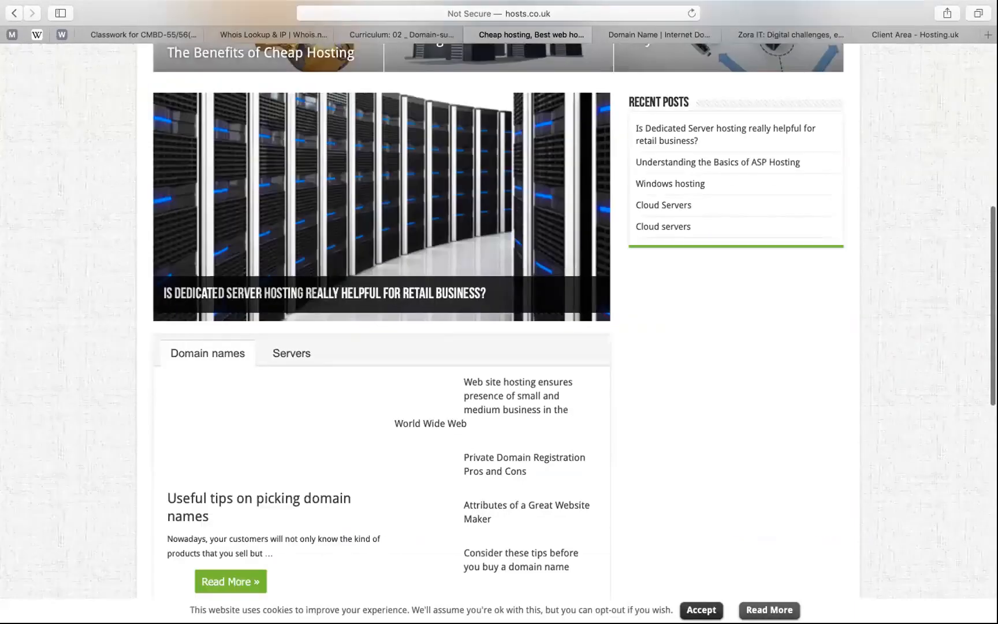
{"action": "scroll", "coordinate": [499, 324], "scroll_direction": "down", "scroll_amount": 5}
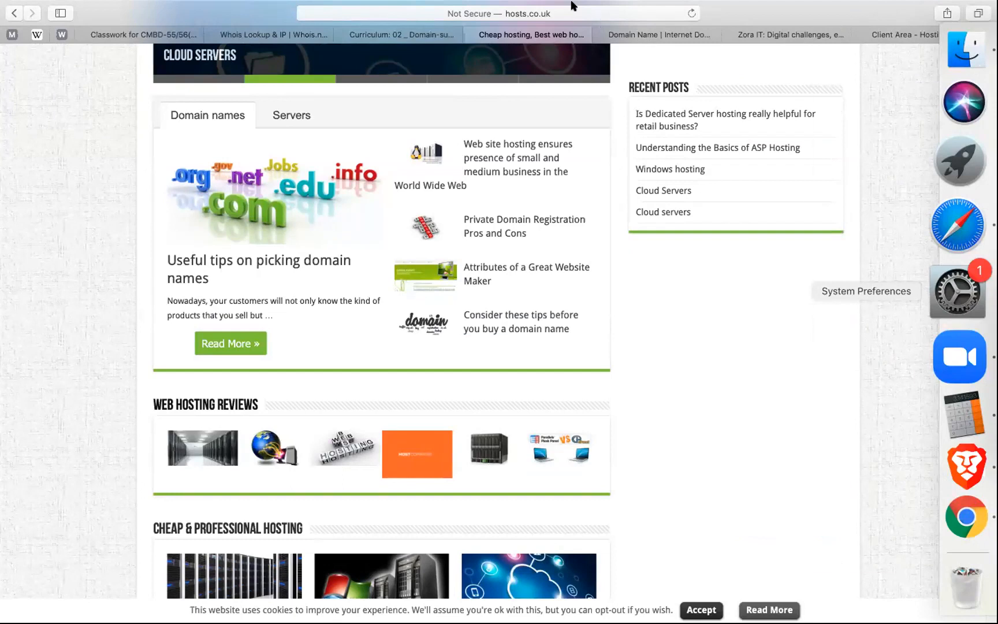
Step: Open the WHM login page at codemanhost.com/whm
{"action": "left_click", "coordinate": [533, 14]}
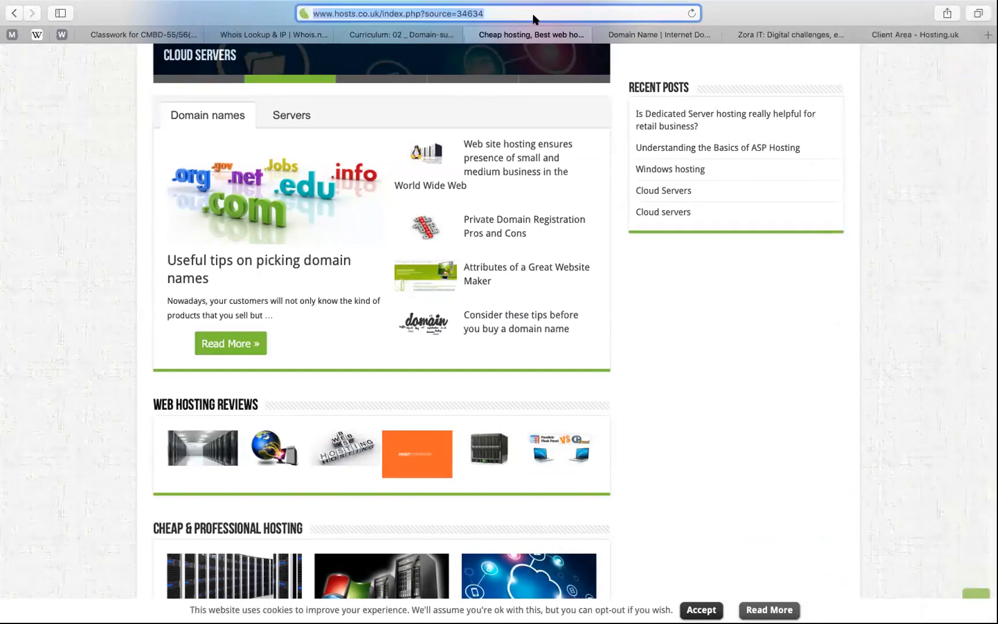
{"action": "type", "text": "codeman"}
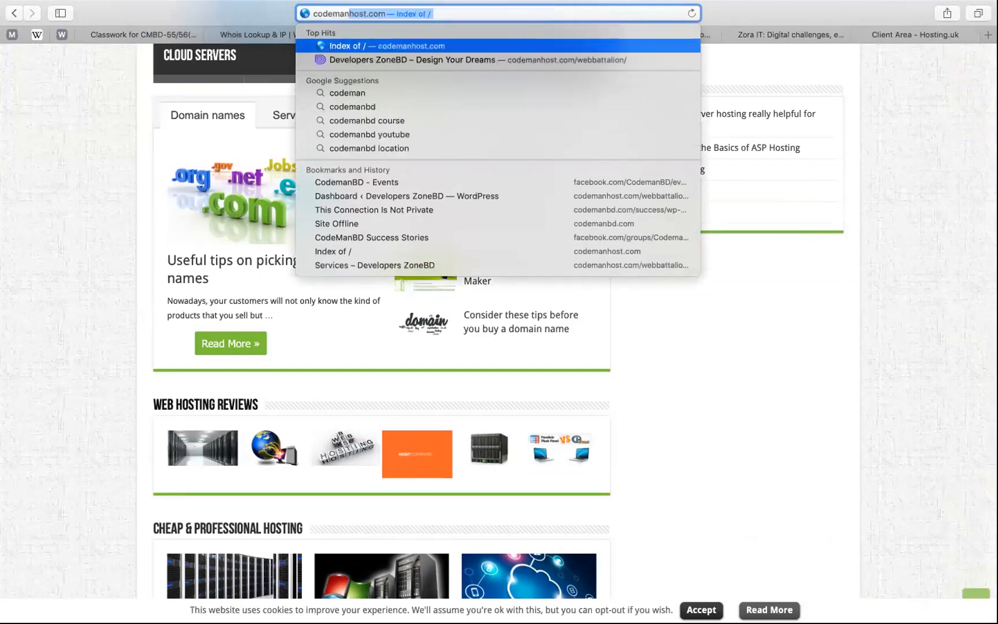
{"action": "key", "text": "Right"}
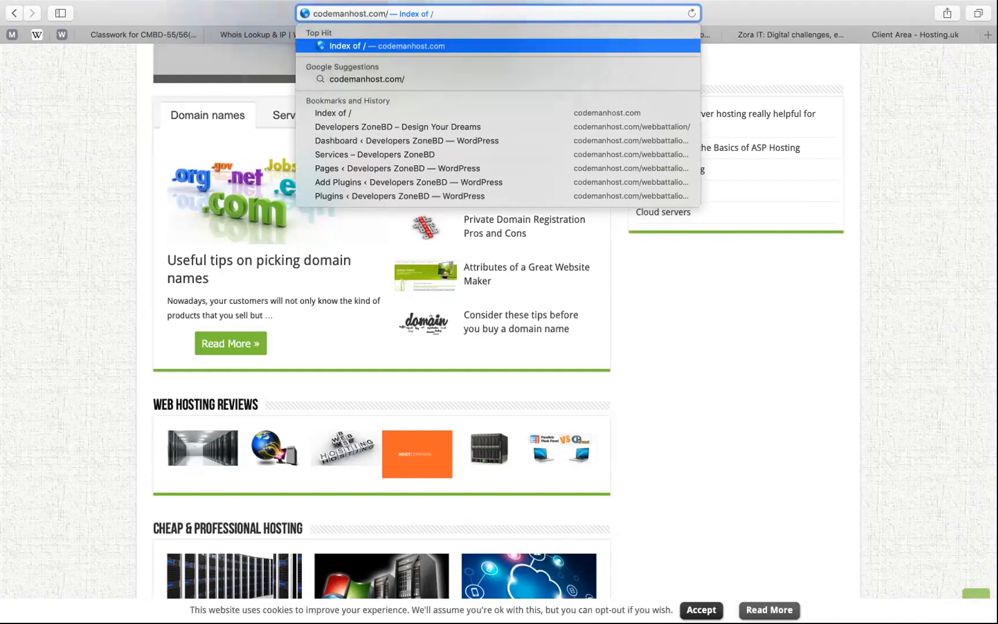
{"action": "type", "text": "w"}
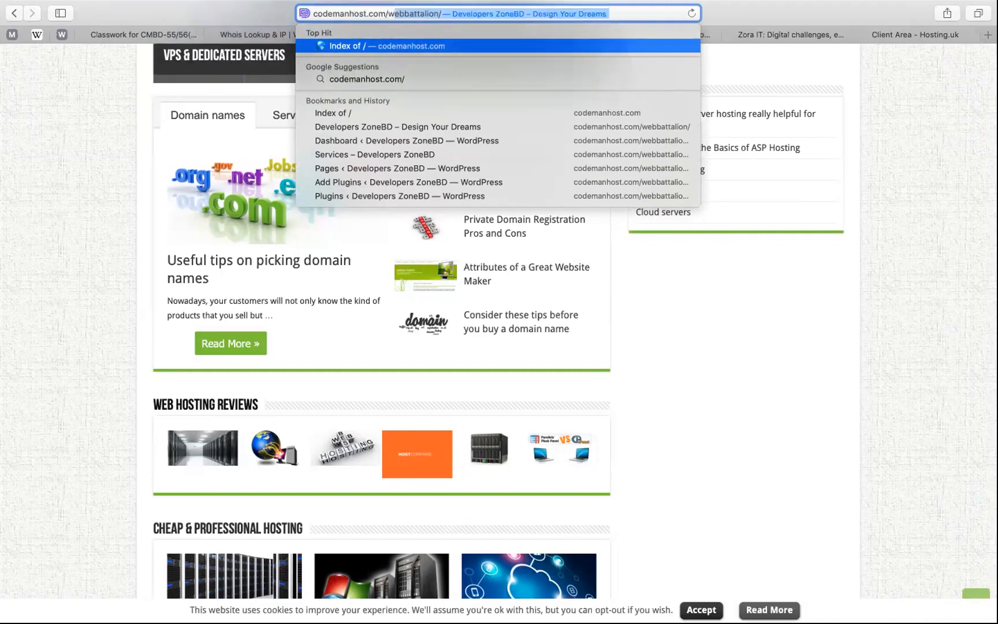
{"action": "type", "text": "hm"}
{"action": "key", "text": "Return"}
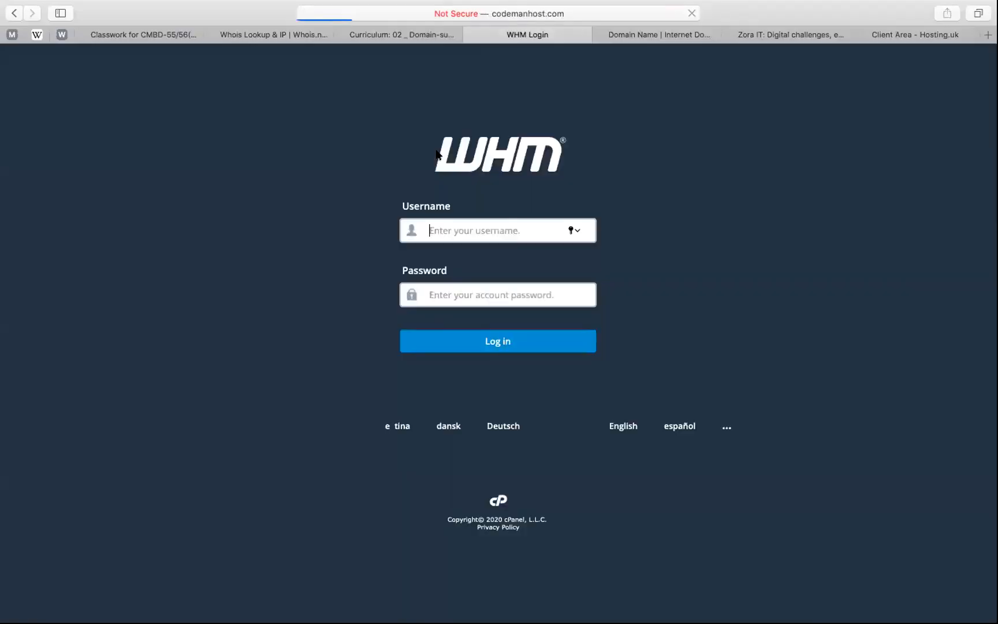
Step: Sign in to WHM with the copied domain name as username and the password, then view the Zora IT site
{"action": "mouse_move", "coordinate": [578, 3]}
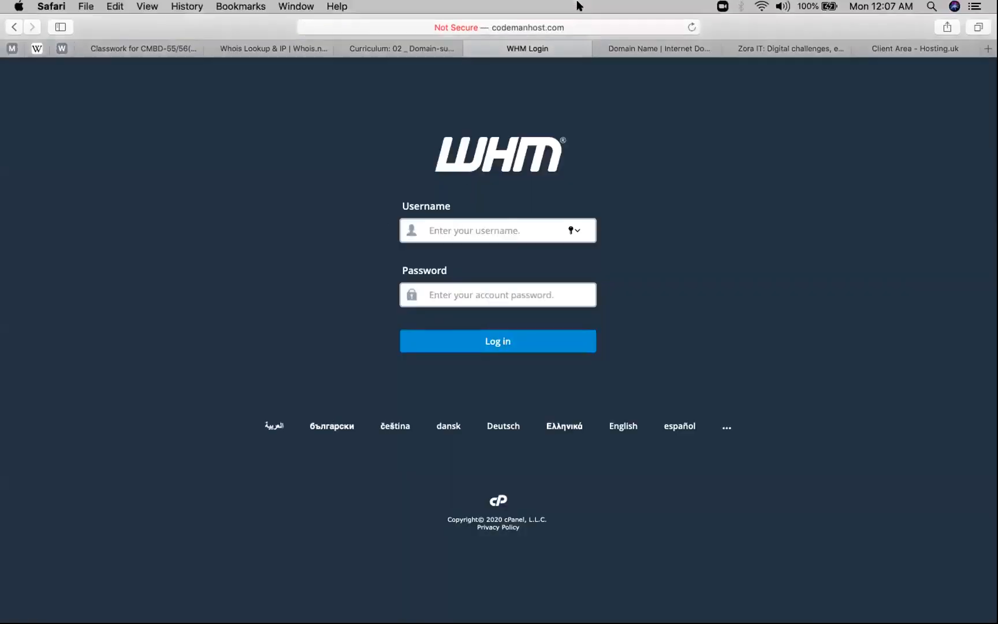
{"action": "left_click", "coordinate": [540, 28]}
{"action": "double_click", "coordinate": [359, 28]}
{"action": "key", "text": "super+c"}
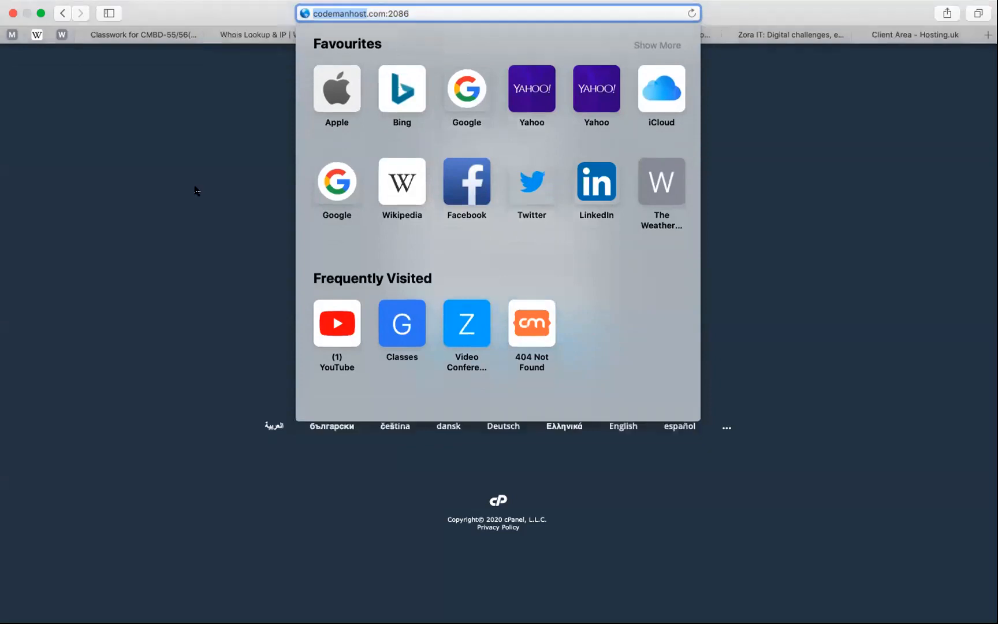
{"action": "left_click", "coordinate": [196, 189]}
{"action": "left_click", "coordinate": [453, 226]}
{"action": "key", "text": "super+v"}
{"action": "key", "text": "Tab"}
{"action": "type", "text": "•••••••"}
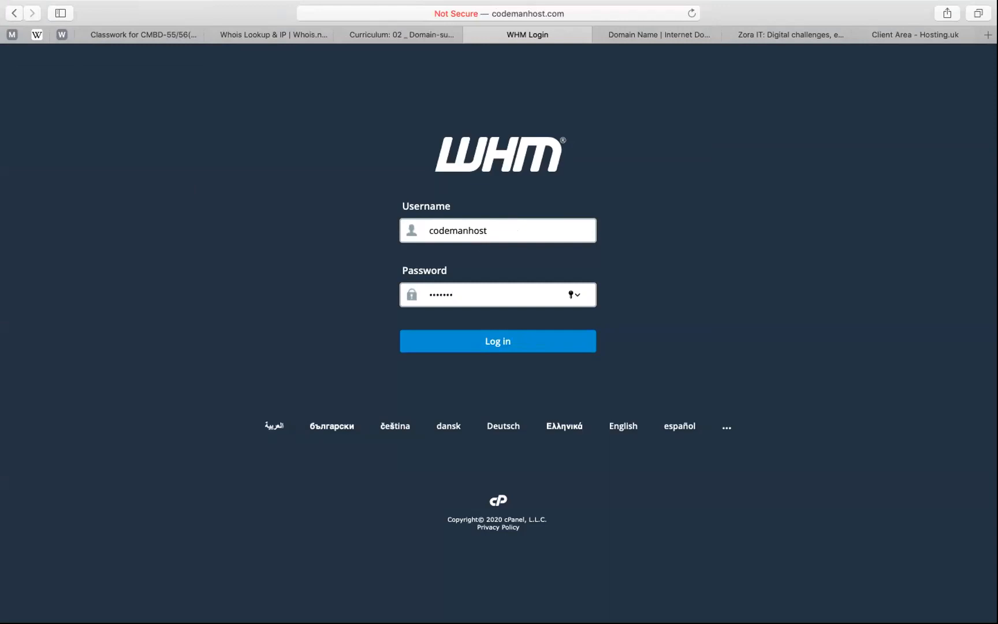
{"action": "type", "text": "••••••••"}
{"action": "key", "text": "Return"}
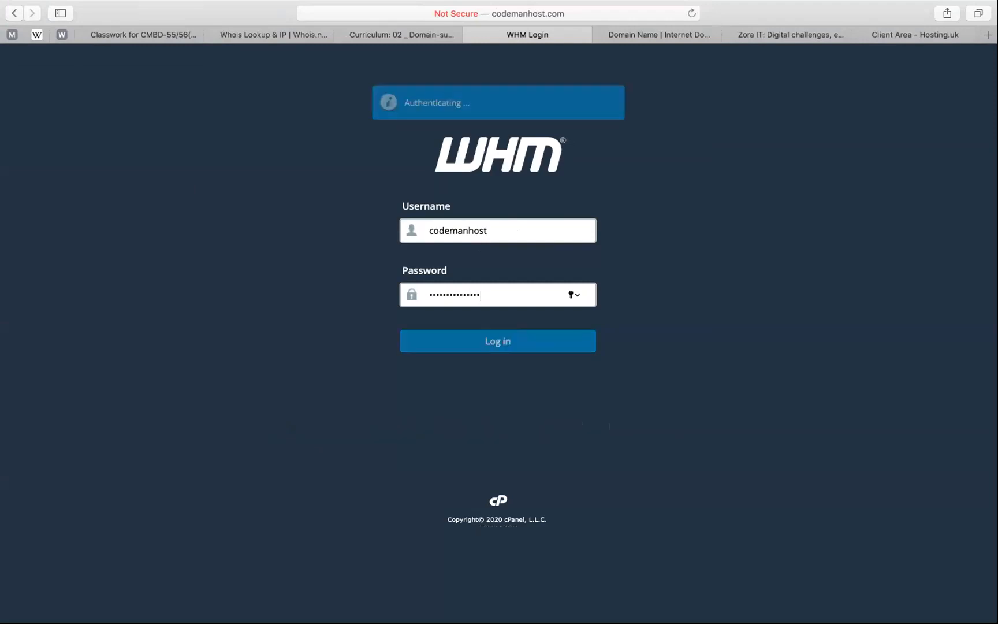
{"action": "left_click", "coordinate": [646, 35]}
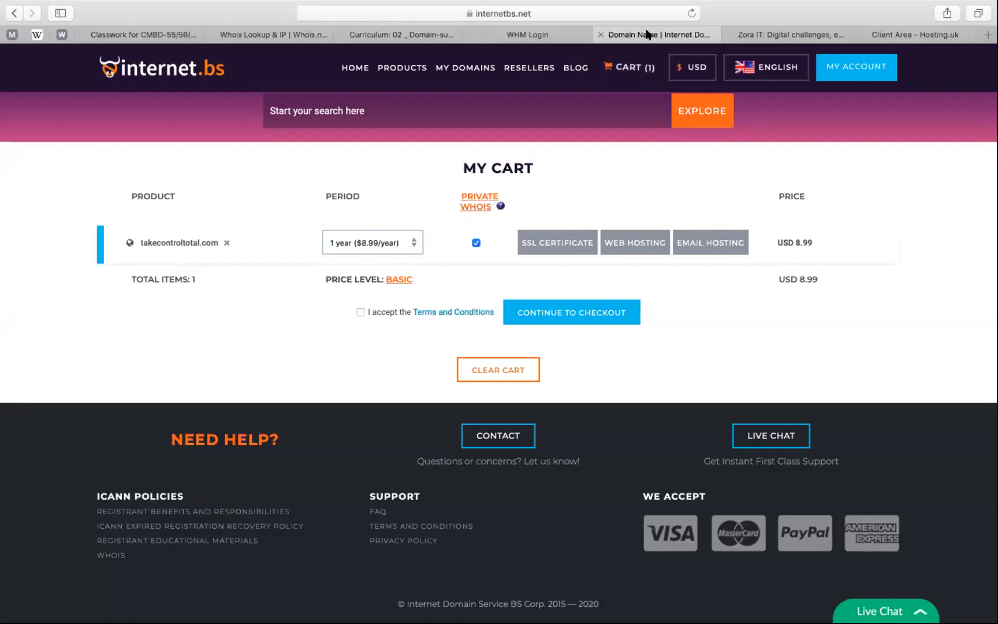
{"action": "left_click", "coordinate": [784, 31]}
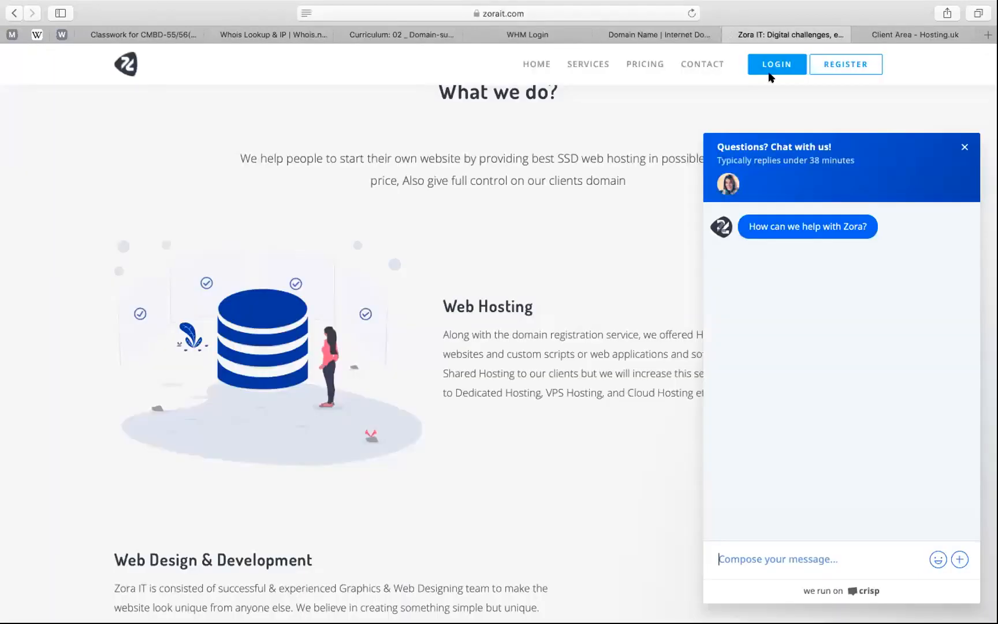
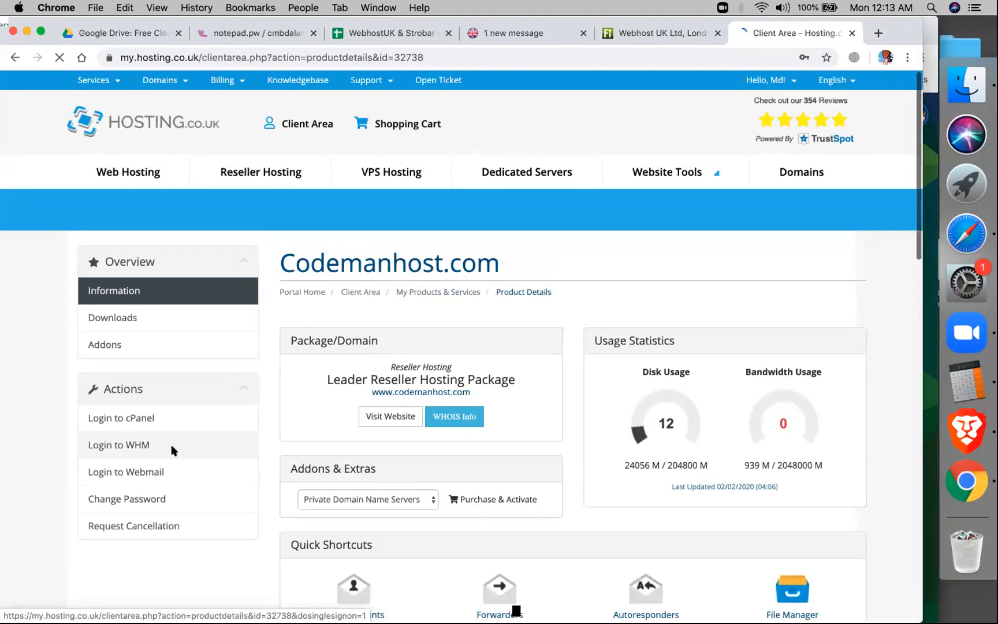
Step: Log in to WHM from the Actions panel of the hosting product's details
{"action": "left_click", "coordinate": [173, 447]}
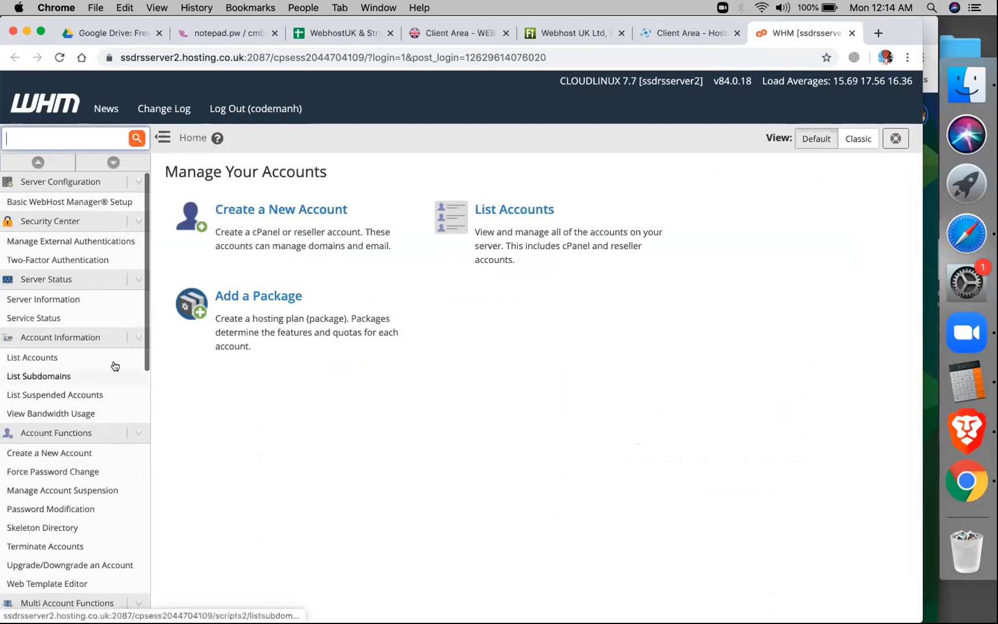
Step: Open the codemanh_Personal package for editing through WHM's Edit a Package page
{"action": "scroll", "coordinate": [56, 455], "scroll_direction": "down", "scroll_amount": 8}
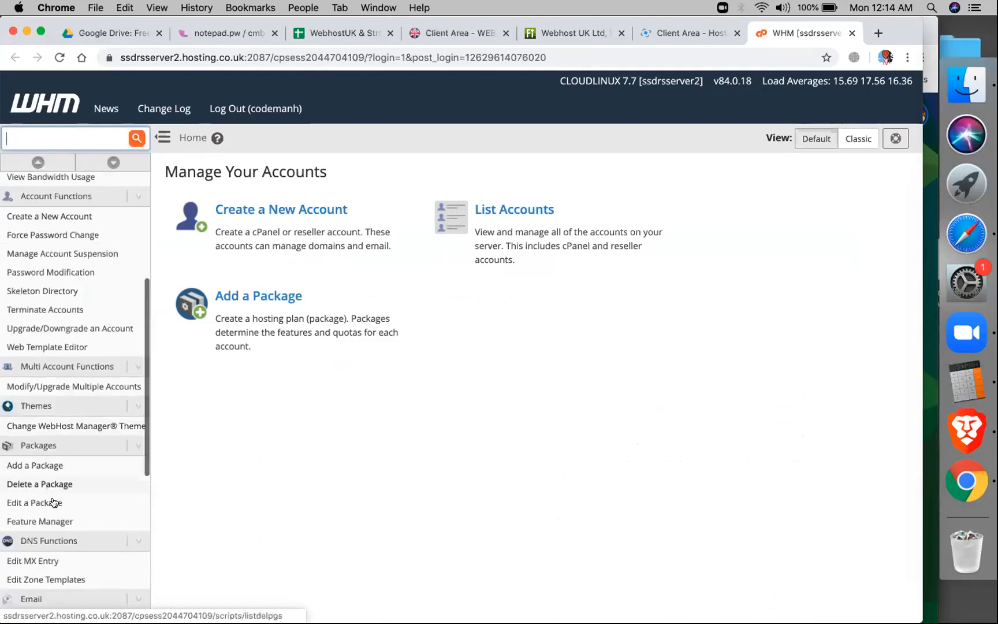
{"action": "left_click", "coordinate": [54, 502]}
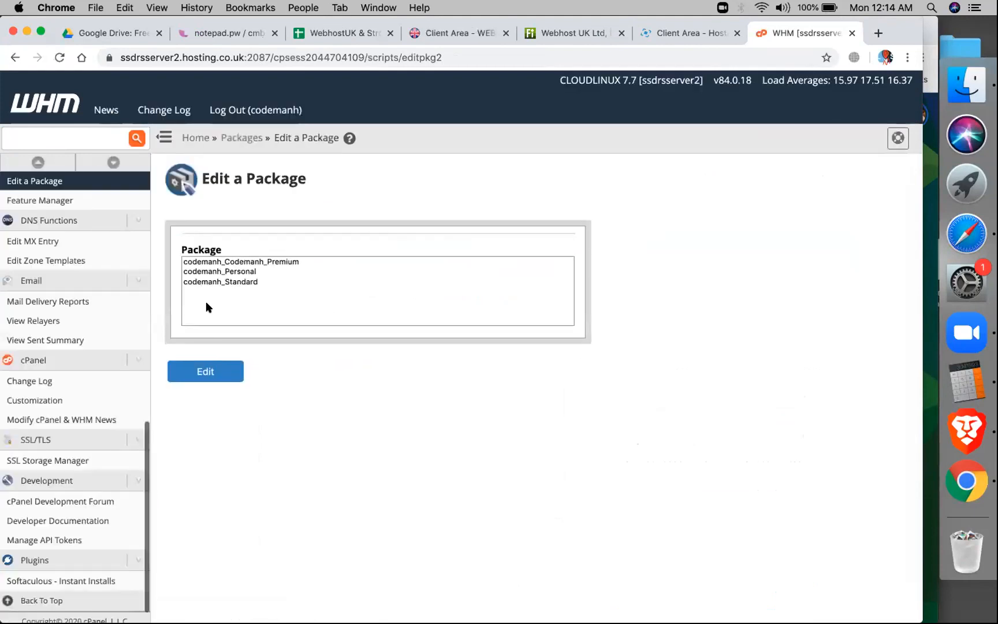
{"action": "left_click", "coordinate": [237, 272]}
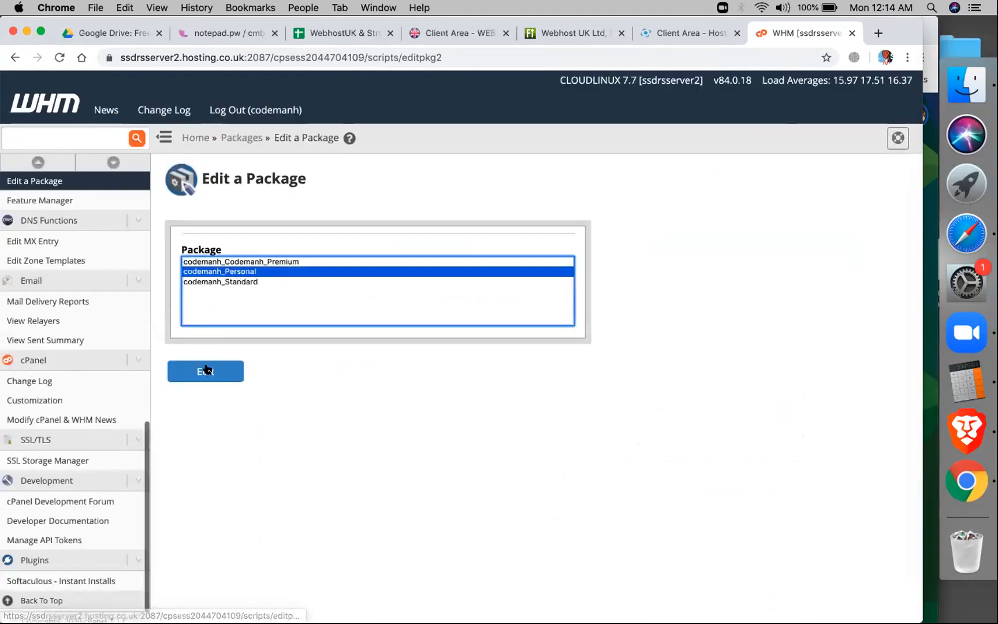
{"action": "left_click", "coordinate": [205, 370]}
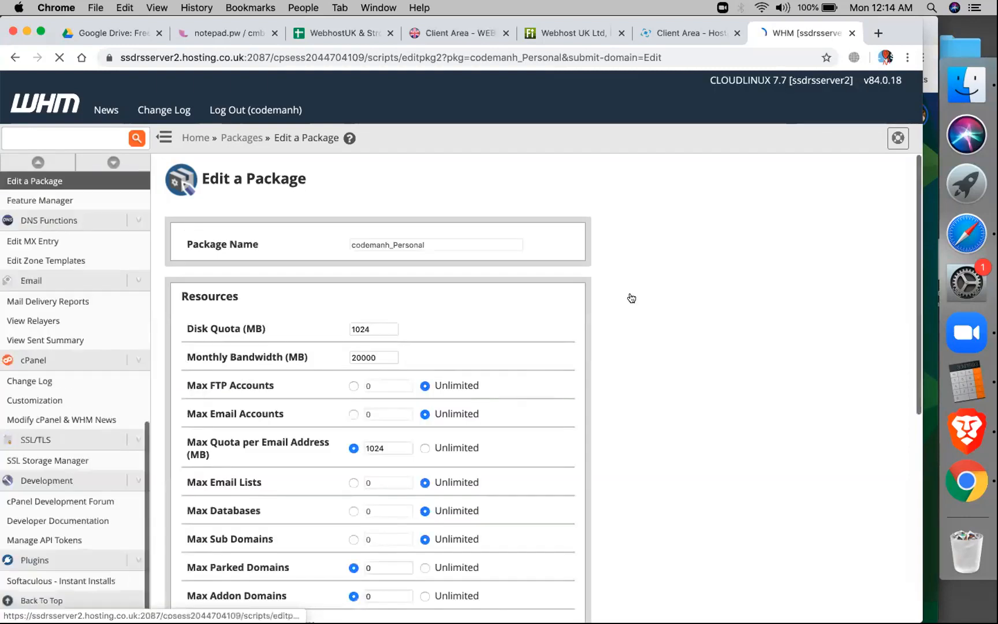
{"action": "scroll", "coordinate": [255, 310], "scroll_direction": "down", "scroll_amount": 2}
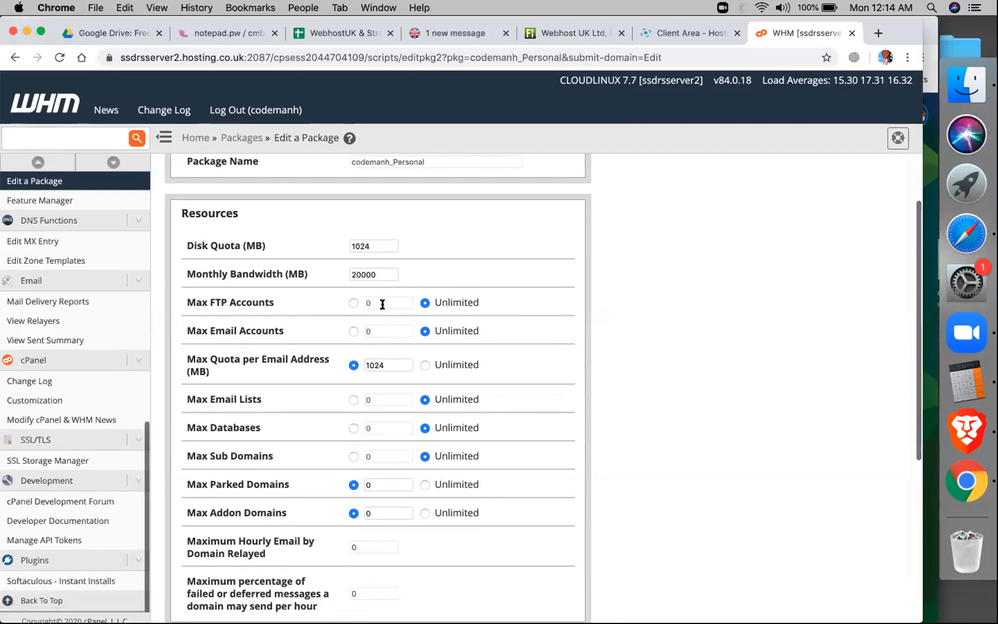
{"action": "scroll", "coordinate": [382, 303], "scroll_direction": "down", "scroll_amount": 2}
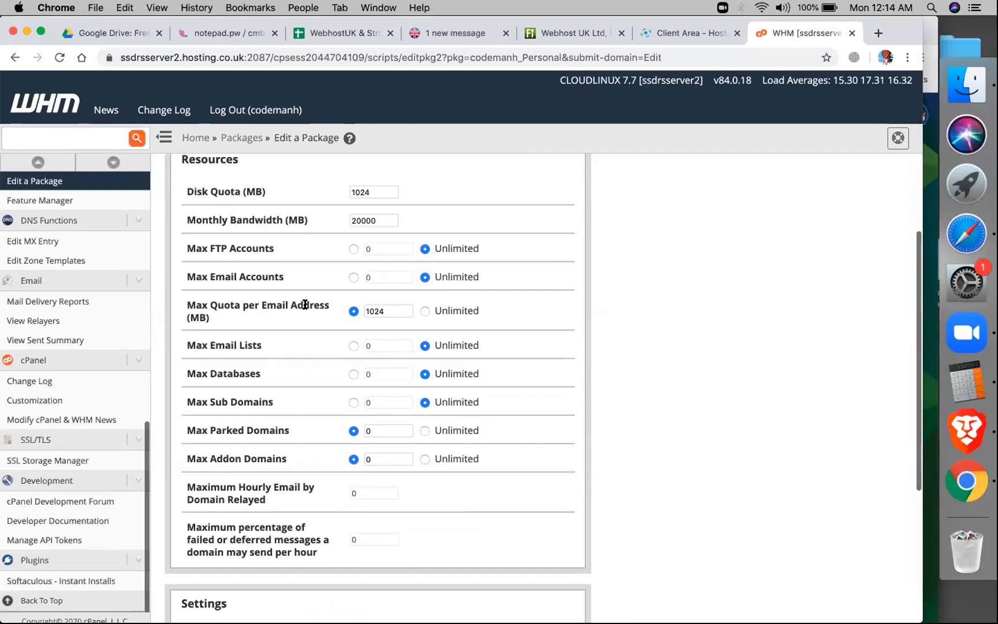
{"action": "left_click", "coordinate": [375, 308]}
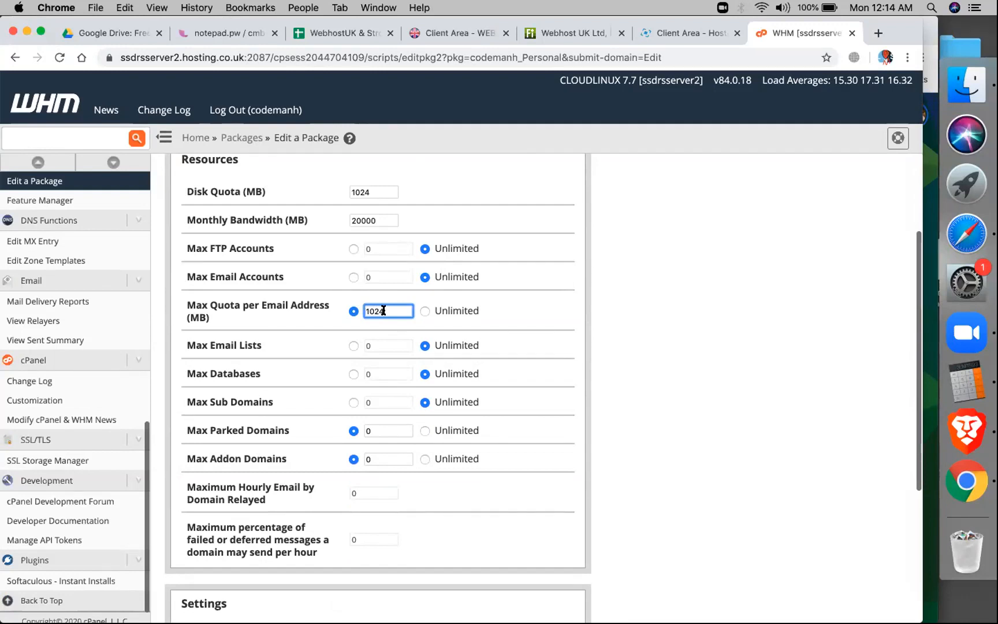
{"action": "double_click", "coordinate": [383, 310]}
{"action": "left_click", "coordinate": [383, 311]}
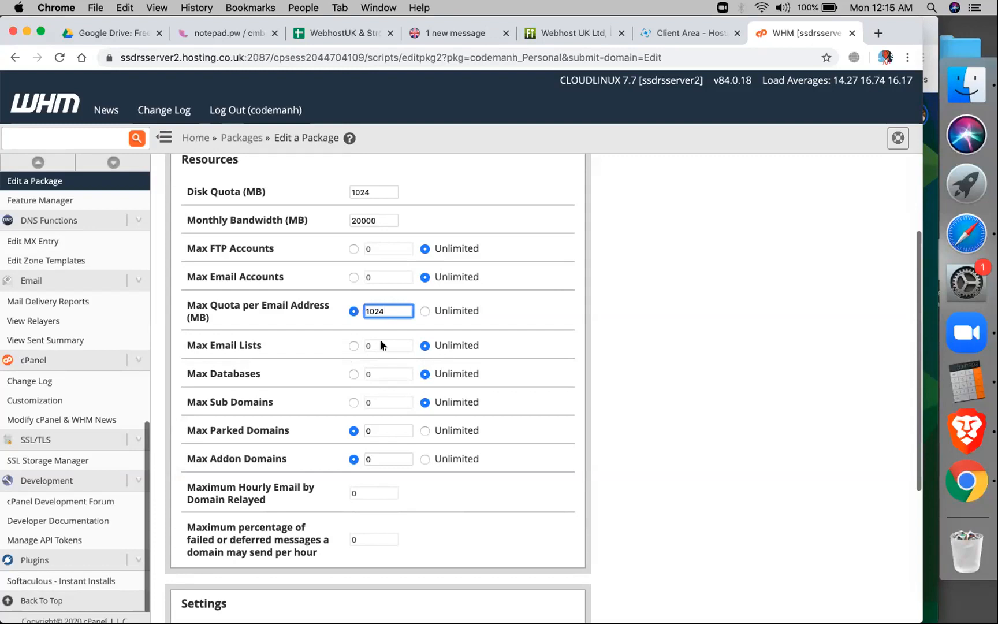
{"action": "left_click", "coordinate": [367, 373]}
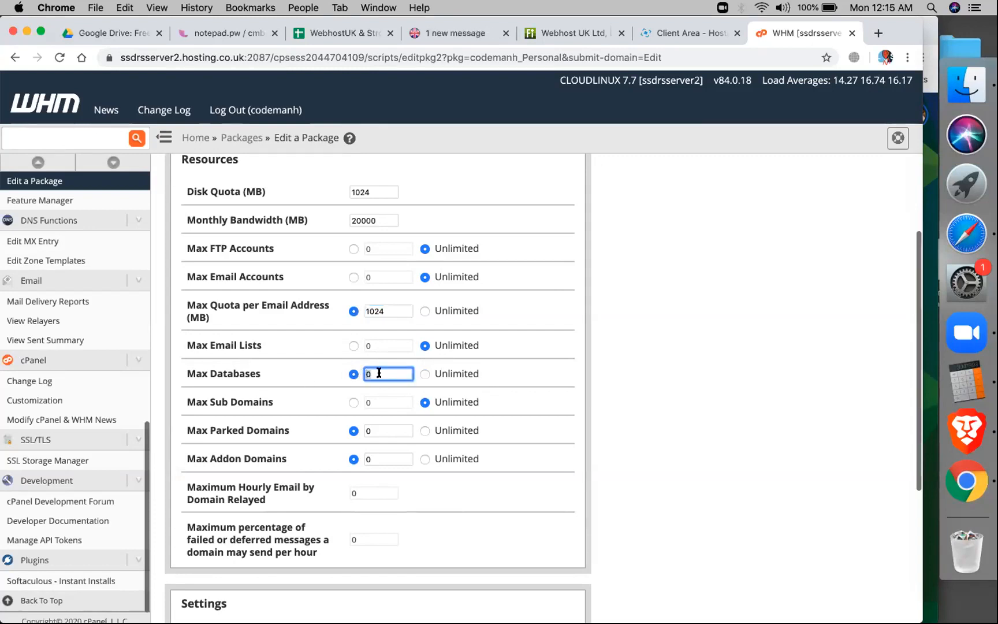
{"action": "left_click", "coordinate": [425, 374]}
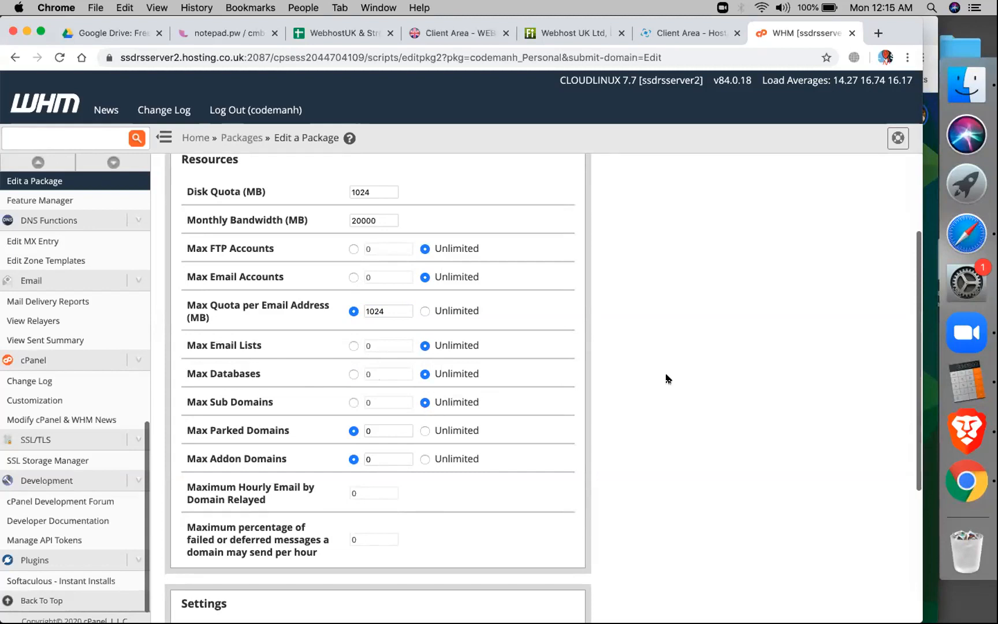
{"action": "scroll", "coordinate": [664, 379], "scroll_direction": "down", "scroll_amount": 3}
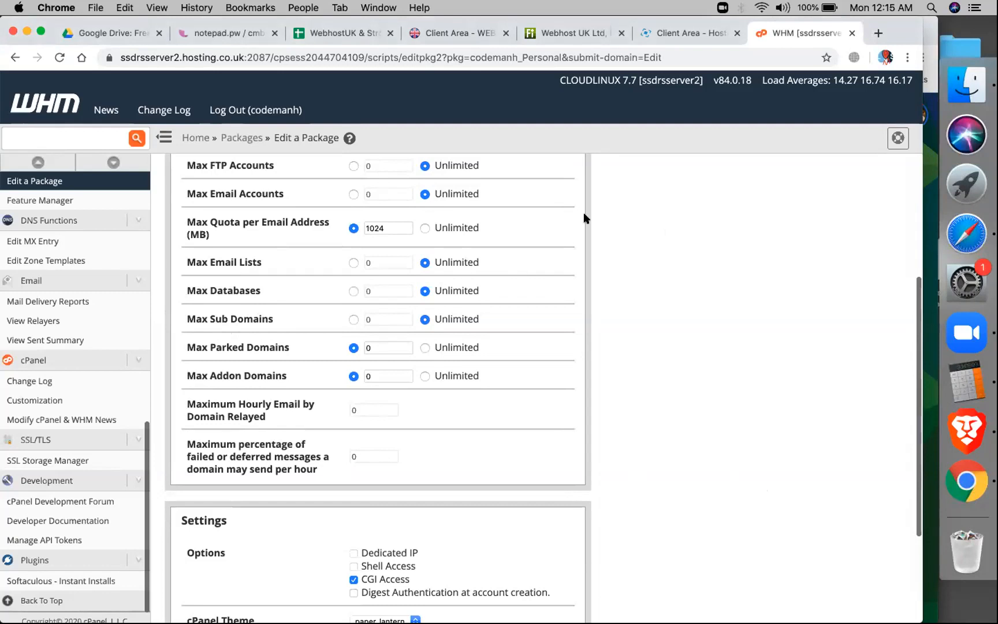
{"action": "scroll", "coordinate": [622, 162], "scroll_direction": "up", "scroll_amount": 3}
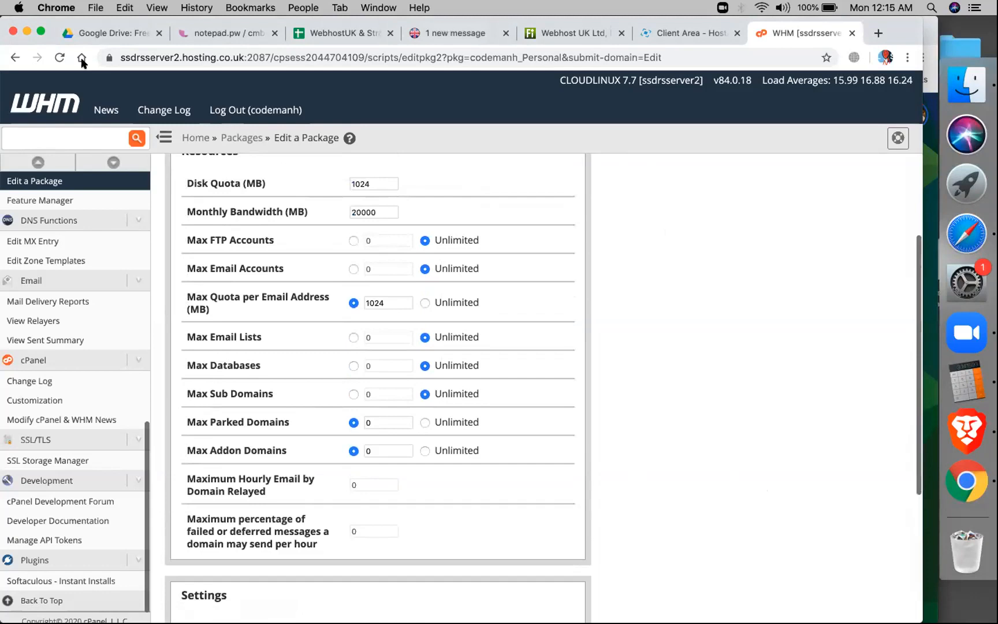
{"action": "left_click", "coordinate": [16, 61]}
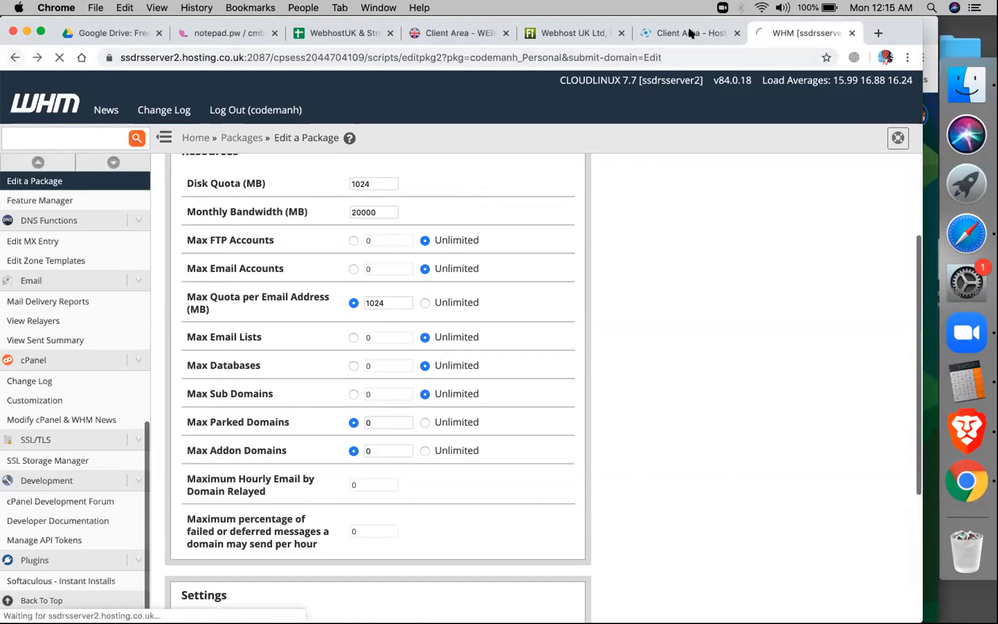
Step: Return to the Client Area and log in to cPanel for codemanhost.com
{"action": "left_click", "coordinate": [691, 34]}
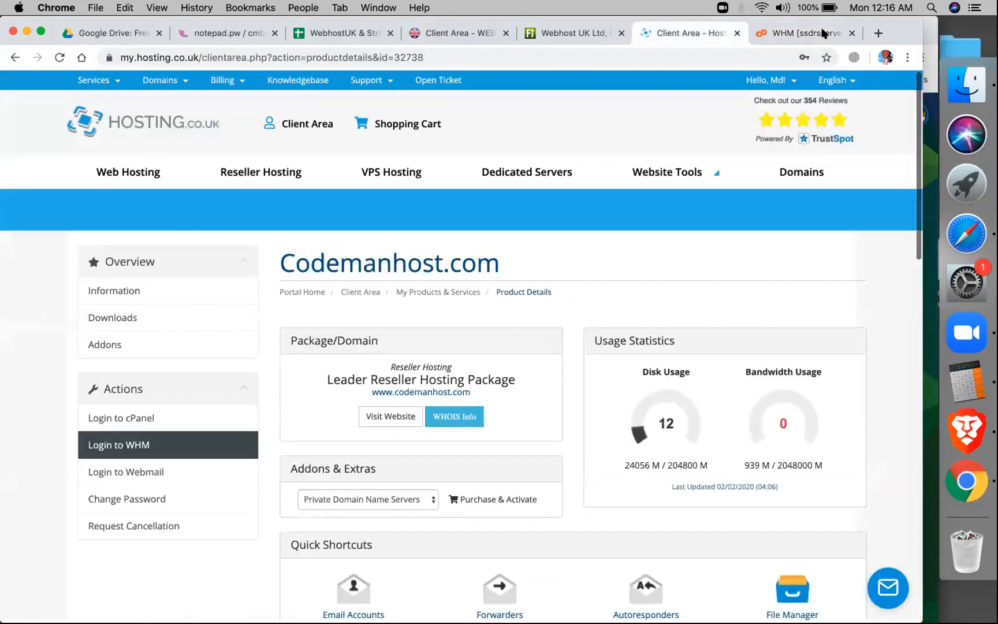
{"action": "left_click", "coordinate": [162, 417]}
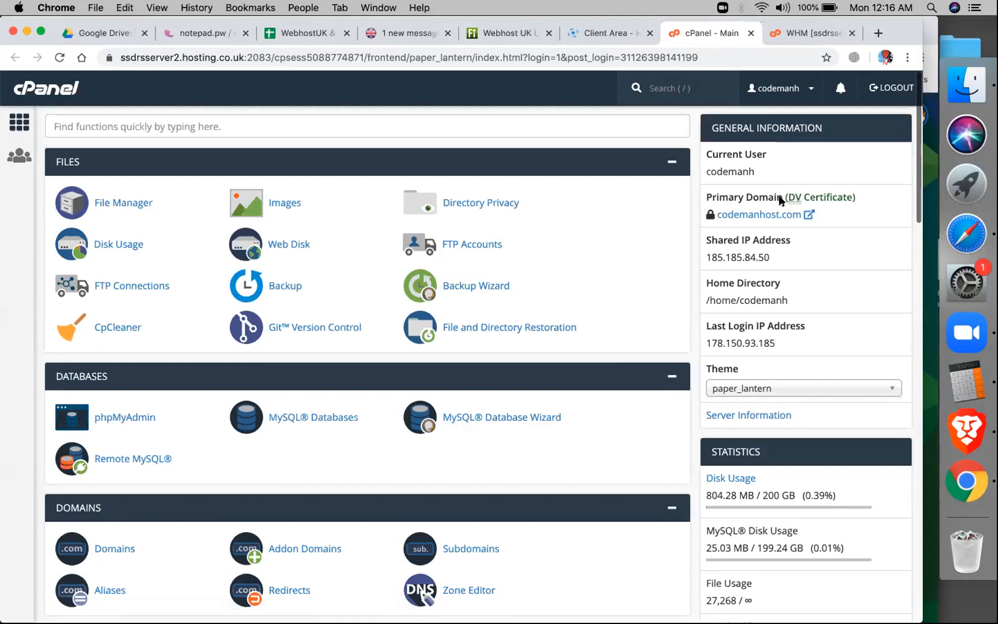
Step: Enter the new .com addon domain name and submit it with auto-filled subdomain and document root
{"action": "scroll", "coordinate": [422, 337], "scroll_direction": "down", "scroll_amount": 5}
{"action": "scroll", "coordinate": [422, 337], "scroll_direction": "down", "scroll_amount": 1}
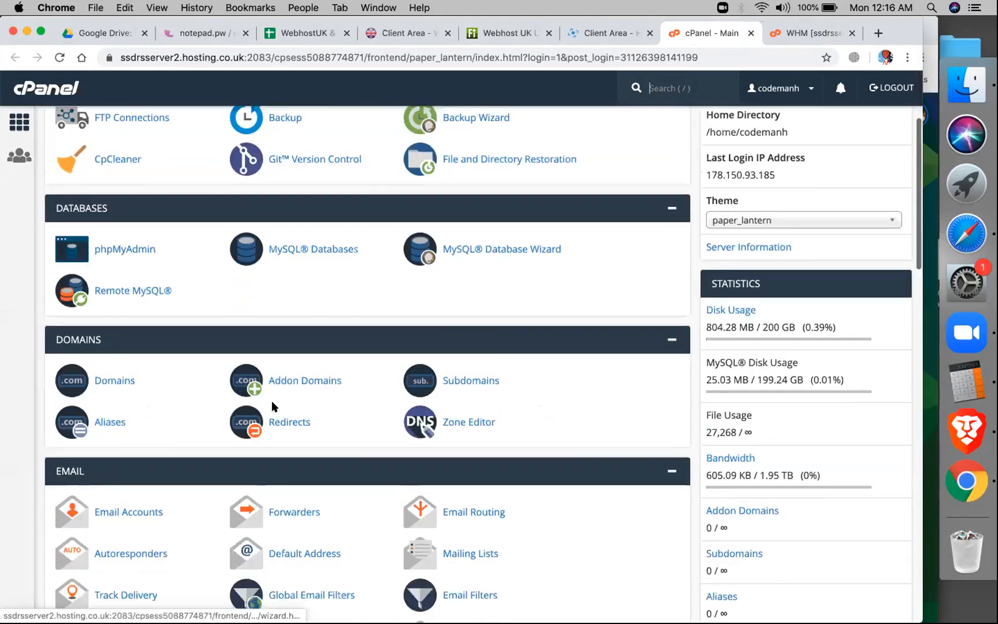
{"action": "left_click", "coordinate": [293, 381]}
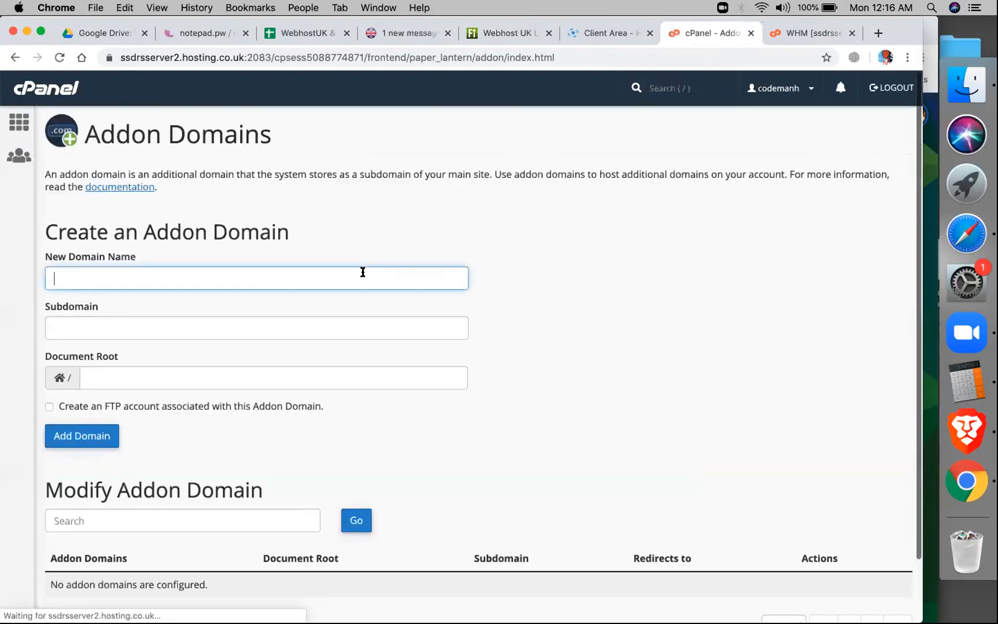
{"action": "type", "text": "q"}
{"action": "key", "text": "BackSpace"}
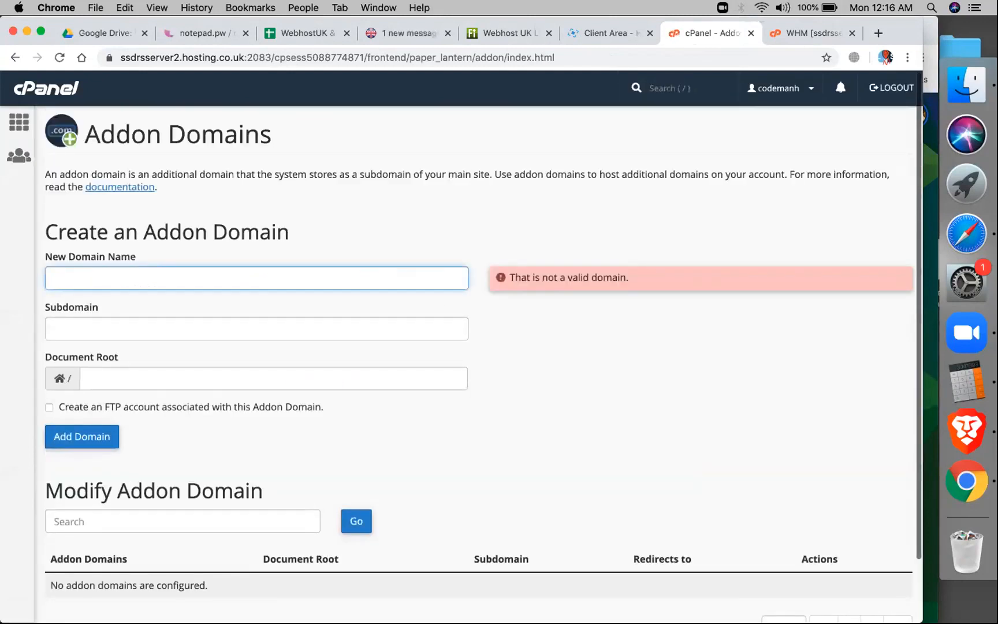
{"action": "type", "text": "whatminhazula"}
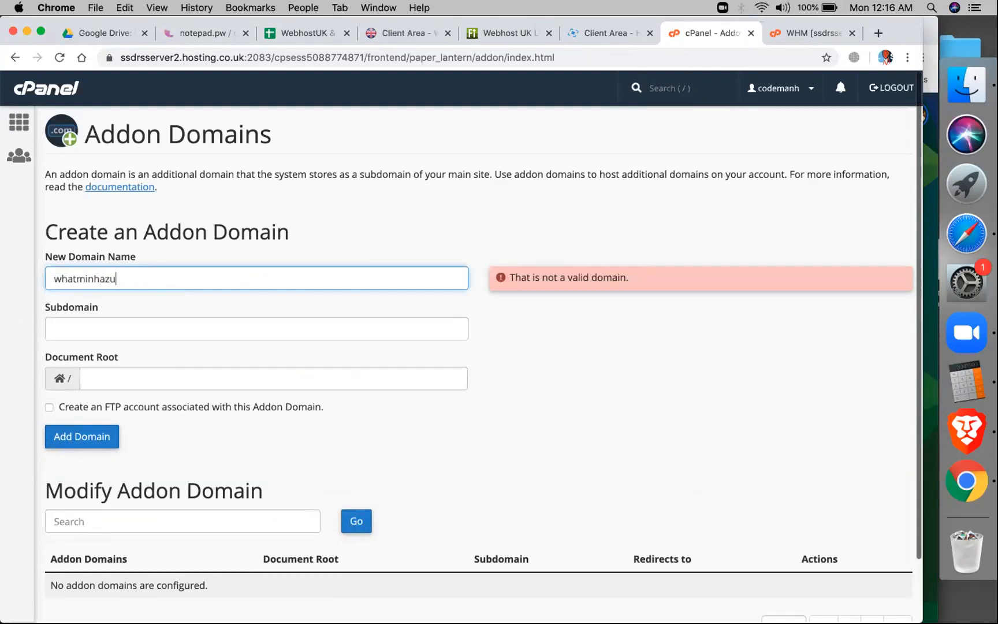
{"action": "type", "text": "ifwrite.com"}
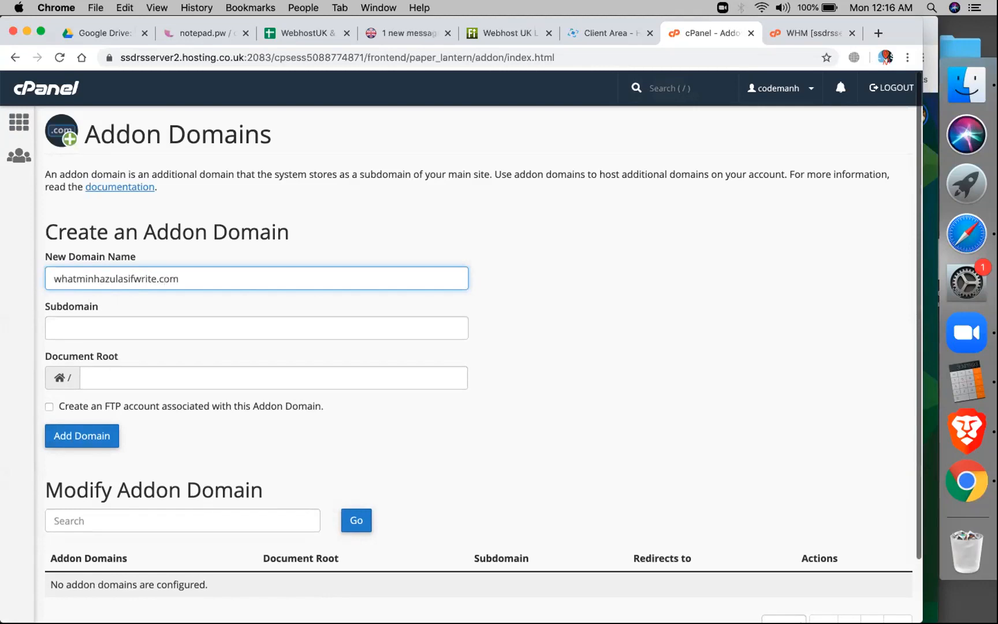
{"action": "key", "text": "super+a"}
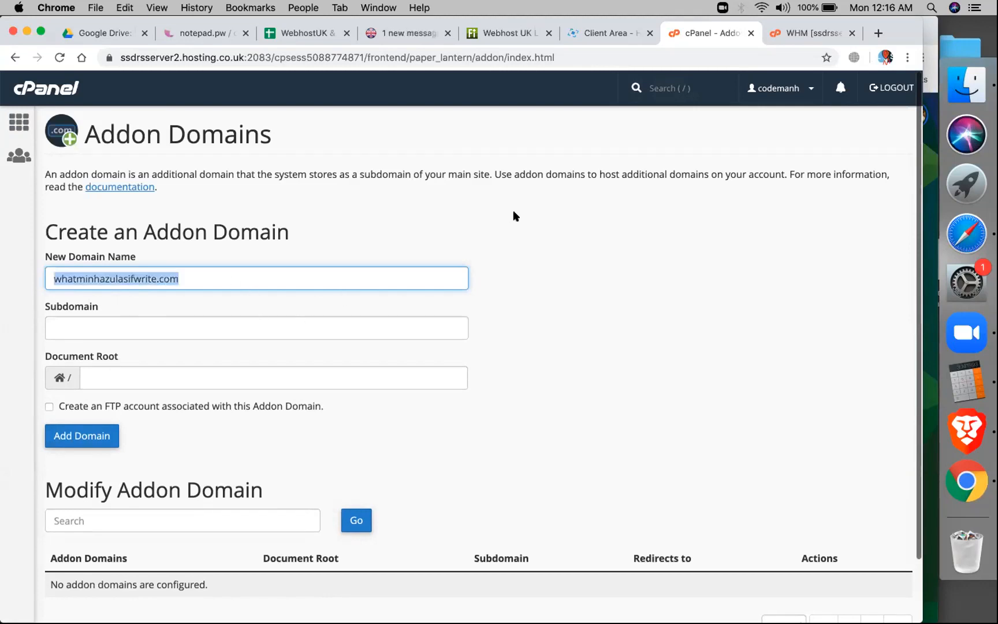
{"action": "left_click", "coordinate": [513, 212]}
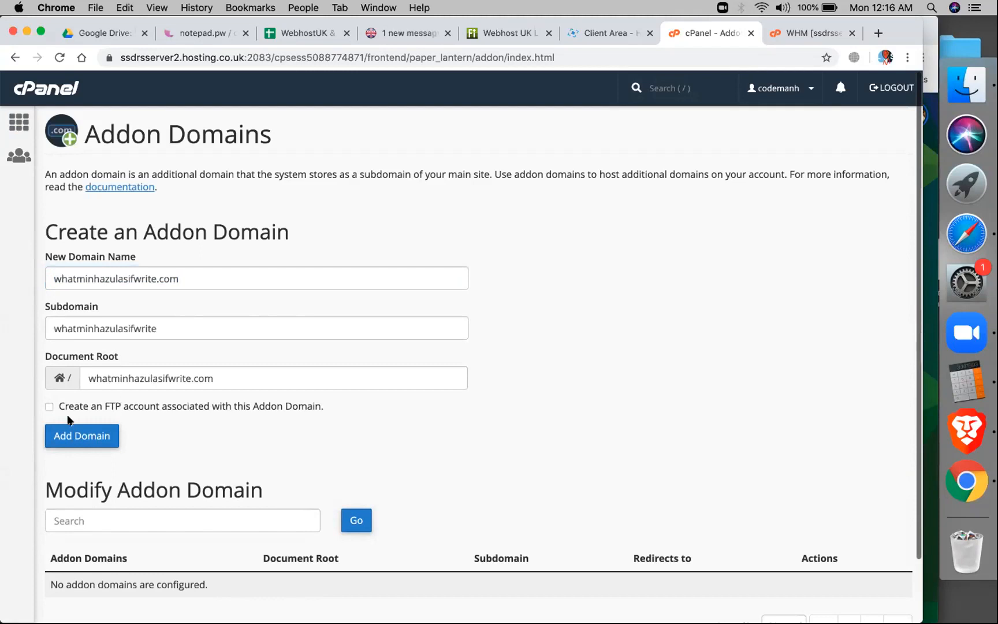
{"action": "left_click", "coordinate": [67, 434]}
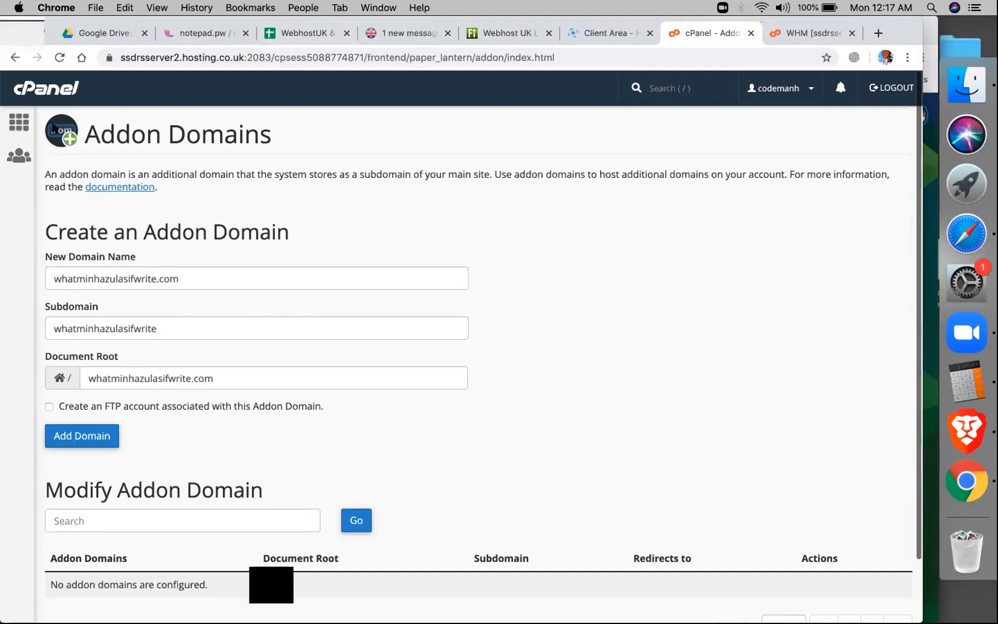
Step: Inspect the site's connection security, then open DigiCert's SSL article from a Google search for ssl
{"action": "left_click", "coordinate": [108, 57]}
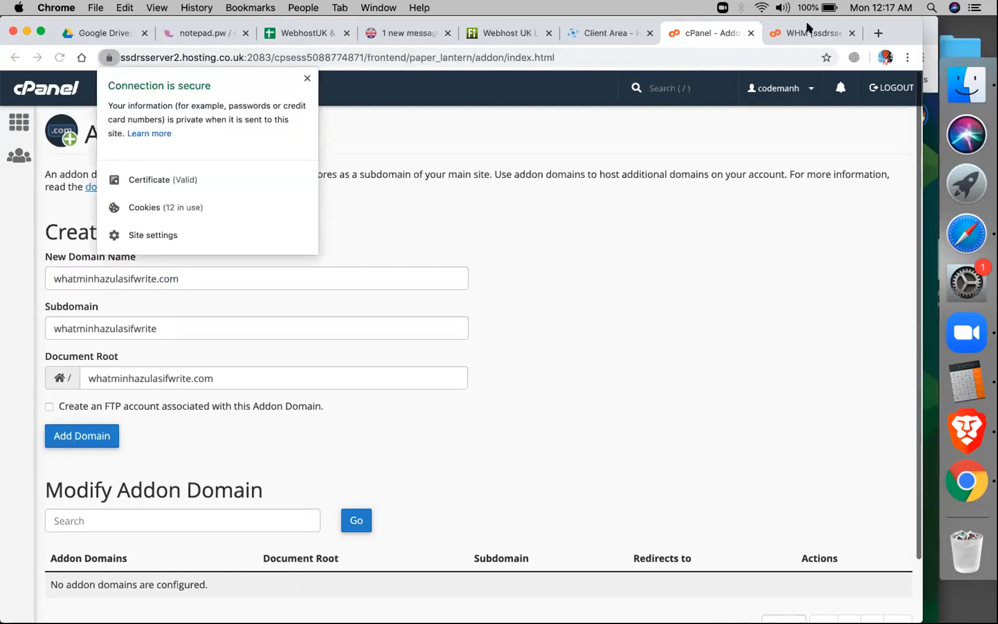
{"action": "left_click", "coordinate": [877, 34]}
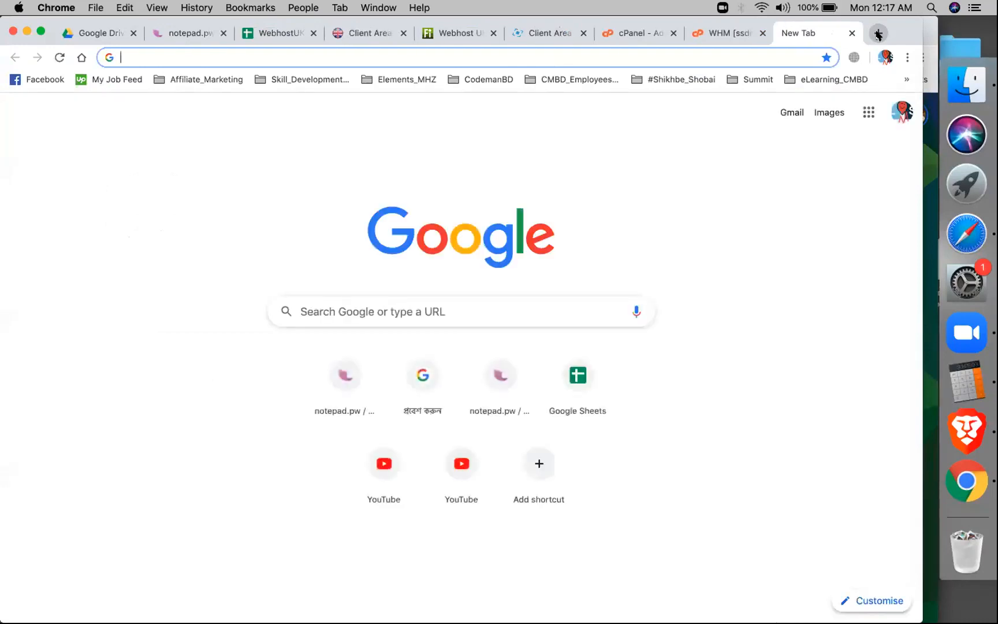
{"action": "type", "text": "ssl"}
{"action": "key", "text": "Return"}
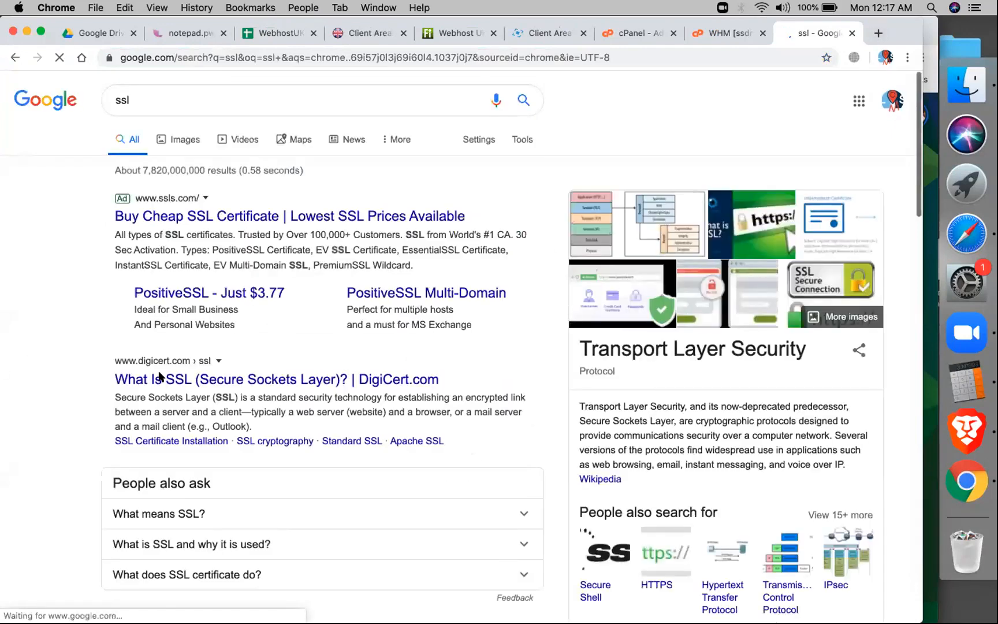
{"action": "left_click", "coordinate": [156, 378]}
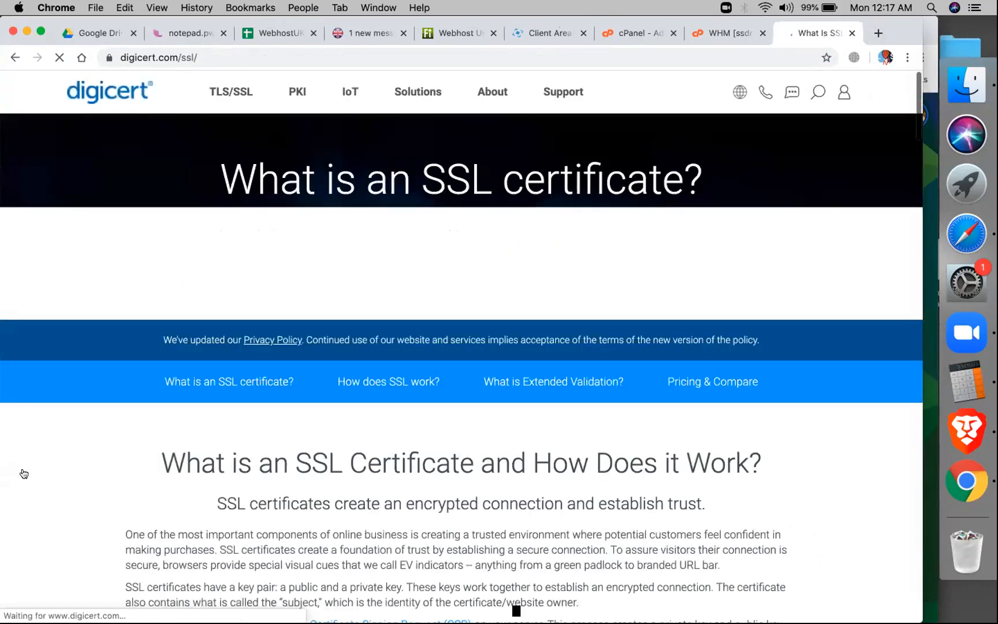
Step: Scroll down DigiCert's SSL page and open the certificate order form via Buy Now
{"action": "scroll", "coordinate": [523, 345], "scroll_direction": "down", "scroll_amount": 2}
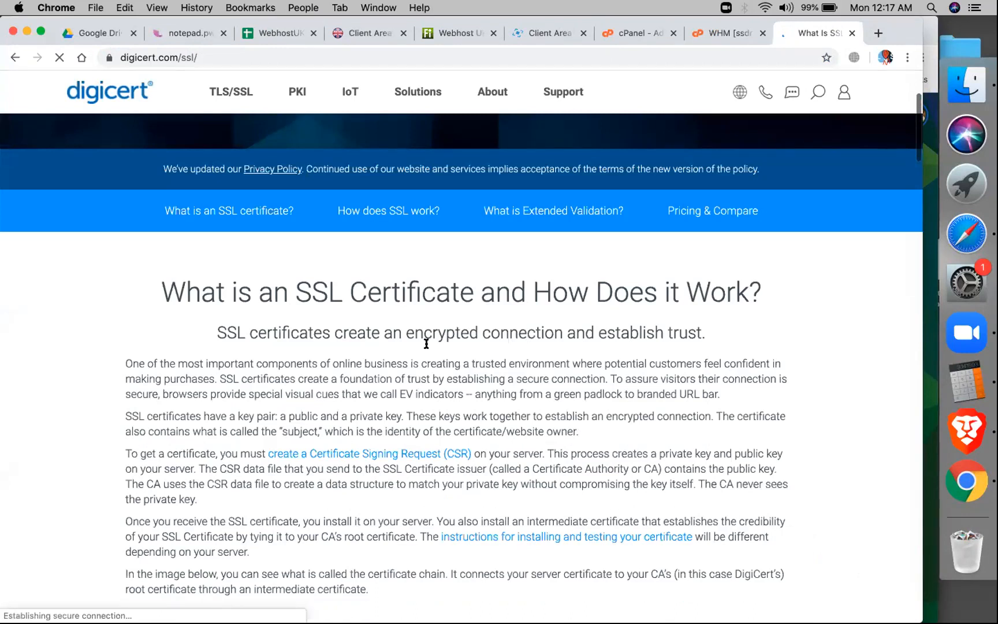
{"action": "scroll", "coordinate": [294, 360], "scroll_direction": "down", "scroll_amount": 5}
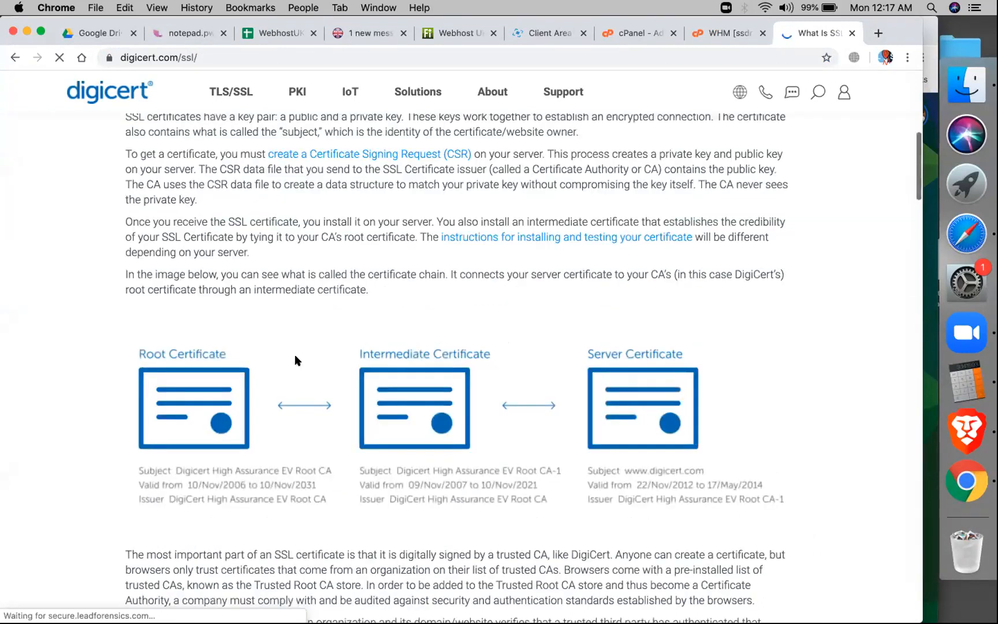
{"action": "scroll", "coordinate": [295, 358], "scroll_direction": "down", "scroll_amount": 3}
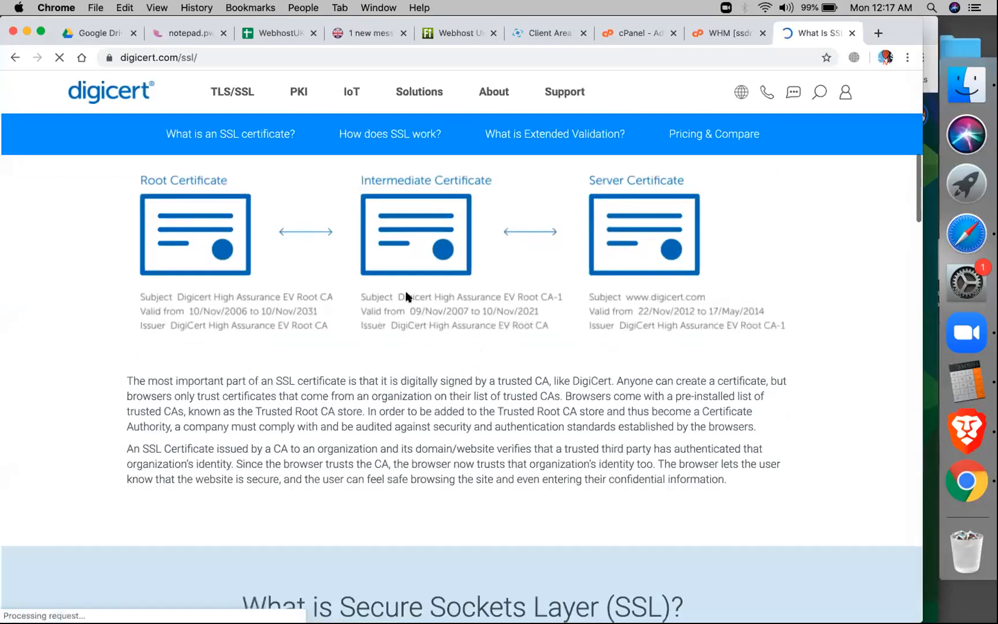
{"action": "scroll", "coordinate": [405, 297], "scroll_direction": "down", "scroll_amount": 7}
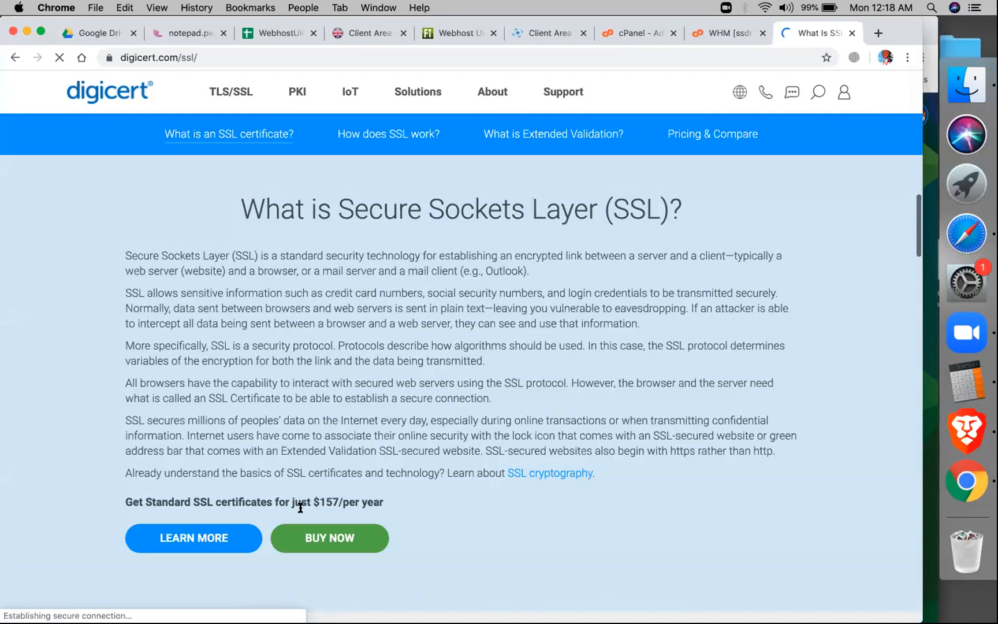
{"action": "left_click", "coordinate": [358, 540]}
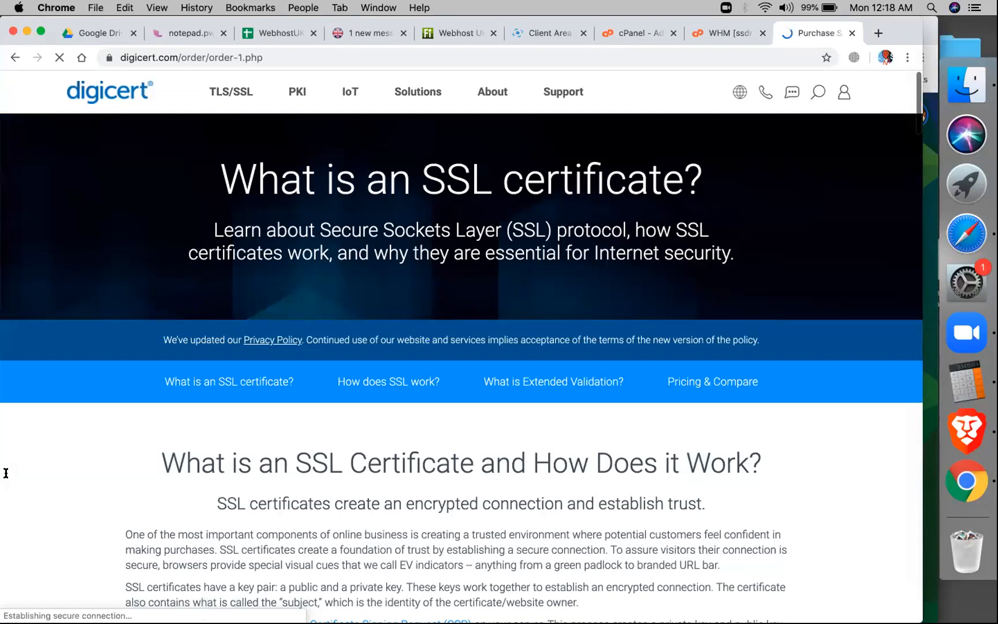
Step: Select Multi-Domain SSL, then switch to Secure Site Wildcard SSL in the order form
{"action": "scroll", "coordinate": [207, 409], "scroll_direction": "down", "scroll_amount": 5}
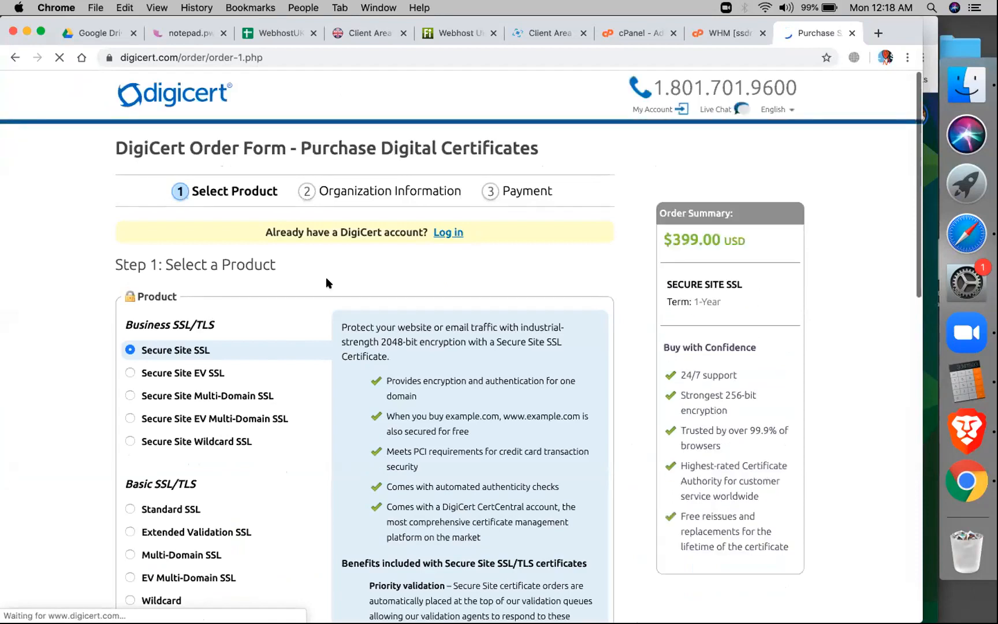
{"action": "scroll", "coordinate": [326, 283], "scroll_direction": "down", "scroll_amount": 1}
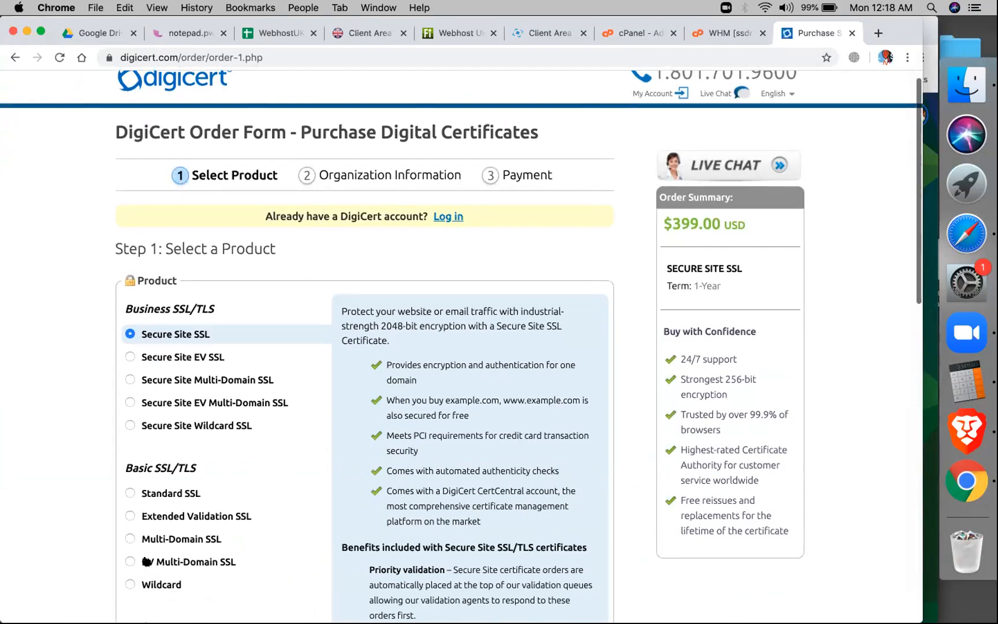
{"action": "scroll", "coordinate": [198, 246], "scroll_direction": "down", "scroll_amount": 5}
{"action": "scroll", "coordinate": [198, 245], "scroll_direction": "down", "scroll_amount": 1}
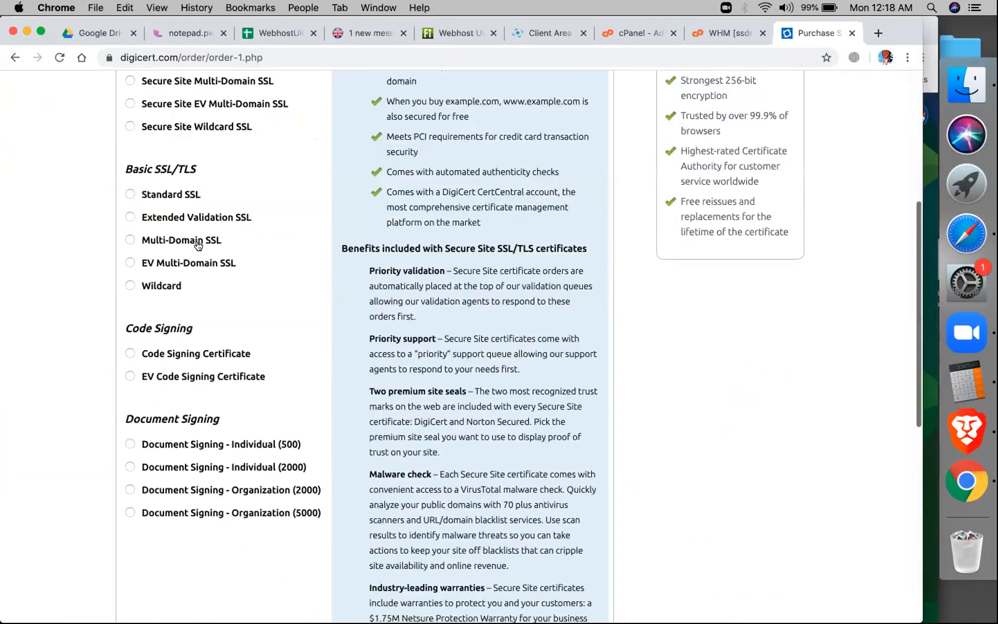
{"action": "left_click", "coordinate": [198, 246]}
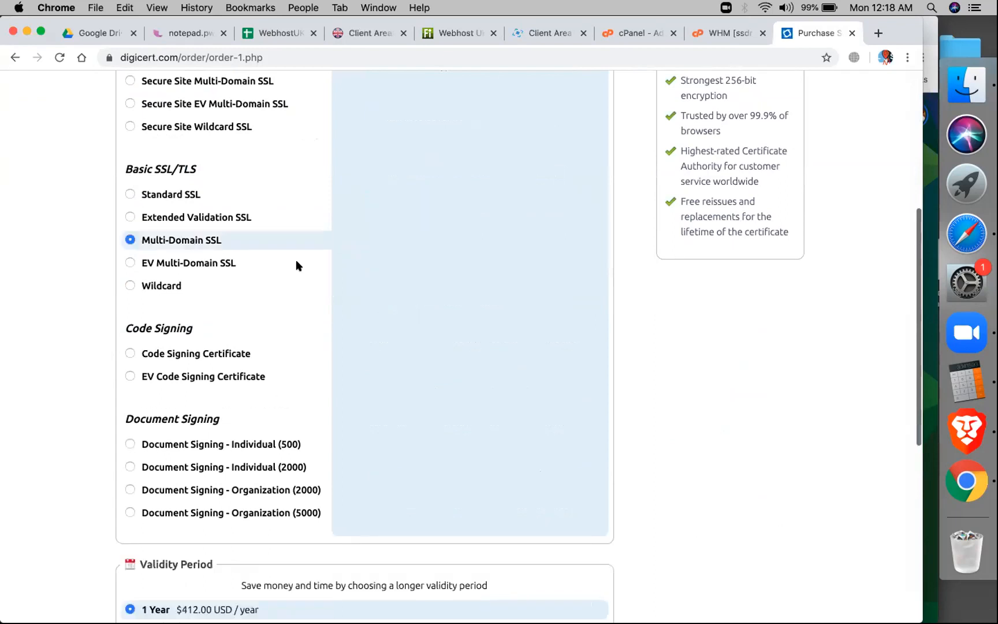
{"action": "scroll", "coordinate": [183, 285], "scroll_direction": "up", "scroll_amount": 3}
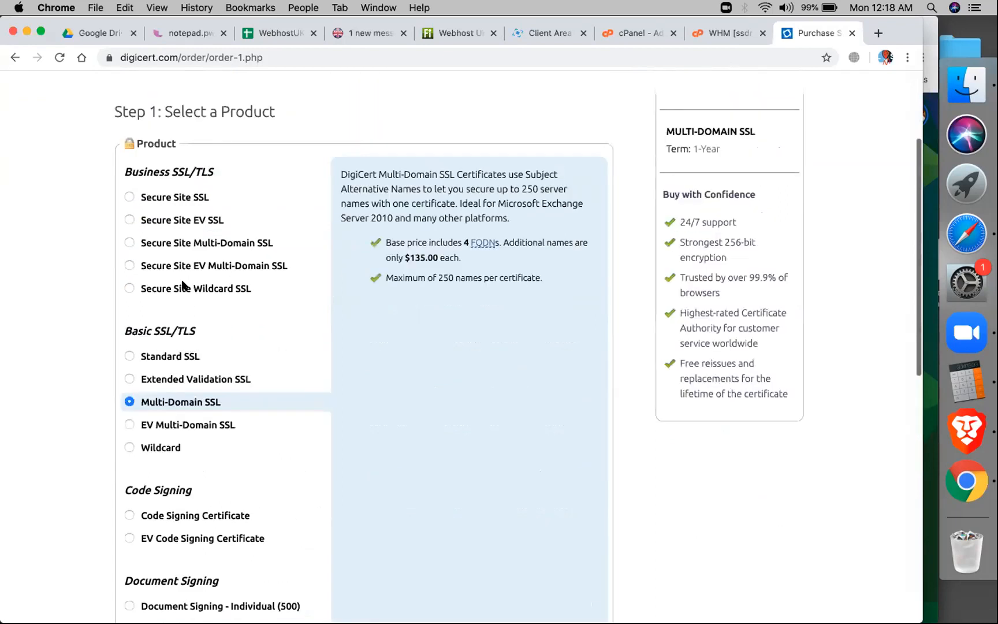
{"action": "scroll", "coordinate": [182, 284], "scroll_direction": "up", "scroll_amount": 3}
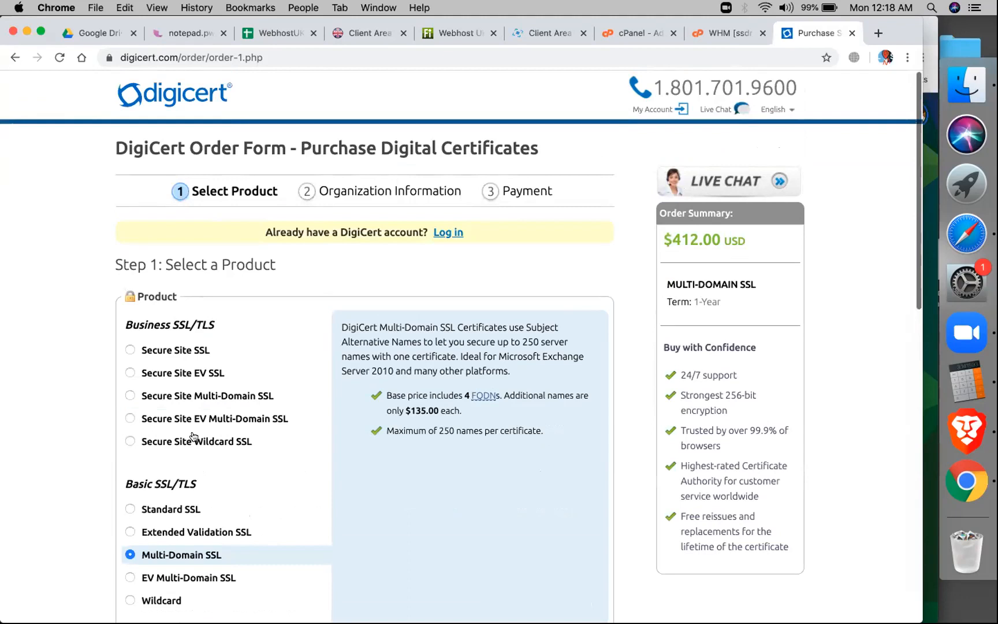
{"action": "left_click", "coordinate": [193, 436]}
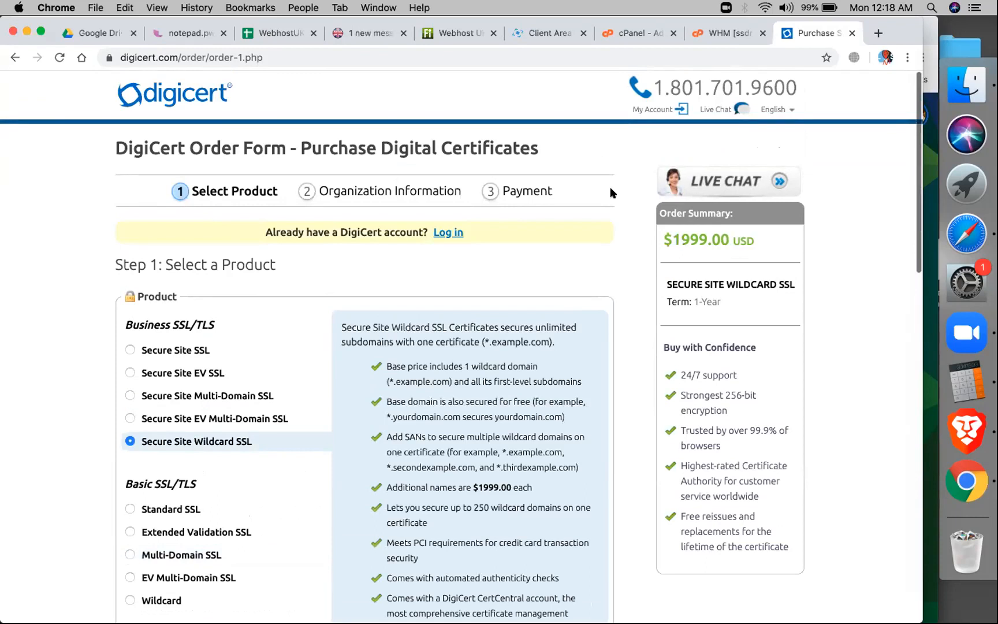
Step: Move from WHM's package page to cPanel's Addon Domains page
{"action": "left_click", "coordinate": [733, 35]}
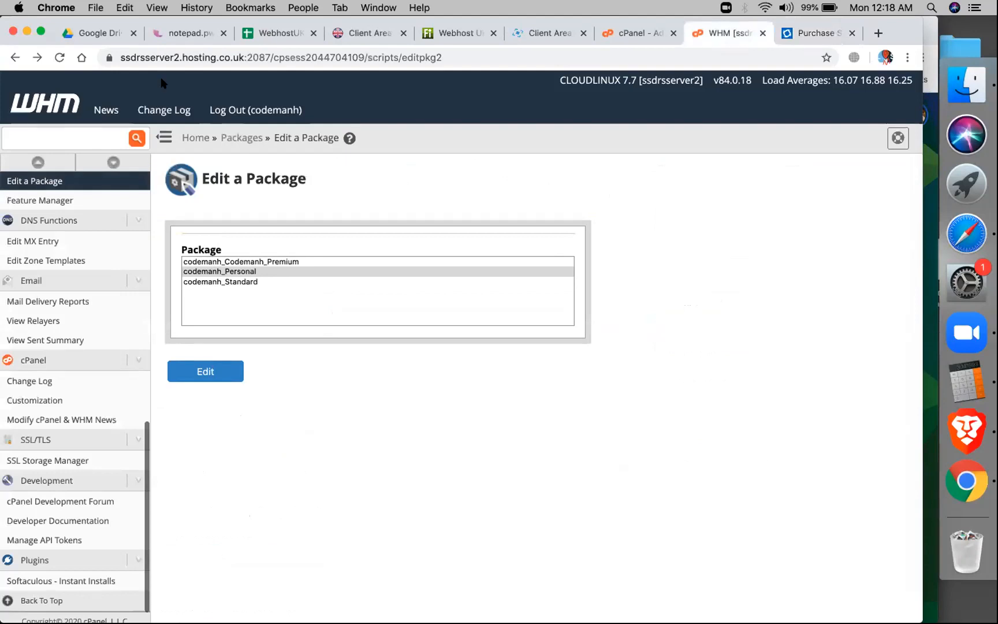
{"action": "left_click", "coordinate": [656, 35]}
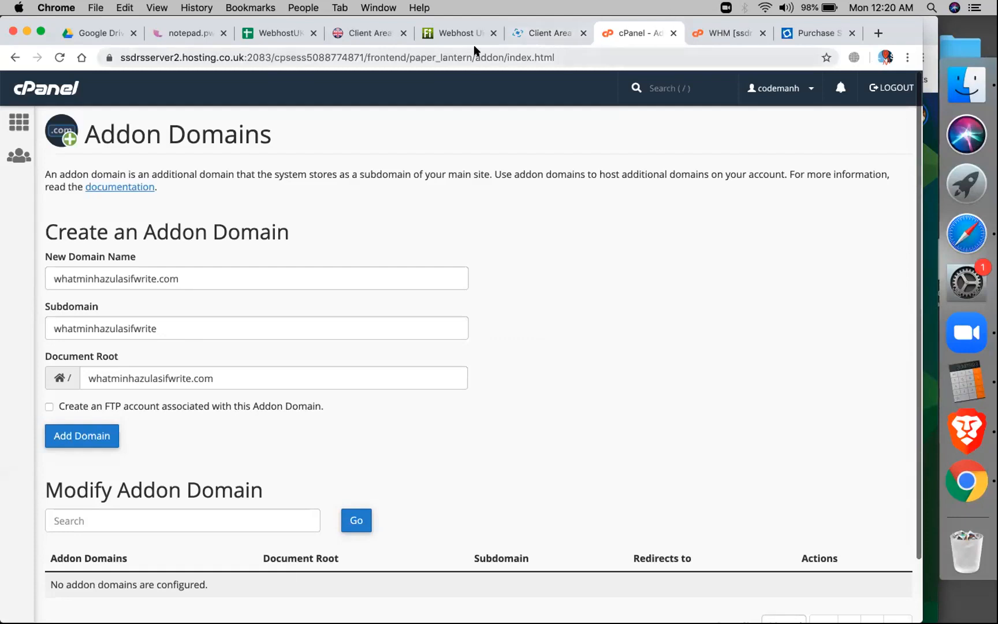
Step: Switch to the Client Area's Manage Product page for the Linux Platinum Cloud DA plan
{"action": "left_click", "coordinate": [360, 36]}
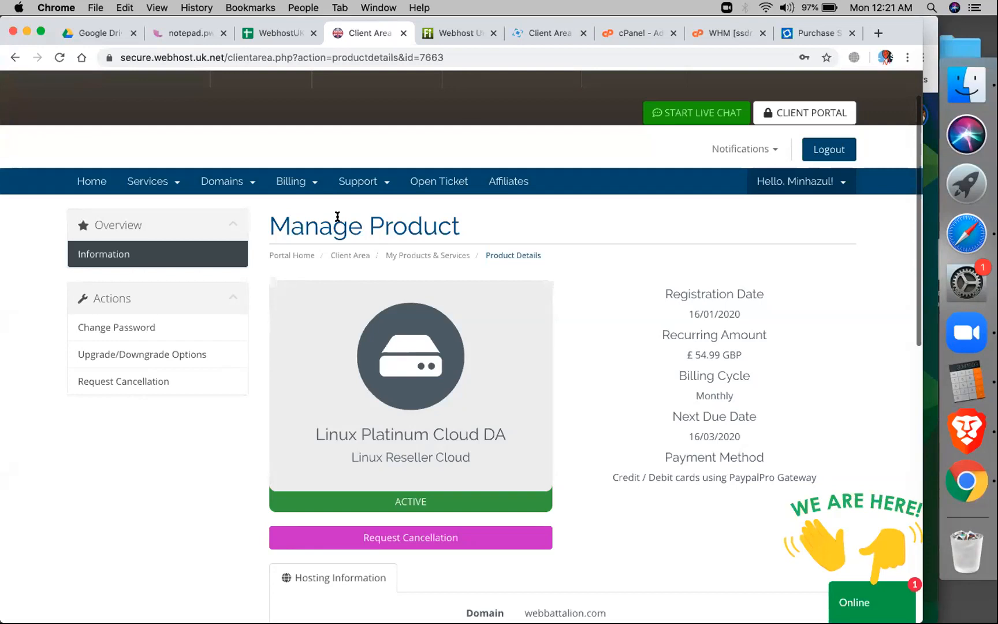
Step: Return to WHM's Edit a Package page and scroll the sidebar to the top
{"action": "left_click", "coordinate": [729, 32]}
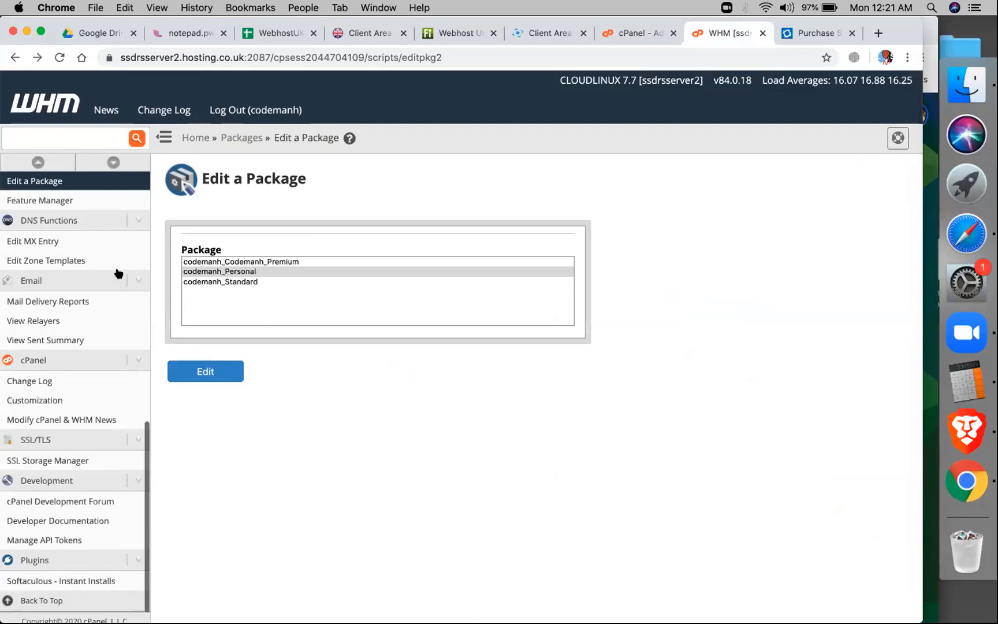
{"action": "scroll", "coordinate": [73, 228], "scroll_direction": "up", "scroll_amount": 10}
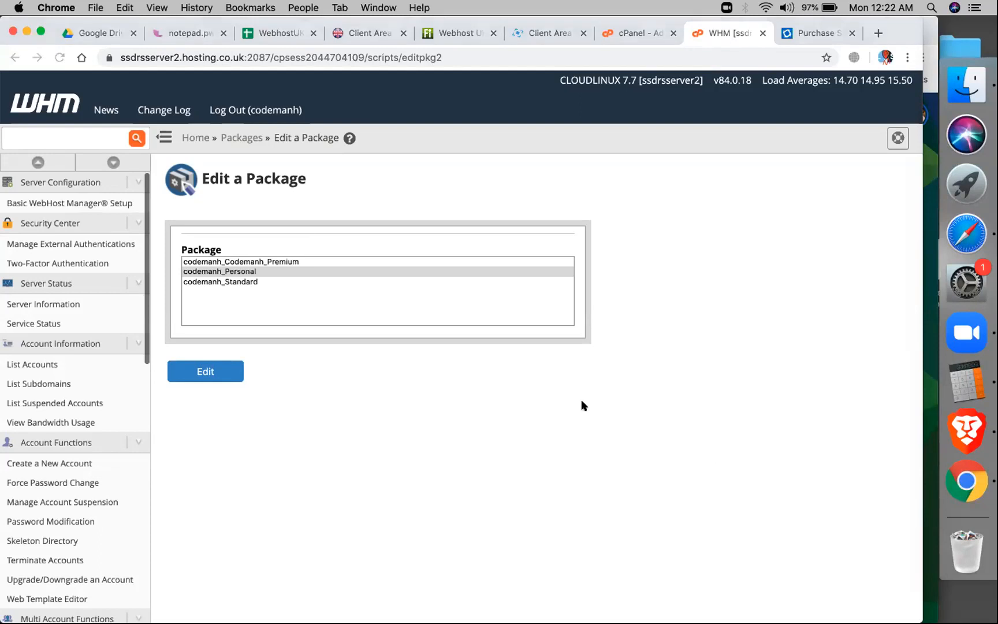
Step: Navigate to Facebook through the address bar's suggestions
{"action": "left_click", "coordinate": [816, 34]}
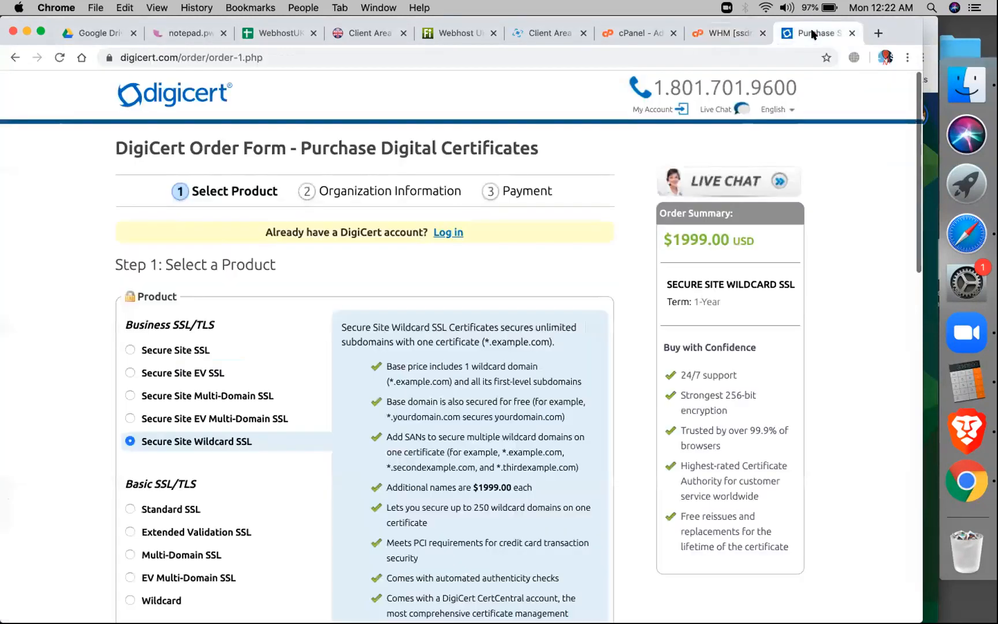
{"action": "left_click", "coordinate": [452, 55]}
{"action": "type", "text": "f"}
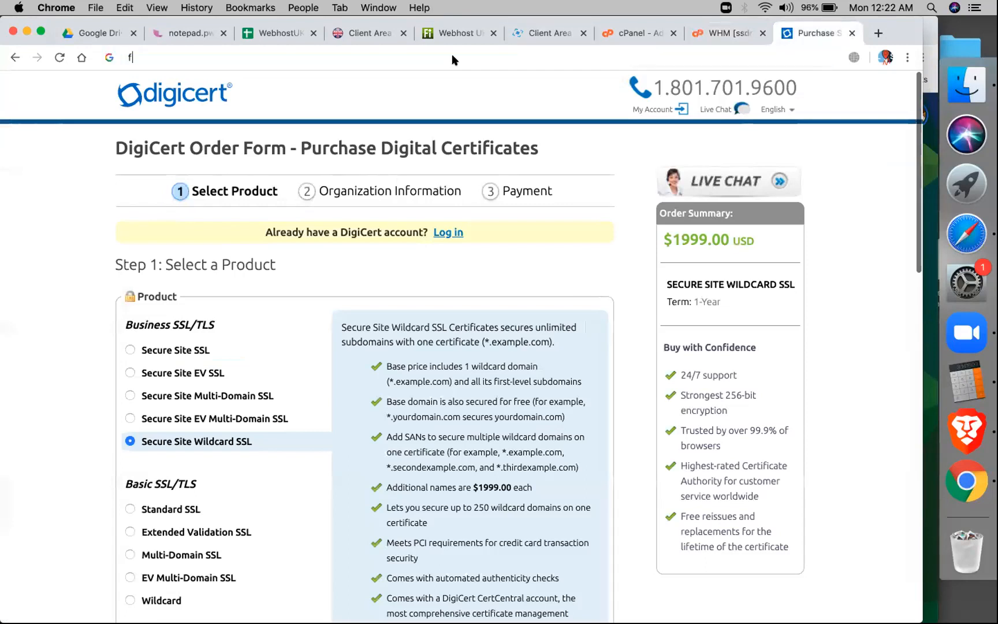
{"action": "type", "text": "acebook"}
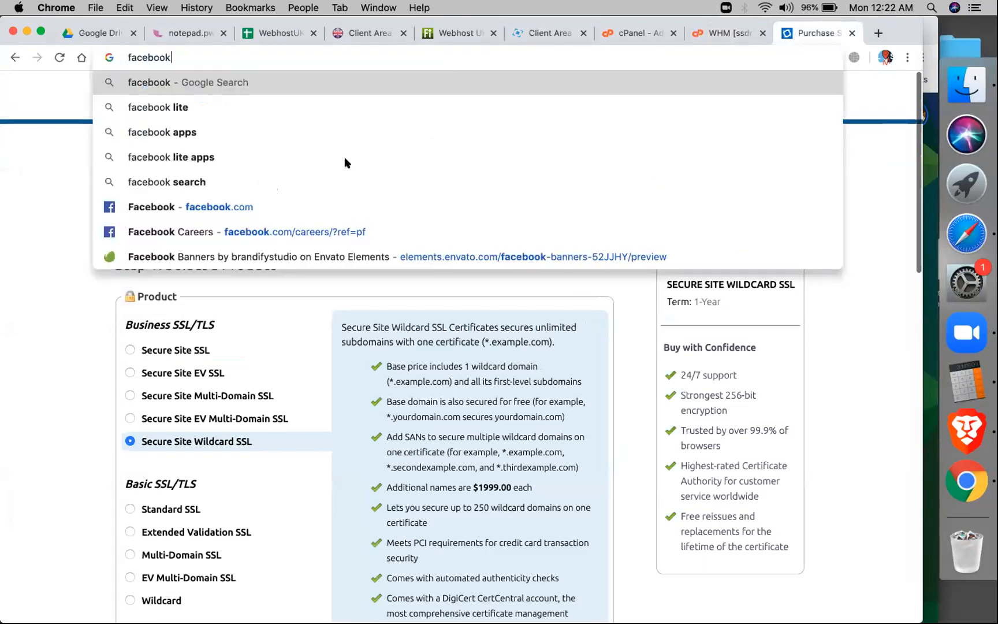
{"action": "left_click", "coordinate": [213, 230]}
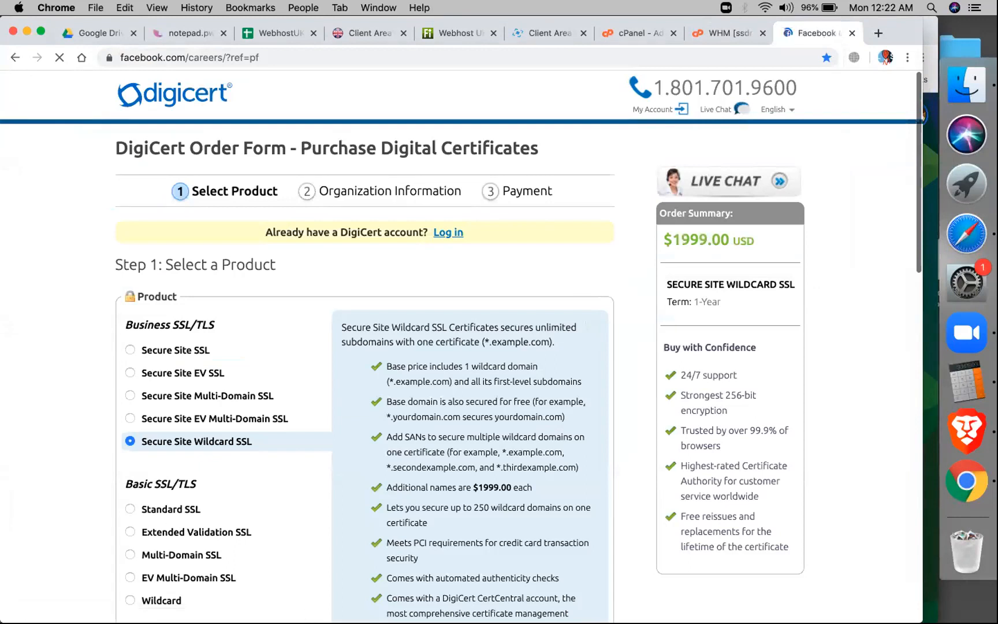
Step: Change the address to Facebook's zorait-hosting page and scroll down to its pinned post
{"action": "left_click_drag", "start_coordinate": [186, 57], "coordinate": [950, 101]}
{"action": "key", "text": "BackSpace"}
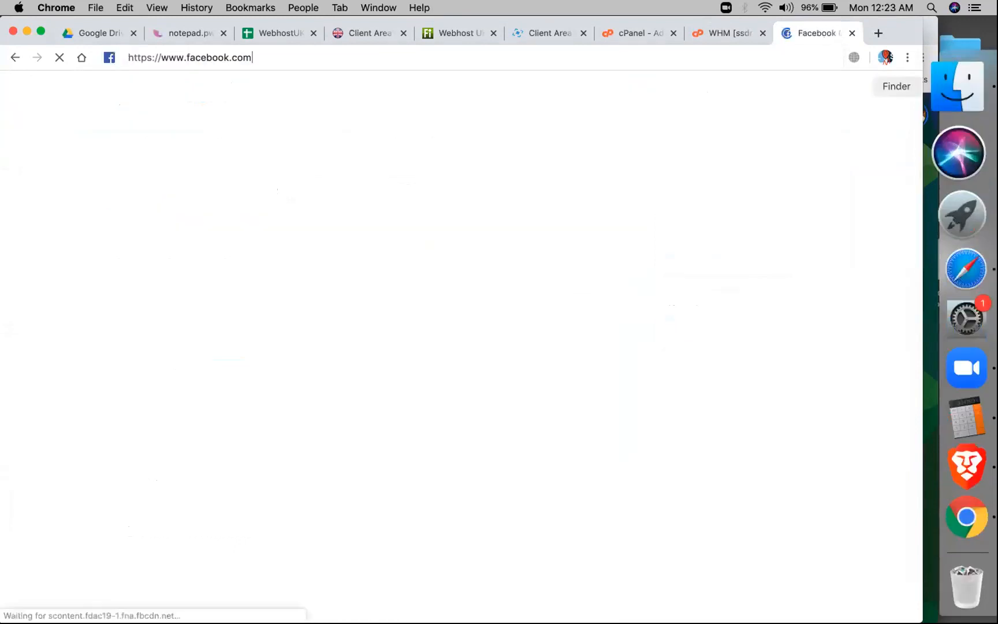
{"action": "type", "text": "/"}
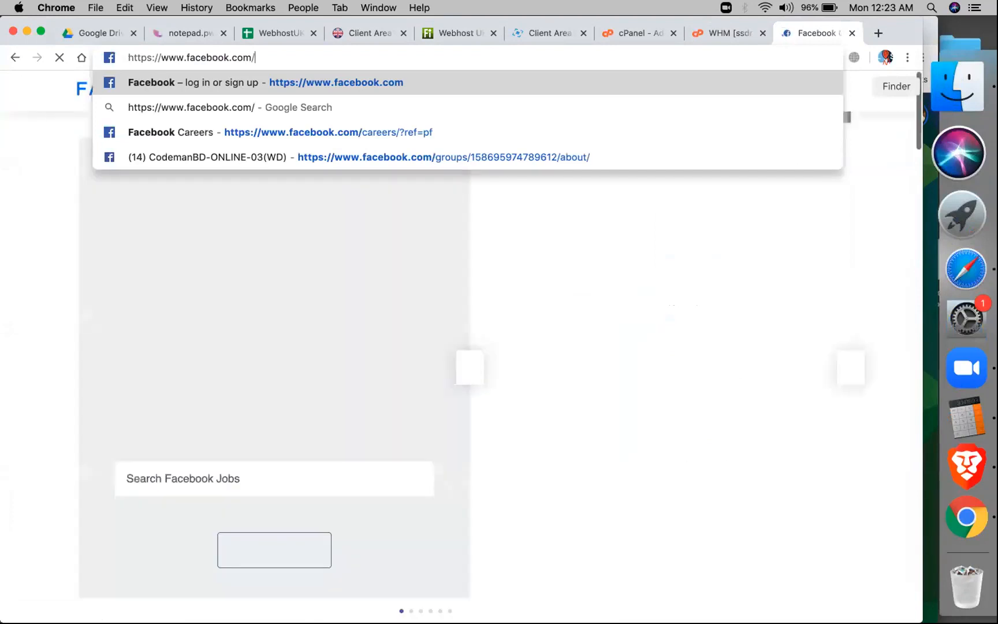
{"action": "type", "text": "zor"}
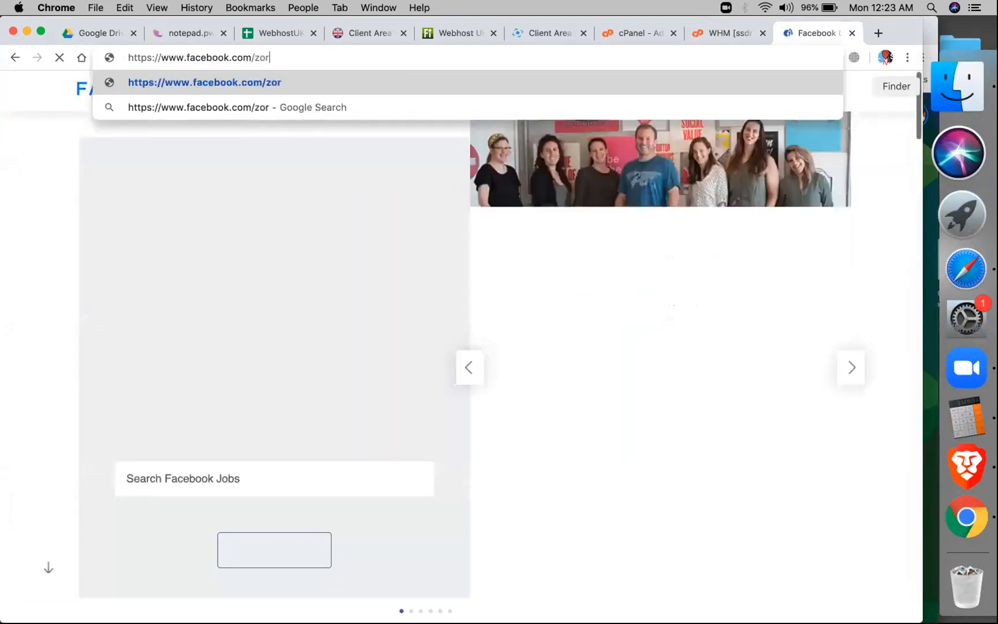
{"action": "type", "text": "a"}
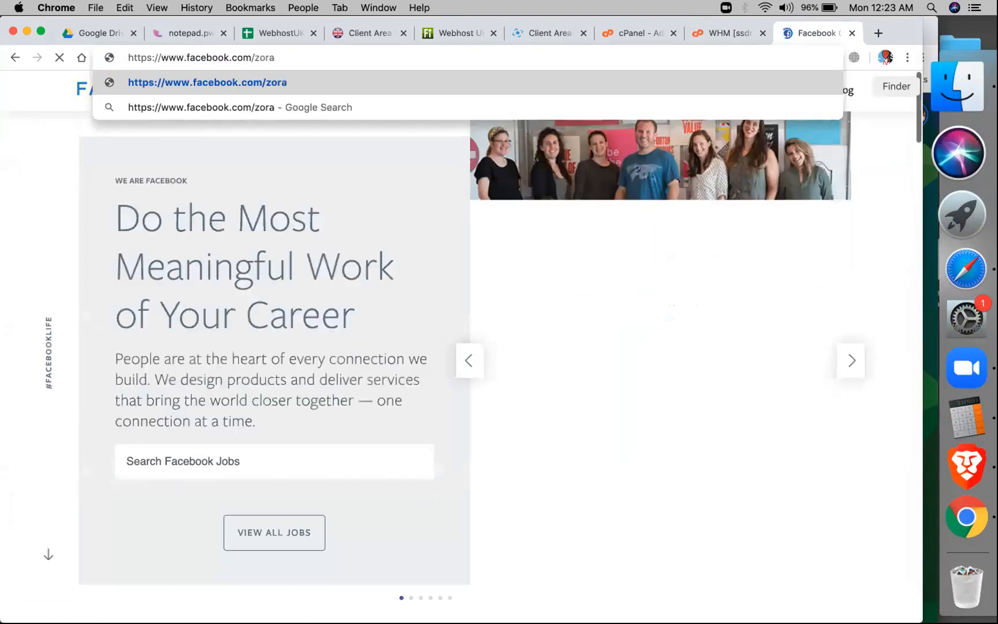
{"action": "type", "text": "-"}
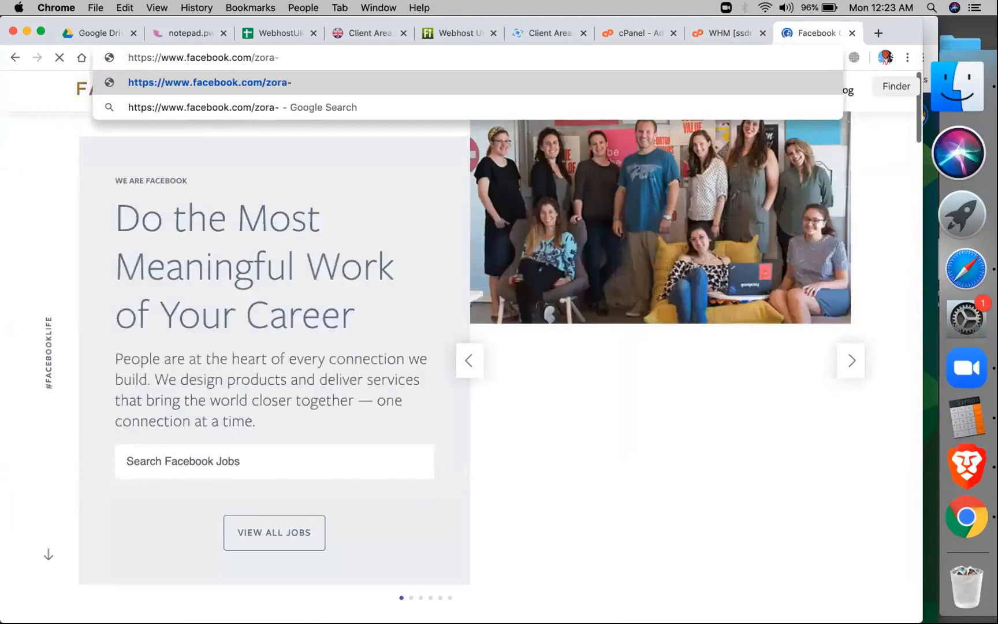
{"action": "type", "text": "it"}
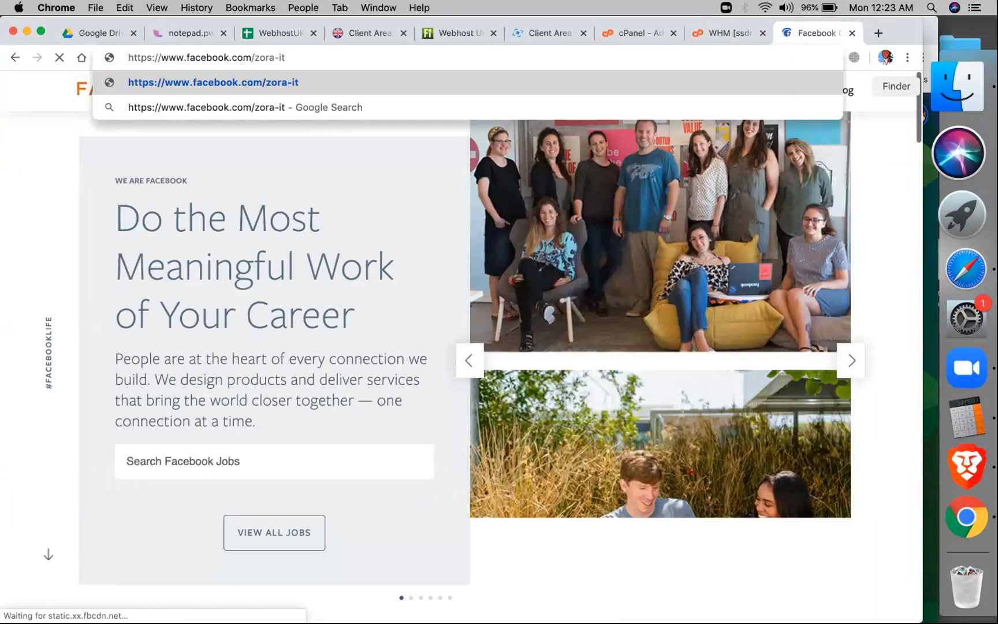
{"action": "key", "text": "BackSpace"}
{"action": "key", "text": "BackSpace"}
{"action": "key", "text": "BackSpace"}
{"action": "type", "text": "i"}
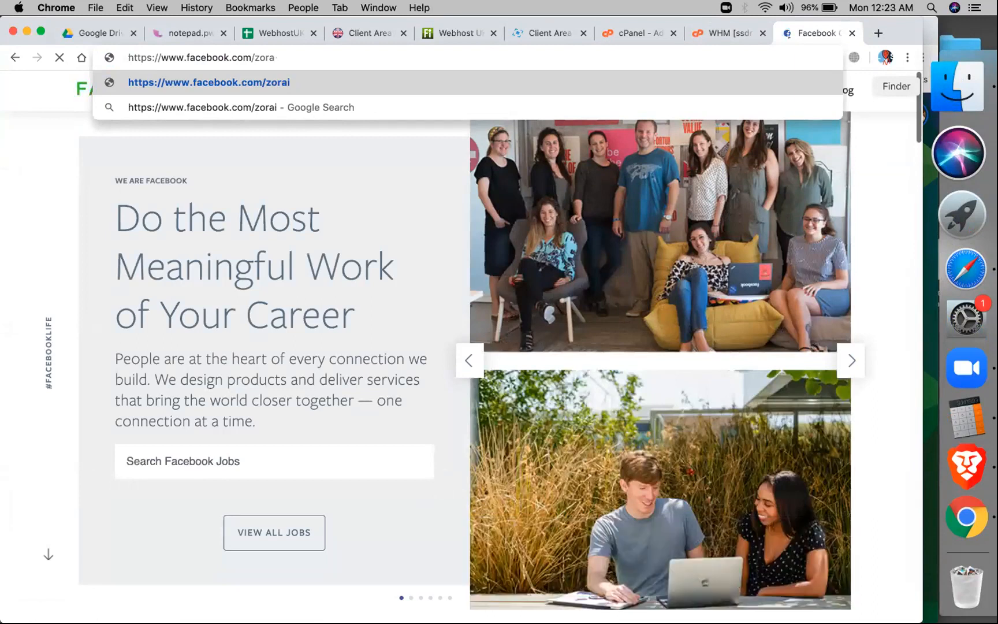
{"action": "type", "text": "r"}
{"action": "key", "text": "BackSpace"}
{"action": "type", "text": "t-hosti"}
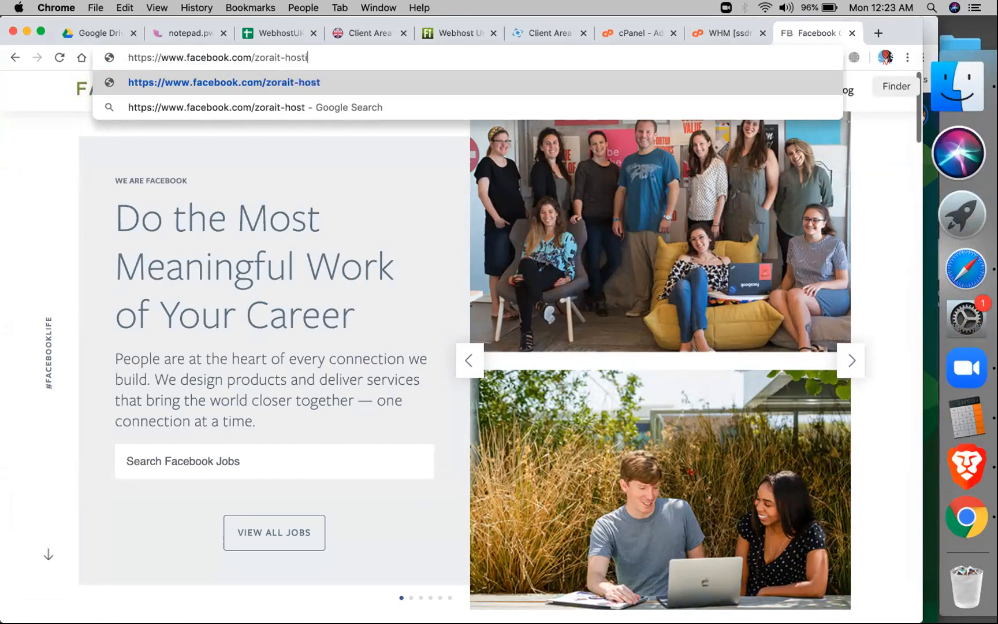
{"action": "type", "text": "ng"}
{"action": "key", "text": "Return"}
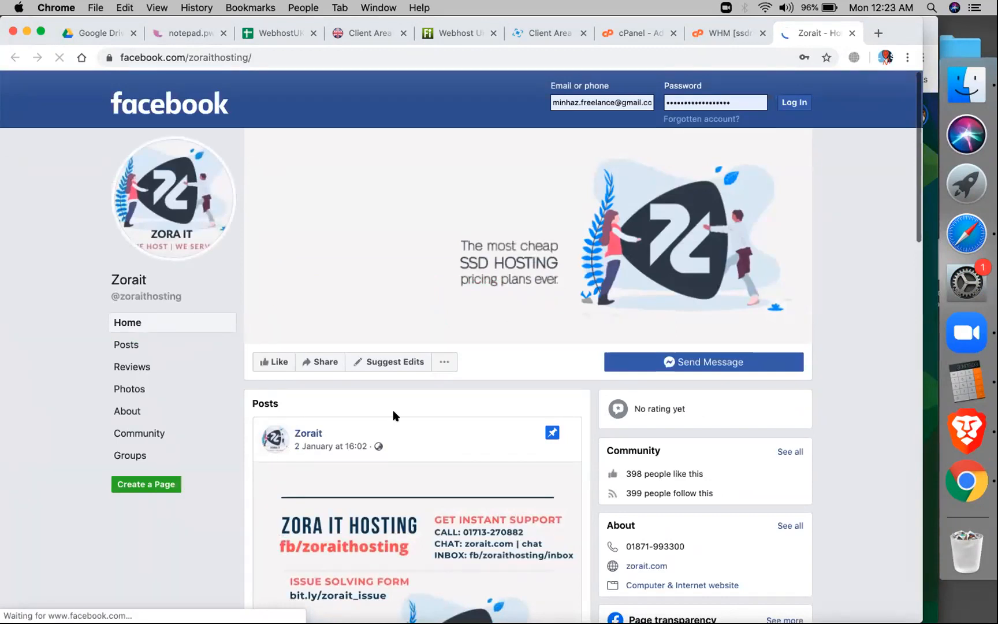
{"action": "scroll", "coordinate": [393, 415], "scroll_direction": "down", "scroll_amount": 3}
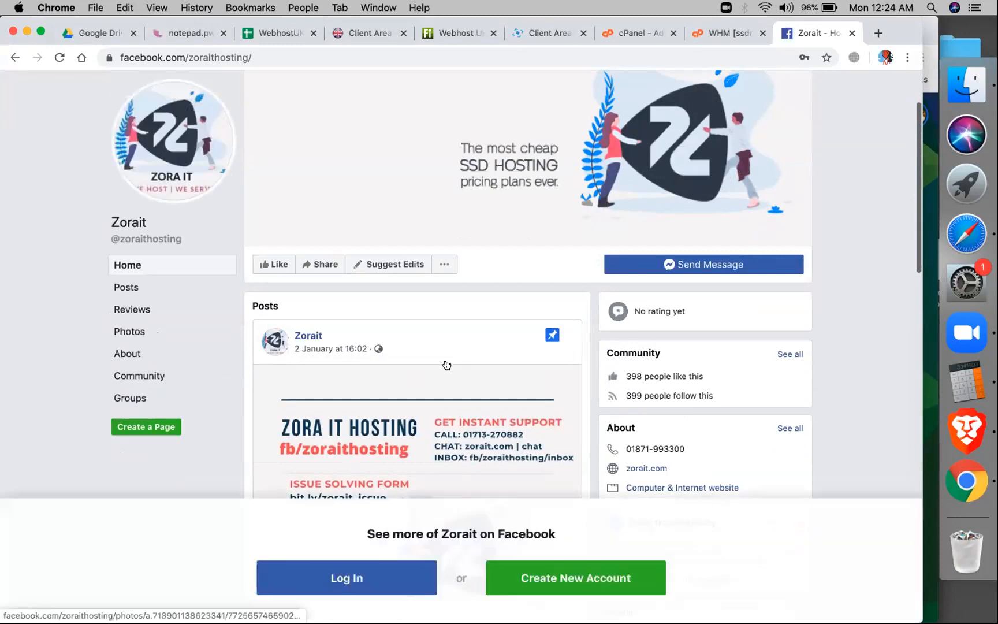
Step: Open WHM's Create a New Account form from the package page, and add a blank browser tab
{"action": "left_click", "coordinate": [731, 35]}
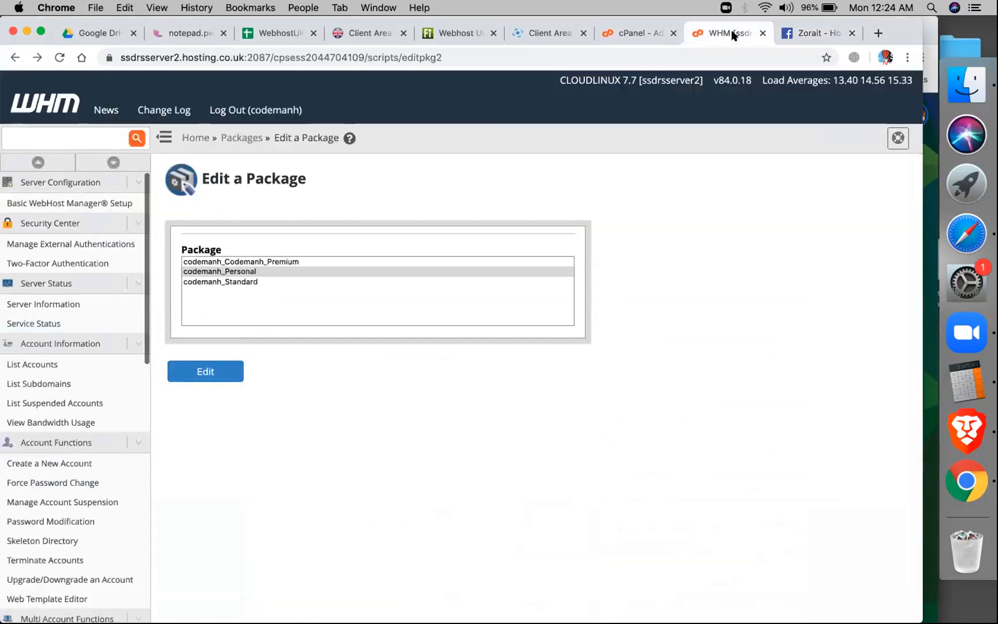
{"action": "left_click", "coordinate": [638, 32]}
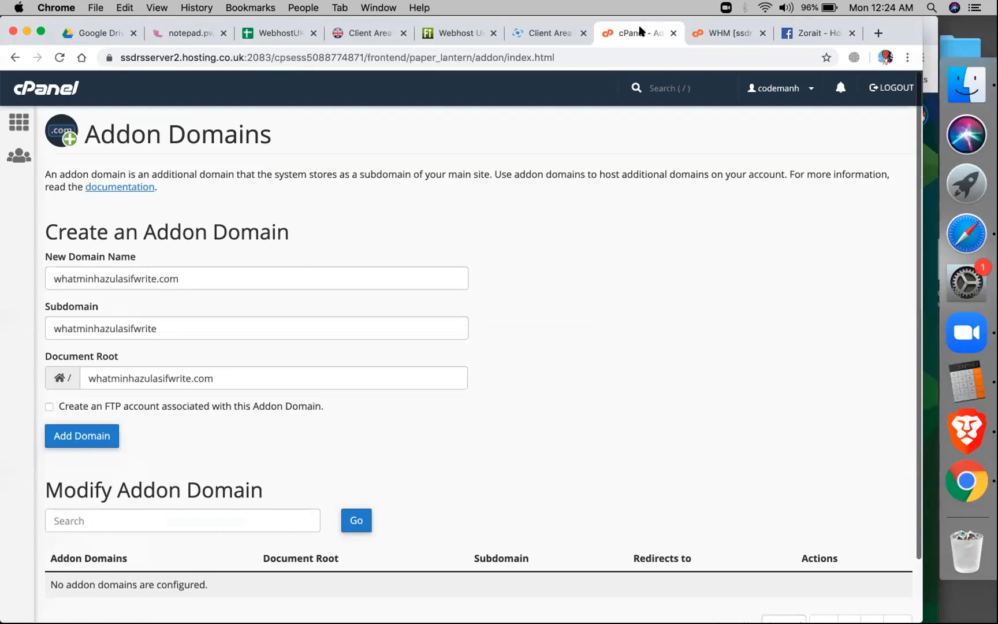
{"action": "left_click", "coordinate": [728, 40]}
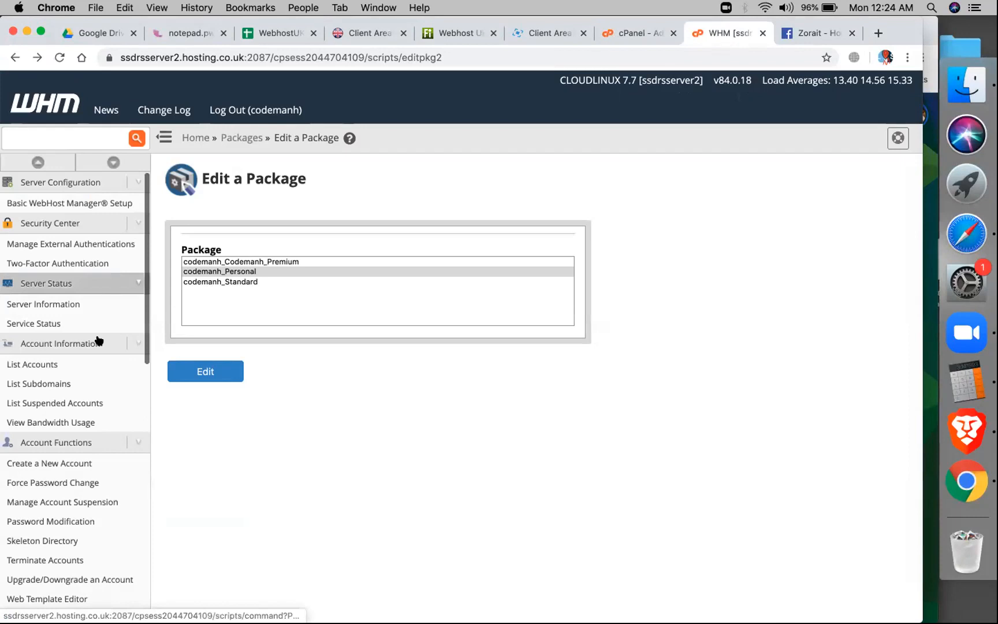
{"action": "left_click", "coordinate": [44, 457]}
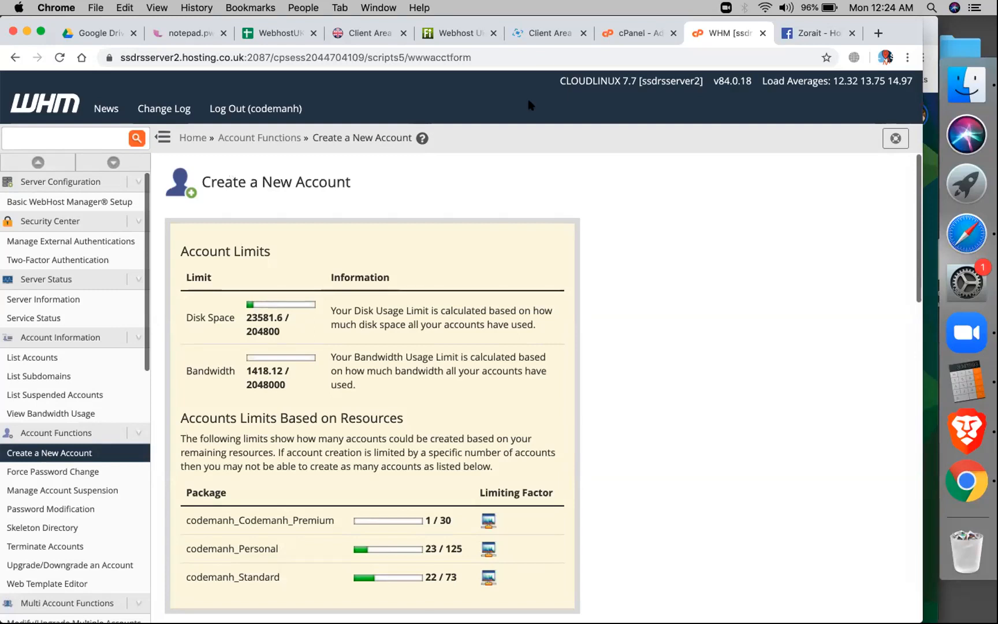
{"action": "left_click", "coordinate": [878, 33]}
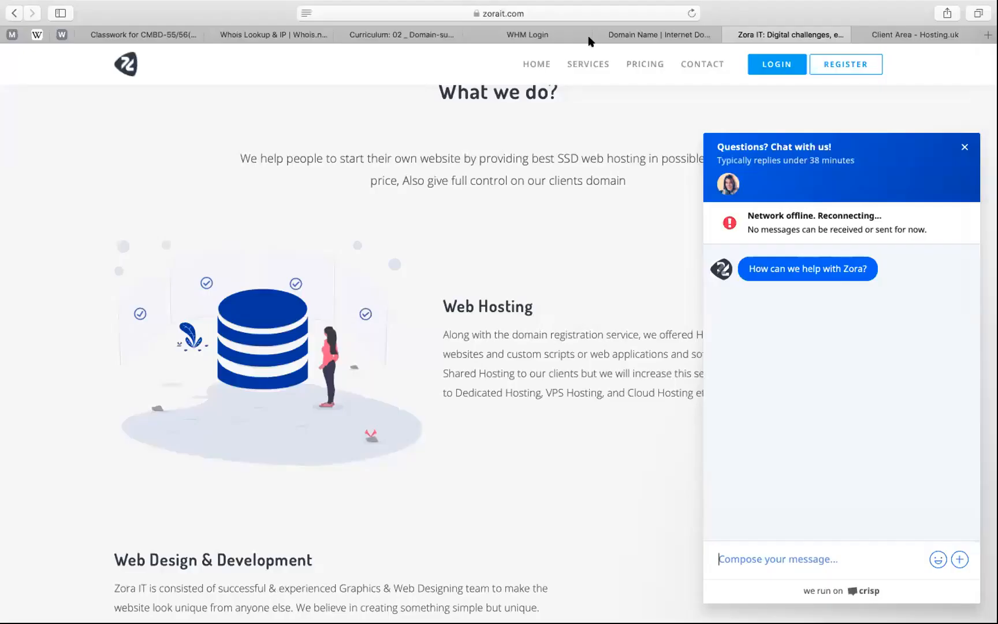
Step: Accept the internet.bs cart's terms, go back, and scroll to the My Domains list
{"action": "left_click", "coordinate": [551, 36]}
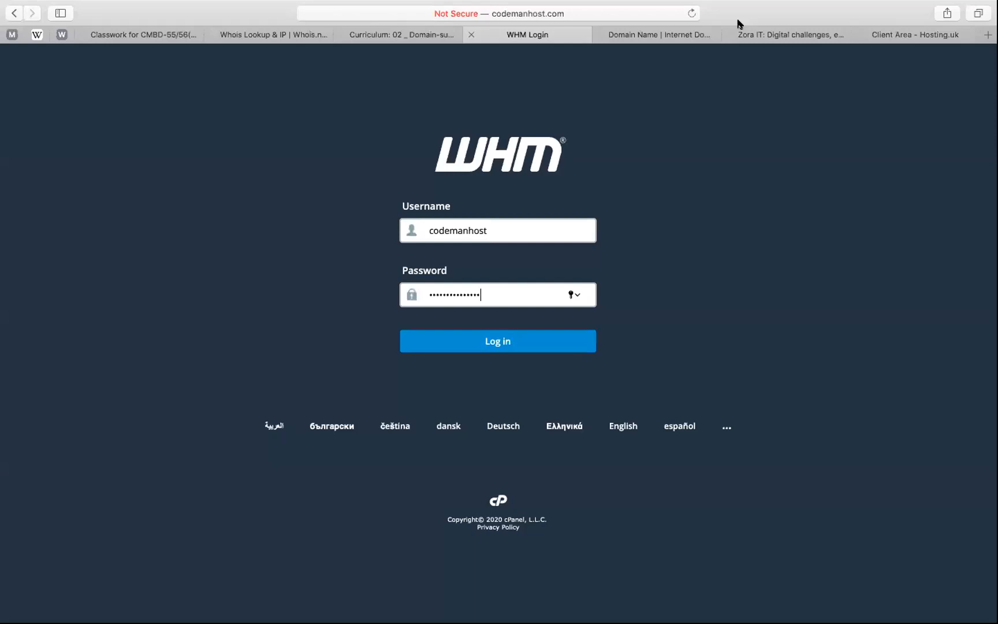
{"action": "left_click", "coordinate": [668, 33]}
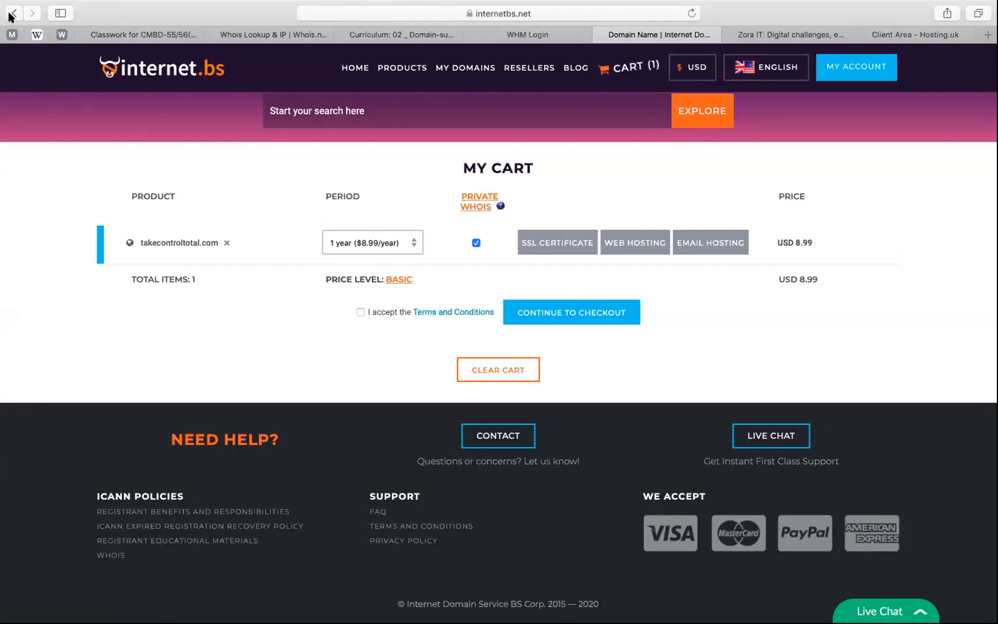
{"action": "left_click", "coordinate": [360, 312]}
{"action": "left_click", "coordinate": [15, 17]}
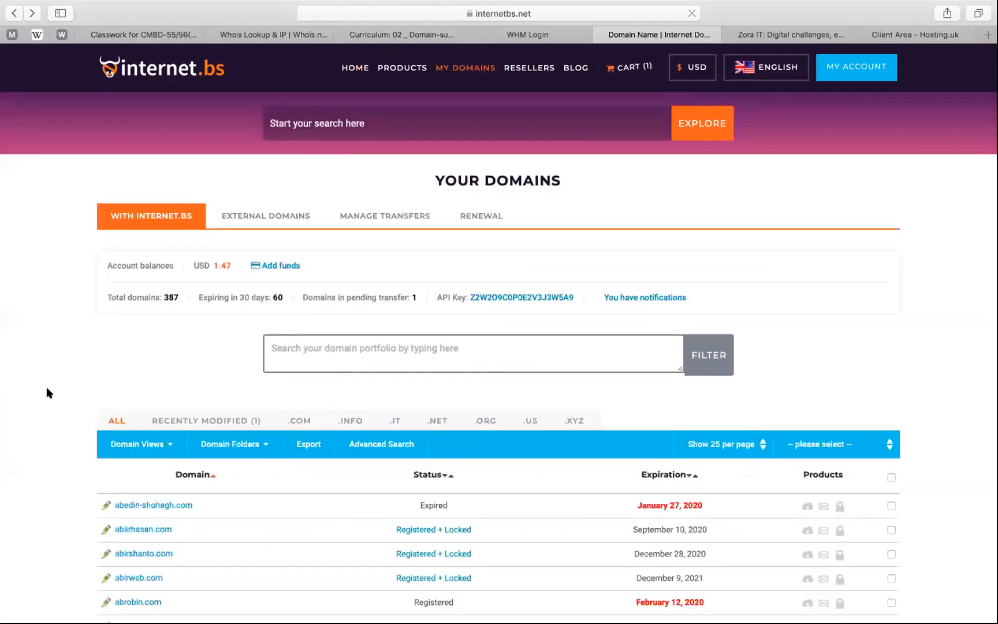
{"action": "scroll", "coordinate": [106, 315], "scroll_direction": "down", "scroll_amount": 3}
{"action": "scroll", "coordinate": [106, 314], "scroll_direction": "down", "scroll_amount": 3}
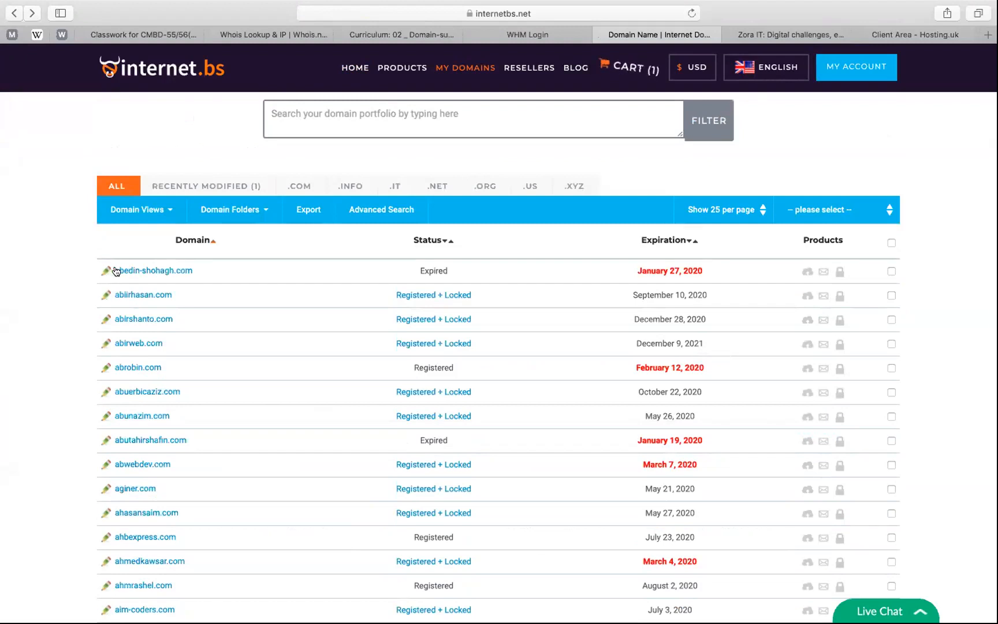
Step: Inspect abedin-shohagh.com's management page and abiirhasan.com's lock status, returning to the list
{"action": "left_click", "coordinate": [116, 271]}
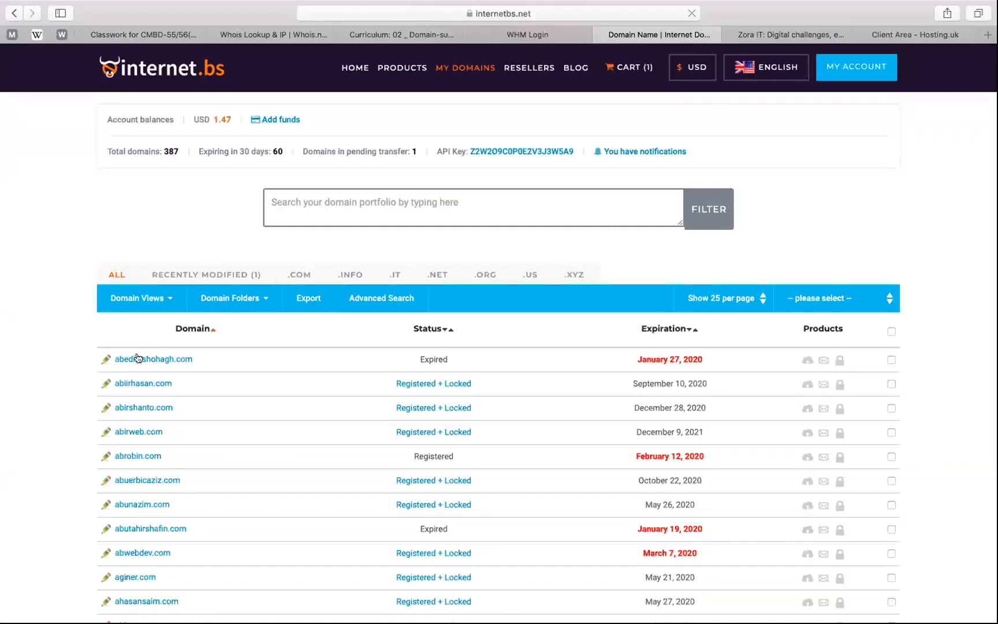
{"action": "left_click", "coordinate": [138, 358]}
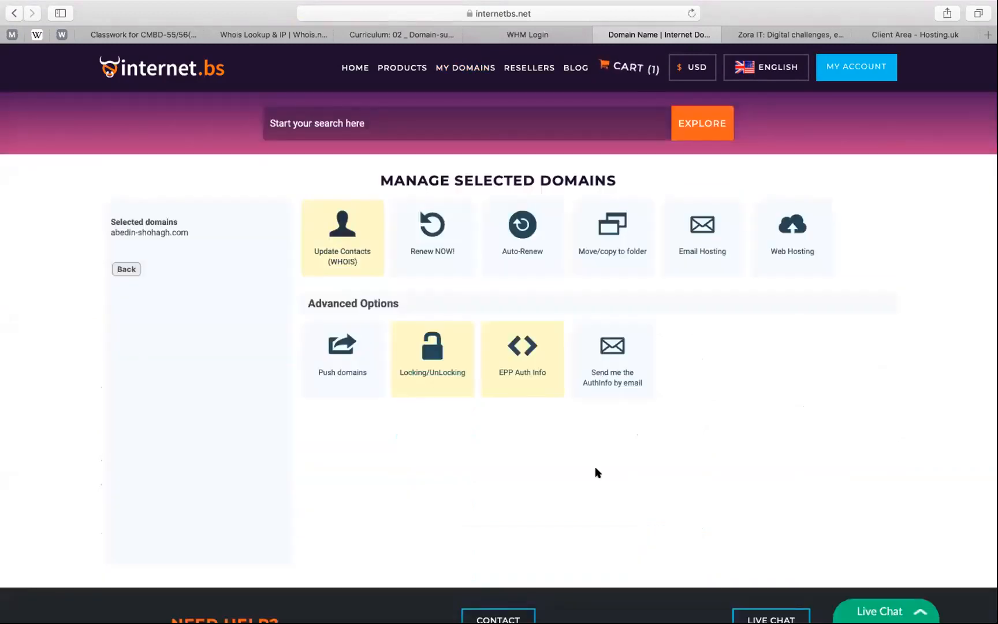
{"action": "left_click", "coordinate": [517, 242]}
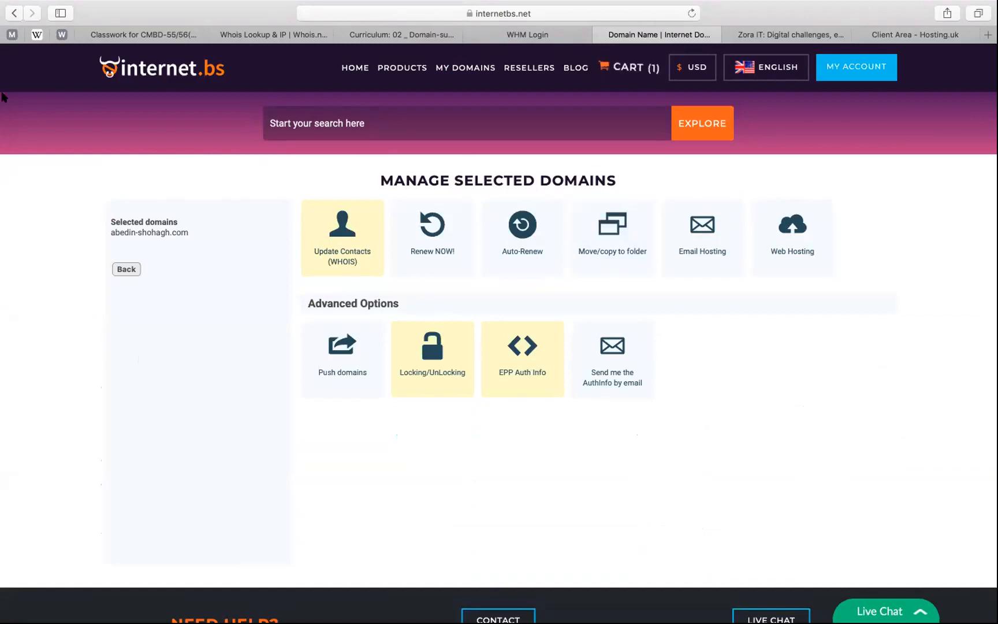
{"action": "left_click", "coordinate": [12, 12]}
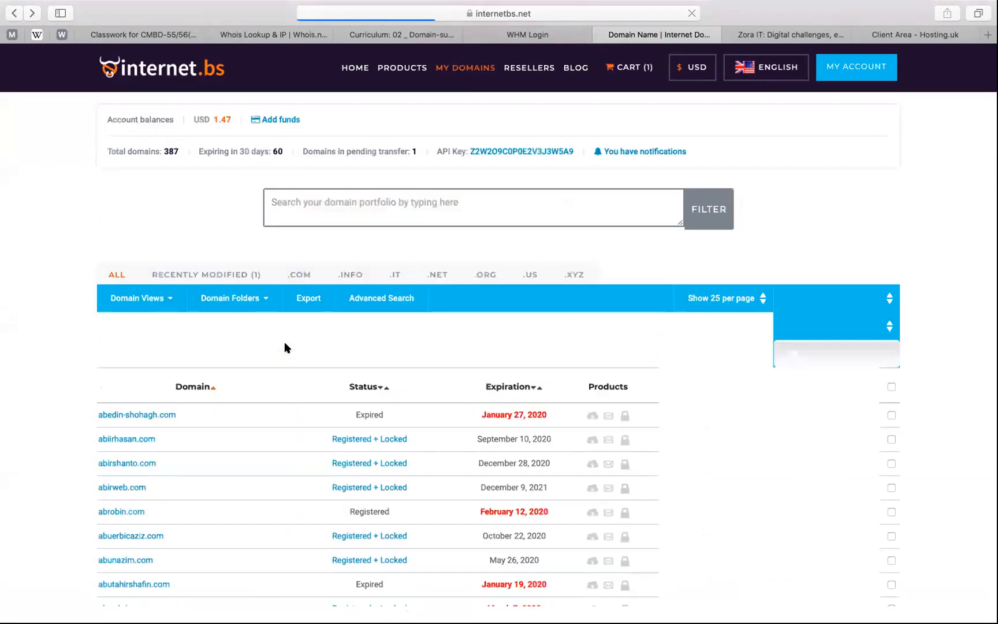
{"action": "left_click", "coordinate": [445, 347]}
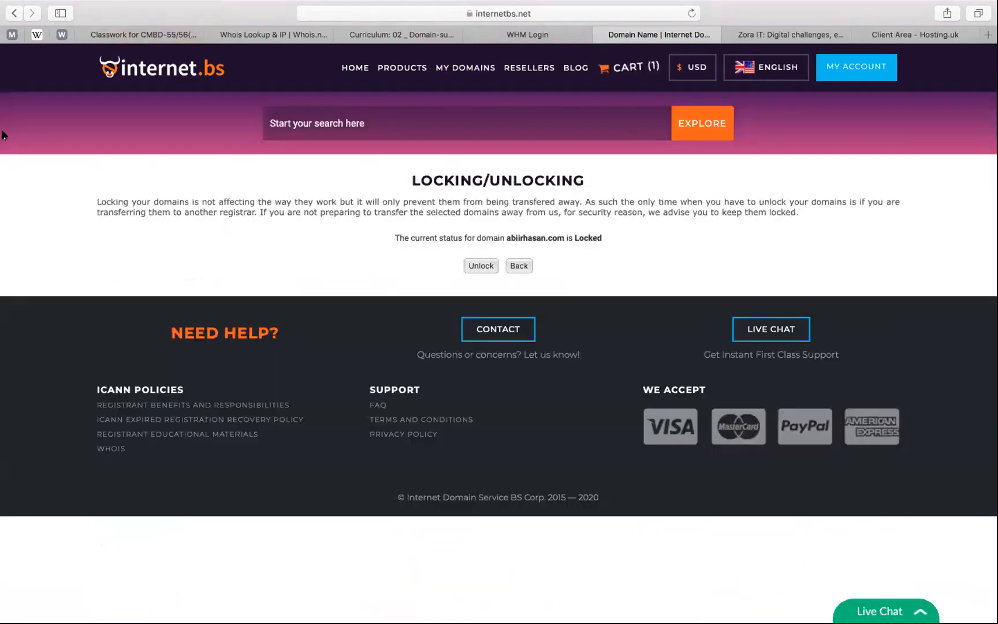
{"action": "left_click", "coordinate": [11, 11]}
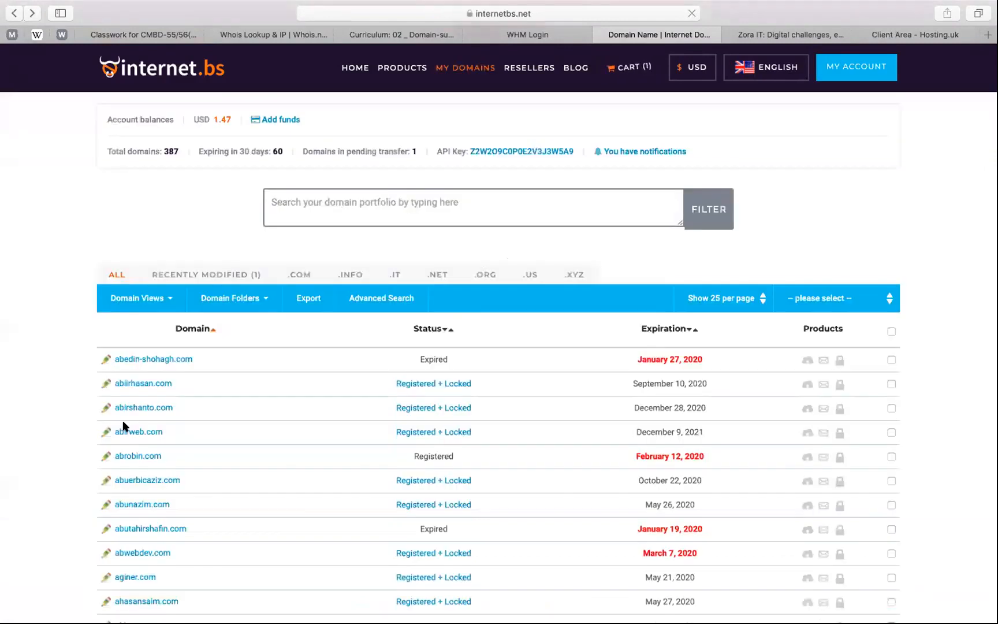
Step: Open abiirhasan.com's Modify Domain Setup page and select the nameserver ns1.wpsquard.com
{"action": "left_click", "coordinate": [139, 384]}
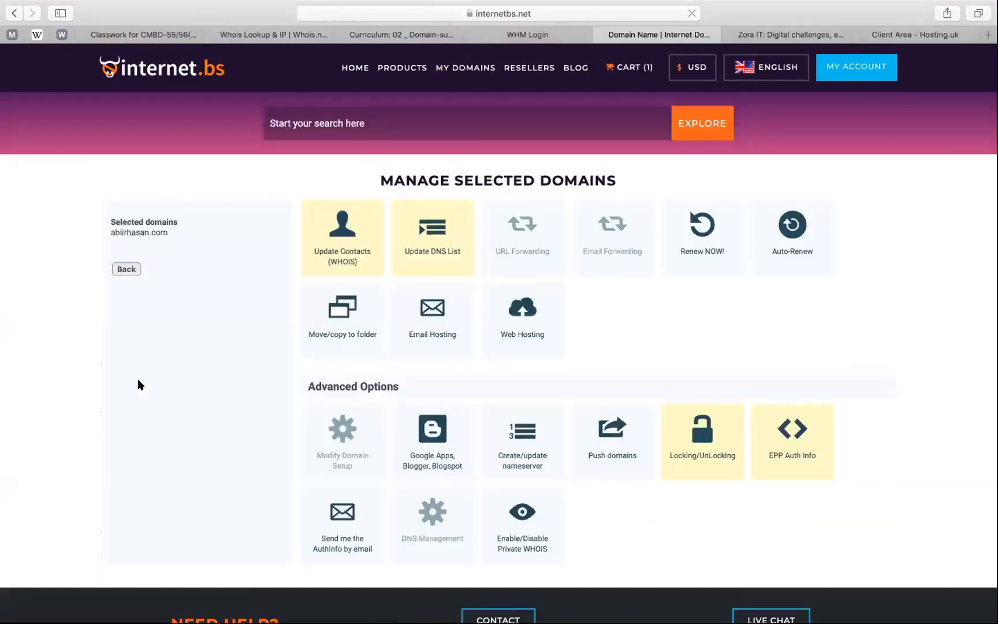
{"action": "left_click", "coordinate": [458, 258]}
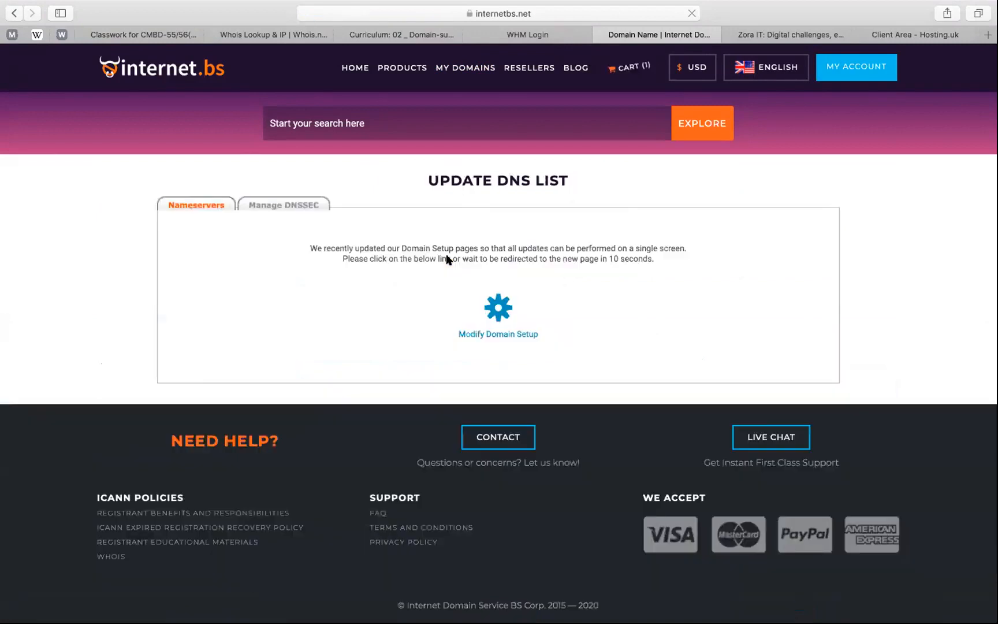
{"action": "left_click", "coordinate": [491, 311]}
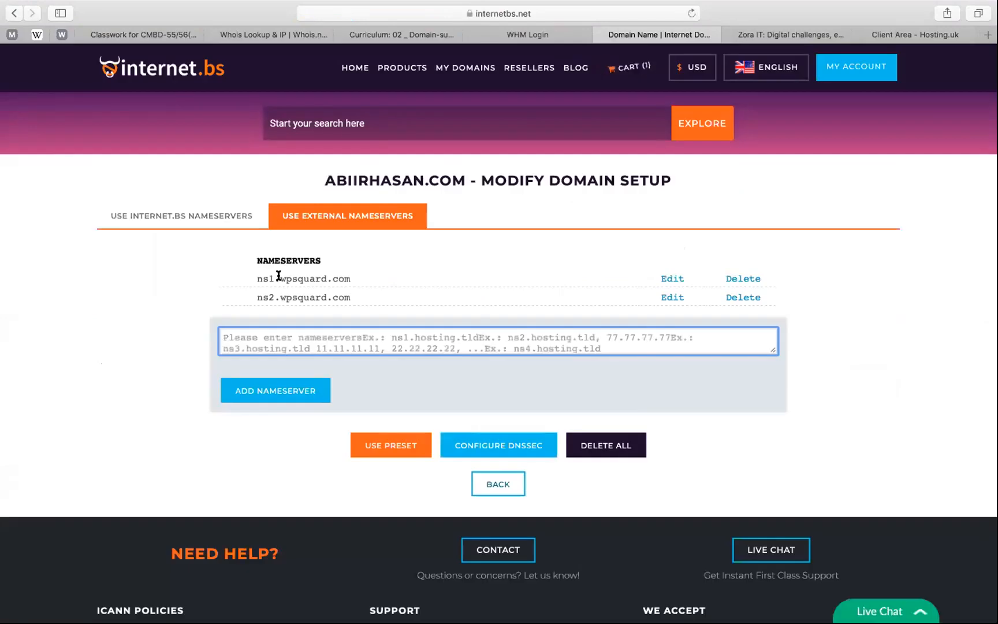
{"action": "triple_click", "coordinate": [281, 278]}
{"action": "double_click", "coordinate": [317, 297]}
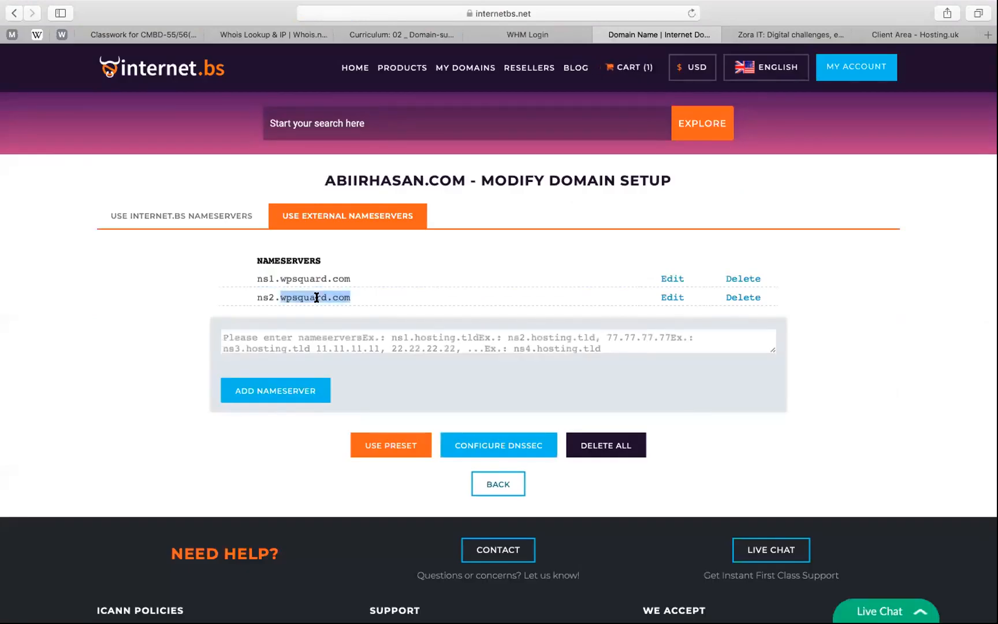
{"action": "left_click", "coordinate": [294, 279]}
{"action": "double_click", "coordinate": [294, 278]}
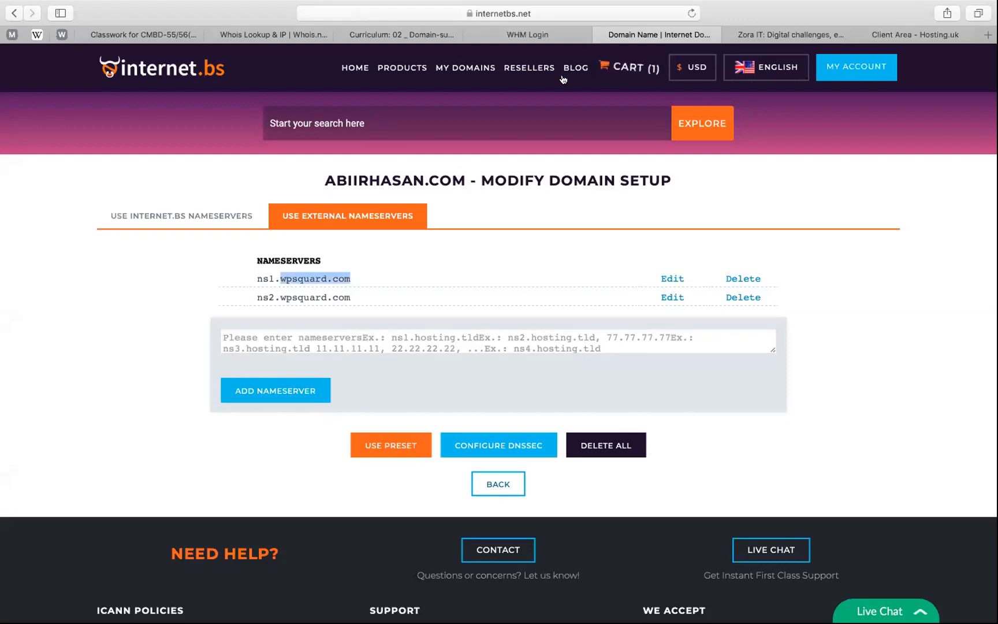
{"action": "triple_click", "coordinate": [283, 279]}
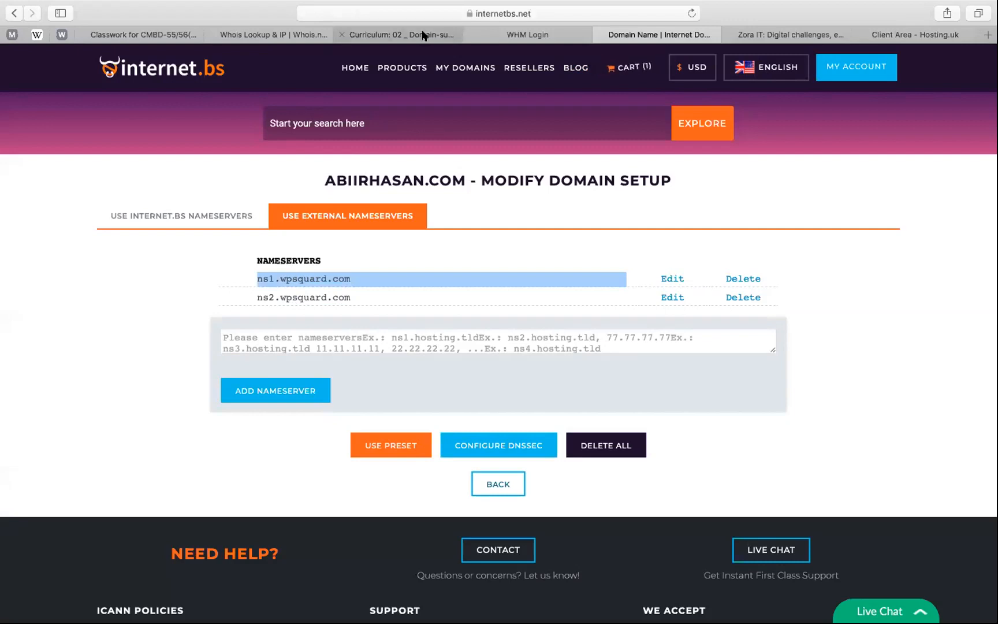
Step: Review abiirhasan.com's WHOIS record, then bring Google Chrome to the front through Mission Control
{"action": "left_click", "coordinate": [401, 34]}
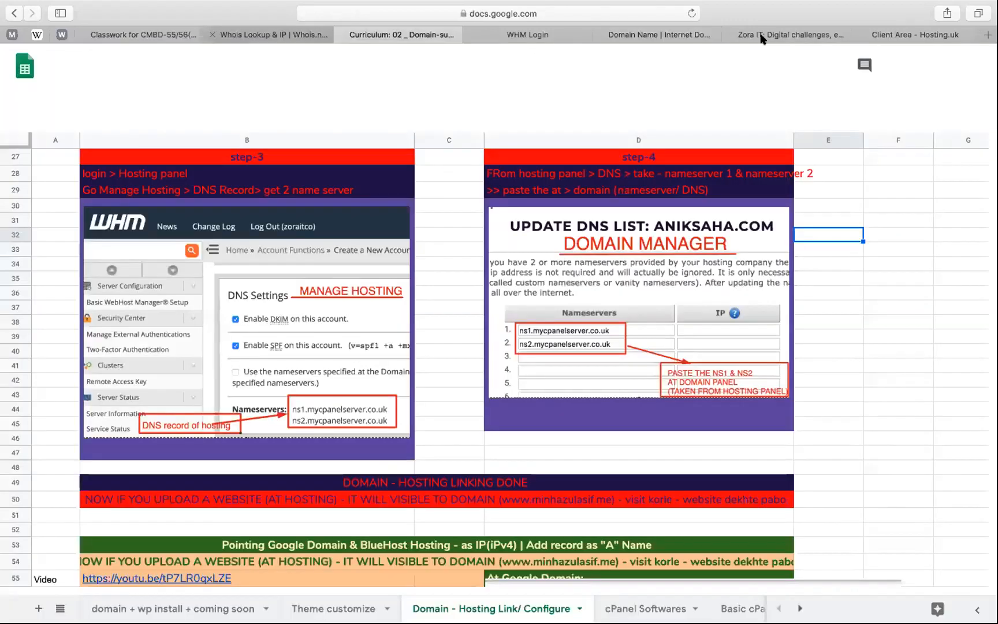
{"action": "key", "text": "ctrl+shift+Tab"}
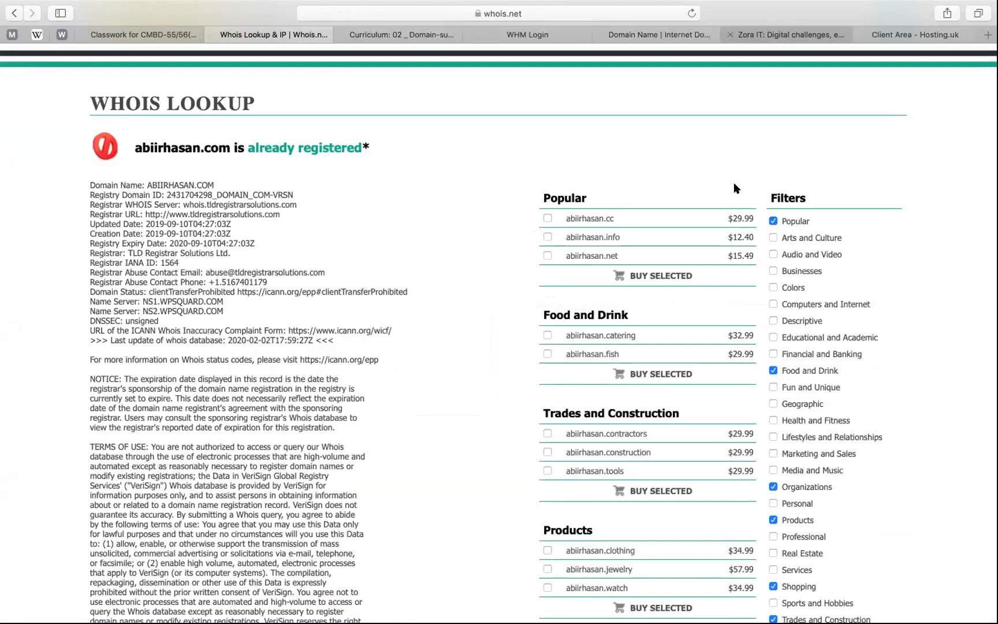
{"action": "left_click", "coordinate": [777, 35]}
{"action": "key", "text": "ctrl+Up"}
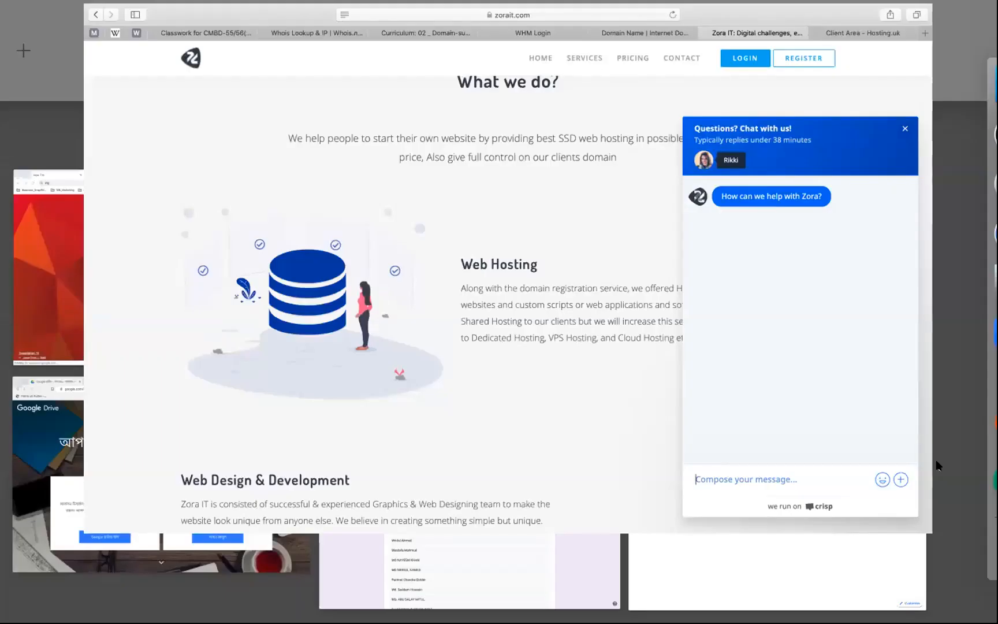
{"action": "left_click", "coordinate": [956, 483]}
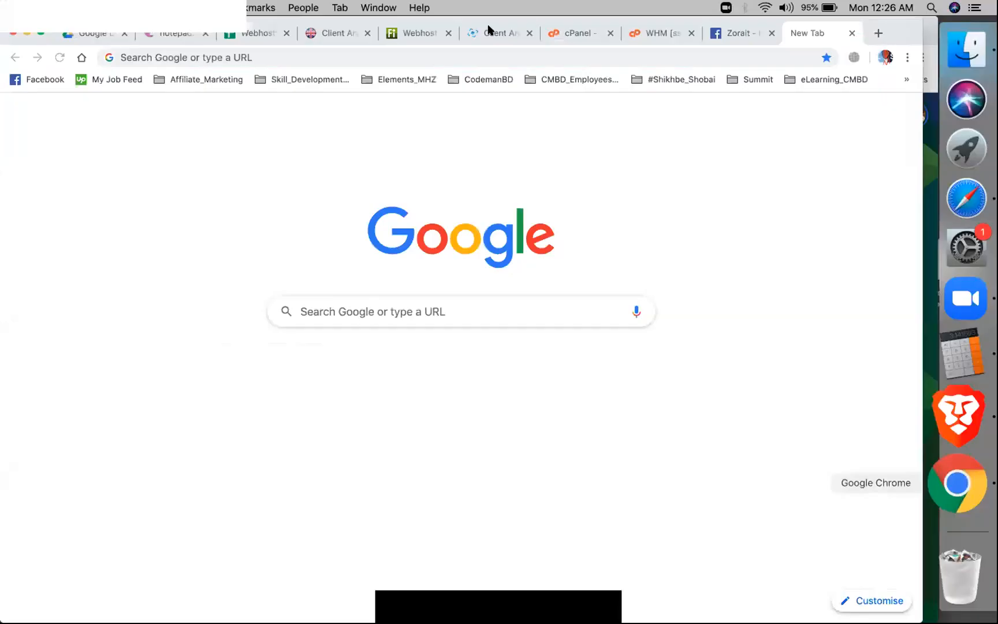
Step: Highlight the codemanhost.com domain name on the Hosting.co.uk Client Area product page
{"action": "left_click", "coordinate": [488, 30]}
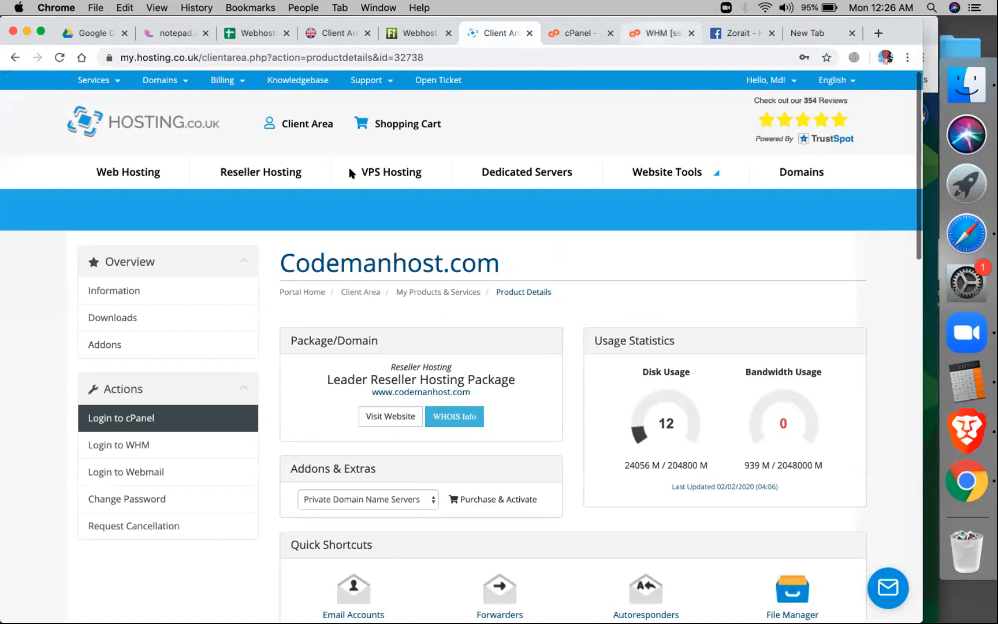
{"action": "scroll", "coordinate": [426, 172], "scroll_direction": "down", "scroll_amount": 3}
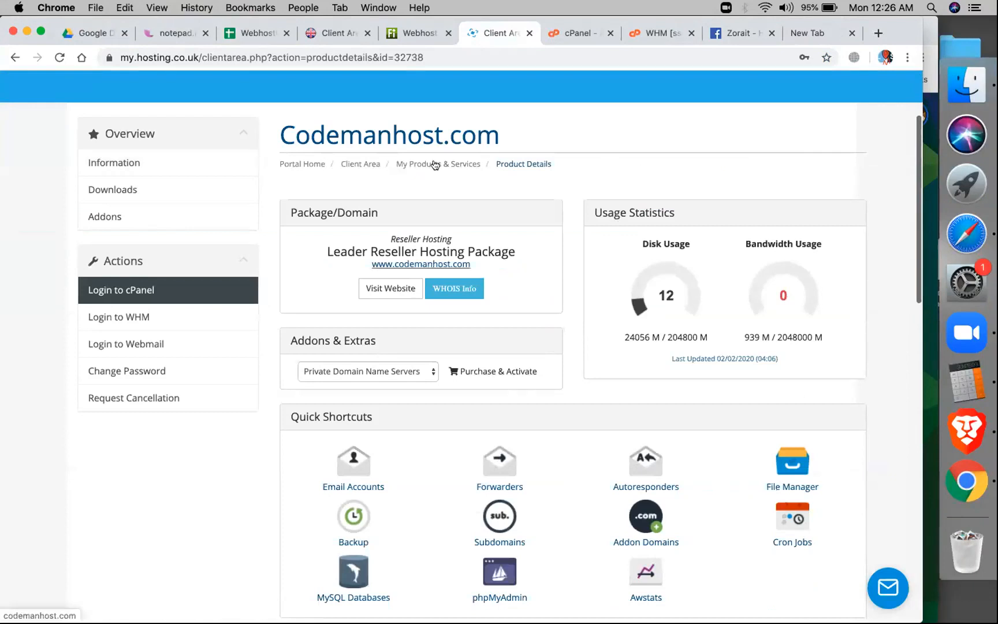
{"action": "left_click_drag", "start_coordinate": [490, 262], "coordinate": [402, 267]}
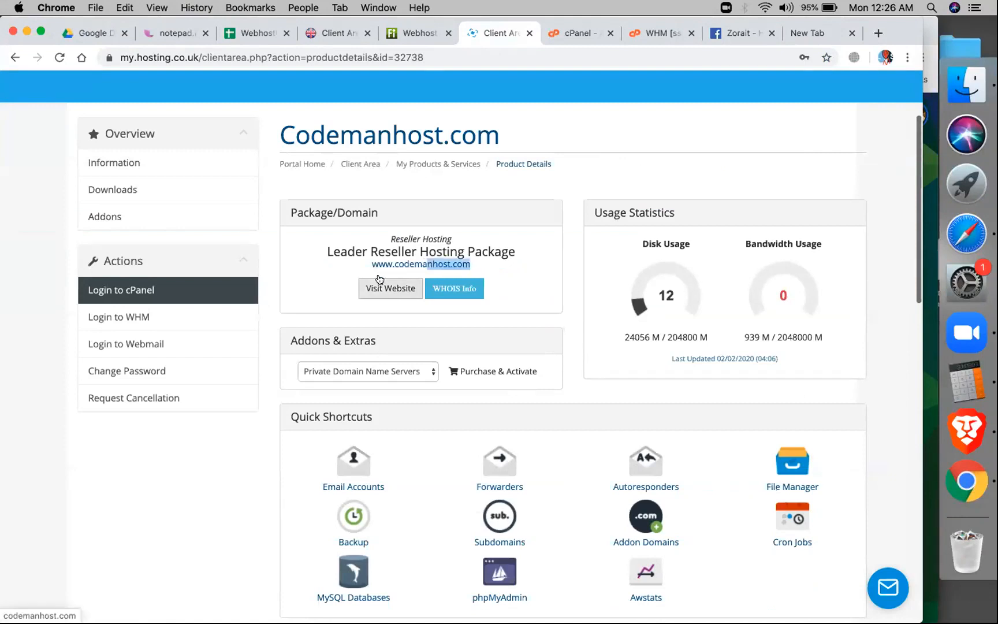
{"action": "left_click_drag", "start_coordinate": [380, 280], "coordinate": [380, 279]}
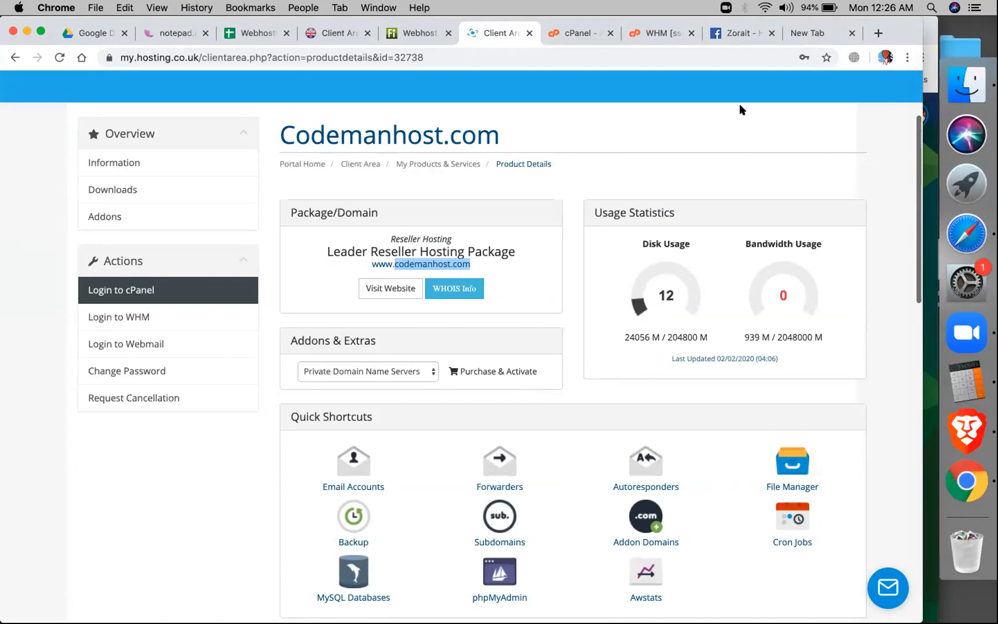
Step: Switch to WHM's Create a New Account tab, briefly bring up Brave, then return to Chrome
{"action": "left_click", "coordinate": [569, 32]}
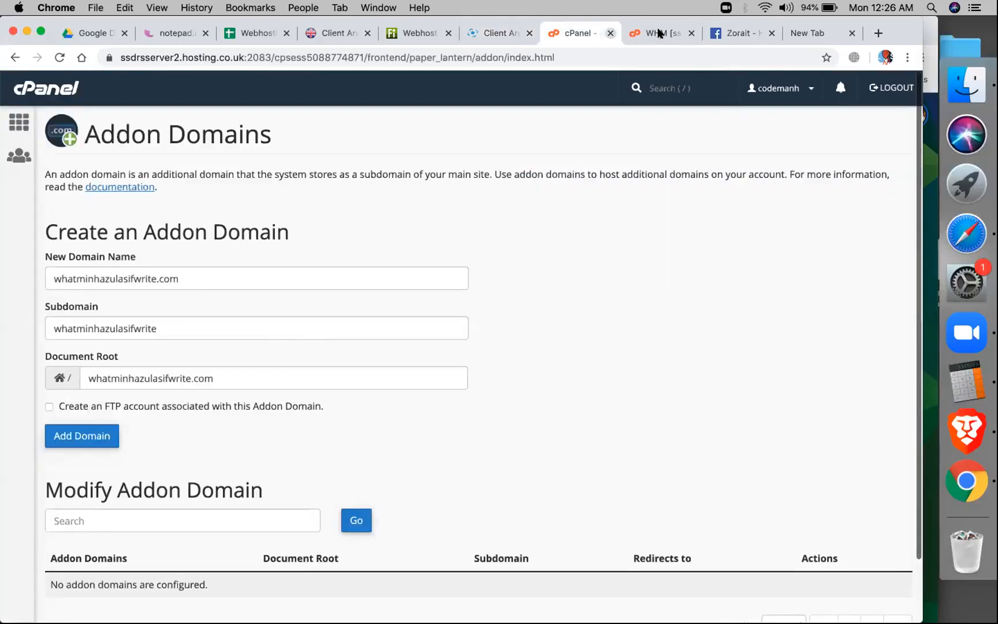
{"action": "left_click", "coordinate": [660, 33]}
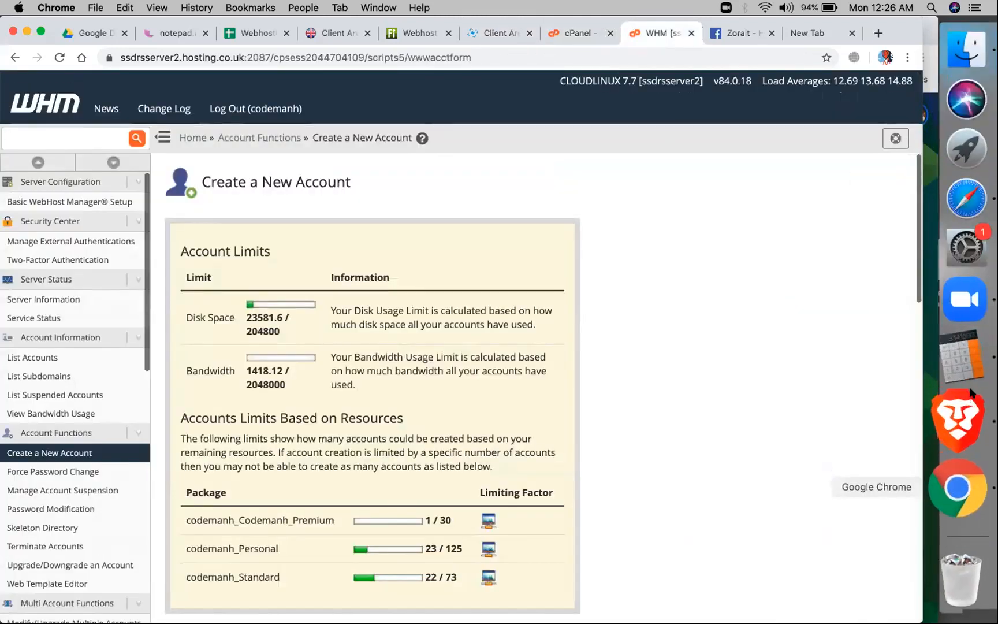
{"action": "left_click", "coordinate": [965, 427]}
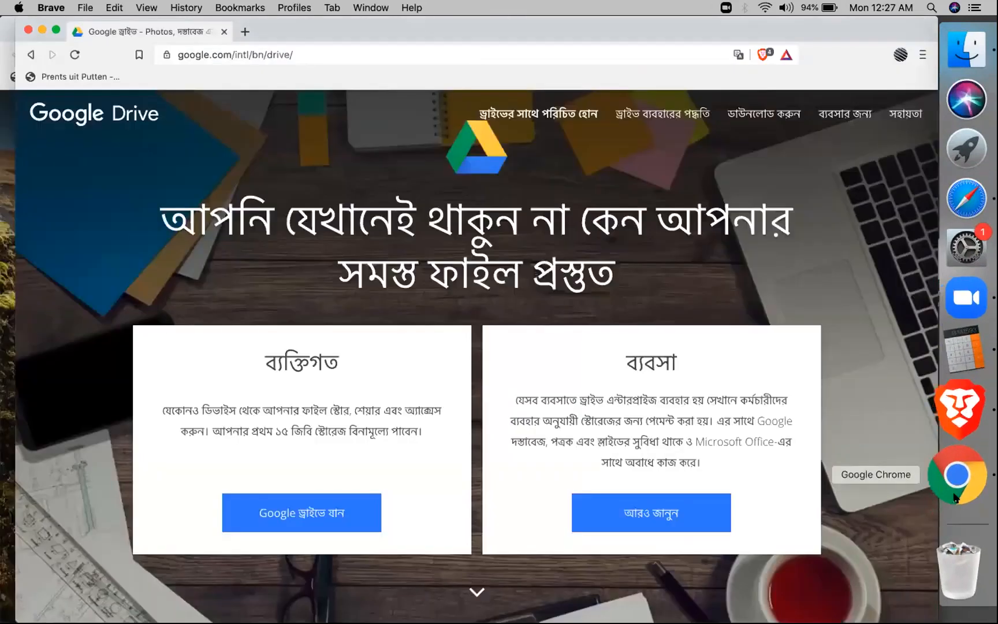
{"action": "left_click", "coordinate": [961, 482]}
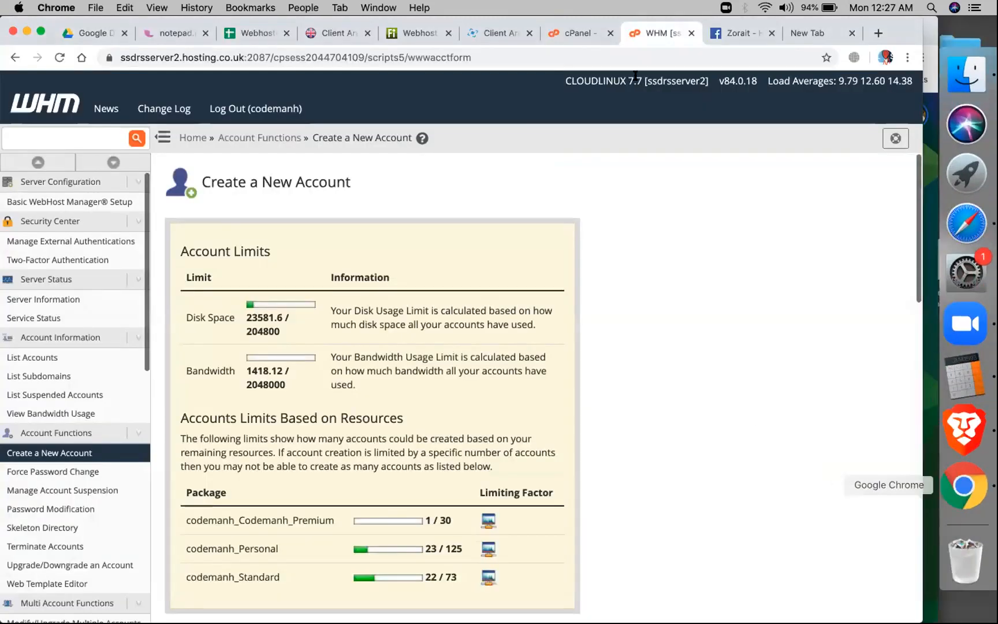
Step: In Safari, select the wpsquard.com nameserver domain on internet.bs's domain setup page
{"action": "left_click", "coordinate": [481, 36]}
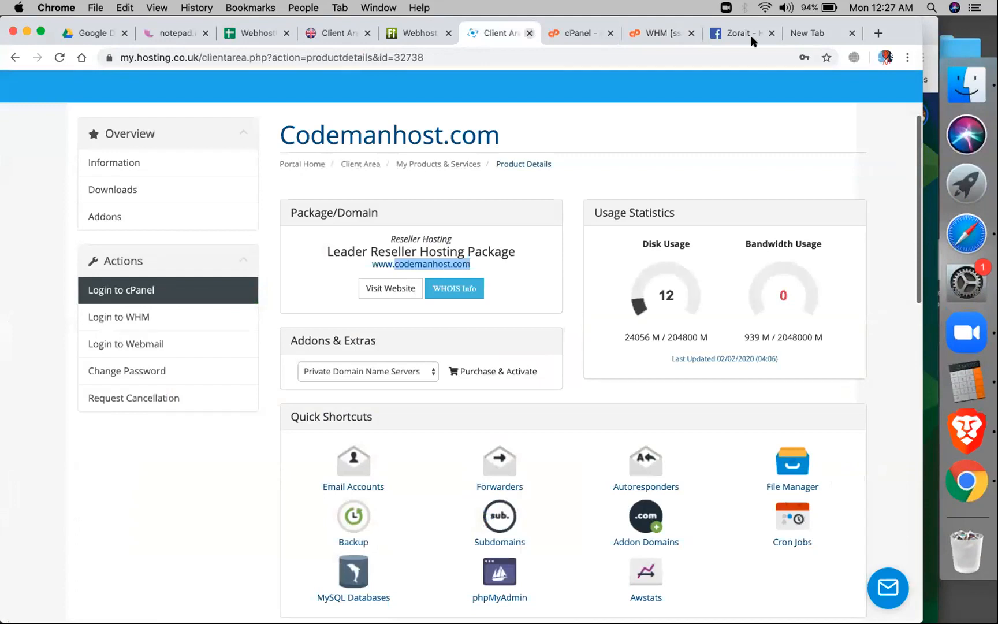
{"action": "left_click", "coordinate": [950, 243]}
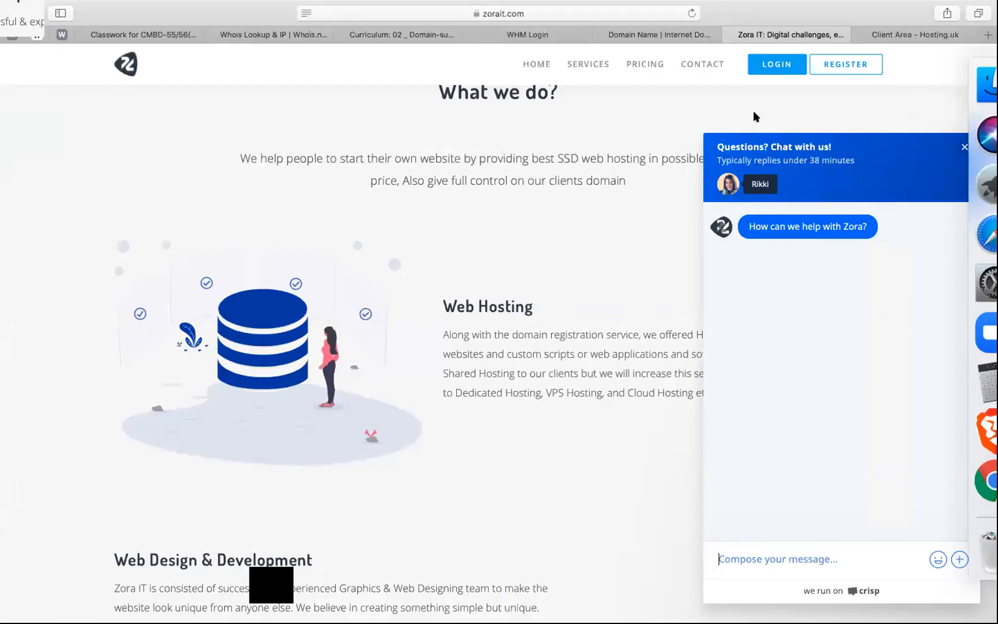
{"action": "left_click", "coordinate": [661, 33]}
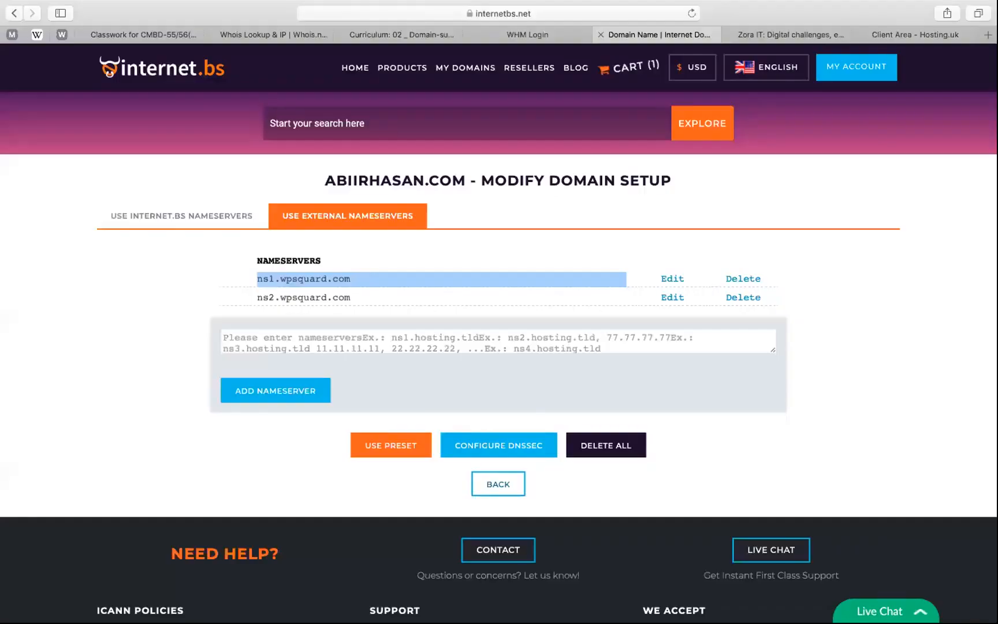
{"action": "double_click", "coordinate": [308, 278]}
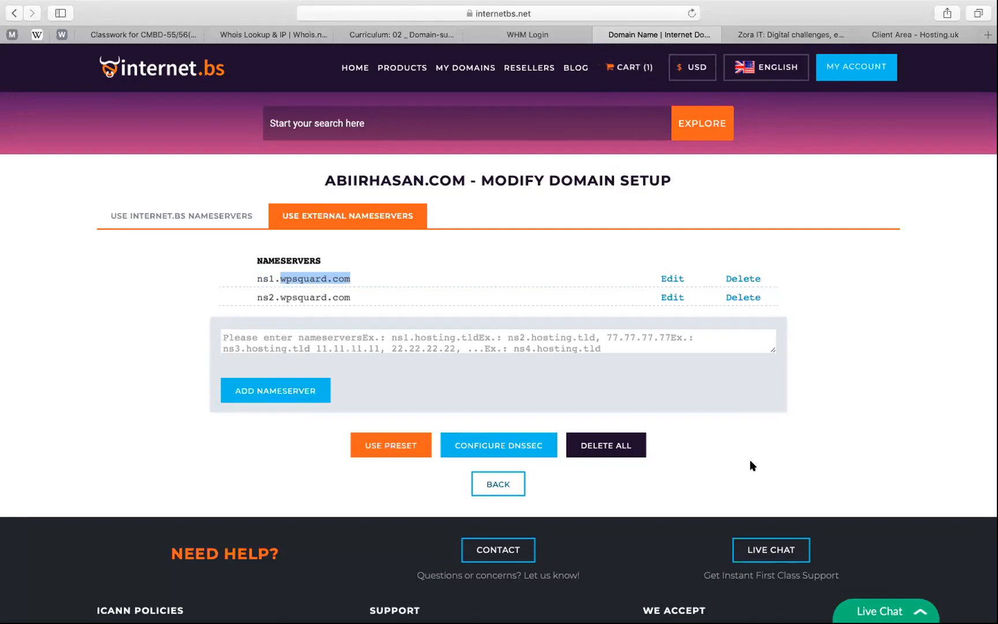
Step: Close Safari's WHM Login tab without saving the password, then return to Chrome's Create a New Account page
{"action": "mouse_move", "coordinate": [518, 57]}
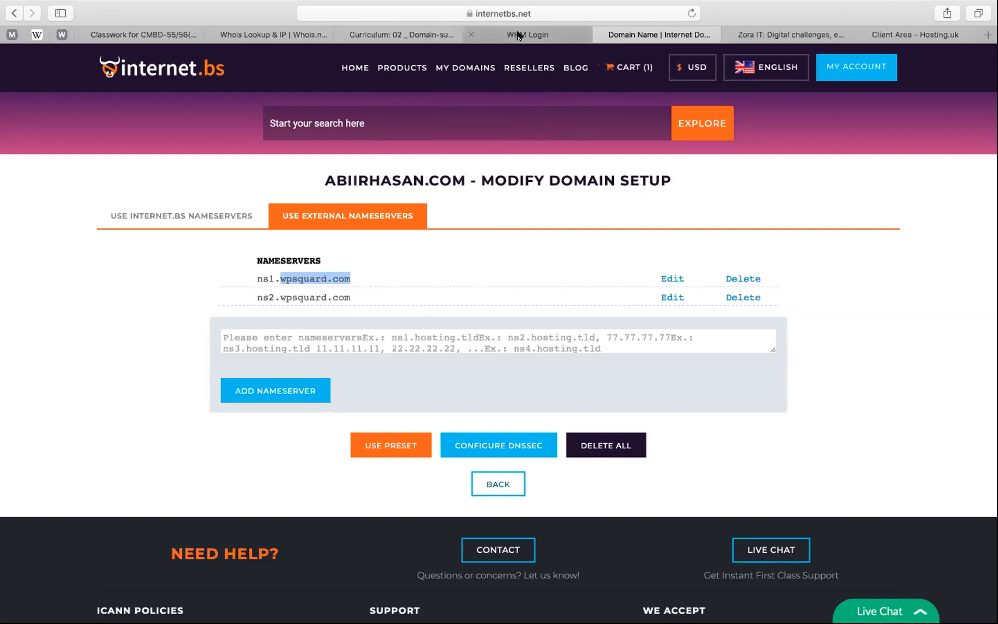
{"action": "left_click", "coordinate": [518, 36]}
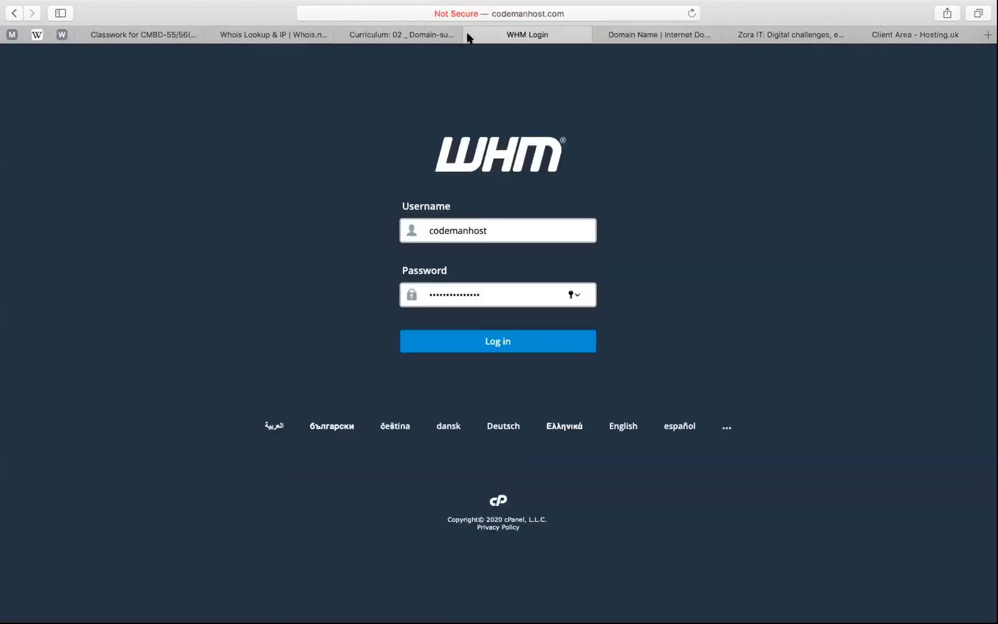
{"action": "key", "text": "super+w"}
{"action": "left_click", "coordinate": [570, 109]}
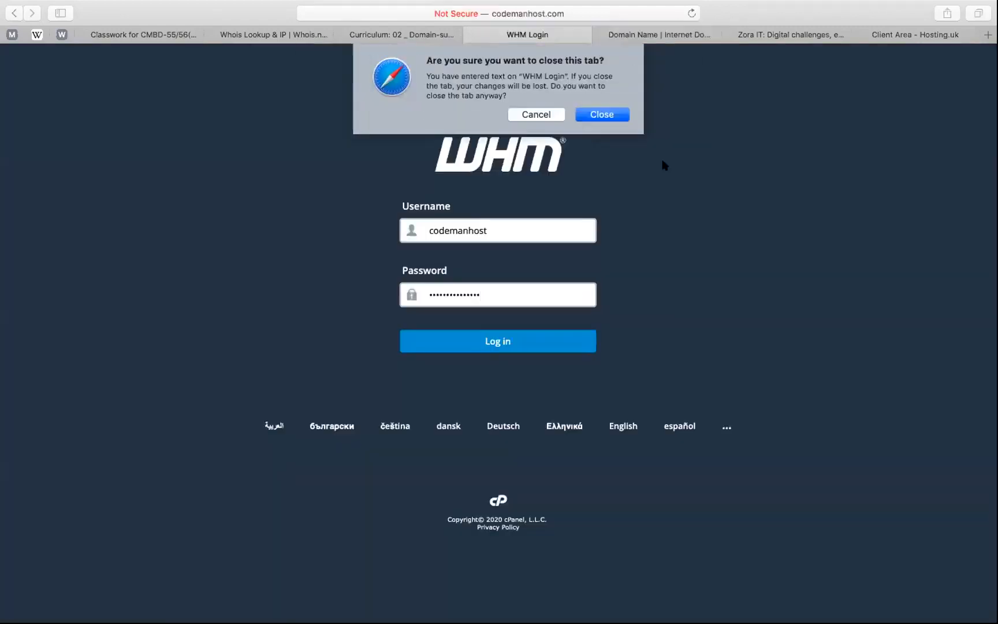
{"action": "left_click", "coordinate": [600, 113]}
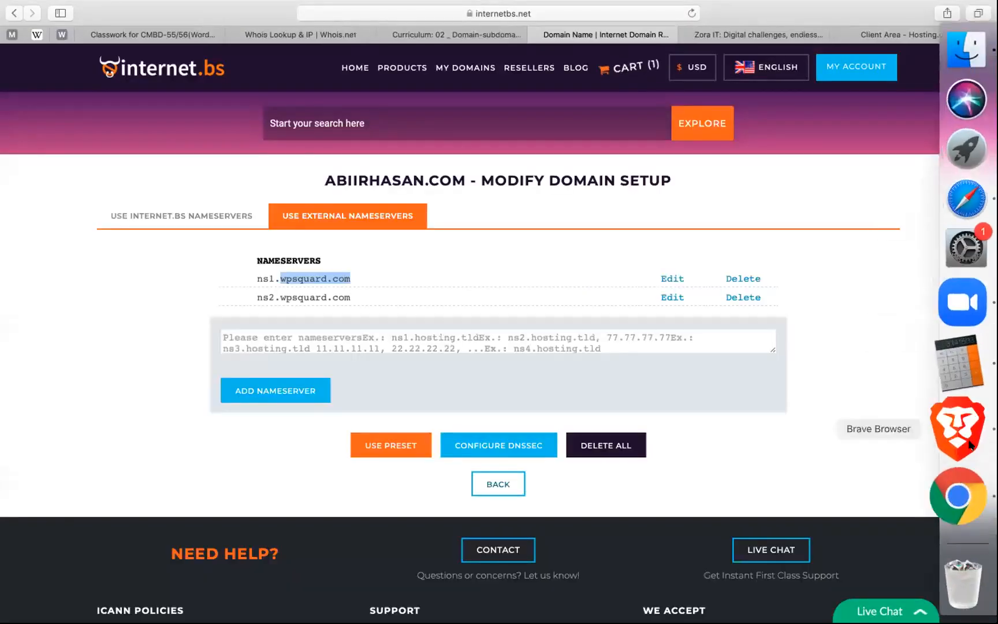
{"action": "left_click", "coordinate": [958, 490]}
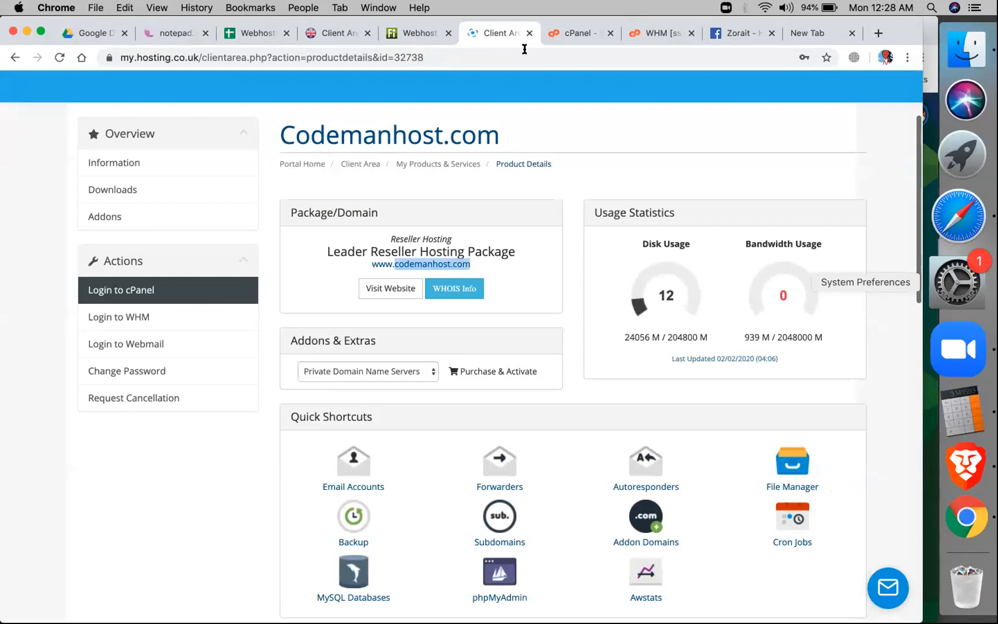
{"action": "left_click", "coordinate": [664, 35]}
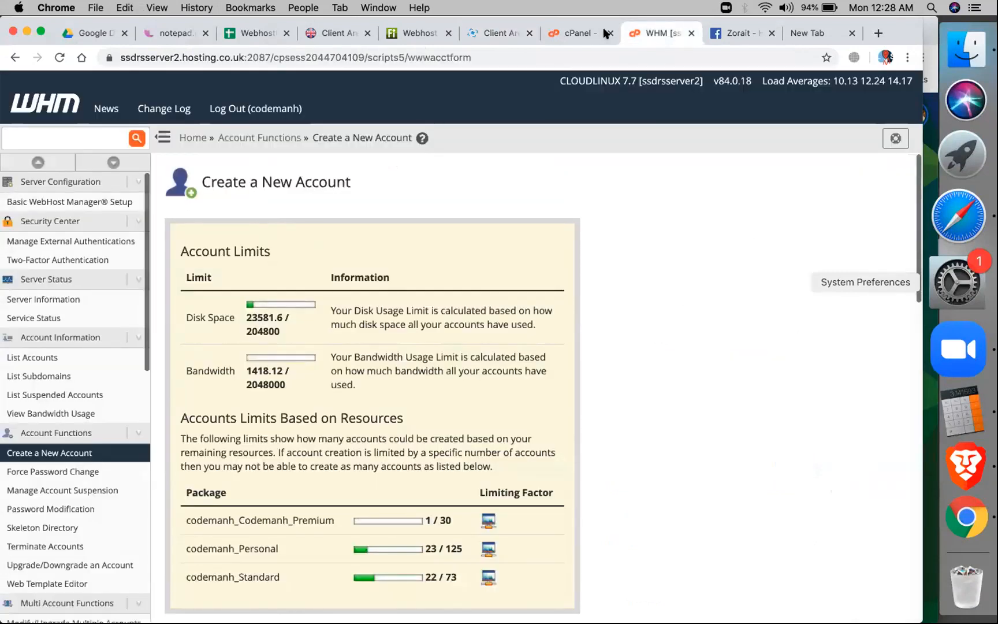
{"action": "left_click", "coordinate": [604, 32]}
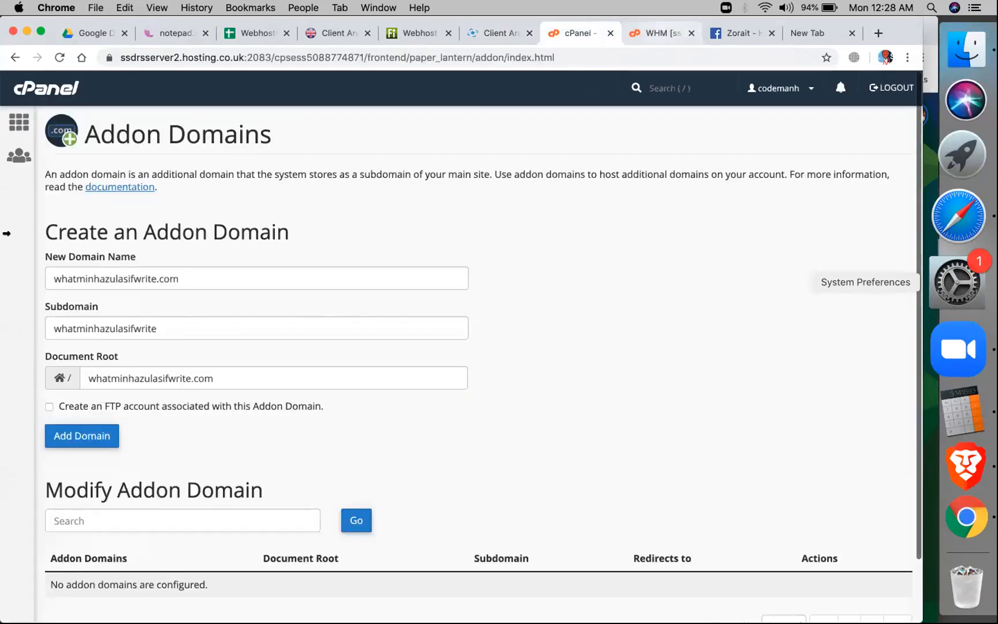
{"action": "left_click", "coordinate": [662, 33]}
{"action": "scroll", "coordinate": [467, 359], "scroll_direction": "down", "scroll_amount": 4}
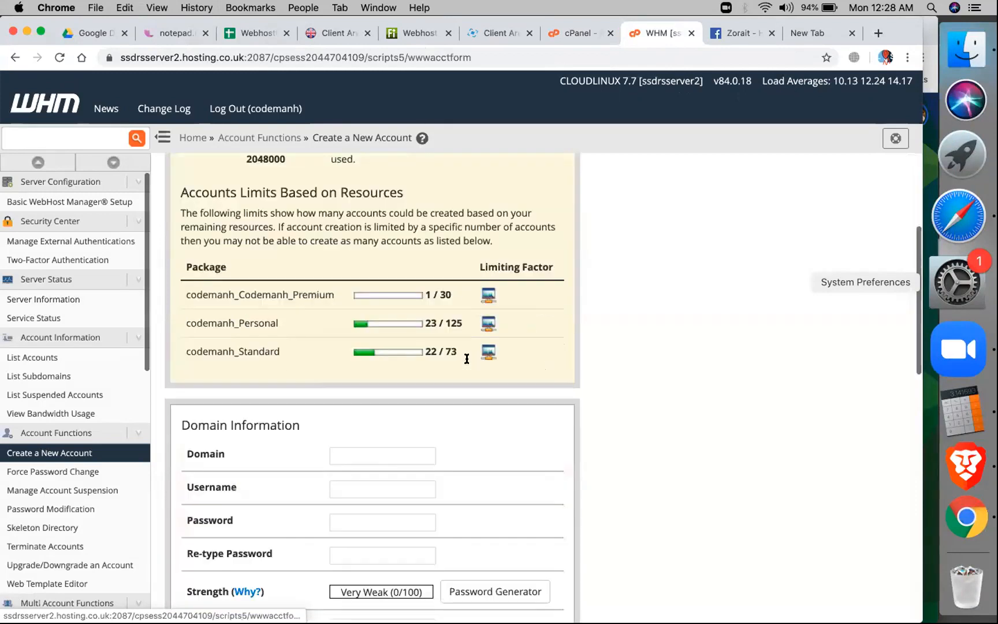
{"action": "scroll", "coordinate": [466, 358], "scroll_direction": "down", "scroll_amount": 2}
{"action": "left_click", "coordinate": [359, 321]}
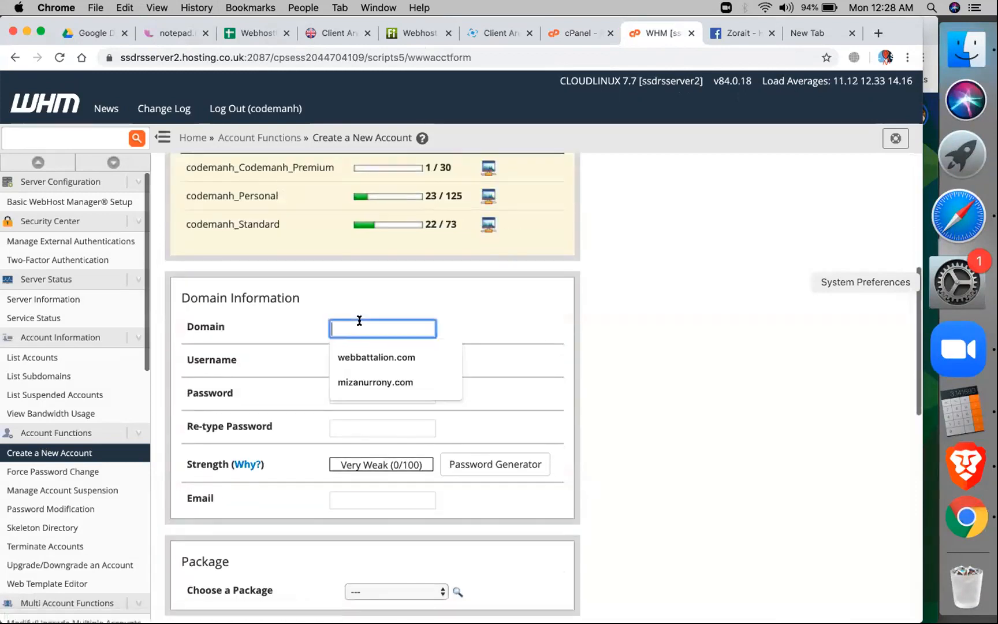
{"action": "type", "text": "codemanhost.com"}
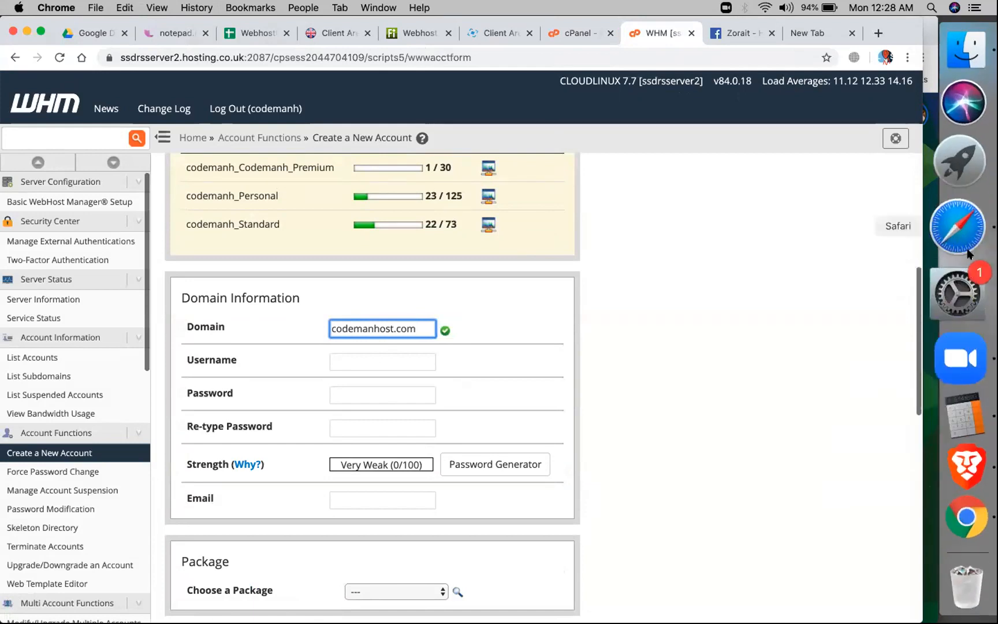
{"action": "left_click", "coordinate": [968, 252]}
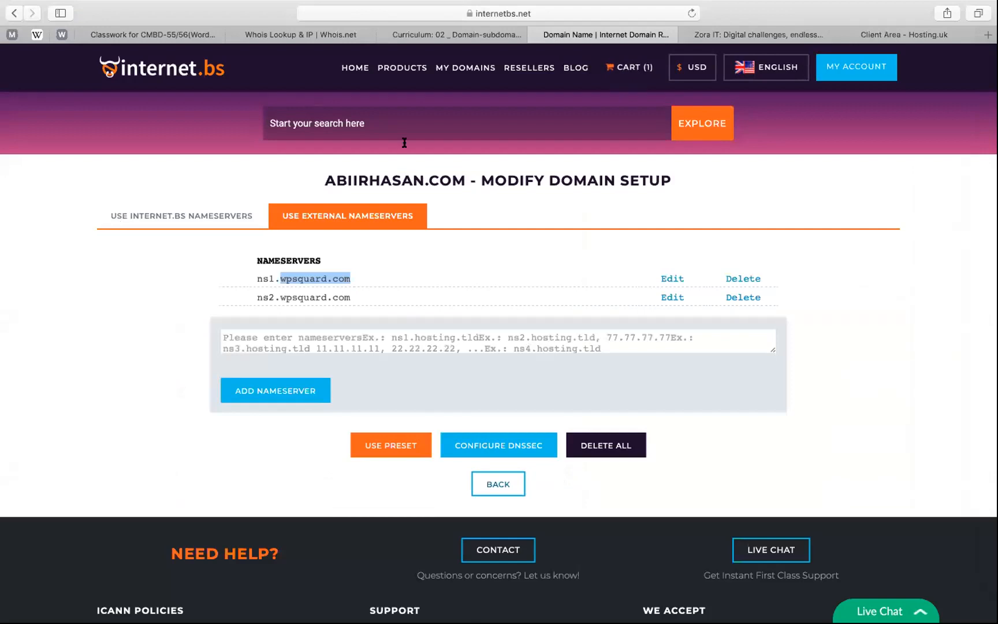
{"action": "double_click", "coordinate": [350, 179]}
{"action": "right_click", "coordinate": [353, 177]}
{"action": "left_click", "coordinate": [373, 218]}
{"action": "mouse_move", "coordinate": [990, 398]}
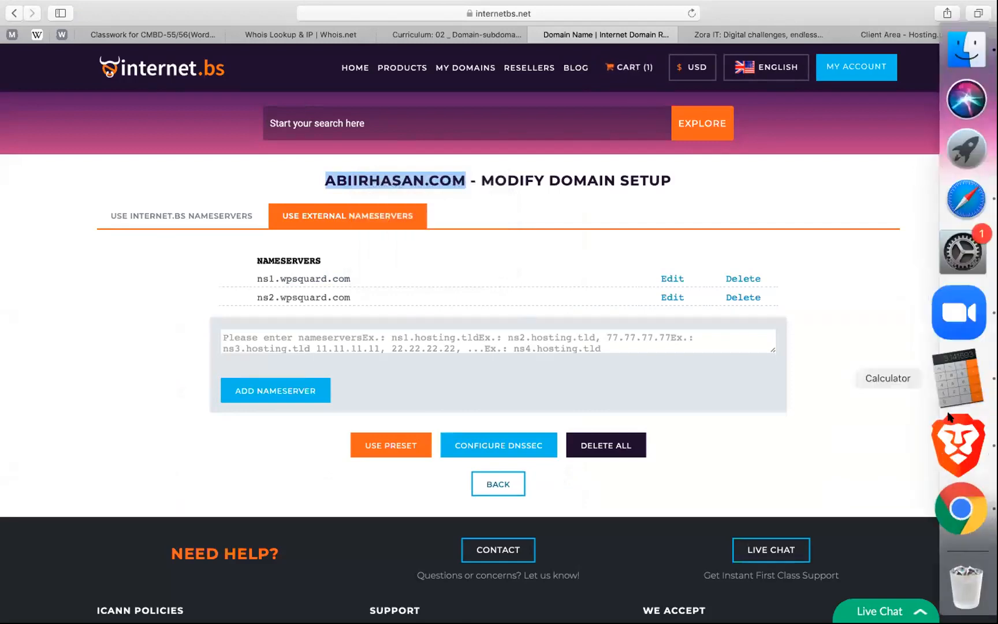
{"action": "left_click", "coordinate": [961, 480]}
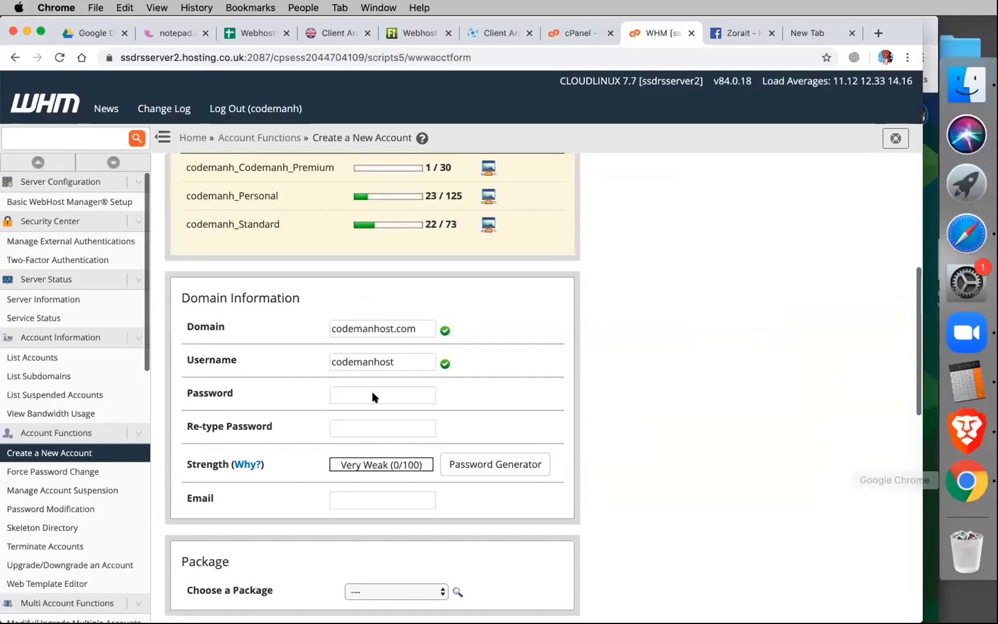
{"action": "left_click", "coordinate": [370, 323]}
{"action": "double_click", "coordinate": [369, 323]}
{"action": "key", "text": "super+v"}
{"action": "left_click", "coordinate": [394, 359]}
{"action": "double_click", "coordinate": [394, 359]}
{"action": "key", "text": "BackSpace"}
{"action": "left_click", "coordinate": [369, 310]}
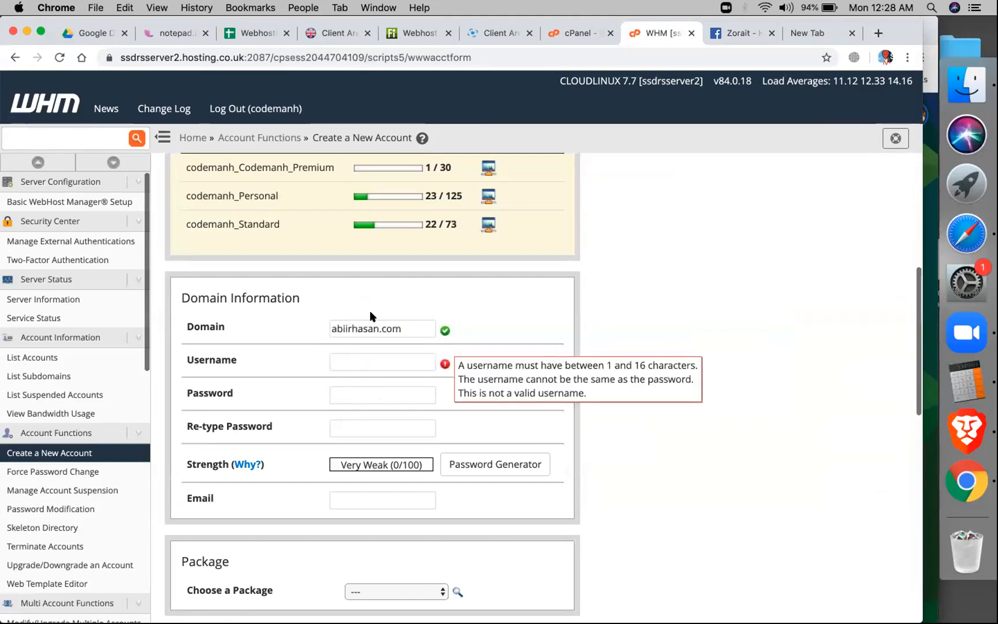
{"action": "left_click", "coordinate": [416, 328]}
{"action": "left_click", "coordinate": [363, 362]}
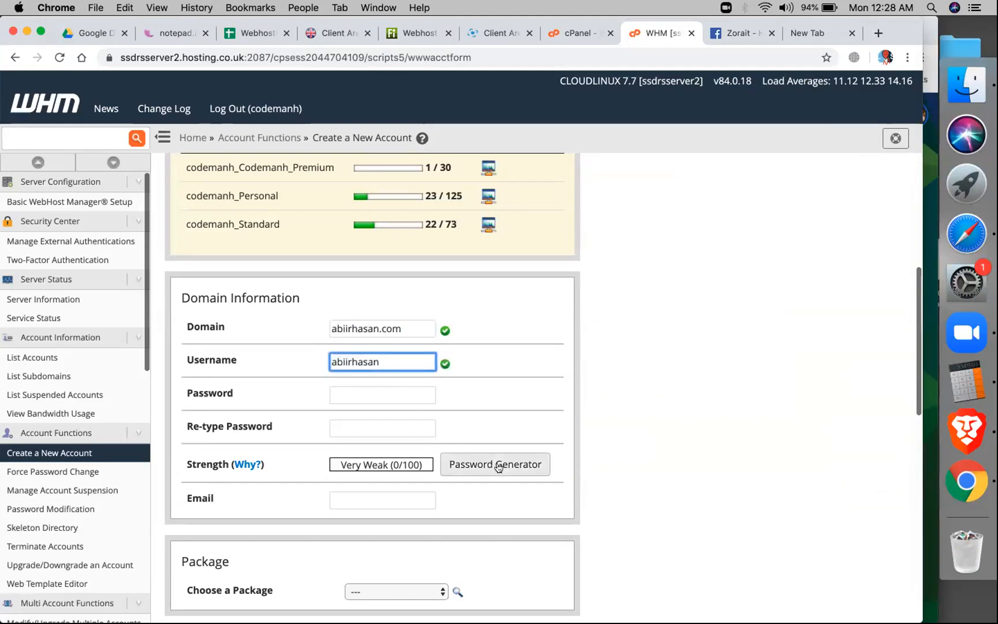
{"action": "scroll", "coordinate": [395, 412], "scroll_direction": "down", "scroll_amount": 4}
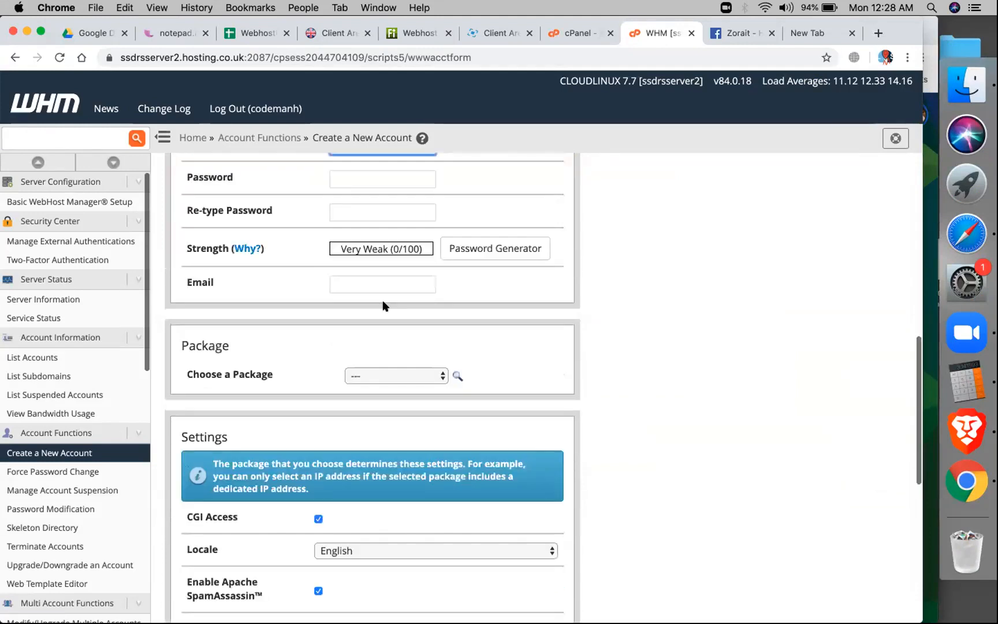
{"action": "scroll", "coordinate": [382, 306], "scroll_direction": "down", "scroll_amount": 7}
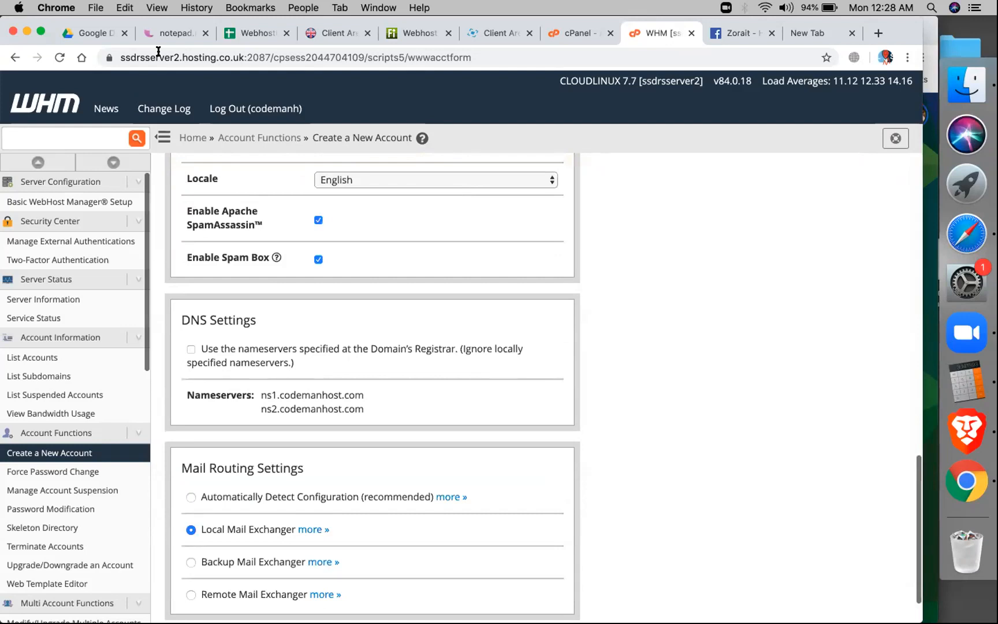
{"action": "double_click", "coordinate": [268, 397]}
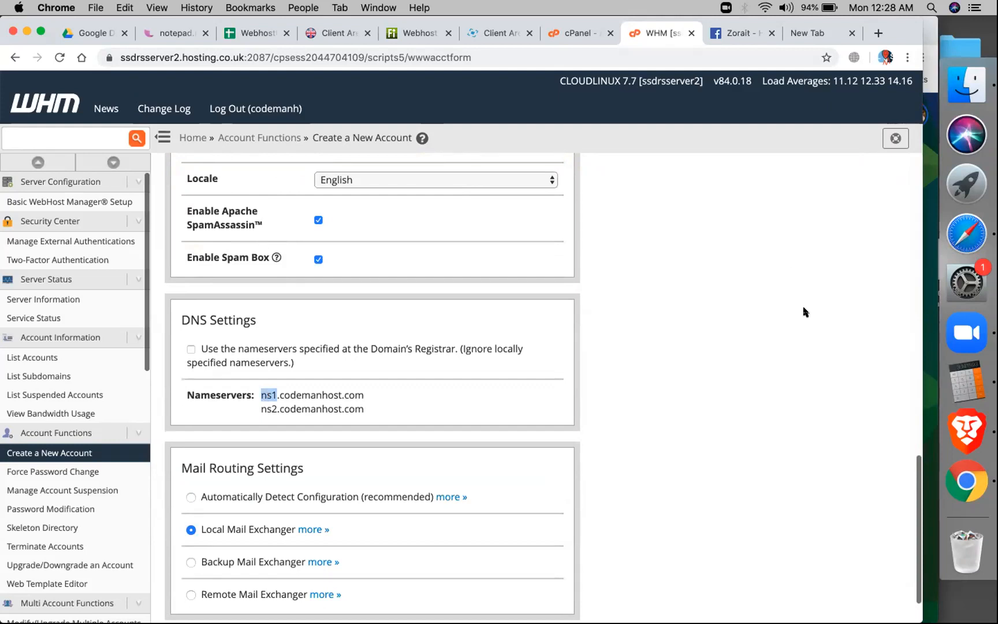
{"action": "left_click", "coordinate": [175, 55]}
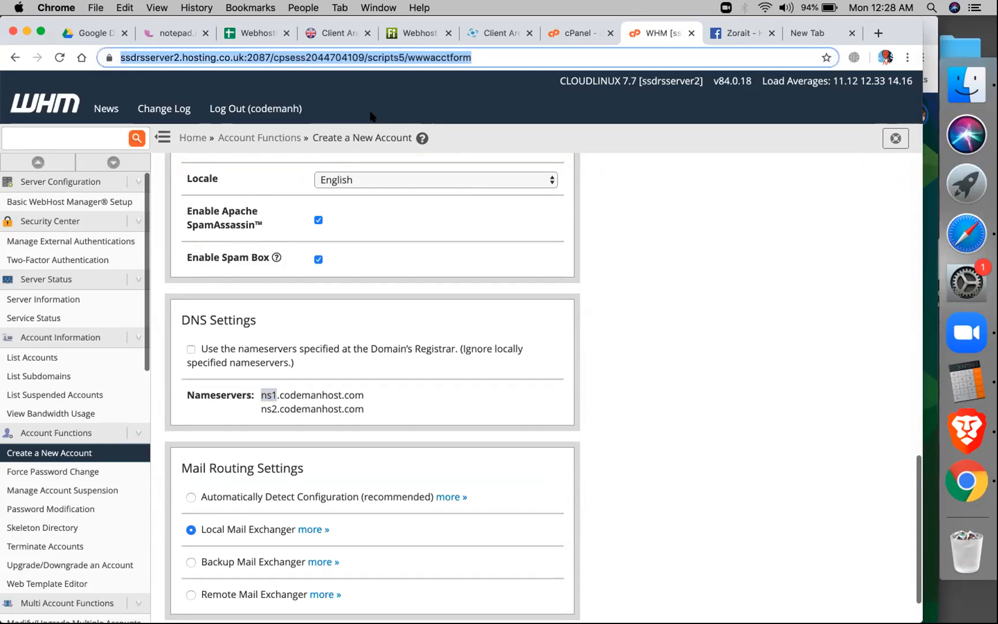
{"action": "left_click", "coordinate": [966, 234]}
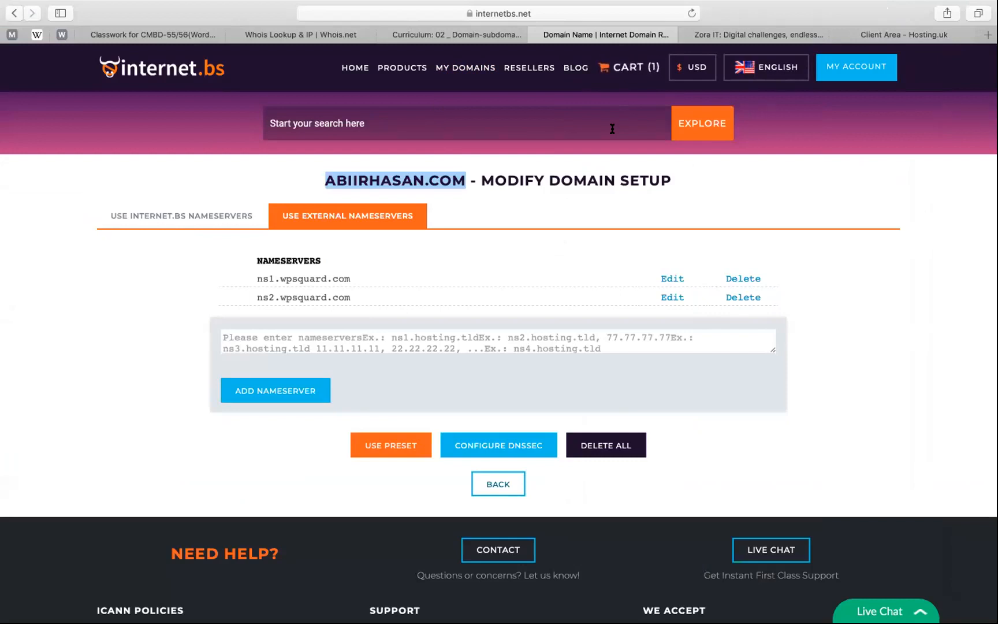
{"action": "mouse_move", "coordinate": [995, 439]}
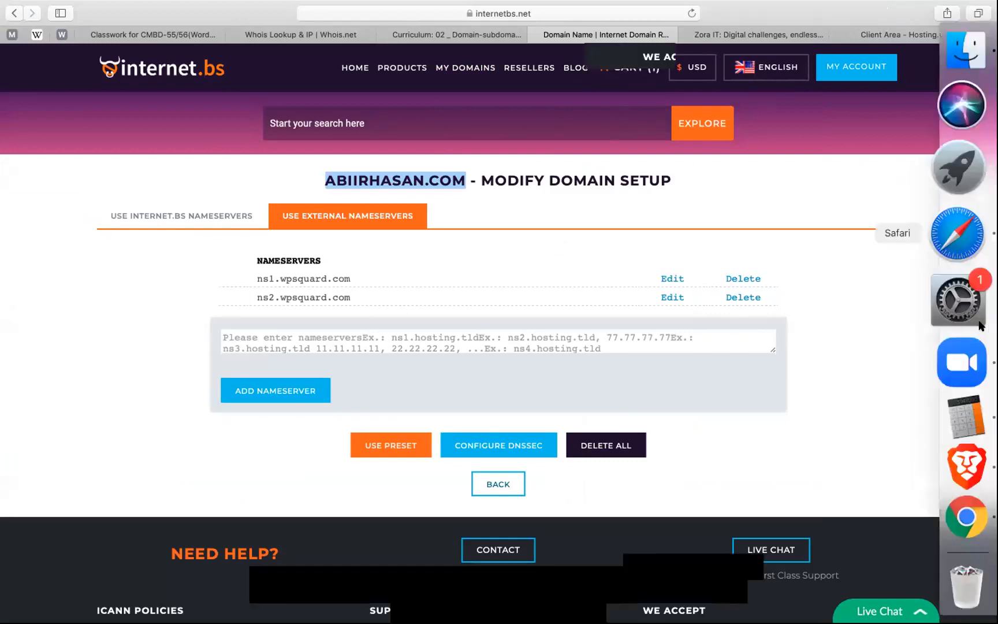
{"action": "left_click", "coordinate": [967, 482]}
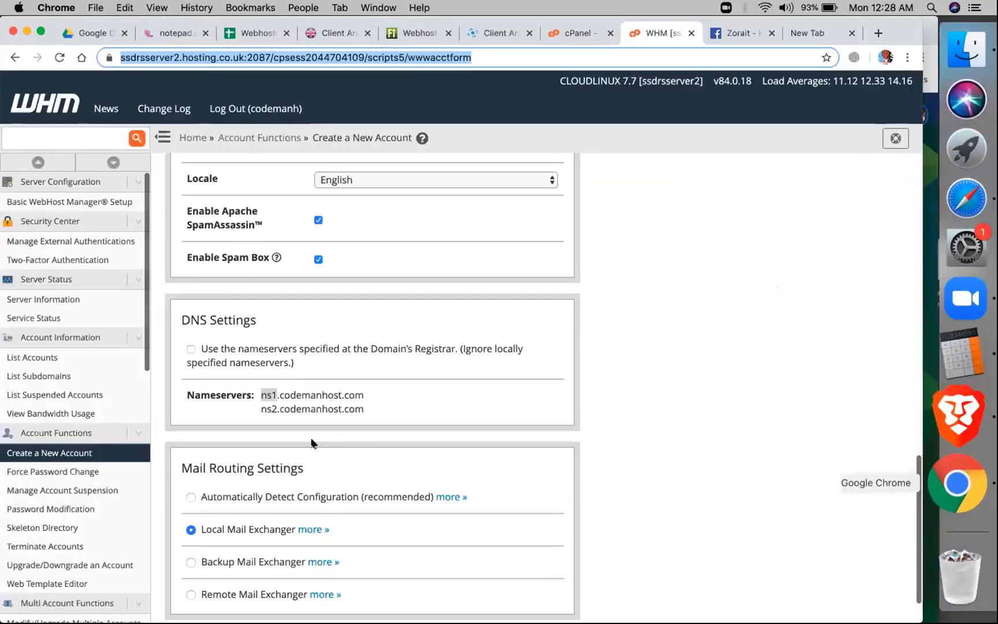
{"action": "double_click", "coordinate": [267, 394]}
{"action": "left_click_drag", "start_coordinate": [365, 396], "coordinate": [260, 396]}
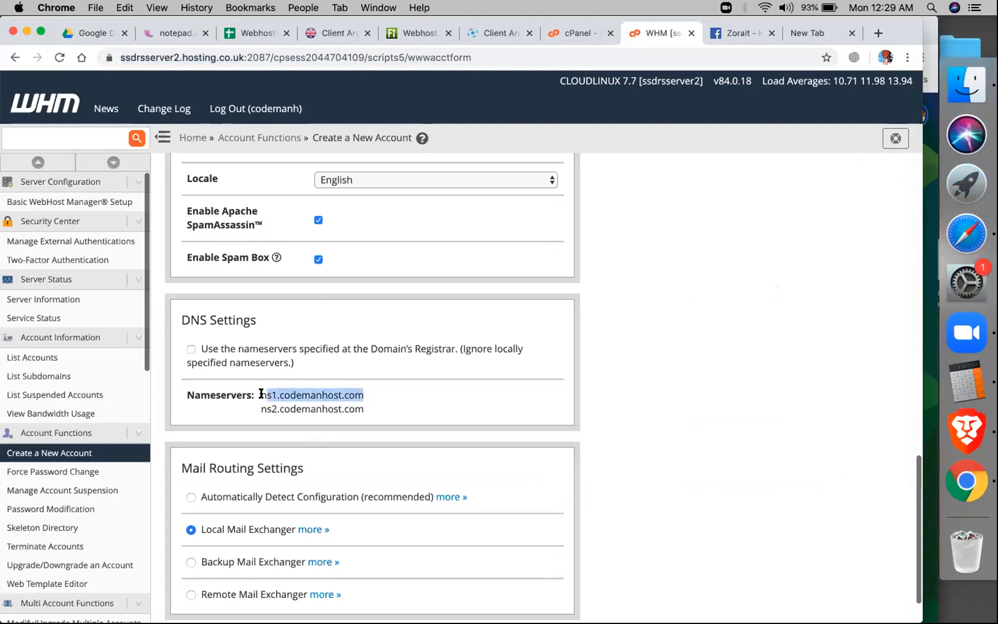
{"action": "left_click", "coordinate": [302, 413]}
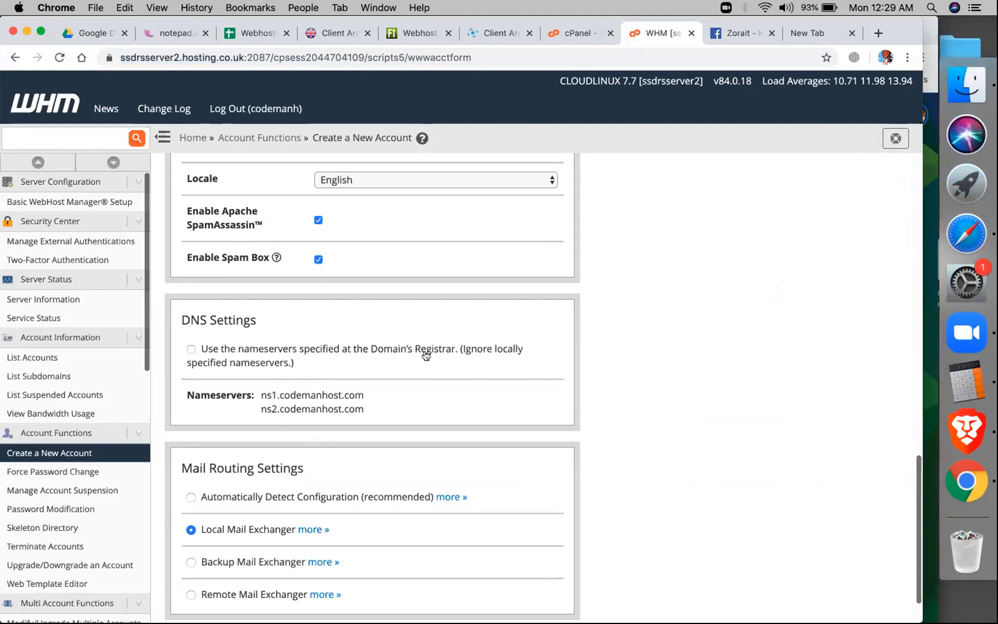
{"action": "scroll", "coordinate": [426, 355], "scroll_direction": "up", "scroll_amount": 15}
{"action": "scroll", "coordinate": [433, 229], "scroll_direction": "down", "scroll_amount": 6}
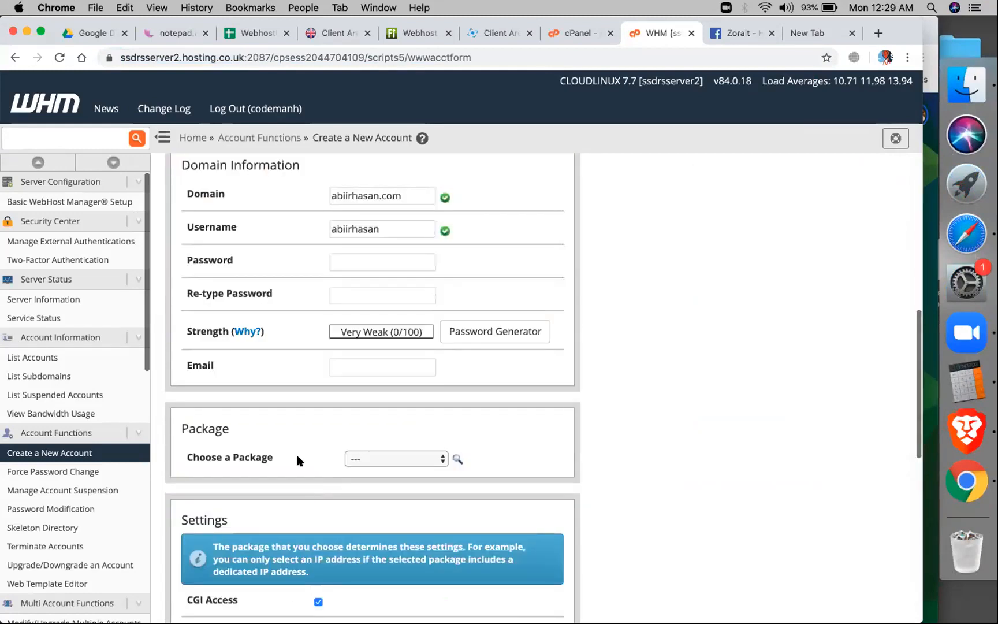
{"action": "scroll", "coordinate": [296, 459], "scroll_direction": "down", "scroll_amount": 6}
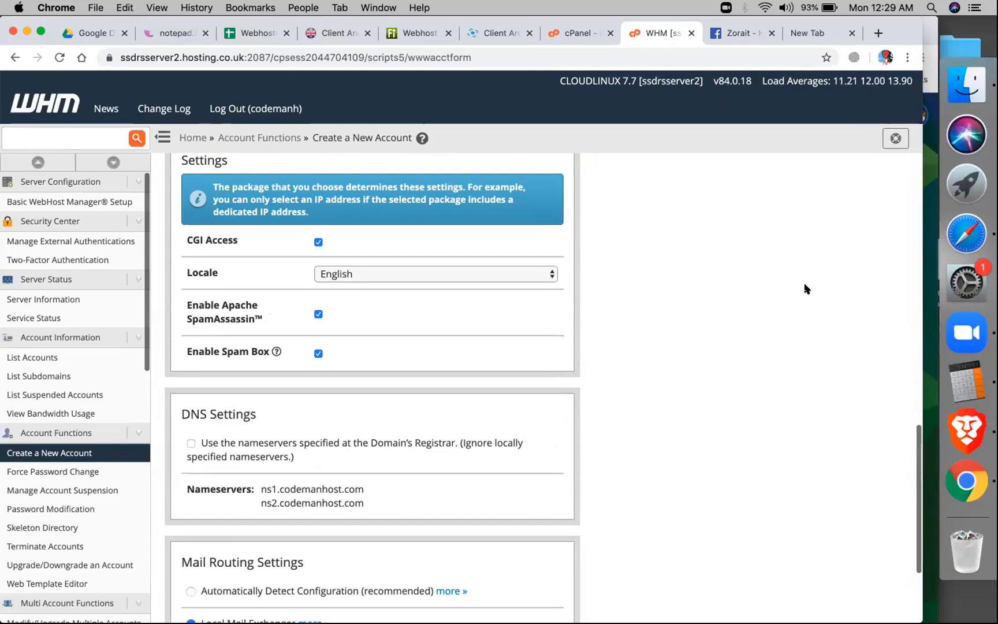
{"action": "left_click", "coordinate": [979, 233]}
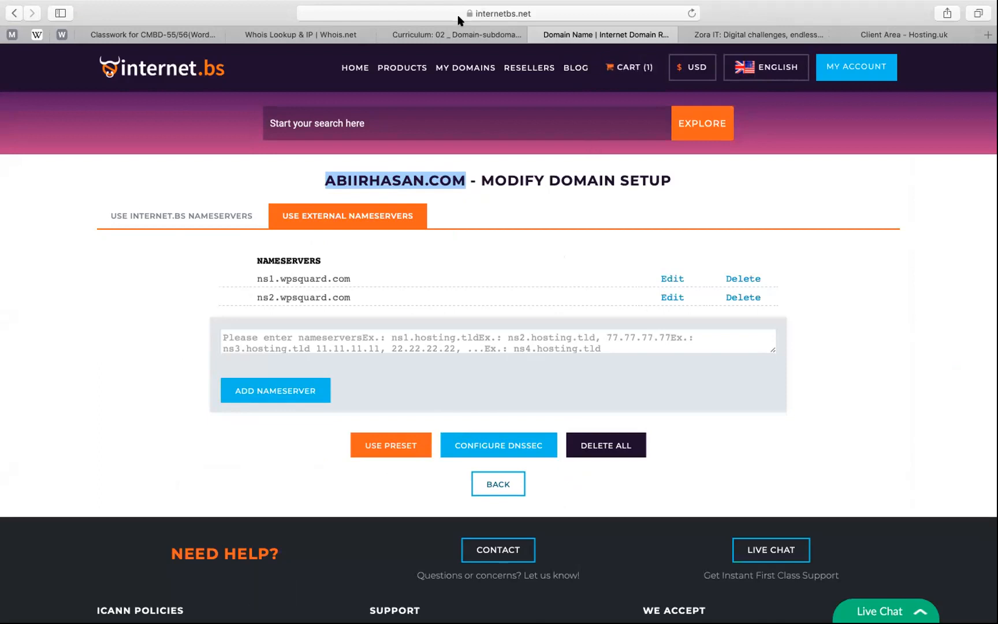
Step: Scroll the Domain - Hosting Link sheet and select the DOMAIN - HOSTING LINKING DONE row
{"action": "left_click", "coordinate": [456, 34]}
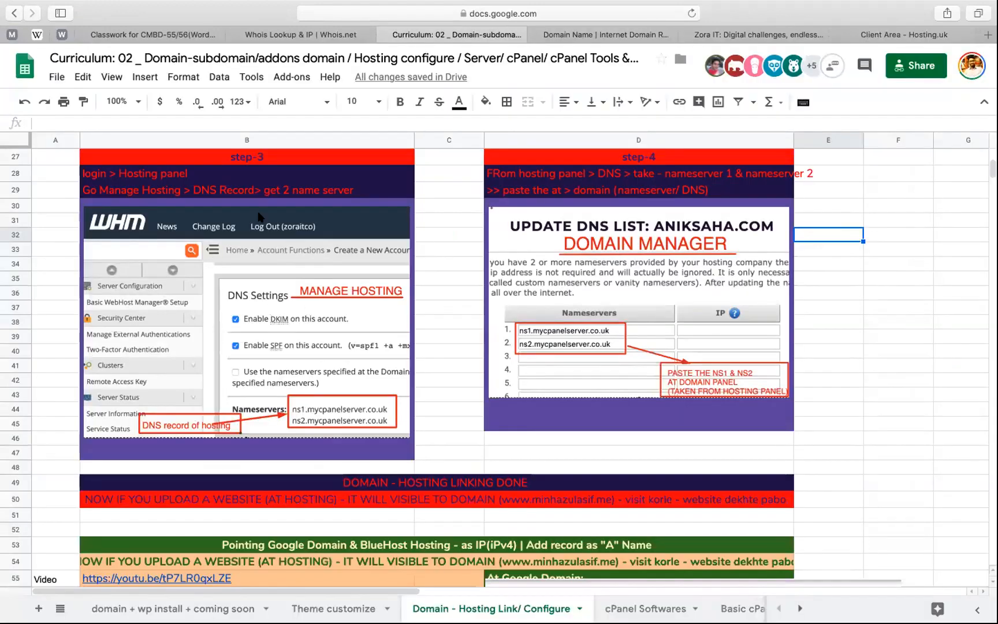
{"action": "scroll", "coordinate": [349, 321], "scroll_direction": "down", "scroll_amount": 3}
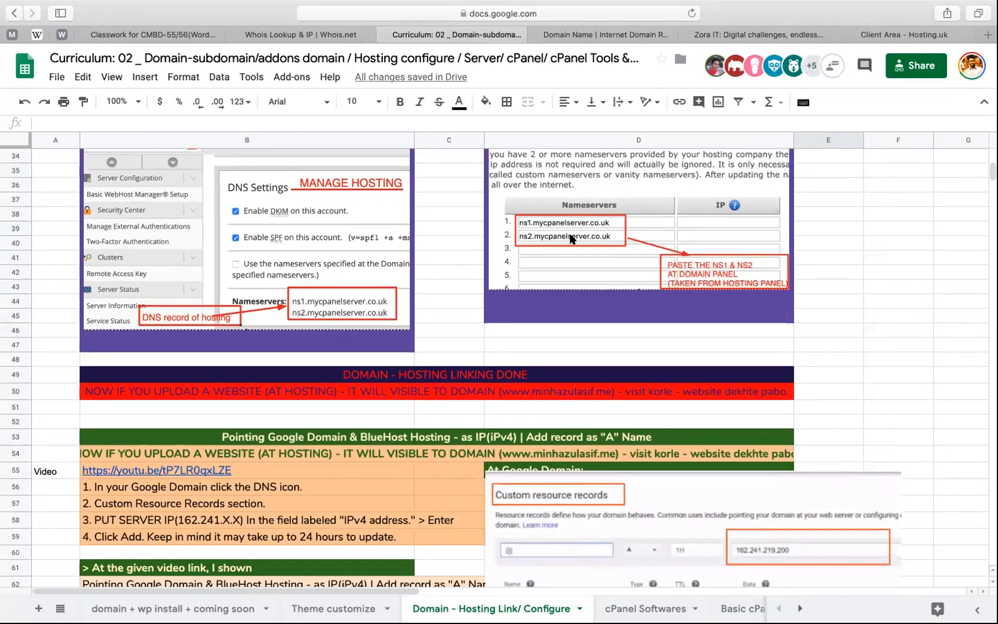
{"action": "scroll", "coordinate": [572, 237], "scroll_direction": "down", "scroll_amount": 4}
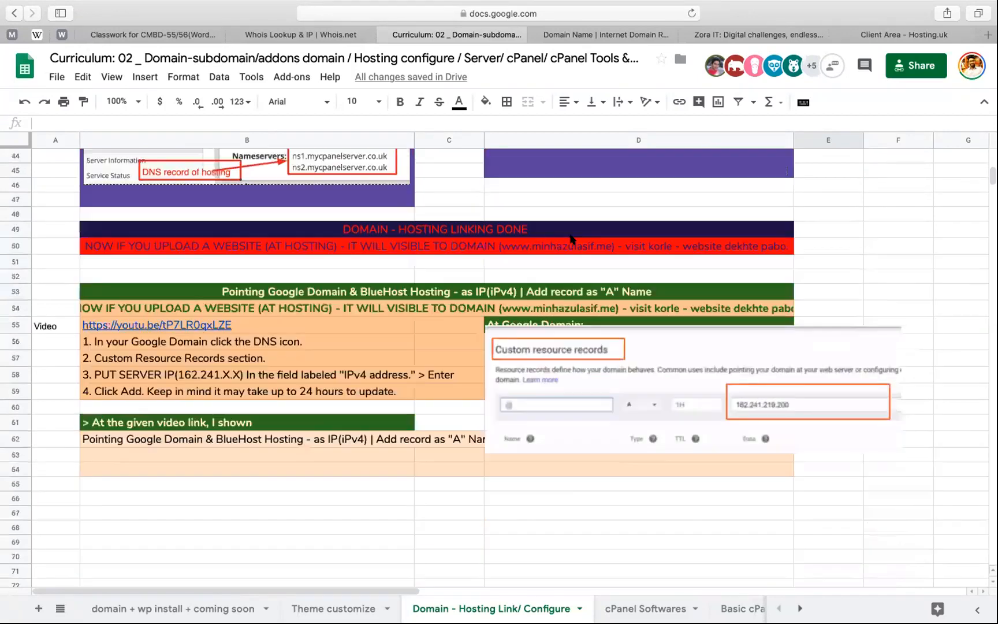
{"action": "left_click", "coordinate": [498, 231]}
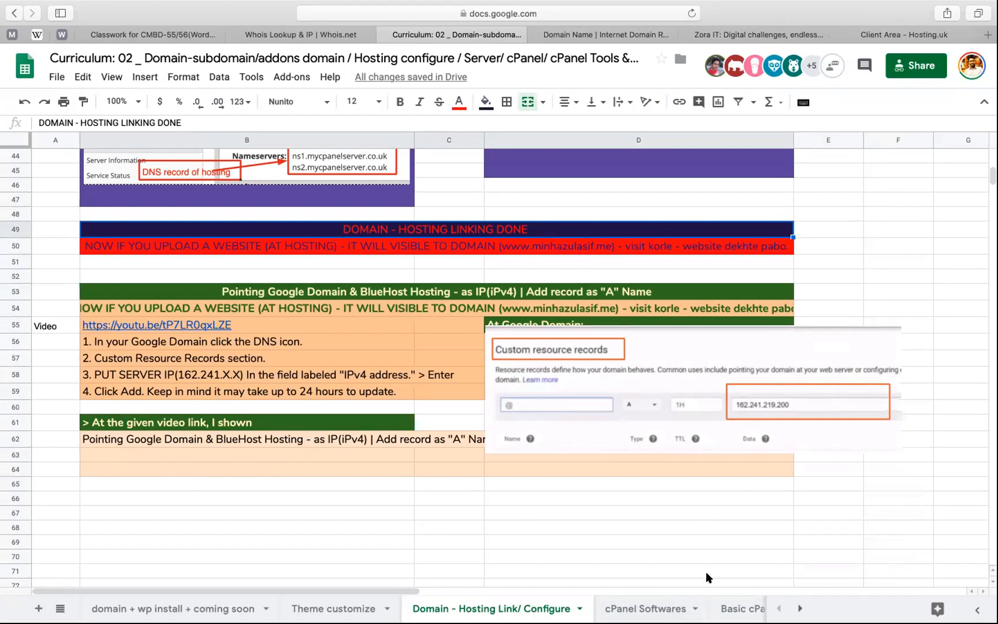
Step: Move to the cPanel Softwares sheet and highlight the title text in cell B1
{"action": "left_click", "coordinate": [645, 608]}
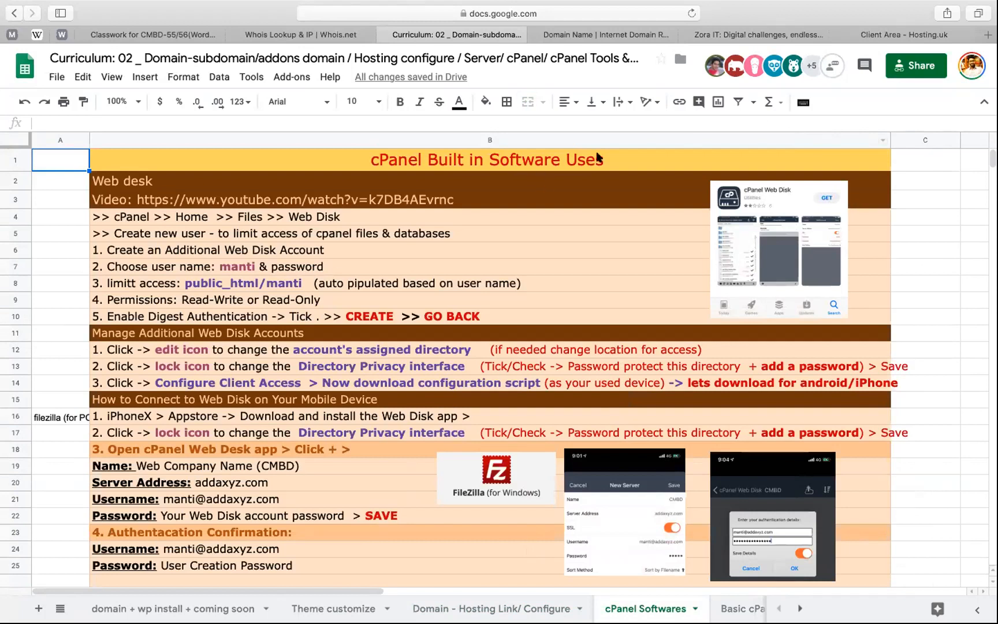
{"action": "left_click", "coordinate": [511, 161]}
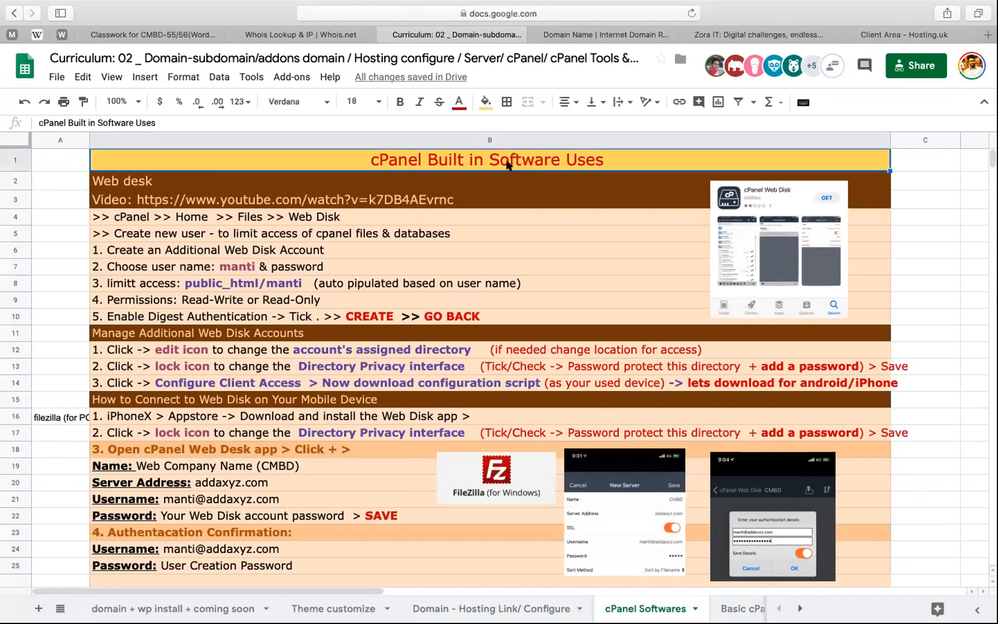
{"action": "triple_click", "coordinate": [384, 161]}
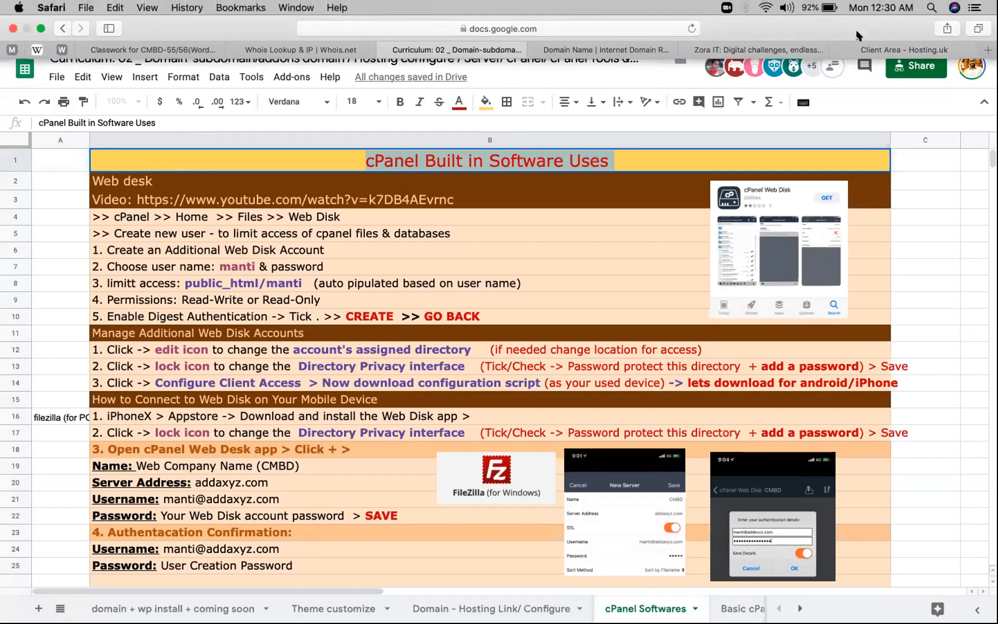
Step: Load the hosting account's cPanel login page on port 2083 from the address suggestion
{"action": "left_click", "coordinate": [901, 49]}
{"action": "left_click", "coordinate": [585, 23]}
{"action": "type", "text": "whatminhazulasifwrite.com:2083/"}
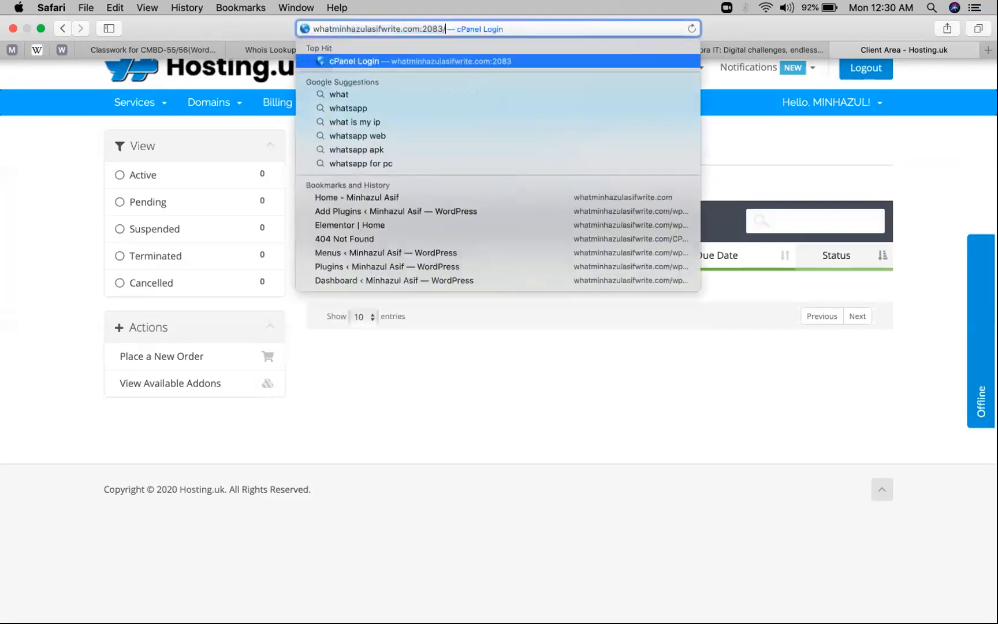
{"action": "key", "text": "Right"}
{"action": "key", "text": "Return"}
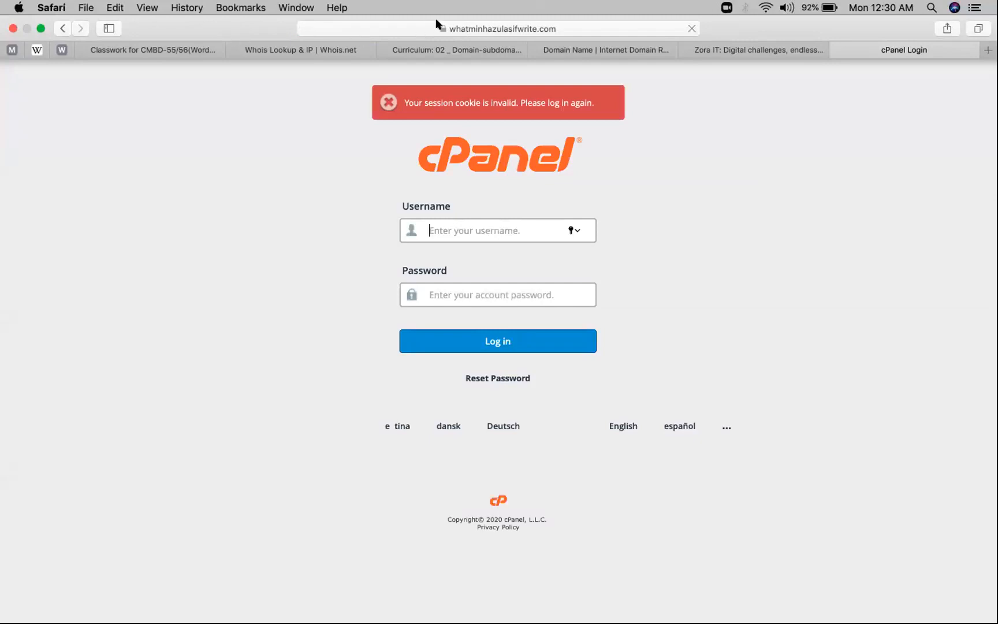
Step: Copy the account name from the page address and paste it as the username
{"action": "left_click", "coordinate": [478, 30]}
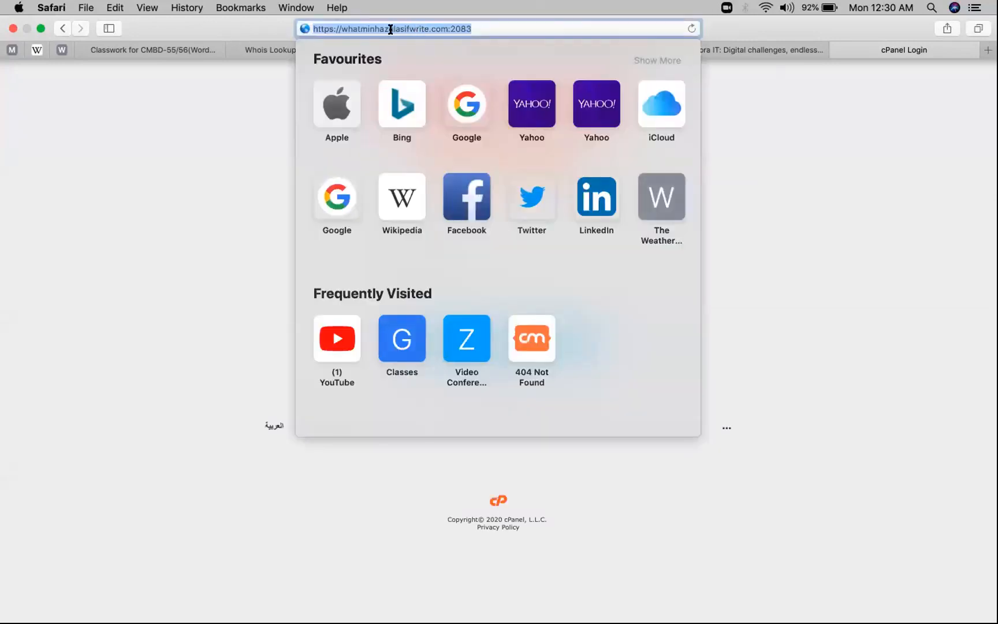
{"action": "double_click", "coordinate": [390, 28]}
{"action": "left_click", "coordinate": [412, 29]}
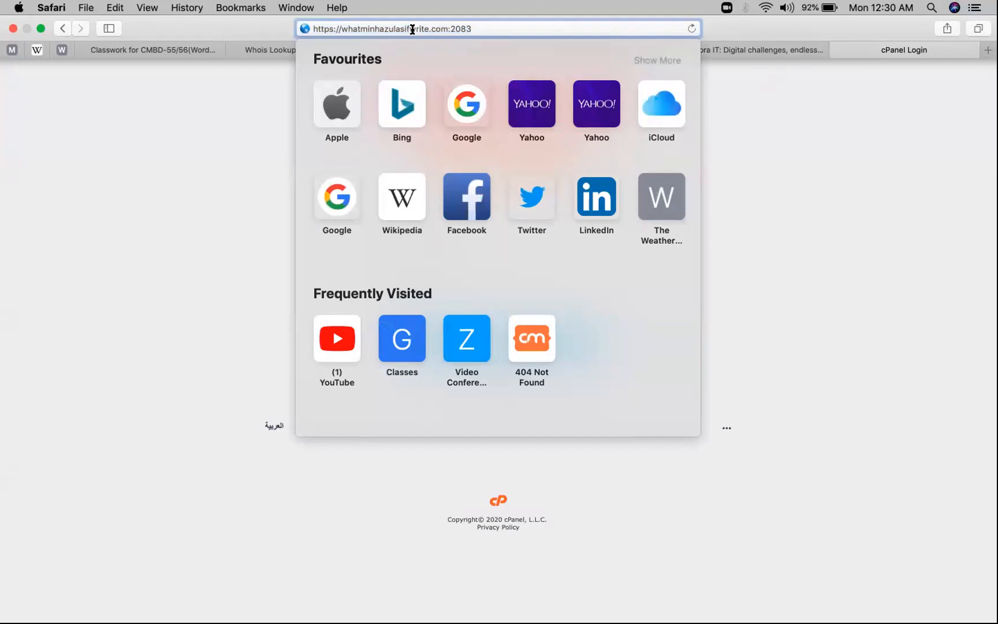
{"action": "left_click_drag", "start_coordinate": [408, 28], "coordinate": [395, 29]}
{"action": "key", "text": "shift+Left"}
{"action": "key", "text": "shift+Left"}
{"action": "key", "text": "shift+Left"}
{"action": "key", "text": "shift+Left"}
{"action": "key", "text": "shift+Left"}
{"action": "key", "text": "shift+Left"}
{"action": "key", "text": "shift+Left"}
{"action": "key", "text": "shift+Left"}
{"action": "key", "text": "shift+Left"}
{"action": "key", "text": "shift+Left"}
{"action": "key", "text": "shift+Left"}
{"action": "key", "text": "shift+Left"}
{"action": "key", "text": "shift+Left"}
{"action": "key", "text": "shift+Left"}
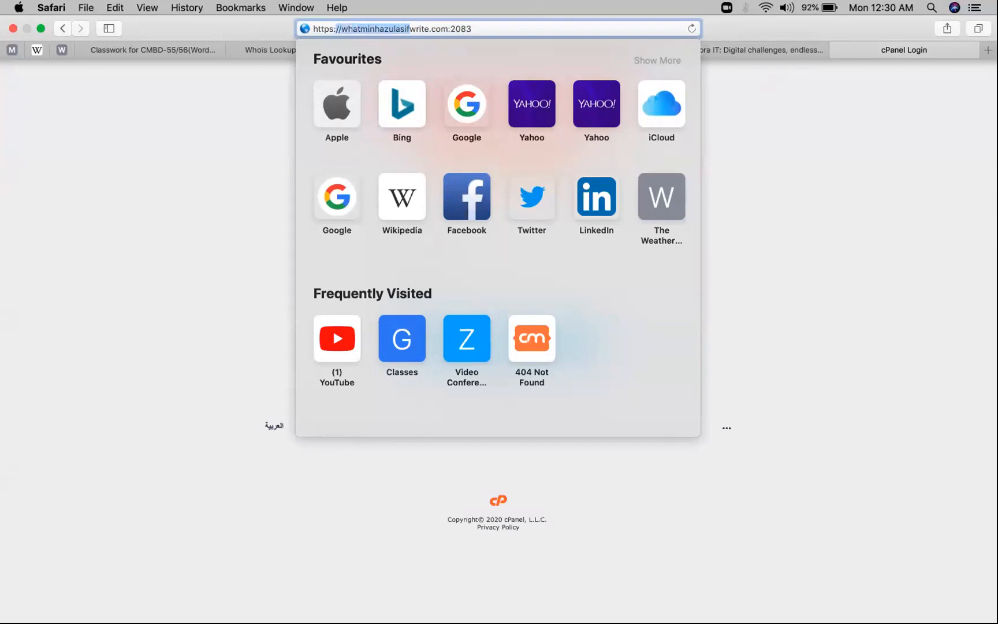
{"action": "key", "text": "super+c"}
{"action": "left_click", "coordinate": [219, 200]}
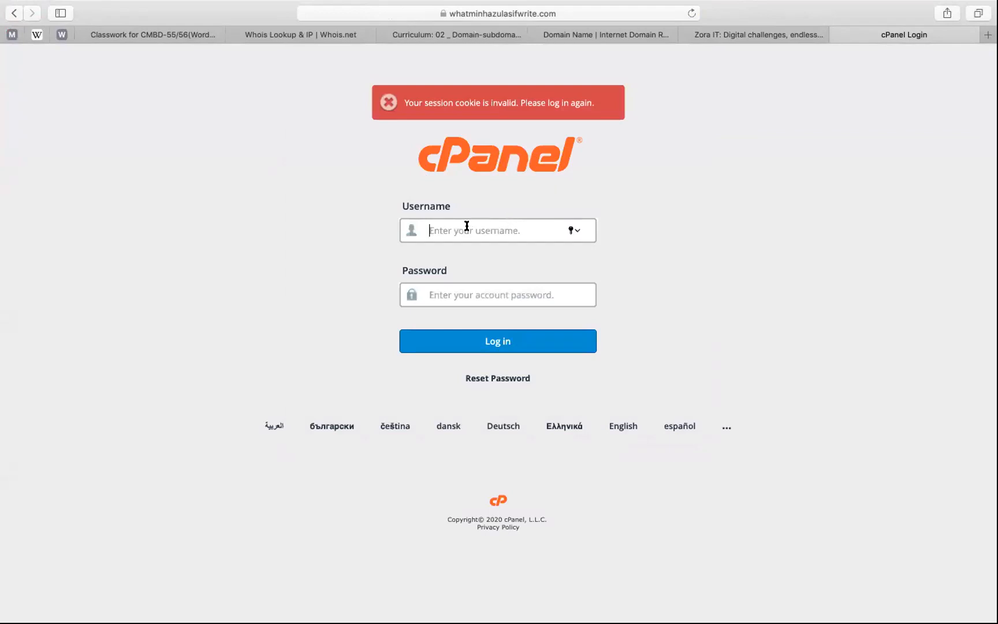
{"action": "key", "text": "super+v"}
Step: Enter the account password and log in, retyping it after a failed attempt
{"action": "left_click", "coordinate": [545, 290]}
{"action": "type", "text": "••••••"}
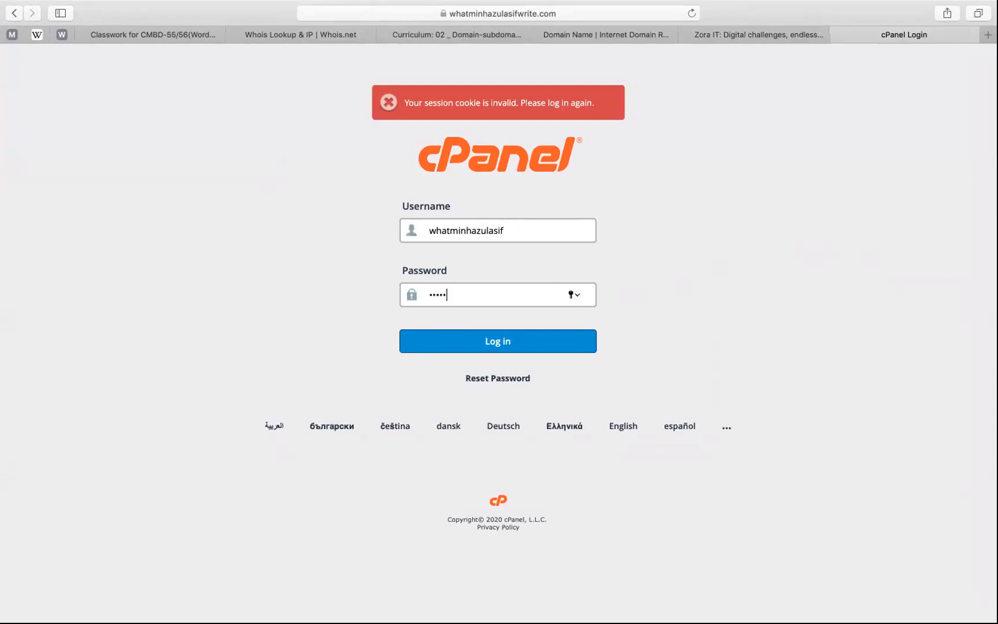
{"action": "type", "text": "•••••••••••••"}
{"action": "key", "text": "Return"}
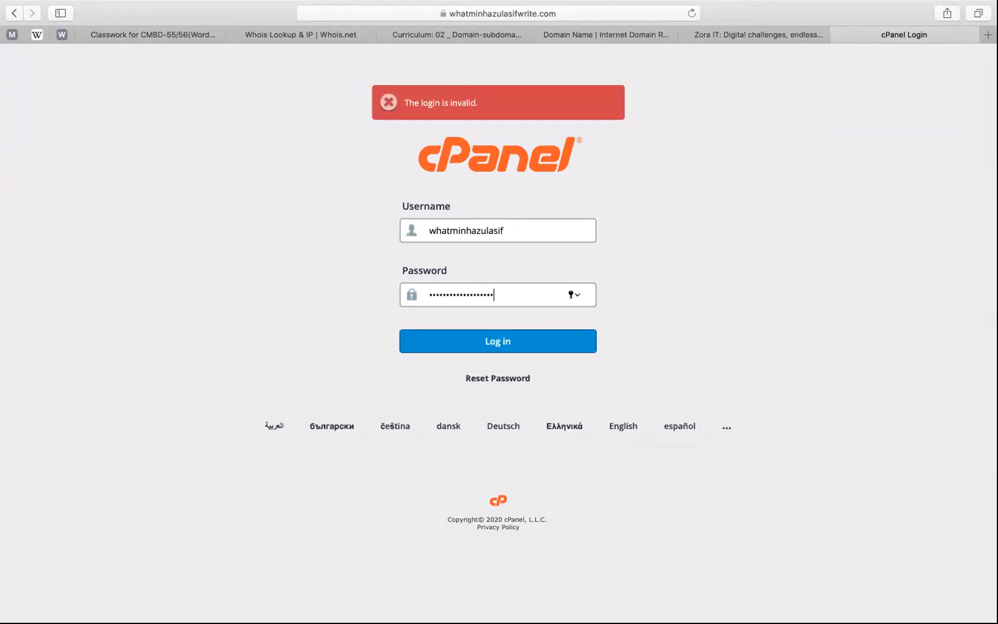
{"action": "key", "text": "super+a"}
{"action": "type", "text": "•••••••••"}
{"action": "key", "text": "super+a"}
{"action": "type", "text": "••••••"}
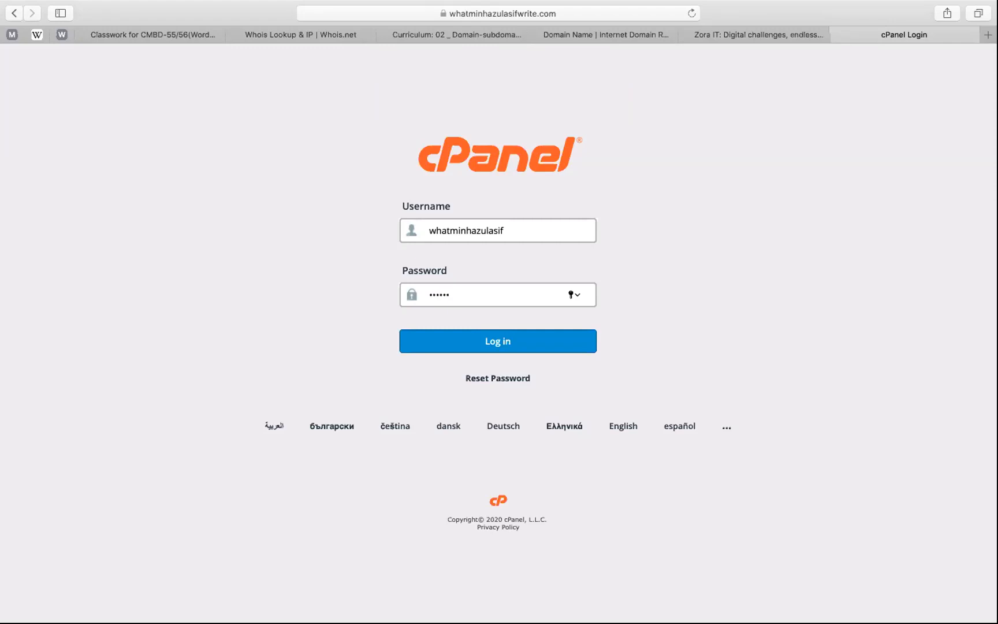
{"action": "type", "text": "•••••••••••••"}
{"action": "key", "text": "Return"}
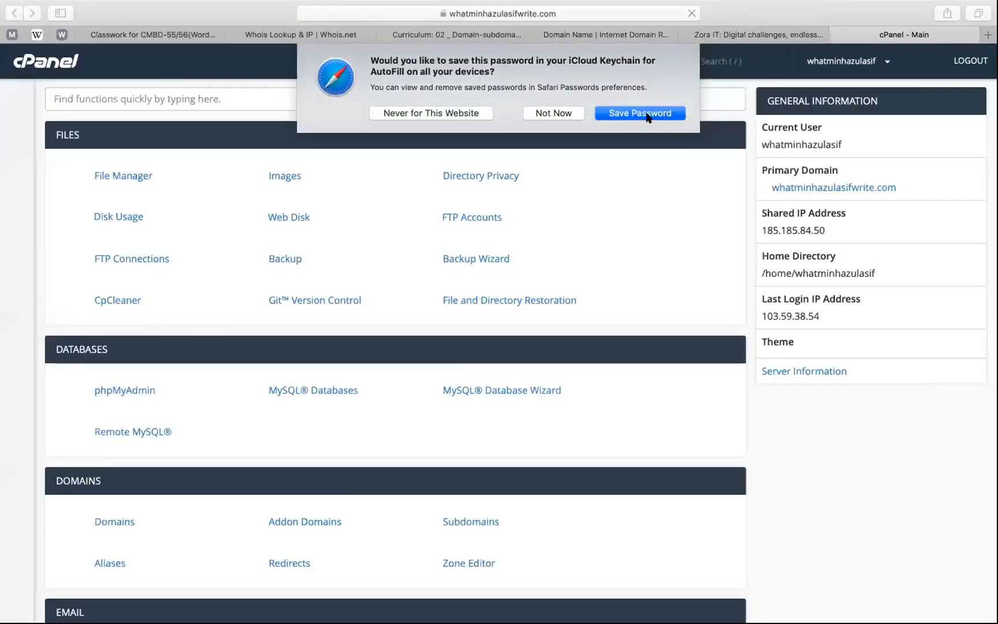
{"action": "left_click", "coordinate": [647, 113]}
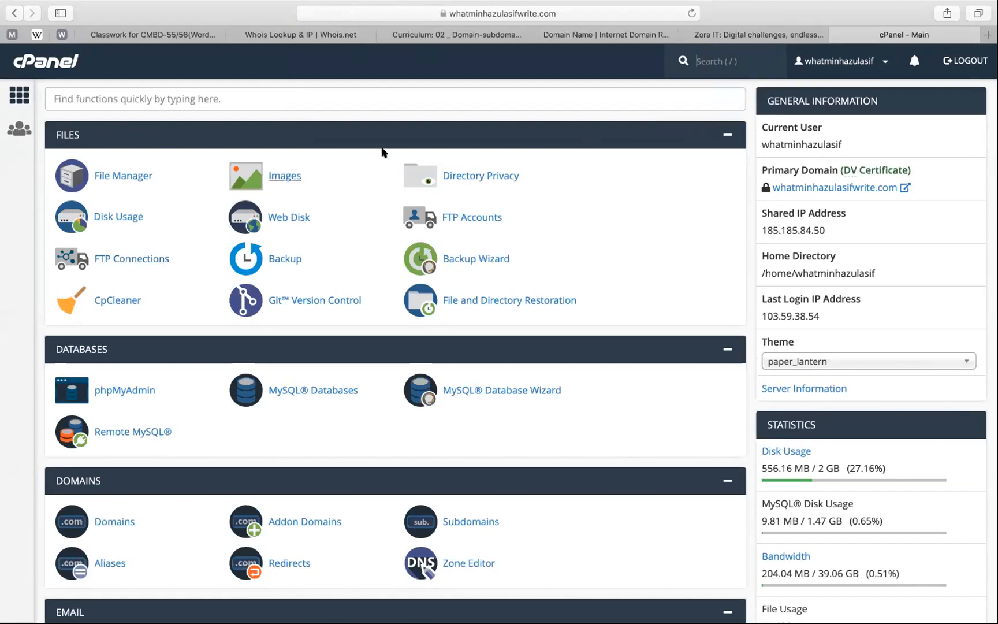
{"action": "scroll", "coordinate": [246, 247], "scroll_direction": "down", "scroll_amount": 3}
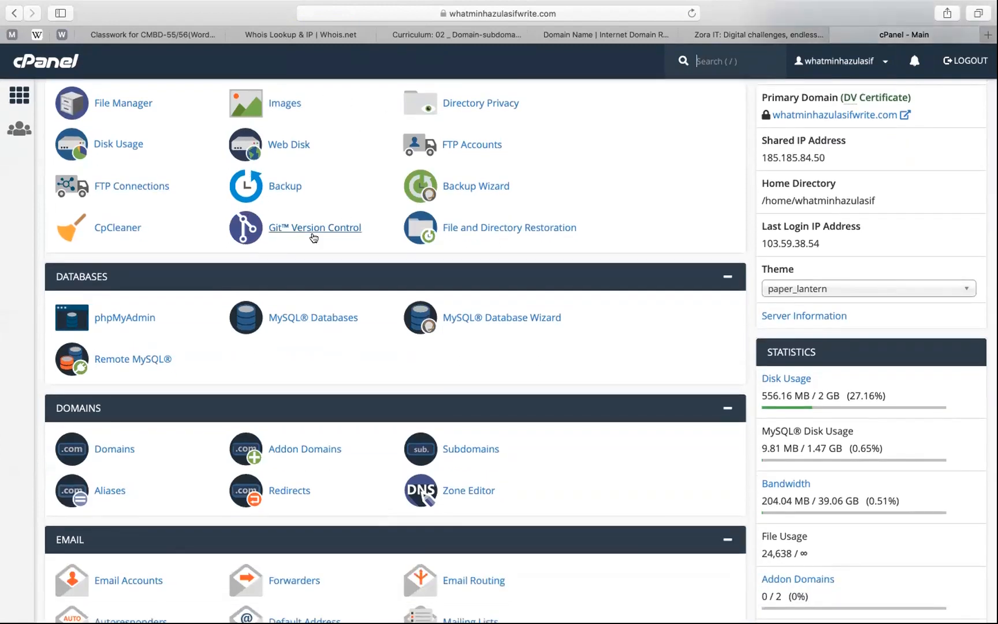
{"action": "scroll", "coordinate": [313, 237], "scroll_direction": "down", "scroll_amount": 10}
{"action": "scroll", "coordinate": [312, 237], "scroll_direction": "up", "scroll_amount": 7}
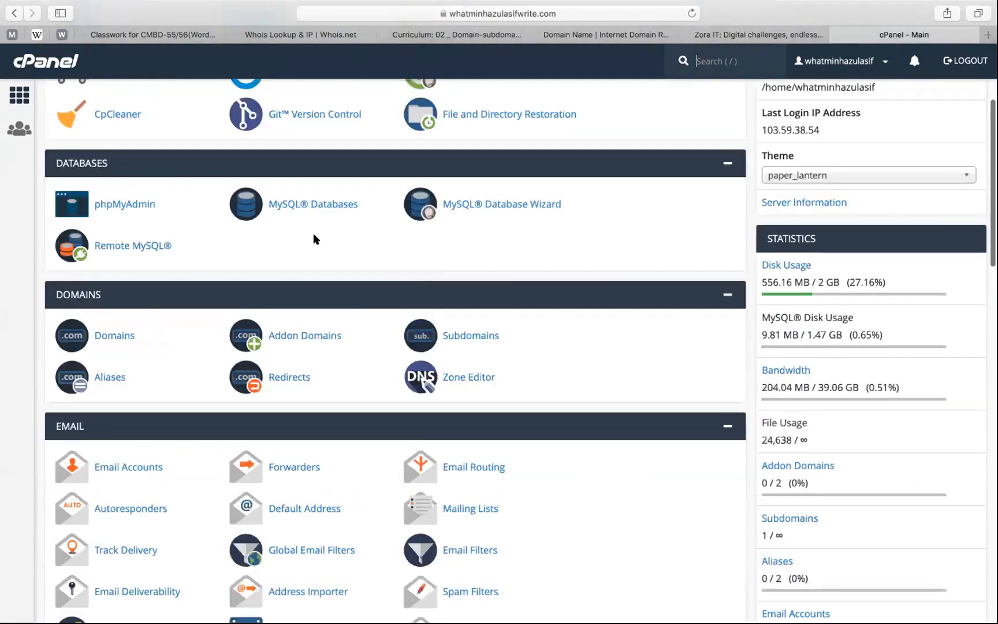
{"action": "scroll", "coordinate": [313, 234], "scroll_direction": "up", "scroll_amount": 7}
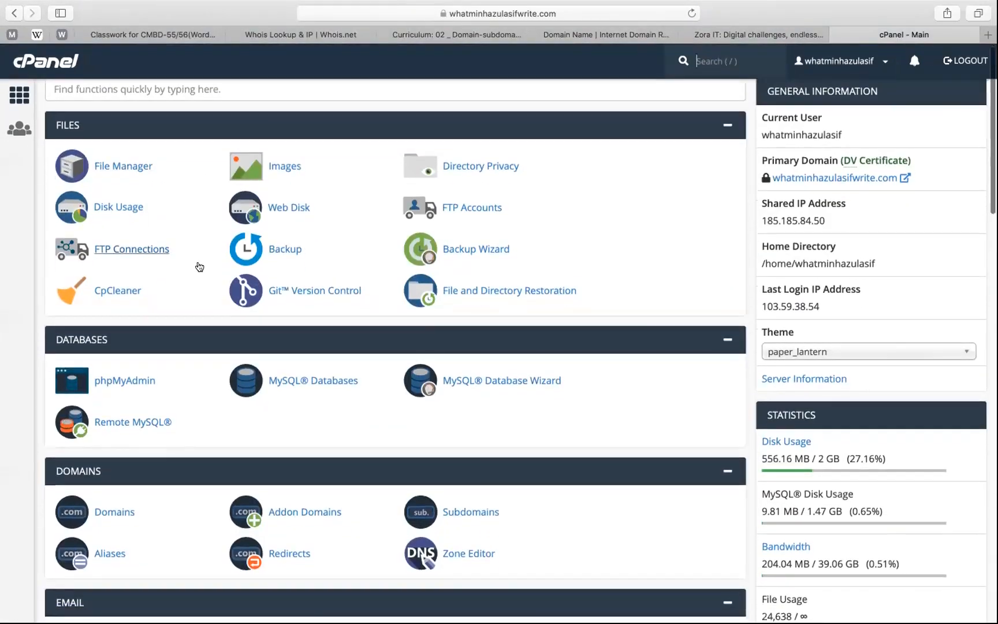
{"action": "scroll", "coordinate": [199, 266], "scroll_direction": "down", "scroll_amount": 20}
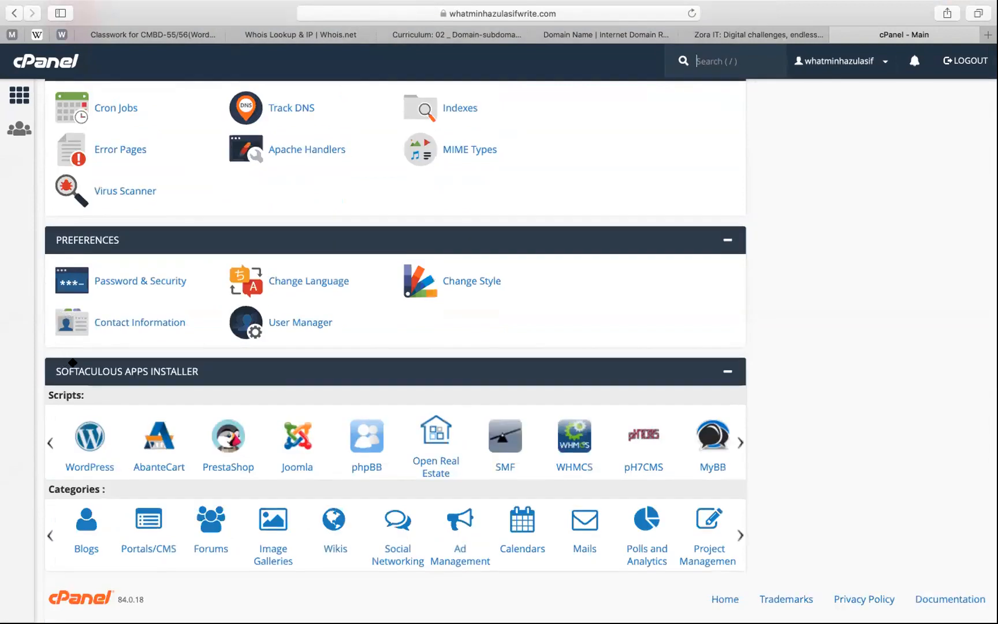
{"action": "scroll", "coordinate": [202, 300], "scroll_direction": "up", "scroll_amount": 10}
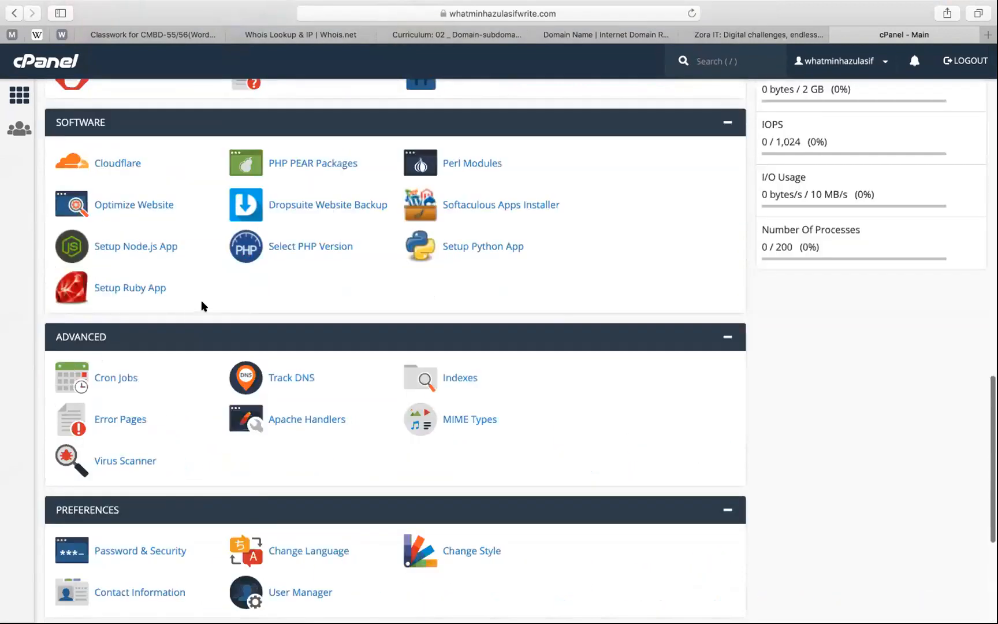
{"action": "scroll", "coordinate": [201, 306], "scroll_direction": "up", "scroll_amount": 6}
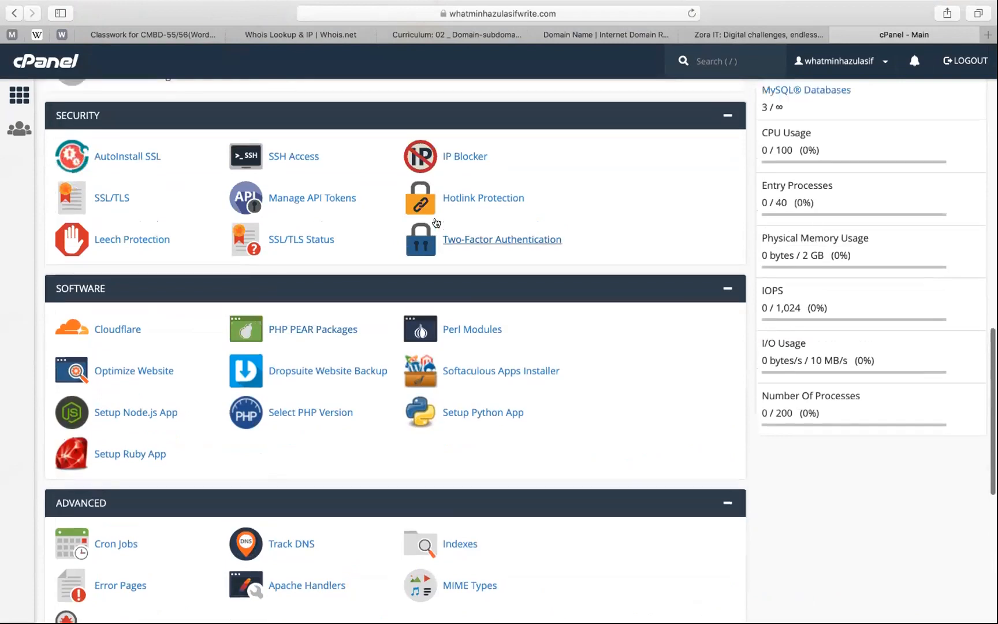
{"action": "scroll", "coordinate": [436, 222], "scroll_direction": "up", "scroll_amount": 3}
{"action": "left_click", "coordinate": [386, 183]}
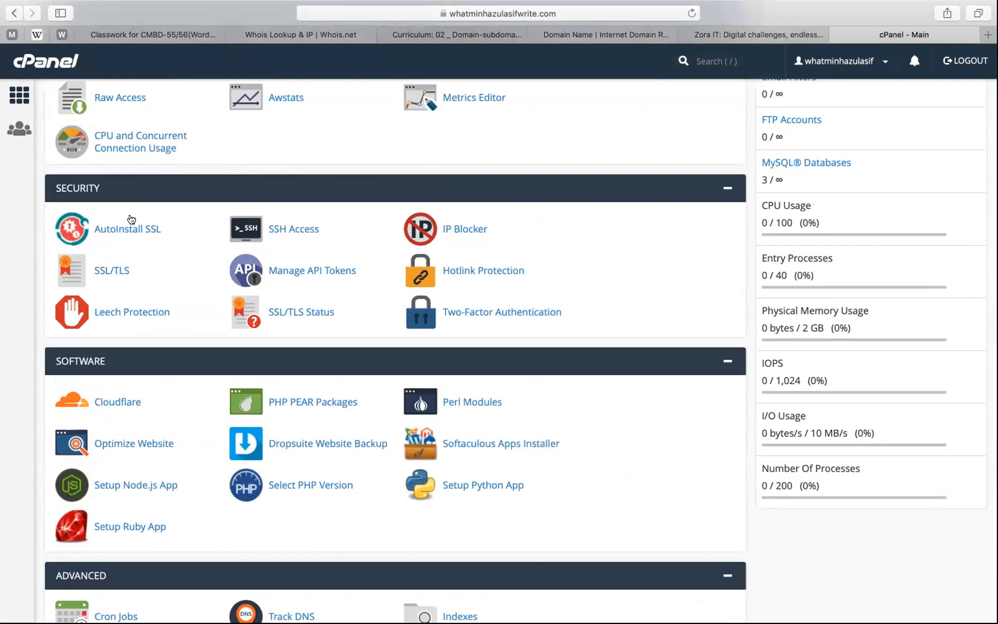
Step: Open SSL/TLS Private Keys and review the three 2048-bit keys and the key size options
{"action": "left_click", "coordinate": [104, 269]}
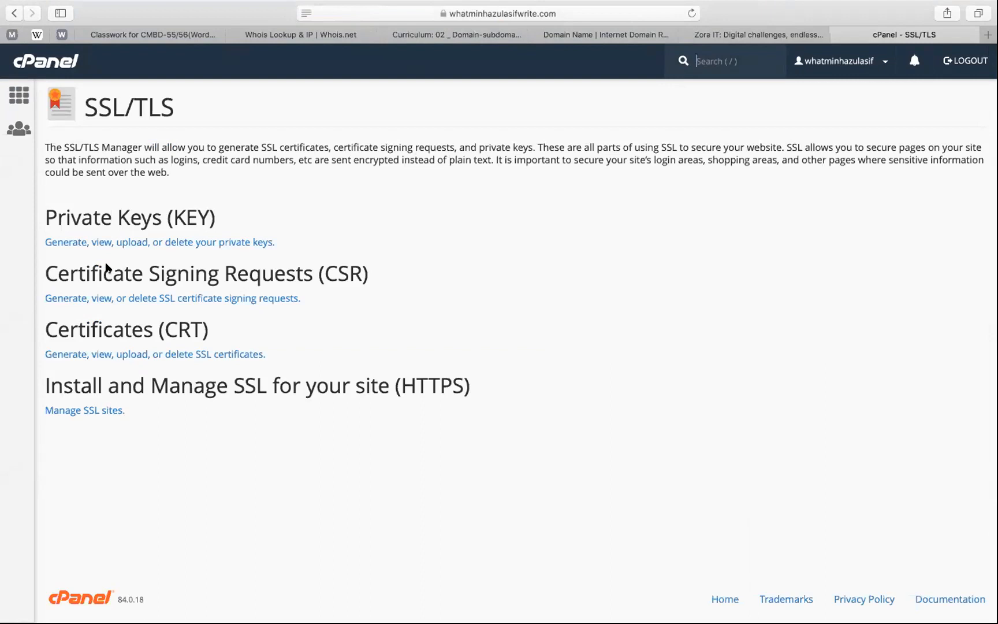
{"action": "left_click", "coordinate": [131, 243]}
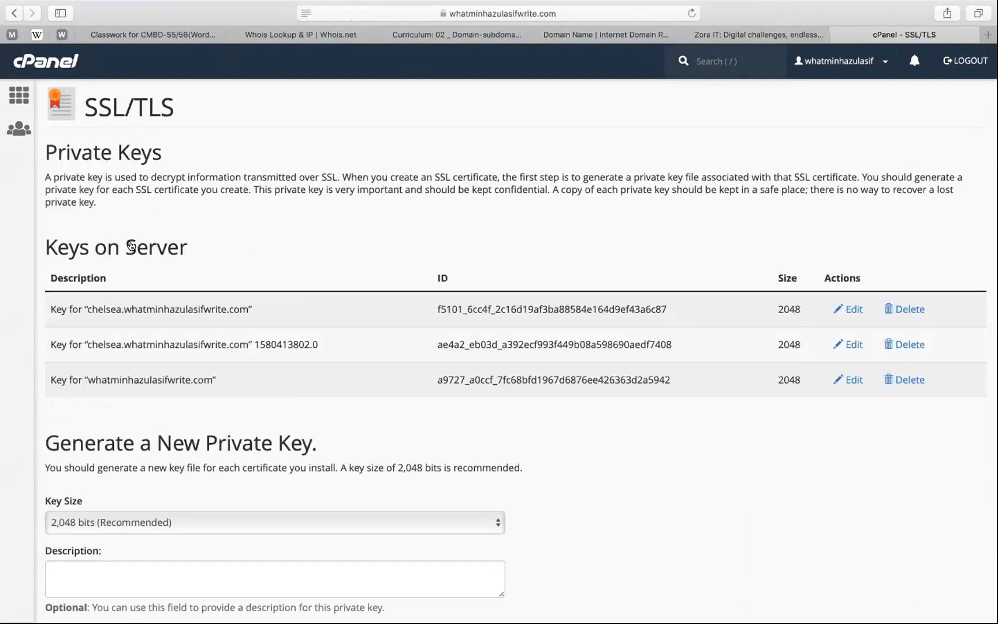
{"action": "scroll", "coordinate": [3, 283], "scroll_direction": "down", "scroll_amount": 6}
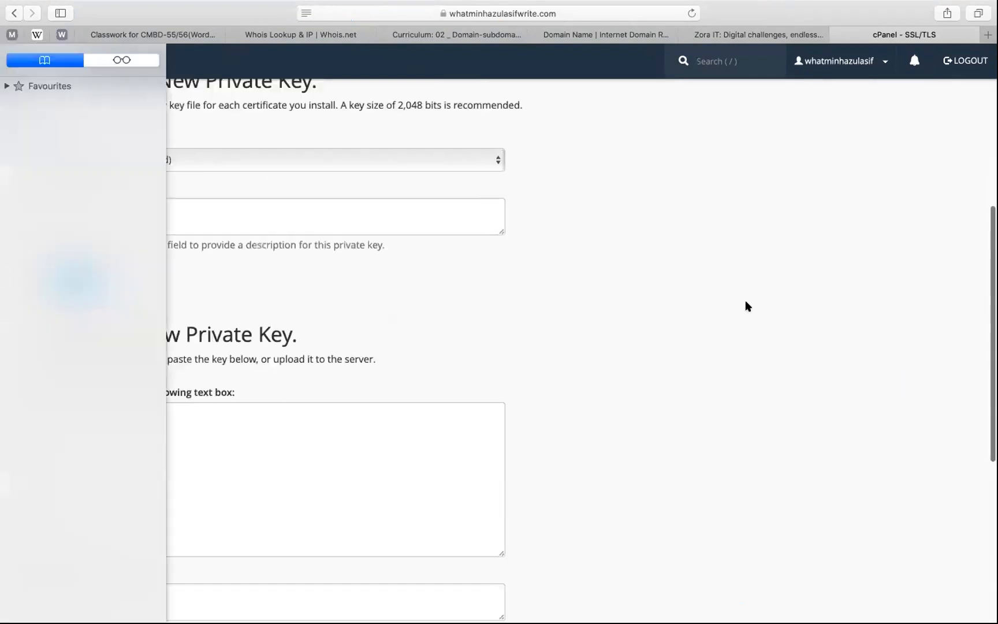
{"action": "left_click", "coordinate": [430, 162]}
{"action": "left_click", "coordinate": [430, 160]}
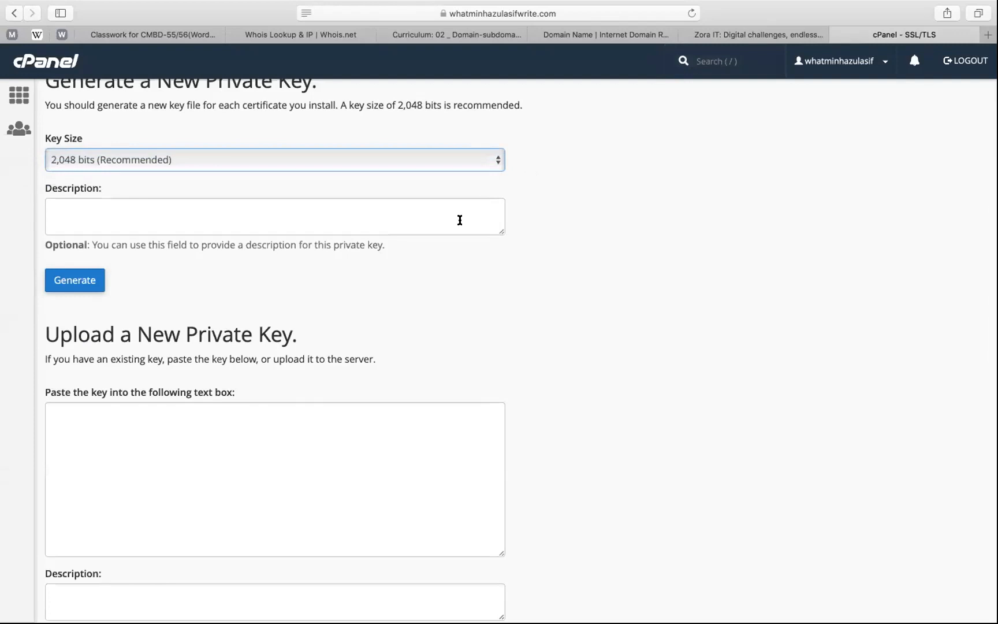
{"action": "scroll", "coordinate": [460, 220], "scroll_direction": "up", "scroll_amount": 2}
{"action": "scroll", "coordinate": [460, 220], "scroll_direction": "up", "scroll_amount": 3}
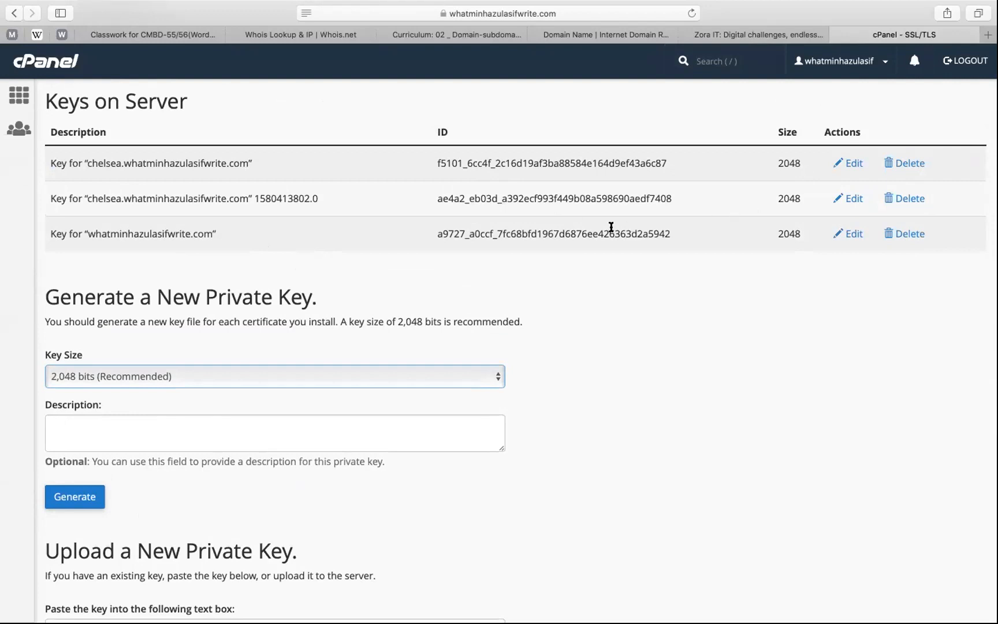
{"action": "scroll", "coordinate": [612, 226], "scroll_direction": "down", "scroll_amount": 9}
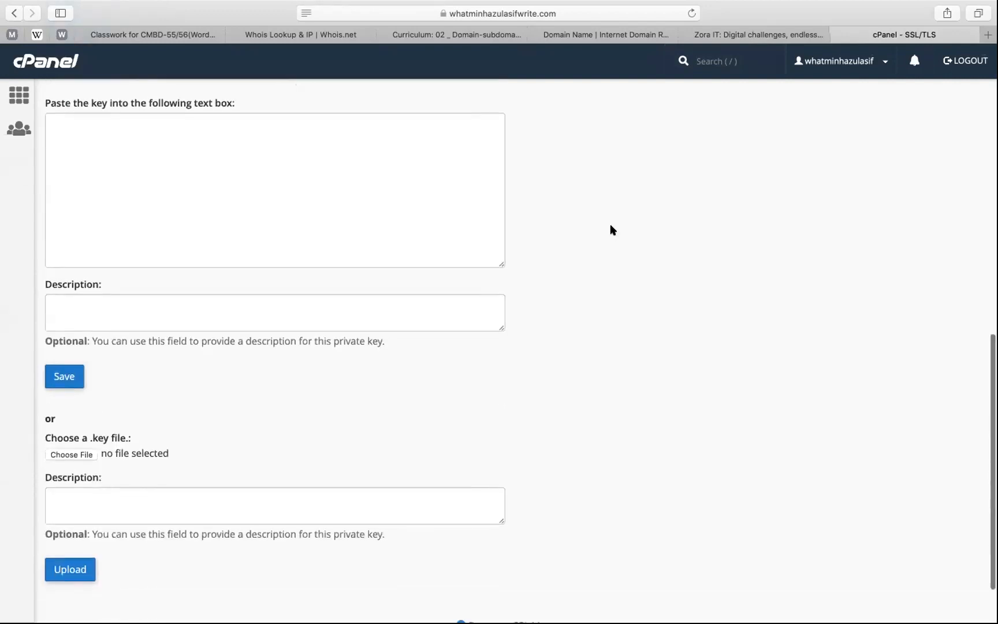
{"action": "scroll", "coordinate": [612, 230], "scroll_direction": "down", "scroll_amount": 1}
{"action": "scroll", "coordinate": [612, 230], "scroll_direction": "up", "scroll_amount": 5}
{"action": "scroll", "coordinate": [612, 230], "scroll_direction": "up", "scroll_amount": 8}
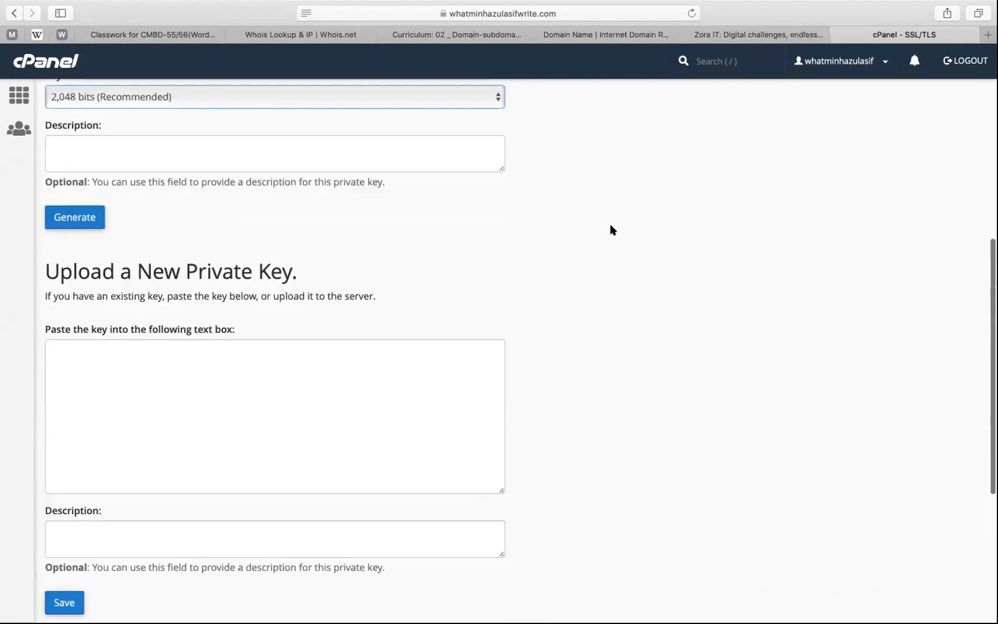
{"action": "scroll", "coordinate": [612, 230], "scroll_direction": "down", "scroll_amount": 4}
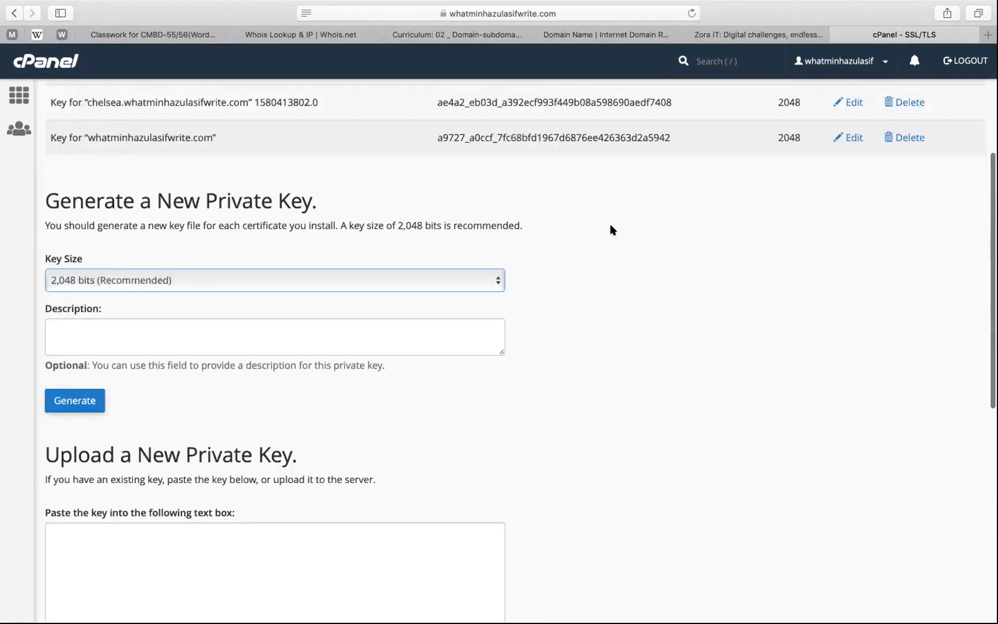
{"action": "scroll", "coordinate": [612, 230], "scroll_direction": "up", "scroll_amount": 1}
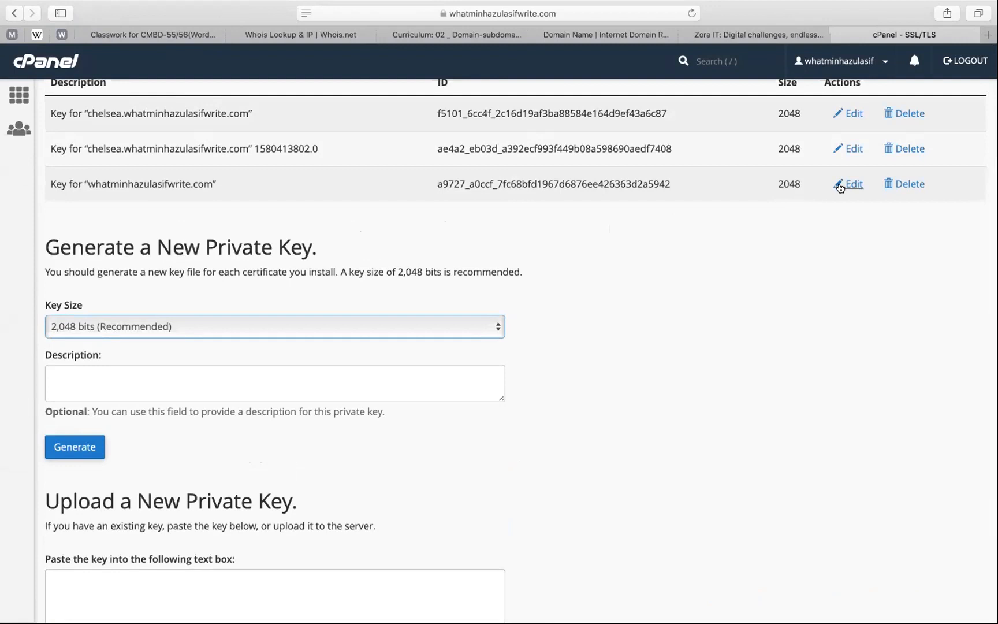
Step: Delete the timestamped chelsea subdomain private key together with its certificate
{"action": "left_click", "coordinate": [907, 150]}
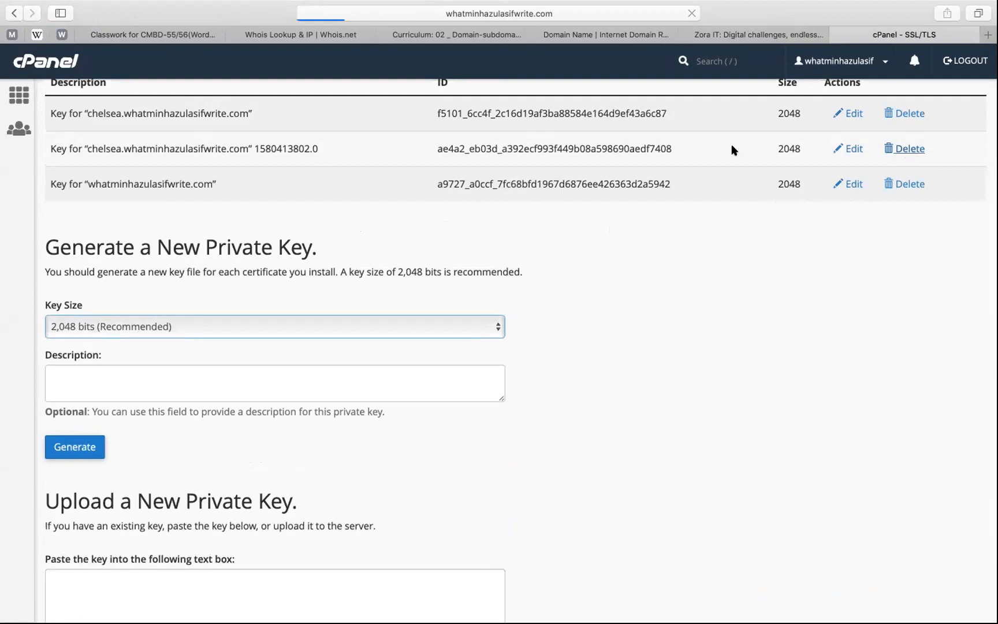
{"action": "left_click", "coordinate": [63, 255]}
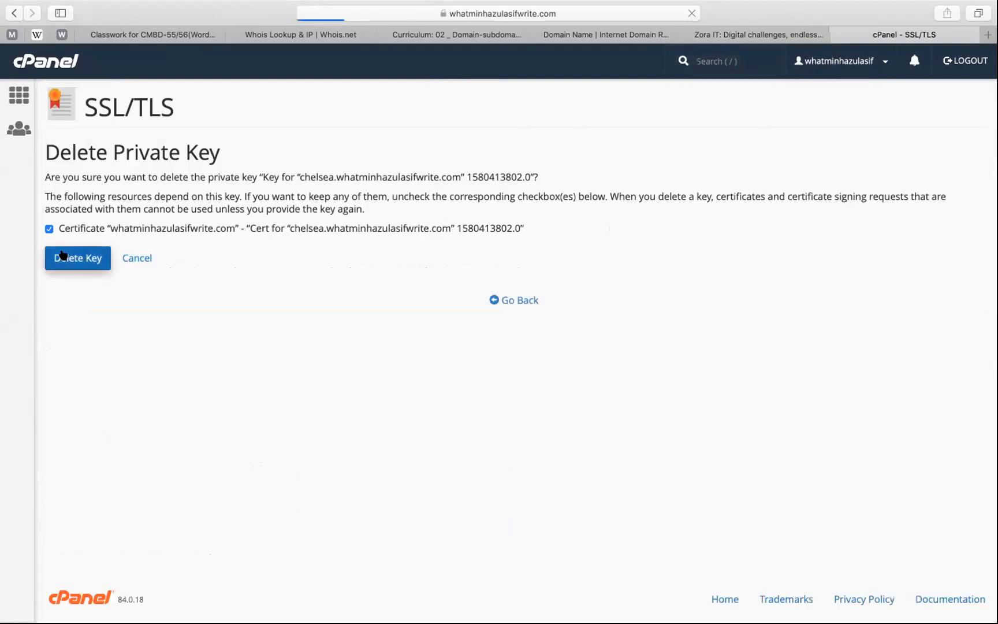
{"action": "left_click", "coordinate": [520, 270]}
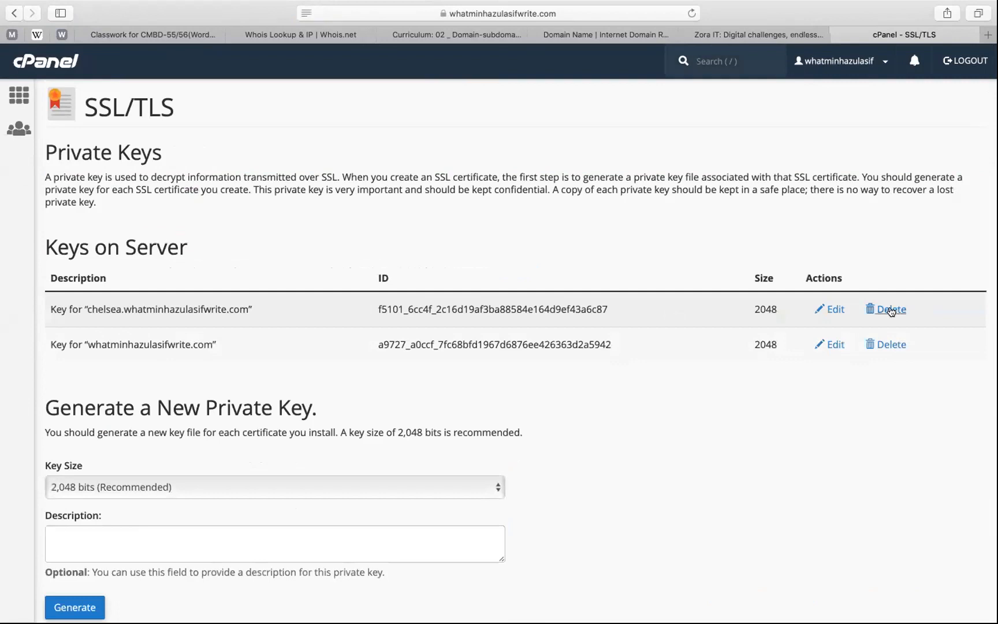
Step: Glance at the key size list, reload the private keys list, and return to the cPanel home page
{"action": "scroll", "coordinate": [327, 396], "scroll_direction": "down", "scroll_amount": 2}
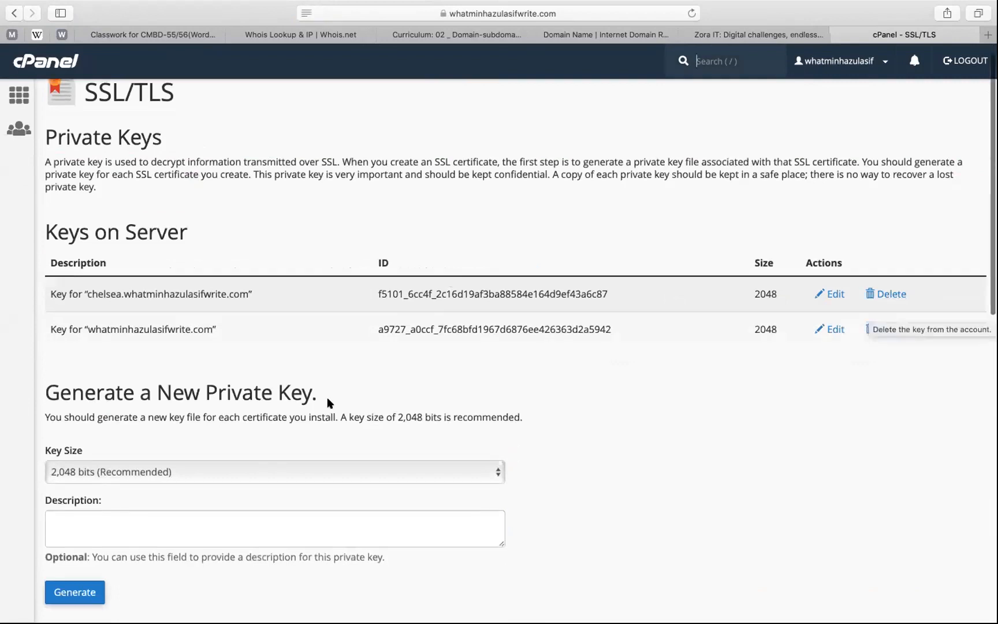
{"action": "left_click", "coordinate": [209, 438]}
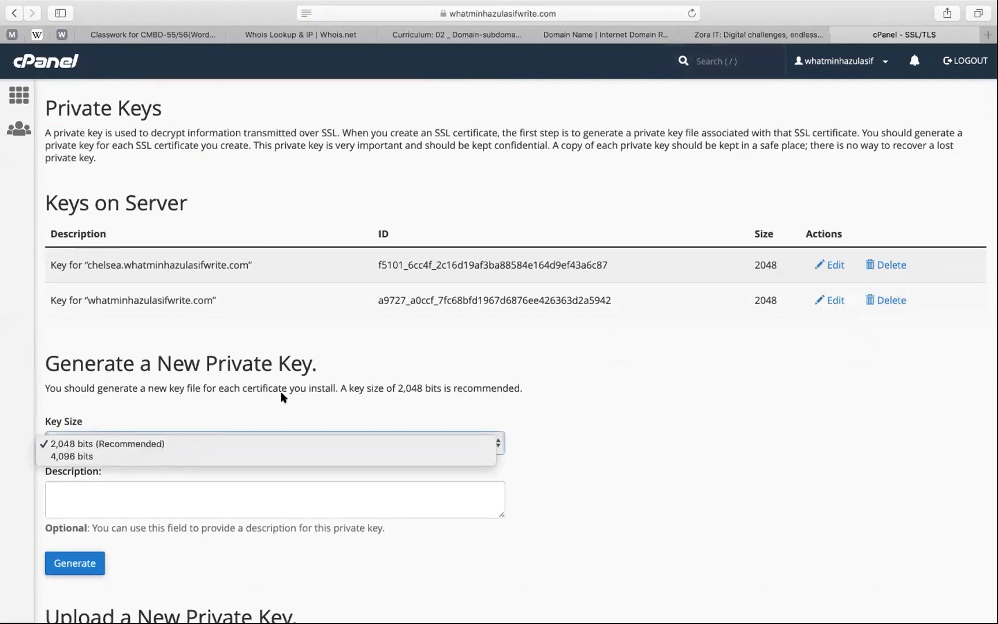
{"action": "left_click", "coordinate": [14, 15]}
{"action": "left_click", "coordinate": [15, 14]}
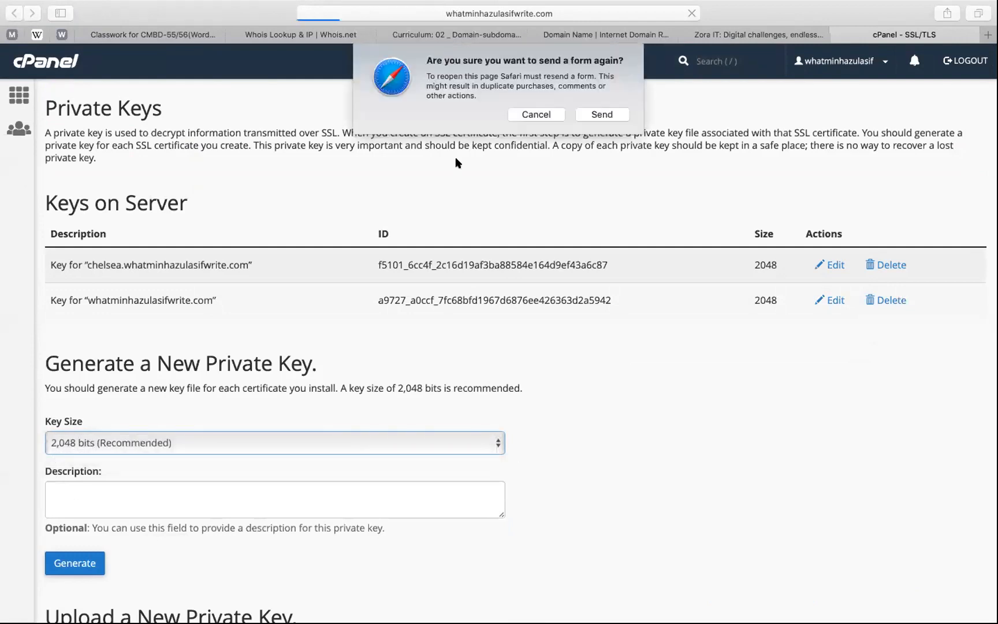
{"action": "left_click", "coordinate": [601, 114]}
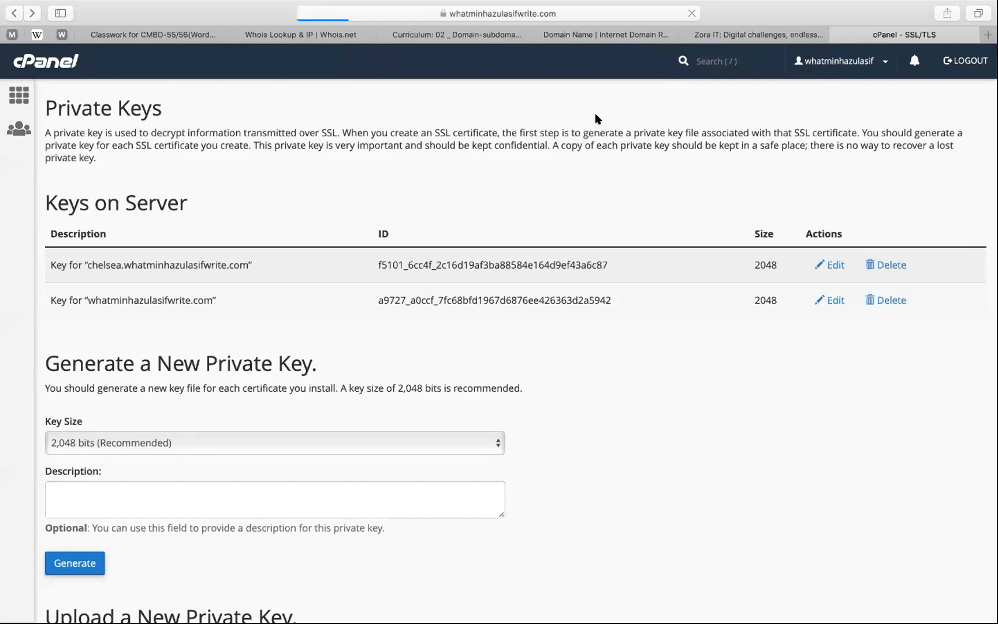
{"action": "left_click", "coordinate": [506, 275]}
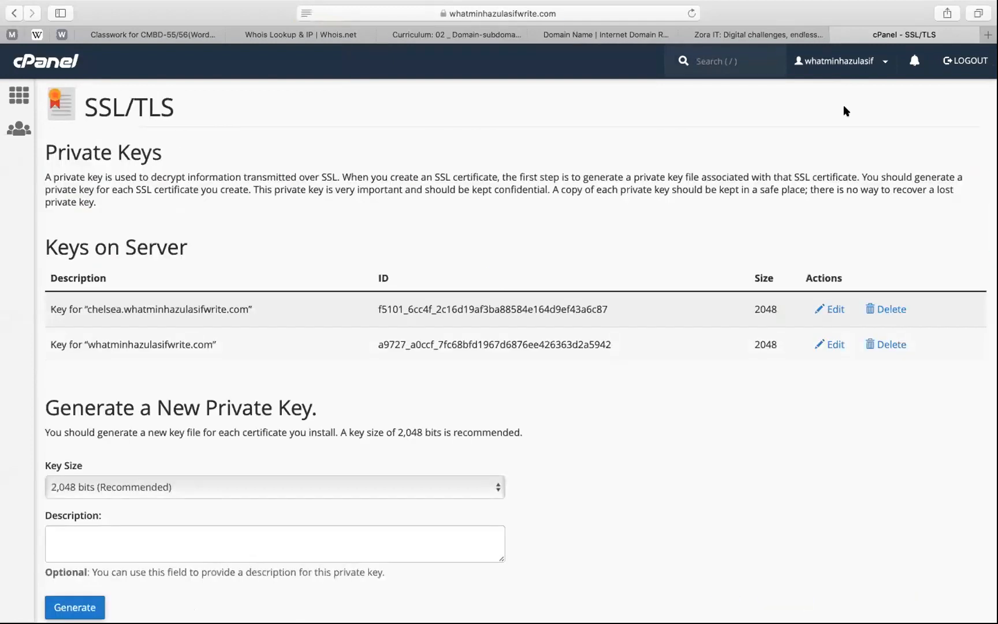
{"action": "left_click", "coordinate": [11, 91]}
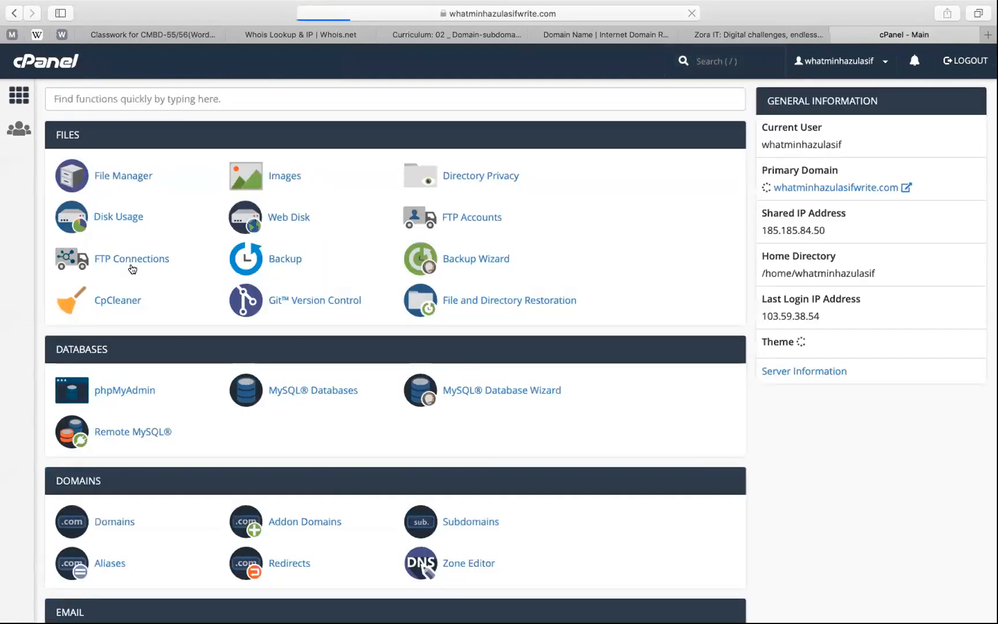
Step: Go from SSL/TLS to Manage SSL Sites and reach the Install an SSL Website form
{"action": "scroll", "coordinate": [54, 275], "scroll_direction": "down", "scroll_amount": 5}
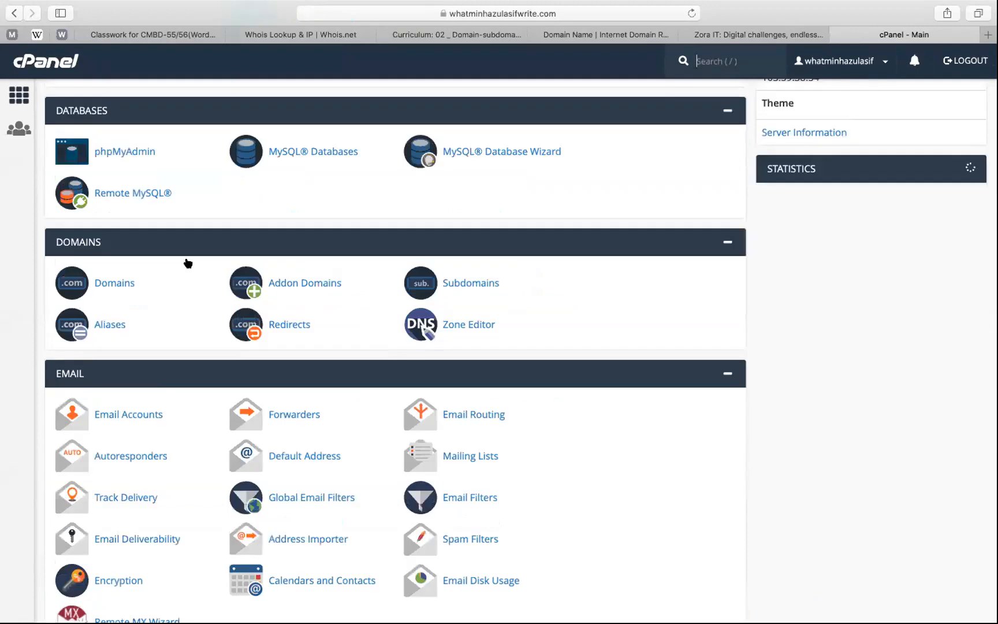
{"action": "scroll", "coordinate": [188, 262], "scroll_direction": "up", "scroll_amount": 4}
{"action": "scroll", "coordinate": [697, 107], "scroll_direction": "down", "scroll_amount": 13}
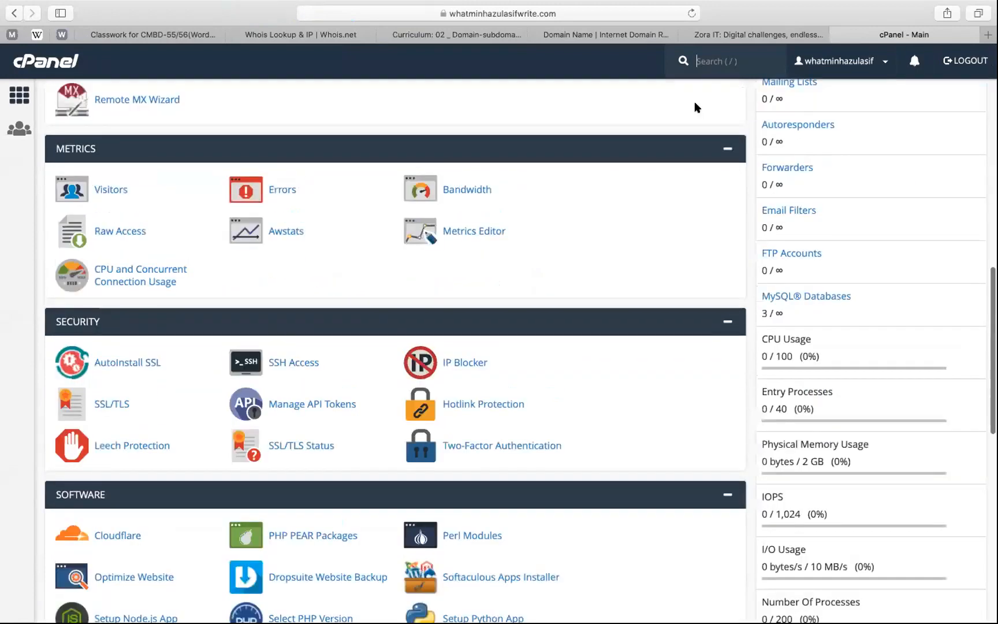
{"action": "scroll", "coordinate": [87, 303], "scroll_direction": "down", "scroll_amount": 2}
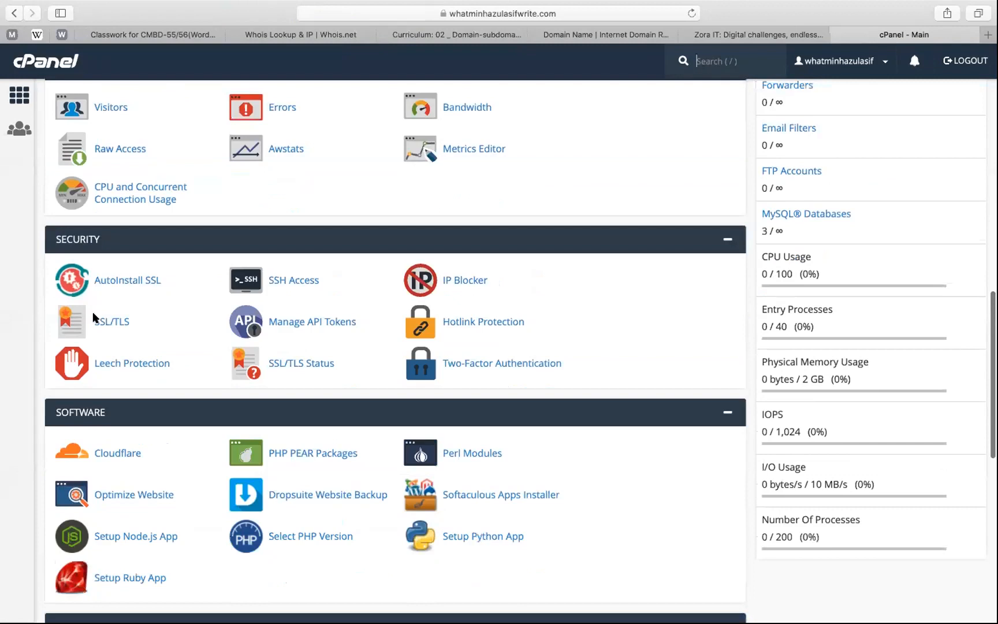
{"action": "left_click", "coordinate": [95, 318]}
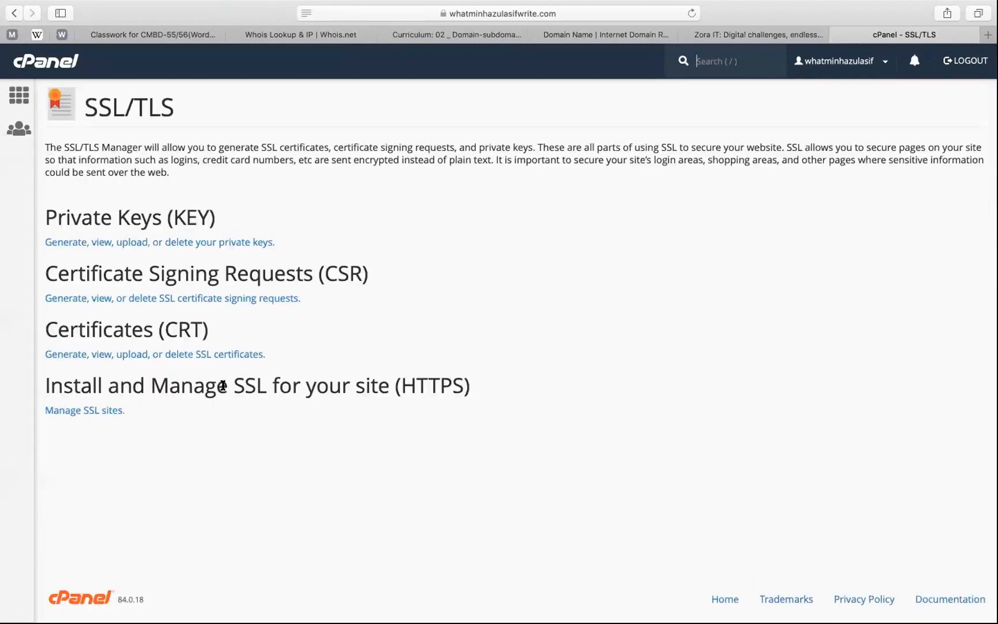
{"action": "triple_click", "coordinate": [265, 381]}
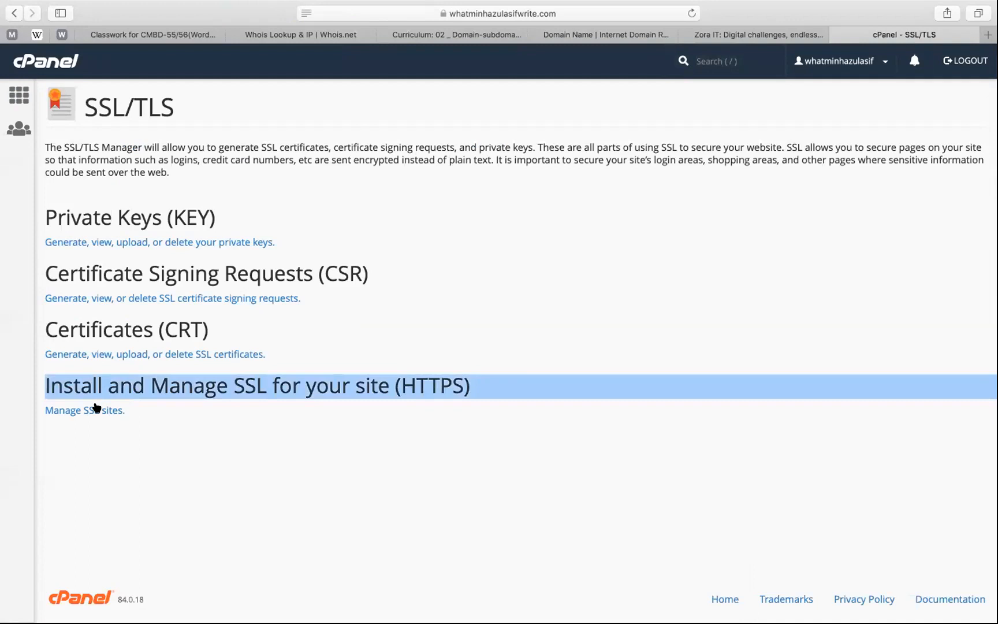
{"action": "left_click", "coordinate": [96, 408]}
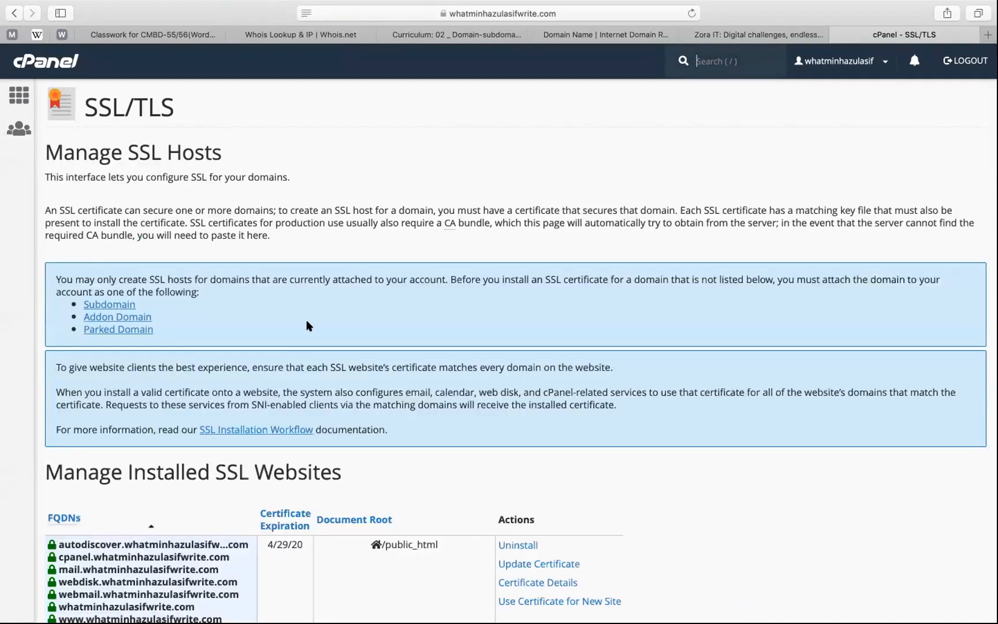
{"action": "scroll", "coordinate": [307, 325], "scroll_direction": "down", "scroll_amount": 5}
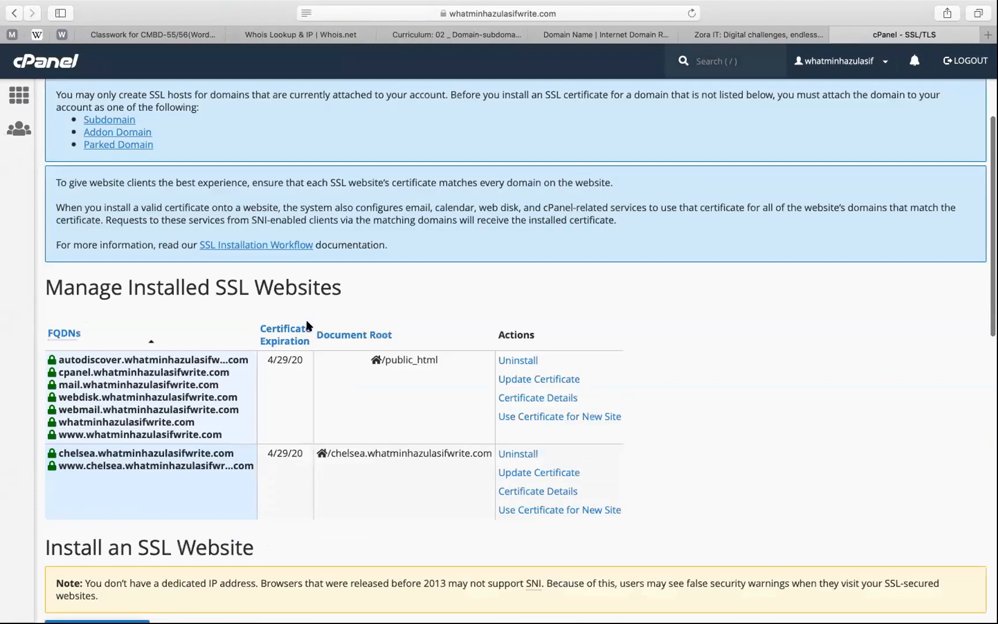
{"action": "scroll", "coordinate": [307, 325], "scroll_direction": "down", "scroll_amount": 7}
{"action": "scroll", "coordinate": [263, 327], "scroll_direction": "down", "scroll_amount": 3}
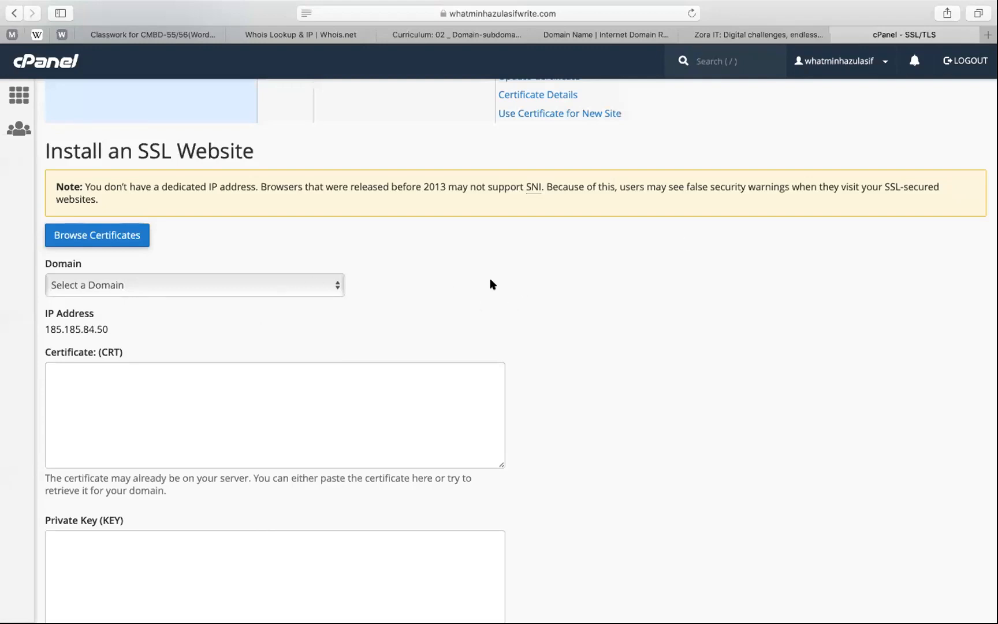
Step: Select the main domain and autofill its certificate and private key
{"action": "left_click", "coordinate": [305, 283]}
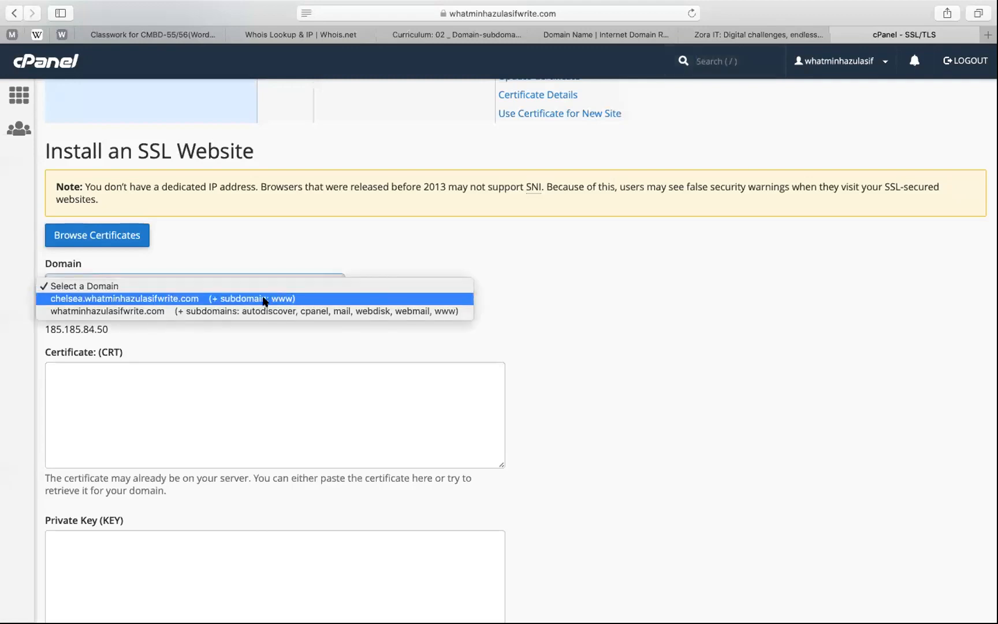
{"action": "left_click", "coordinate": [244, 312]}
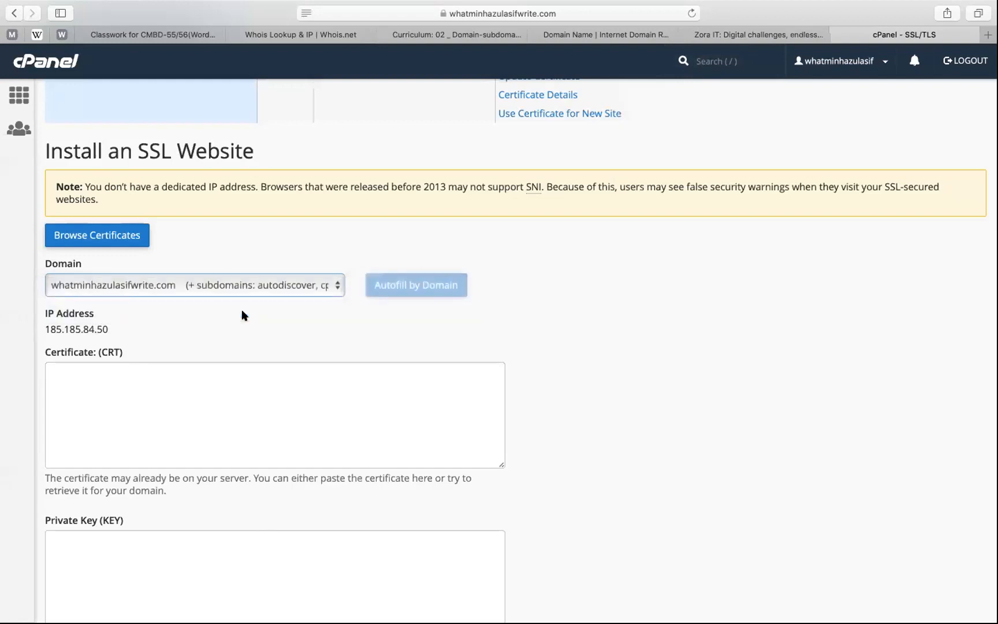
{"action": "left_click", "coordinate": [365, 283]}
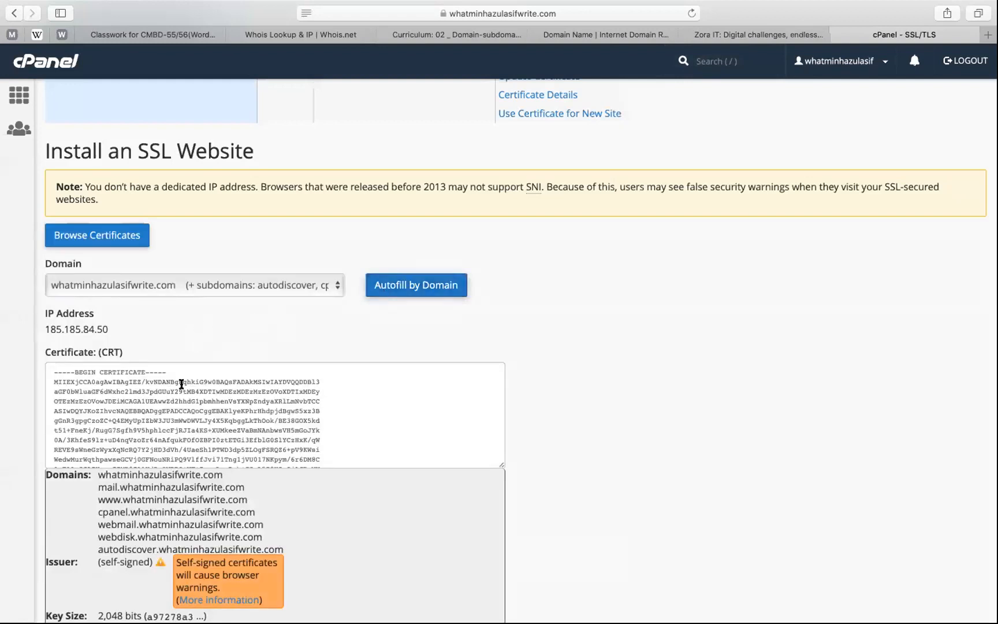
Step: Install the autofilled SSL certificate on the main domain
{"action": "scroll", "coordinate": [101, 385], "scroll_direction": "down", "scroll_amount": 5}
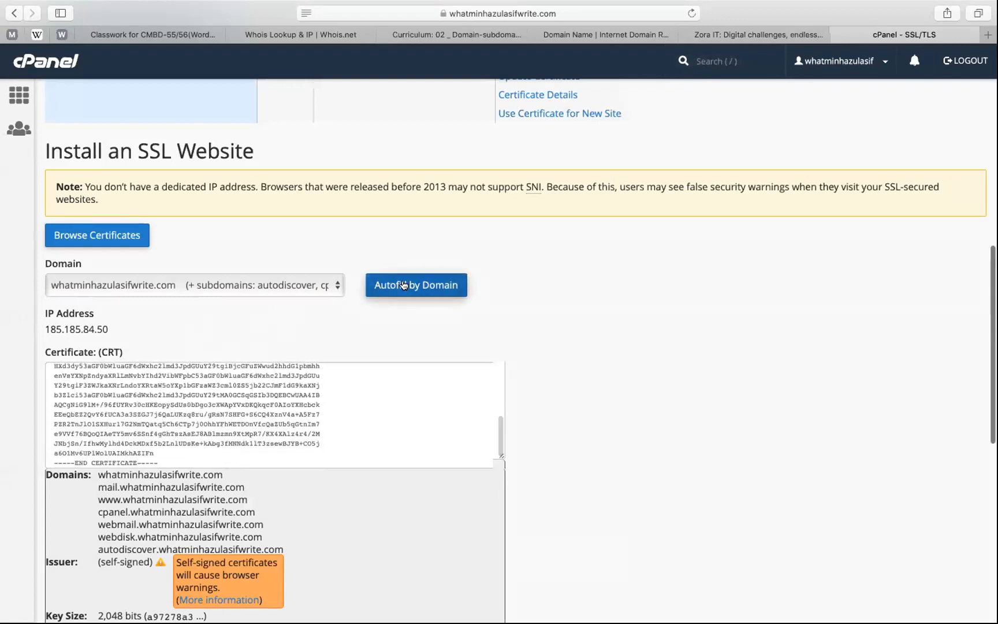
{"action": "scroll", "coordinate": [403, 283], "scroll_direction": "down", "scroll_amount": 5}
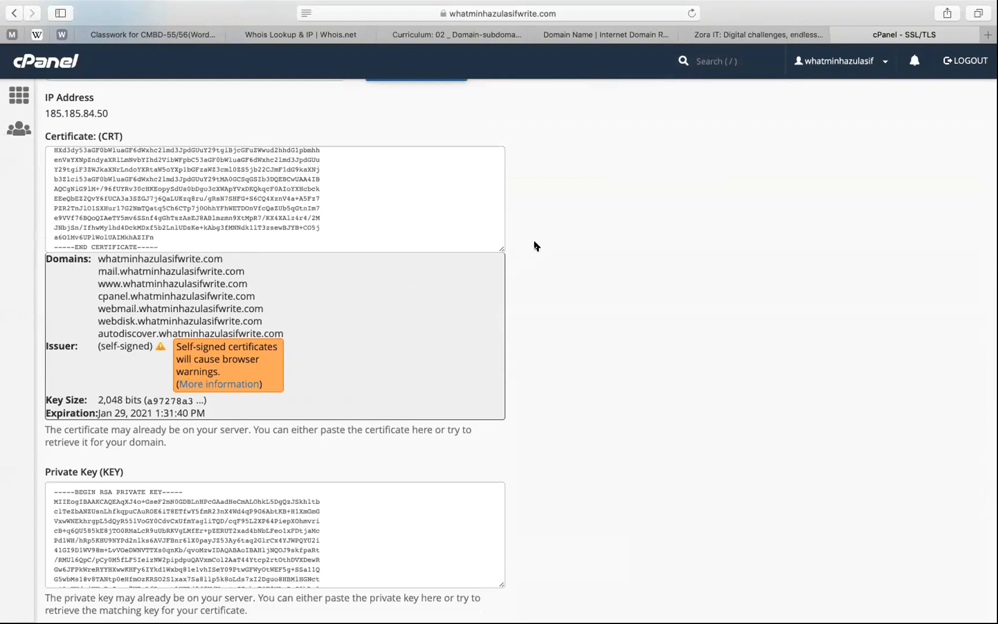
{"action": "scroll", "coordinate": [534, 246], "scroll_direction": "down", "scroll_amount": 5}
{"action": "scroll", "coordinate": [535, 246], "scroll_direction": "up", "scroll_amount": 3}
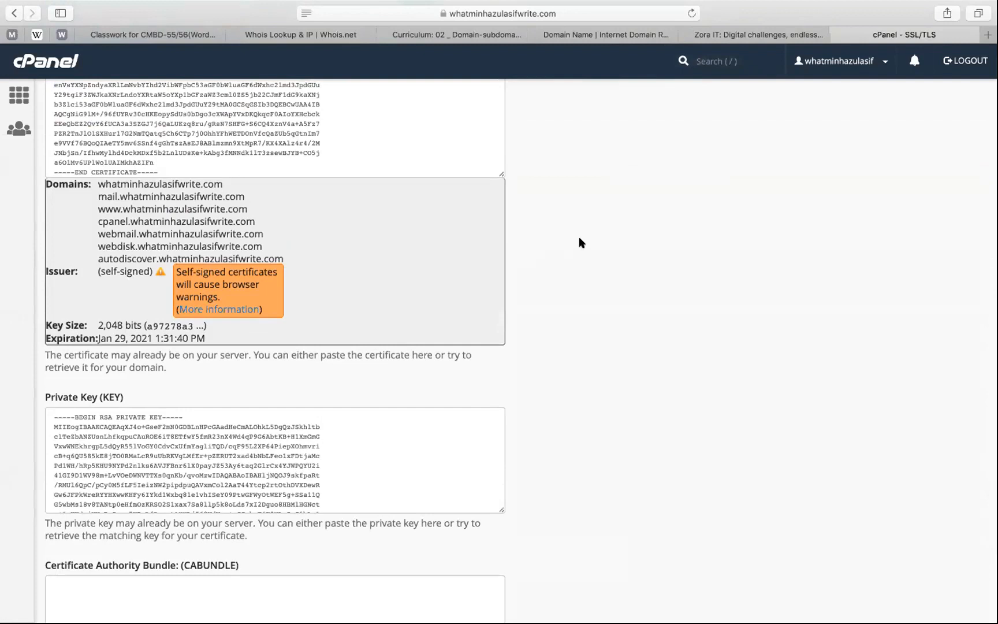
{"action": "scroll", "coordinate": [580, 242], "scroll_direction": "down", "scroll_amount": 4}
{"action": "scroll", "coordinate": [580, 241], "scroll_direction": "up", "scroll_amount": 8}
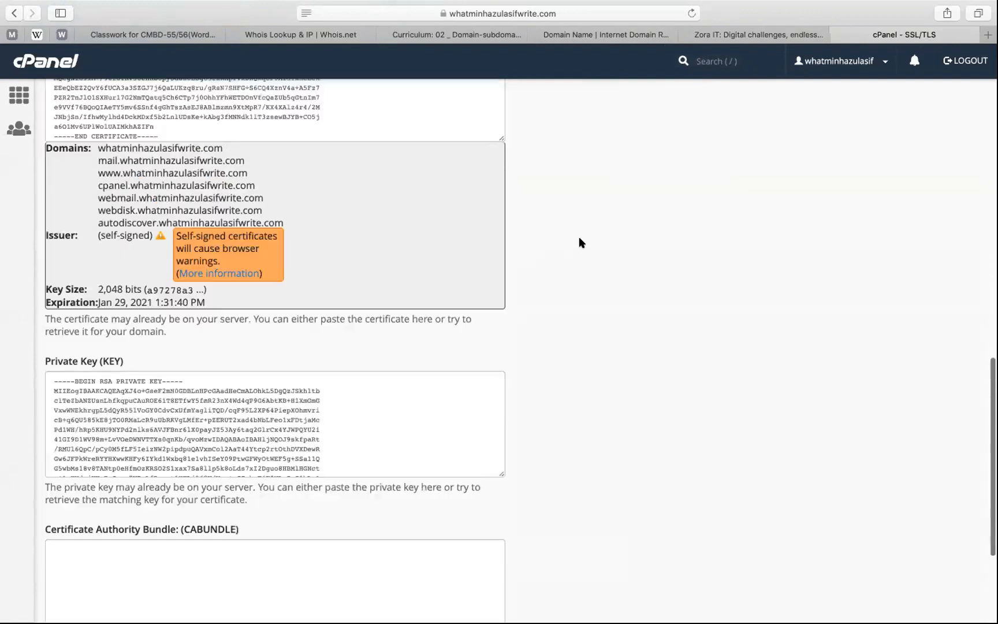
{"action": "scroll", "coordinate": [579, 241], "scroll_direction": "down", "scroll_amount": 6}
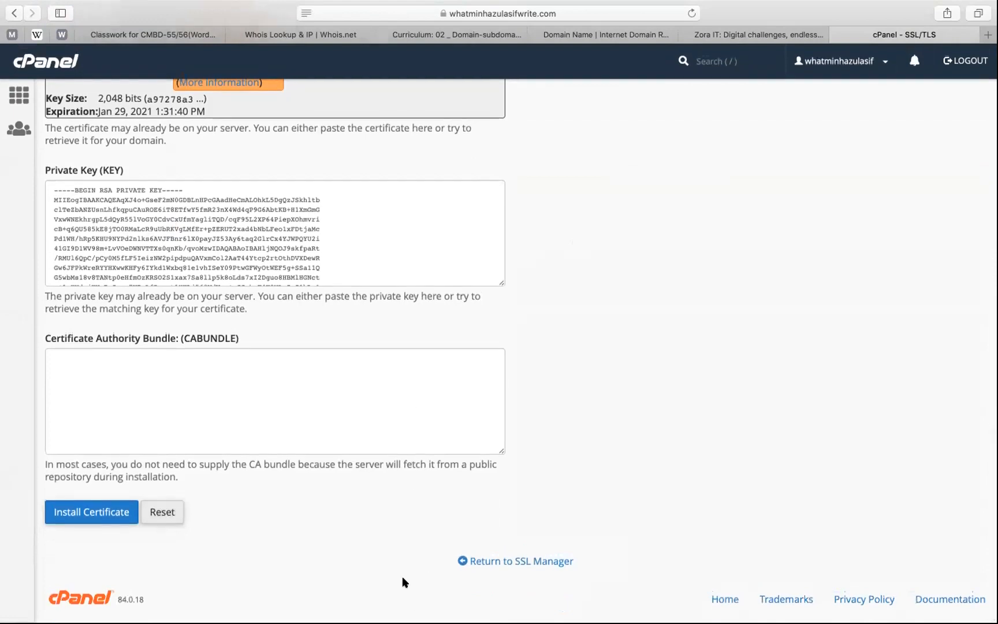
{"action": "left_click", "coordinate": [132, 515]}
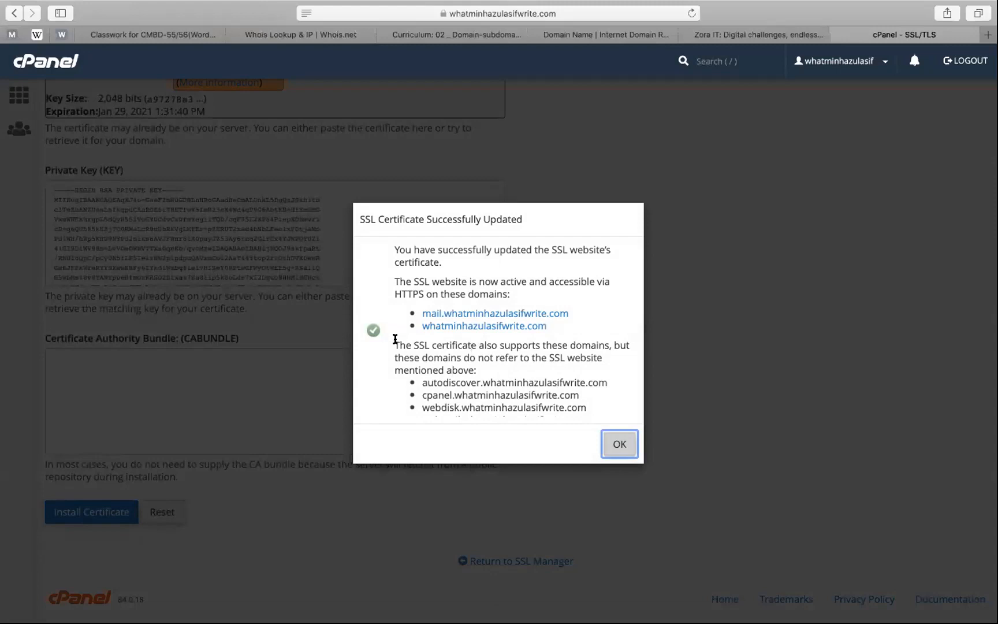
Step: Dismiss the success message and confirm the site's encryption via Safari's lock icon
{"action": "left_click", "coordinate": [612, 446]}
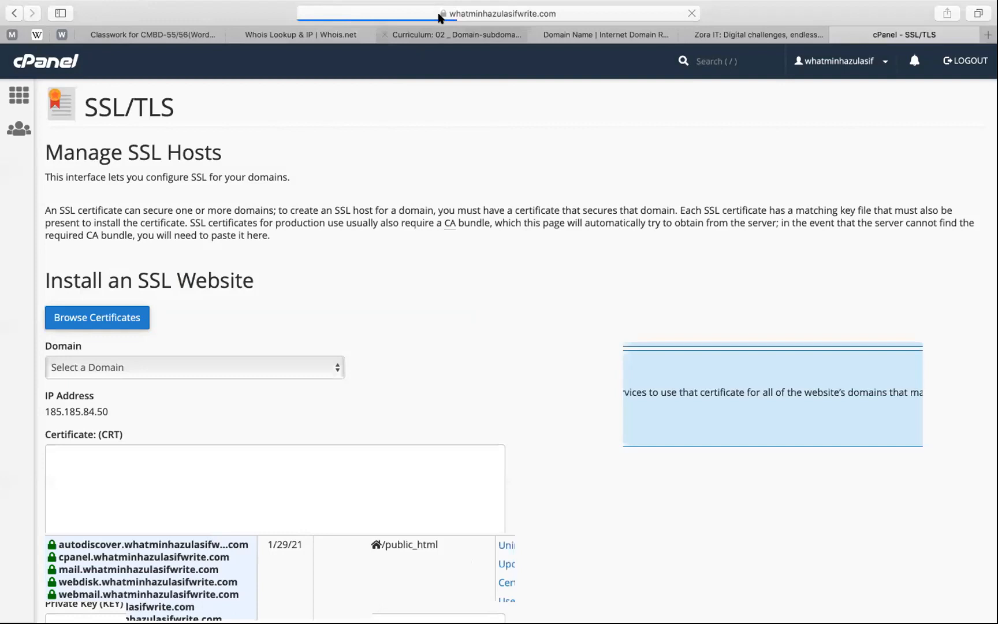
{"action": "left_click", "coordinate": [442, 13]}
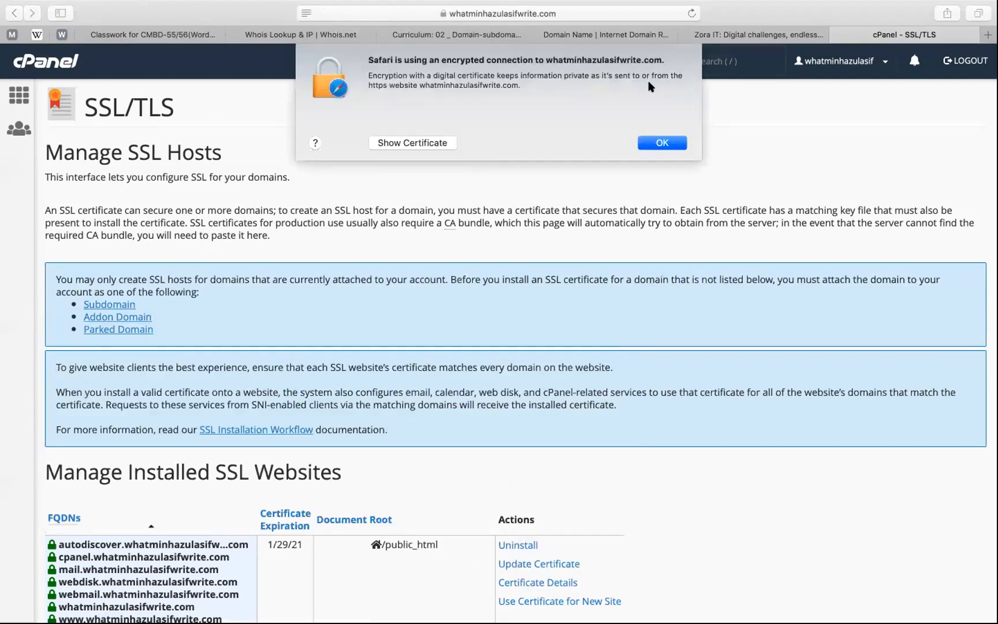
{"action": "left_click", "coordinate": [663, 142]}
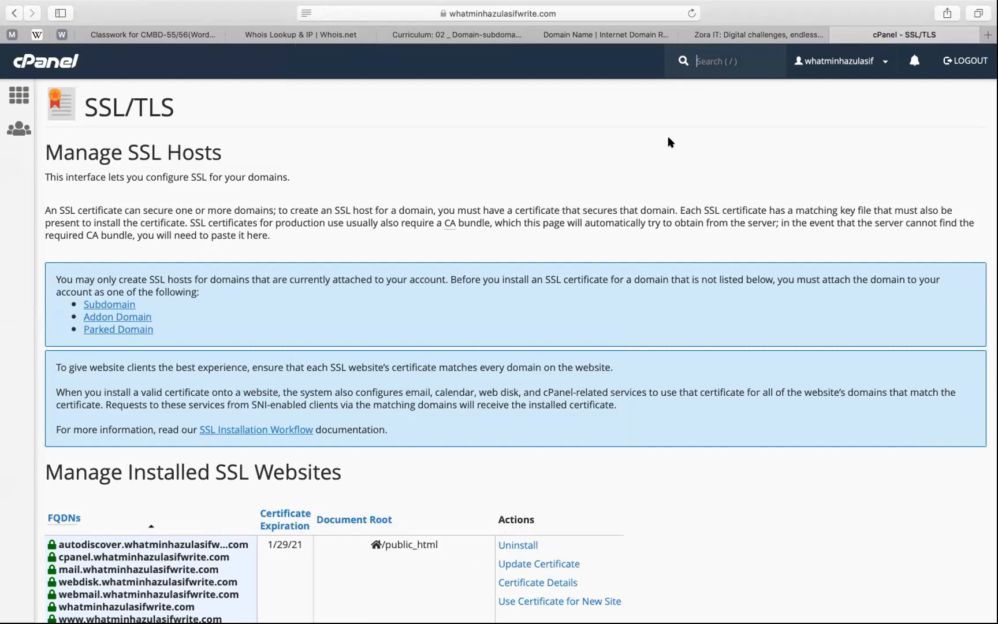
Step: Return to the SSL/TLS overview page
{"action": "scroll", "coordinate": [435, 145], "scroll_direction": "down", "scroll_amount": 10}
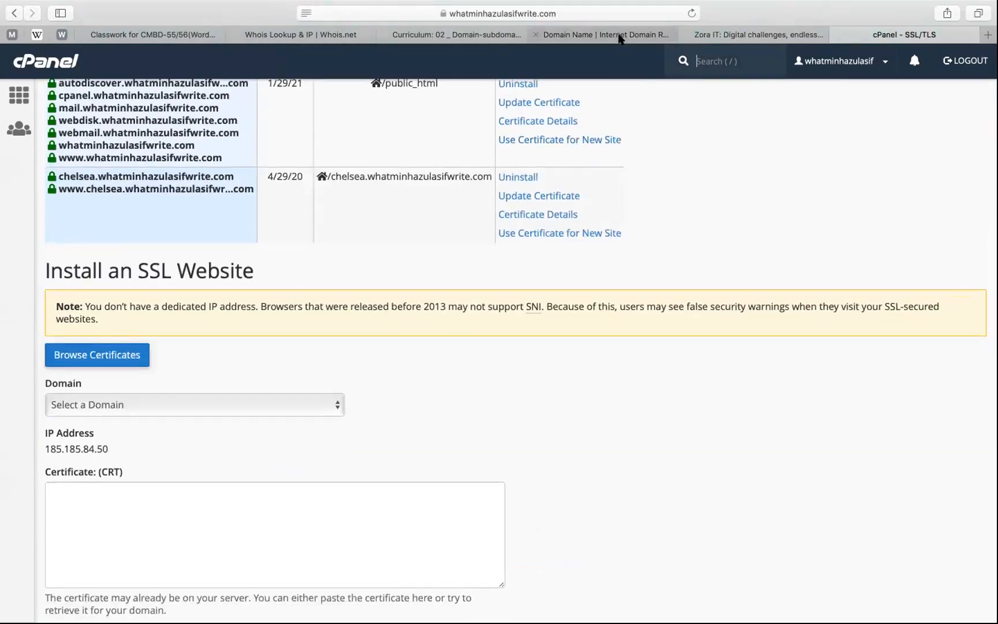
{"action": "mouse_move", "coordinate": [19, 5]}
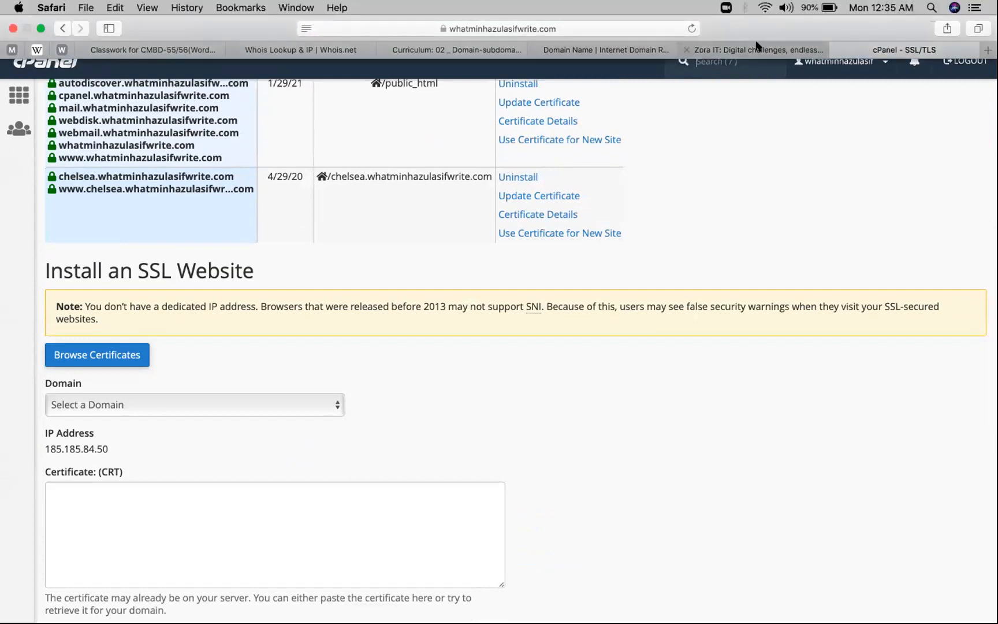
{"action": "left_click", "coordinate": [61, 30]}
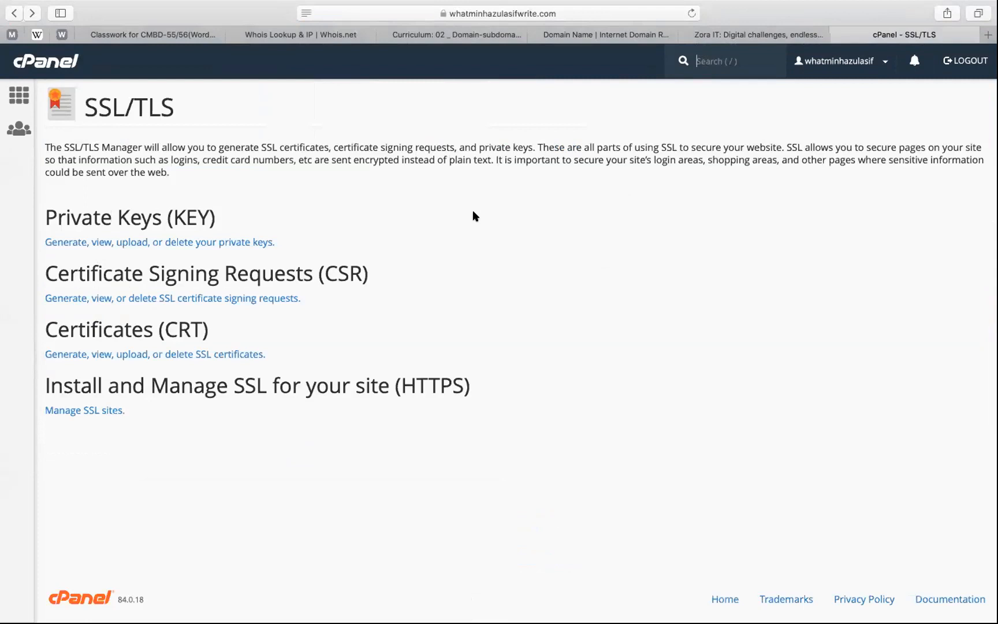
Step: Open WordPress under Softaculous Apps Installer from the cPanel tools page
{"action": "left_click", "coordinate": [19, 95]}
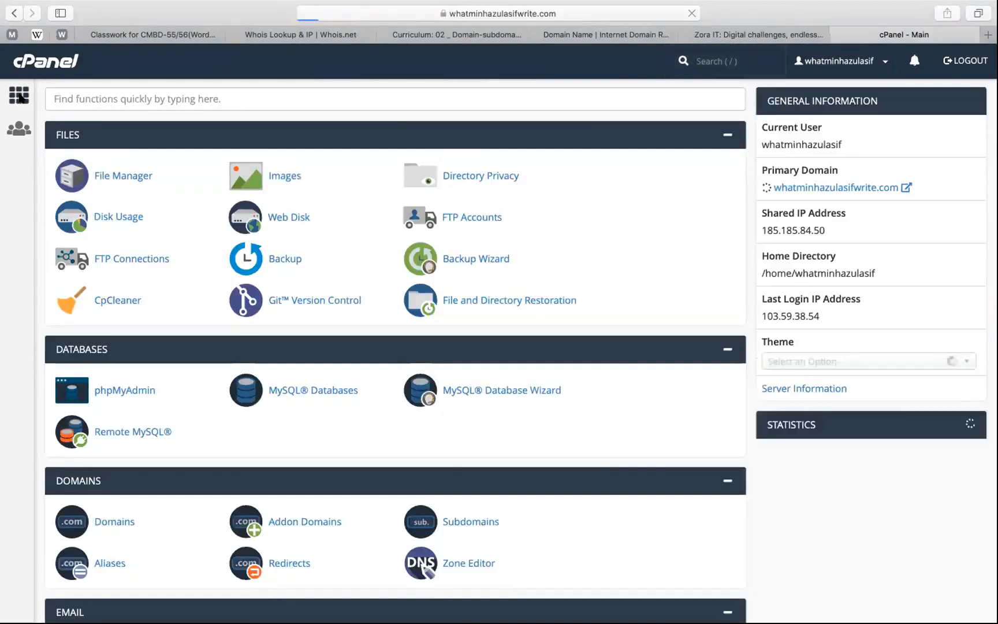
{"action": "left_click", "coordinate": [109, 28]}
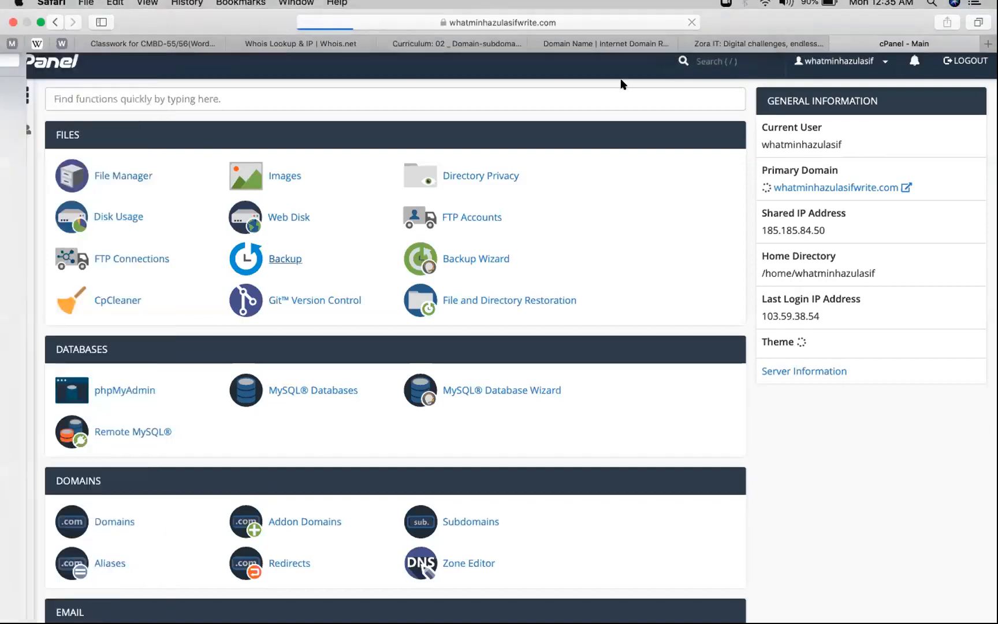
{"action": "scroll", "coordinate": [272, 196], "scroll_direction": "down", "scroll_amount": 10}
{"action": "scroll", "coordinate": [230, 222], "scroll_direction": "down", "scroll_amount": 3}
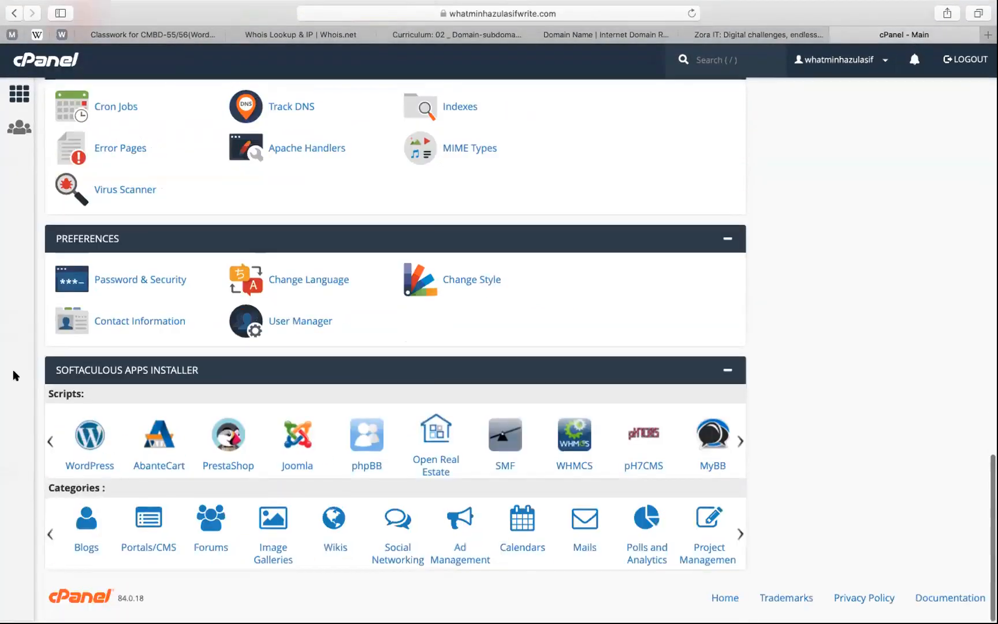
{"action": "left_click", "coordinate": [88, 433]}
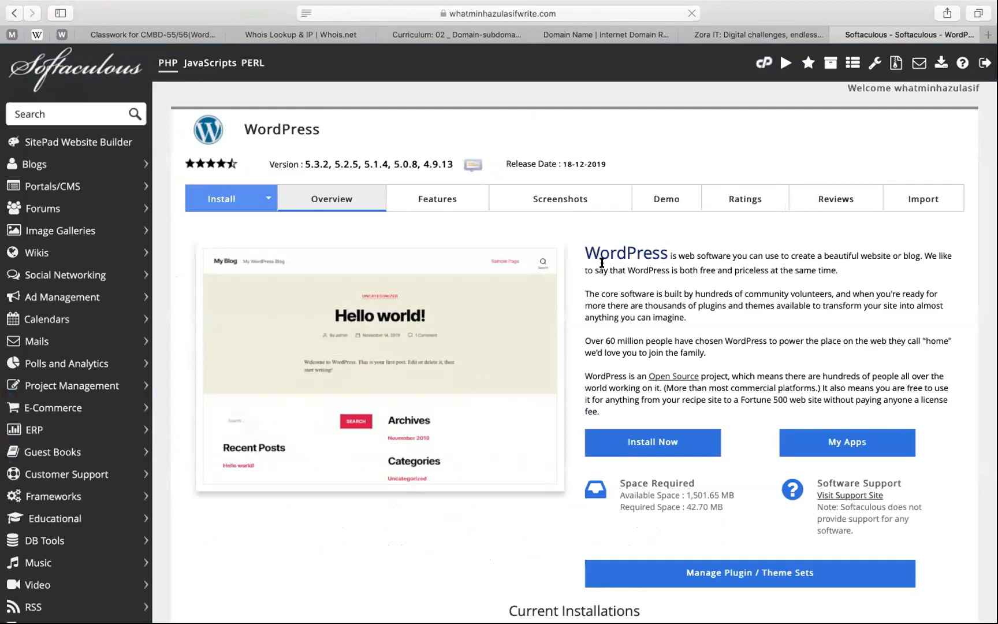
{"action": "scroll", "coordinate": [601, 262], "scroll_direction": "down", "scroll_amount": 5}
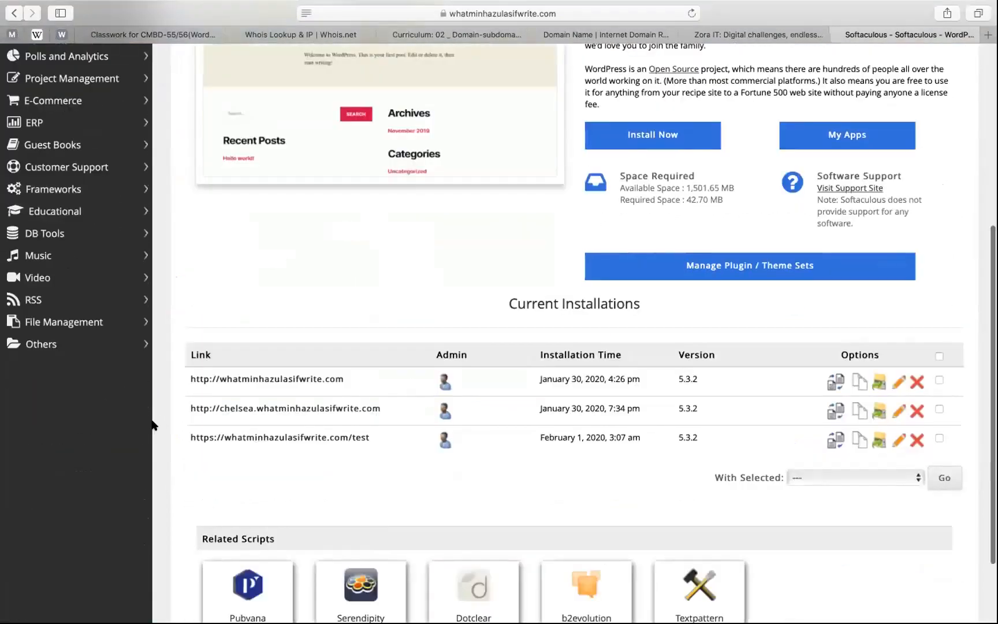
{"action": "scroll", "coordinate": [254, 394], "scroll_direction": "up", "scroll_amount": 5}
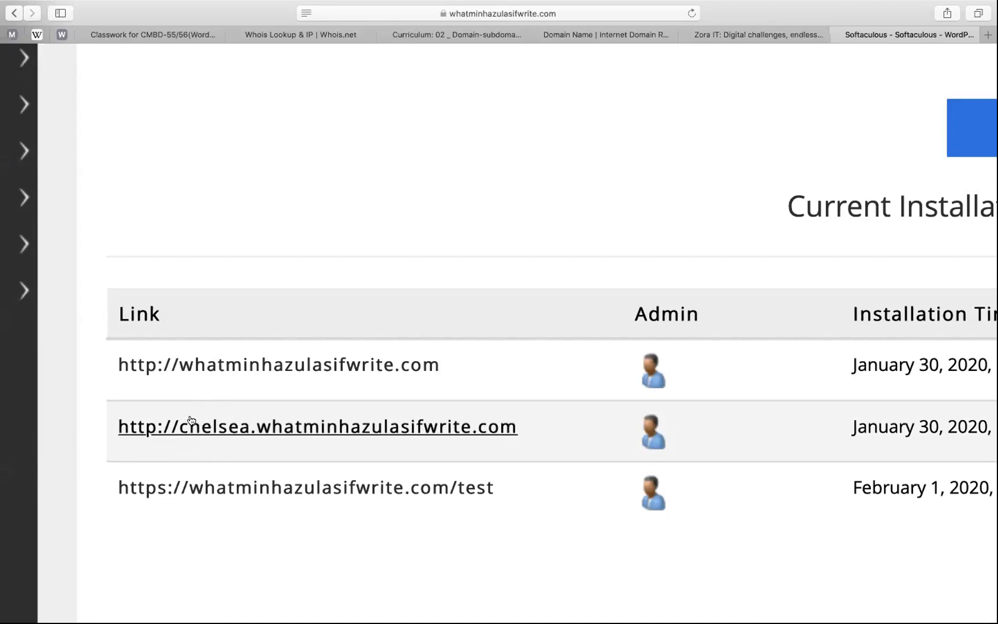
{"action": "scroll", "coordinate": [283, 423], "scroll_direction": "down", "scroll_amount": 2}
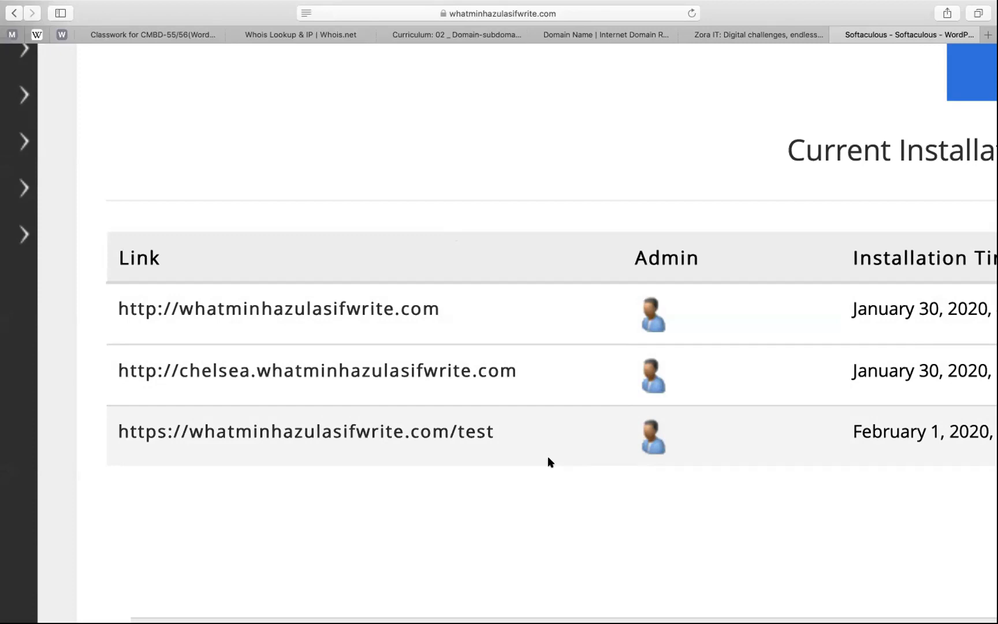
{"action": "scroll", "coordinate": [390, 190], "scroll_direction": "up", "scroll_amount": 15}
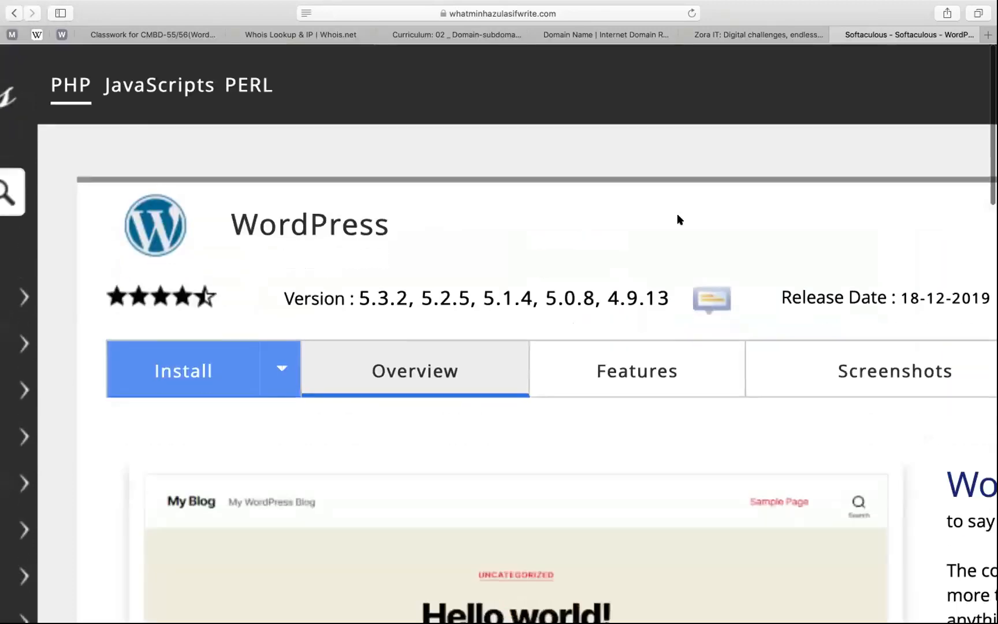
{"action": "scroll", "coordinate": [640, 212], "scroll_direction": "down", "scroll_amount": 5}
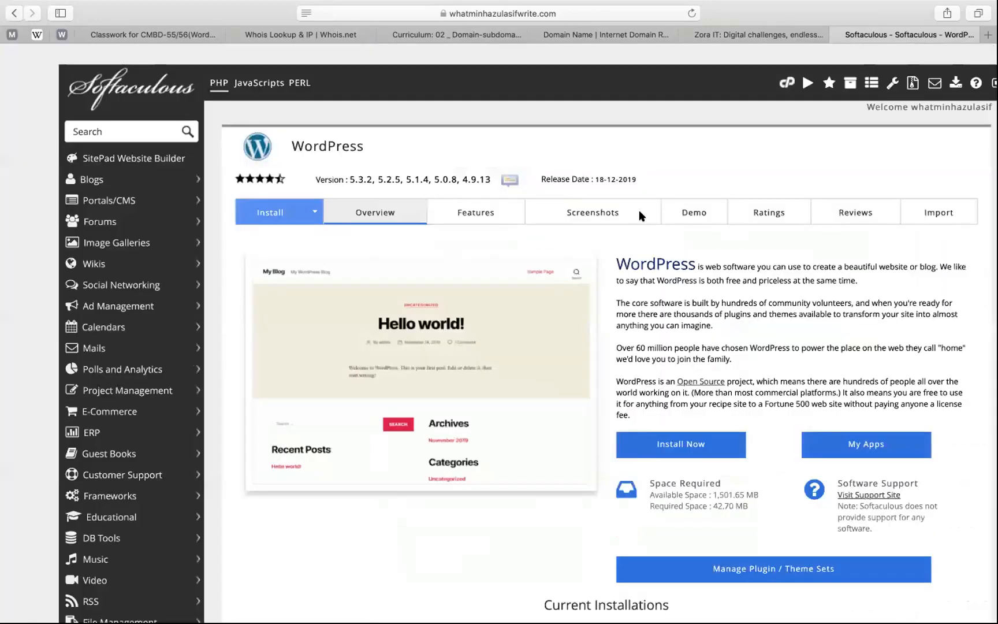
{"action": "scroll", "coordinate": [512, 238], "scroll_direction": "down", "scroll_amount": 10}
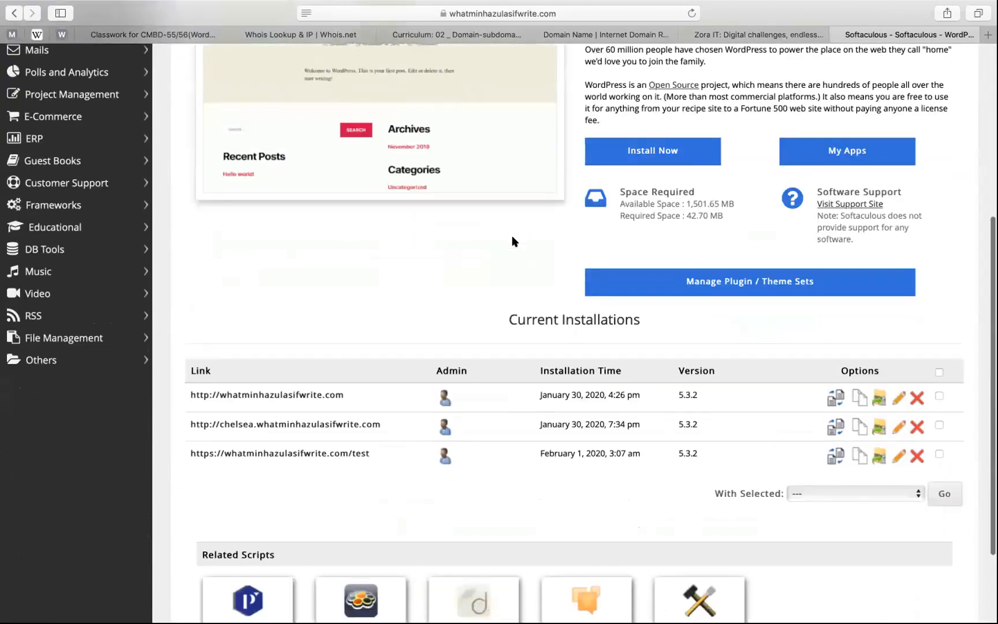
Step: Start a new WordPress installation and review its protocol and domain choices
{"action": "left_click", "coordinate": [641, 152]}
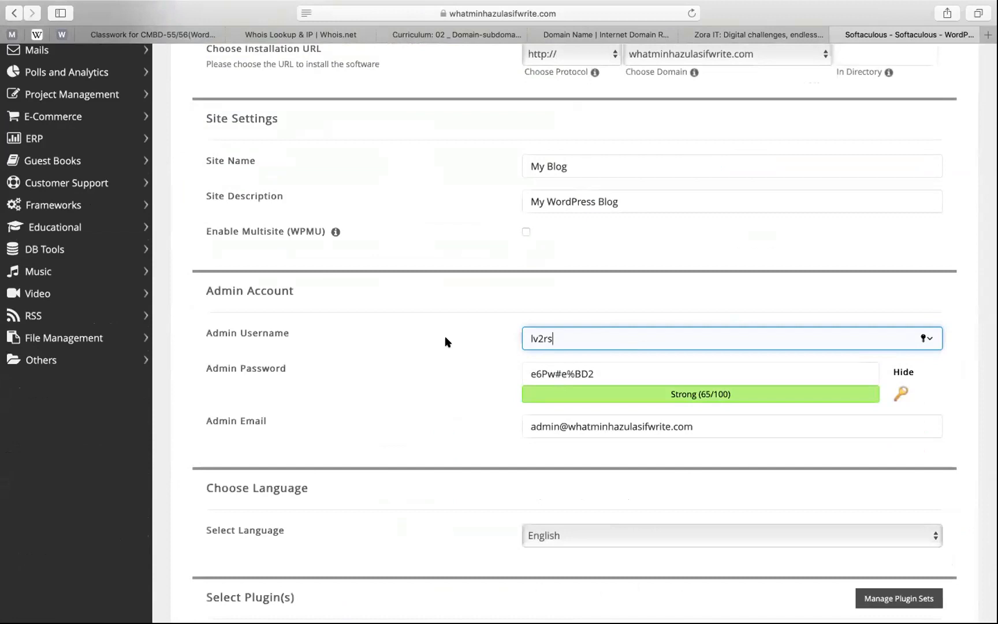
{"action": "scroll", "coordinate": [561, 285], "scroll_direction": "up", "scroll_amount": 5}
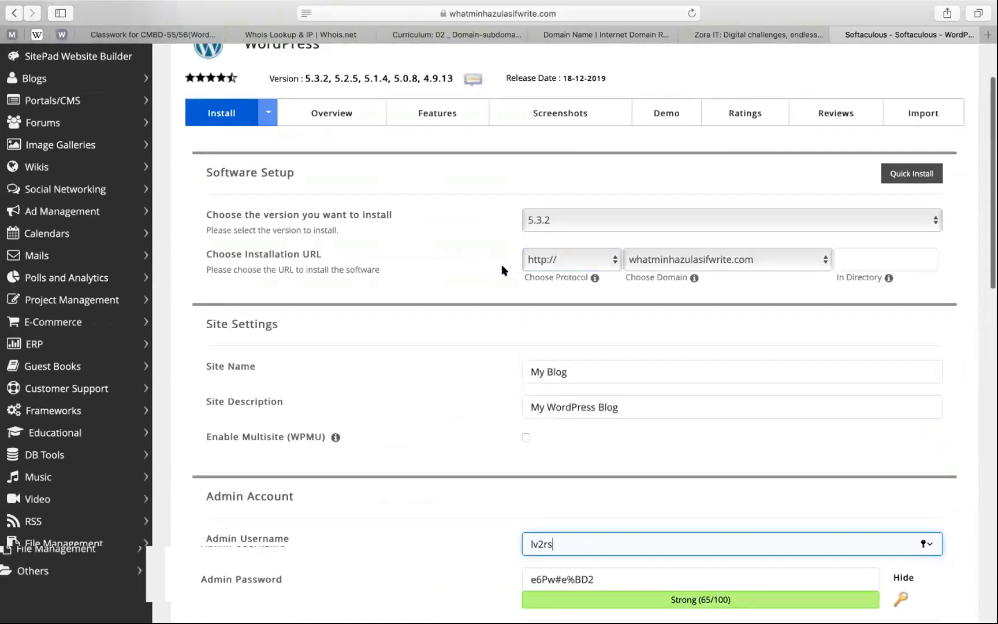
{"action": "scroll", "coordinate": [502, 267], "scroll_direction": "up", "scroll_amount": 5}
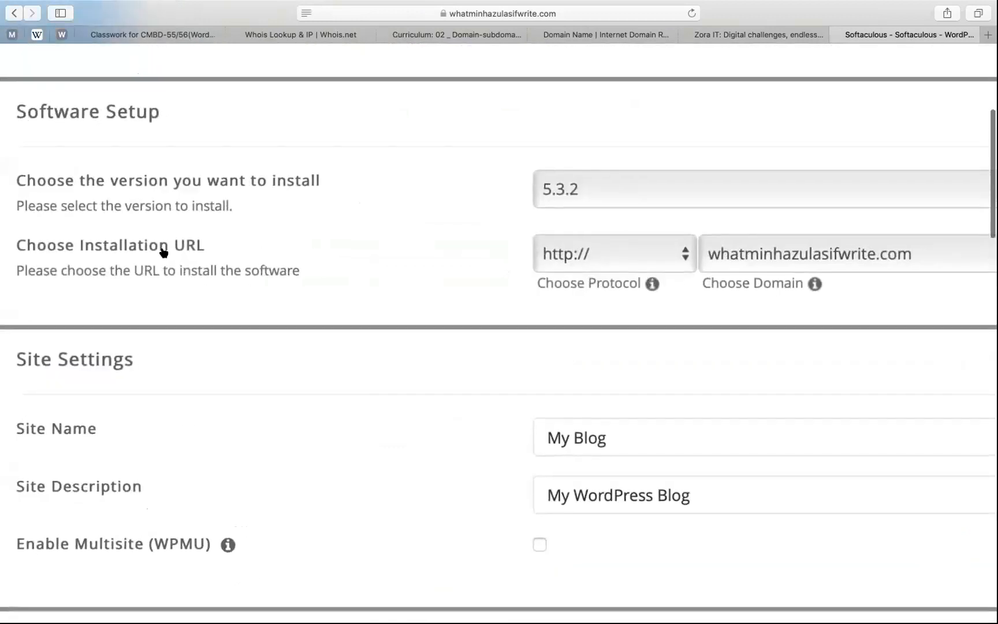
{"action": "scroll", "coordinate": [523, 276], "scroll_direction": "right", "scroll_amount": 1}
{"action": "scroll", "coordinate": [523, 277], "scroll_direction": "right", "scroll_amount": 3}
{"action": "left_click", "coordinate": [710, 263]}
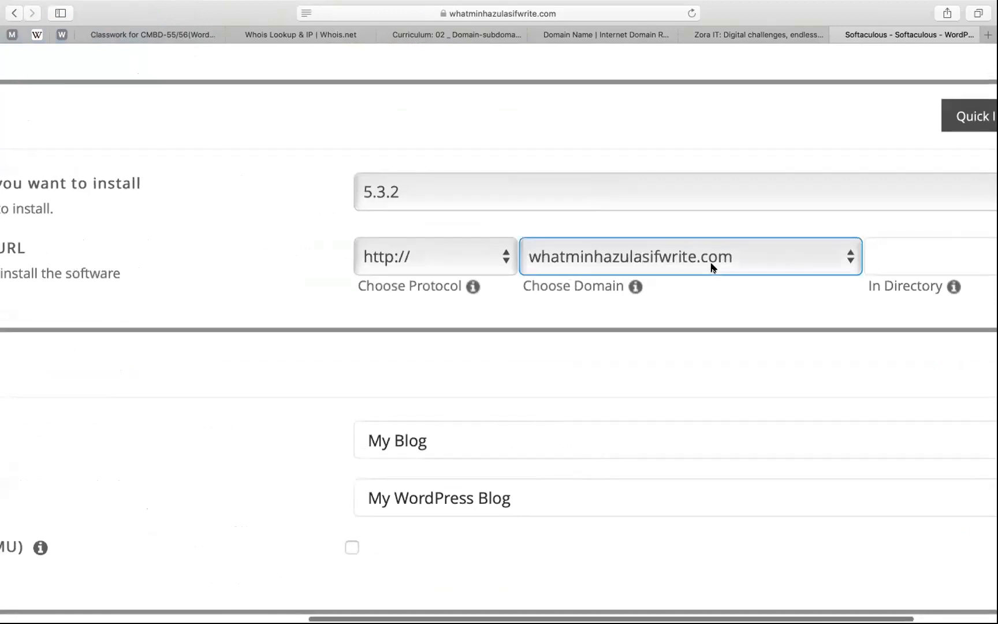
{"action": "scroll", "coordinate": [711, 263], "scroll_direction": "right", "scroll_amount": 2}
{"action": "left_click", "coordinate": [363, 256]}
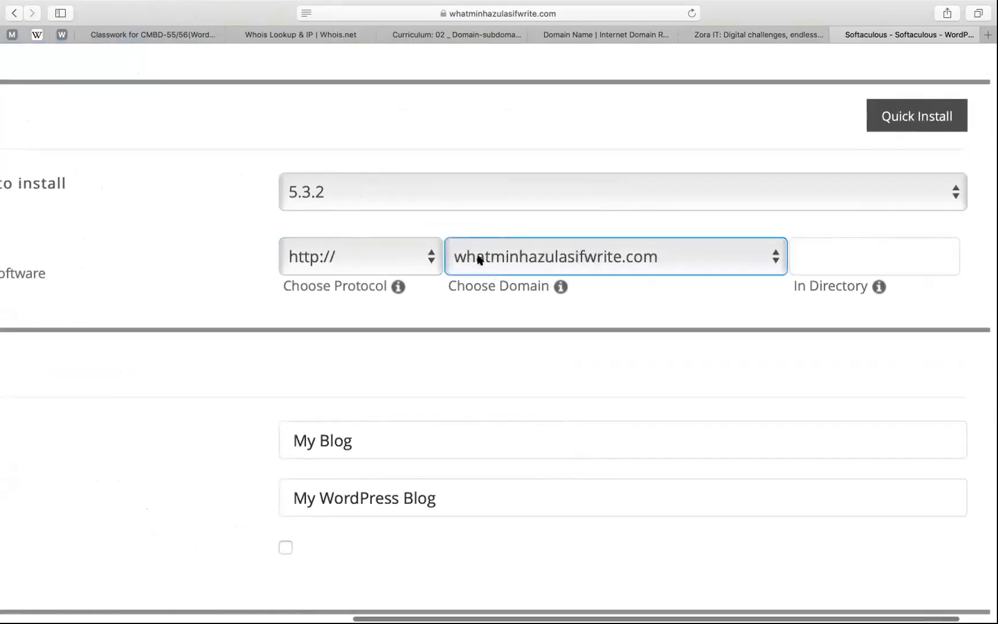
Step: Set the WordPress installation directory to project1
{"action": "left_click", "coordinate": [815, 263]}
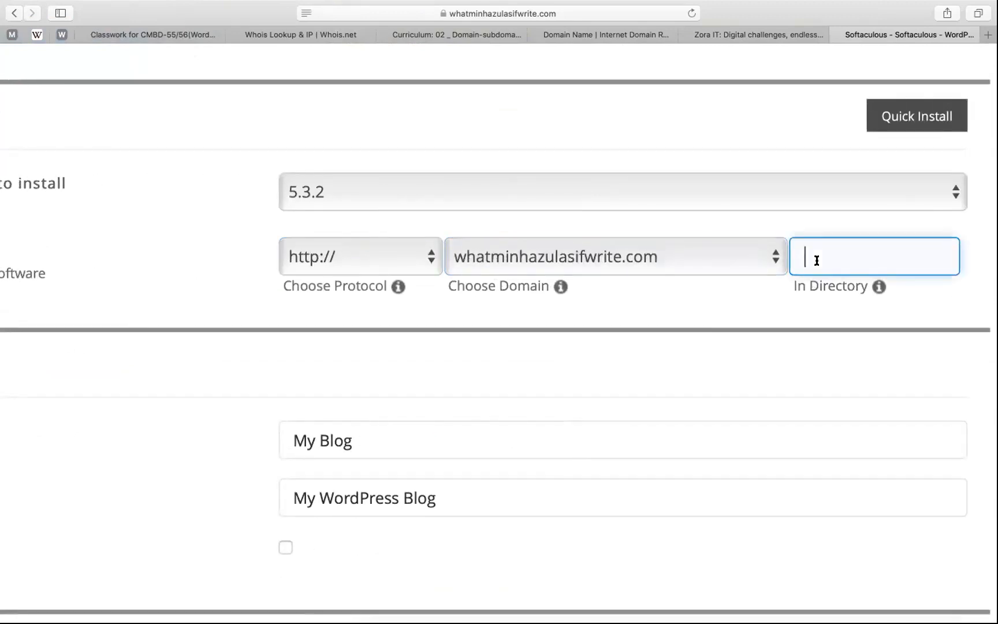
{"action": "type", "text": "project"}
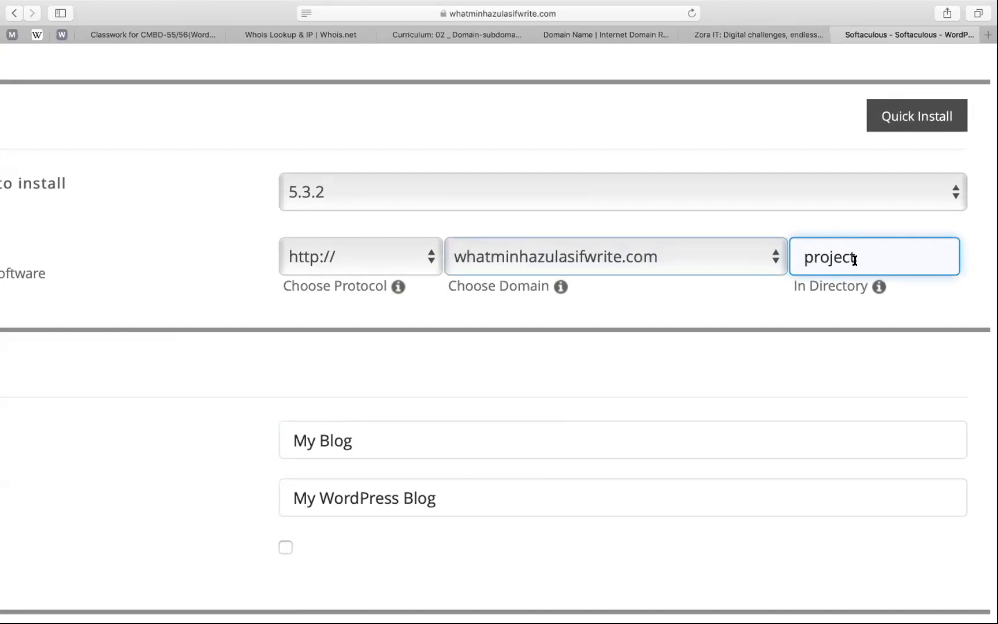
{"action": "type", "text": "1"}
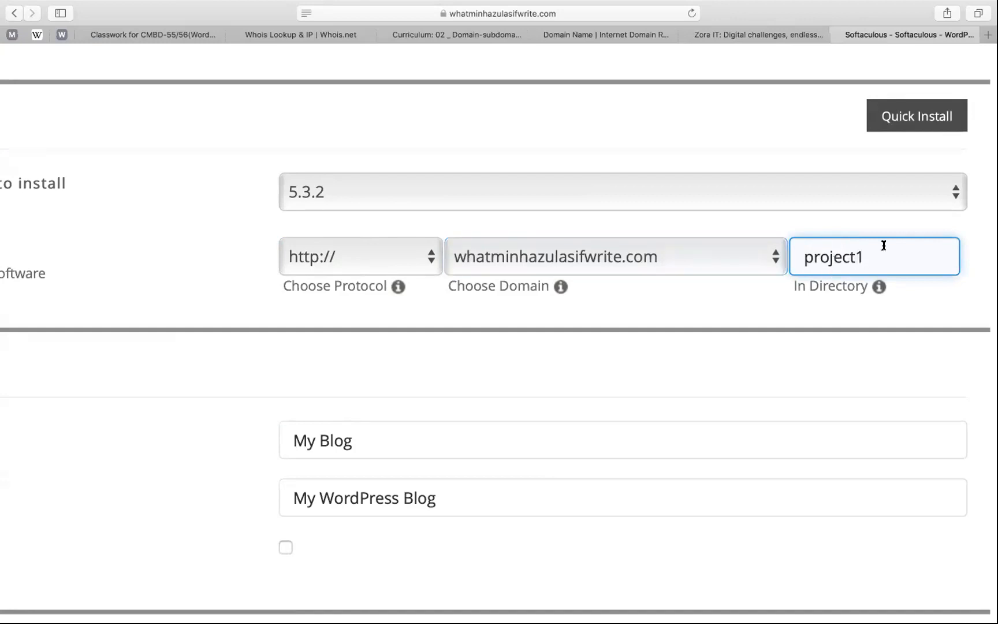
{"action": "double_click", "coordinate": [846, 247]}
{"action": "scroll", "coordinate": [681, 333], "scroll_direction": "down", "scroll_amount": 10}
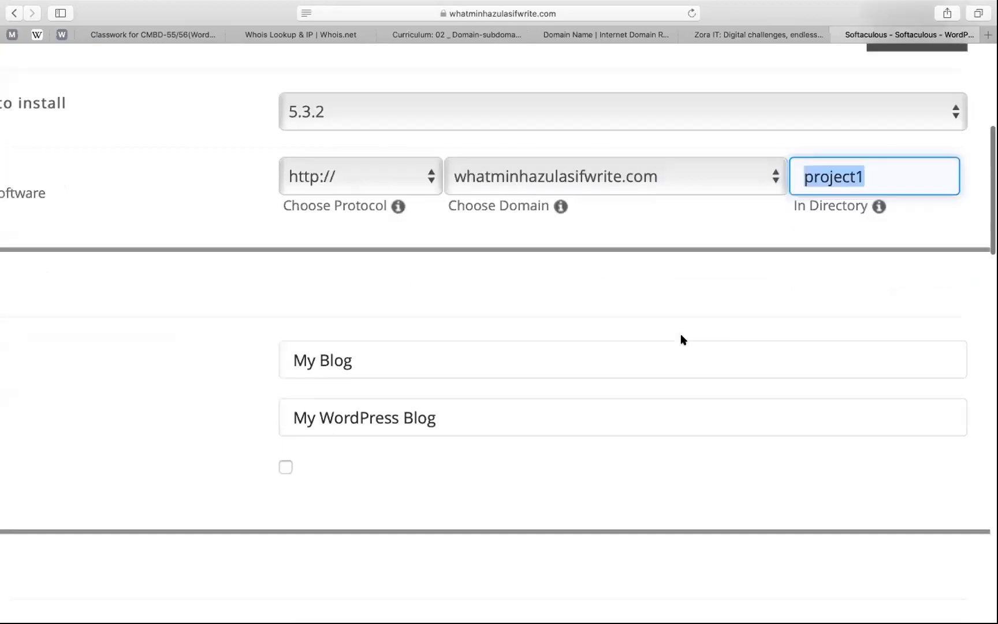
{"action": "scroll", "coordinate": [681, 333], "scroll_direction": "down", "scroll_amount": 5}
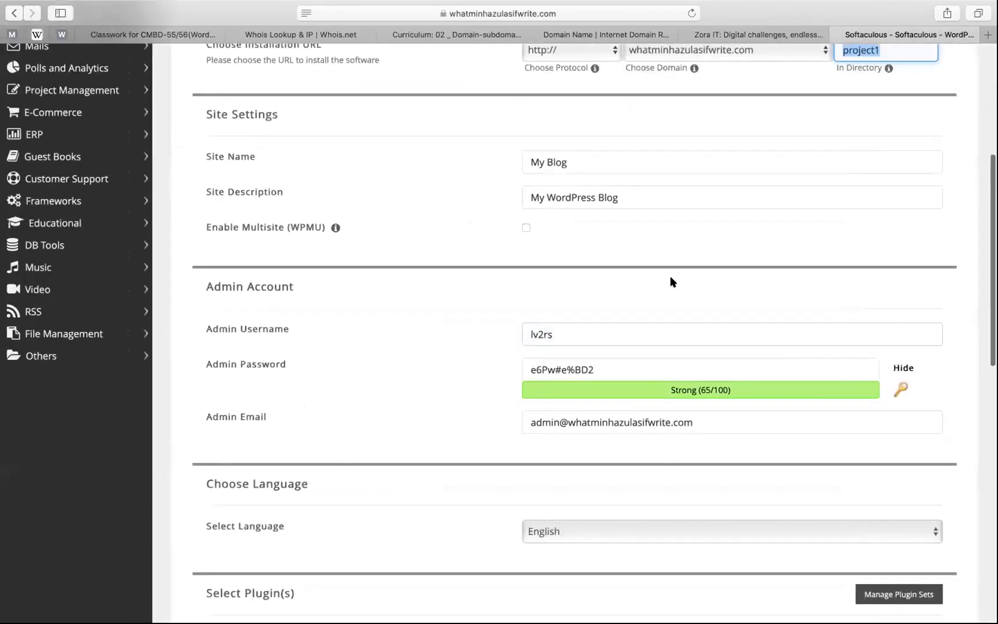
{"action": "scroll", "coordinate": [669, 286], "scroll_direction": "up", "scroll_amount": 2}
{"action": "scroll", "coordinate": [667, 292], "scroll_direction": "down", "scroll_amount": 2}
Step: Replace the default admin username with project1
{"action": "left_click", "coordinate": [556, 341]}
{"action": "double_click", "coordinate": [556, 342]}
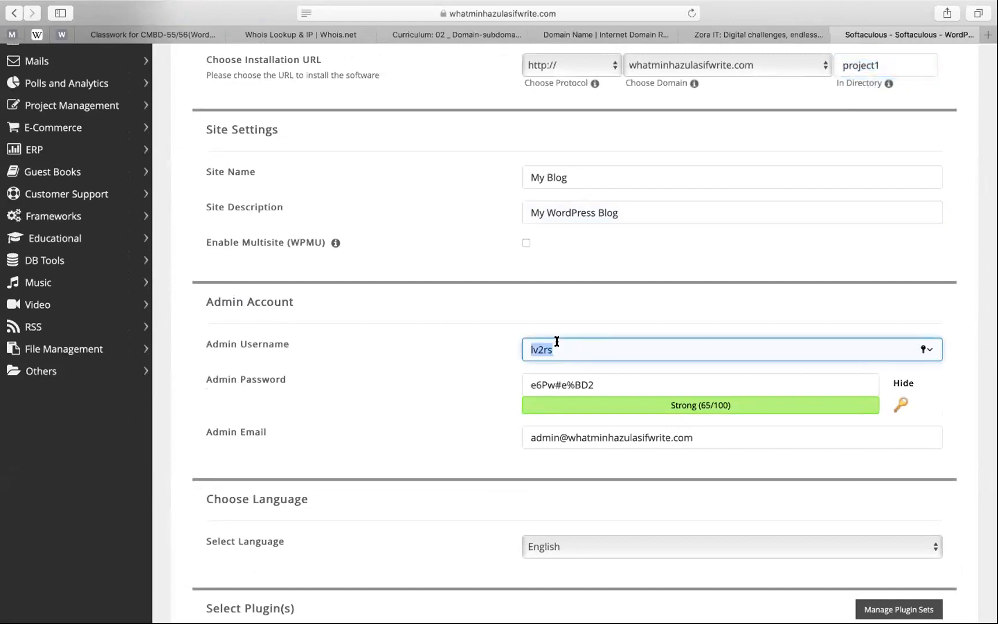
{"action": "type", "text": "project1"}
Step: Enter a new custom admin password, correcting typos until it rates Strong (100/100)
{"action": "triple_click", "coordinate": [593, 377]}
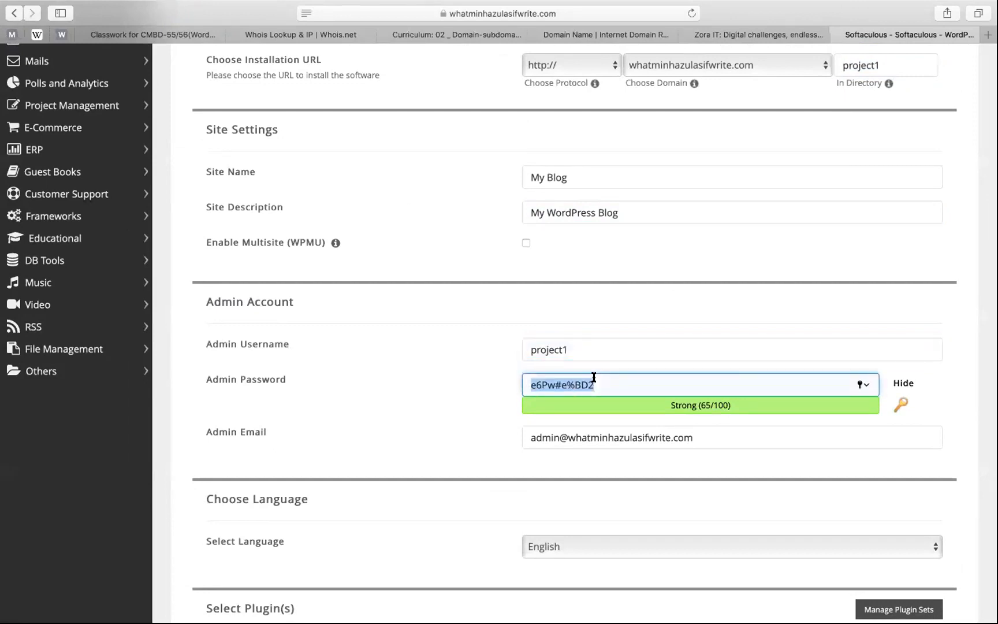
{"action": "key", "text": "BackSpace"}
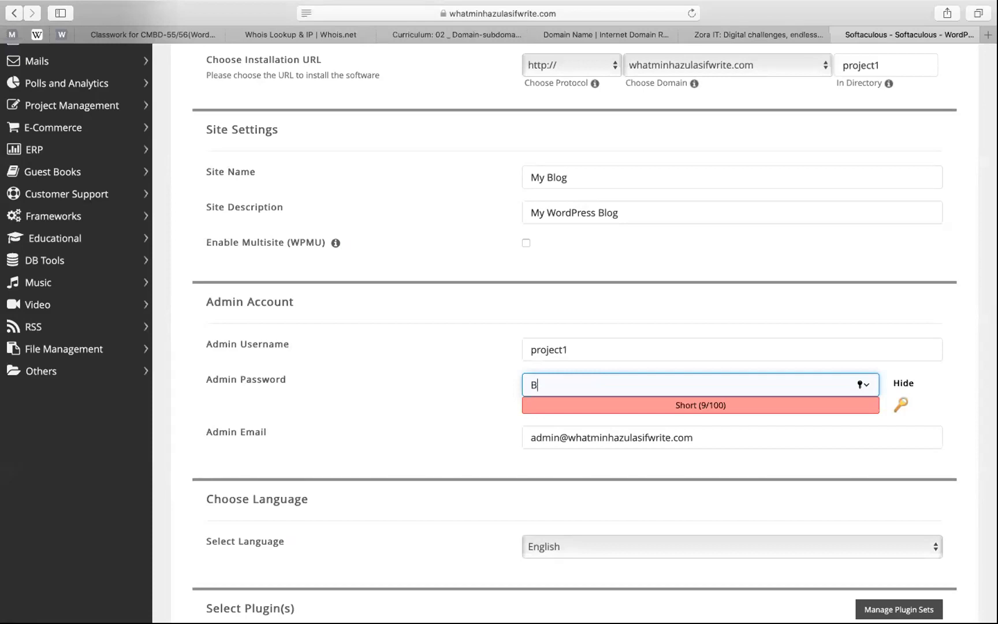
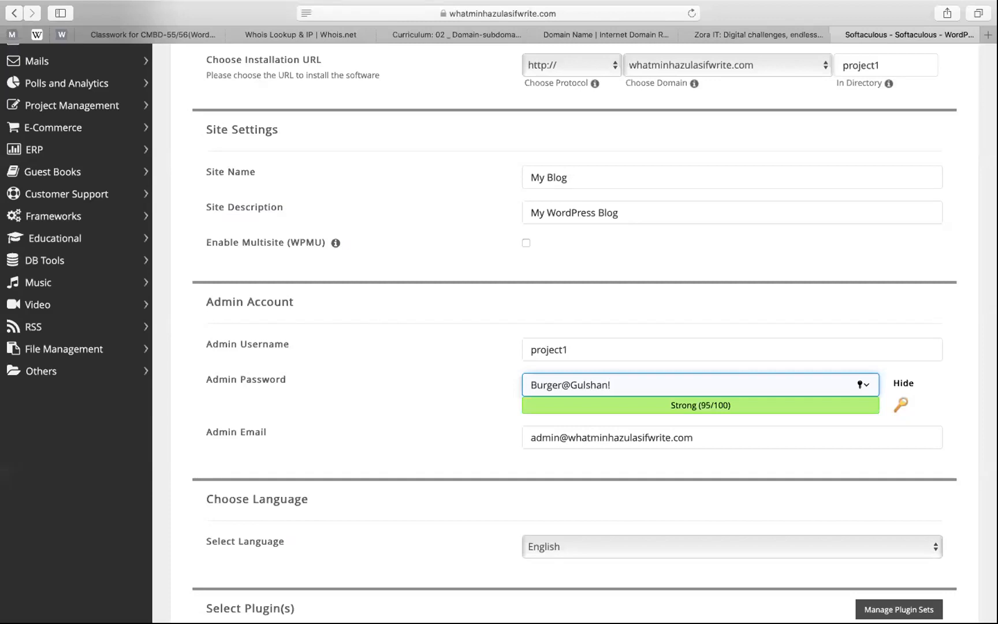
{"action": "scroll", "coordinate": [549, 424], "scroll_direction": "down", "scroll_amount": 1}
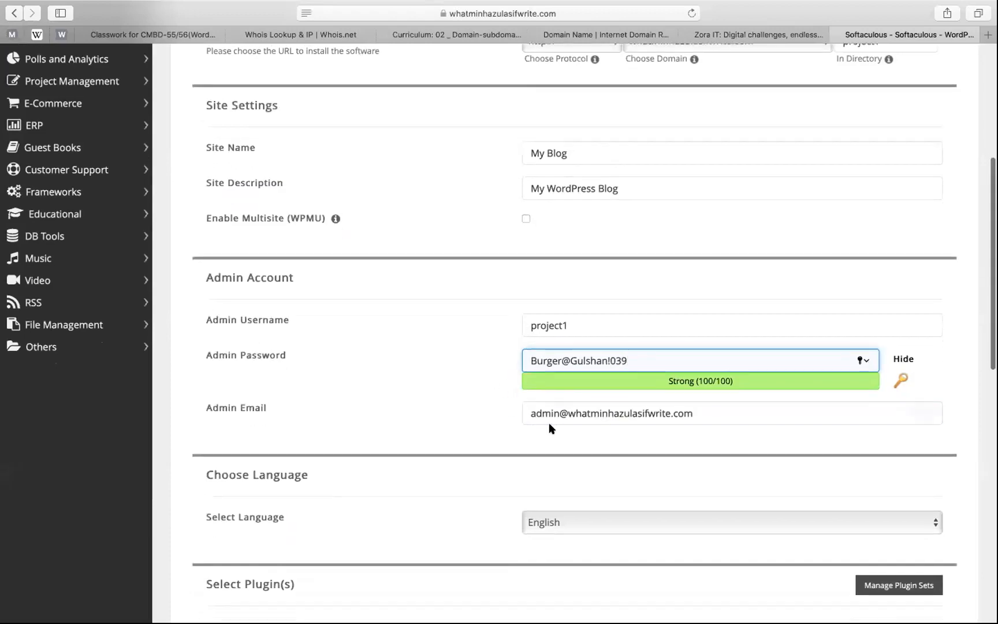
{"action": "type", "text": "."}
{"action": "left_click", "coordinate": [660, 323]}
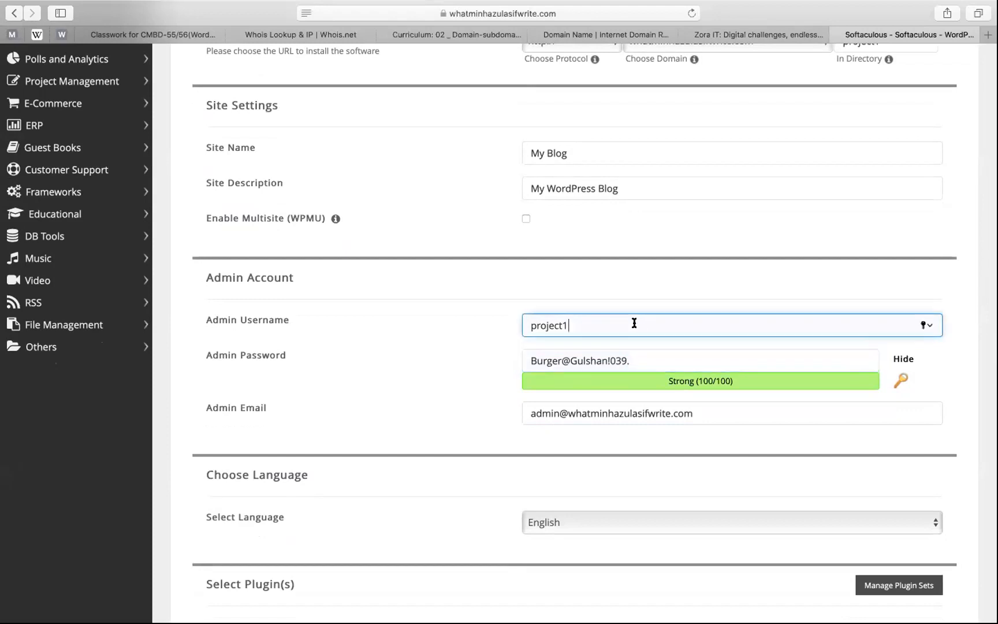
{"action": "left_click", "coordinate": [669, 353]}
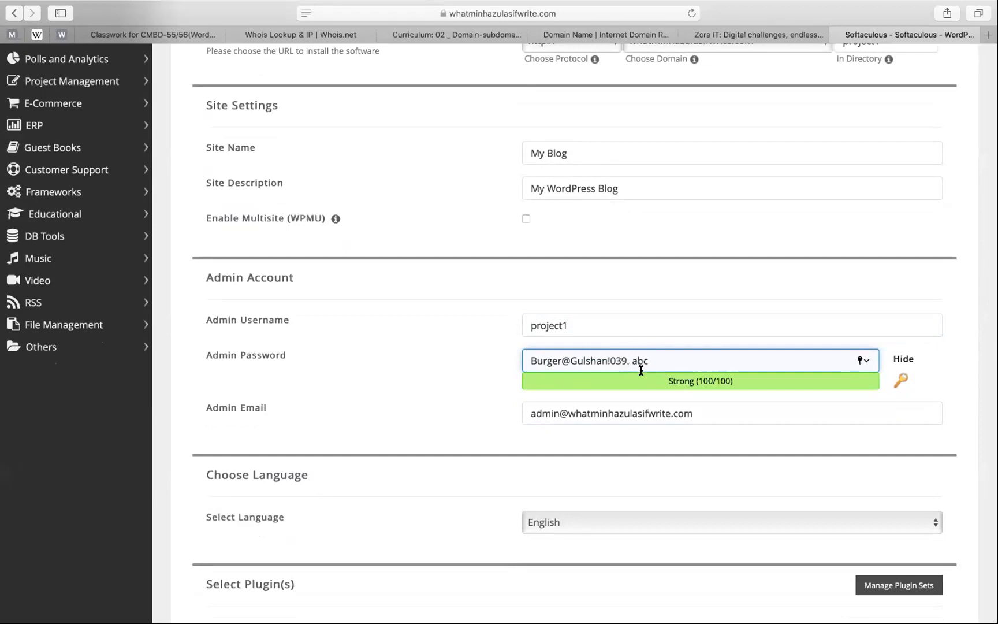
{"action": "key", "text": "BackSpace"}
{"action": "key", "text": "BackSpace"}
{"action": "key", "text": "BackSpace"}
{"action": "key", "text": "BackSpace"}
{"action": "key", "text": "BackSpace"}
Step: Review the chosen domain and the project1 installation directory
{"action": "left_click", "coordinate": [675, 188]}
{"action": "scroll", "coordinate": [675, 194], "scroll_direction": "up", "scroll_amount": 5}
{"action": "scroll", "coordinate": [675, 193], "scroll_direction": "down", "scroll_amount": 4}
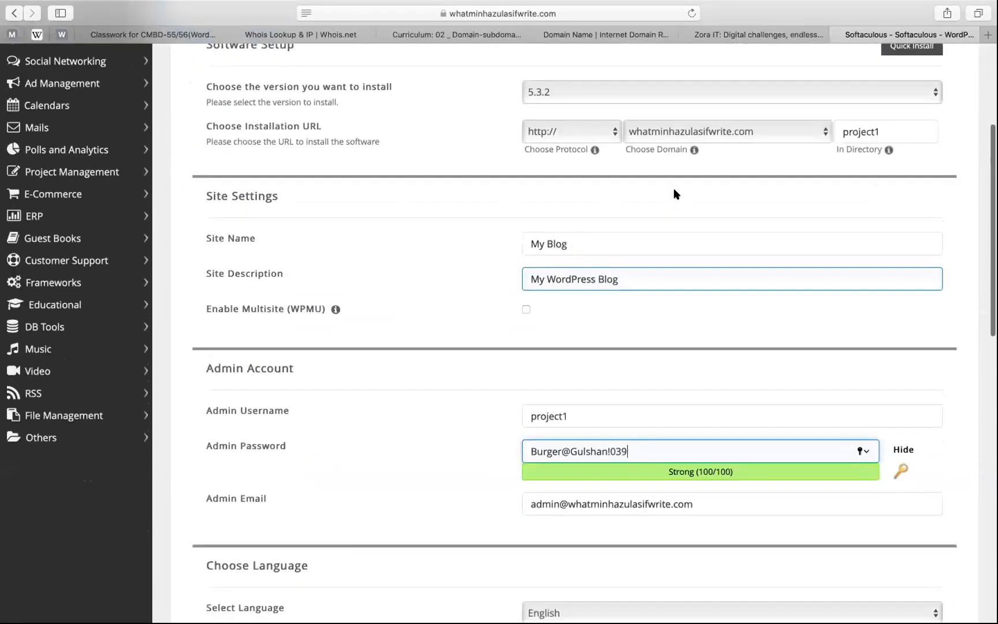
{"action": "left_click", "coordinate": [737, 133]}
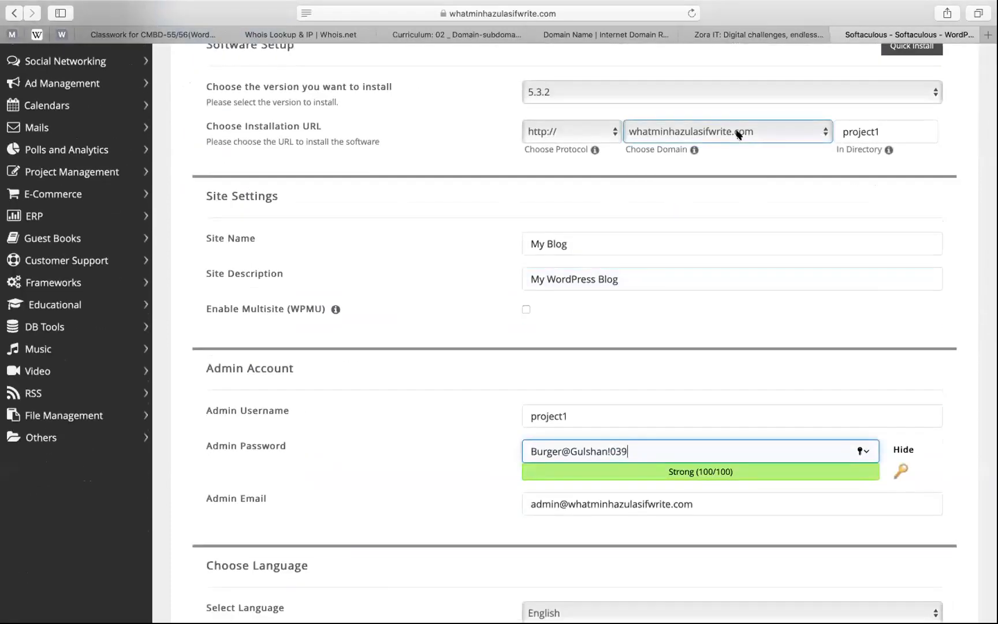
{"action": "left_click", "coordinate": [848, 131]}
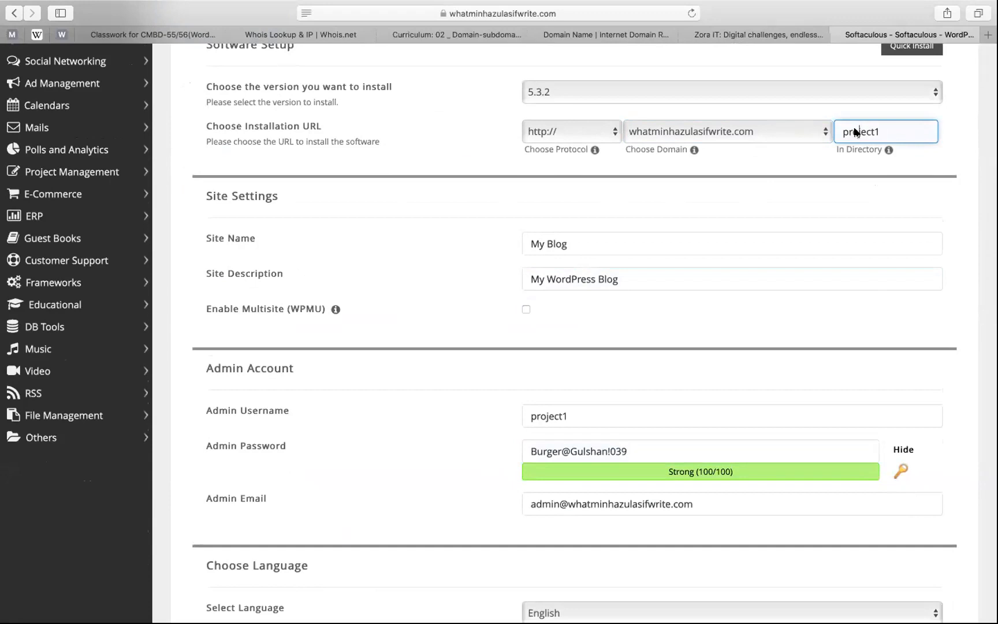
{"action": "double_click", "coordinate": [855, 132]}
{"action": "left_click", "coordinate": [890, 131]}
{"action": "left_click", "coordinate": [483, 258]}
Step: Run the WordPress 5.3.2 installation from the bottom of the form
{"action": "scroll", "coordinate": [484, 257], "scroll_direction": "down", "scroll_amount": 5}
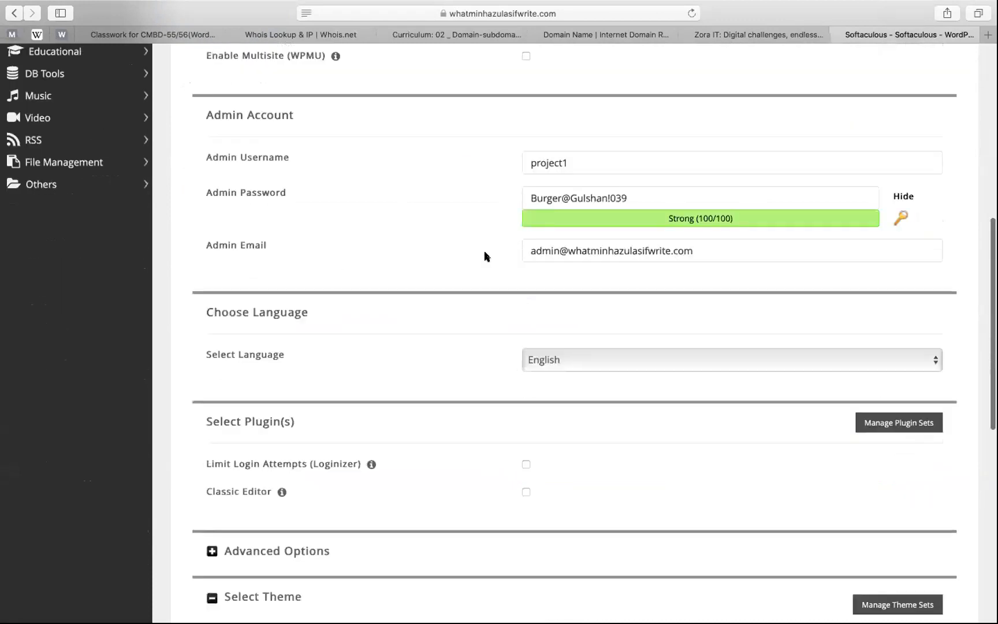
{"action": "scroll", "coordinate": [484, 257], "scroll_direction": "down", "scroll_amount": 10}
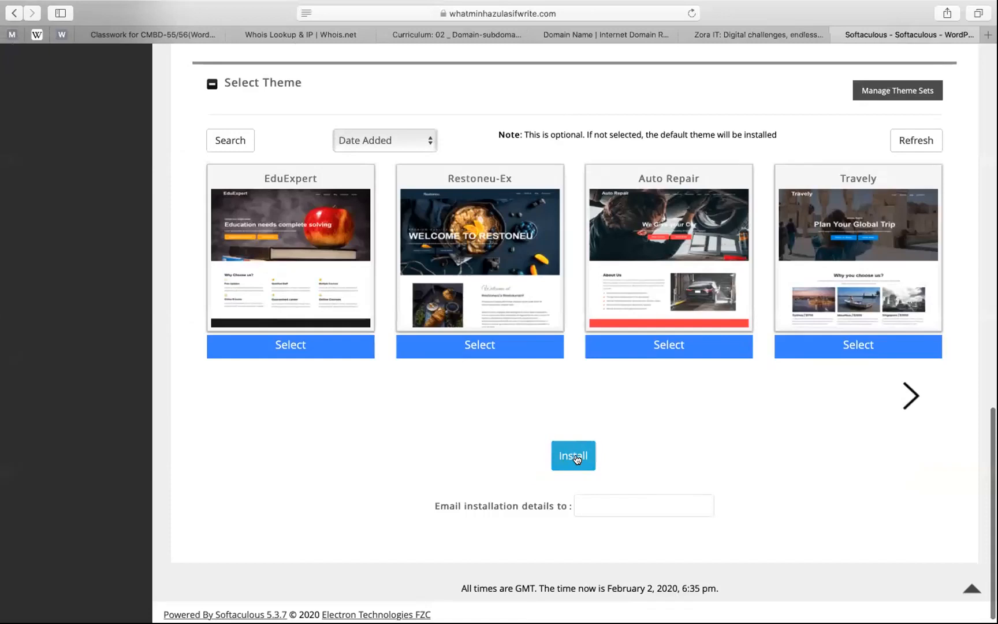
{"action": "left_click", "coordinate": [574, 457]}
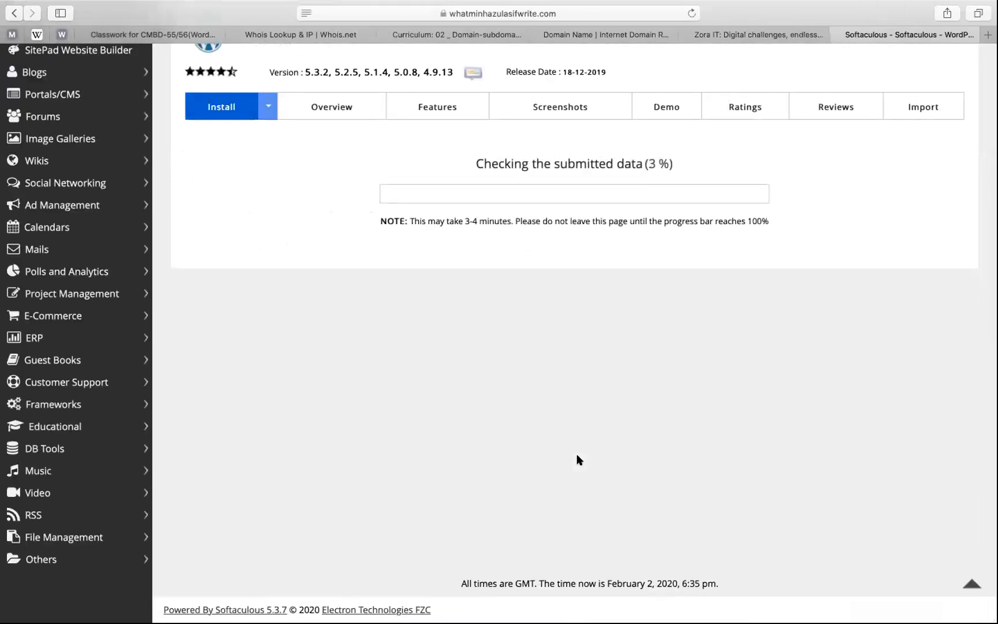
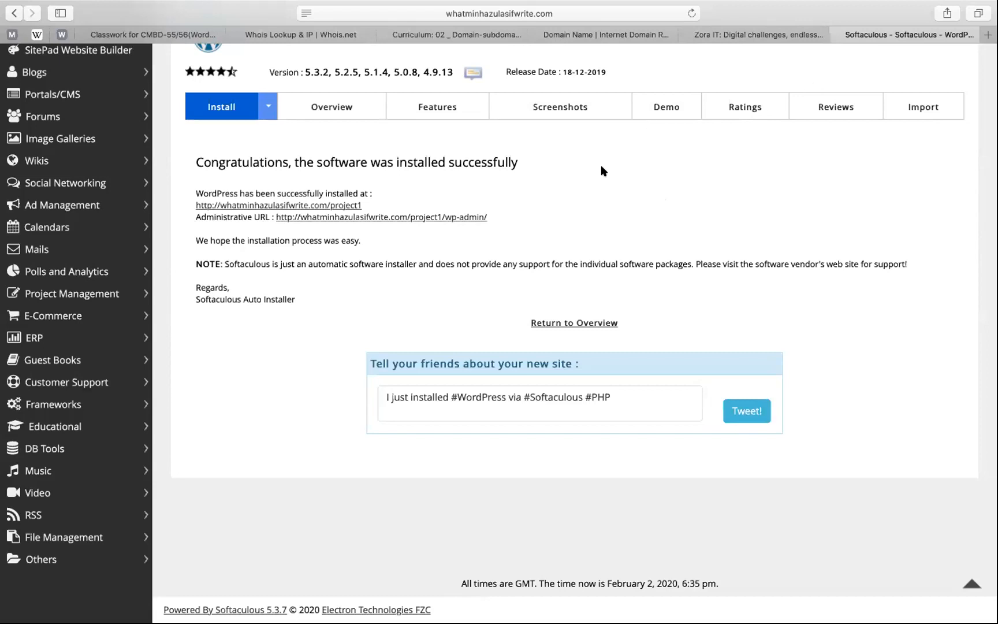
Step: Copy the Administrative URL line from the install report and start a new Safari tab
{"action": "scroll", "coordinate": [323, 185], "scroll_direction": "up", "scroll_amount": 5}
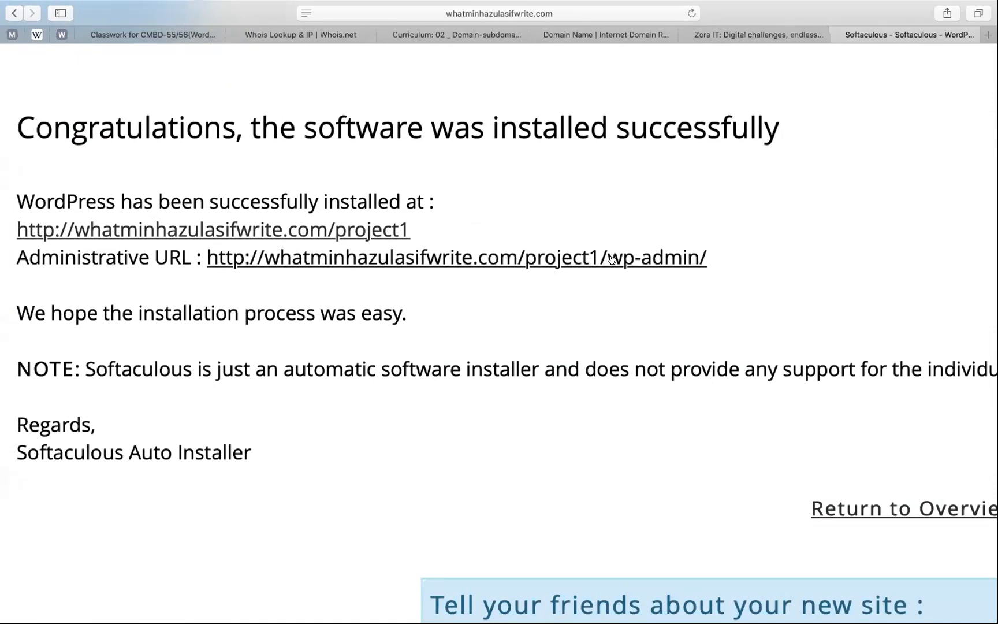
{"action": "triple_click", "coordinate": [795, 265]}
{"action": "key", "text": "super+c"}
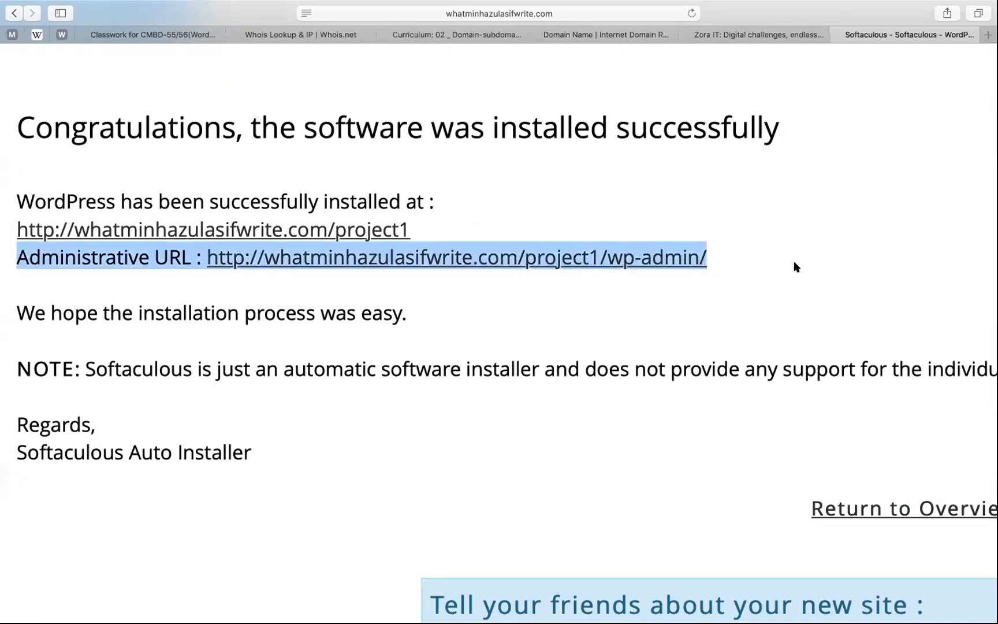
{"action": "left_click", "coordinate": [987, 36]}
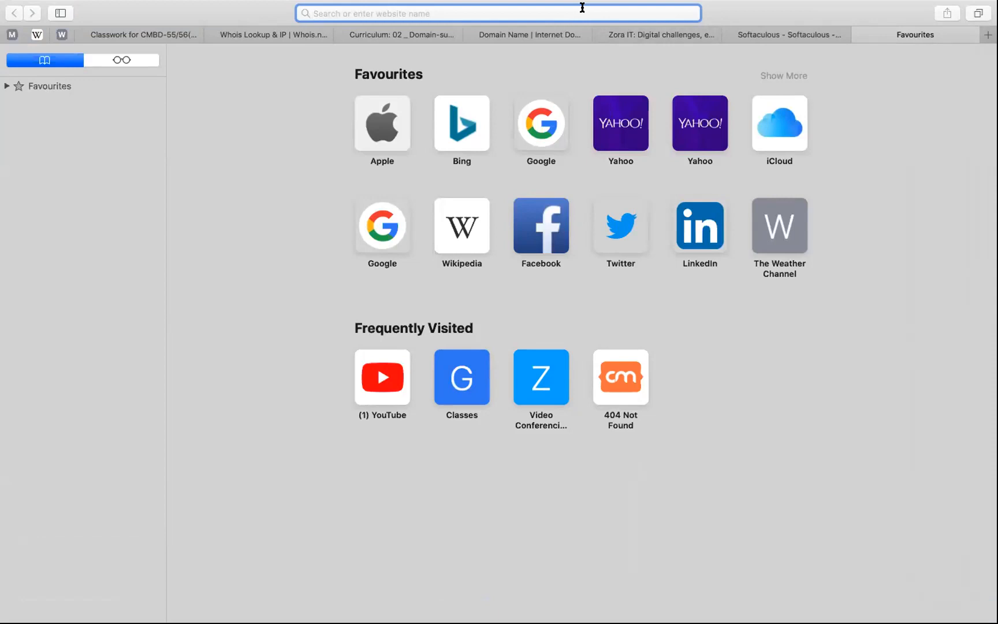
Step: Paste the URL, strip the 'Administrative URL :' label, and load the project1 wp-admin page
{"action": "key", "text": "super+v"}
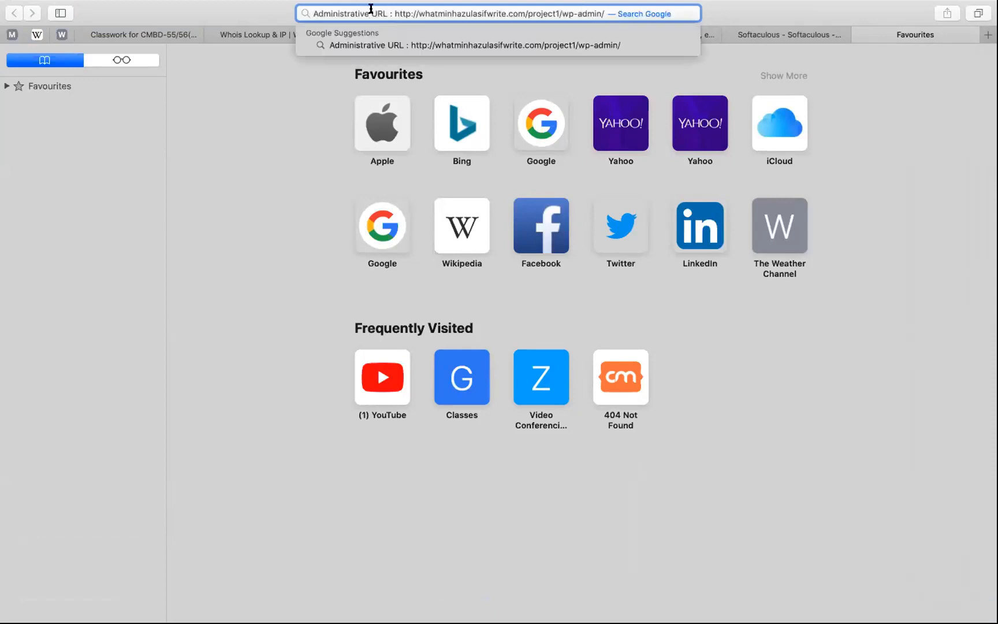
{"action": "left_click", "coordinate": [396, 13]}
{"action": "key", "text": "BackSpace"}
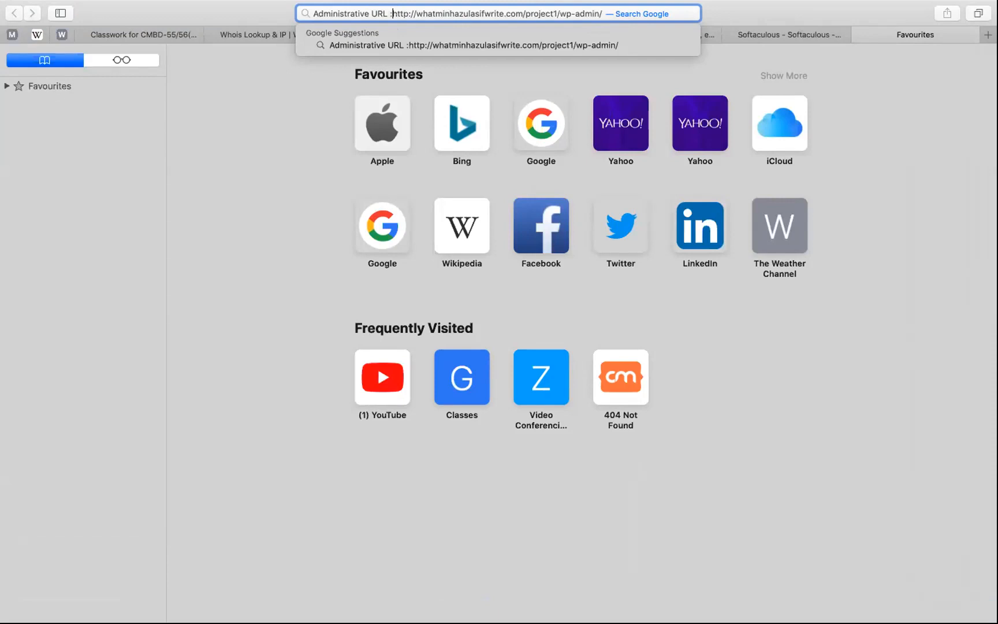
{"action": "key", "text": "BackSpace"}
{"action": "key", "text": "BackSpace"}
{"action": "key", "text": "BackSpace"}
{"action": "key", "text": "BackSpace"}
{"action": "key", "text": "BackSpace"}
{"action": "key", "text": "BackSpace"}
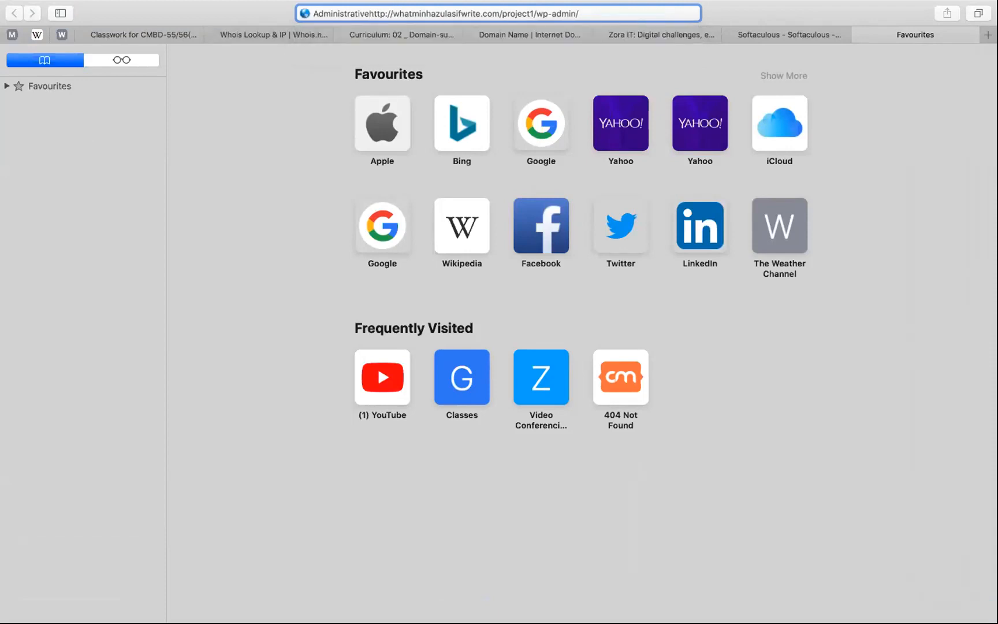
{"action": "key", "text": "BackSpace"}
{"action": "key", "text": "BackSpace"}
{"action": "key", "text": "BackSpace"}
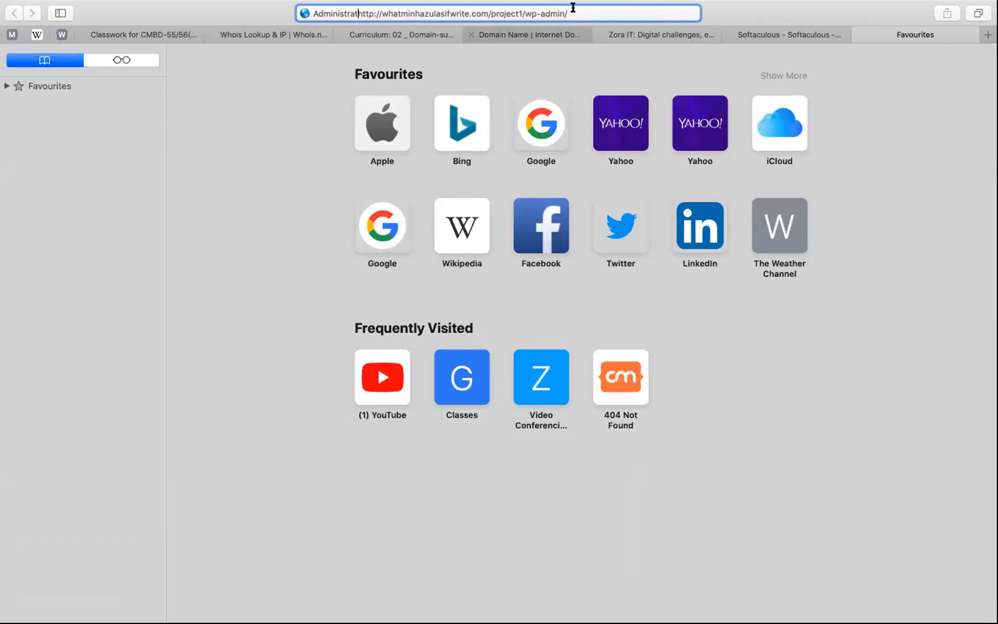
{"action": "key", "text": "BackSpace"}
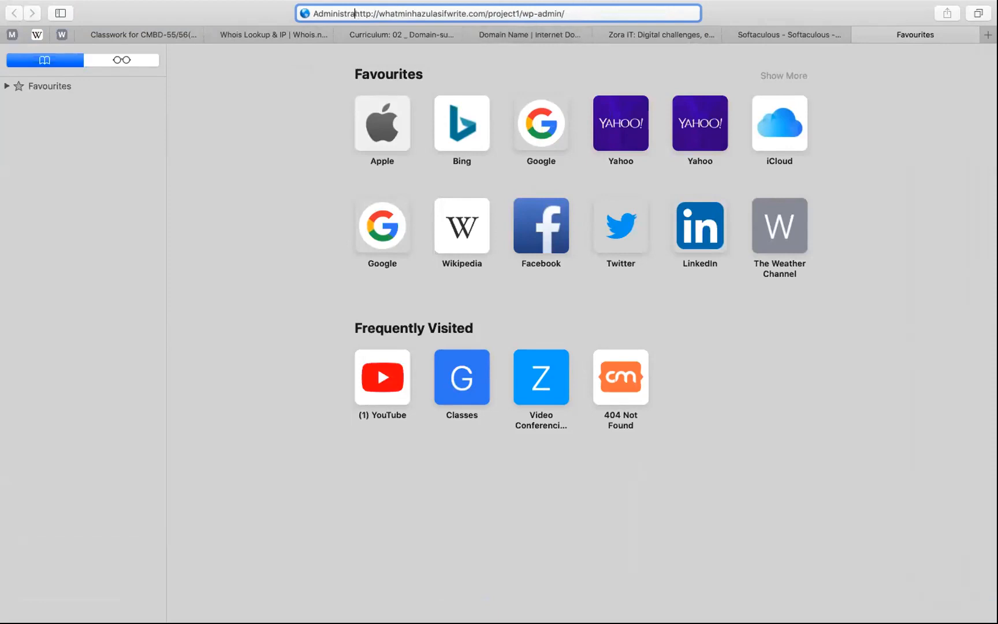
{"action": "key", "text": "BackSpace"}
{"action": "key", "text": "BackSpace"}
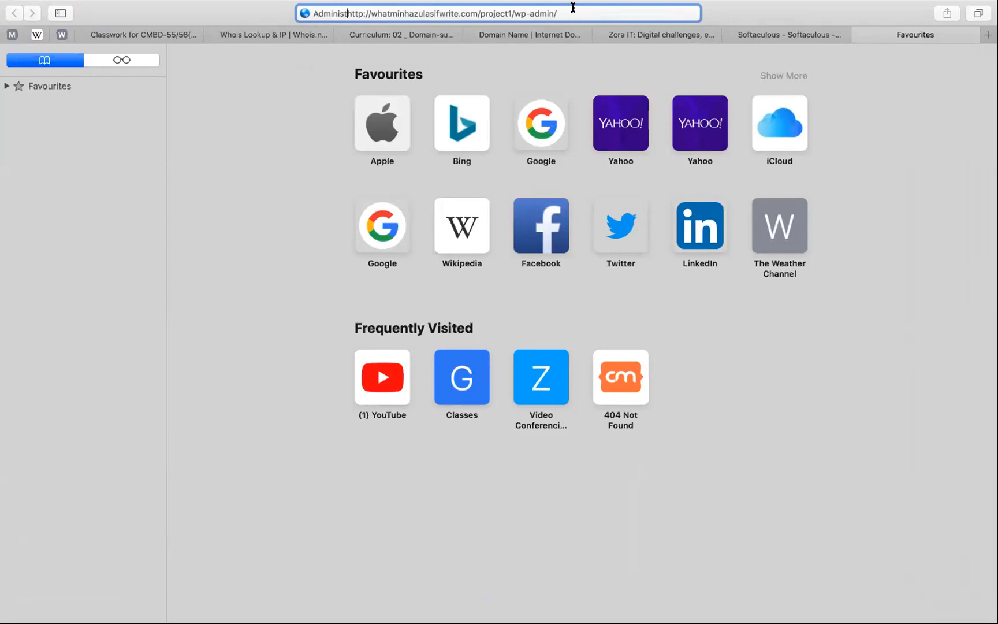
{"action": "key", "text": "BackSpace"}
{"action": "key", "text": "BackSpace"}
{"action": "key", "text": "BackSpace"}
{"action": "key", "text": "BackSpace"}
{"action": "key", "text": "BackSpace"}
{"action": "key", "text": "BackSpace"}
{"action": "key", "text": "BackSpace"}
{"action": "key", "text": "BackSpace"}
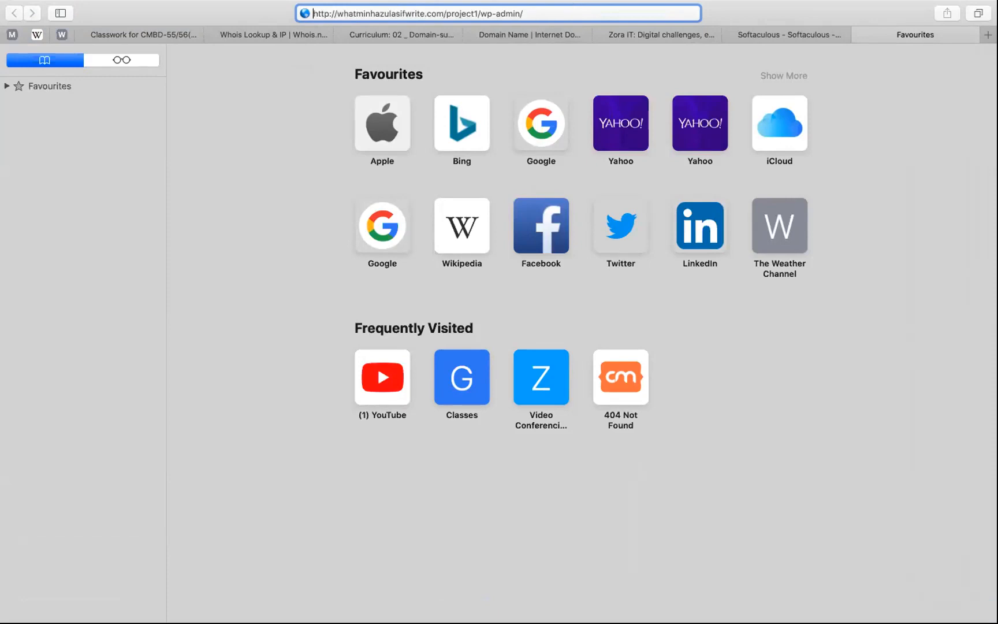
{"action": "key", "text": "Return"}
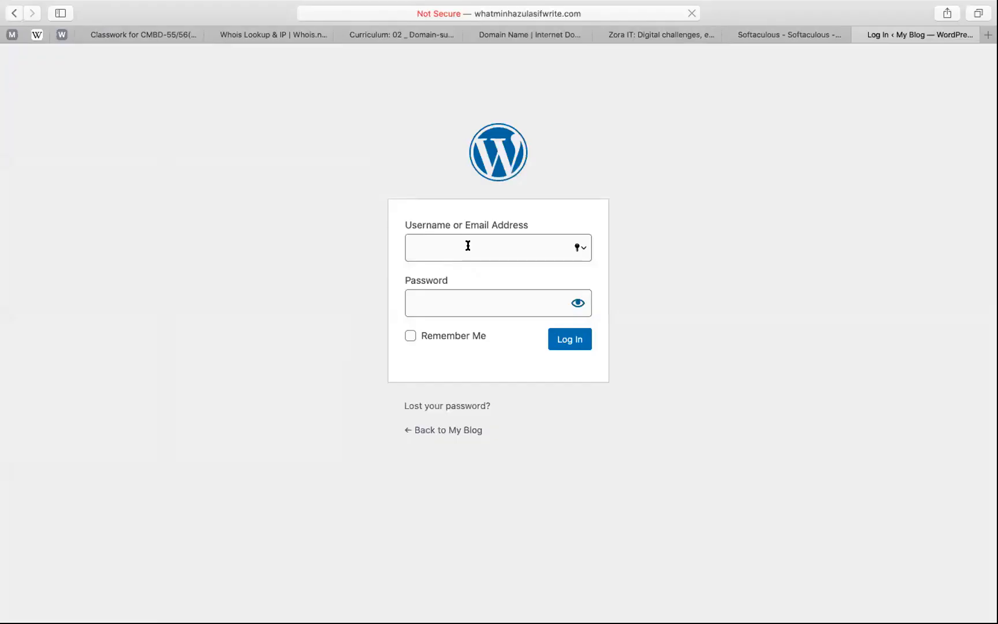
Step: Log in with the admin username and password, then decline Safari's offer to save the password
{"action": "left_click", "coordinate": [467, 245]}
{"action": "type", "text": "projecy"}
{"action": "key", "text": "BackSpace"}
{"action": "type", "text": "t1"}
{"action": "key", "text": "Tab"}
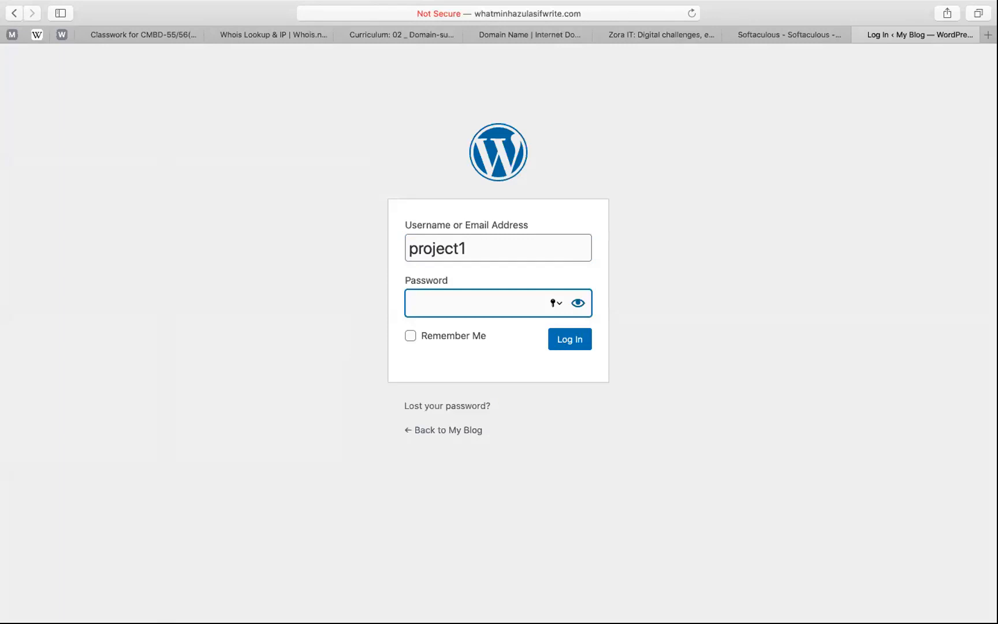
{"action": "type", "text": "******************"}
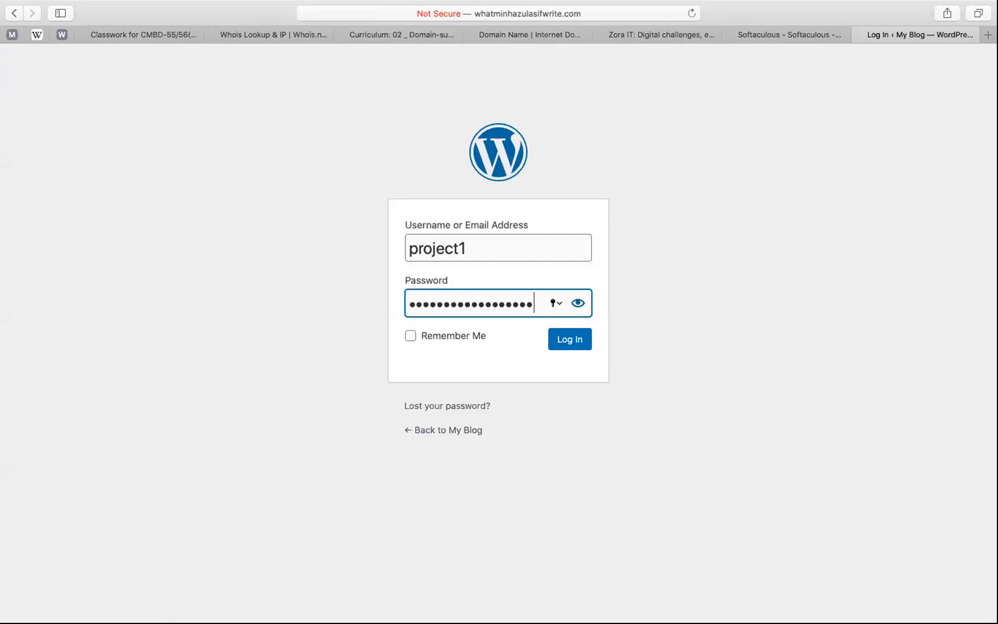
{"action": "left_click", "coordinate": [577, 303]}
{"action": "left_click", "coordinate": [446, 305]}
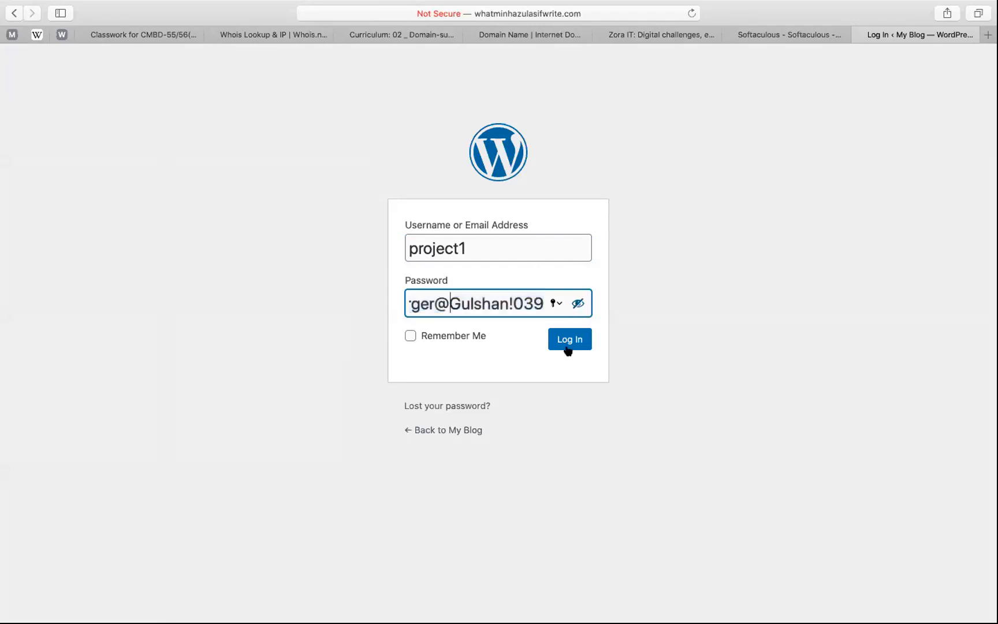
{"action": "left_click", "coordinate": [568, 347]}
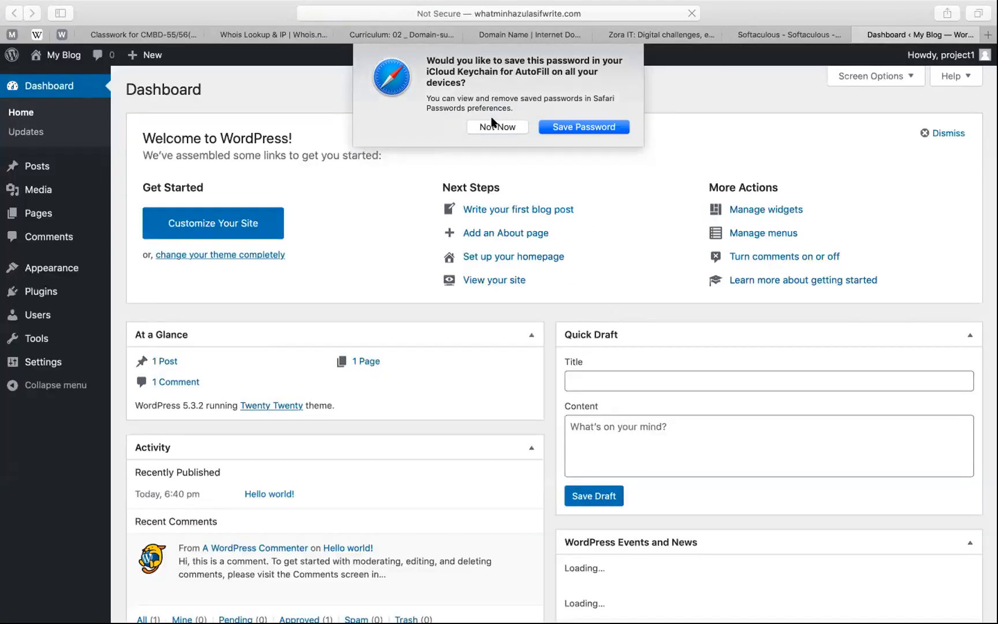
{"action": "left_click", "coordinate": [492, 122]}
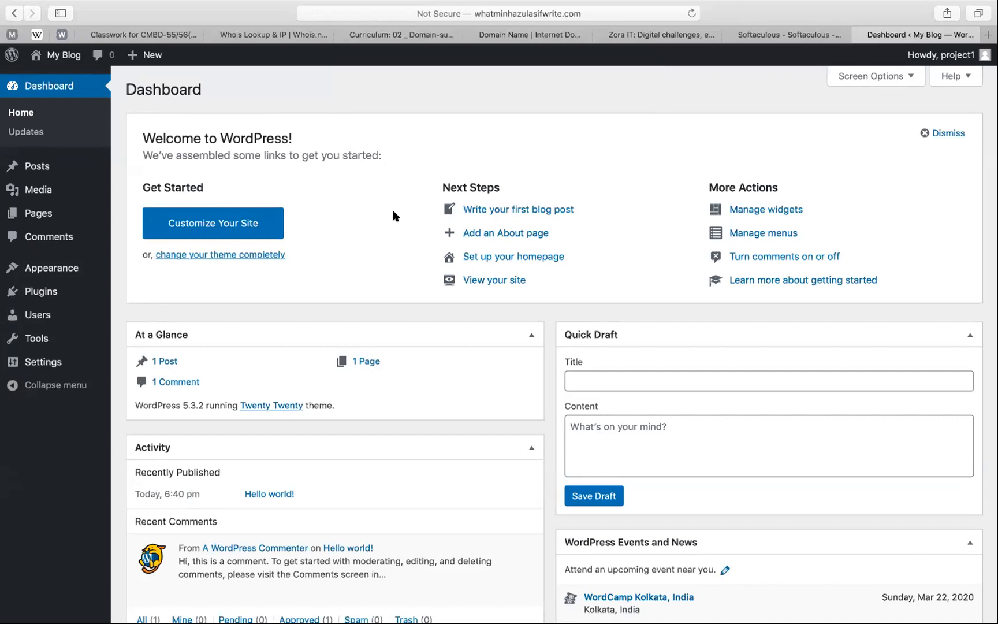
Step: Return to the Softaculous tab and go to the cPanel main page
{"action": "left_click", "coordinate": [755, 35]}
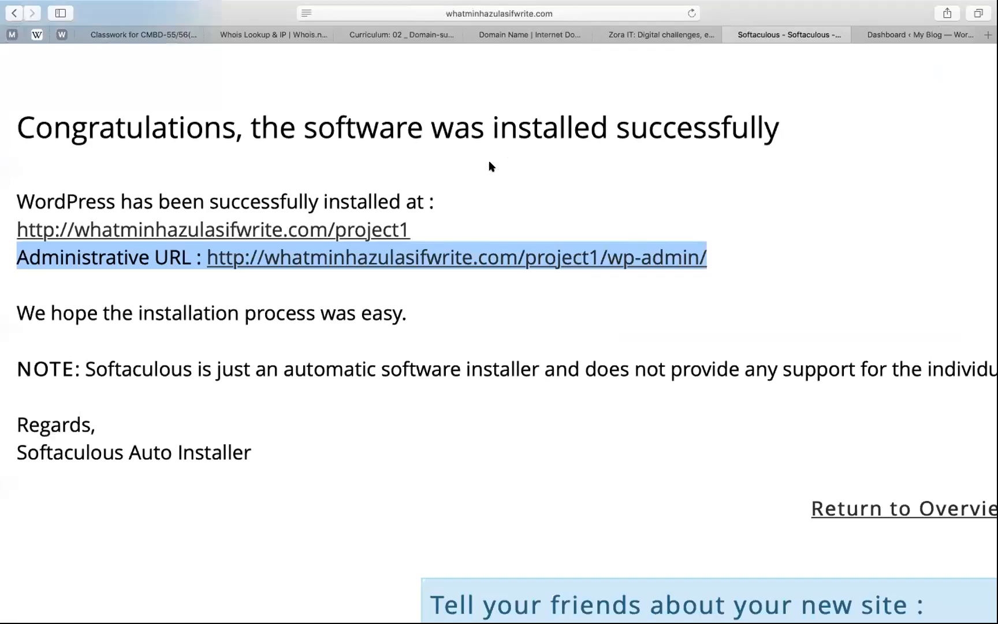
{"action": "left_click", "coordinate": [489, 162]}
{"action": "scroll", "coordinate": [436, 190], "scroll_direction": "down", "scroll_amount": 5}
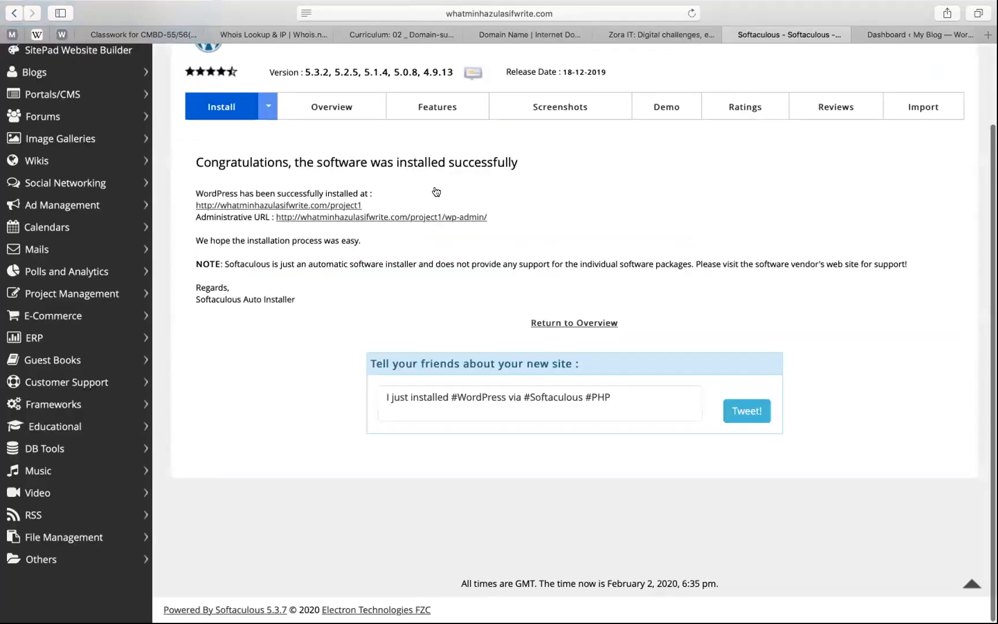
{"action": "scroll", "coordinate": [251, 401], "scroll_direction": "up", "scroll_amount": 3}
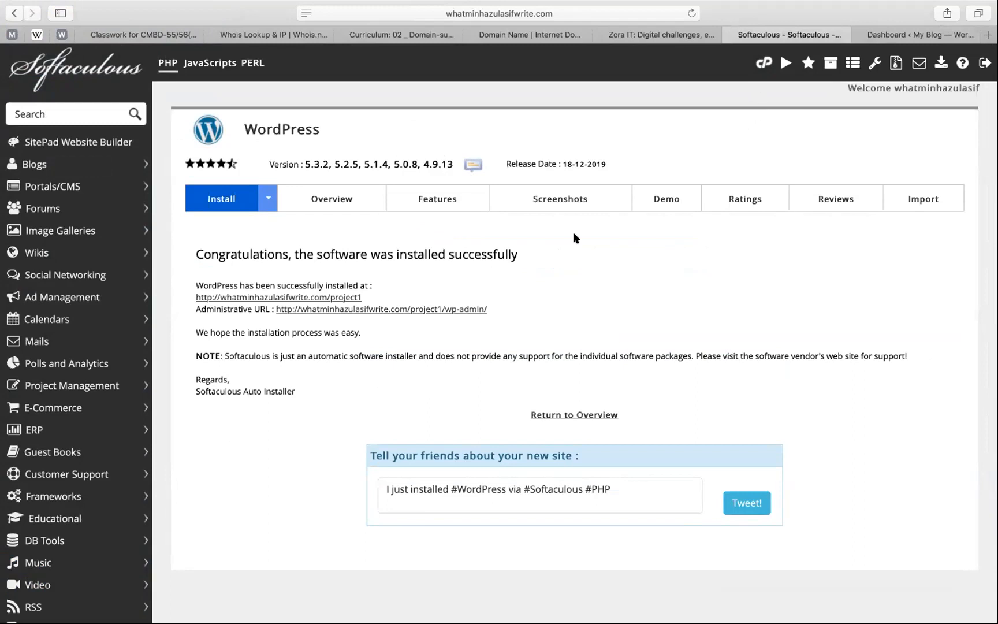
{"action": "scroll", "coordinate": [573, 238], "scroll_direction": "down", "scroll_amount": 3}
{"action": "scroll", "coordinate": [619, 82], "scroll_direction": "up", "scroll_amount": 3}
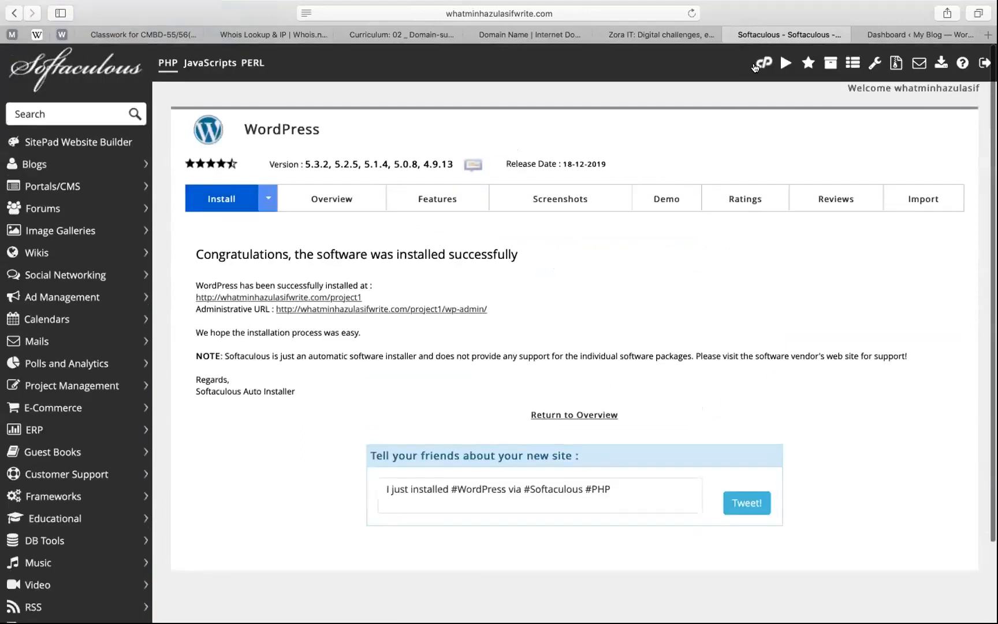
{"action": "left_click", "coordinate": [756, 66]}
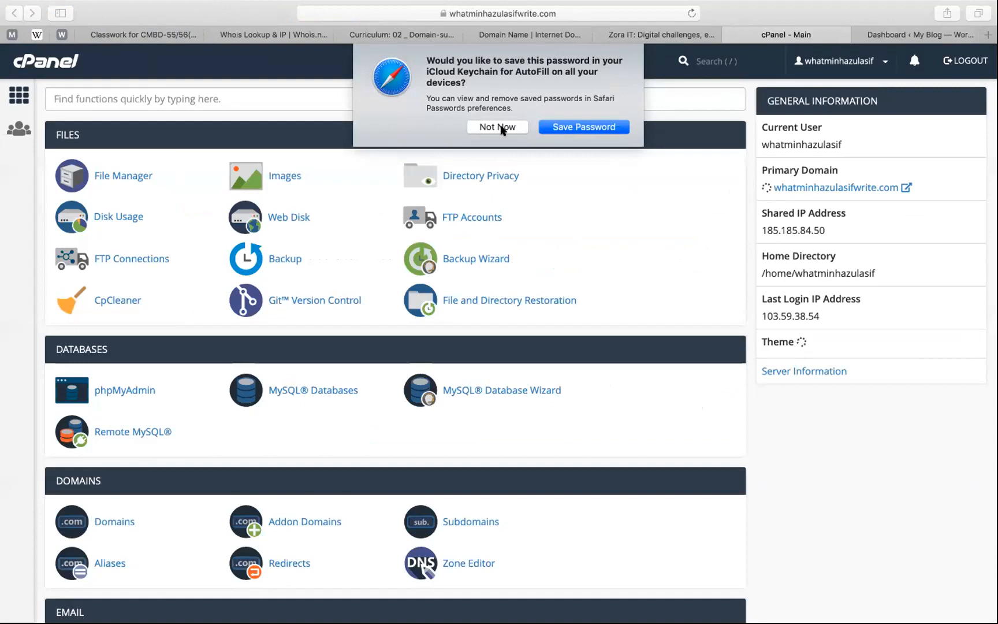
Step: Dismiss the save-password prompt and launch File Manager from the Files section
{"action": "left_click", "coordinate": [502, 128]}
{"action": "scroll", "coordinate": [300, 260], "scroll_direction": "down", "scroll_amount": 5}
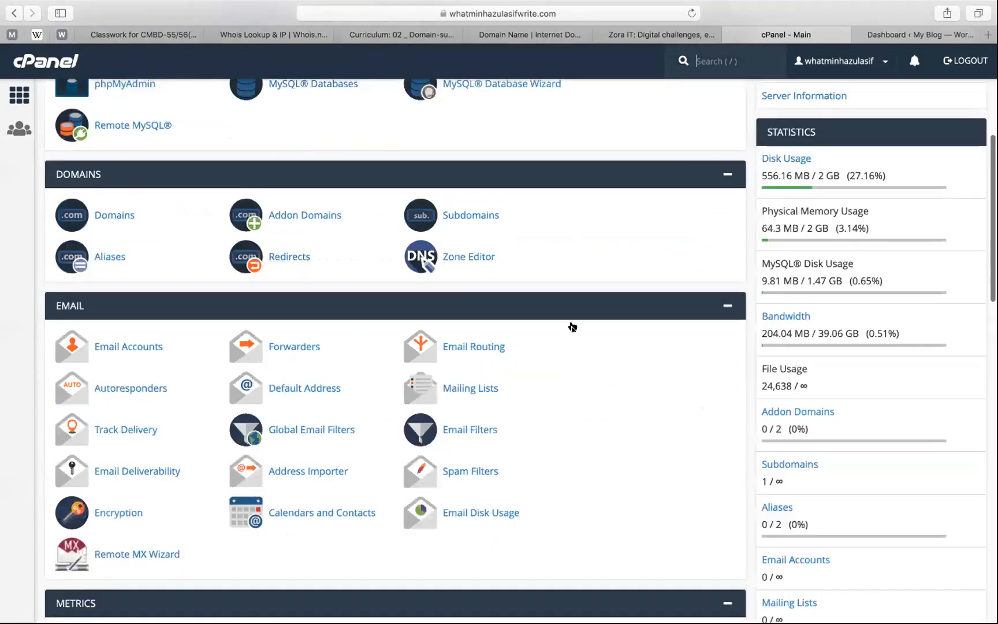
{"action": "scroll", "coordinate": [570, 328], "scroll_direction": "up", "scroll_amount": 5}
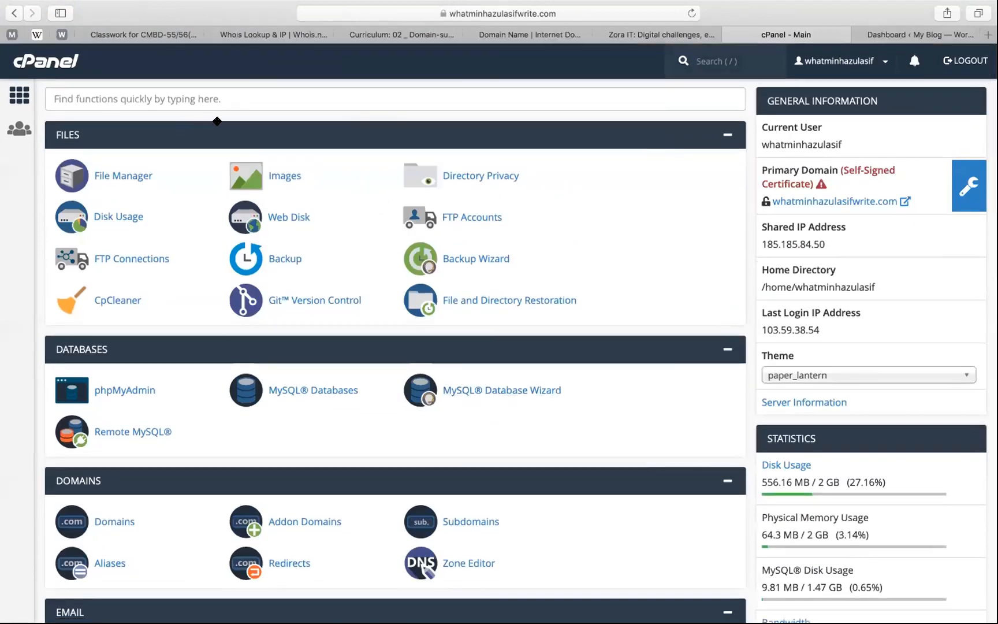
{"action": "left_click", "coordinate": [122, 183]}
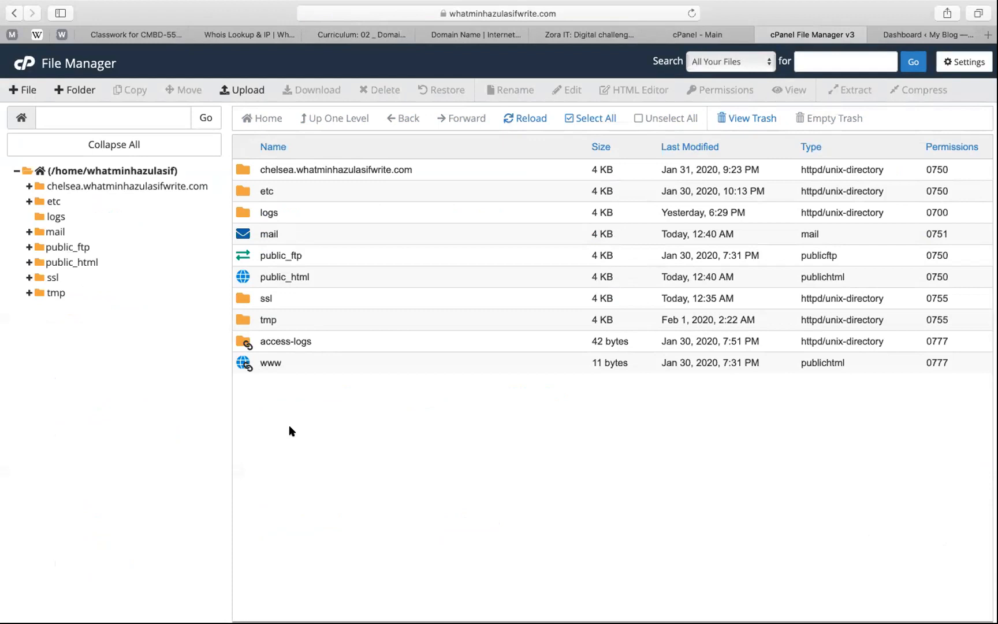
Step: Open public_html and inspect its wp-admin, wp-content and wp-includes folders
{"action": "left_click", "coordinate": [293, 272]}
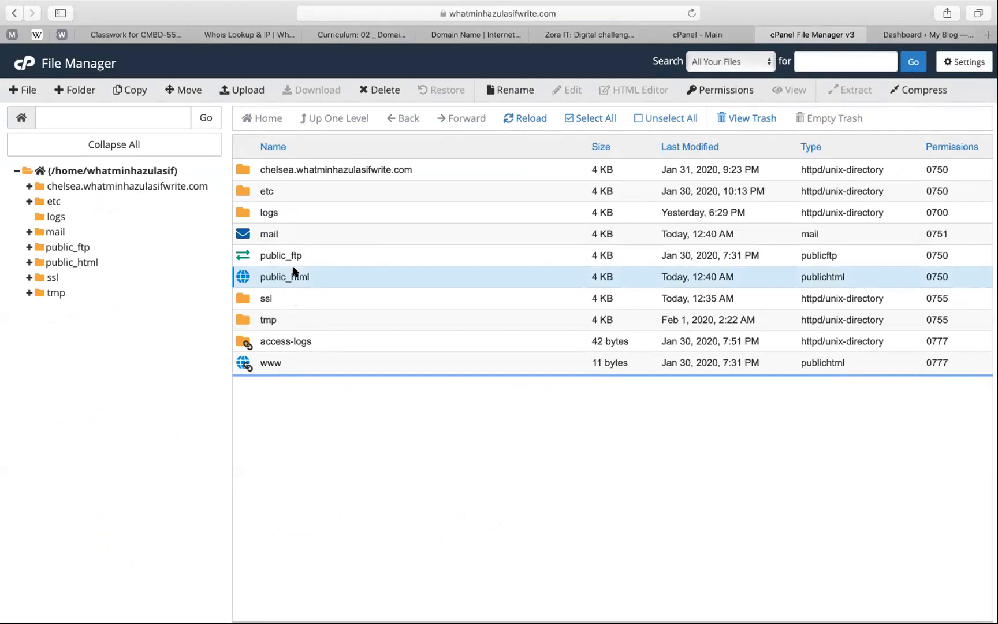
{"action": "double_click", "coordinate": [241, 281]}
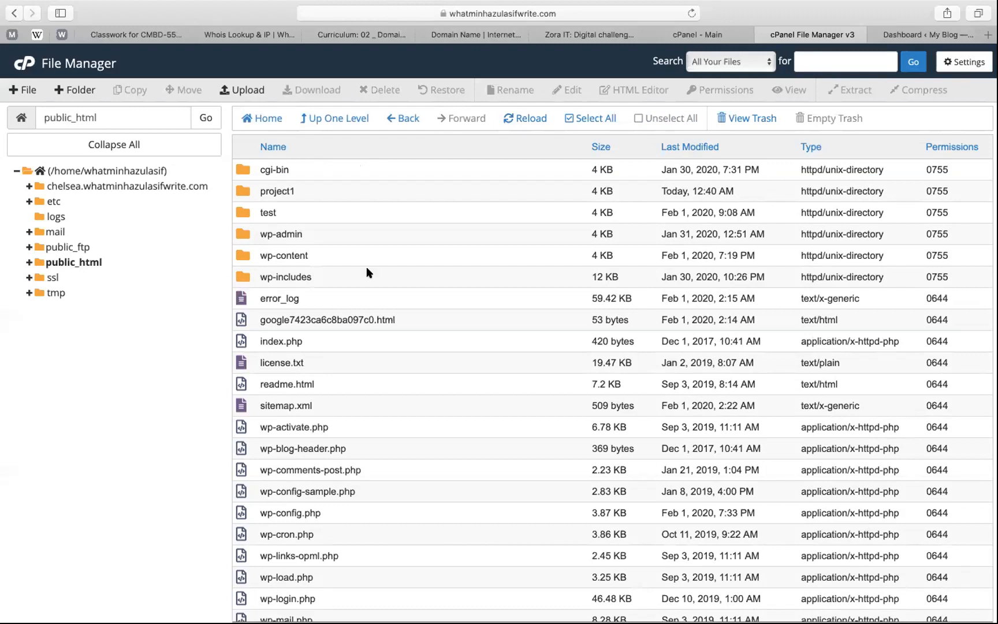
{"action": "scroll", "coordinate": [312, 446], "scroll_direction": "down", "scroll_amount": 3}
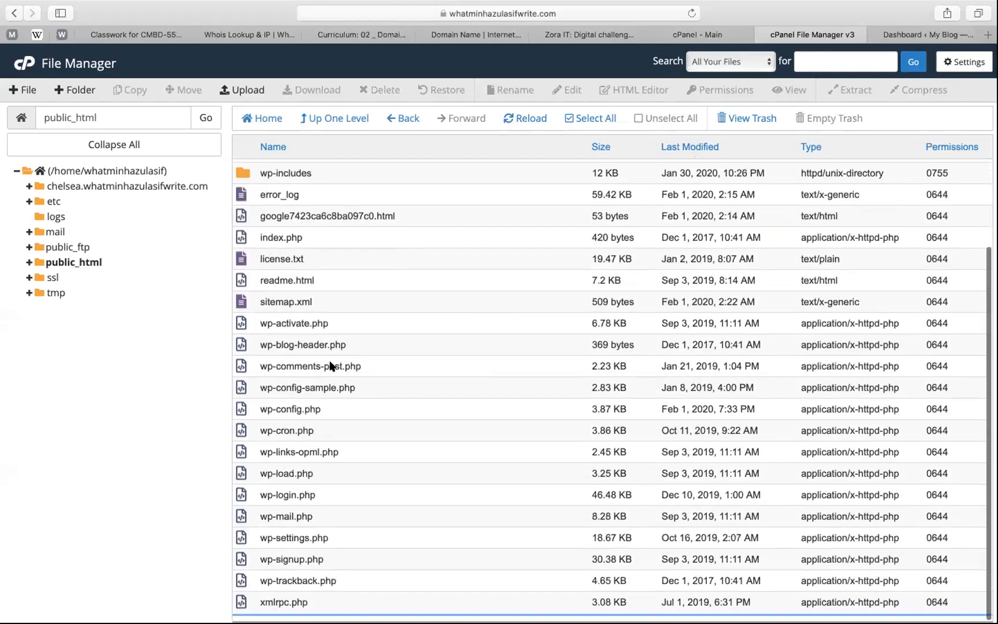
{"action": "scroll", "coordinate": [377, 454], "scroll_direction": "up", "scroll_amount": 3}
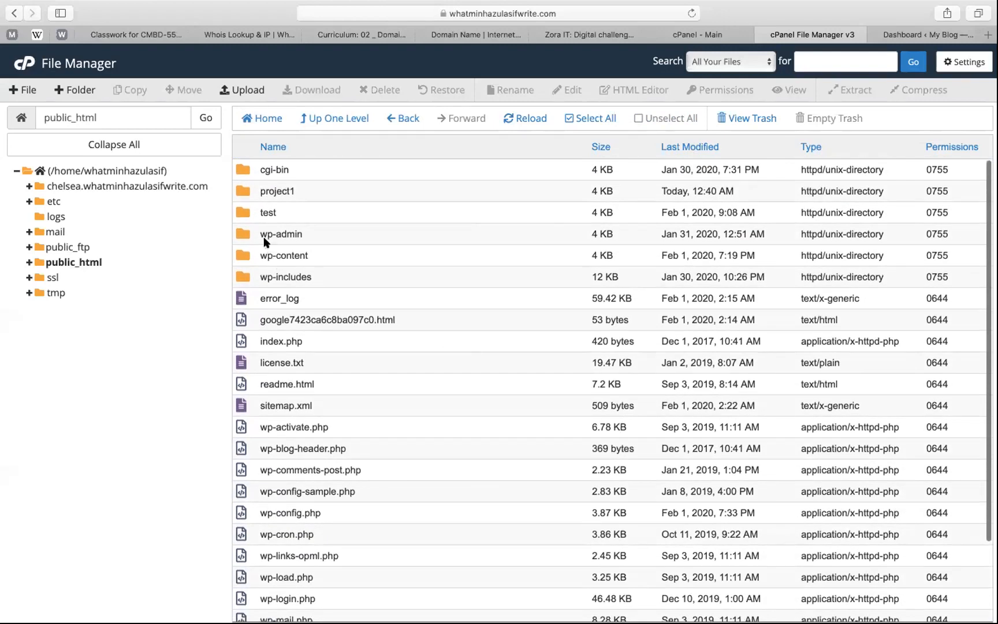
{"action": "left_click", "coordinate": [258, 232]}
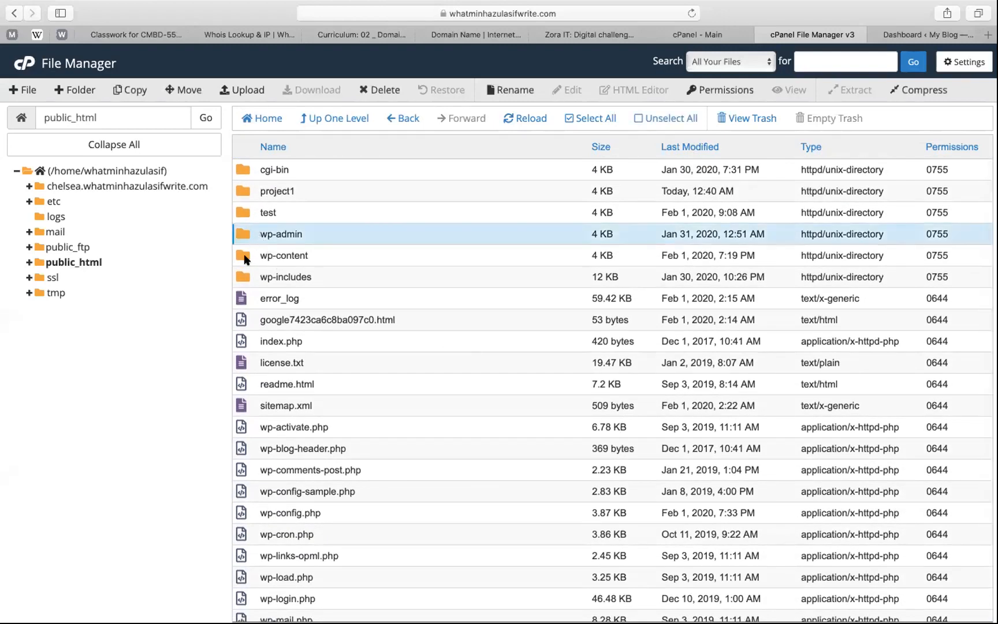
{"action": "left_click", "coordinate": [245, 255]}
{"action": "left_click", "coordinate": [239, 276]}
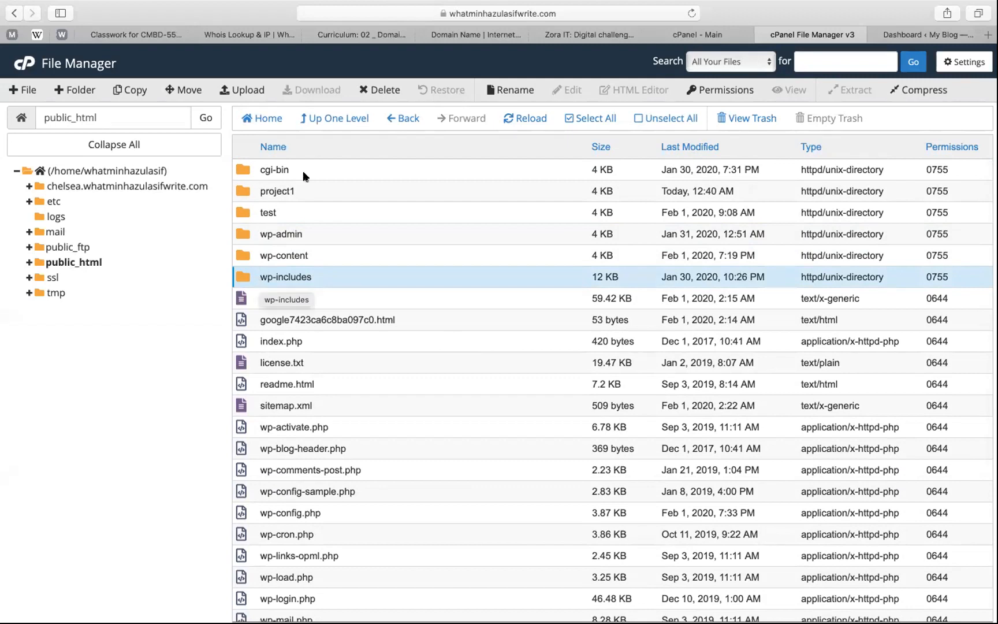
Step: Check the project1 folder's wp-admin, wp-content and wp-includes, then return to cPanel home
{"action": "left_click", "coordinate": [241, 193]}
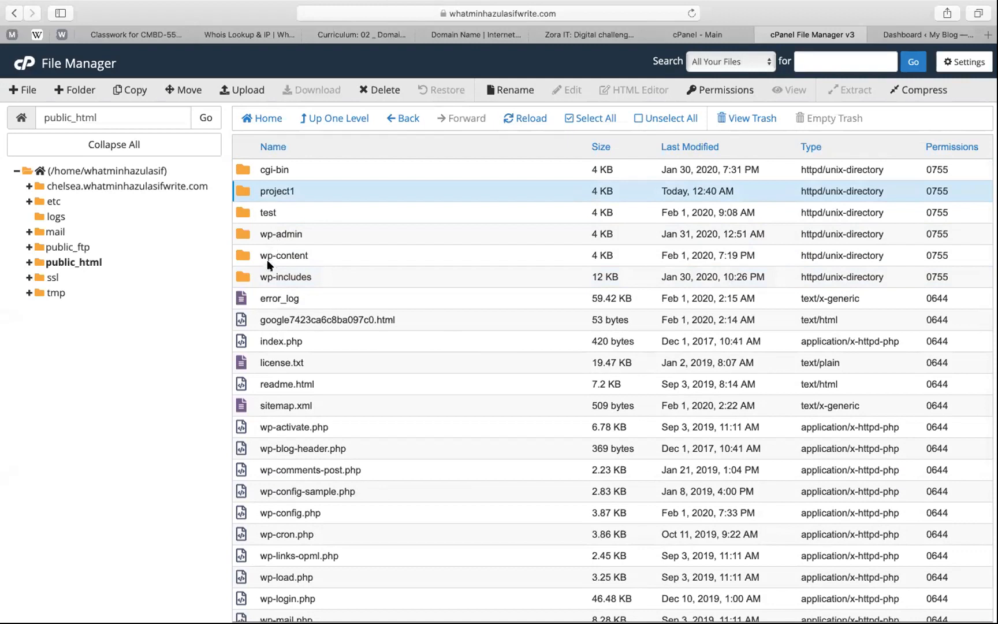
{"action": "double_click", "coordinate": [244, 194]}
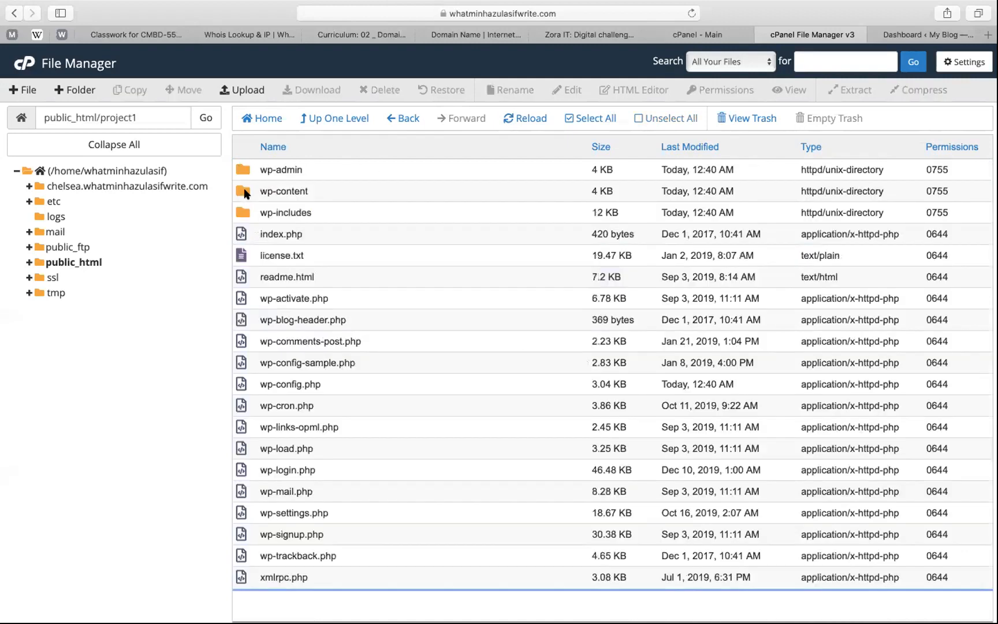
{"action": "left_click", "coordinate": [267, 173]}
{"action": "left_click", "coordinate": [251, 185]}
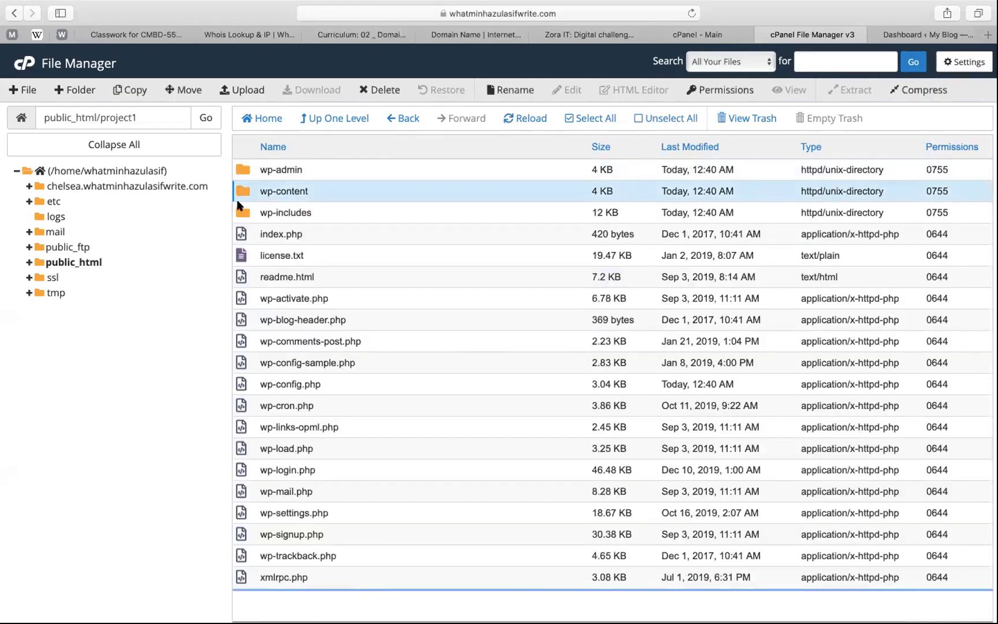
{"action": "left_click", "coordinate": [237, 203]}
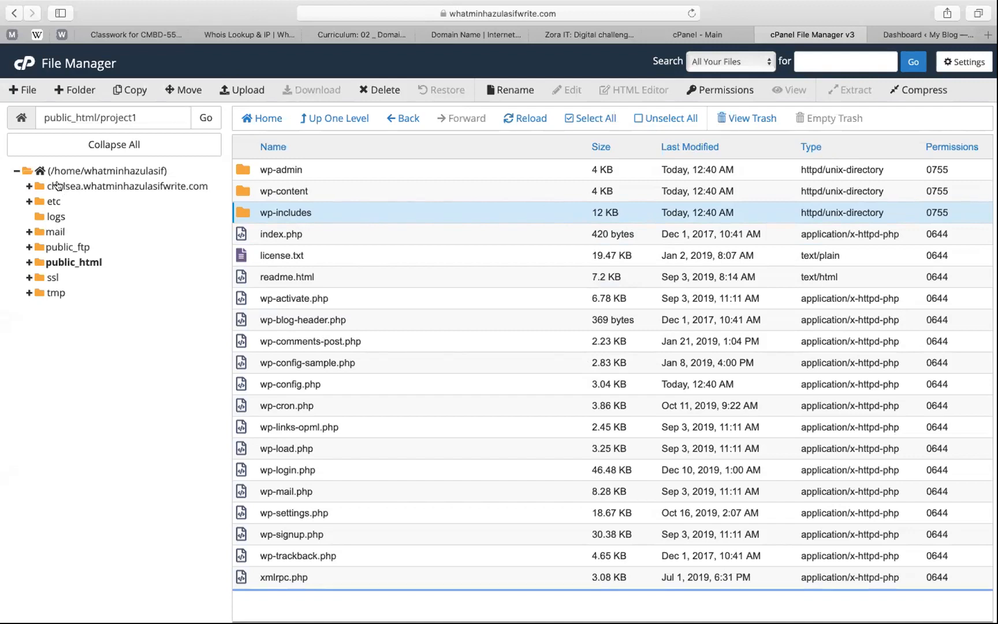
{"action": "left_click", "coordinate": [23, 65]}
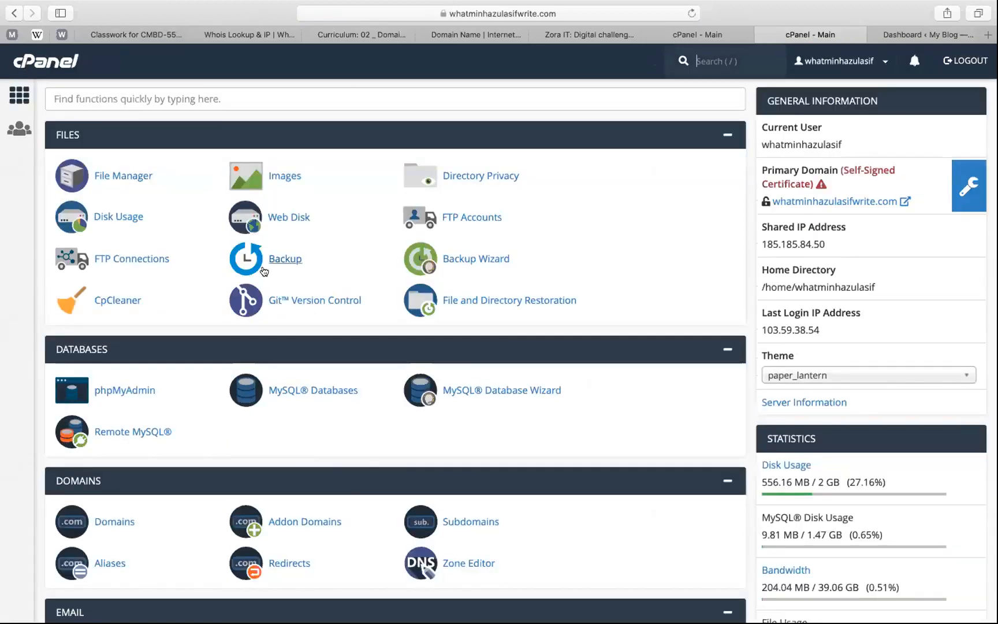
Step: Create a trial subdomain 'biplob' with an auto-filled document root on the Subdomains page
{"action": "scroll", "coordinate": [262, 270], "scroll_direction": "down", "scroll_amount": 3}
{"action": "key", "text": "super+f"}
{"action": "type", "text": "sub"}
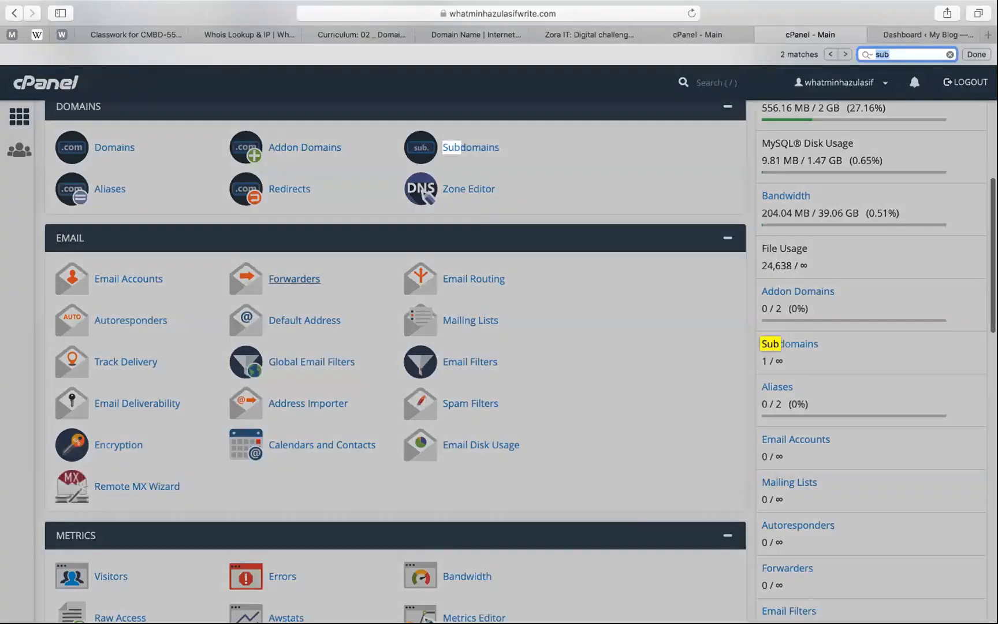
{"action": "left_click", "coordinate": [490, 147]}
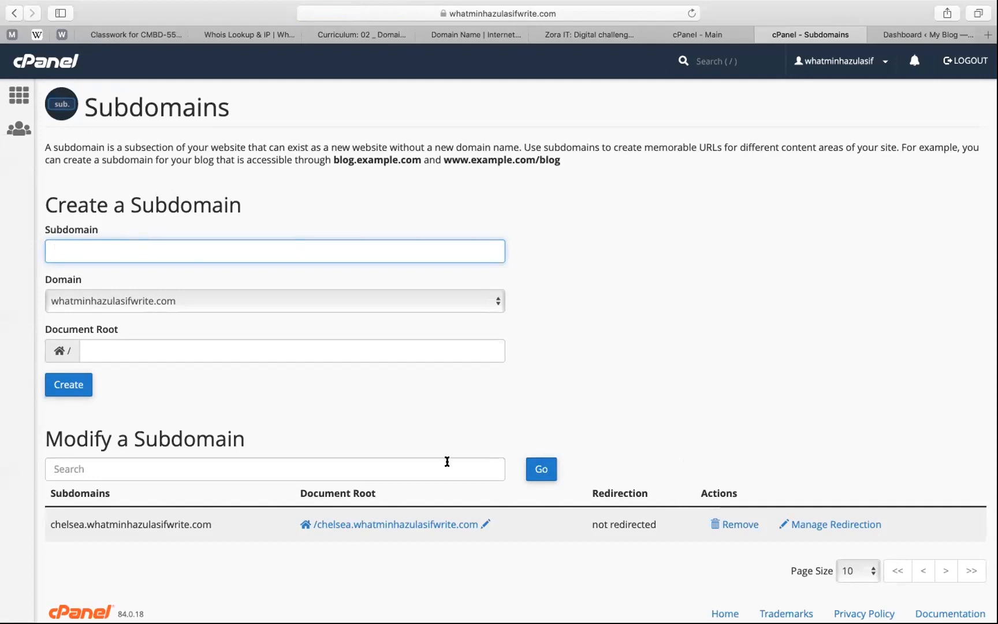
{"action": "type", "text": "b"}
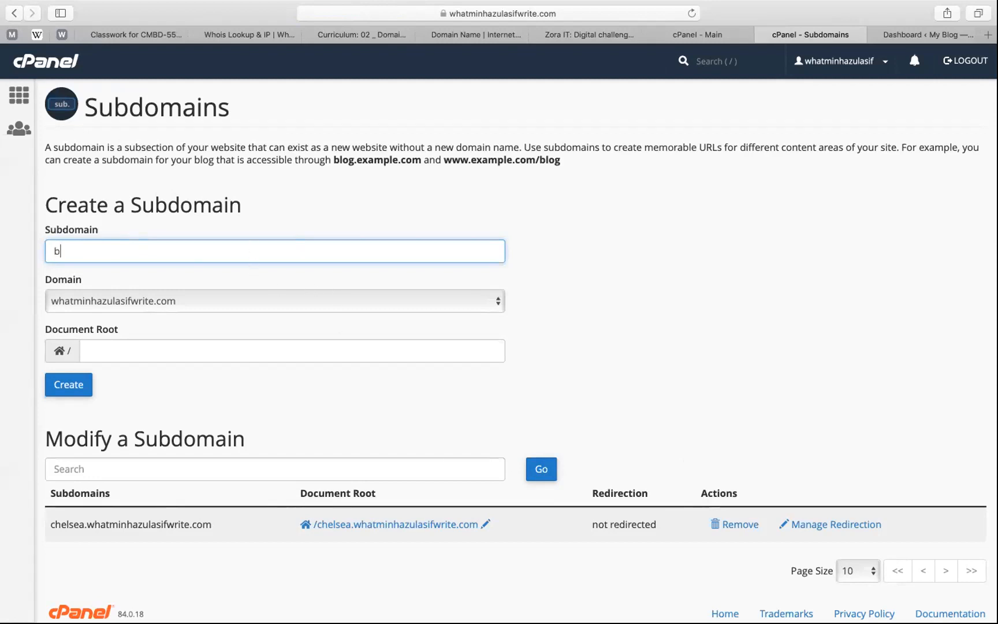
{"action": "type", "text": "iplob"}
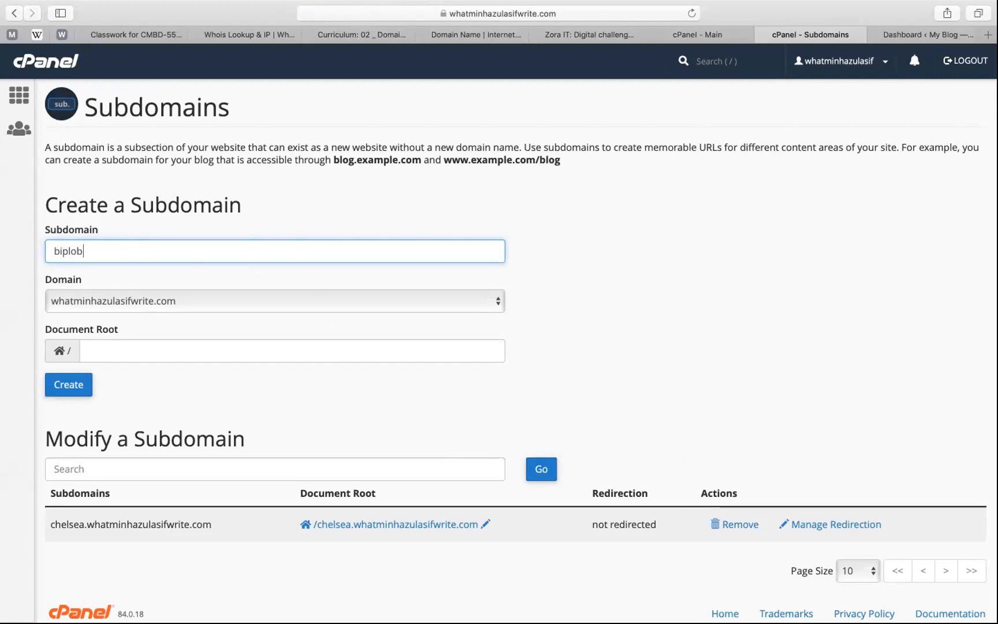
{"action": "left_click", "coordinate": [621, 246]}
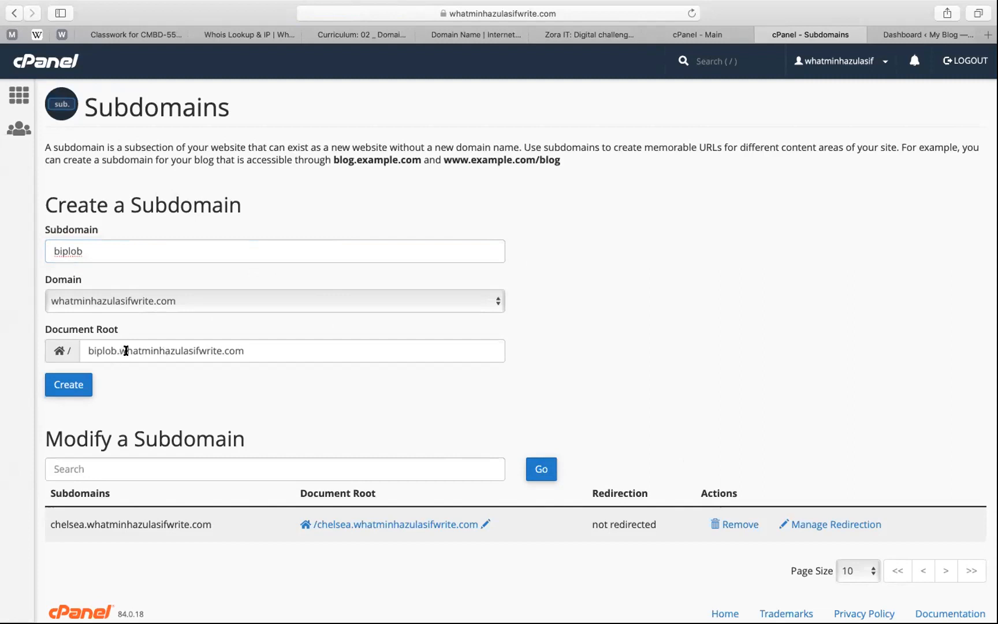
{"action": "left_click", "coordinate": [78, 383]}
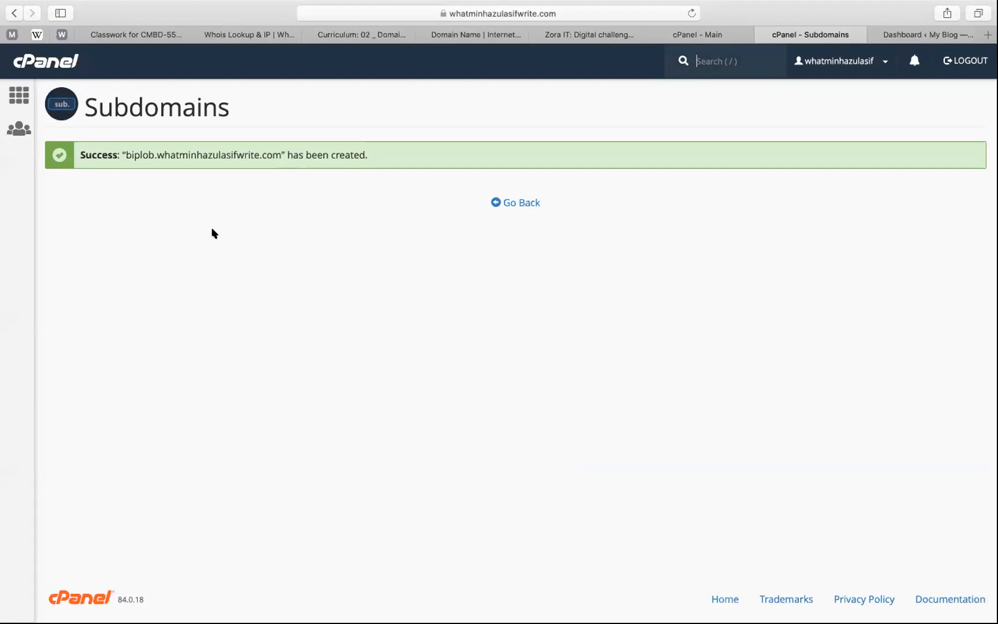
Step: Delete the trial biplob subdomain from the subdomain list
{"action": "left_click", "coordinate": [514, 209]}
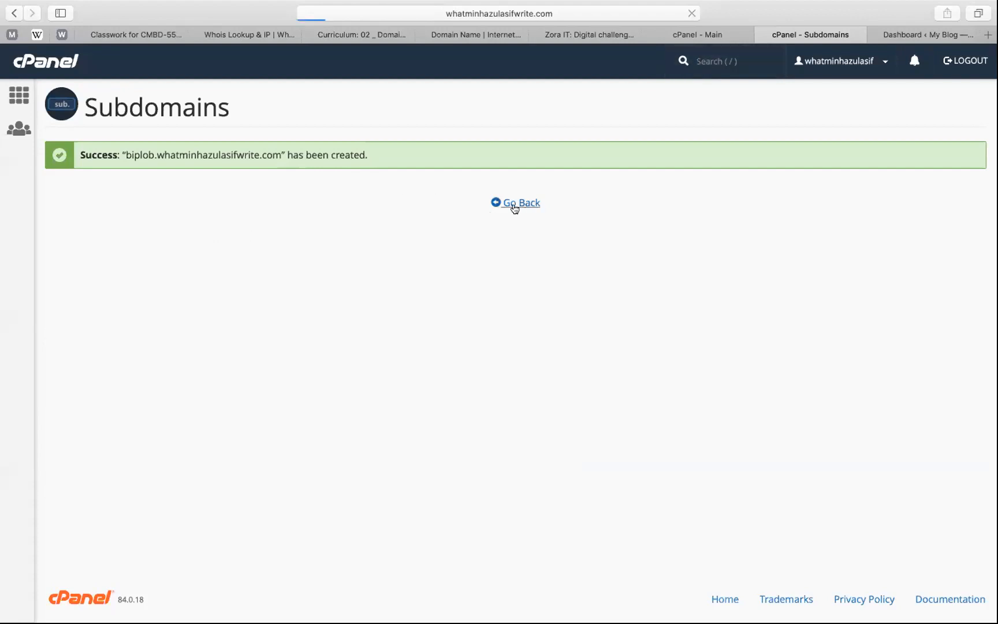
{"action": "scroll", "coordinate": [391, 433], "scroll_direction": "down", "scroll_amount": 2}
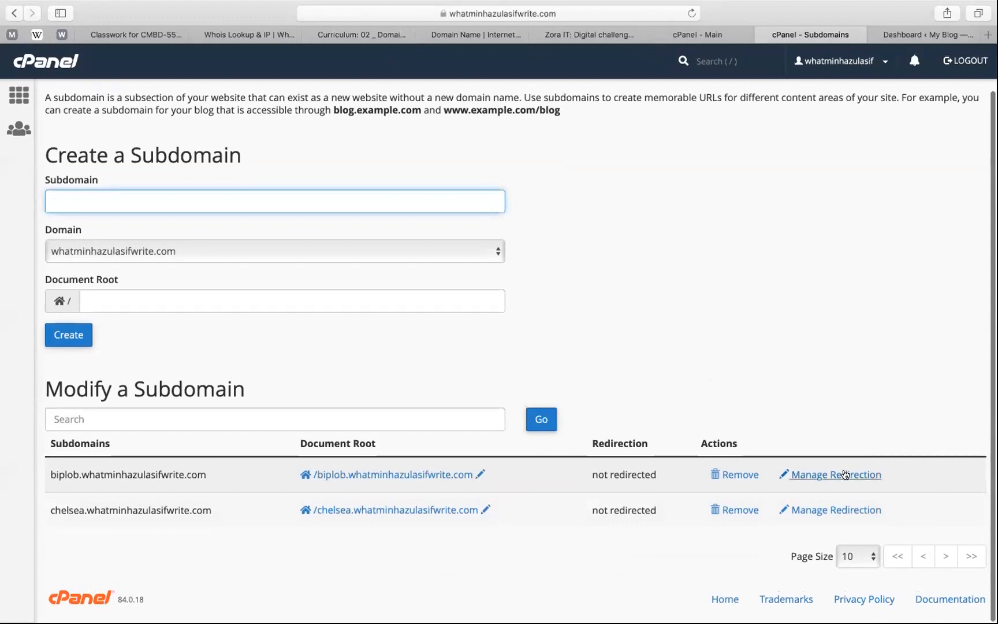
{"action": "left_click", "coordinate": [753, 474]}
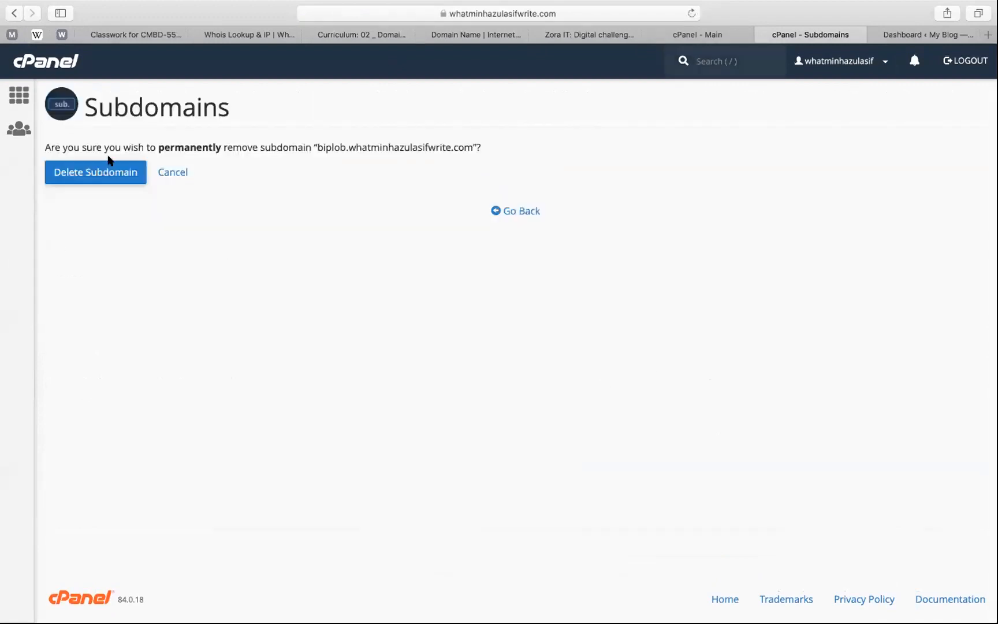
{"action": "left_click", "coordinate": [90, 169]}
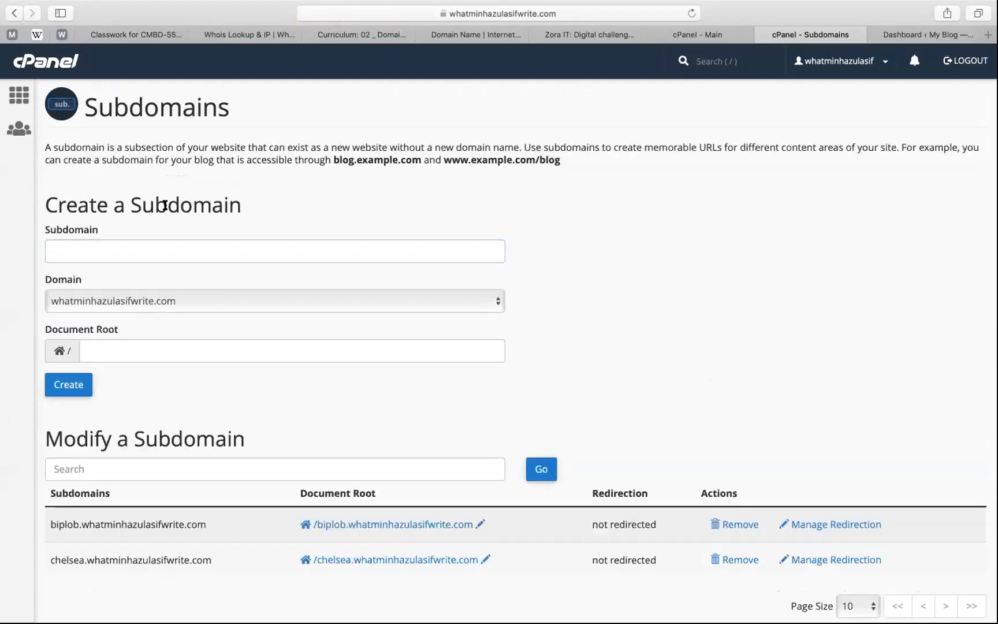
Step: Create subdomain project1.whatminhazulasifwrite.com with its auto-filled document root
{"action": "left_click", "coordinate": [135, 245]}
{"action": "type", "text": "pr"}
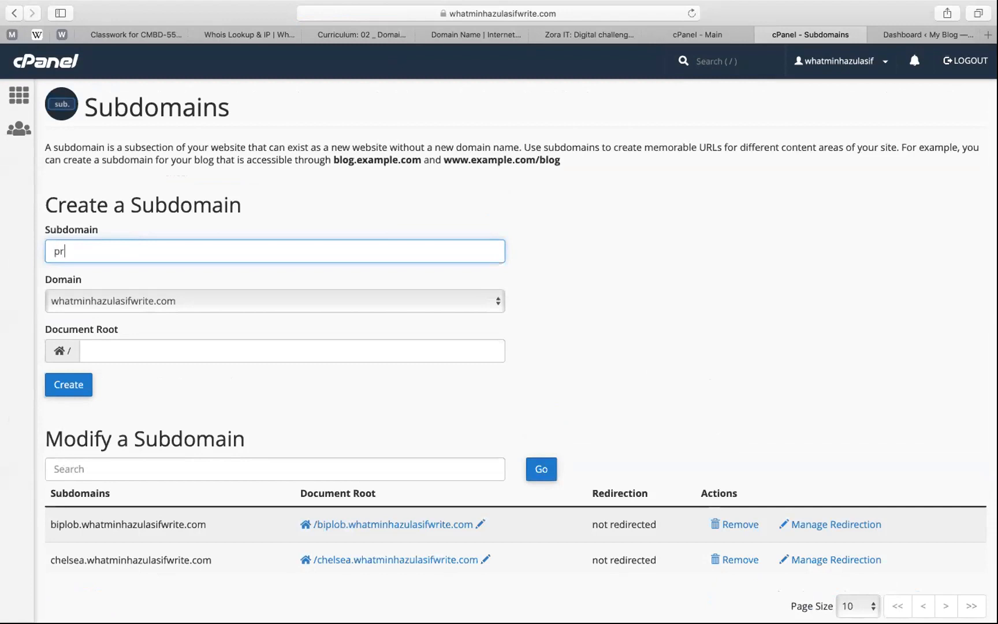
{"action": "type", "text": "oject1"}
{"action": "left_click", "coordinate": [204, 225]}
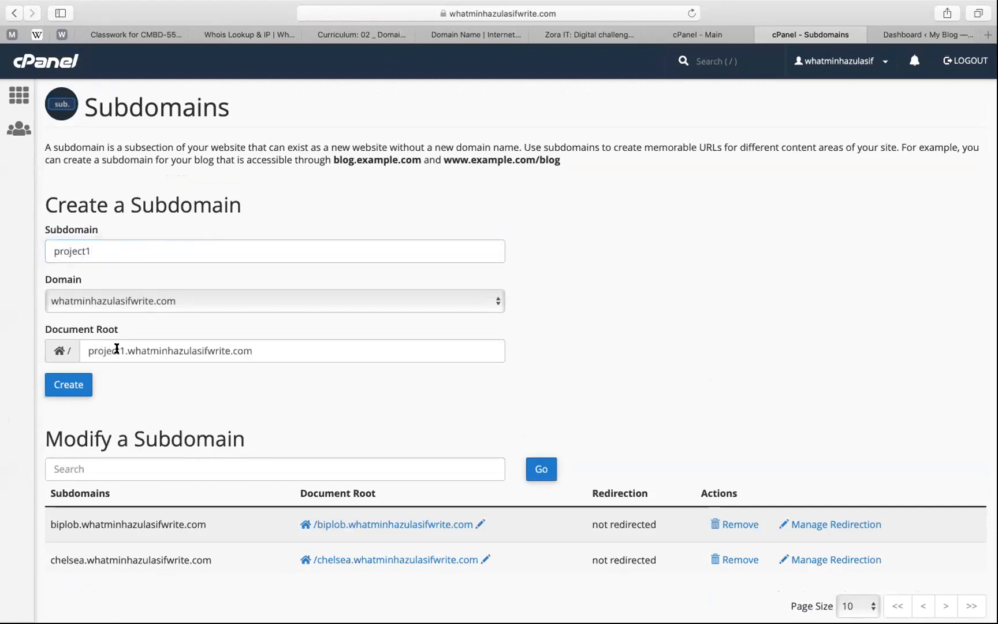
{"action": "left_click", "coordinate": [258, 350]}
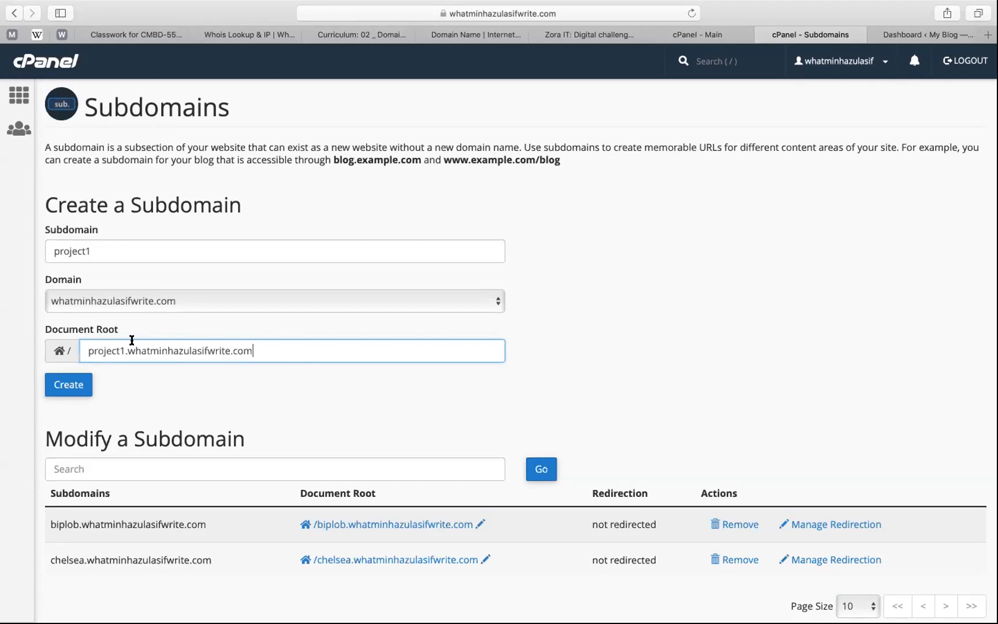
{"action": "left_click", "coordinate": [79, 385]}
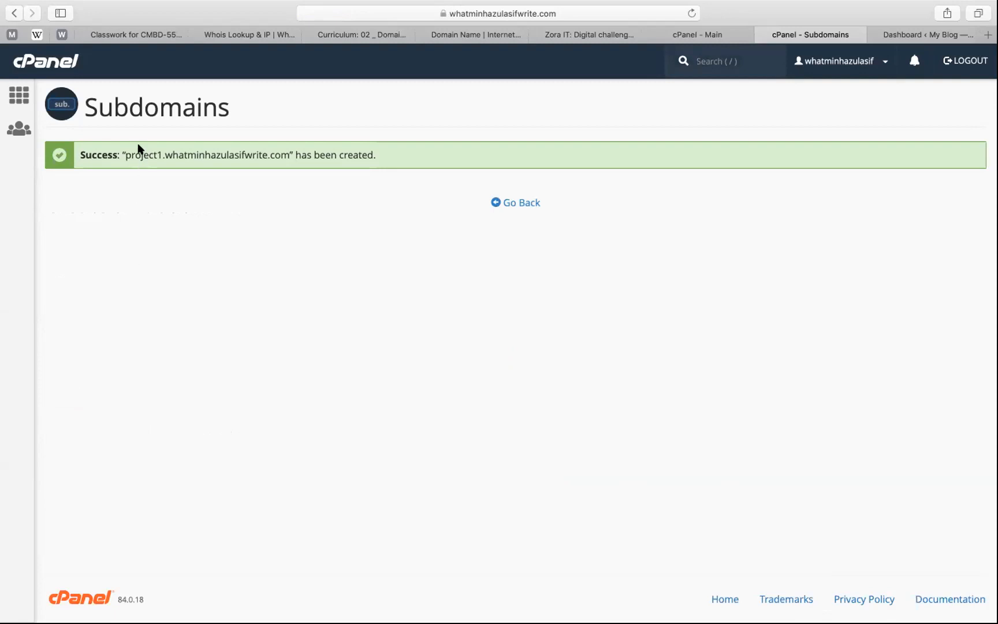
{"action": "left_click", "coordinate": [19, 97]}
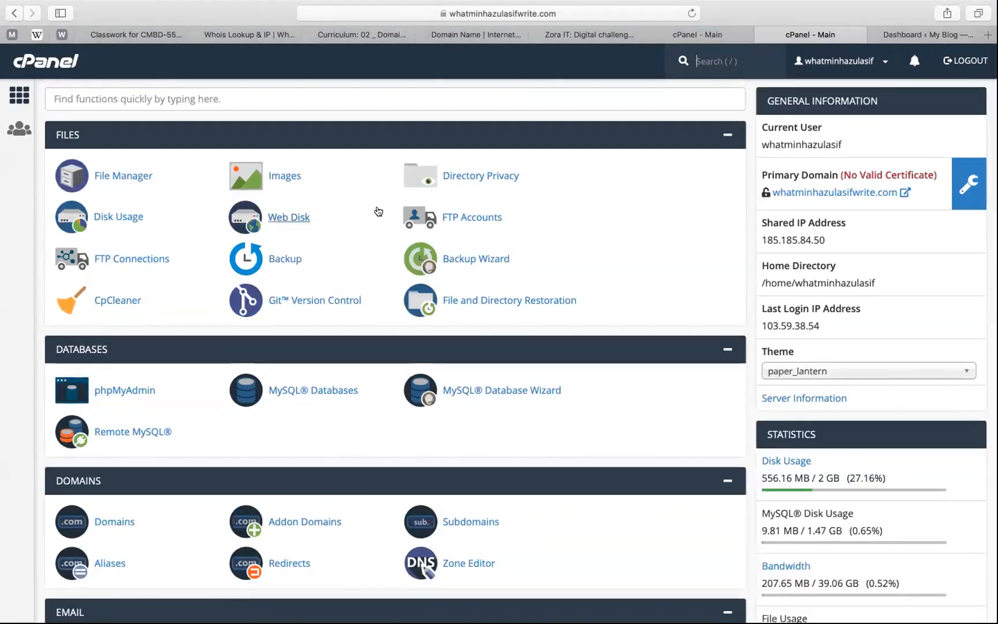
Step: Open the WordPress installer in Softaculous and start a new installation
{"action": "scroll", "coordinate": [580, 252], "scroll_direction": "up", "scroll_amount": 1}
{"action": "scroll", "coordinate": [680, 223], "scroll_direction": "up", "scroll_amount": 1}
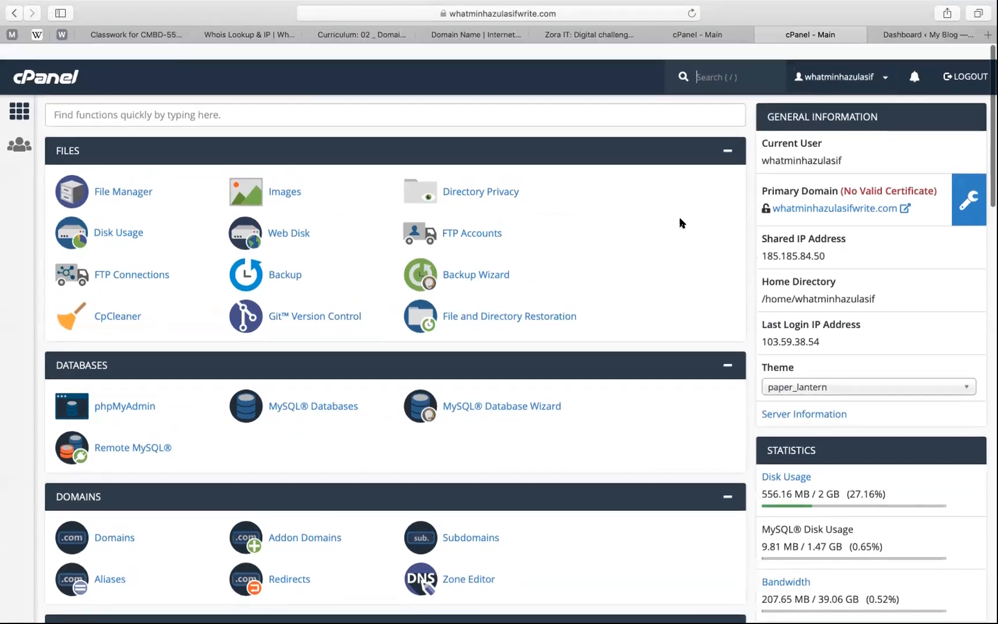
{"action": "scroll", "coordinate": [186, 224], "scroll_direction": "down", "scroll_amount": 1}
{"action": "scroll", "coordinate": [186, 224], "scroll_direction": "down", "scroll_amount": 10}
{"action": "left_click", "coordinate": [92, 442]}
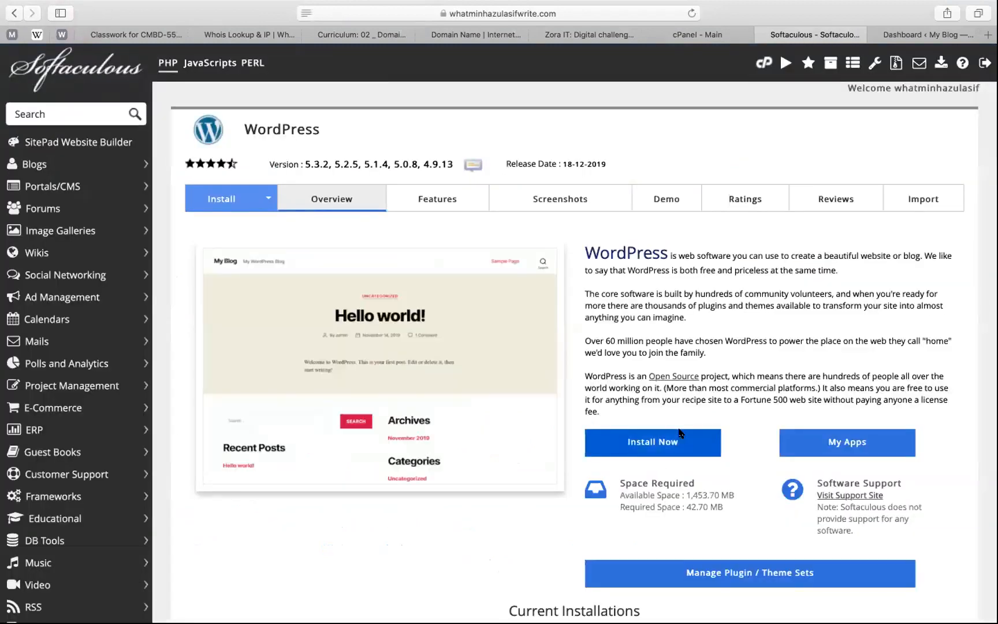
{"action": "double_click", "coordinate": [679, 432]}
{"action": "left_click", "coordinate": [691, 450]}
Step: Open the WordPress install form and pick project1.whatminhazulasifwrite.com as the install domain
{"action": "left_click", "coordinate": [610, 444]}
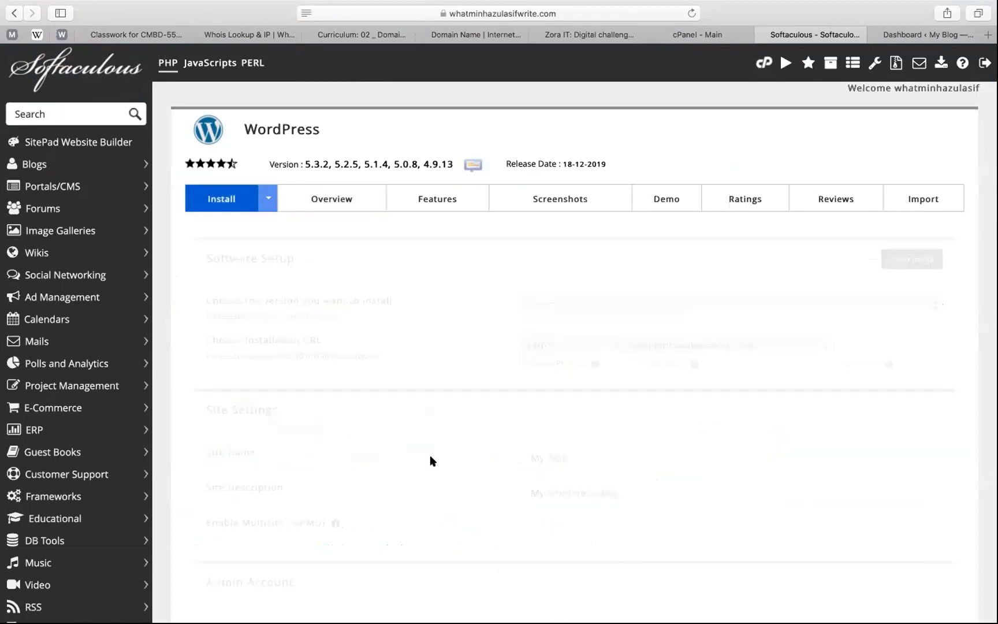
{"action": "scroll", "coordinate": [494, 216], "scroll_direction": "down", "scroll_amount": 5}
{"action": "scroll", "coordinate": [579, 241], "scroll_direction": "up", "scroll_amount": 3}
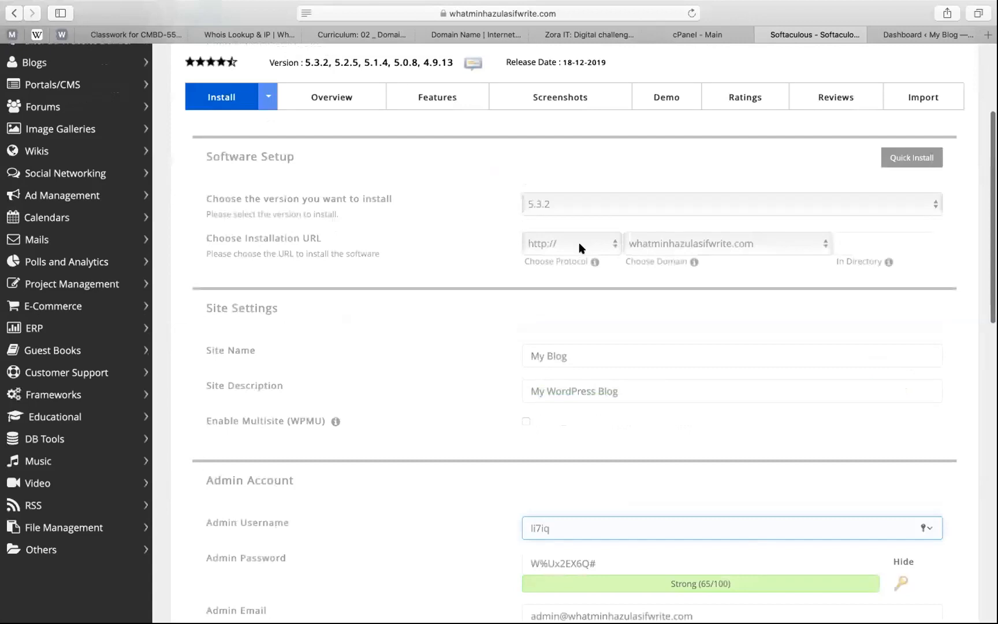
{"action": "left_click", "coordinate": [887, 241]}
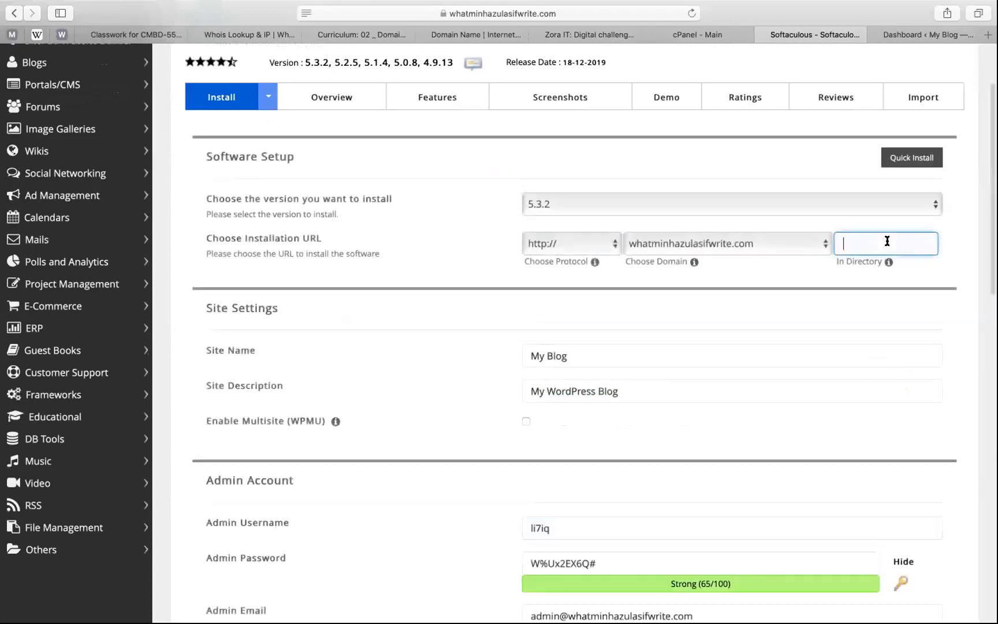
{"action": "left_click", "coordinate": [711, 244]}
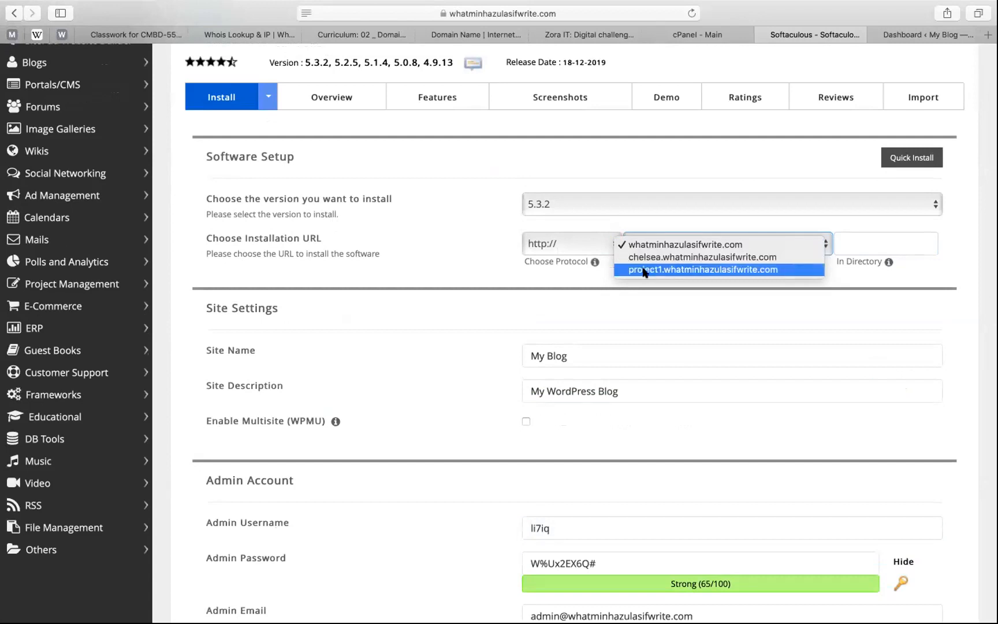
{"action": "left_click", "coordinate": [672, 270]}
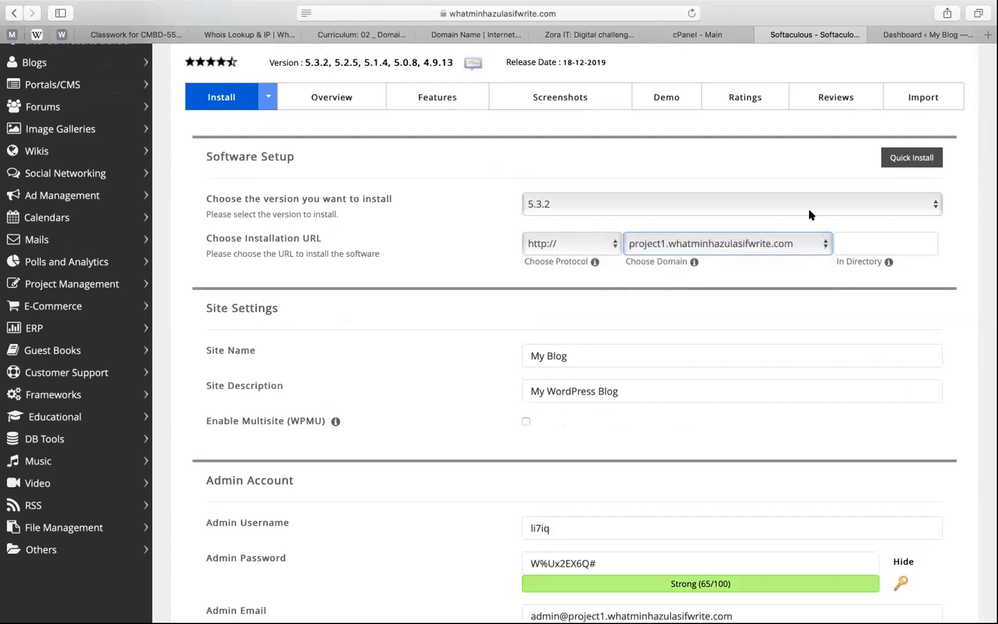
{"action": "left_click", "coordinate": [847, 241]}
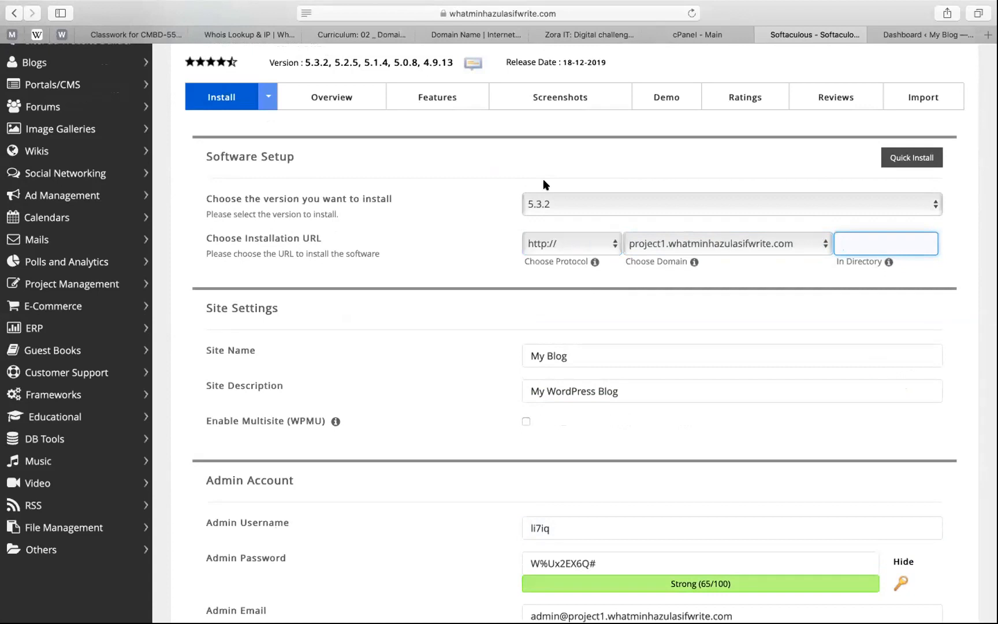
{"action": "left_click", "coordinate": [689, 244]}
{"action": "left_click", "coordinate": [689, 244]}
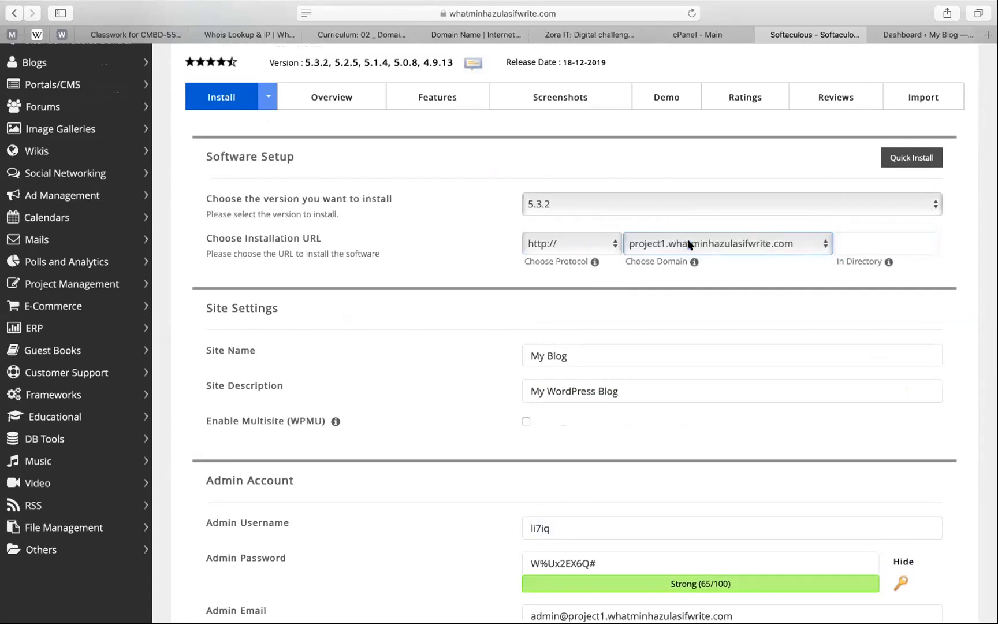
Step: Empty the In Directory field so it installs at the root, keeping the project1 subdomain
{"action": "left_click", "coordinate": [689, 244]}
{"action": "left_click", "coordinate": [714, 221]}
{"action": "left_click", "coordinate": [884, 240]}
{"action": "type", "text": "mmmmm"}
{"action": "key", "text": "super+a"}
{"action": "key", "text": "BackSpace"}
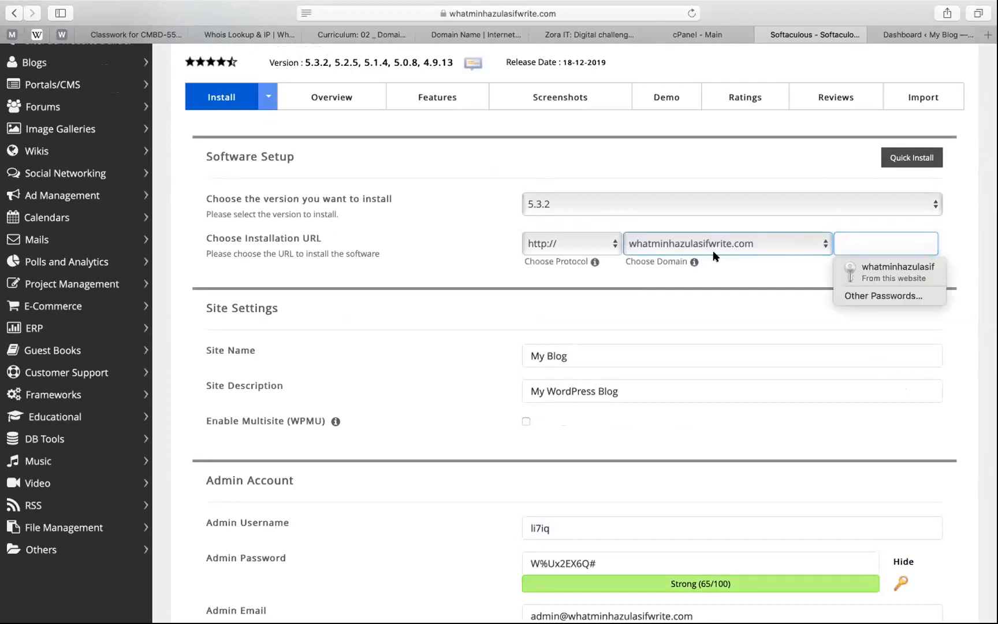
{"action": "left_click", "coordinate": [712, 248]}
{"action": "left_click", "coordinate": [690, 270]}
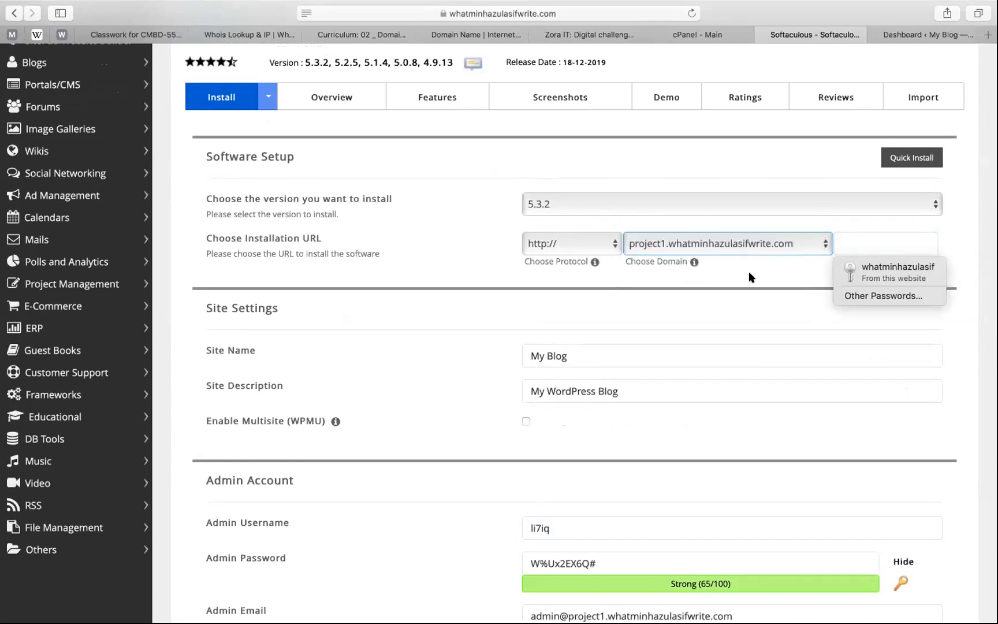
Step: Replace the generated admin username with 'admin' and move to the password field
{"action": "left_click", "coordinate": [582, 350]}
{"action": "scroll", "coordinate": [648, 299], "scroll_direction": "down", "scroll_amount": 3}
{"action": "scroll", "coordinate": [648, 300], "scroll_direction": "down", "scroll_amount": 1}
{"action": "left_click", "coordinate": [622, 316]}
{"action": "left_click", "coordinate": [605, 345]}
{"action": "left_click", "coordinate": [602, 308]}
{"action": "key", "text": "super+a"}
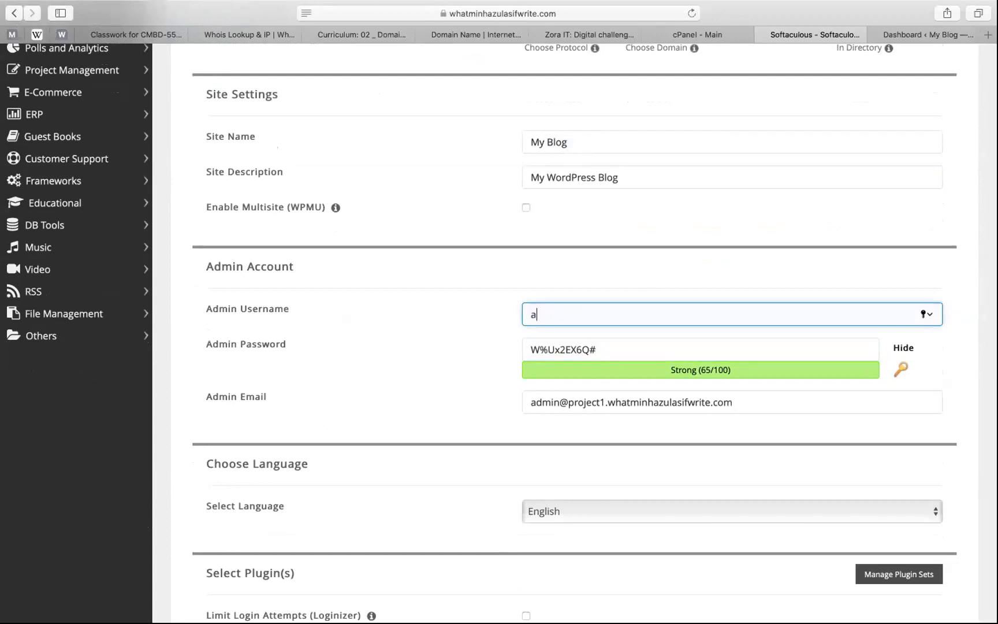
{"action": "key", "text": "Tab"}
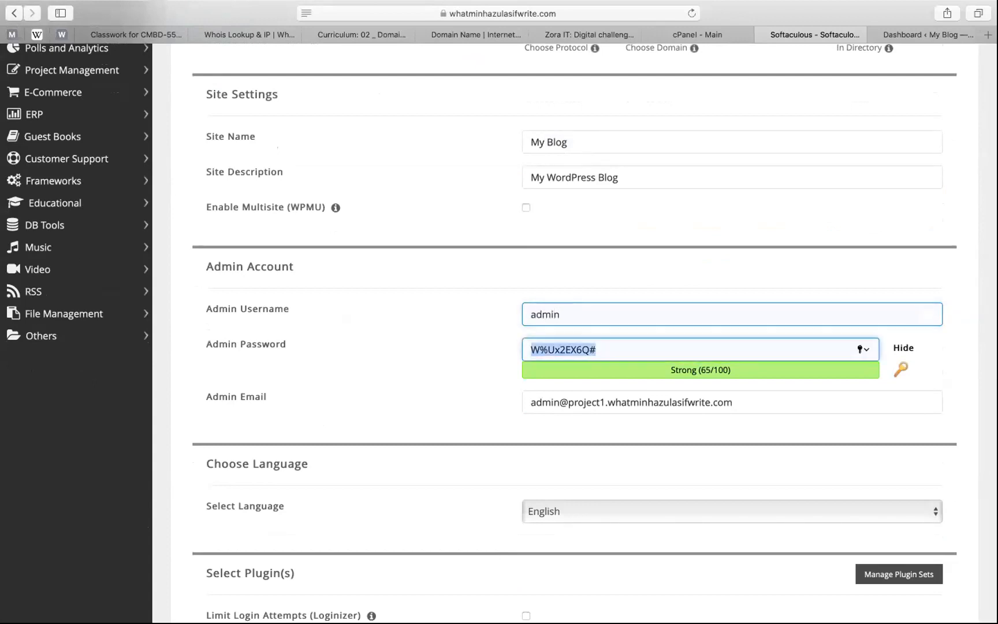
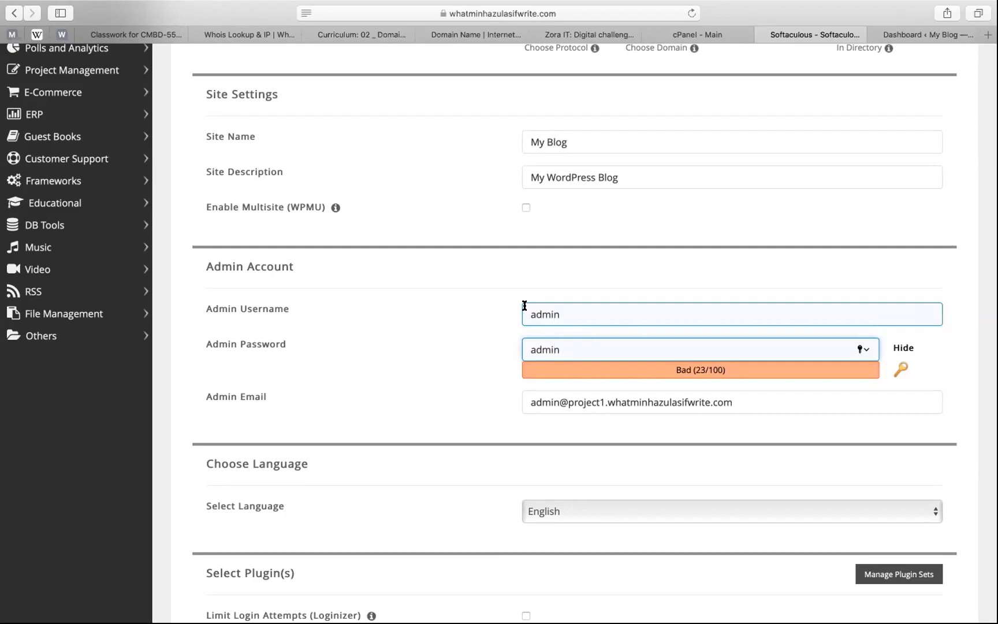
{"action": "scroll", "coordinate": [458, 343], "scroll_direction": "down", "scroll_amount": 5}
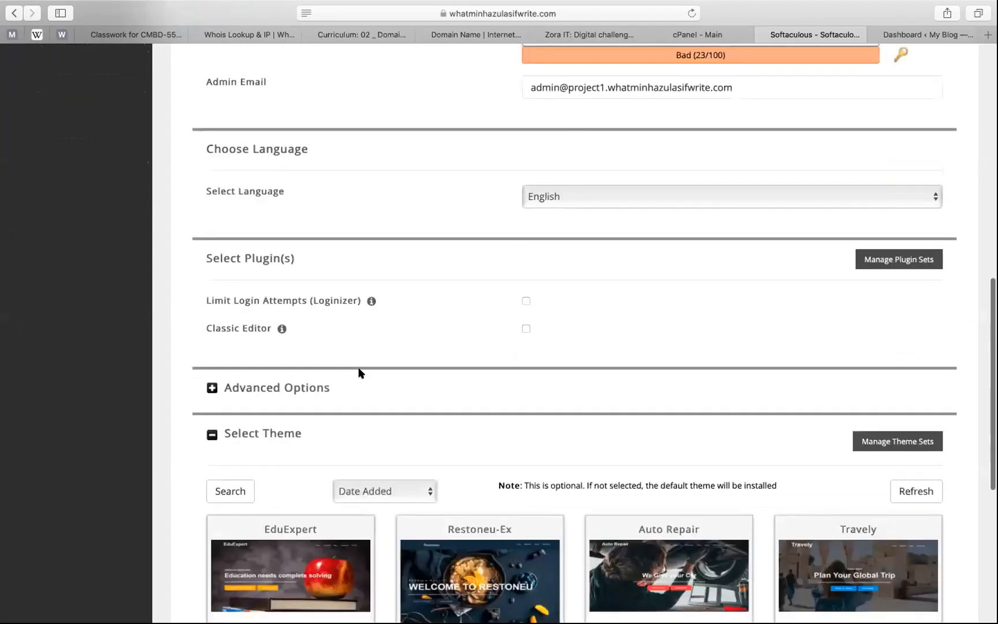
Step: Under Advanced Options, set backups to Local Folder, Once a month, with rotation 1
{"action": "scroll", "coordinate": [358, 372], "scroll_direction": "down", "scroll_amount": 2}
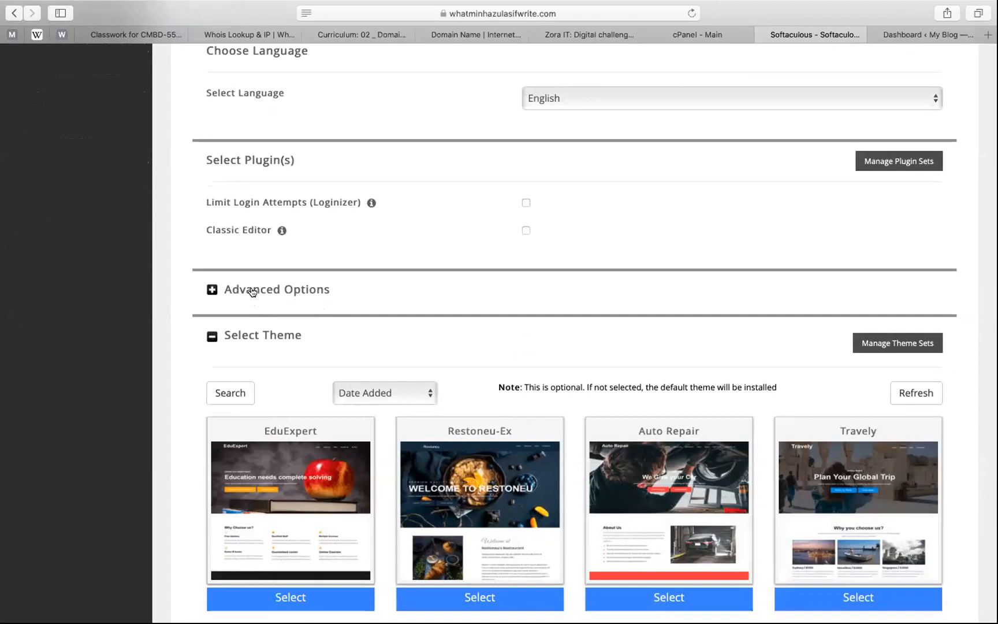
{"action": "left_click", "coordinate": [252, 291]}
{"action": "scroll", "coordinate": [252, 291], "scroll_direction": "down", "scroll_amount": 2}
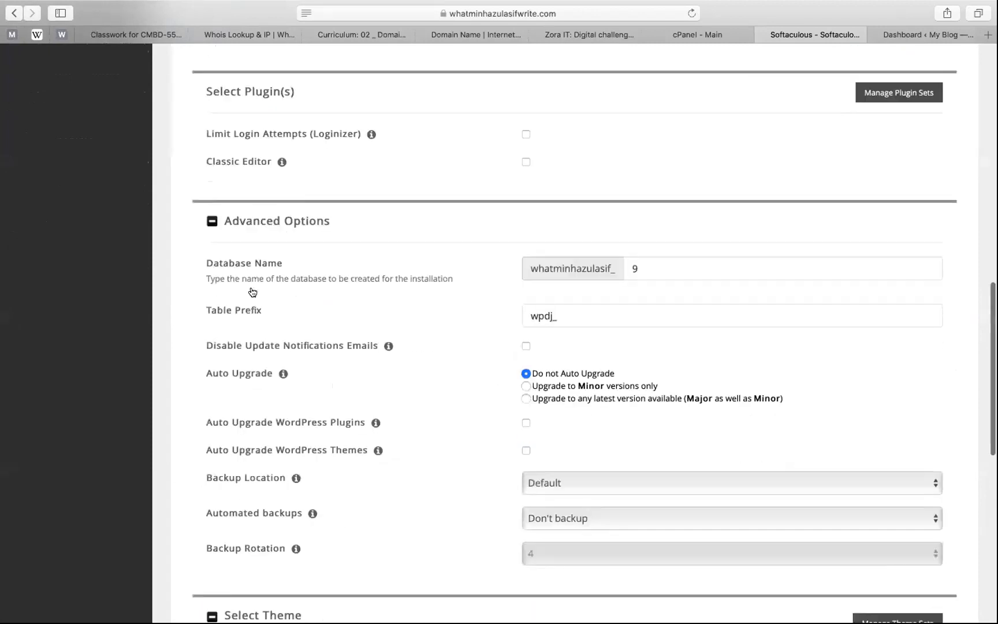
{"action": "scroll", "coordinate": [252, 292], "scroll_direction": "down", "scroll_amount": 3}
{"action": "left_click", "coordinate": [215, 350]}
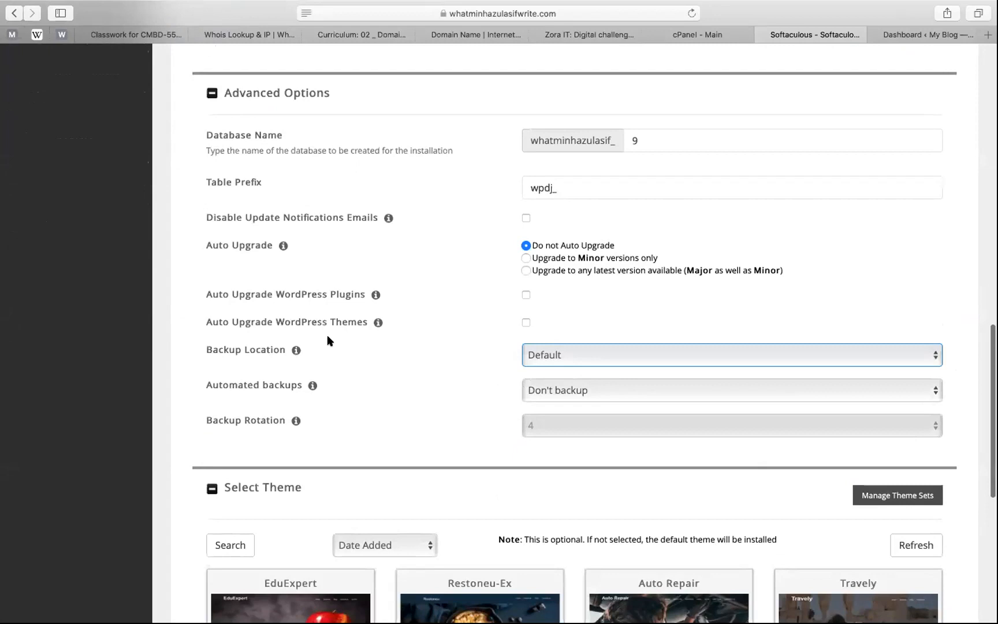
{"action": "left_click", "coordinate": [530, 353]}
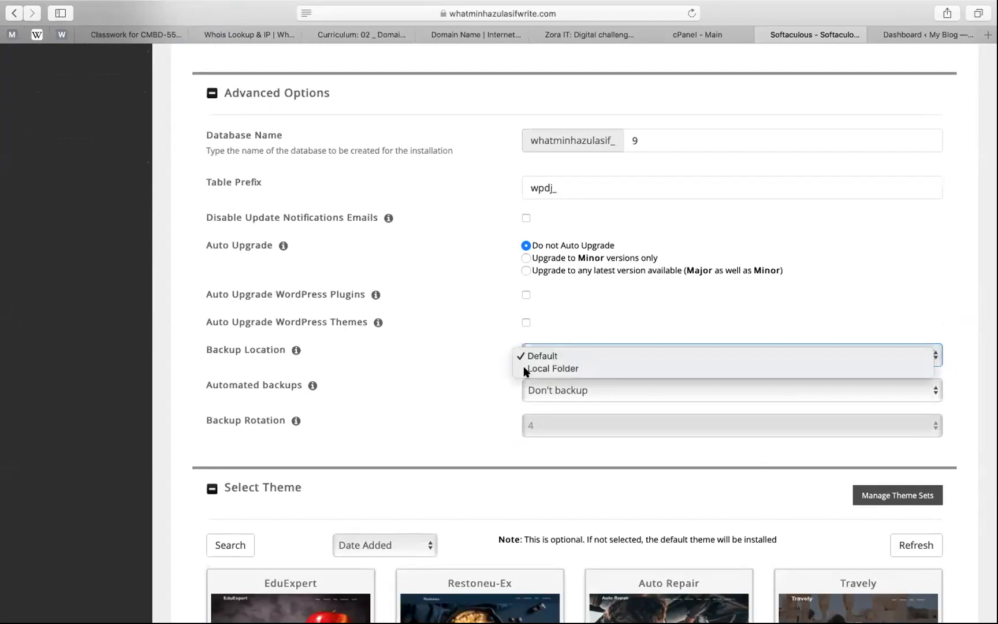
{"action": "left_click", "coordinate": [526, 369]}
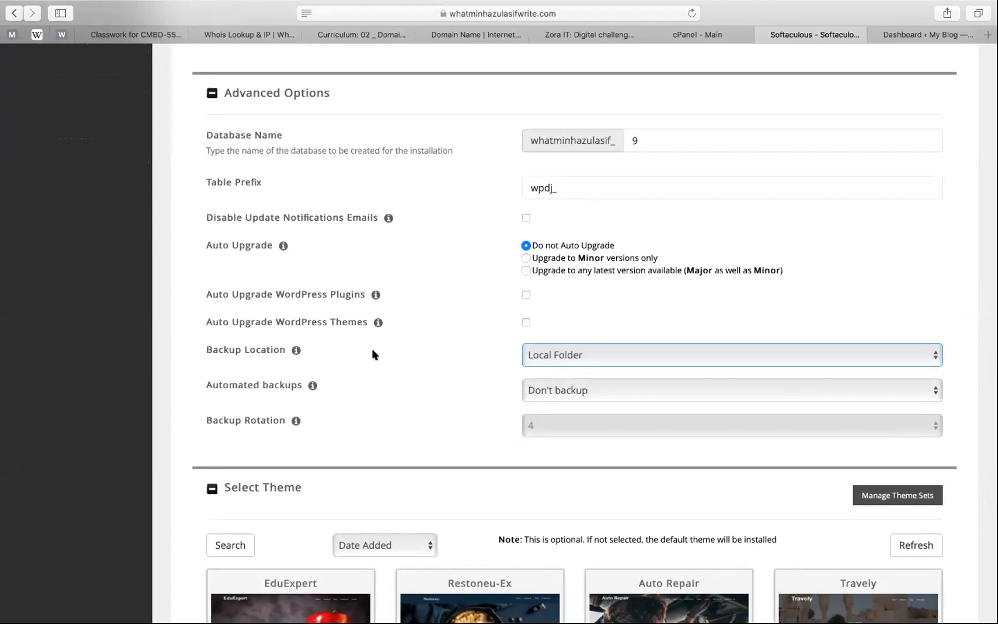
{"action": "left_click", "coordinate": [613, 395]}
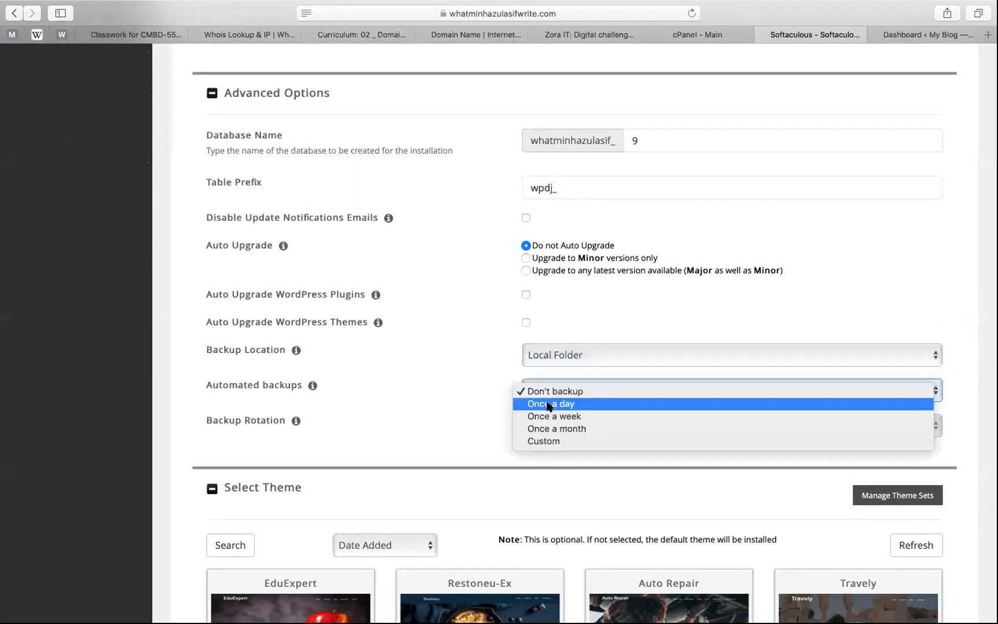
{"action": "left_click", "coordinate": [547, 428]}
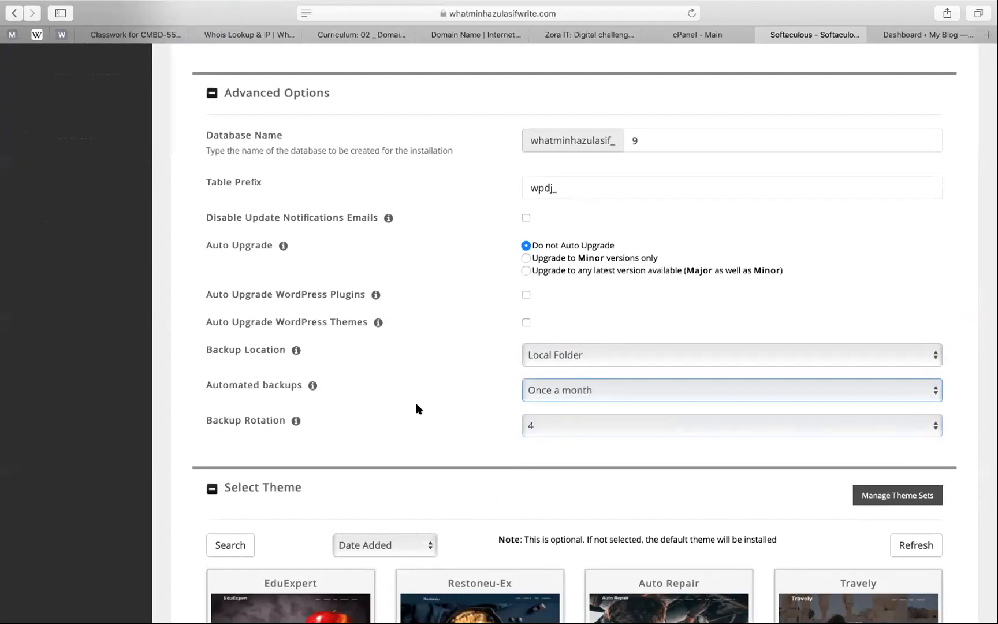
{"action": "left_click", "coordinate": [572, 423]}
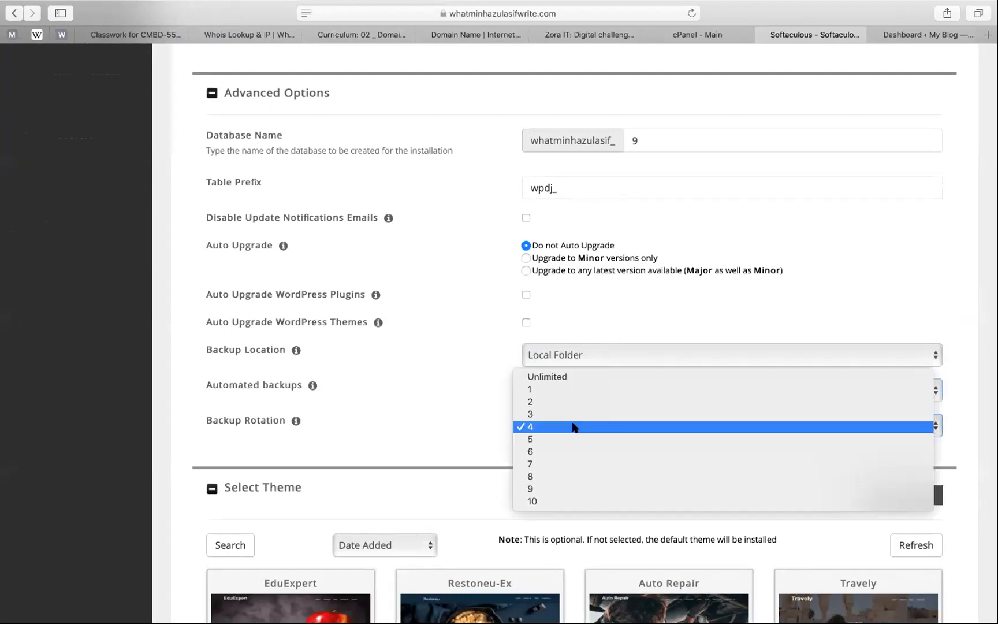
{"action": "left_click", "coordinate": [567, 392]}
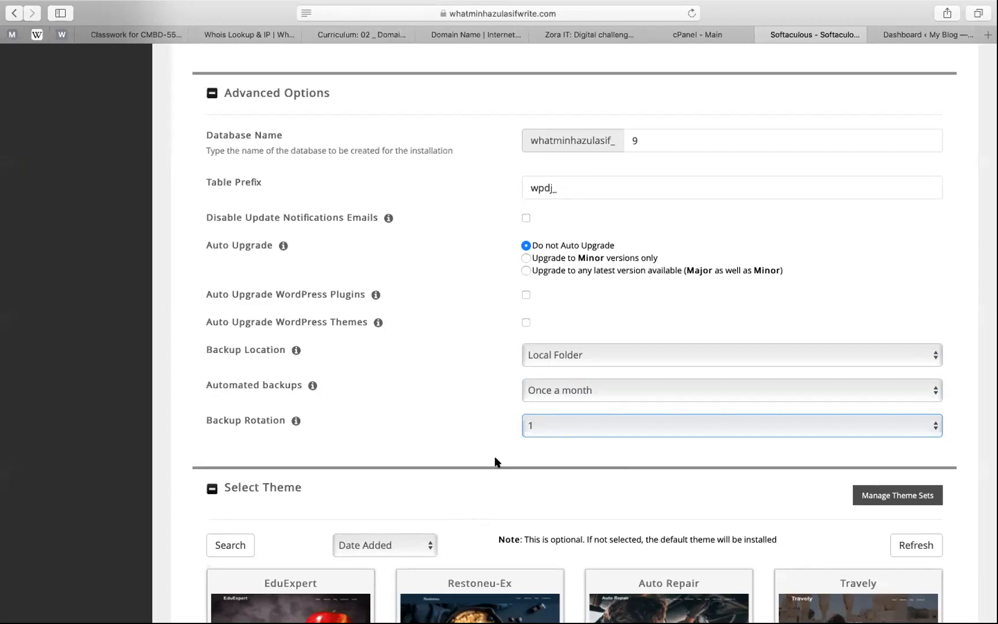
{"action": "scroll", "coordinate": [495, 460], "scroll_direction": "down", "scroll_amount": 7}
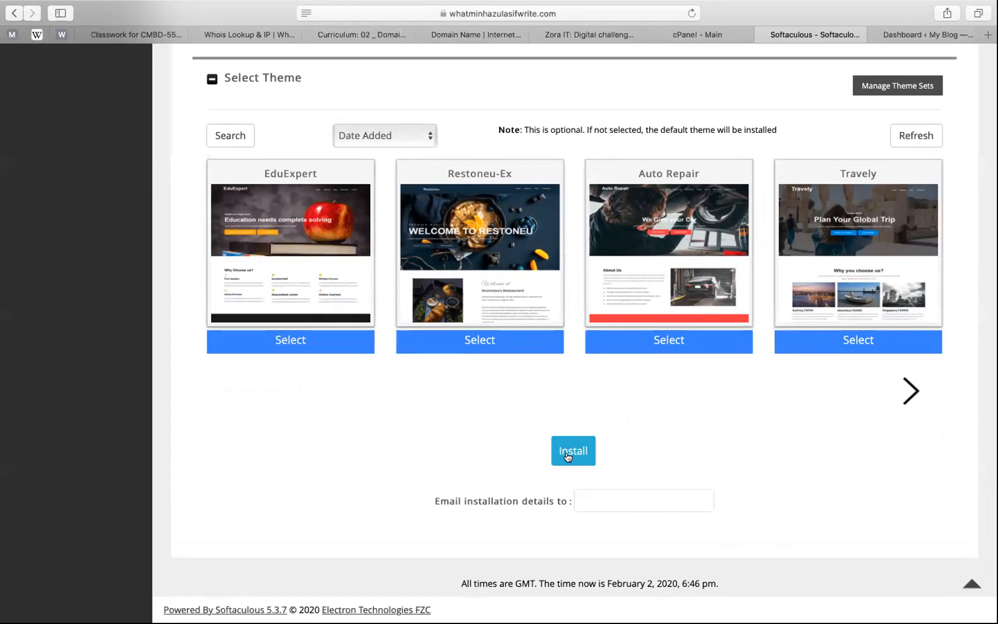
Step: Start the WordPress installation and review the resulting database error
{"action": "left_click", "coordinate": [567, 456]}
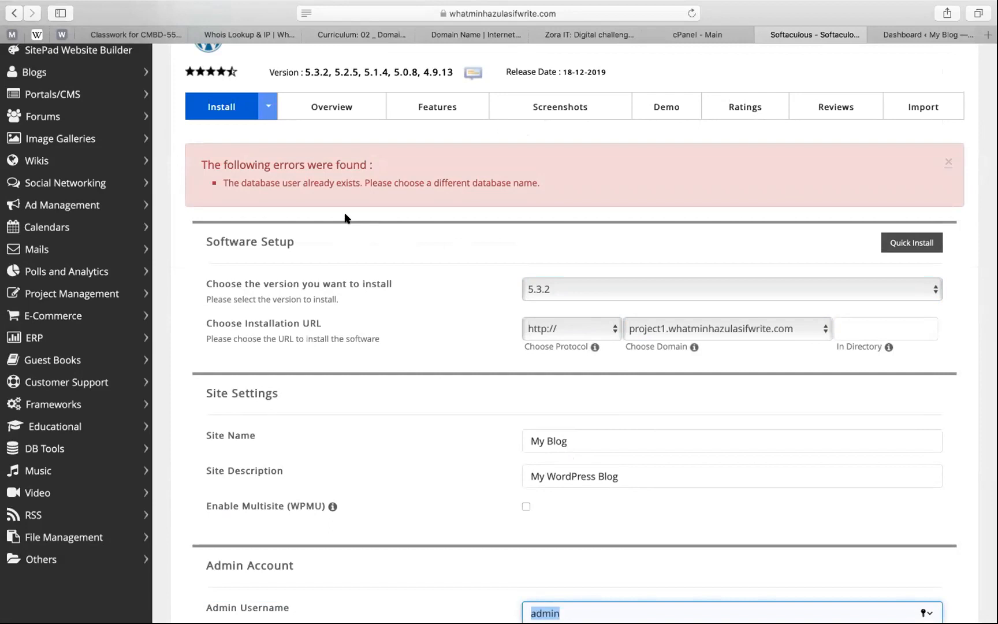
{"action": "scroll", "coordinate": [338, 257], "scroll_direction": "down", "scroll_amount": 7}
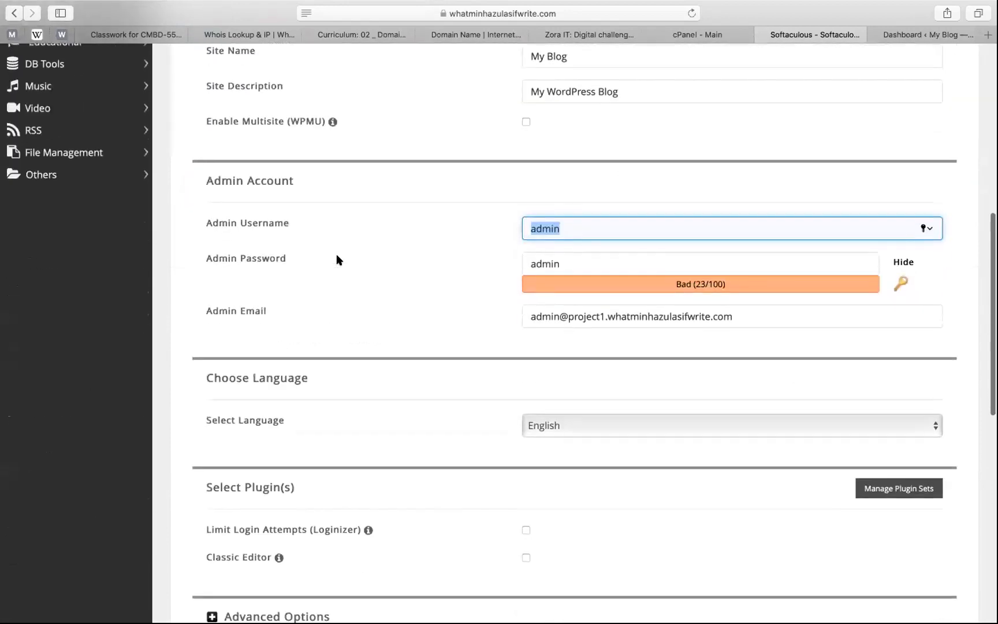
{"action": "scroll", "coordinate": [336, 259], "scroll_direction": "down", "scroll_amount": 10}
{"action": "scroll", "coordinate": [336, 259], "scroll_direction": "up", "scroll_amount": 6}
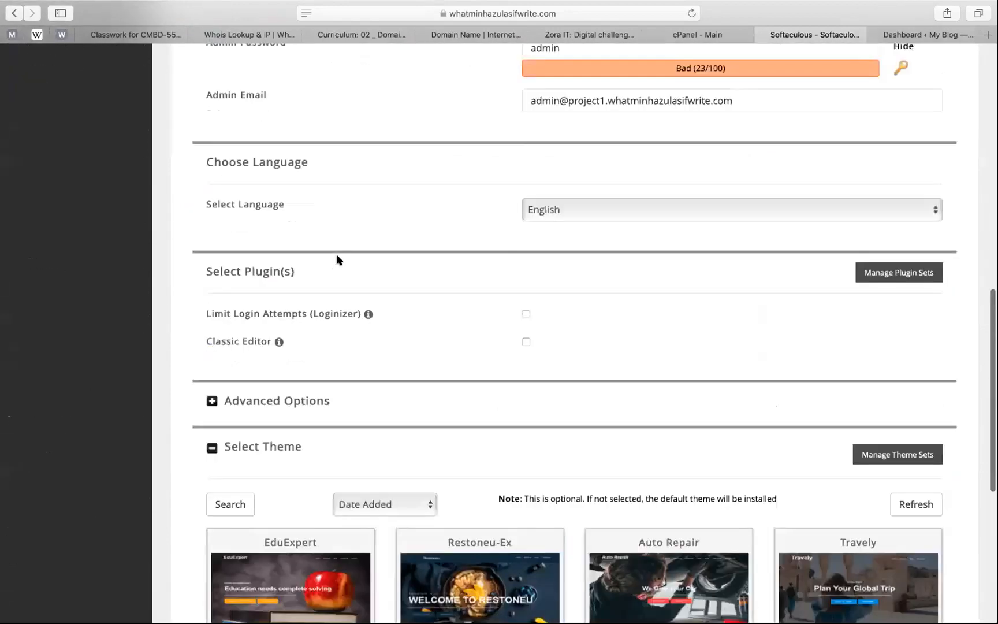
Step: Change the database name's ending to '8o' in Advanced Options and retry the install
{"action": "left_click", "coordinate": [261, 410]}
{"action": "scroll", "coordinate": [261, 410], "scroll_direction": "down", "scroll_amount": 3}
{"action": "left_click", "coordinate": [673, 273]}
{"action": "key", "text": "BackSpace"}
{"action": "type", "text": "8o"}
{"action": "scroll", "coordinate": [559, 385], "scroll_direction": "down", "scroll_amount": 5}
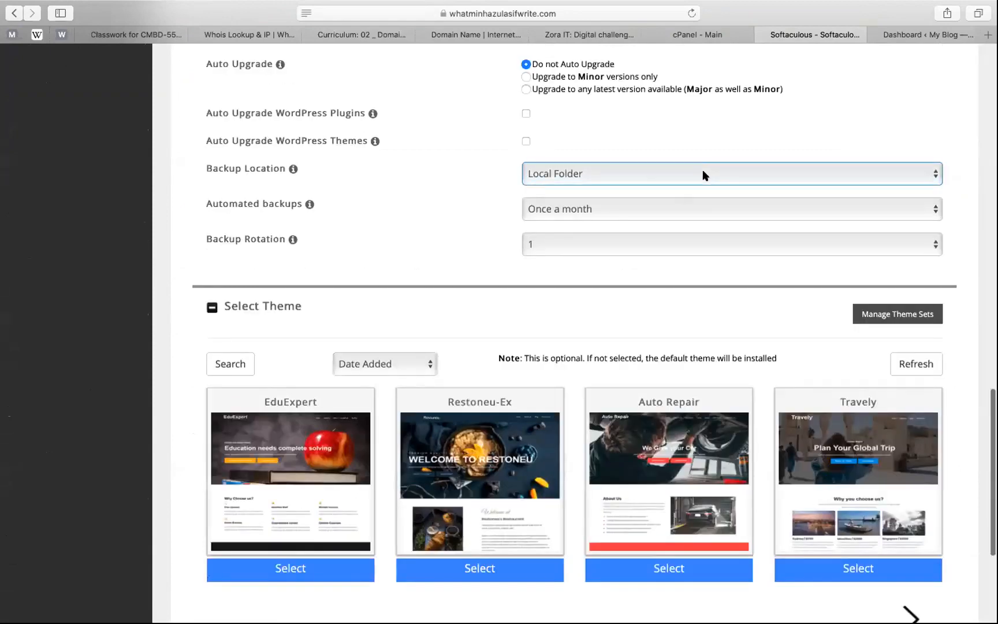
{"action": "scroll", "coordinate": [630, 216], "scroll_direction": "down", "scroll_amount": 1}
{"action": "scroll", "coordinate": [630, 216], "scroll_direction": "down", "scroll_amount": 4}
{"action": "left_click", "coordinate": [575, 449]}
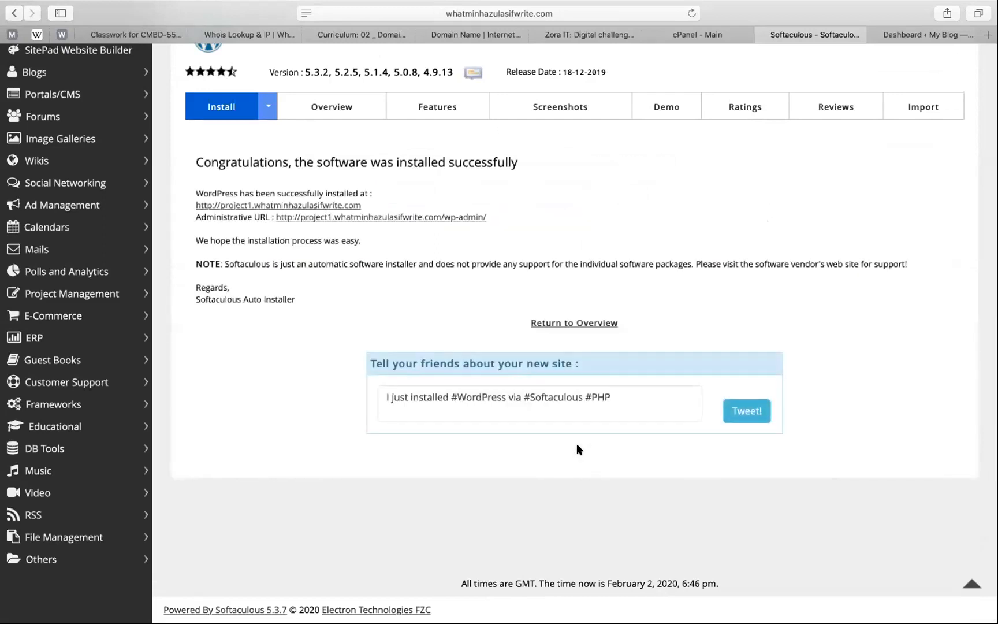
Step: Open the new site's wp-admin link in a new tab and show all Safari tabs
{"action": "scroll", "coordinate": [339, 238], "scroll_direction": "up", "scroll_amount": 5}
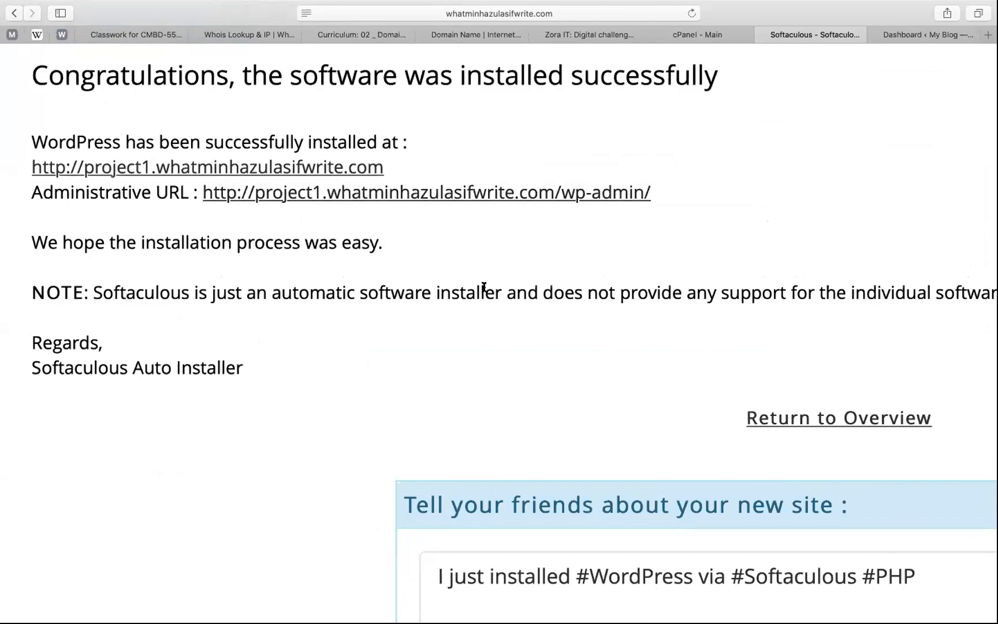
{"action": "left_click", "coordinate": [575, 195]}
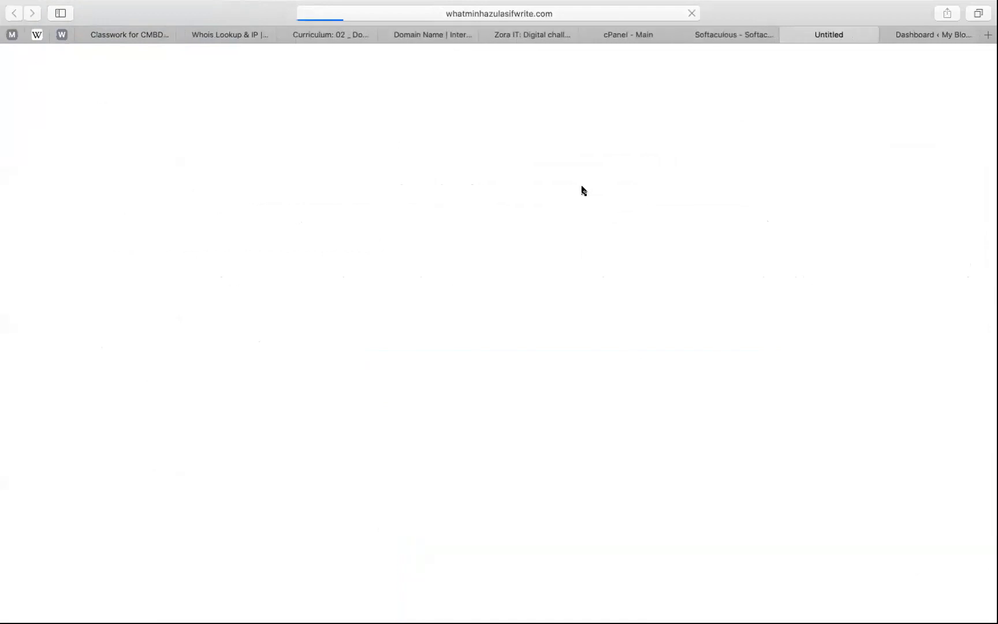
{"action": "key", "text": "super+shift+backslash"}
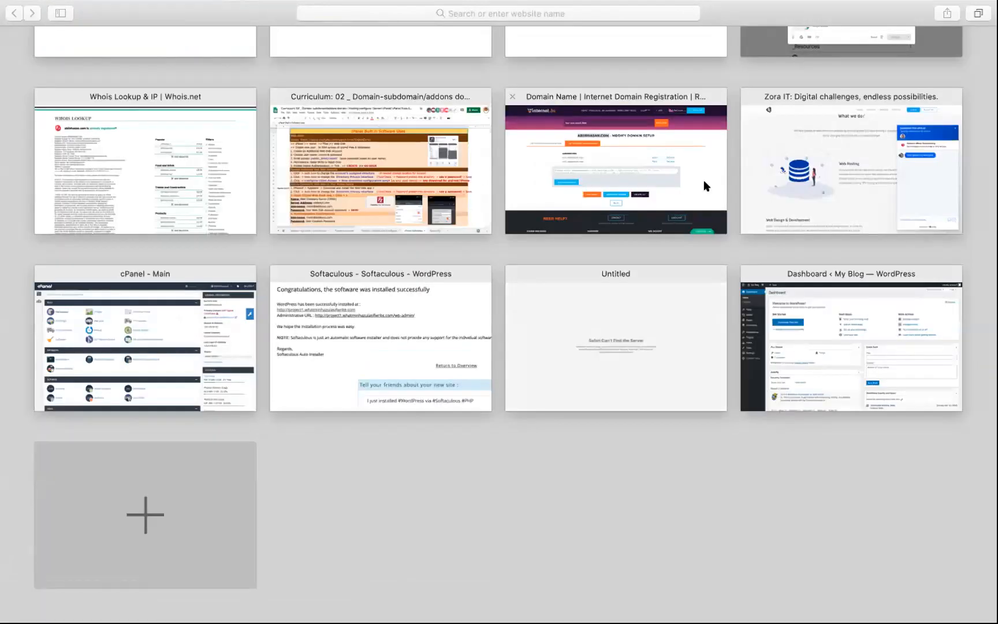
Step: Switch to the cPanel main page and scroll through it
{"action": "left_click", "coordinate": [98, 320]}
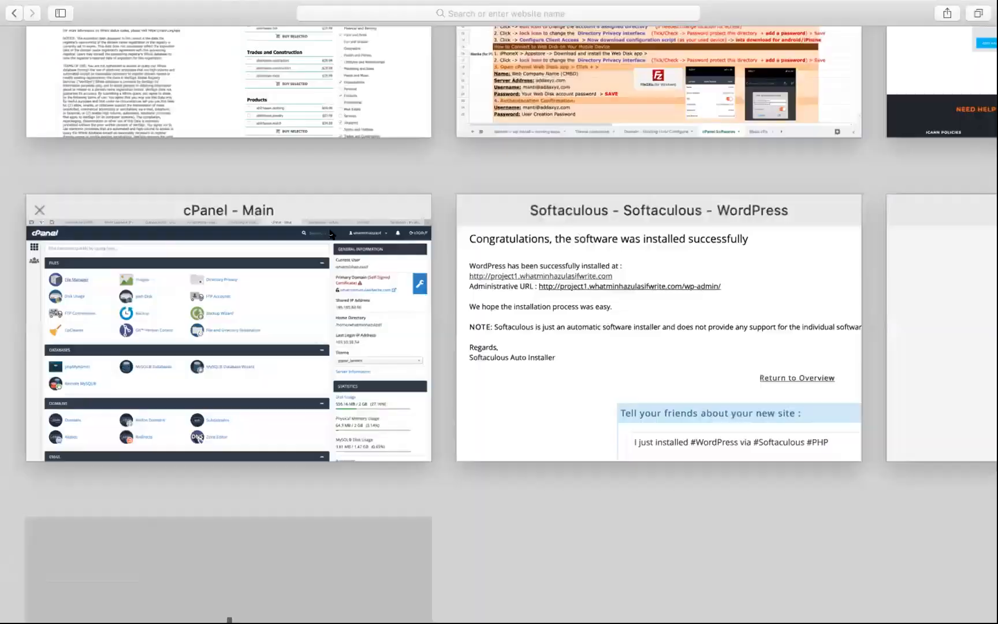
{"action": "scroll", "coordinate": [412, 370], "scroll_direction": "down", "scroll_amount": 2}
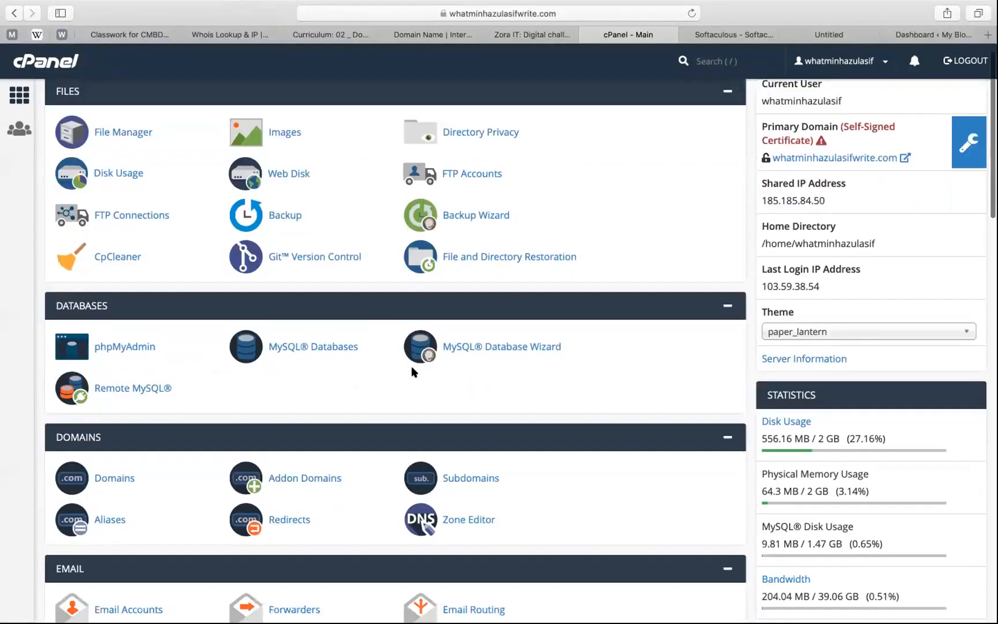
{"action": "scroll", "coordinate": [412, 370], "scroll_direction": "down", "scroll_amount": 15}
{"action": "scroll", "coordinate": [414, 314], "scroll_direction": "up", "scroll_amount": 10}
{"action": "scroll", "coordinate": [278, 381], "scroll_direction": "down", "scroll_amount": 15}
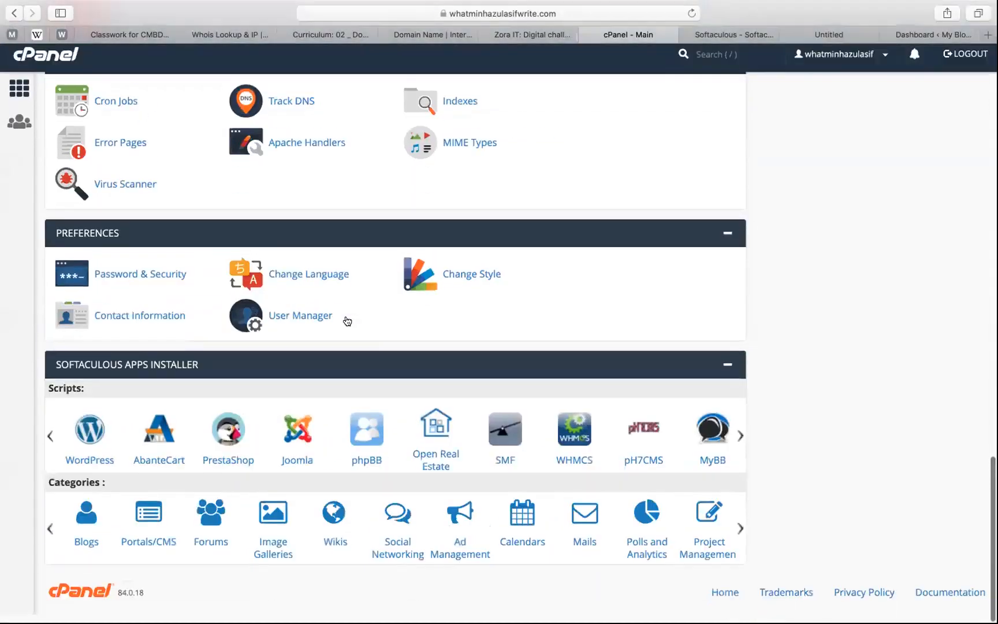
{"action": "scroll", "coordinate": [347, 321], "scroll_direction": "up", "scroll_amount": 20}
{"action": "scroll", "coordinate": [347, 321], "scroll_direction": "down", "scroll_amount": 8}
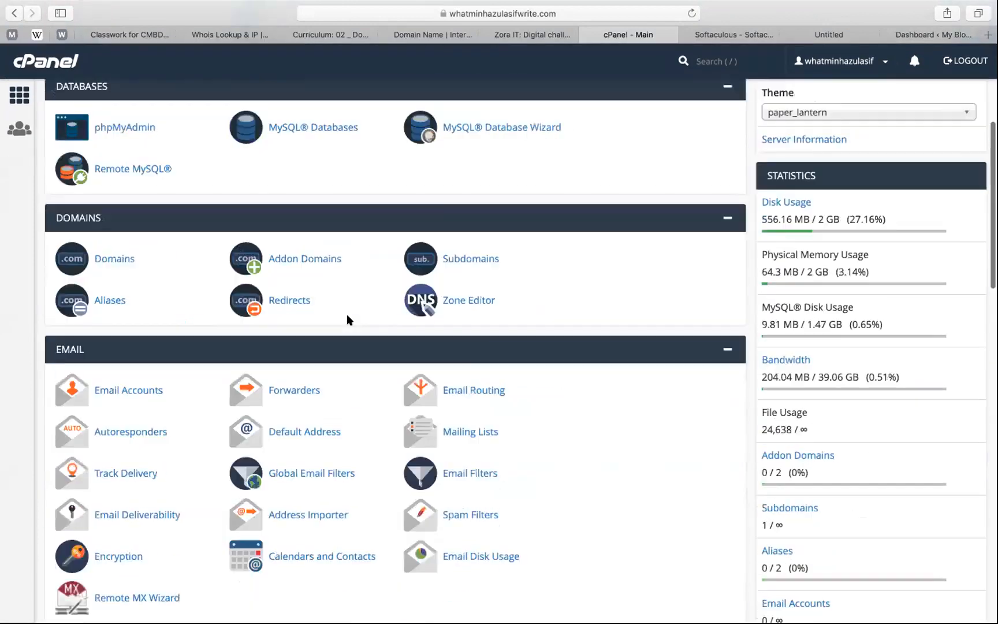
{"action": "scroll", "coordinate": [347, 319], "scroll_direction": "down", "scroll_amount": 10}
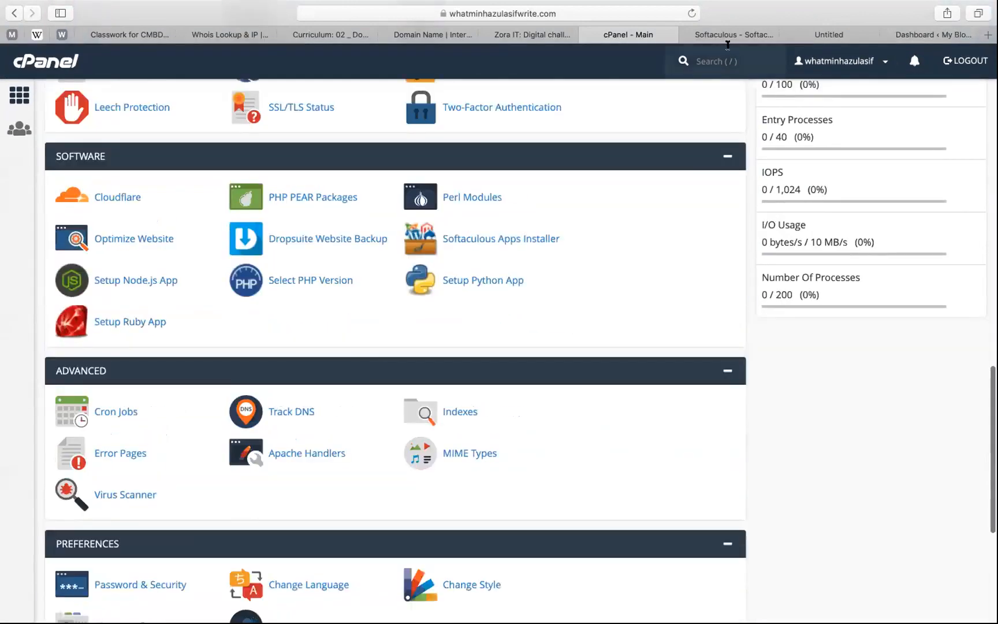
Step: Close the tab that failed to load and bring the WordPress dashboard tab forward
{"action": "left_click", "coordinate": [732, 34]}
{"action": "left_click", "coordinate": [825, 34]}
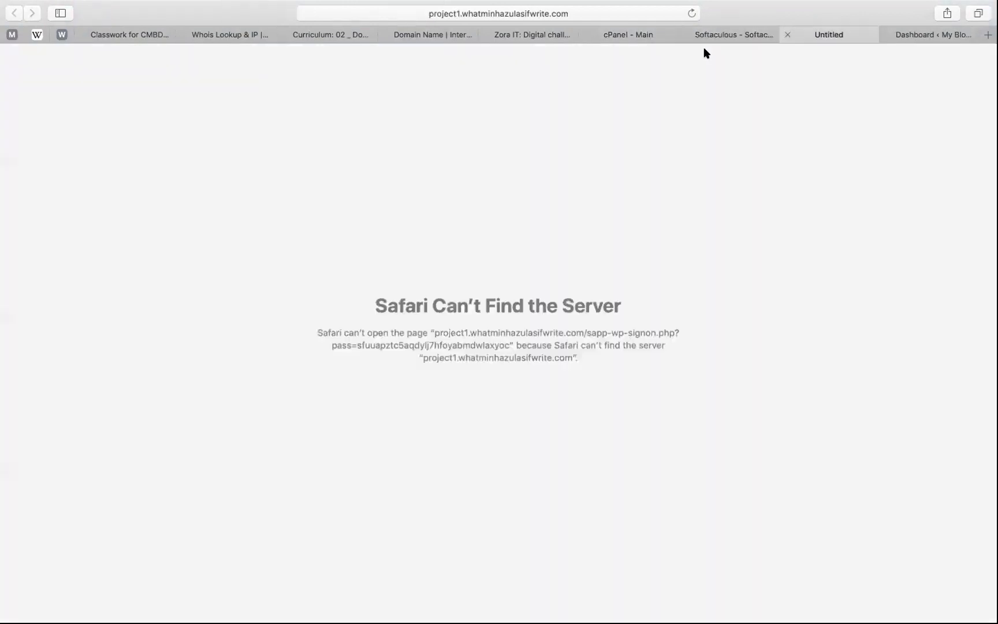
{"action": "left_click", "coordinate": [787, 35]}
{"action": "left_click", "coordinate": [846, 37]}
Step: Dismiss Safari's Favourites popup so the My Blog Dashboard is fully visible
{"action": "left_click", "coordinate": [526, 29]}
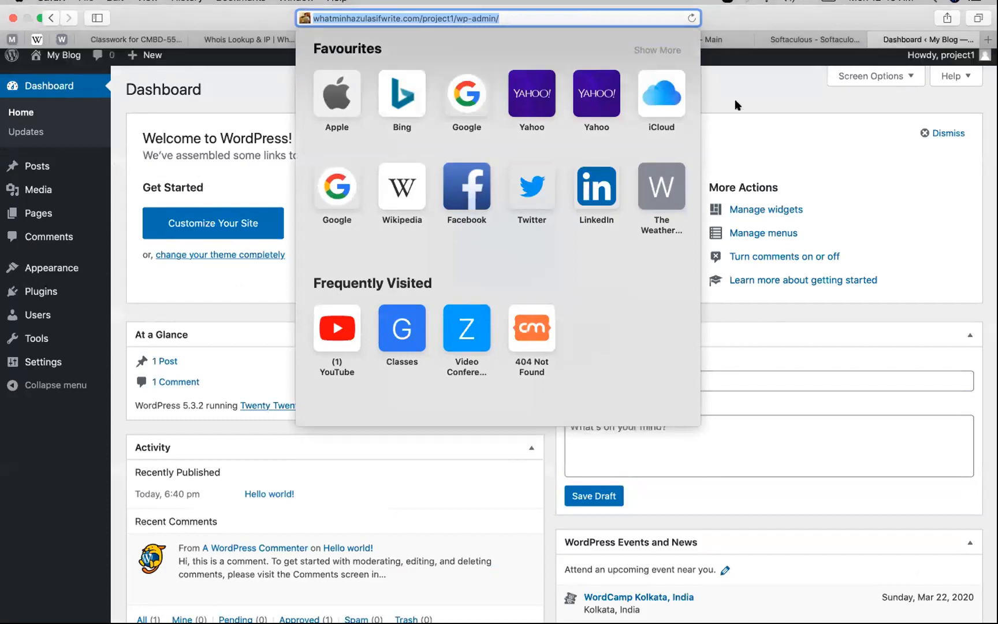
{"action": "left_click", "coordinate": [722, 109]}
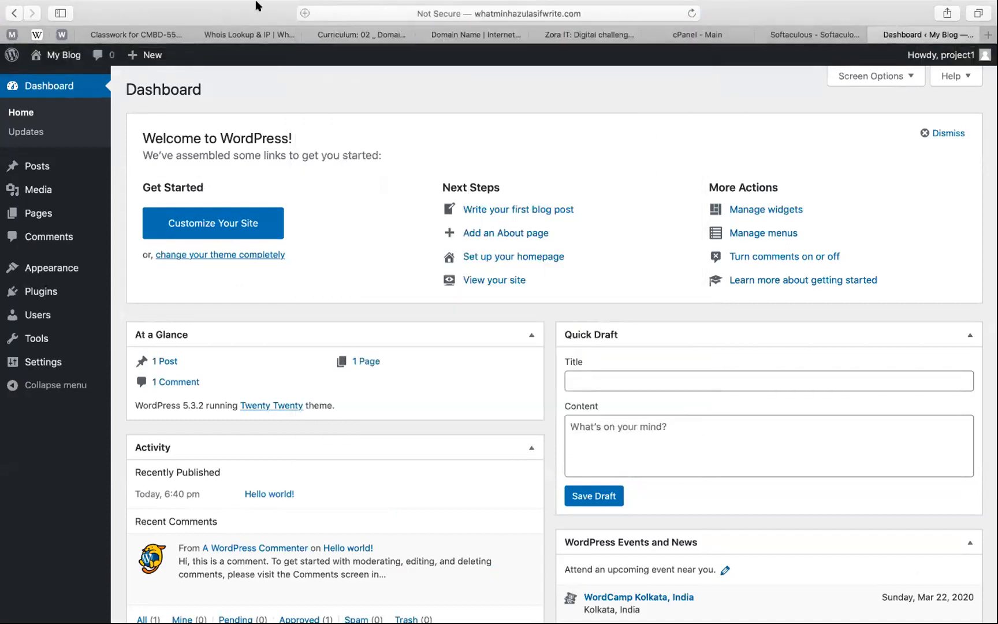
{"action": "mouse_move", "coordinate": [65, 49]}
Step: Search the plugin directory under Add New, ending with the term 'coming'
{"action": "mouse_move", "coordinate": [52, 296]}
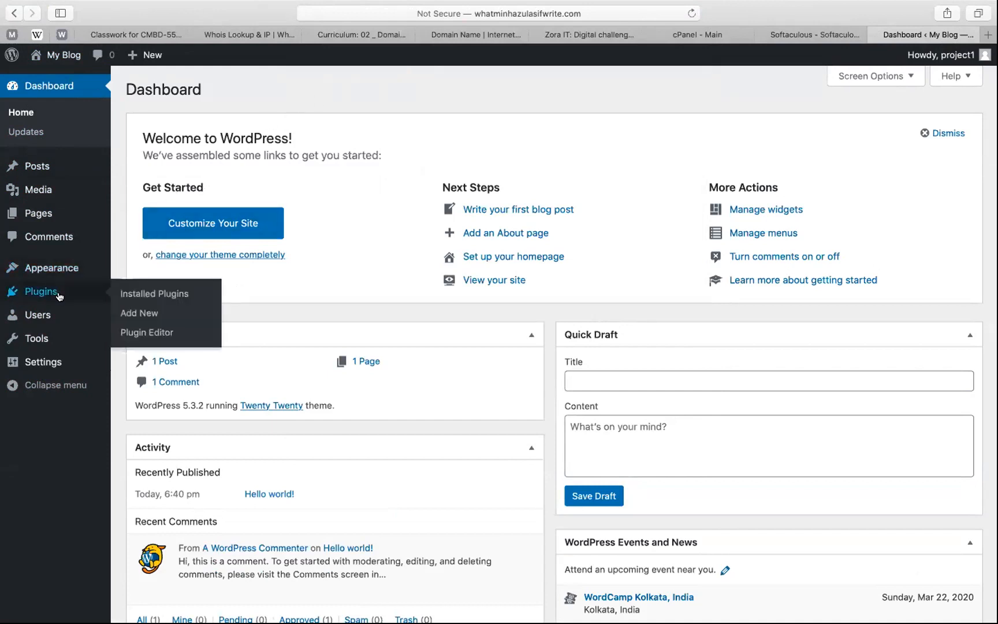
{"action": "left_click", "coordinate": [134, 312]}
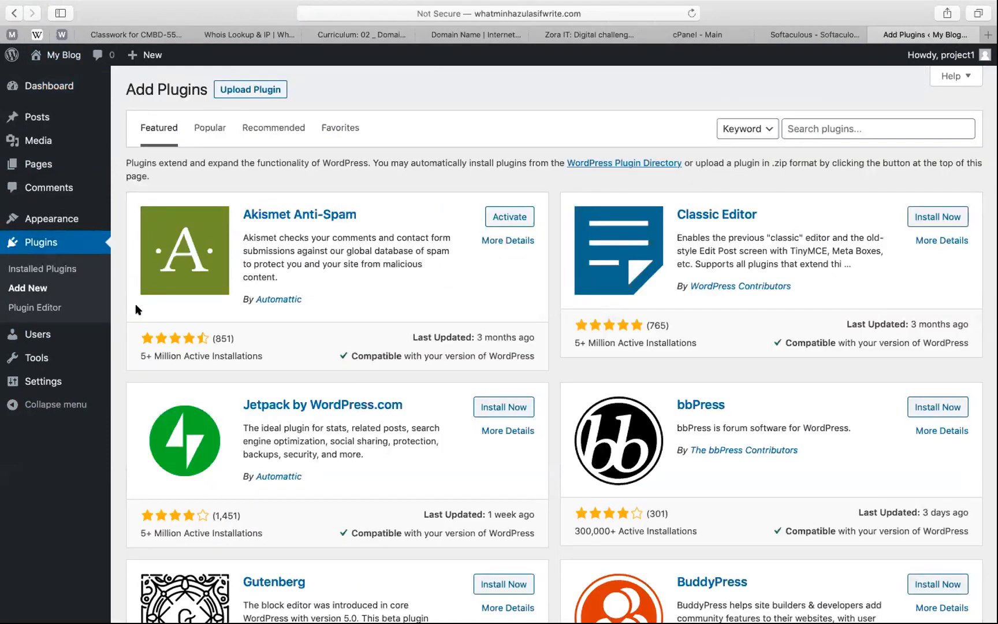
{"action": "left_click", "coordinate": [822, 128]}
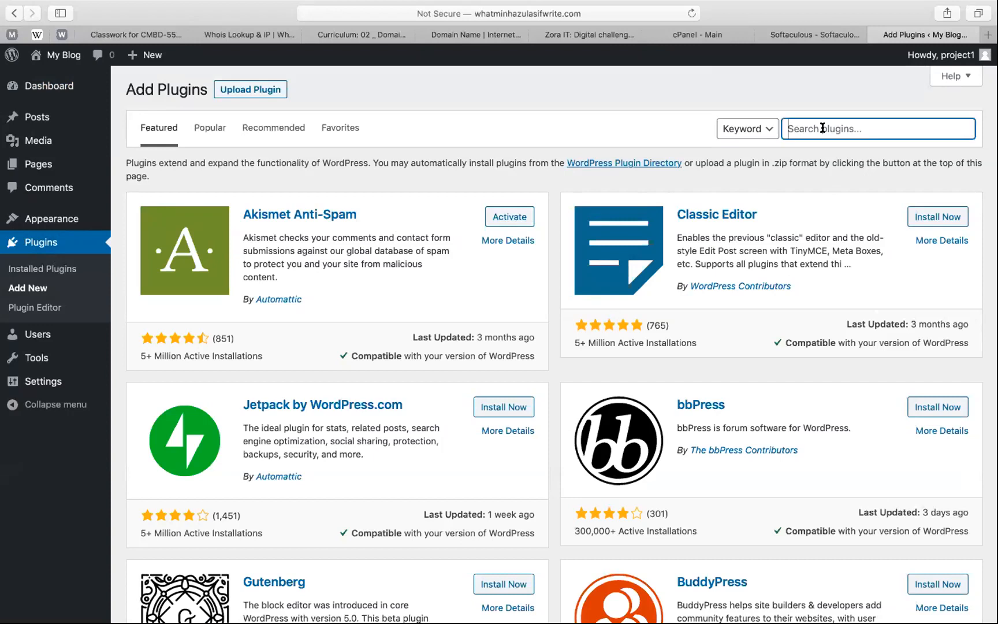
{"action": "type", "text": "comingsoon"}
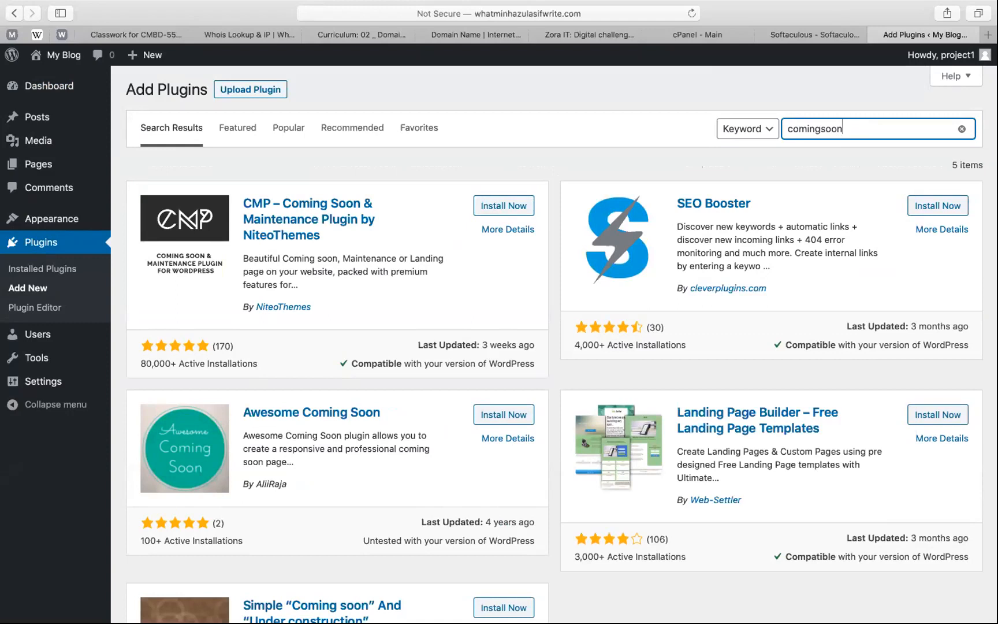
{"action": "key", "text": "super+a"}
{"action": "type", "text": "site"}
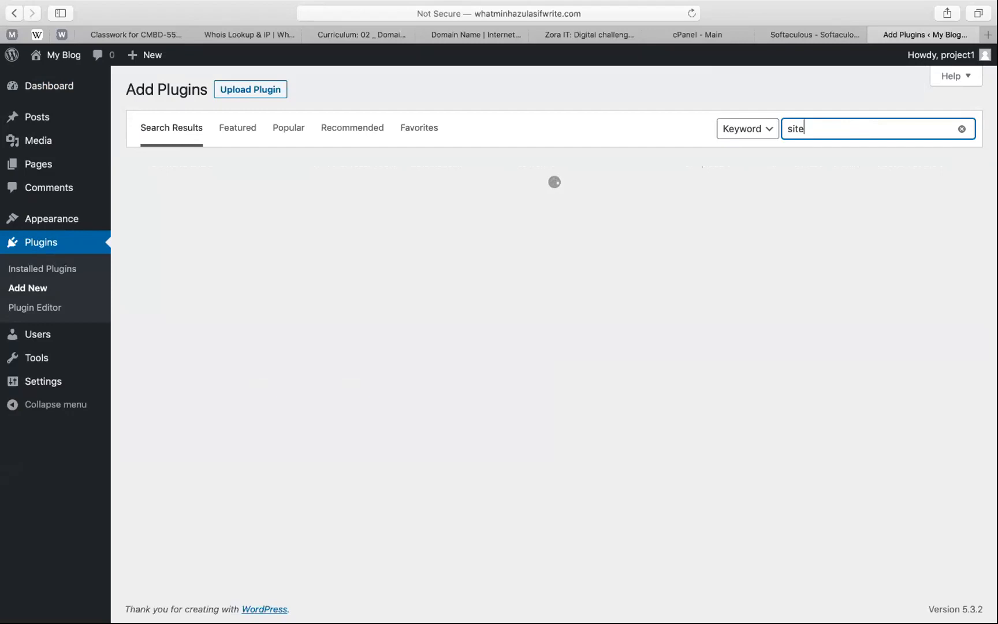
{"action": "key", "text": "super+a"}
{"action": "type", "text": "coming ]"}
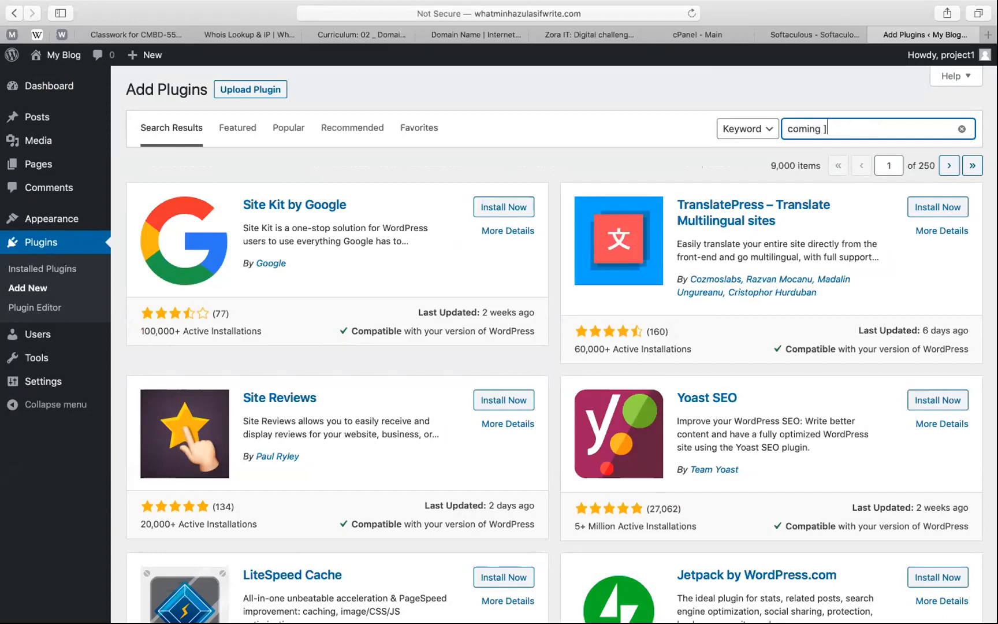
{"action": "key", "text": "BackSpace"}
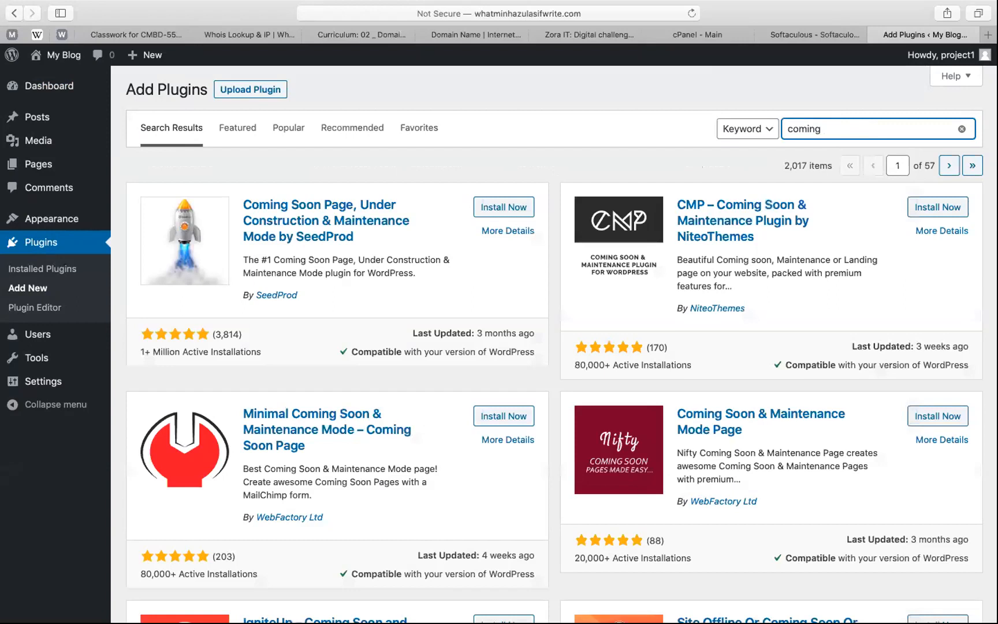
Step: Install and activate the Site Offline Or Coming Soon plugin
{"action": "scroll", "coordinate": [813, 207], "scroll_direction": "down", "scroll_amount": 5}
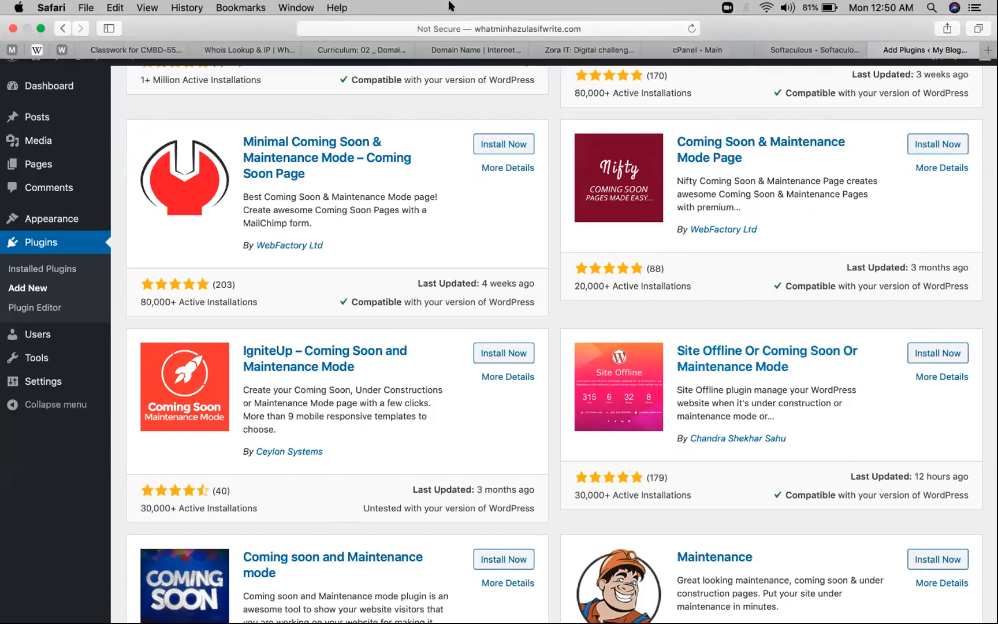
{"action": "scroll", "coordinate": [163, 191], "scroll_direction": "up", "scroll_amount": 3}
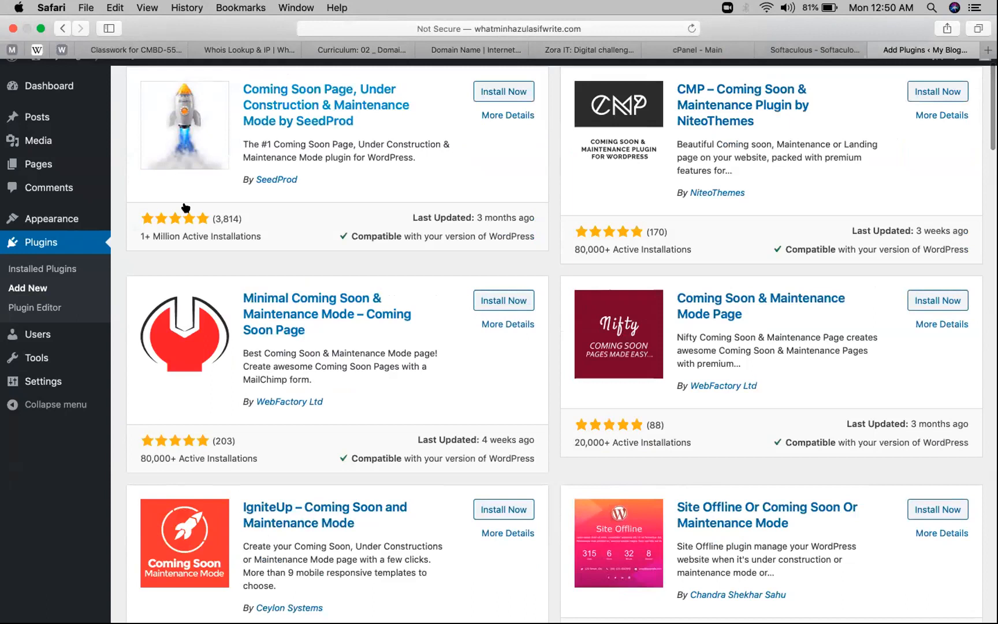
{"action": "scroll", "coordinate": [254, 202], "scroll_direction": "up", "scroll_amount": 2}
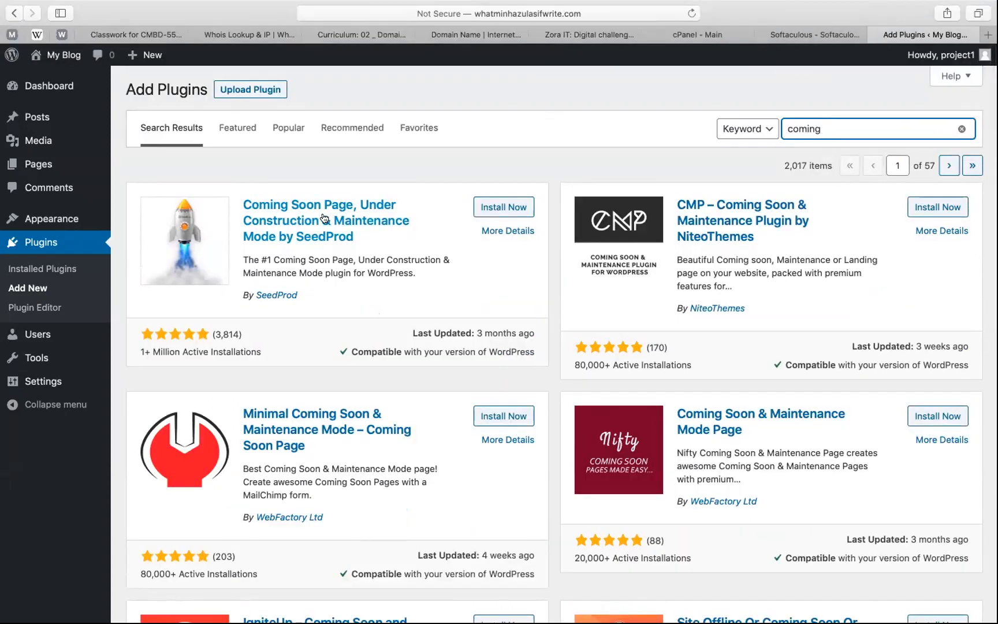
{"action": "scroll", "coordinate": [144, 91], "scroll_direction": "down", "scroll_amount": 3}
{"action": "scroll", "coordinate": [336, 232], "scroll_direction": "down", "scroll_amount": 5}
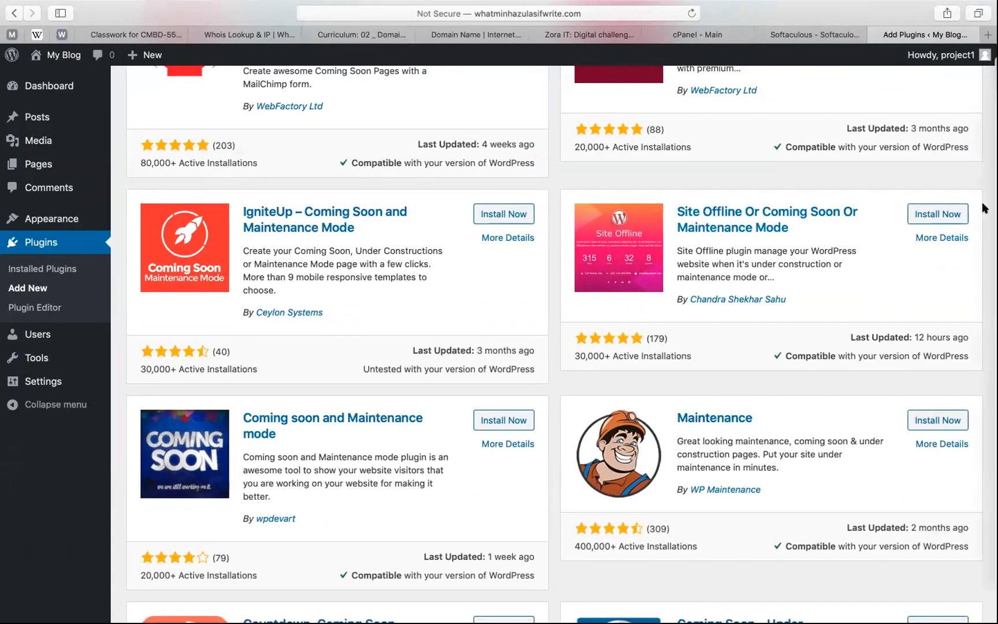
{"action": "left_click", "coordinate": [930, 213]}
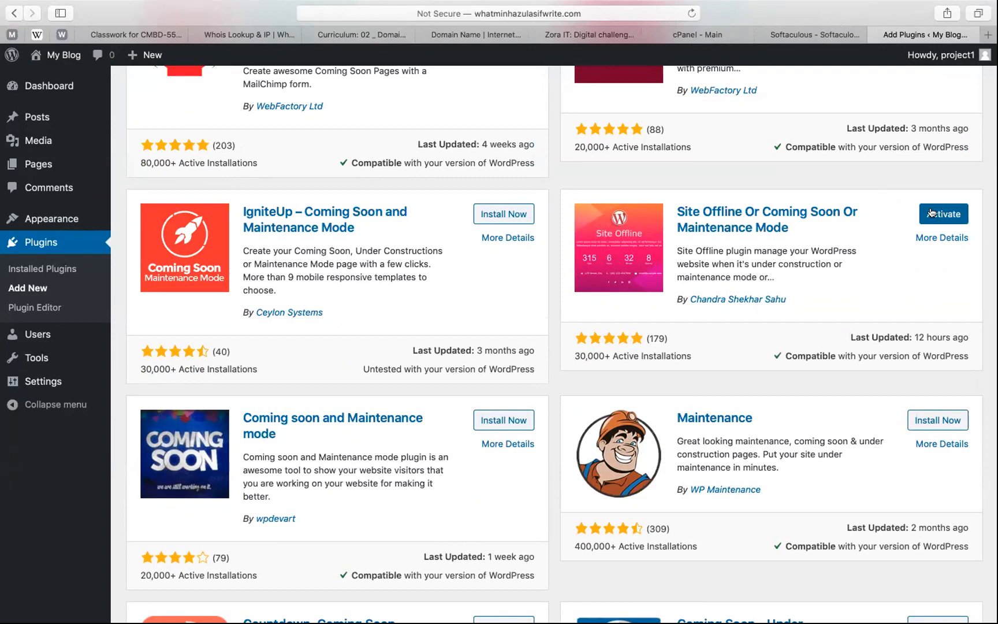
{"action": "left_click", "coordinate": [931, 213]}
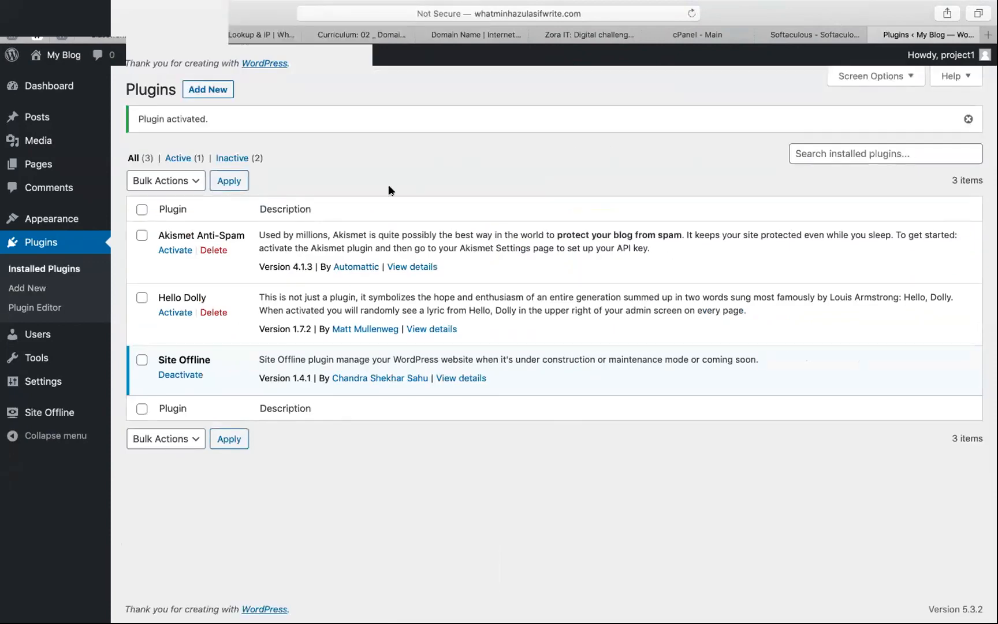
Step: Select Enable Site Offline Mode in the plugin settings, then open a new browser tab
{"action": "left_click", "coordinate": [77, 418]}
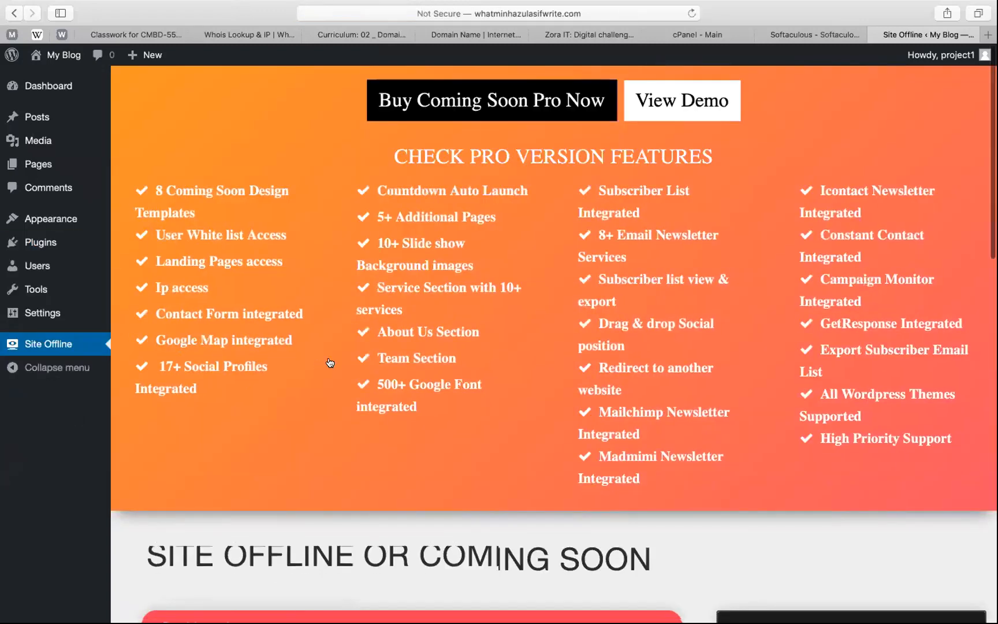
{"action": "scroll", "coordinate": [330, 362], "scroll_direction": "down", "scroll_amount": 1}
{"action": "scroll", "coordinate": [330, 362], "scroll_direction": "down", "scroll_amount": 10}
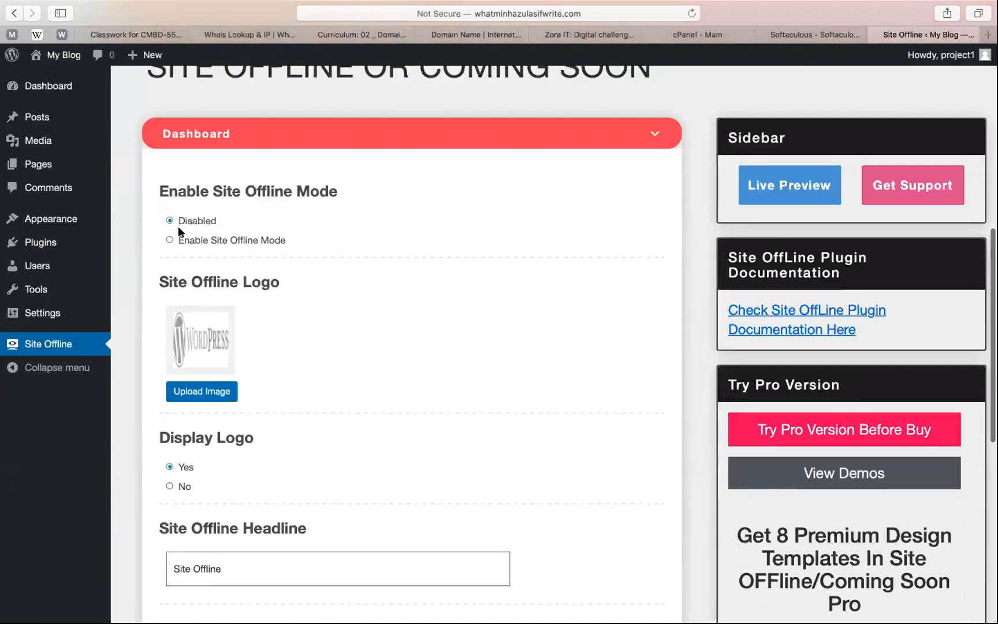
{"action": "left_click", "coordinate": [168, 240]}
{"action": "scroll", "coordinate": [164, 225], "scroll_direction": "down", "scroll_amount": 2}
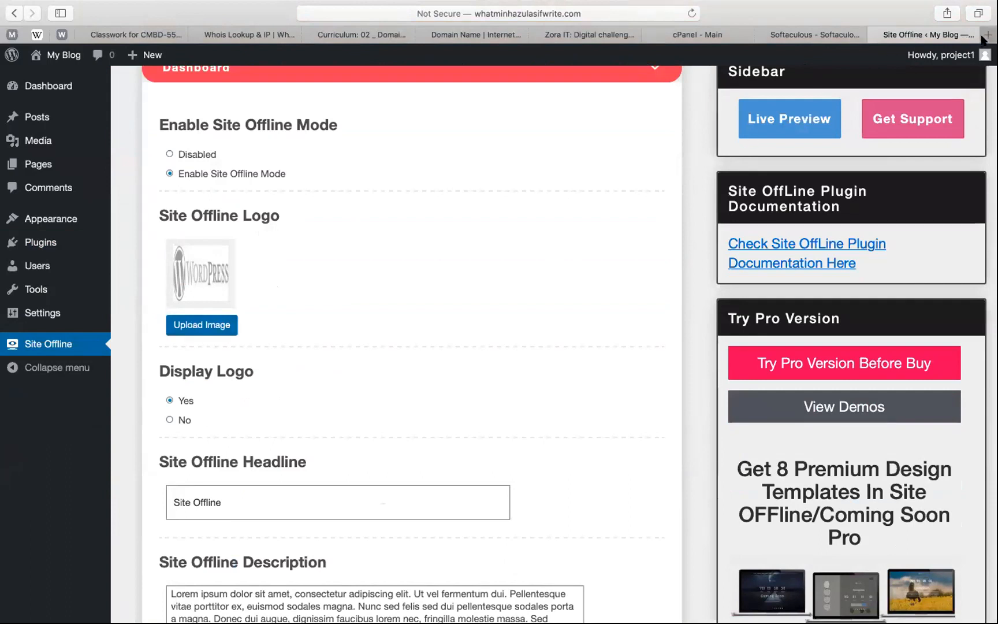
{"action": "left_click", "coordinate": [987, 36]}
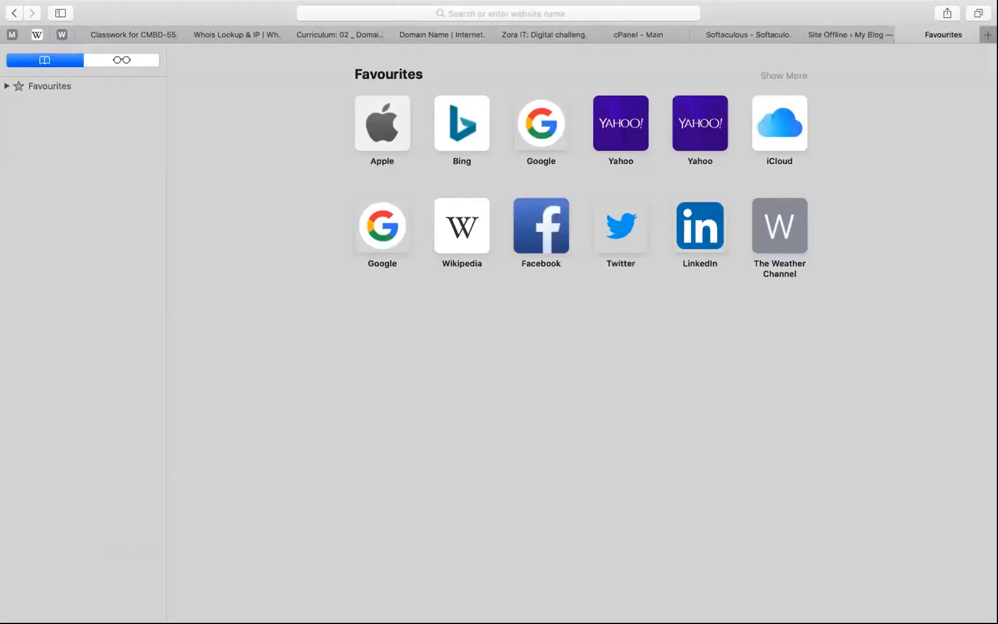
Step: Search Google Images for 'coming soo website'
{"action": "type", "text": "coming"}
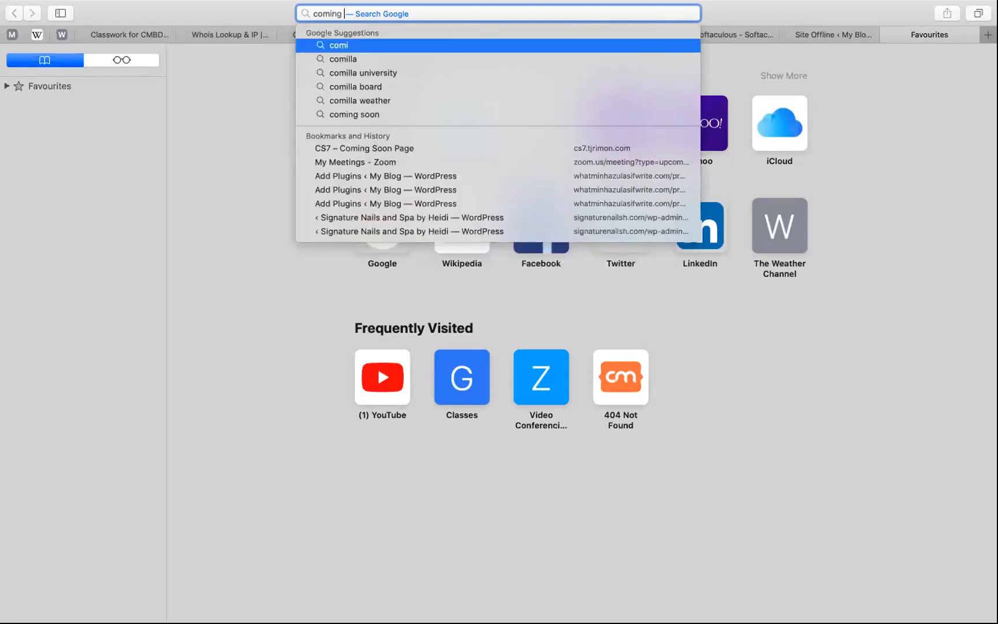
{"action": "type", "text": " ssoon"}
{"action": "key", "text": "Return"}
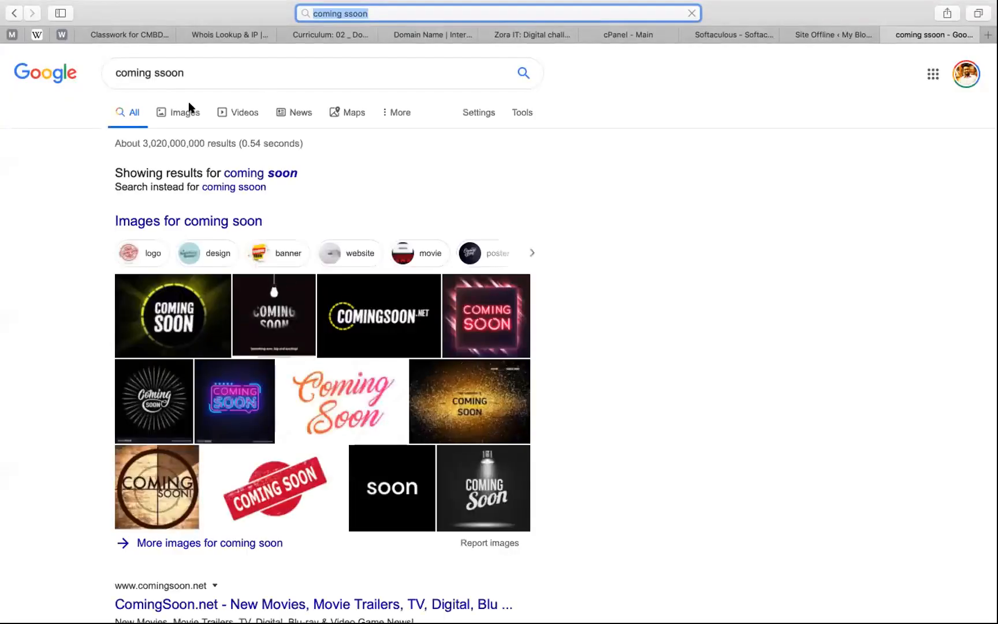
{"action": "left_click", "coordinate": [179, 113]}
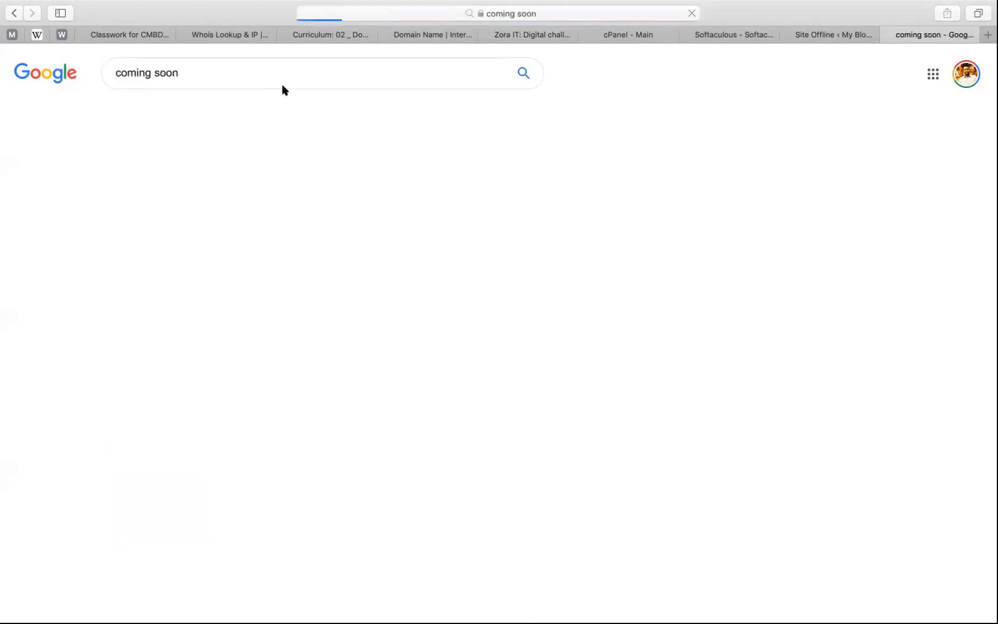
{"action": "double_click", "coordinate": [262, 73]}
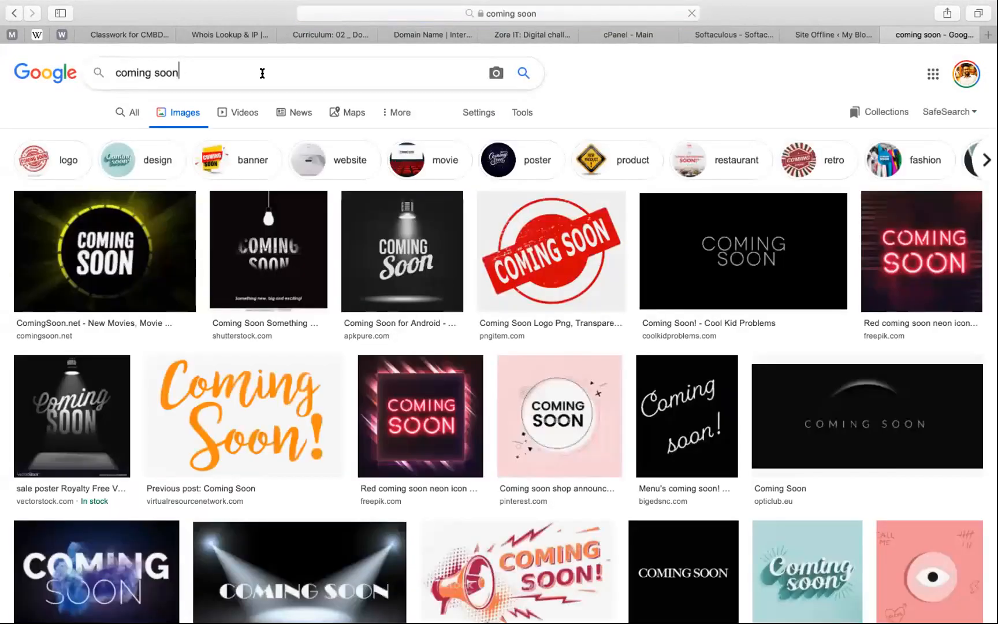
{"action": "key", "text": "Right"}
{"action": "key", "text": "BackSpace"}
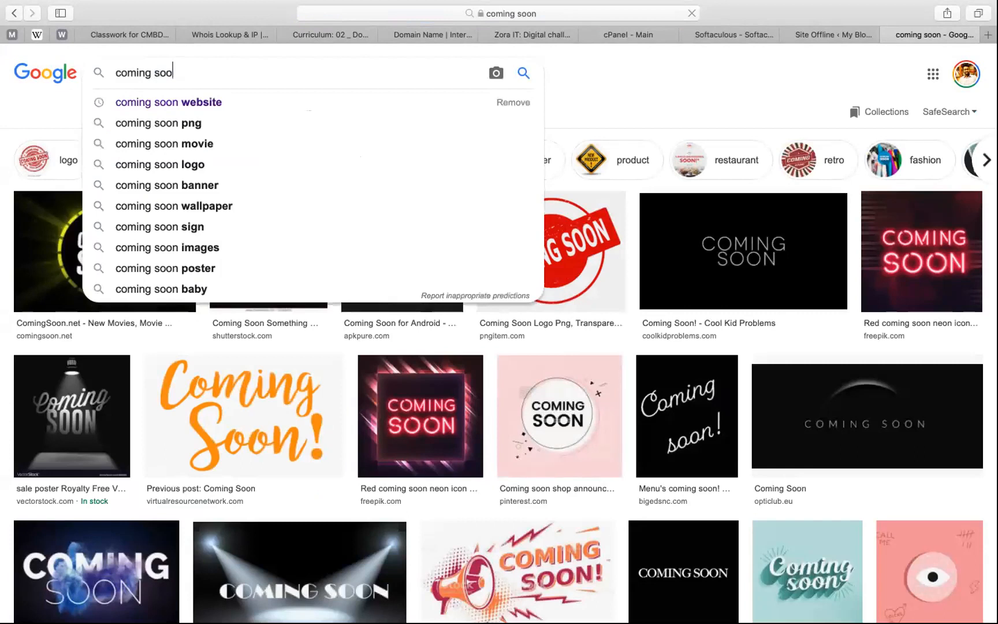
{"action": "type", "text": "website"}
{"action": "key", "text": "Return"}
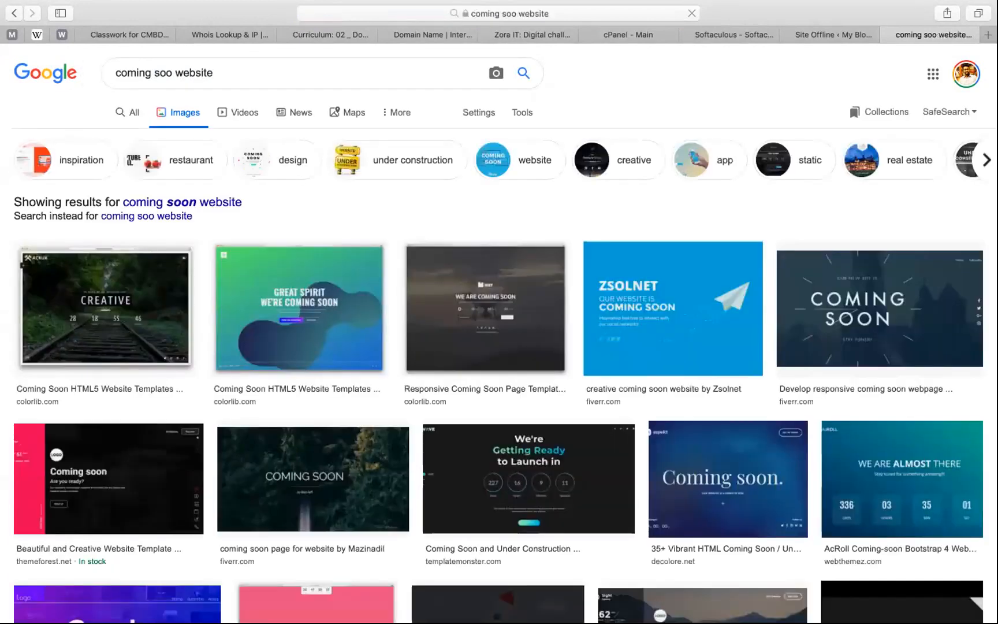
Step: Preview coming-soon examples up to Third Eye, then open the Site Offline logo upload
{"action": "scroll", "coordinate": [220, 517], "scroll_direction": "down", "scroll_amount": 5}
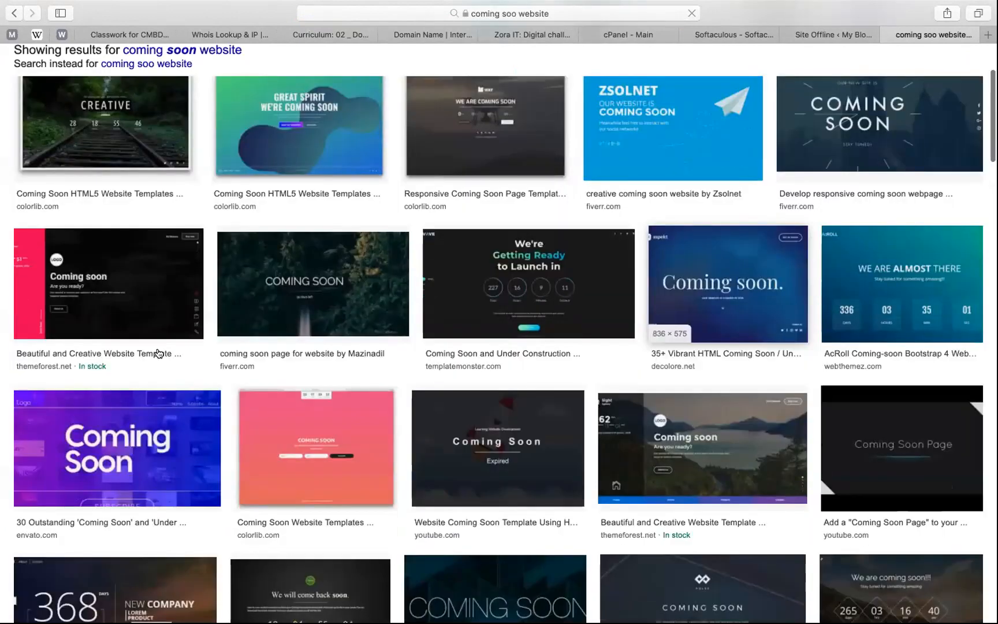
{"action": "scroll", "coordinate": [162, 353], "scroll_direction": "down", "scroll_amount": 10}
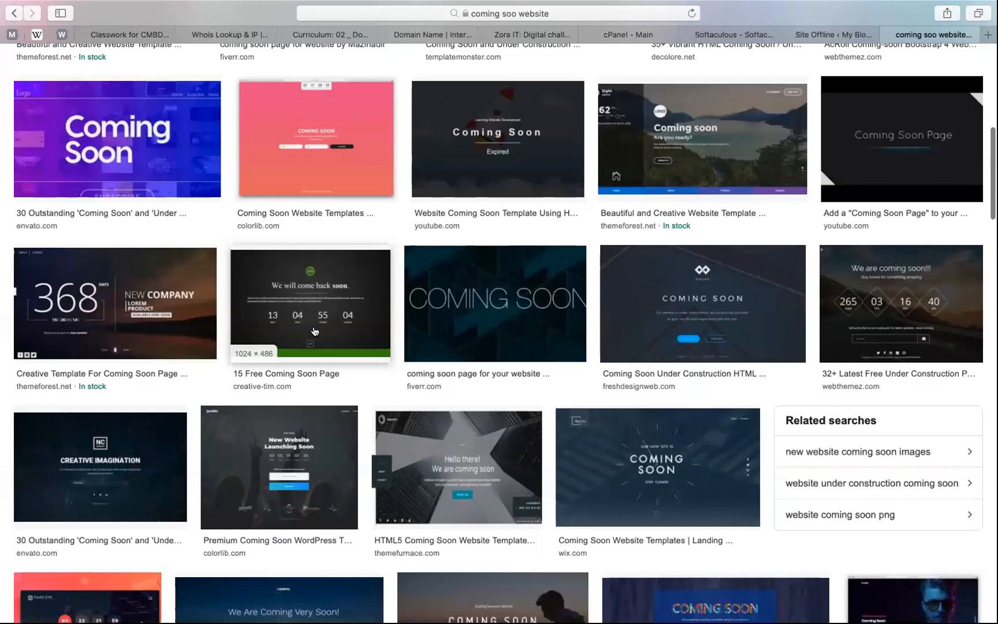
{"action": "scroll", "coordinate": [110, 268], "scroll_direction": "down", "scroll_amount": 11}
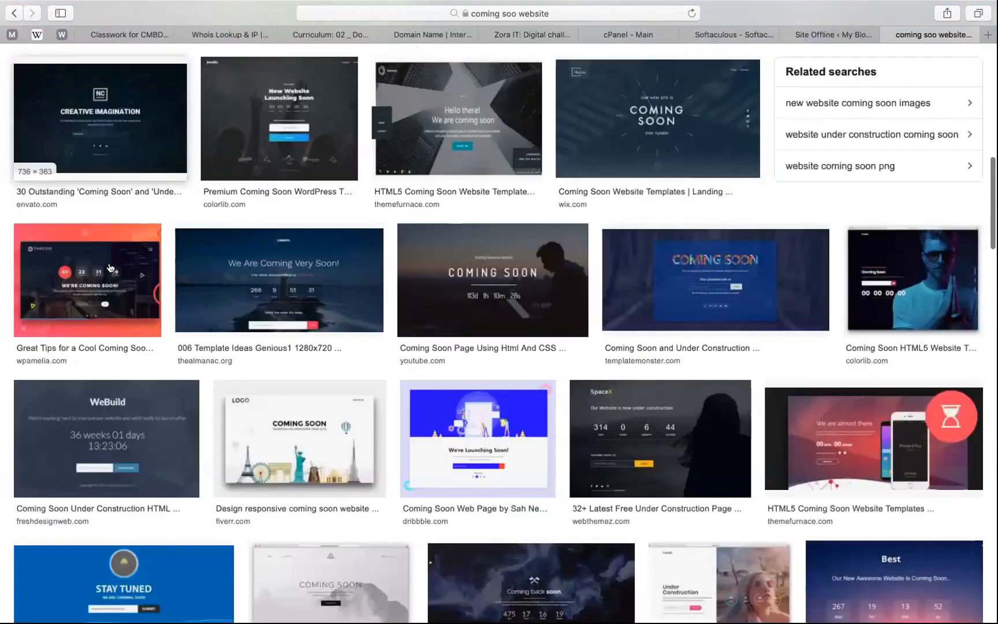
{"action": "left_click", "coordinate": [133, 276]}
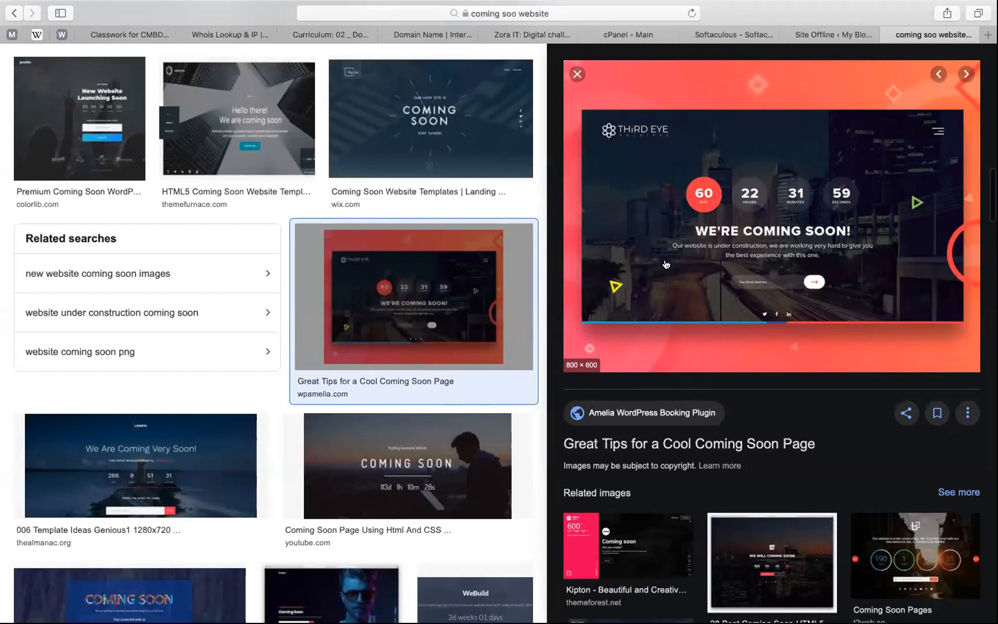
{"action": "scroll", "coordinate": [885, 452], "scroll_direction": "down", "scroll_amount": 3}
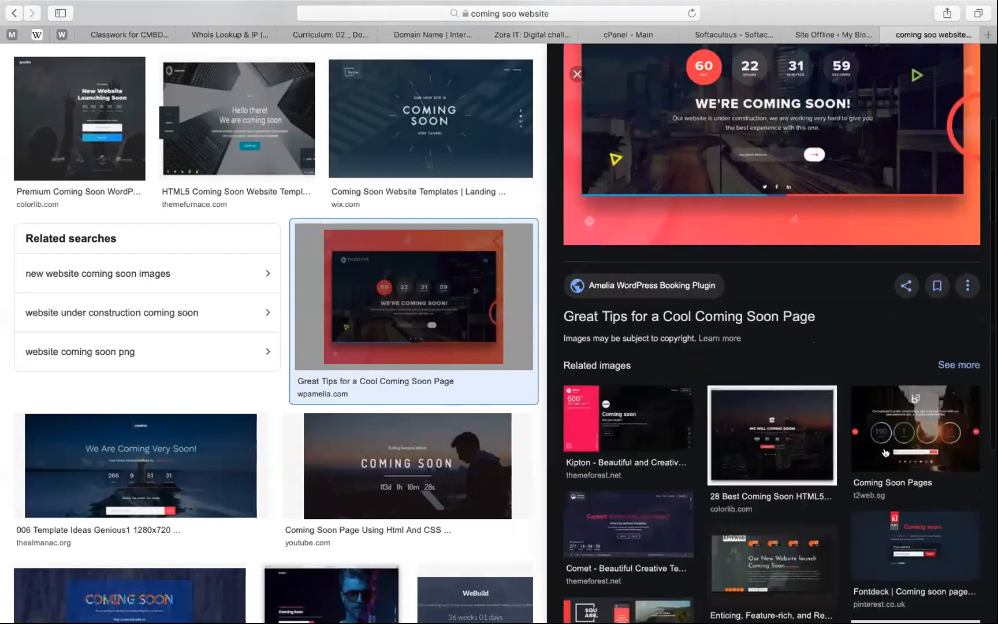
{"action": "left_click", "coordinate": [886, 452]}
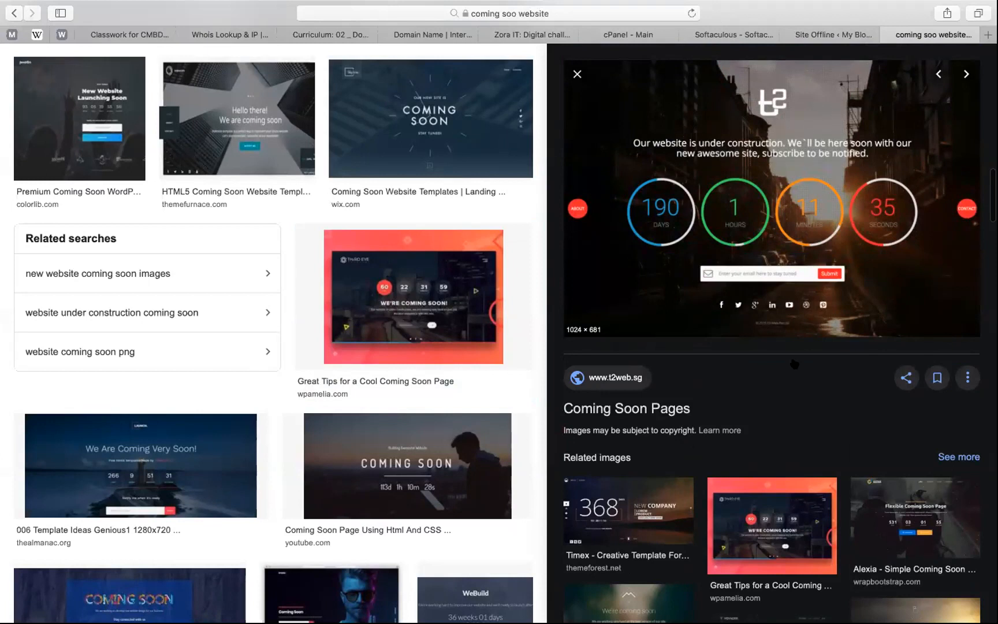
{"action": "left_click", "coordinate": [762, 545]}
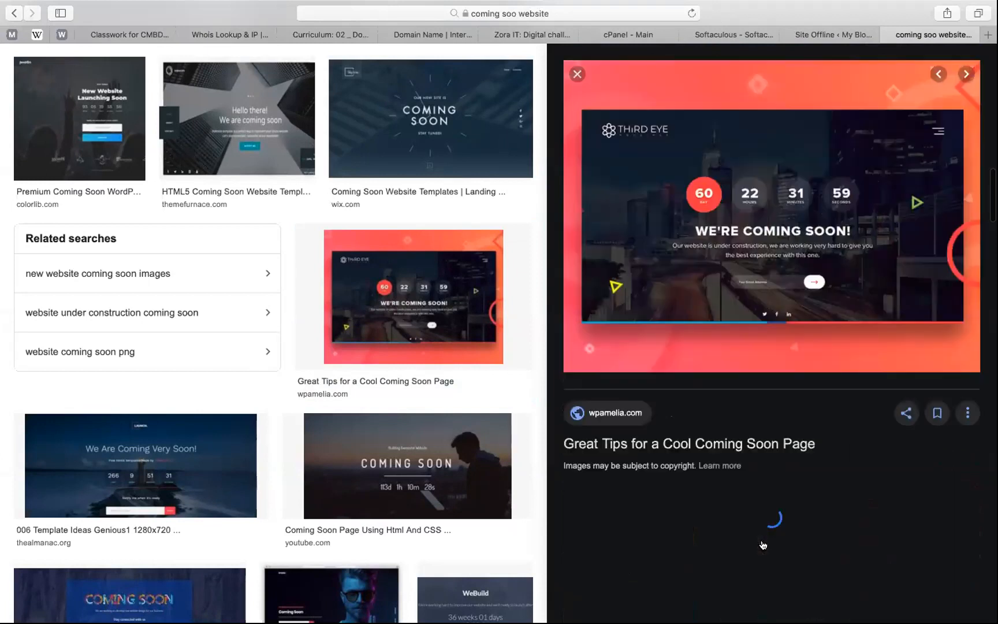
{"action": "left_click", "coordinate": [814, 35]}
{"action": "left_click", "coordinate": [184, 322]}
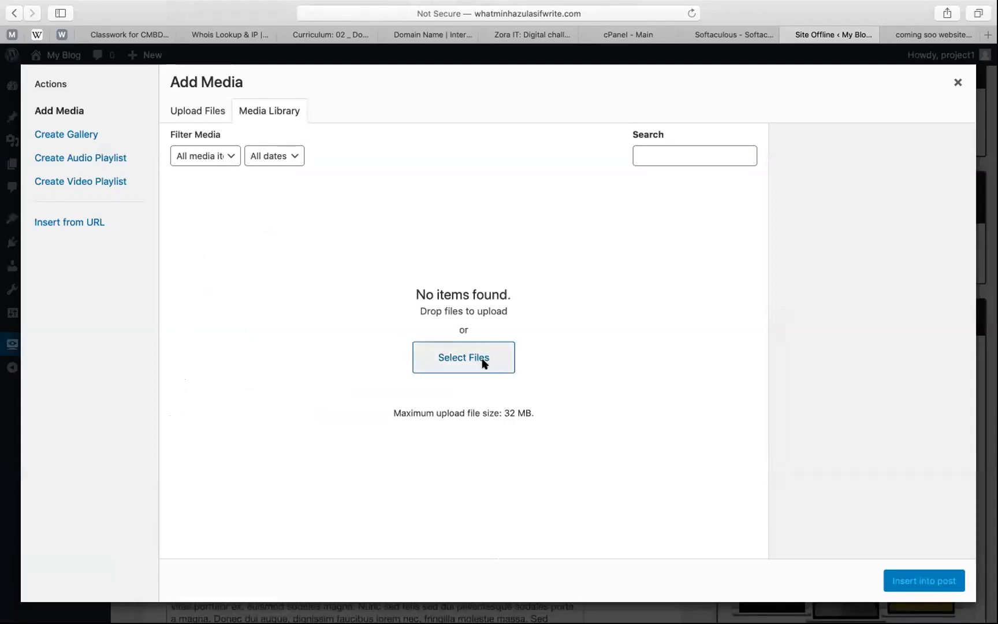
Step: Upload the Web Battalion logo from Desktop > _ALL_CMBD_VAULT to the media library
{"action": "left_click", "coordinate": [482, 361]}
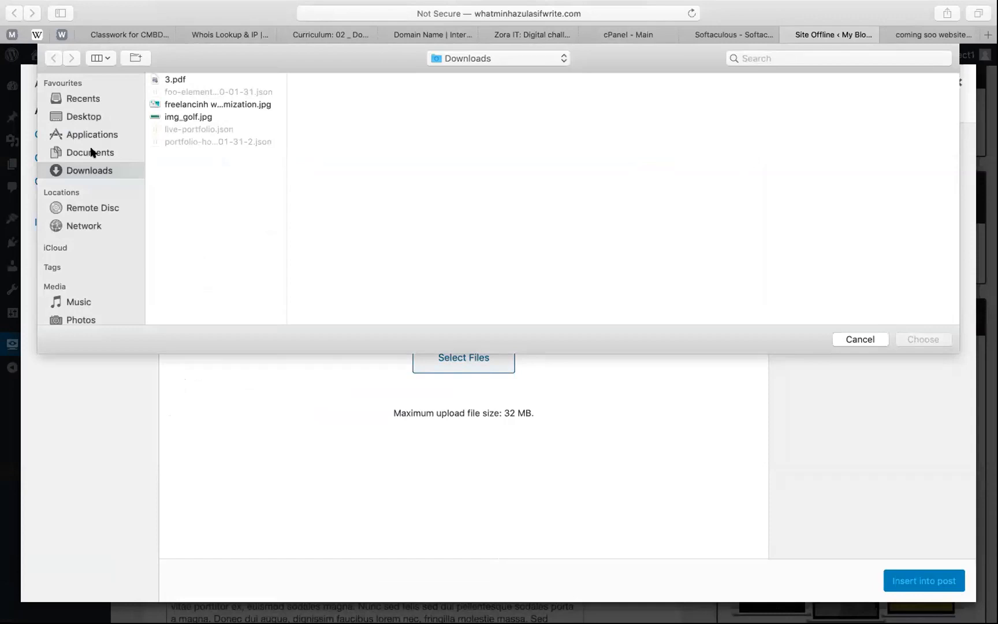
{"action": "left_click", "coordinate": [180, 119]}
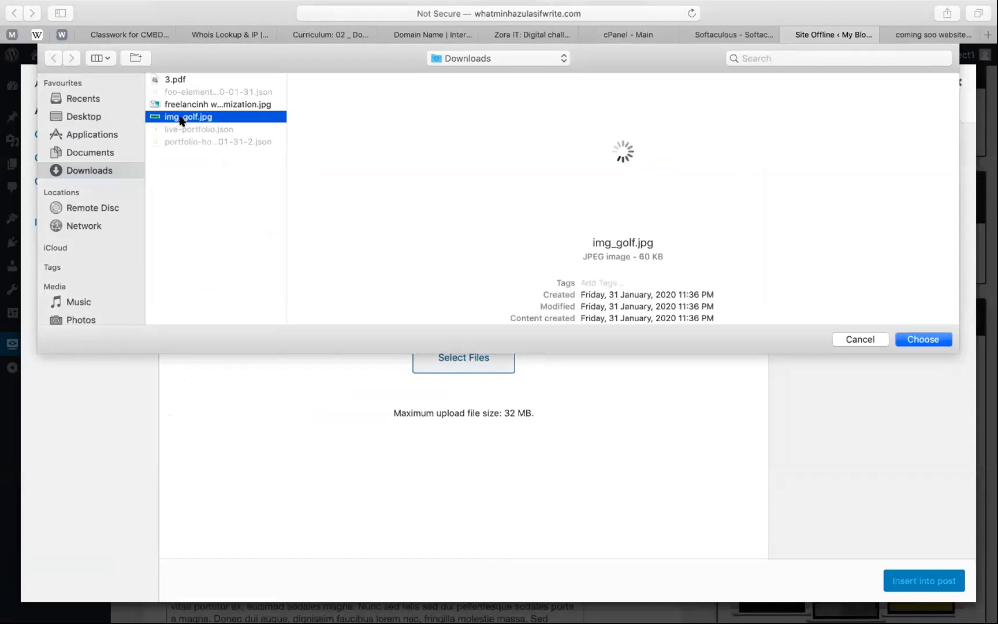
{"action": "left_click", "coordinate": [51, 118]}
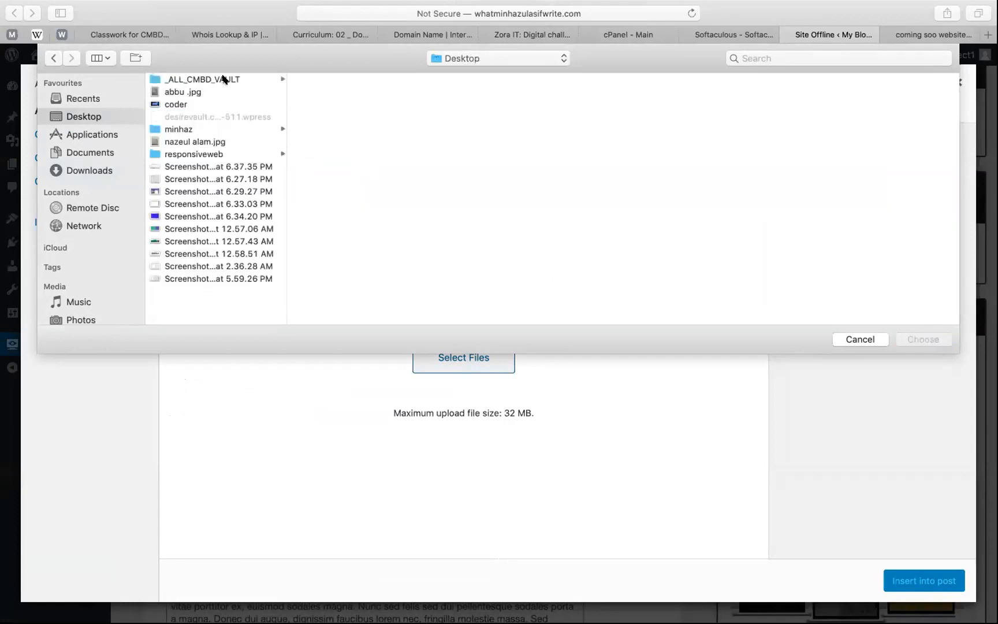
{"action": "left_click", "coordinate": [167, 103]}
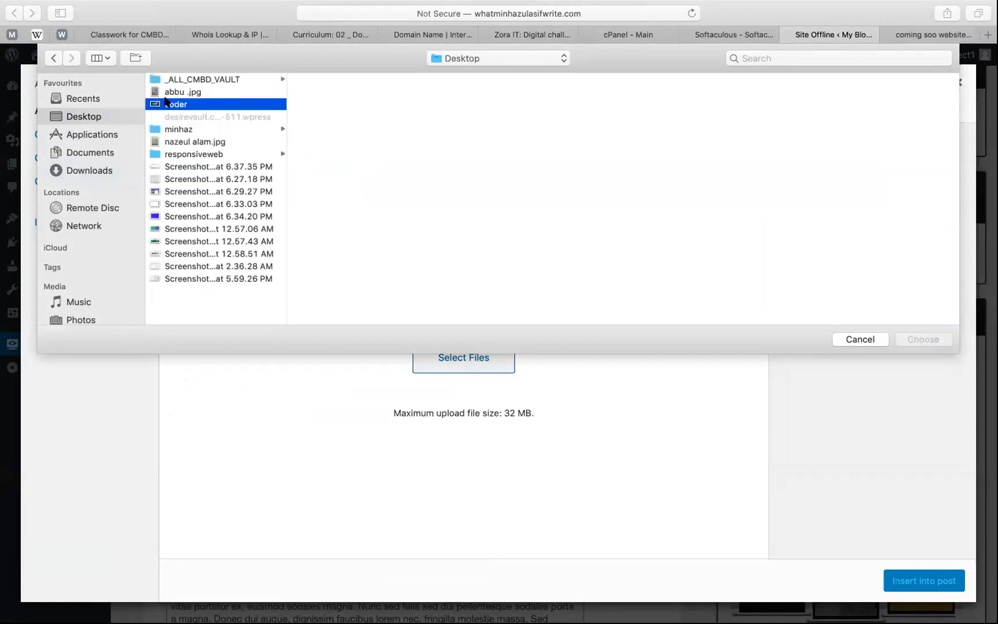
{"action": "left_click", "coordinate": [223, 78]}
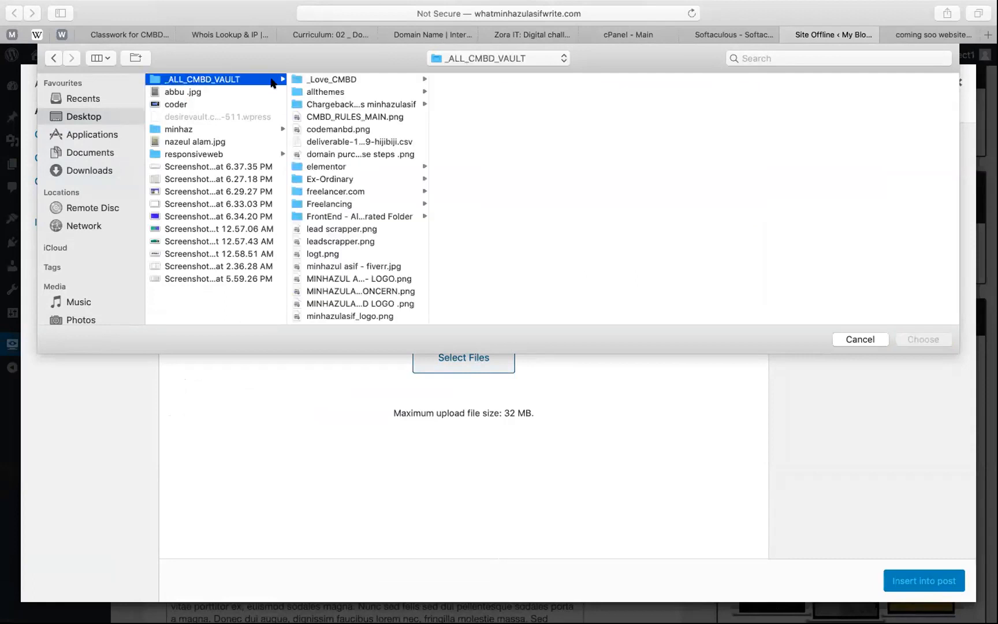
{"action": "left_click", "coordinate": [350, 127]}
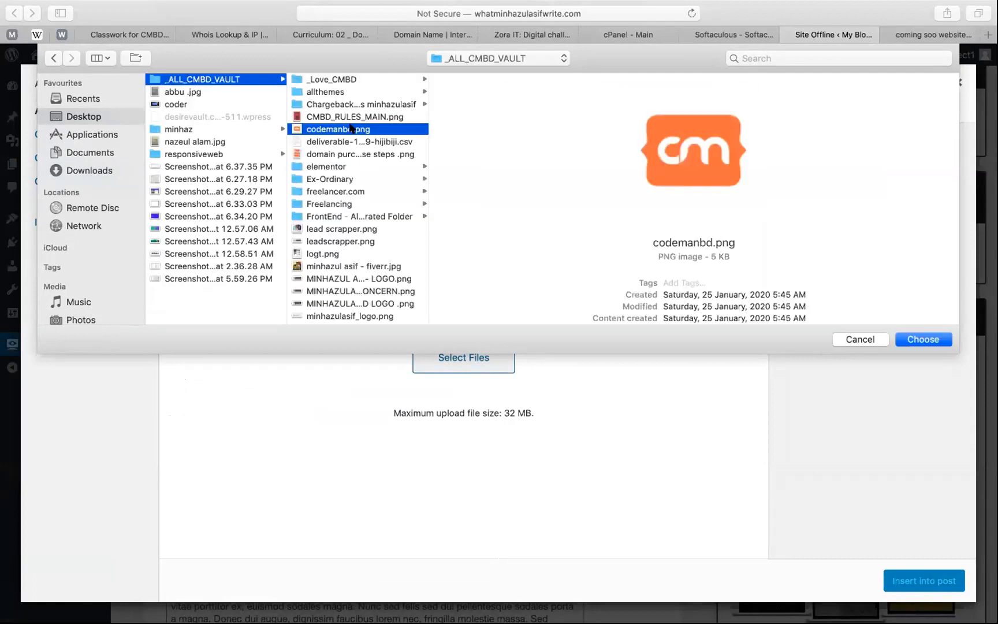
{"action": "left_click", "coordinate": [329, 229]}
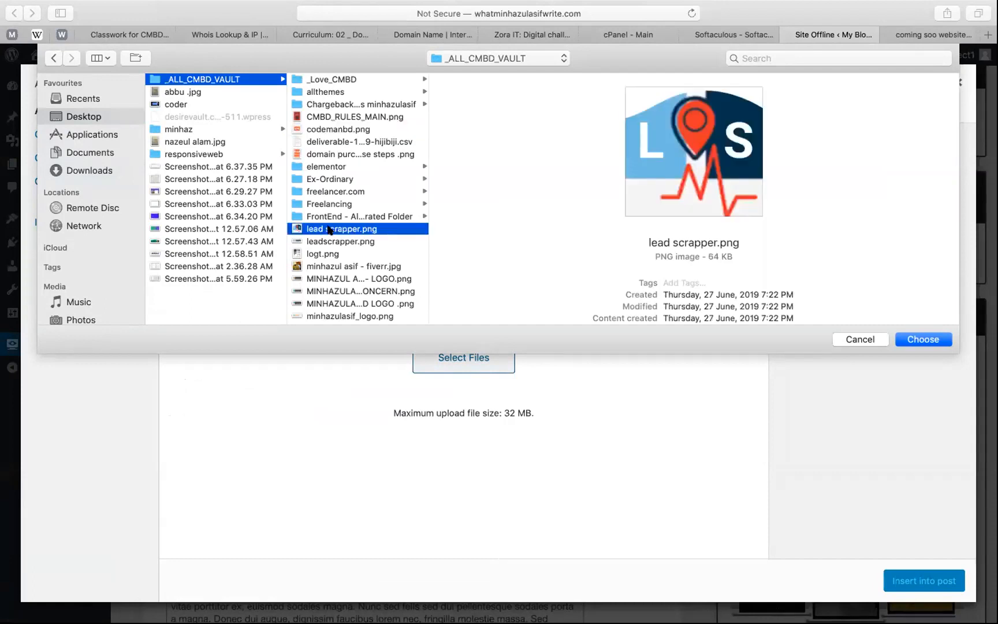
{"action": "scroll", "coordinate": [329, 228], "scroll_direction": "down", "scroll_amount": 10}
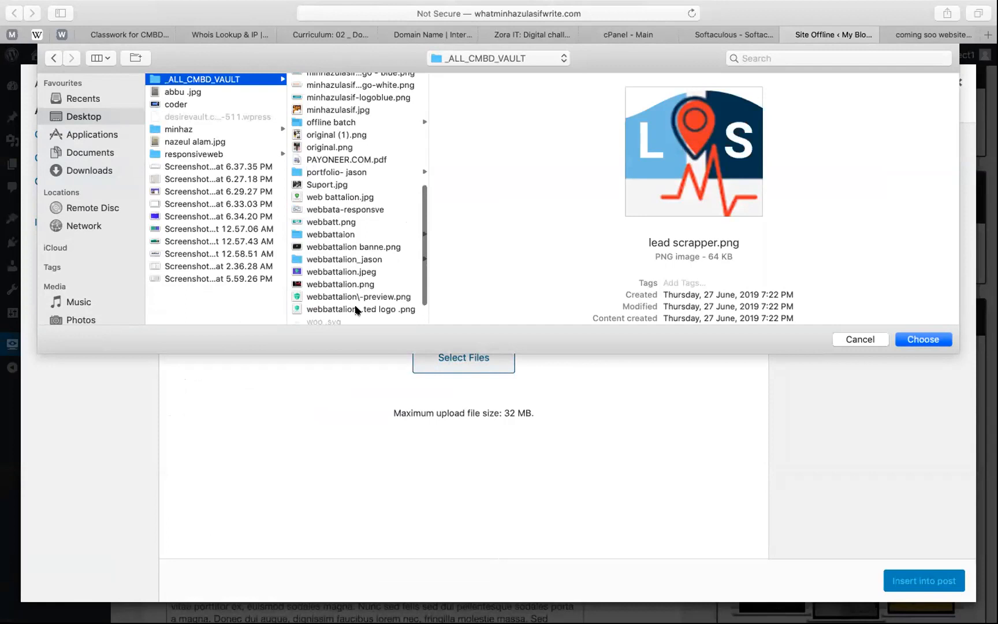
{"action": "left_click", "coordinate": [356, 310]}
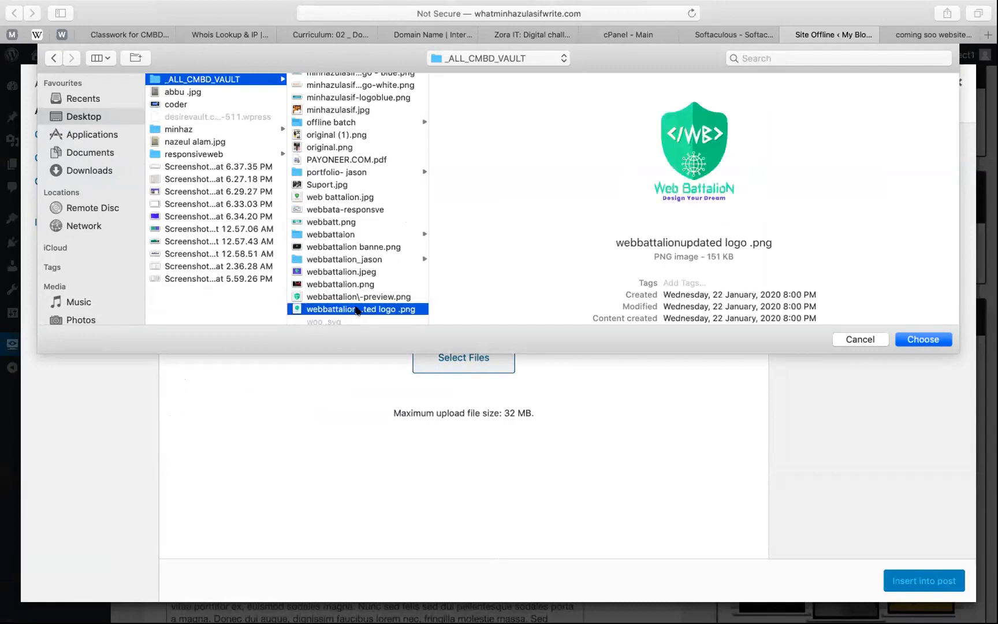
{"action": "double_click", "coordinate": [357, 310]}
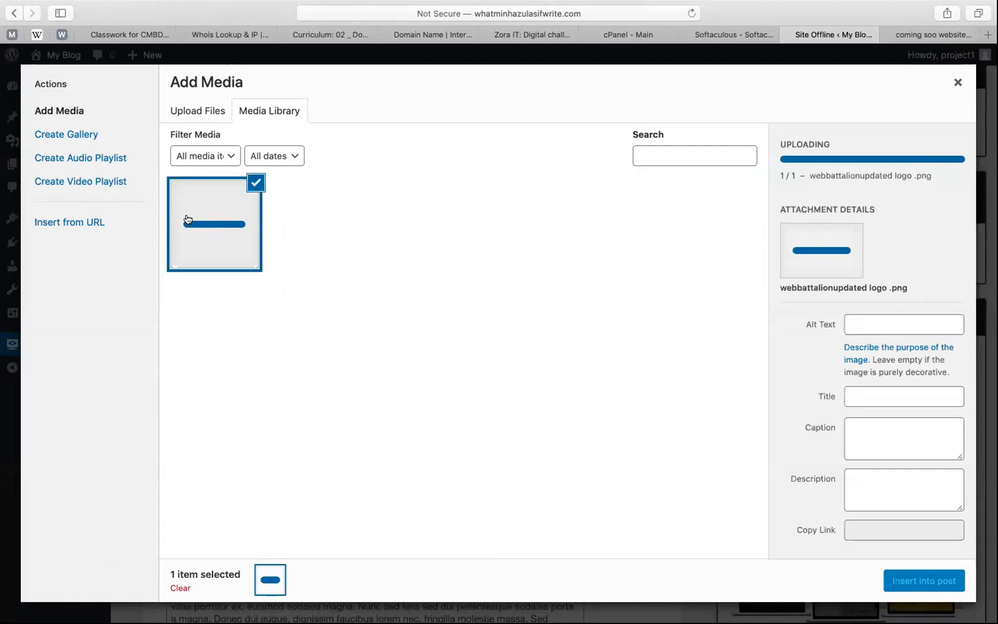
Step: Enter 'webbattalion' as the logo's alt text
{"action": "left_click", "coordinate": [866, 338]}
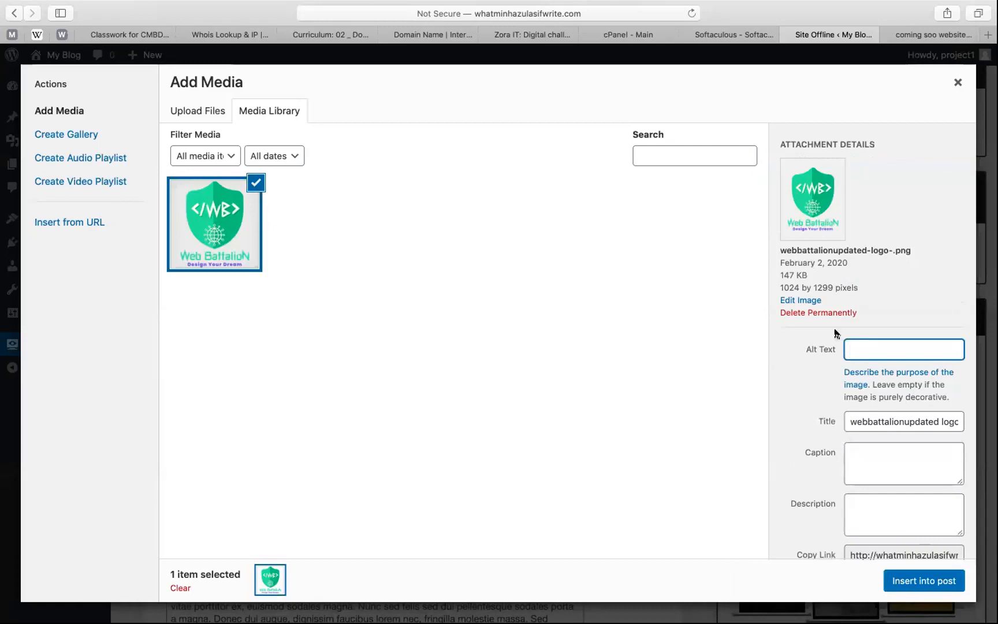
{"action": "type", "text": "webbattalion"}
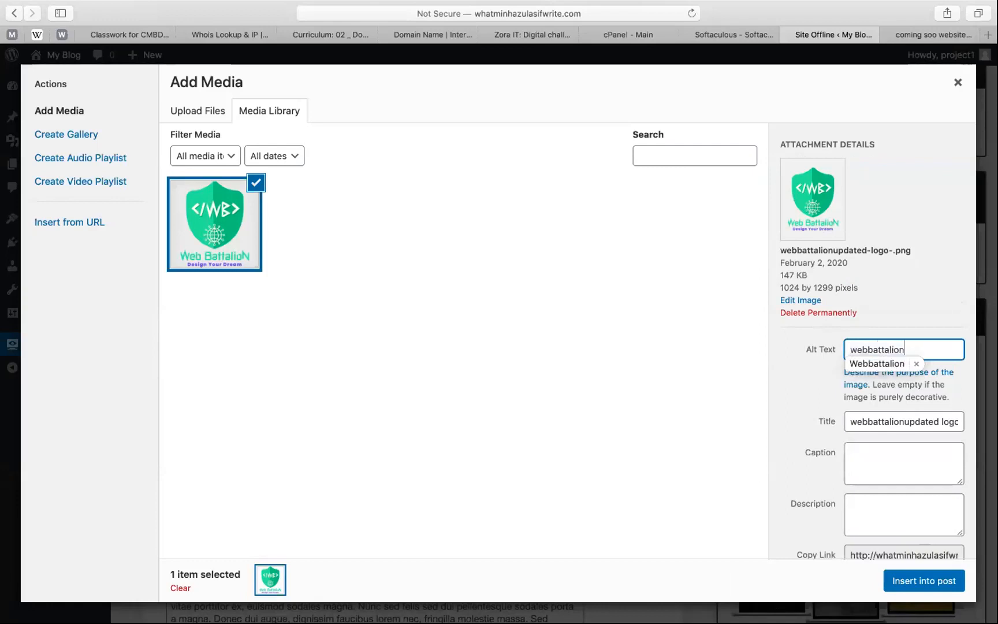
{"action": "left_click", "coordinate": [894, 307]}
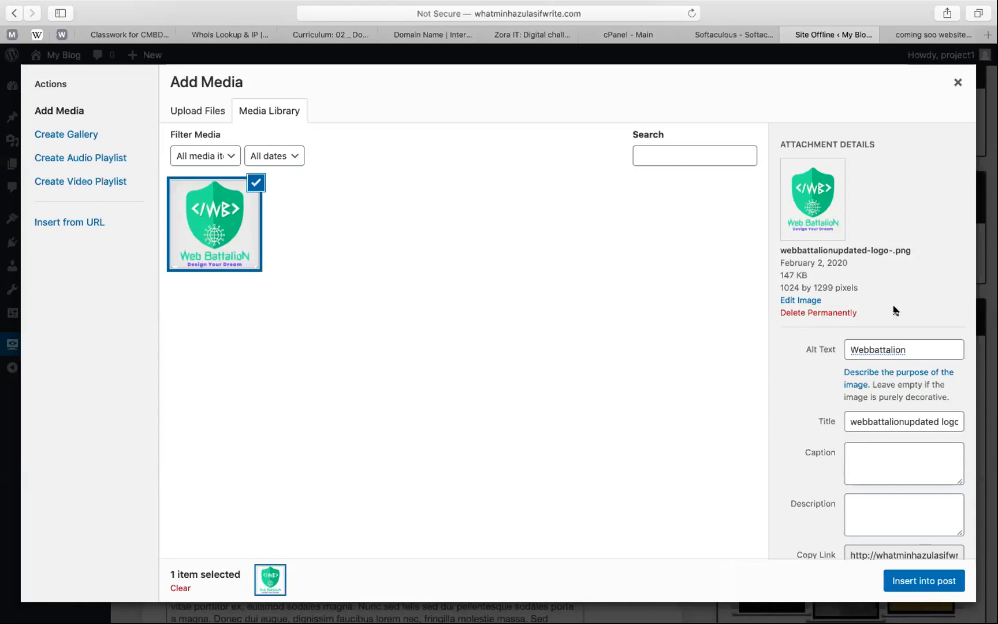
{"action": "left_click", "coordinate": [925, 343]}
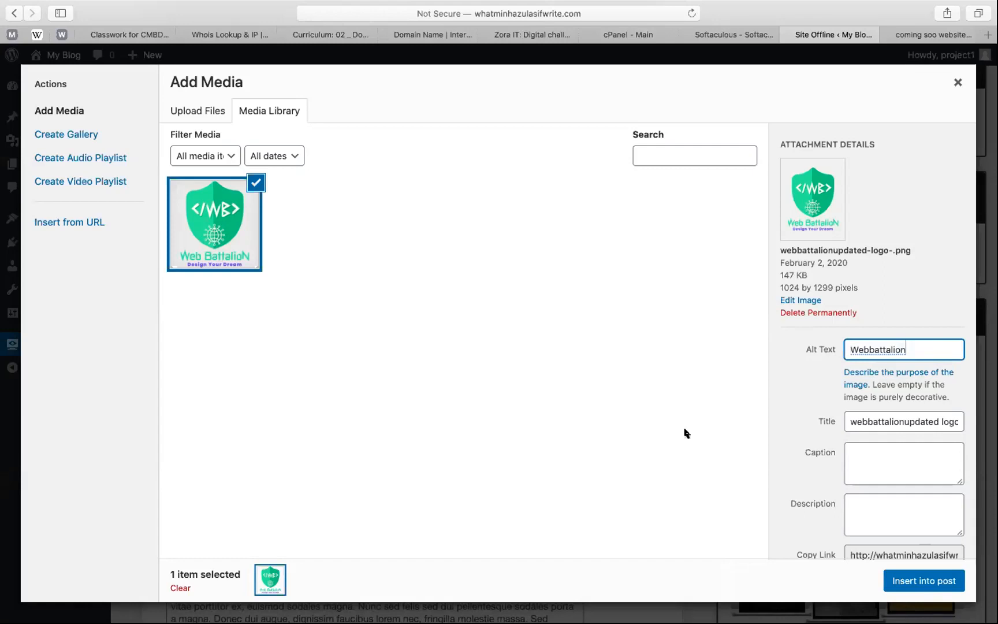
{"action": "double_click", "coordinate": [865, 350]}
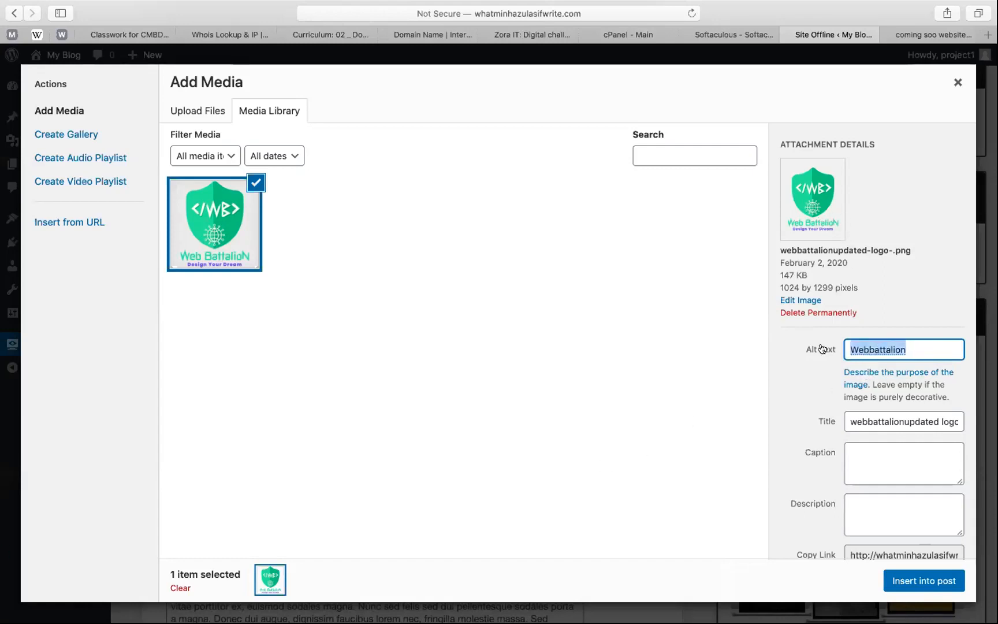
Step: Insert the uploaded image as the logo and set the headline to 'WebBattalion I Coming Soon!'
{"action": "left_click", "coordinate": [919, 576]}
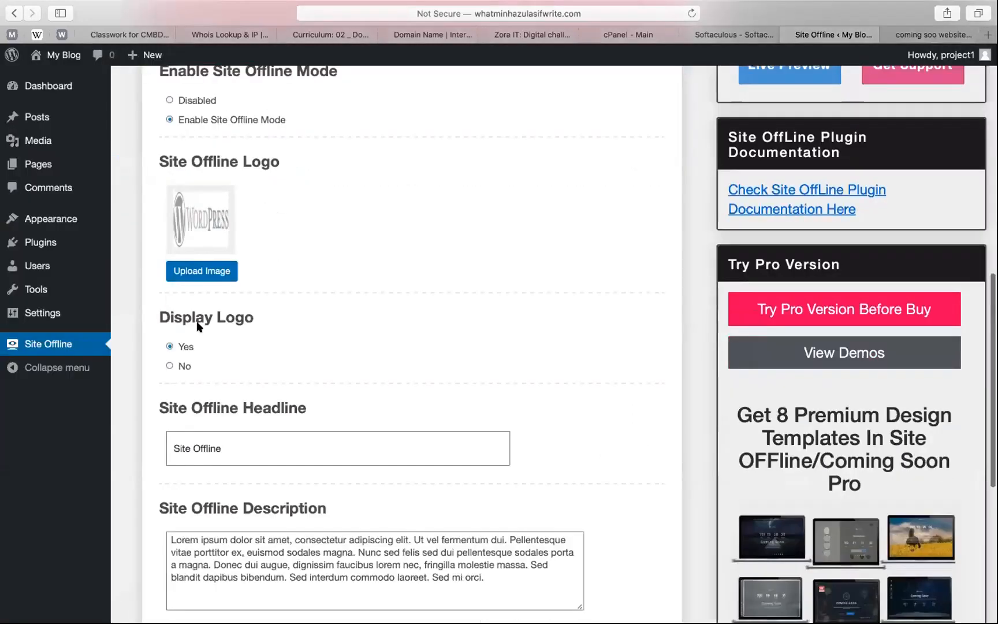
{"action": "scroll", "coordinate": [178, 306], "scroll_direction": "down", "scroll_amount": 1}
{"action": "scroll", "coordinate": [173, 320], "scroll_direction": "down", "scroll_amount": 3}
{"action": "double_click", "coordinate": [203, 341]}
{"action": "triple_click", "coordinate": [204, 342]}
{"action": "type", "text": "We"}
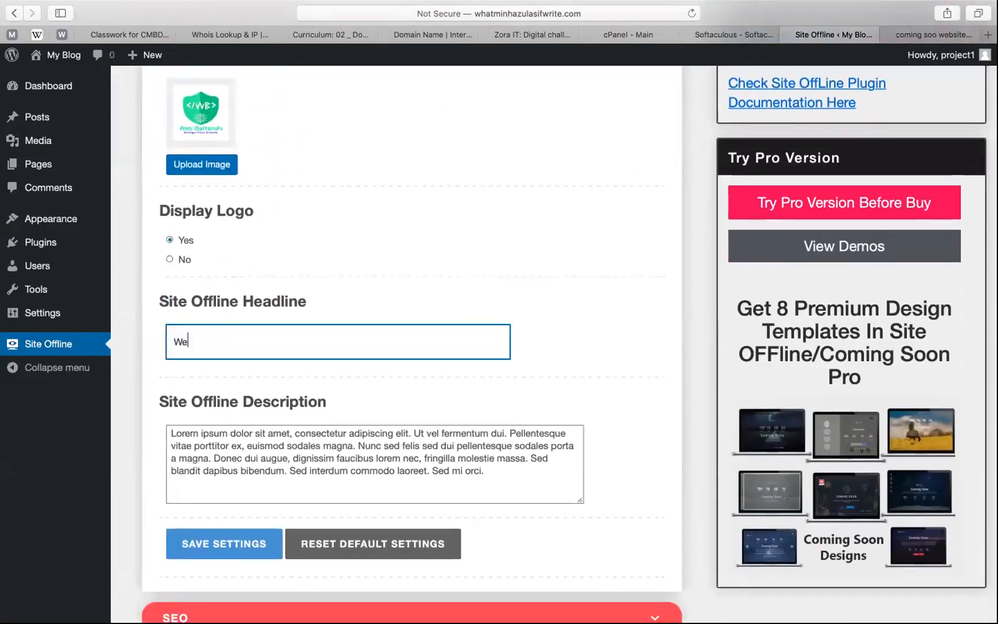
{"action": "key", "text": "super+a"}
{"action": "type", "text": "WebBattalion I Coming Soon!"}
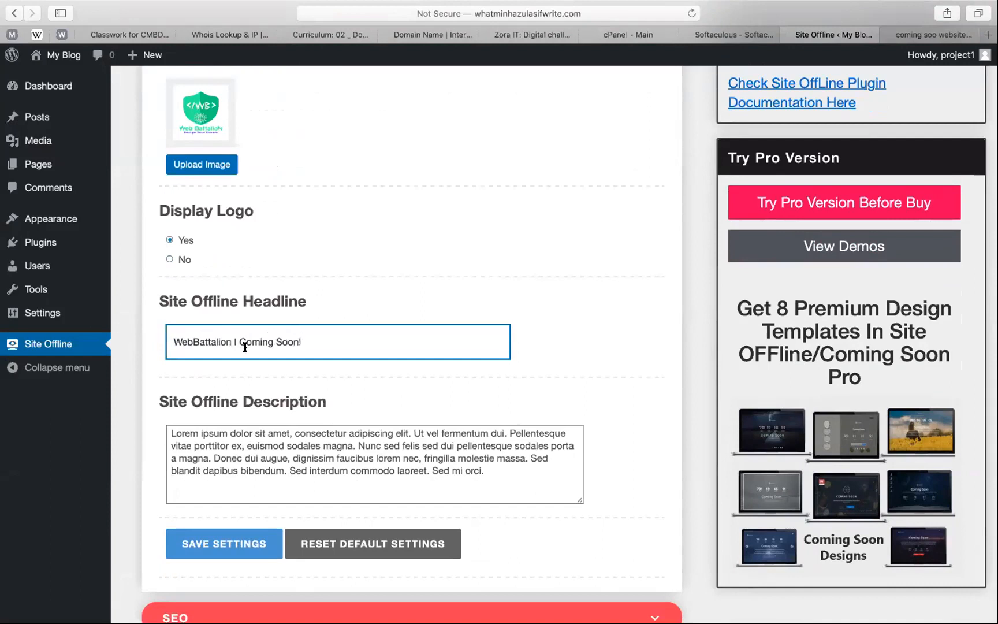
Step: Replace the Lorem ipsum description with 'we are making our site.' and save the settings
{"action": "scroll", "coordinate": [354, 327], "scroll_direction": "down", "scroll_amount": 5}
{"action": "left_click", "coordinate": [353, 326]}
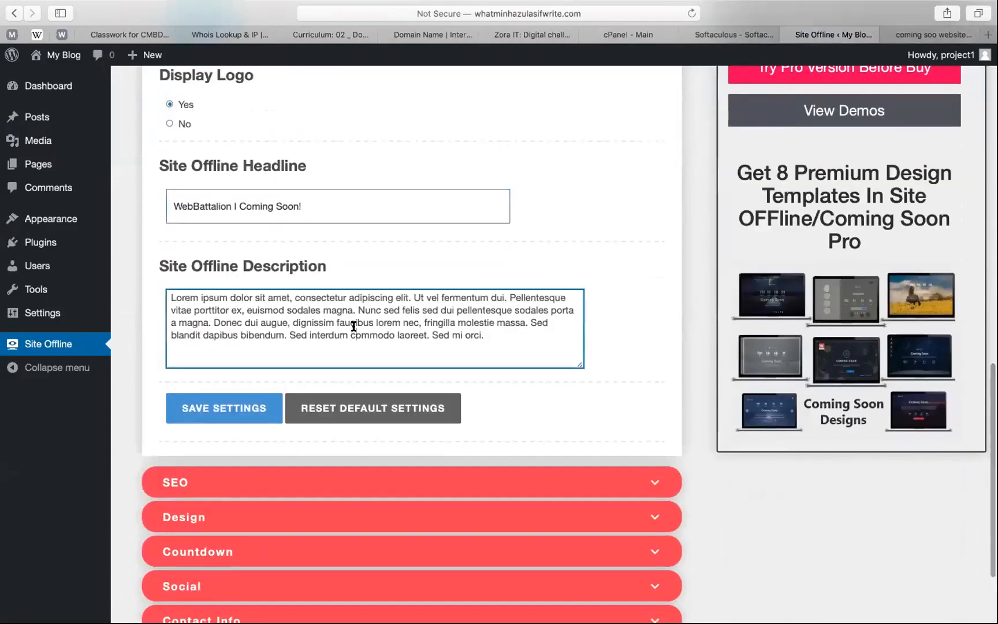
{"action": "key", "text": "super+a"}
{"action": "type", "text": "are "}
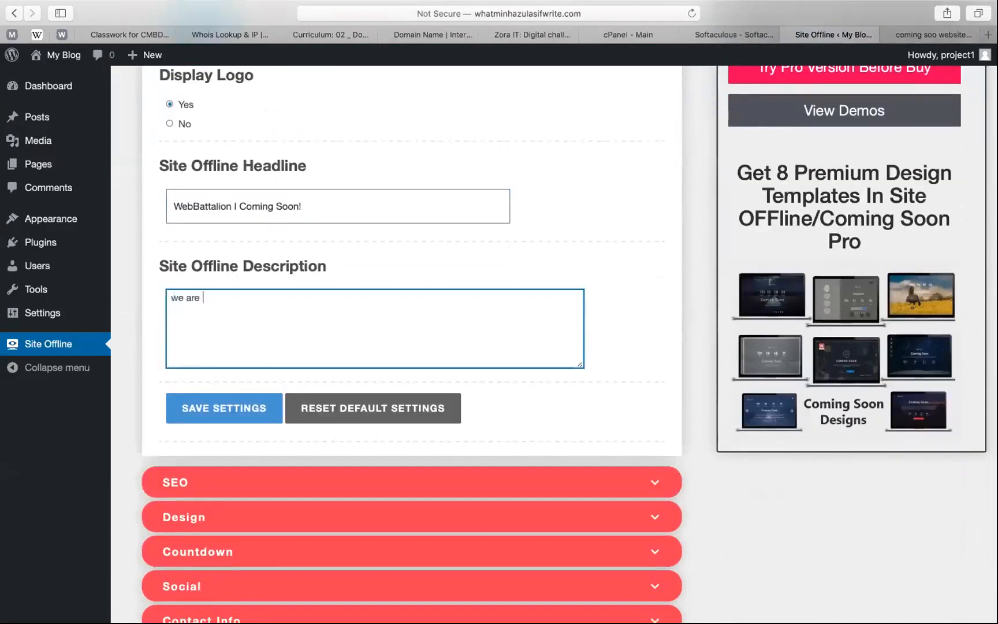
{"action": "type", "text": "aaki"}
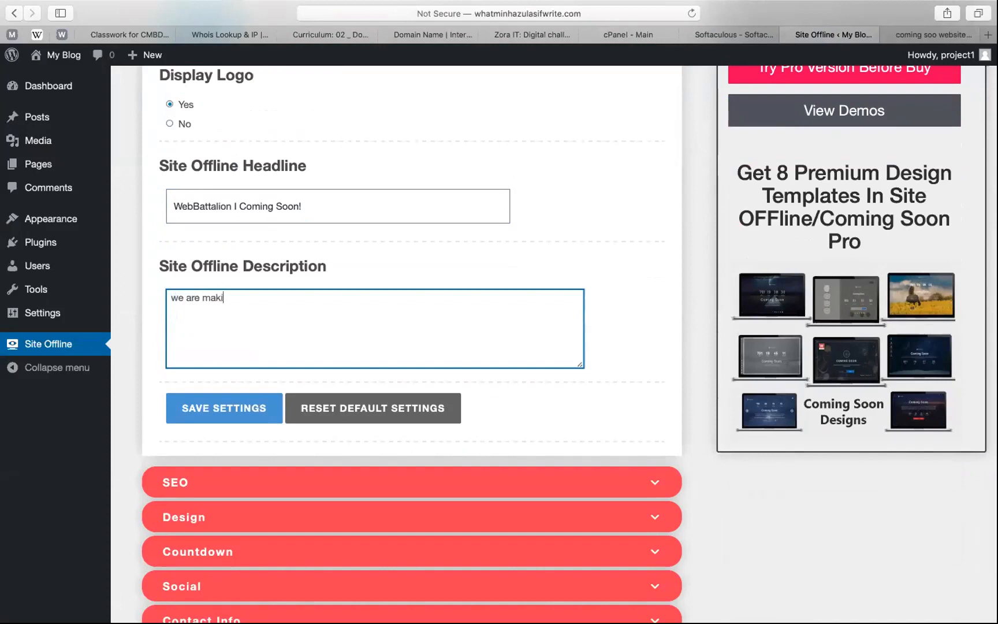
{"action": "type", "text": "ng our site. h"}
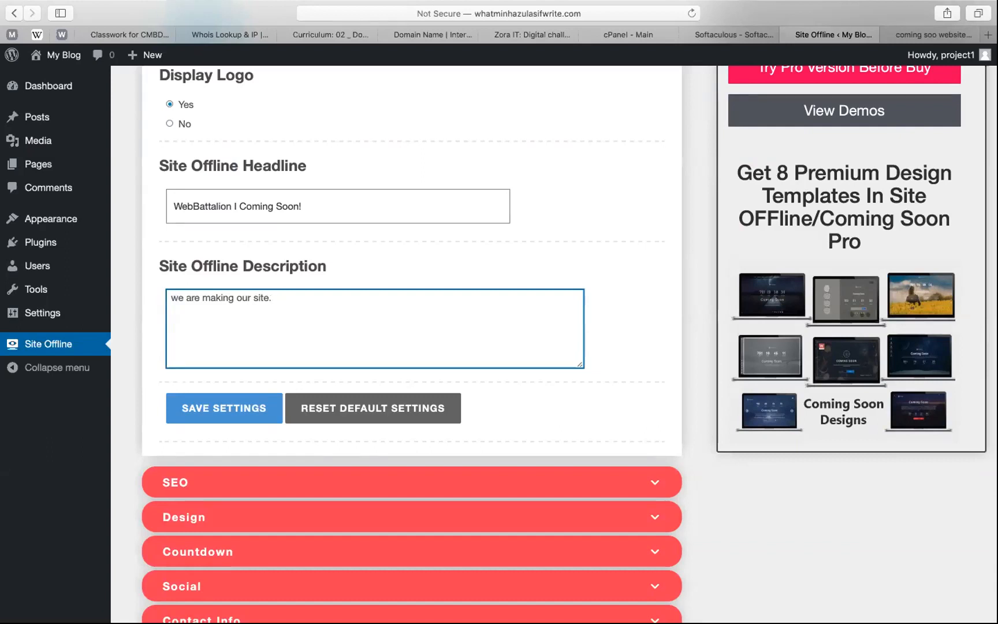
{"action": "scroll", "coordinate": [374, 323], "scroll_direction": "down", "scroll_amount": 4}
{"action": "left_click", "coordinate": [260, 283]}
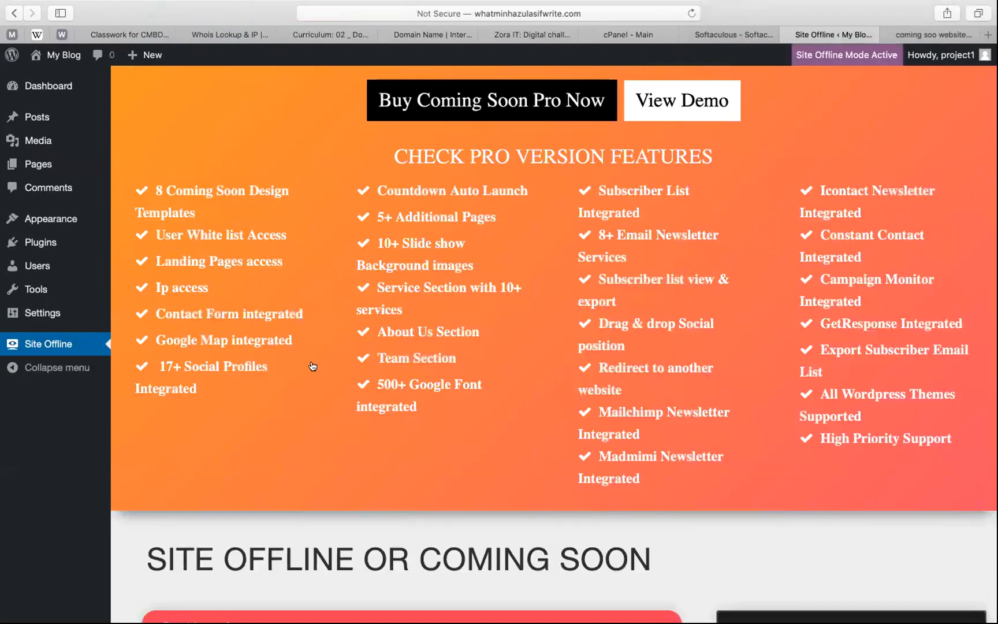
Step: Look over the Design background options, leaving the image unchanged, and expand the Countdown settings
{"action": "scroll", "coordinate": [313, 366], "scroll_direction": "down", "scroll_amount": 15}
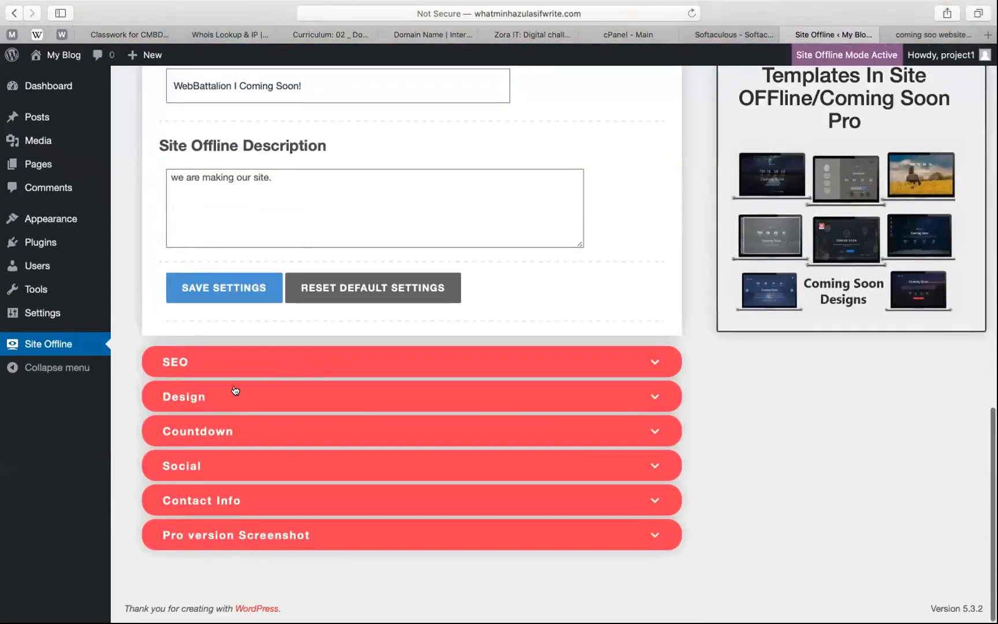
{"action": "left_click", "coordinate": [235, 397]}
{"action": "scroll", "coordinate": [346, 289], "scroll_direction": "down", "scroll_amount": 5}
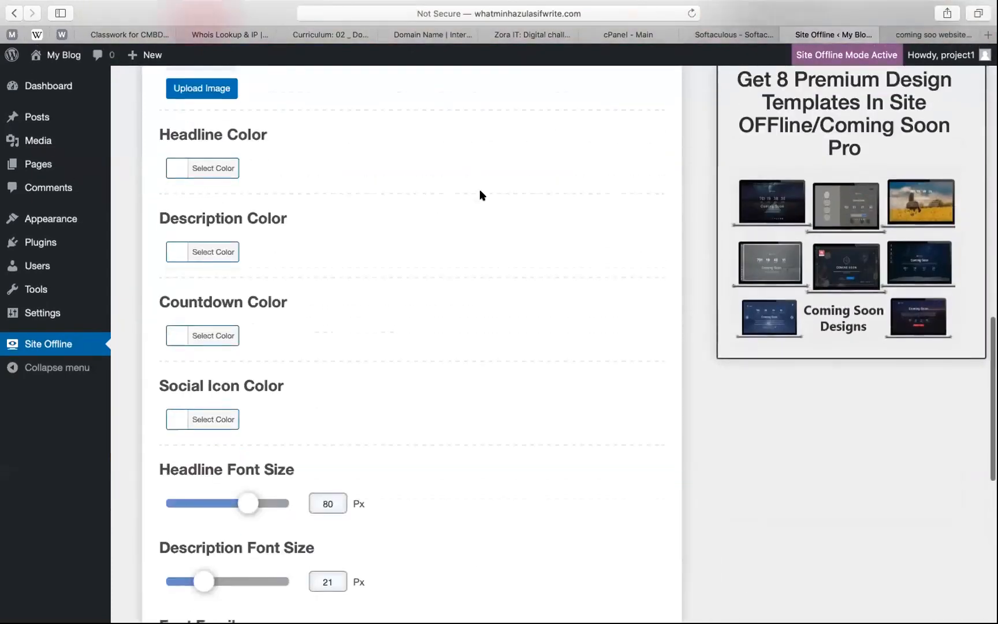
{"action": "scroll", "coordinate": [480, 194], "scroll_direction": "up", "scroll_amount": 4}
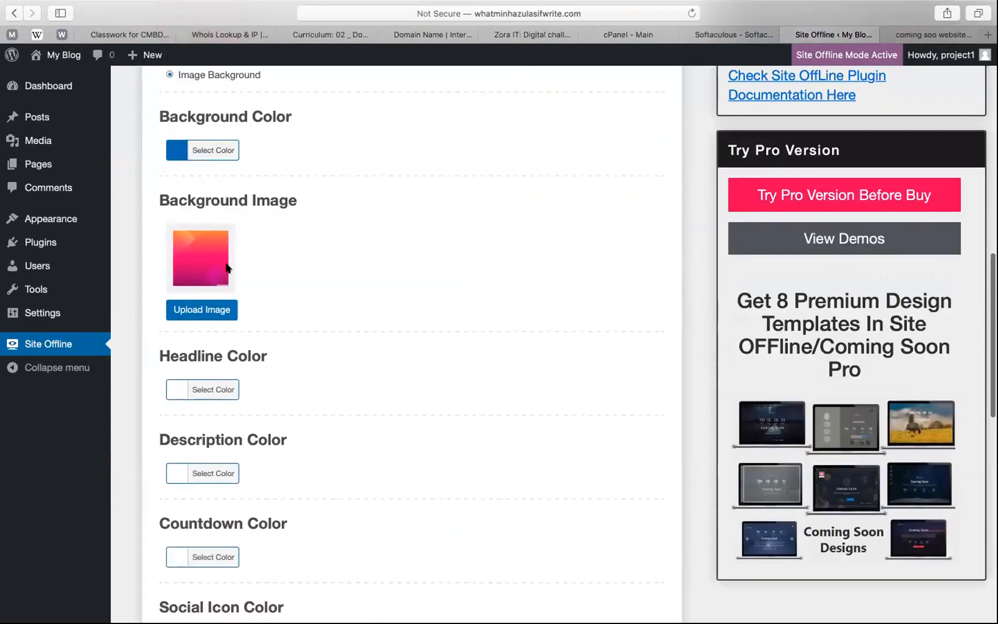
{"action": "left_click", "coordinate": [208, 311]}
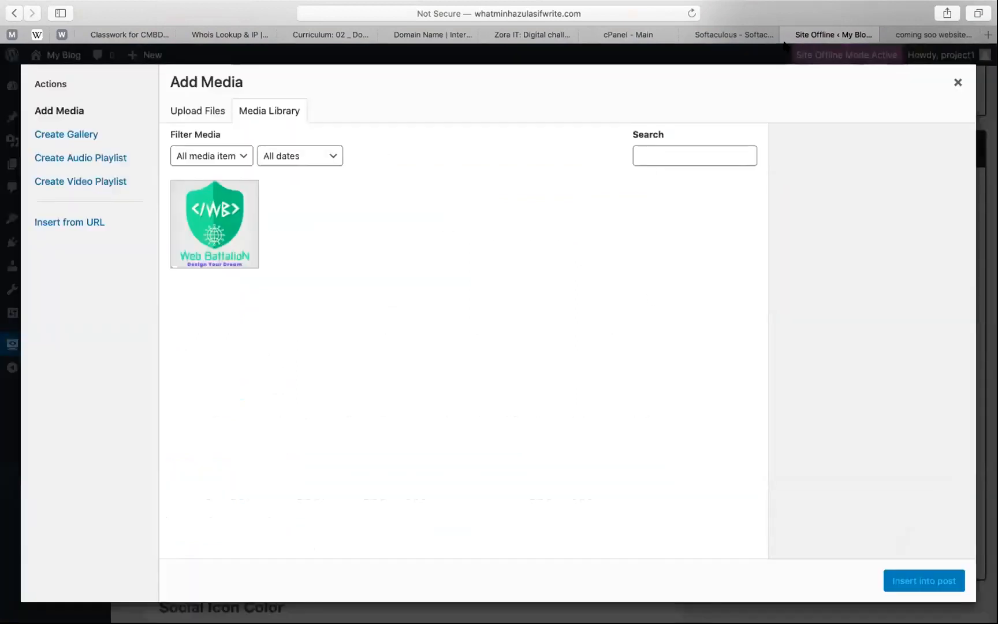
{"action": "left_click", "coordinate": [956, 84]}
{"action": "scroll", "coordinate": [541, 230], "scroll_direction": "down", "scroll_amount": 10}
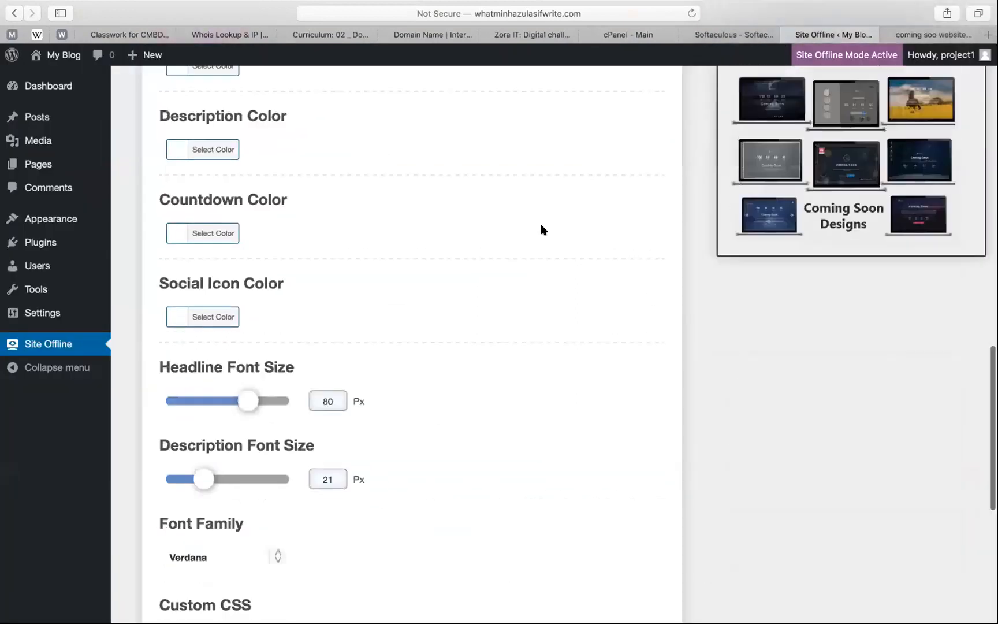
{"action": "scroll", "coordinate": [541, 229], "scroll_direction": "down", "scroll_amount": 5}
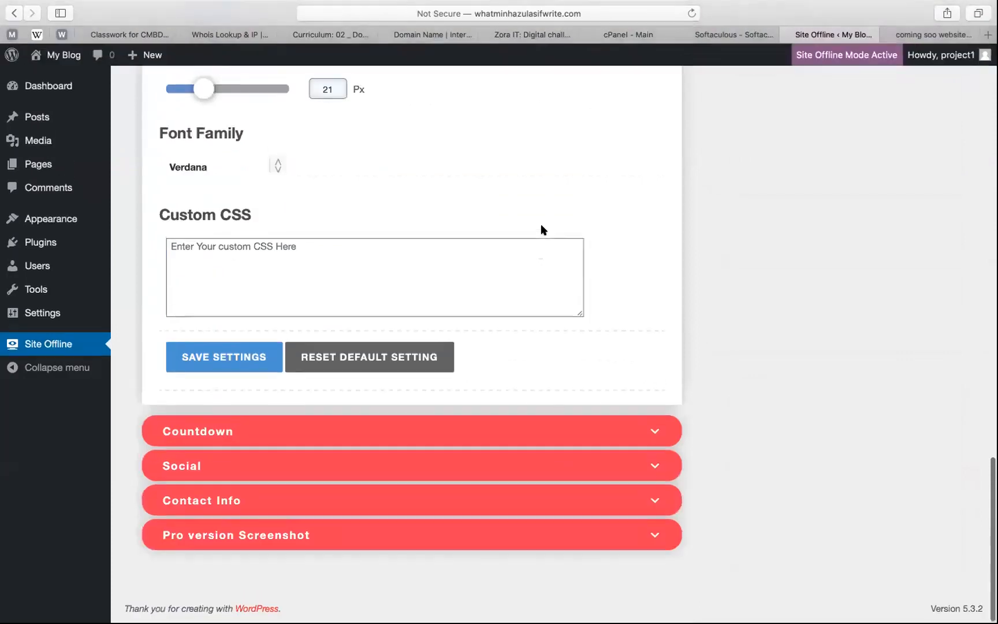
{"action": "left_click", "coordinate": [249, 427]}
Step: Set the countdown end date to 2020/02/29 and save the settings
{"action": "scroll", "coordinate": [254, 410], "scroll_direction": "down", "scroll_amount": 7}
{"action": "scroll", "coordinate": [361, 205], "scroll_direction": "up", "scroll_amount": 2}
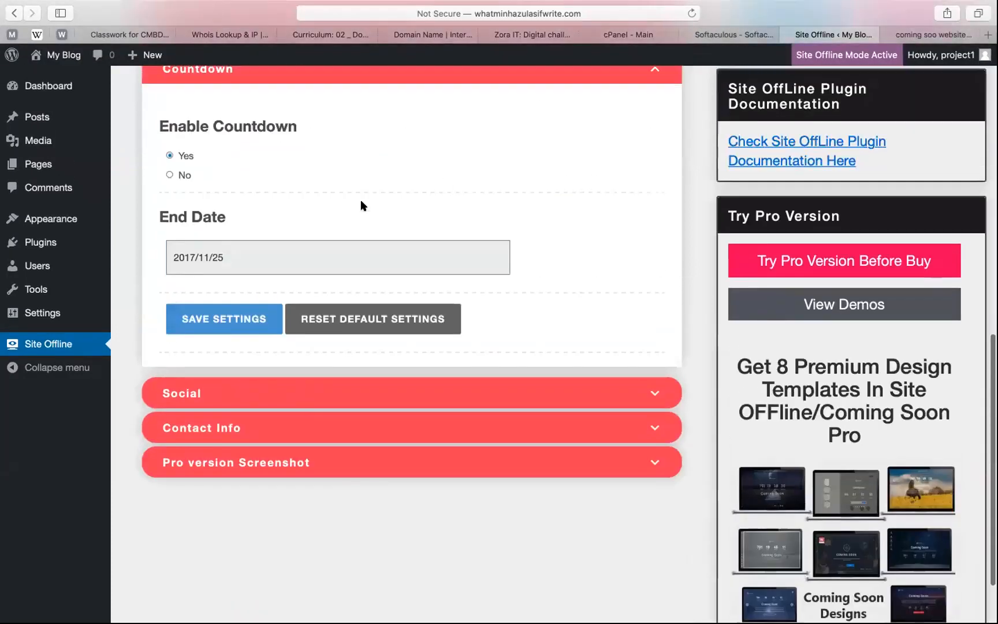
{"action": "left_click", "coordinate": [250, 246]}
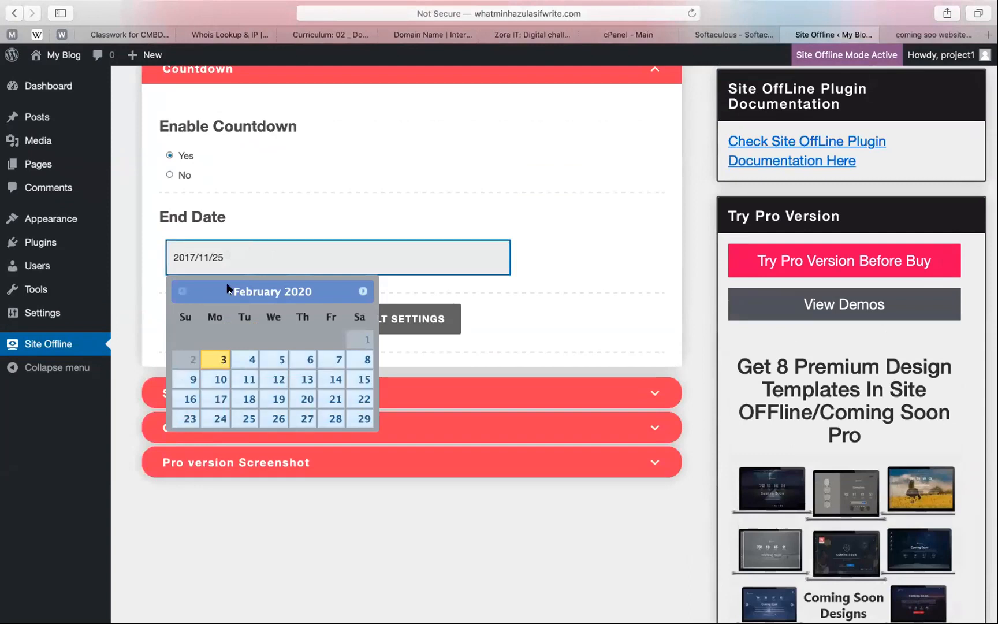
{"action": "left_click", "coordinate": [357, 418]}
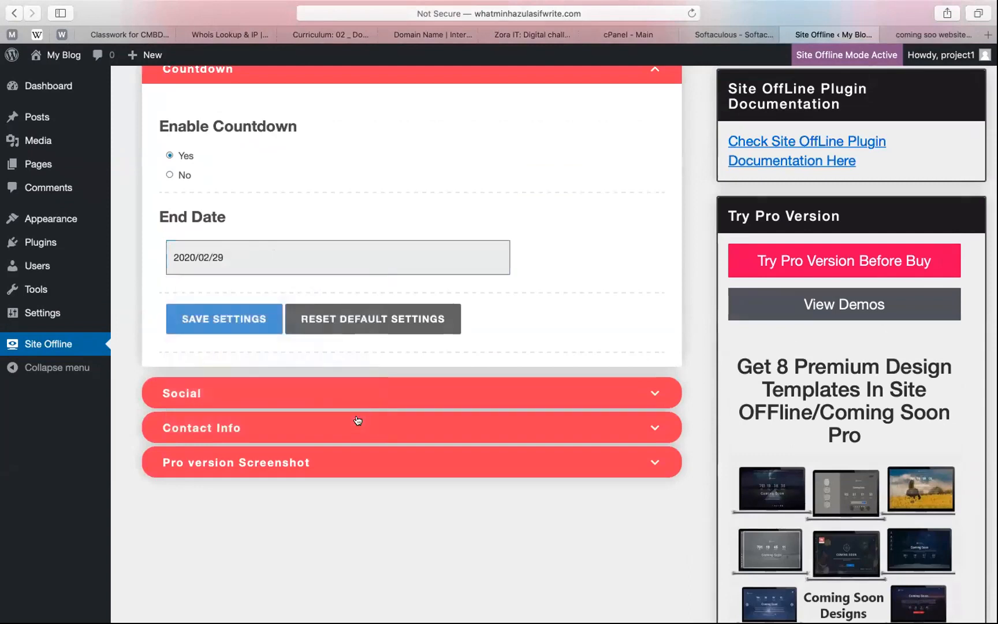
{"action": "left_click", "coordinate": [224, 322]}
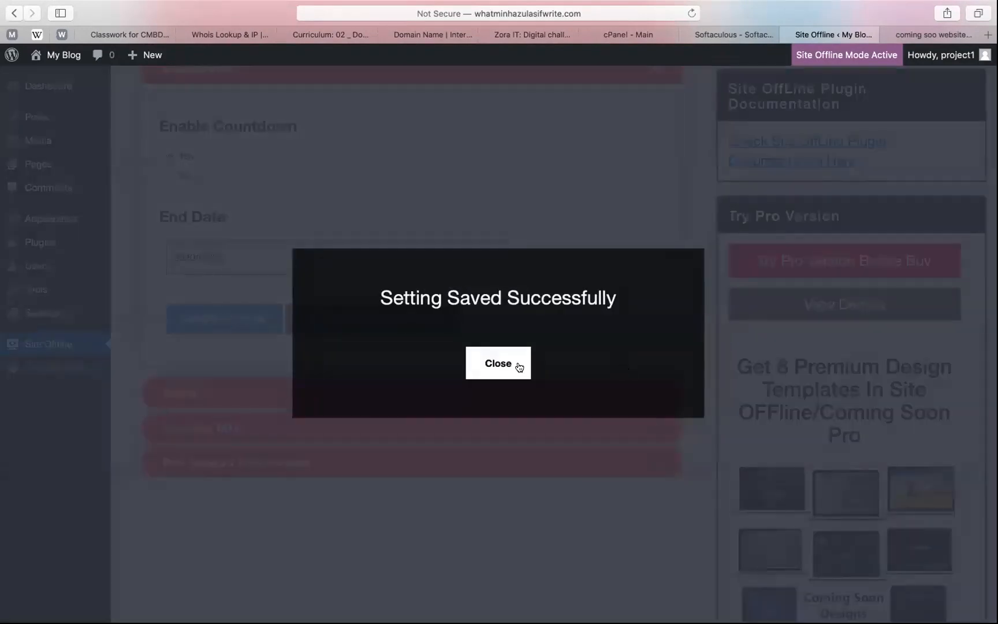
{"action": "left_click", "coordinate": [519, 367]}
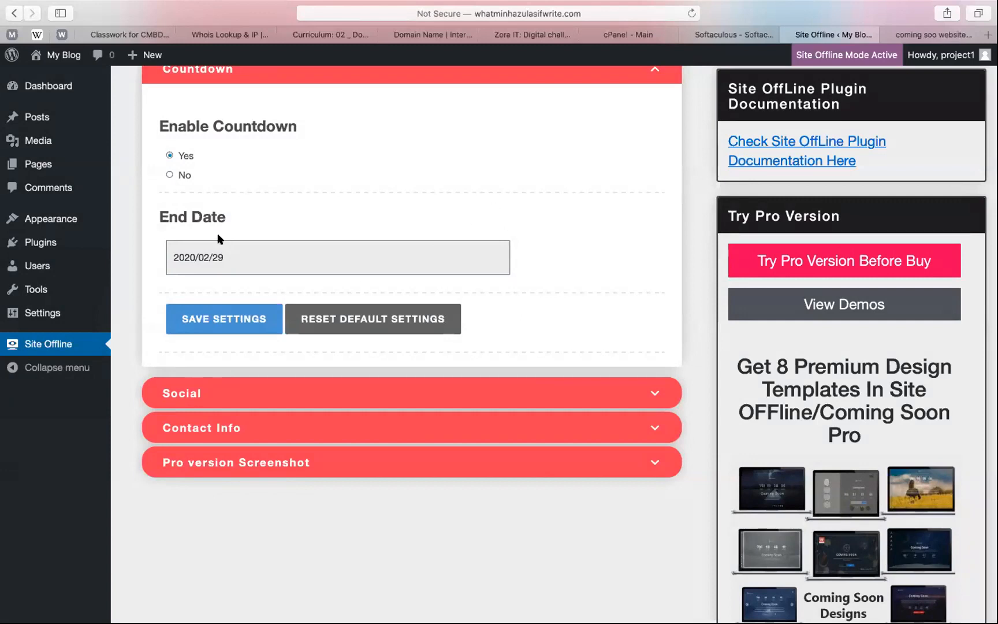
Step: Expand Contact Info and replace the sample address and contact number with the site's real ones
{"action": "left_click", "coordinate": [218, 439]}
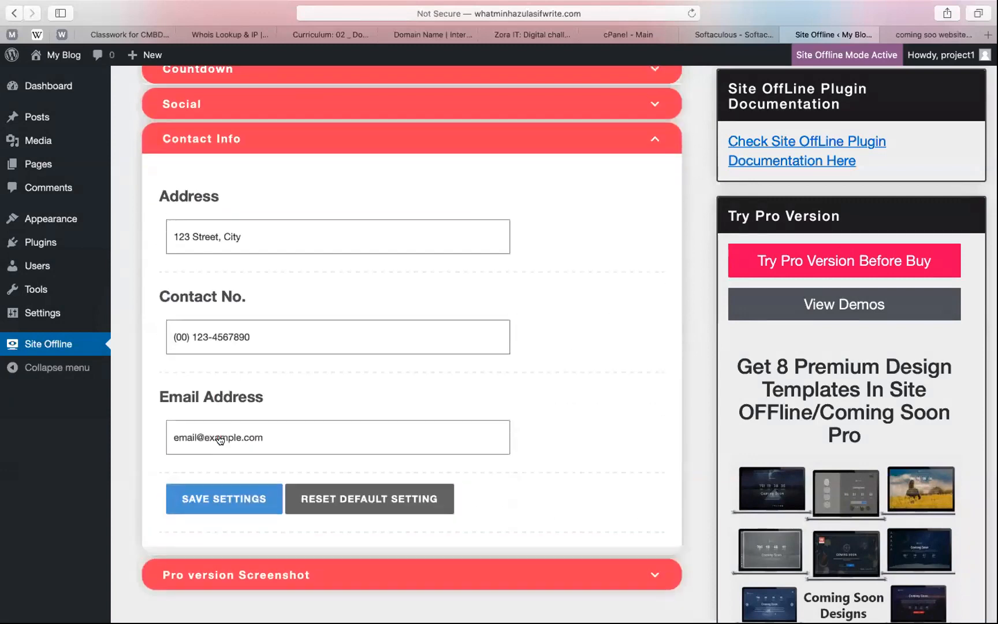
{"action": "left_click", "coordinate": [281, 234]}
{"action": "key", "text": "super+a"}
{"action": "type", "text": "Dhsnm"}
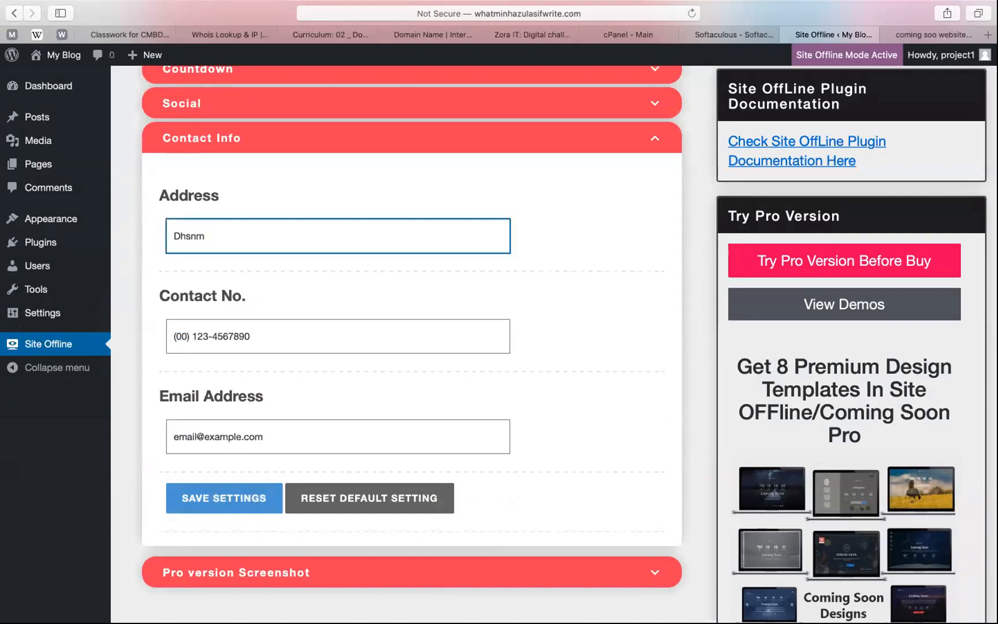
{"action": "type", "text": "aDja"}
{"action": "key", "text": "BackSpace"}
{"action": "key", "text": "BackSpace"}
{"action": "key", "text": "BackSpace"}
{"action": "key", "text": "BackSpace"}
{"action": "key", "text": "BackSpace"}
{"action": "key", "text": "BackSpace"}
{"action": "key", "text": "BackSpace"}
{"action": "type", "text": "an"}
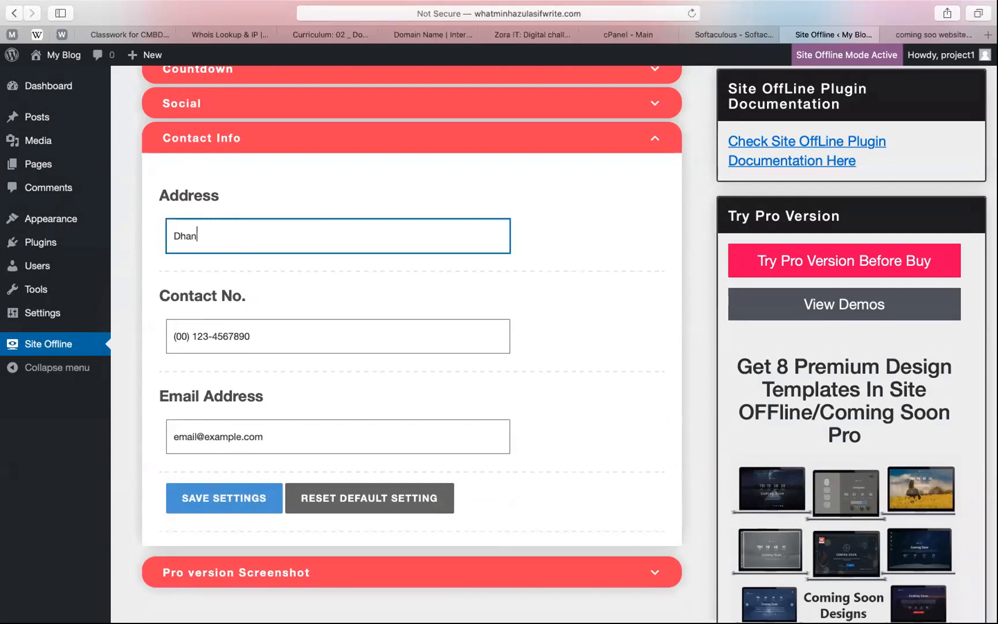
{"action": "type", "text": "mondi, Dhan"}
{"action": "key", "text": "BackSpace"}
{"action": "type", "text": "ka"}
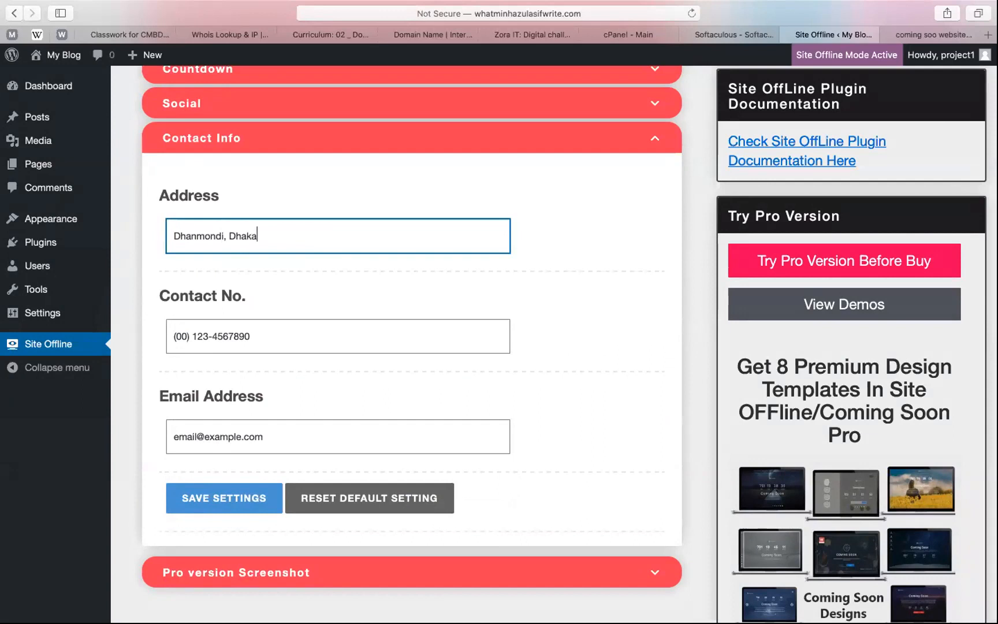
{"action": "type", "text": " 1209"}
{"action": "triple_click", "coordinate": [348, 345]}
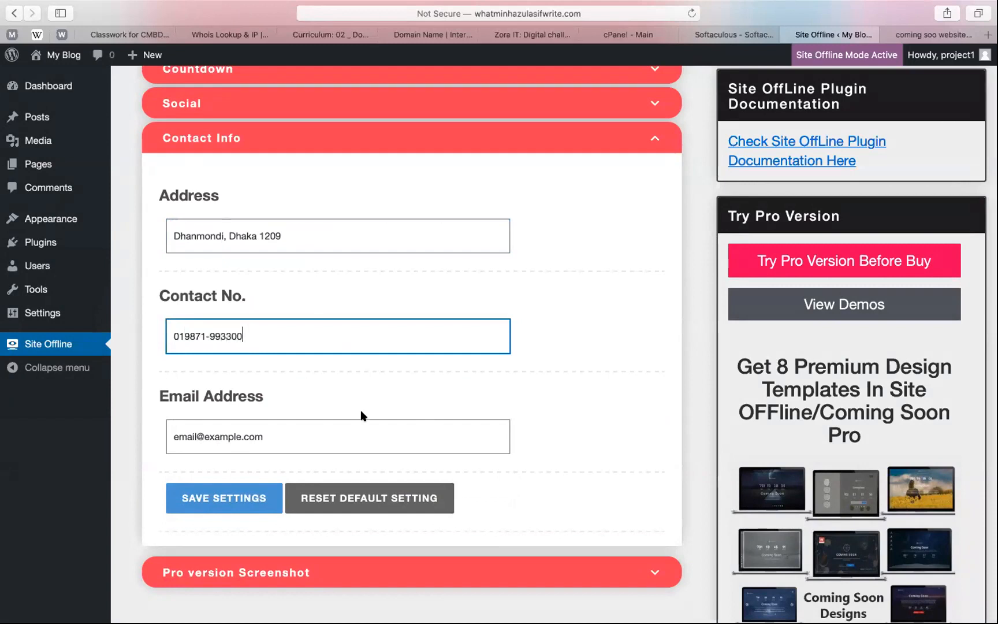
Step: Replace the sample e-mail with the site's contact e-mail address and save the settings
{"action": "left_click", "coordinate": [244, 434]}
{"action": "triple_click", "coordinate": [245, 434]}
{"action": "type", "text": "n"}
{"action": "key", "text": "BackSpace"}
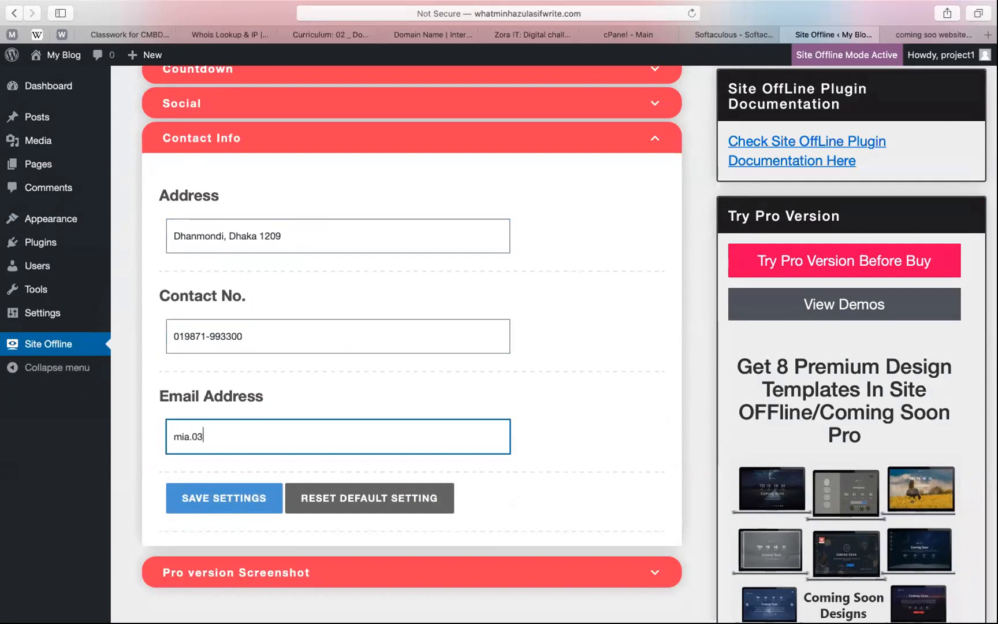
{"action": "left_click", "coordinate": [233, 490]}
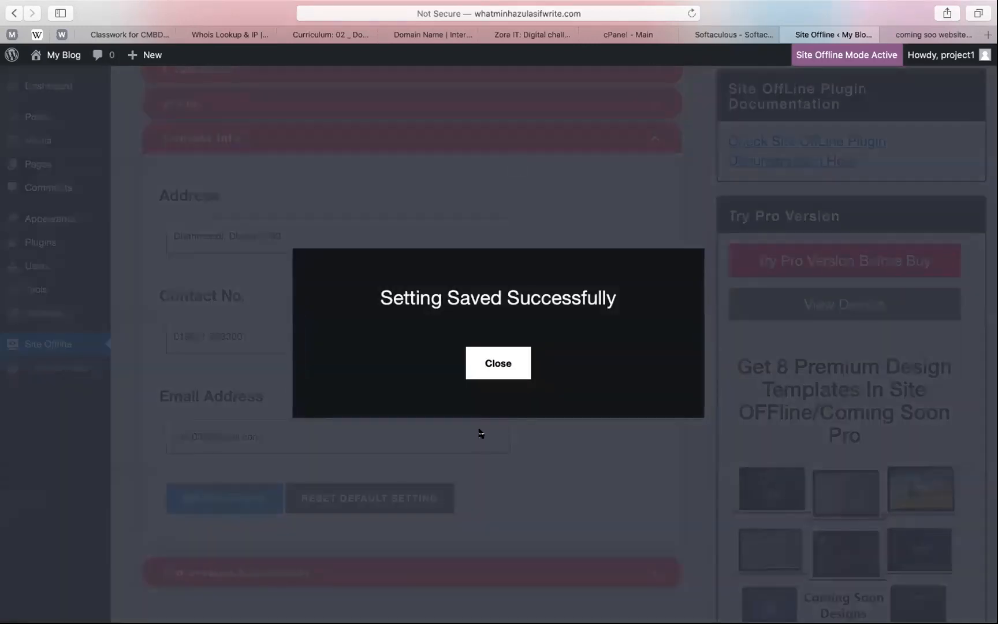
{"action": "left_click", "coordinate": [497, 373]}
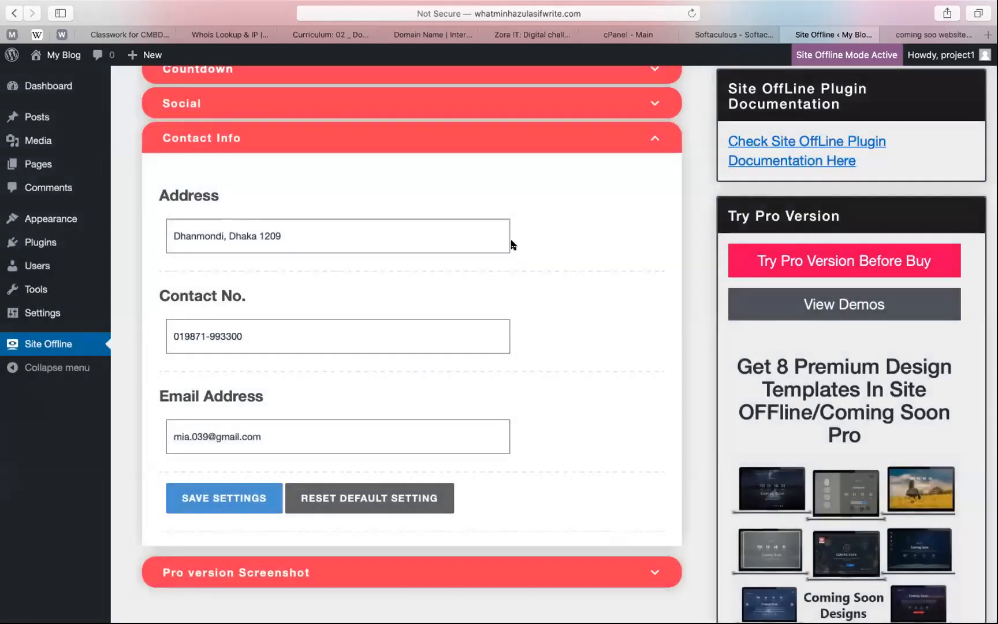
Step: Replace # in the Social Facebook field with the profile URL and save the settings
{"action": "left_click", "coordinate": [240, 107]}
{"action": "left_click", "coordinate": [223, 197]}
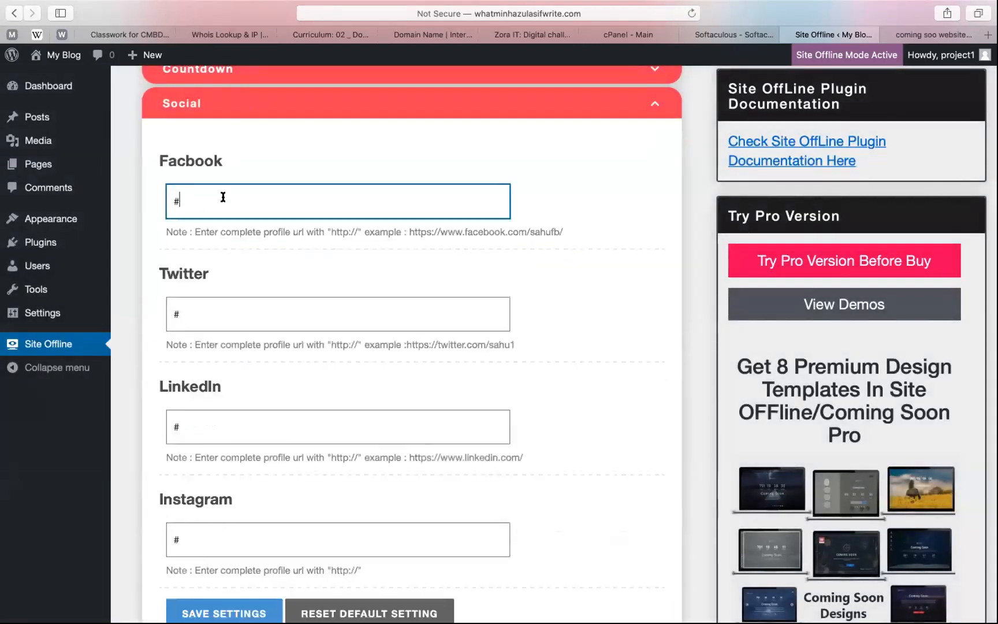
{"action": "type", "text": "http"}
{"action": "type", "text": "s:/"}
{"action": "key", "text": "BackSpace"}
{"action": "type", "text": "//fb"}
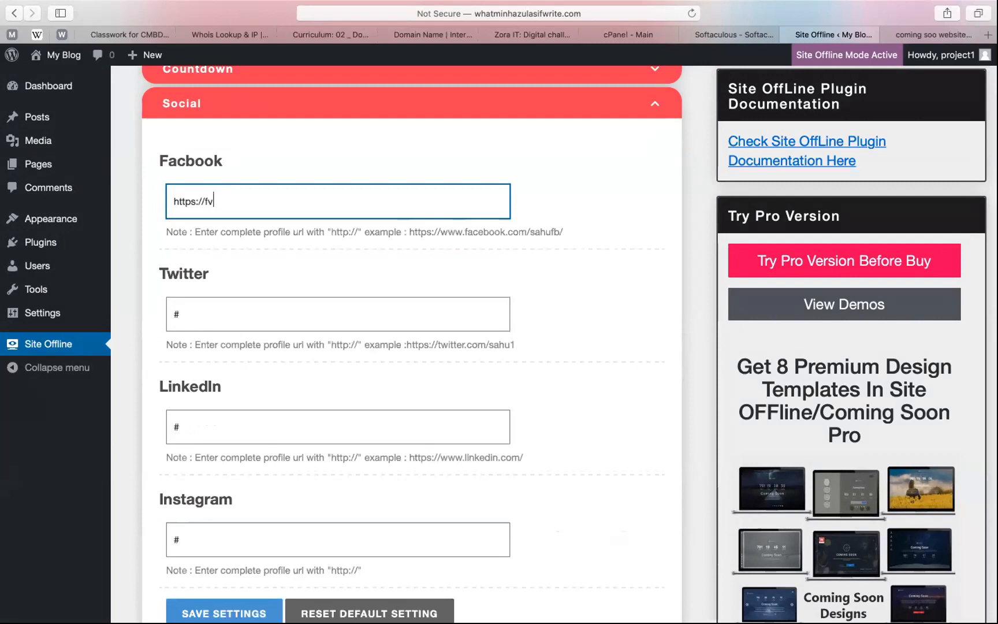
{"action": "type", "text": ".com"}
{"action": "type", "text": "/mz"}
{"action": "scroll", "coordinate": [228, 364], "scroll_direction": "down", "scroll_amount": 5}
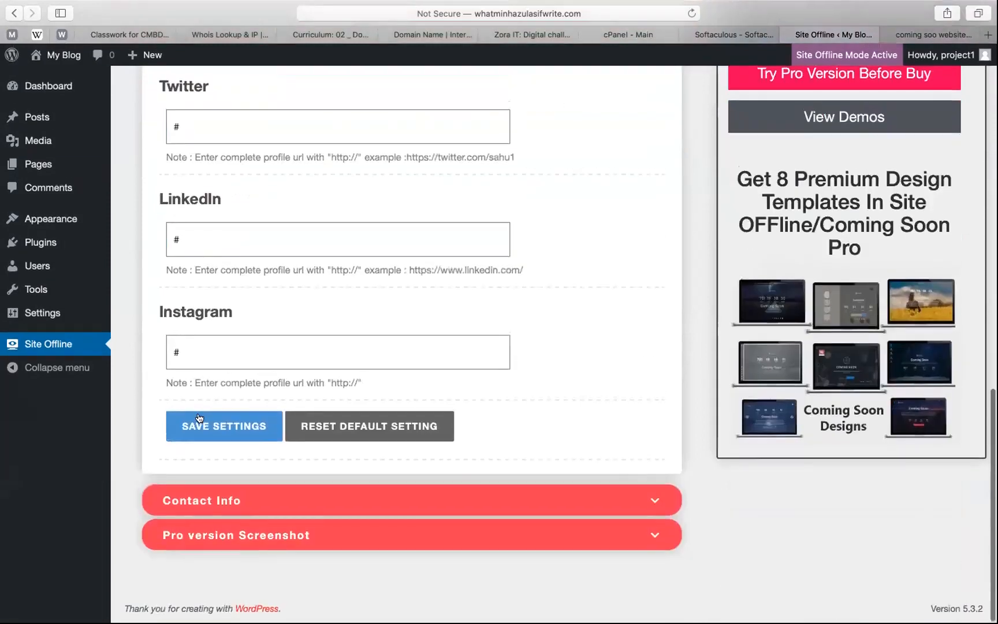
{"action": "left_click", "coordinate": [193, 425]}
Step: Select the site address up to project1 and dismiss the saved confirmation
{"action": "left_click", "coordinate": [552, 27]}
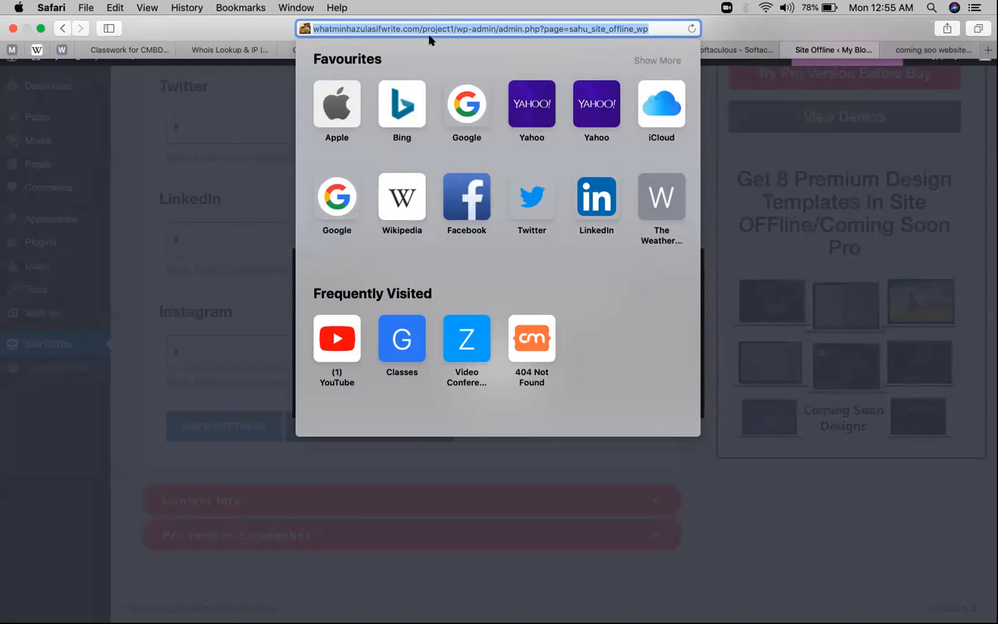
{"action": "left_click", "coordinate": [452, 22]}
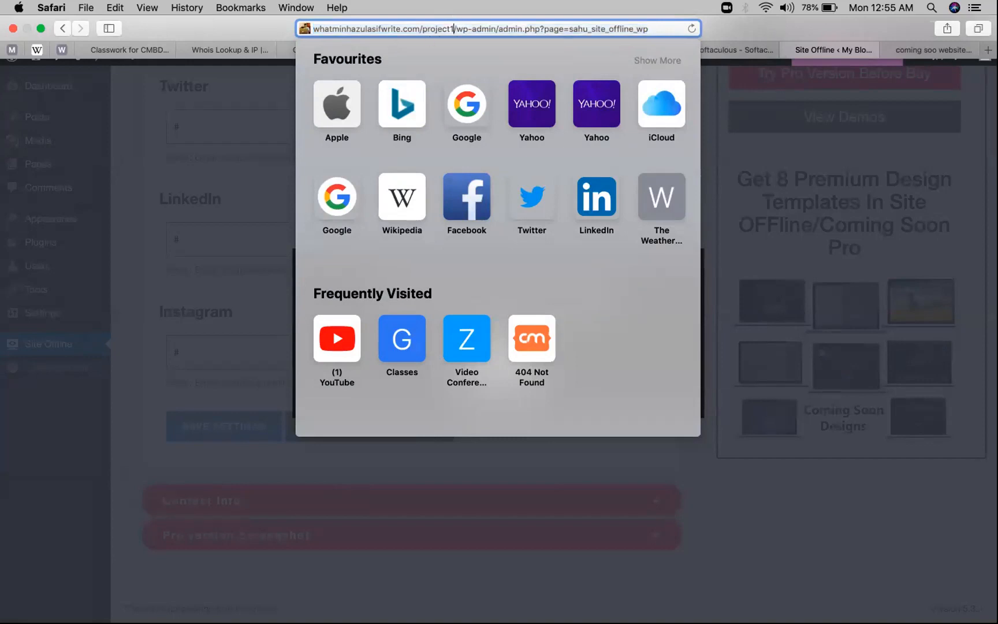
{"action": "key", "text": "super+shift+Left"}
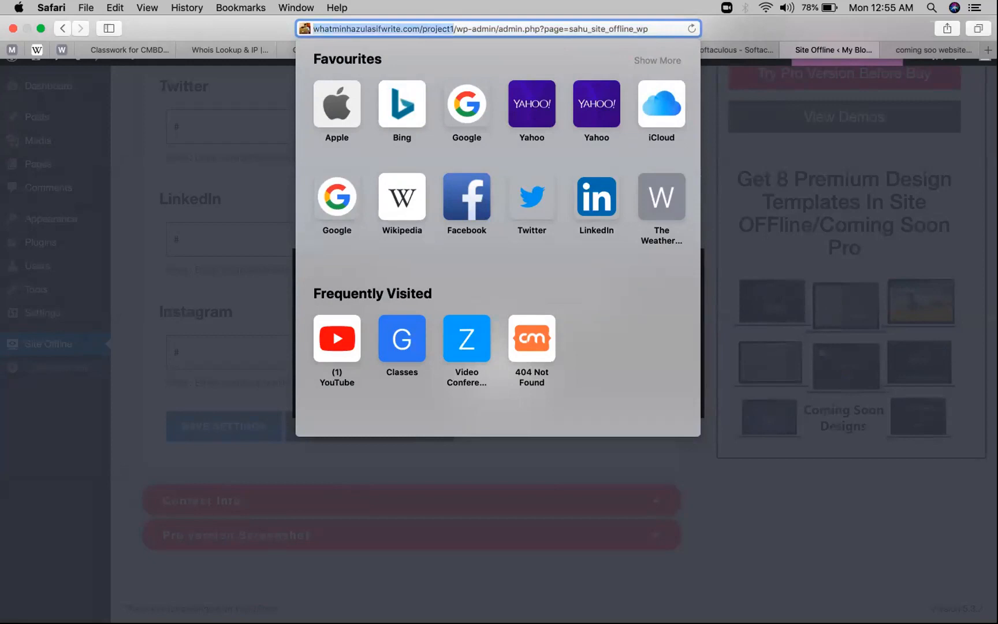
{"action": "left_click", "coordinate": [770, 33]}
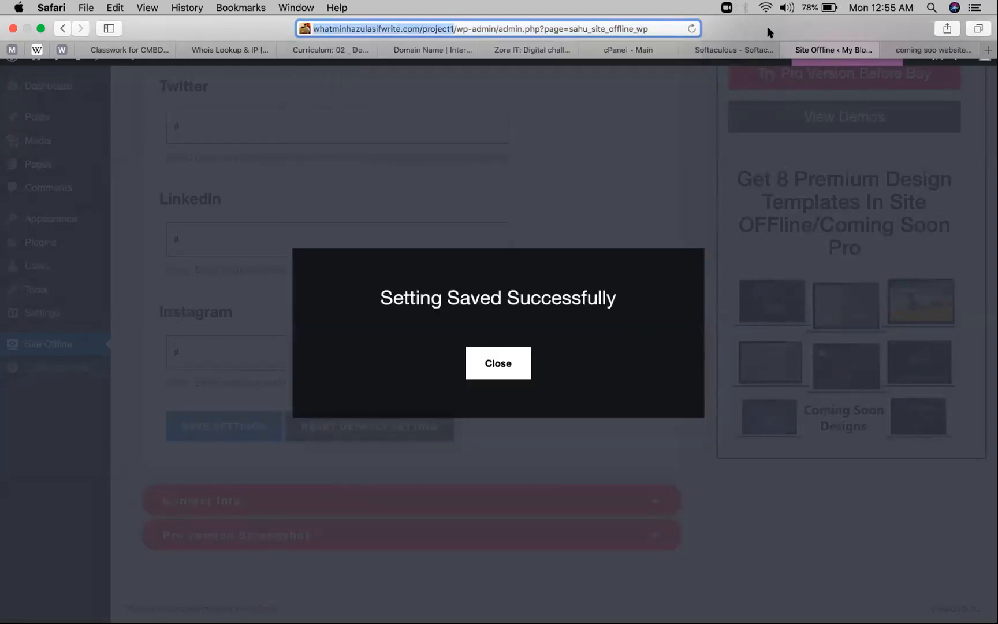
{"action": "left_click", "coordinate": [489, 370]}
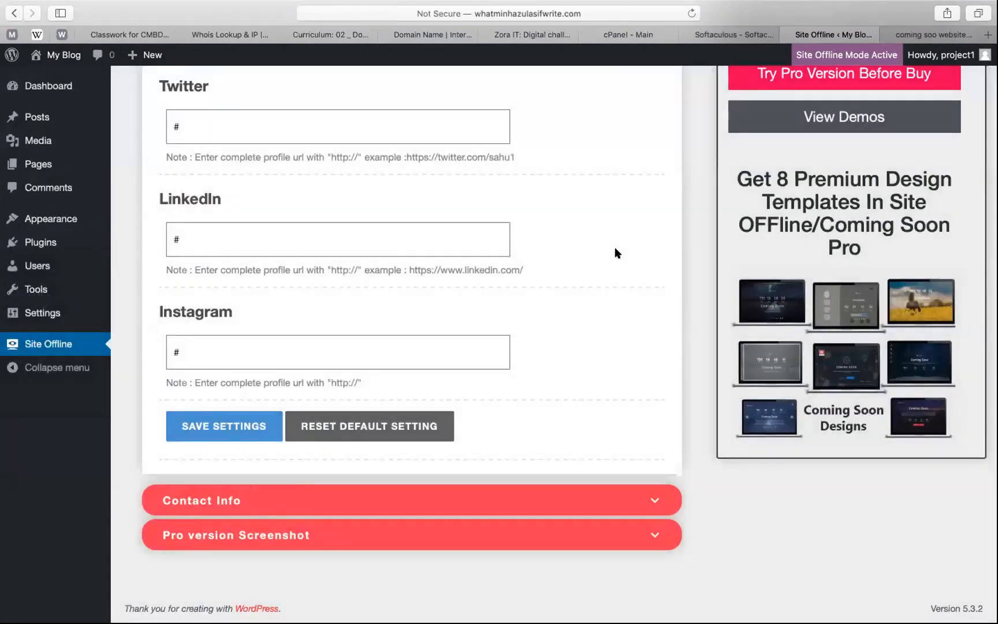
Step: Load the site in a private window and scroll through the headline, countdown and contact details
{"action": "key", "text": "shift+super+b"}
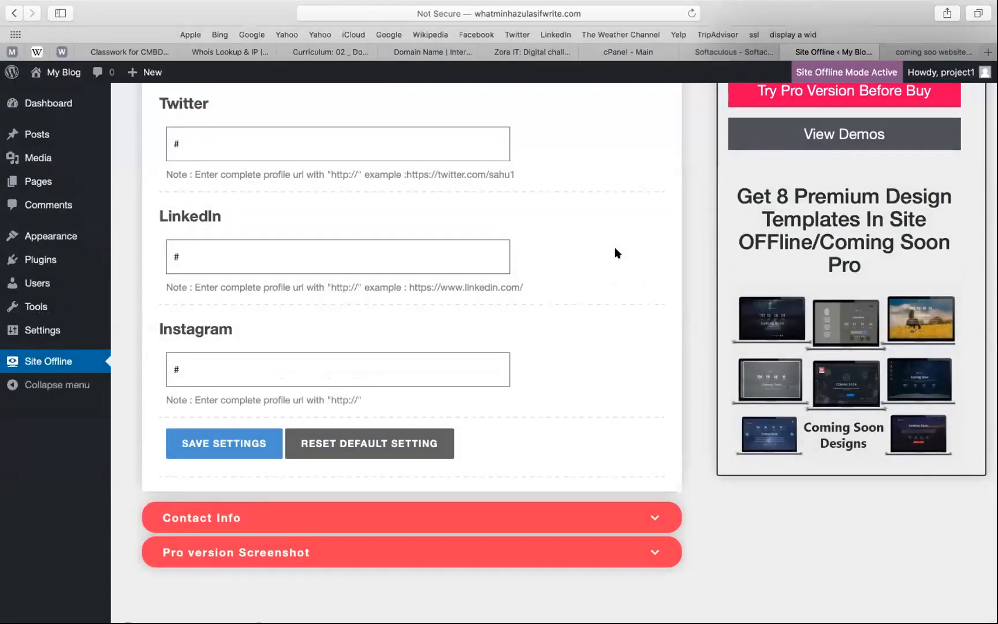
{"action": "key", "text": "shift+super+n"}
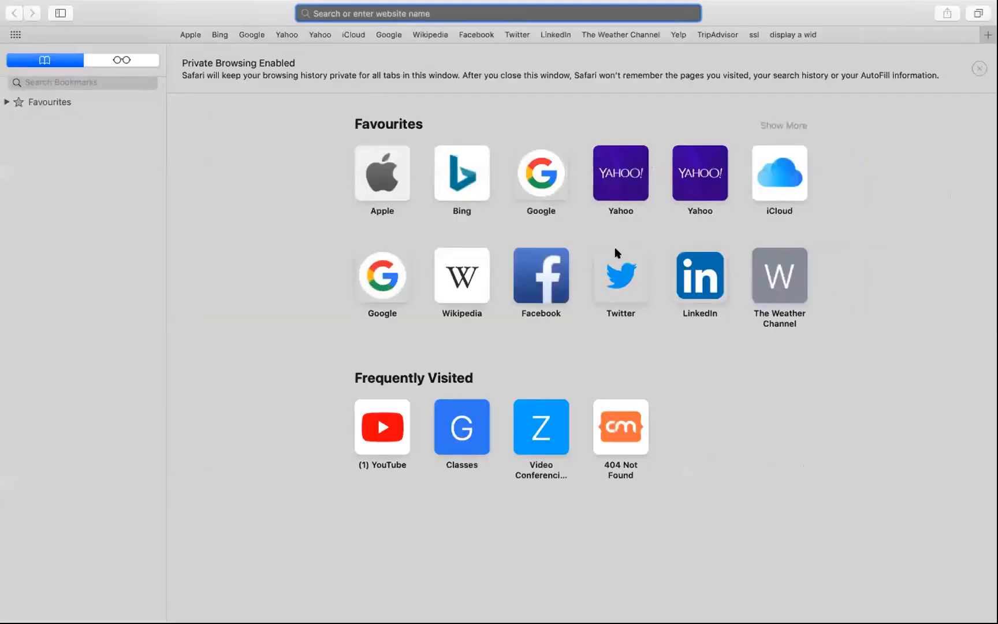
{"action": "type", "text": "http://whatminhazulasifwrite.com/wp-admin/"}
{"action": "key", "text": "Return"}
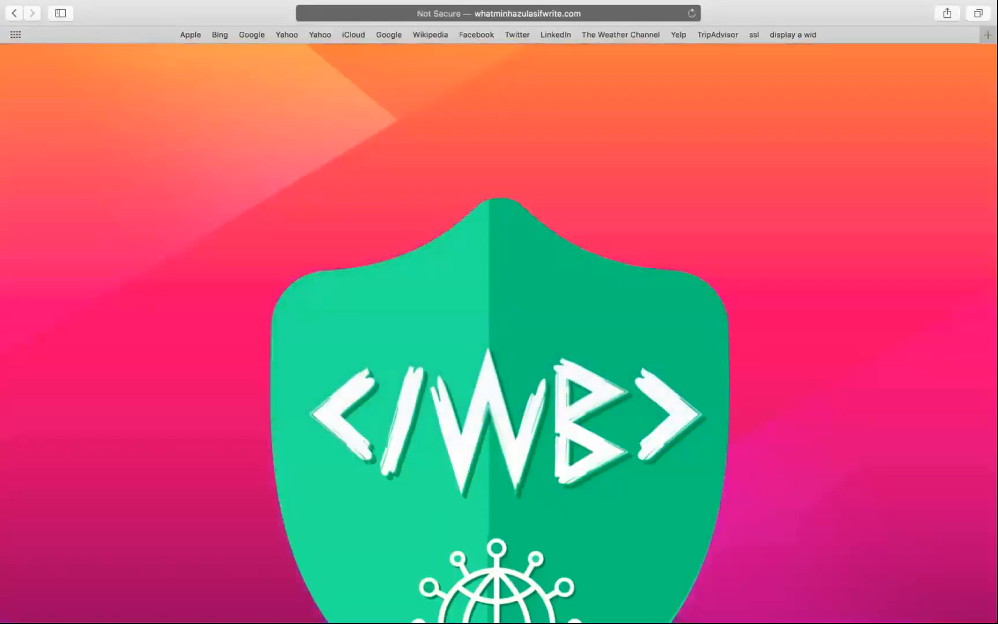
{"action": "scroll", "coordinate": [761, 265], "scroll_direction": "down", "scroll_amount": 5}
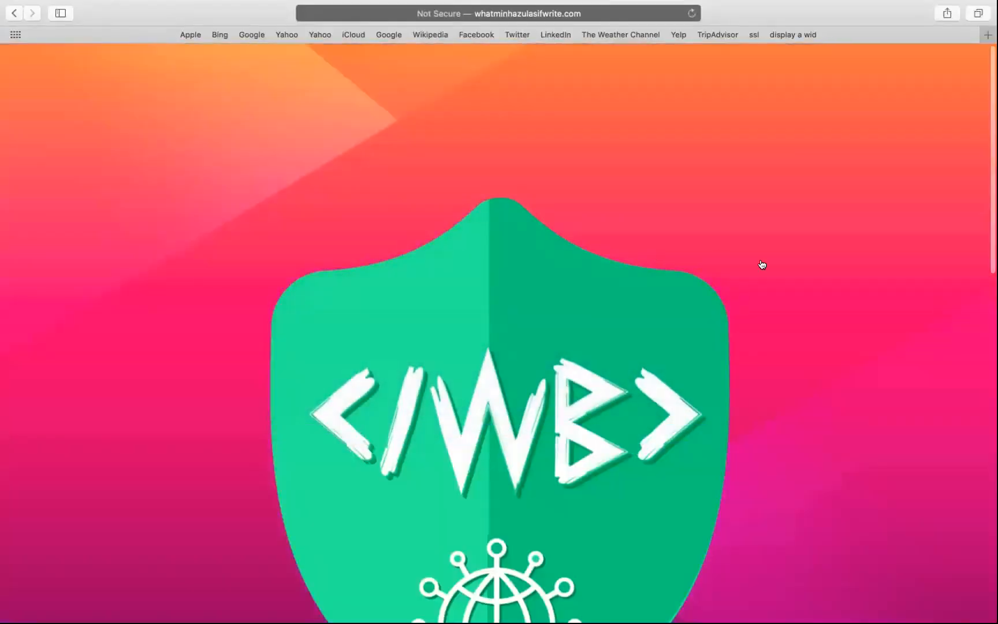
{"action": "scroll", "coordinate": [762, 265], "scroll_direction": "down", "scroll_amount": 15}
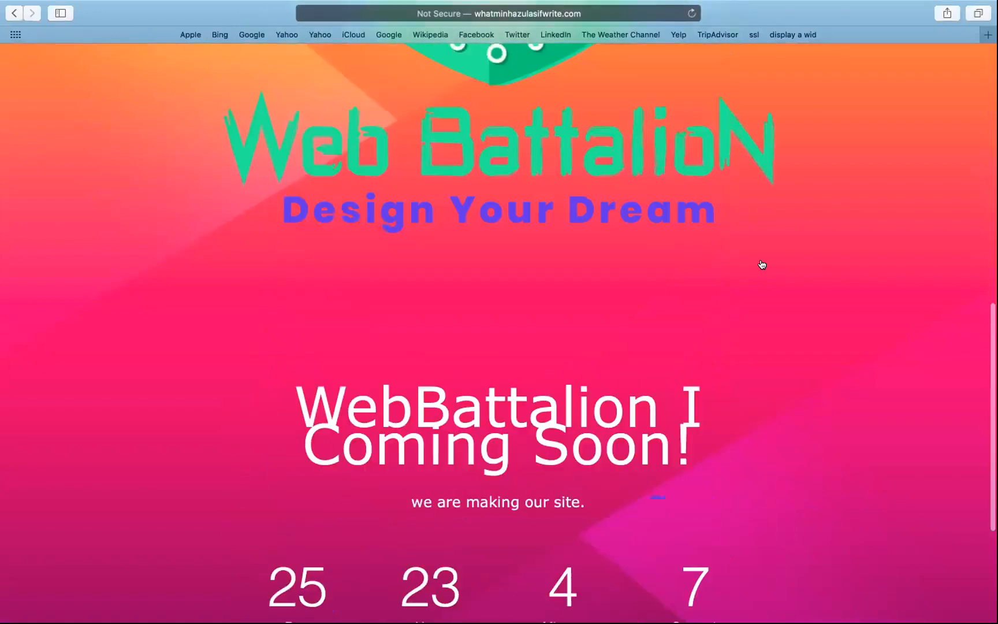
{"action": "scroll", "coordinate": [504, 278], "scroll_direction": "down", "scroll_amount": 2}
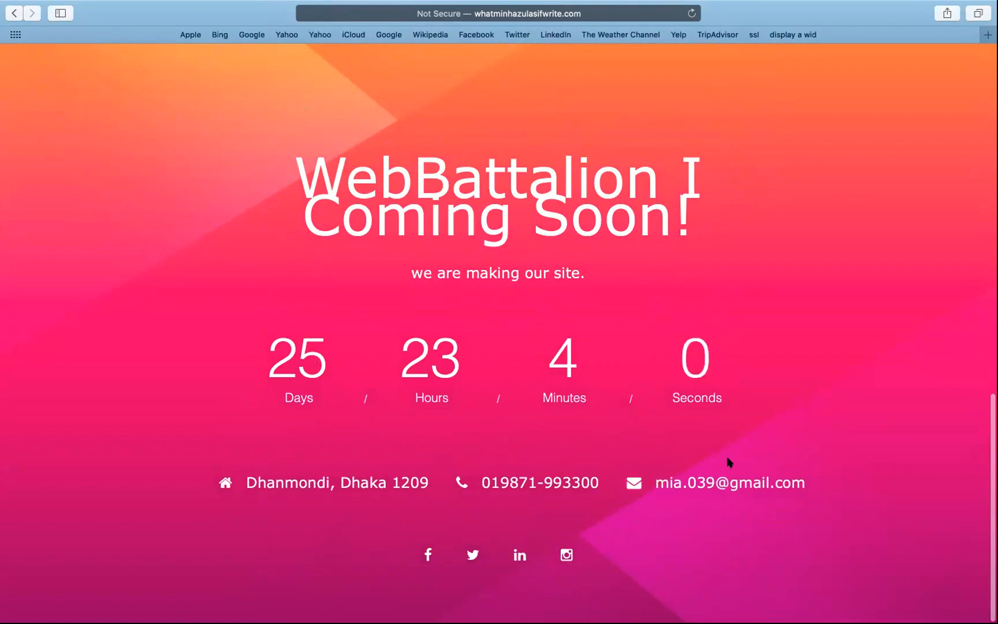
{"action": "scroll", "coordinate": [543, 327], "scroll_direction": "up", "scroll_amount": 3}
{"action": "scroll", "coordinate": [543, 327], "scroll_direction": "up", "scroll_amount": 5}
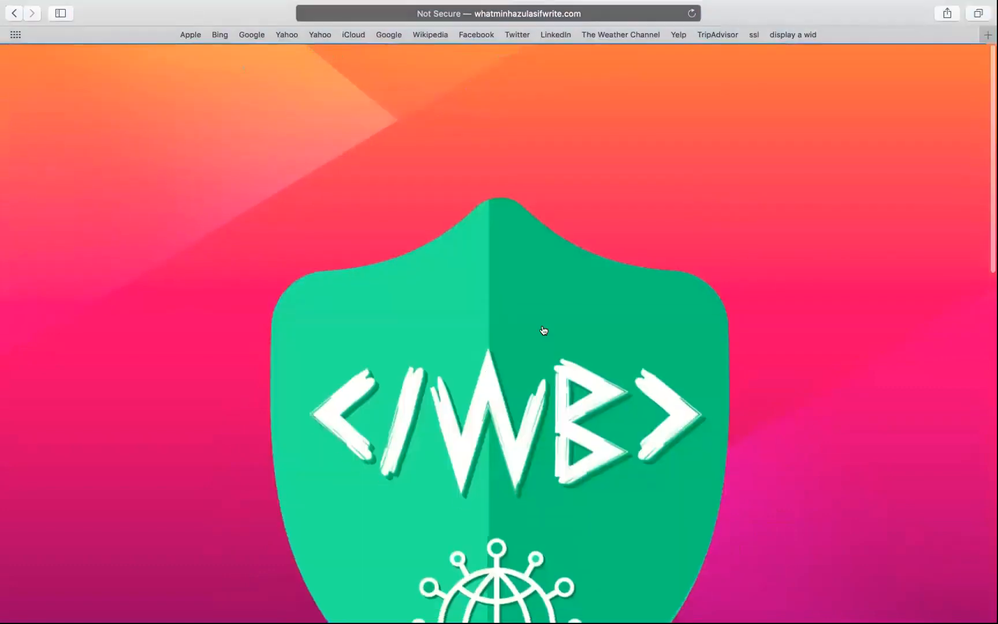
{"action": "scroll", "coordinate": [543, 327], "scroll_direction": "down", "scroll_amount": 10}
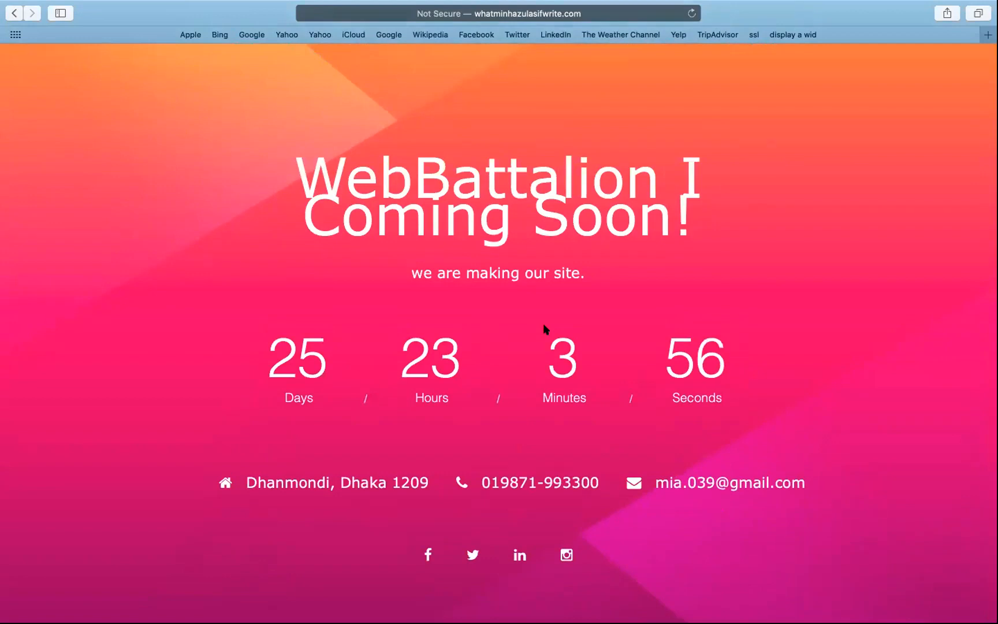
Step: Load codemanbd.com and scroll through its coming-soon page for reference
{"action": "mouse_move", "coordinate": [779, 3]}
{"action": "left_click", "coordinate": [553, 29]}
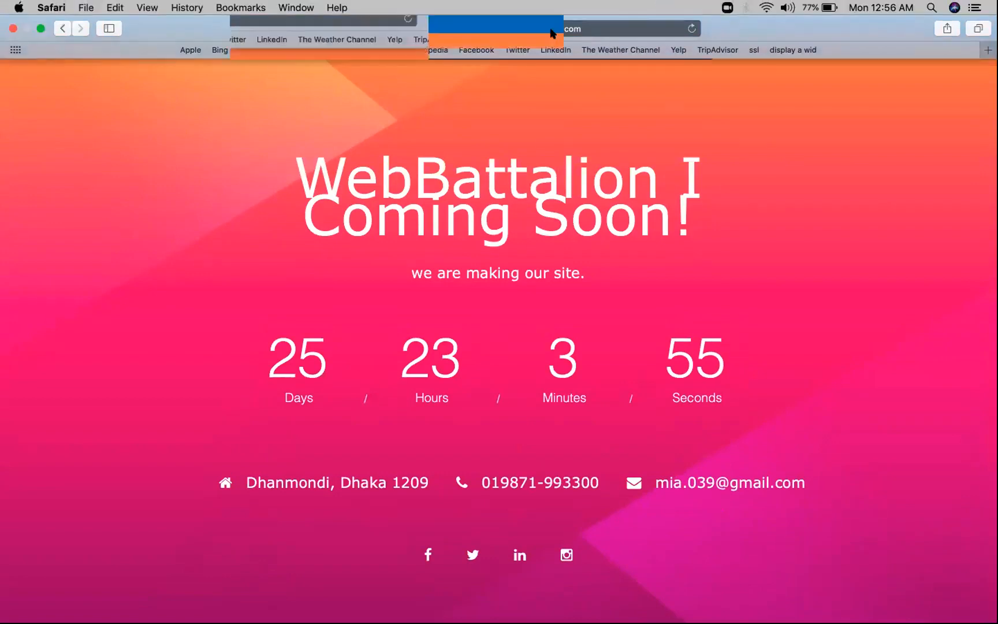
{"action": "type", "text": "codemanb"}
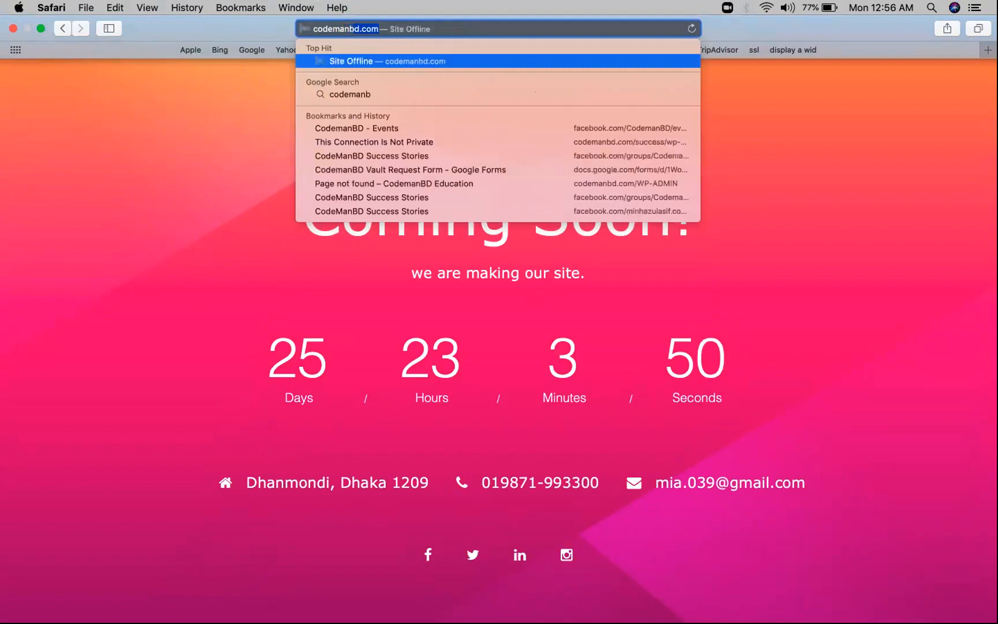
{"action": "key", "text": "Return"}
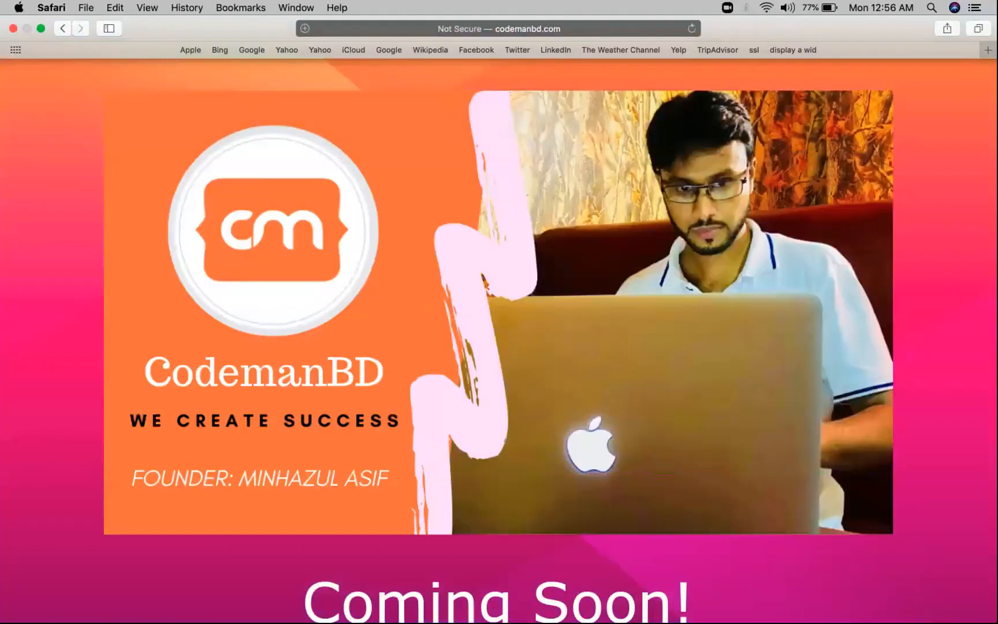
{"action": "scroll", "coordinate": [537, 157], "scroll_direction": "down", "scroll_amount": 5}
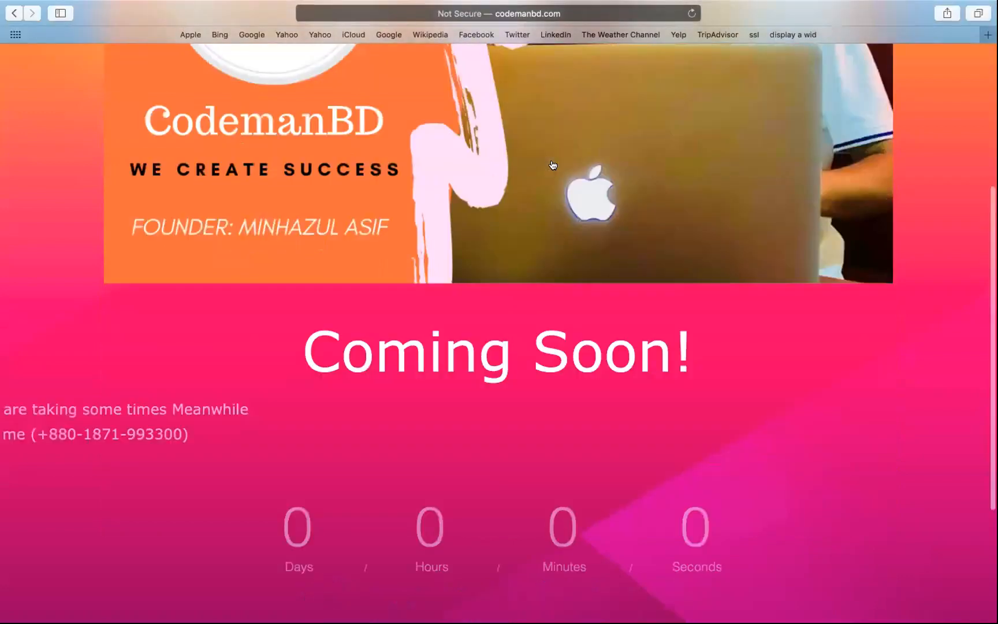
{"action": "scroll", "coordinate": [552, 165], "scroll_direction": "down", "scroll_amount": 3}
{"action": "scroll", "coordinate": [553, 166], "scroll_direction": "down", "scroll_amount": 2}
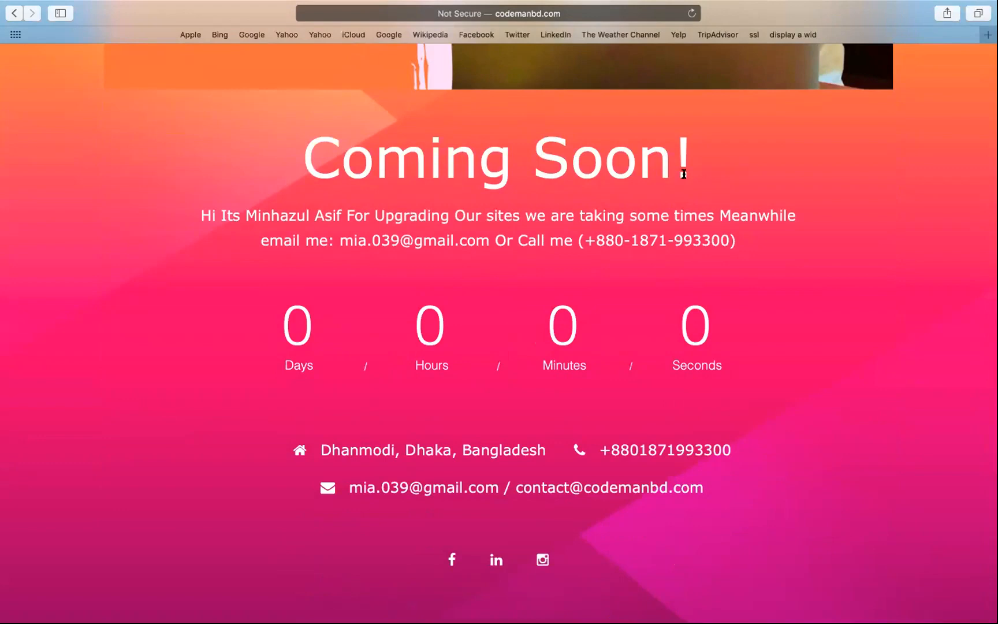
{"action": "scroll", "coordinate": [495, 267], "scroll_direction": "down", "scroll_amount": 1}
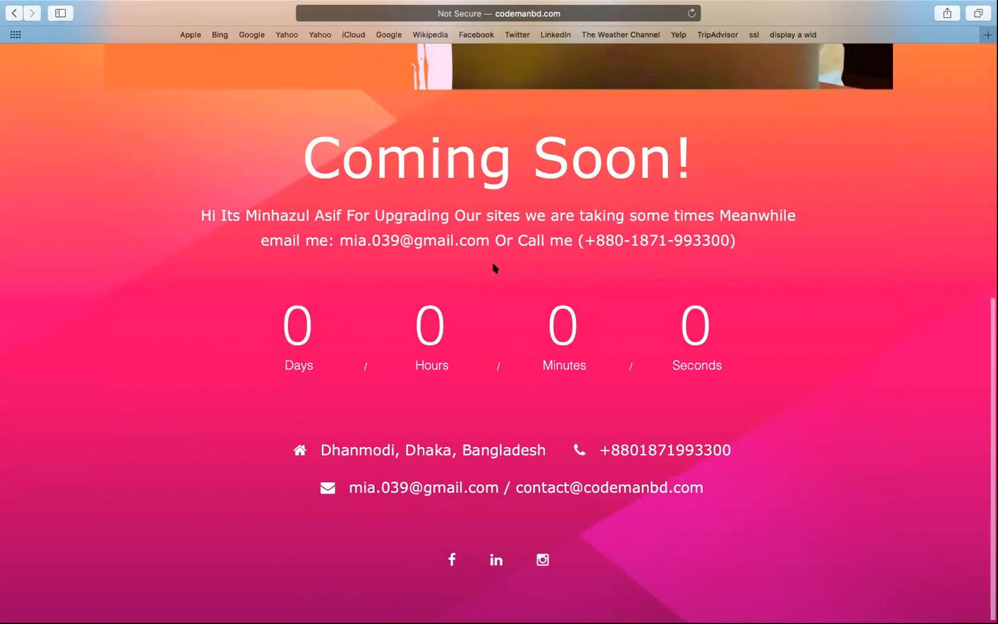
{"action": "scroll", "coordinate": [646, 213], "scroll_direction": "up", "scroll_amount": 10}
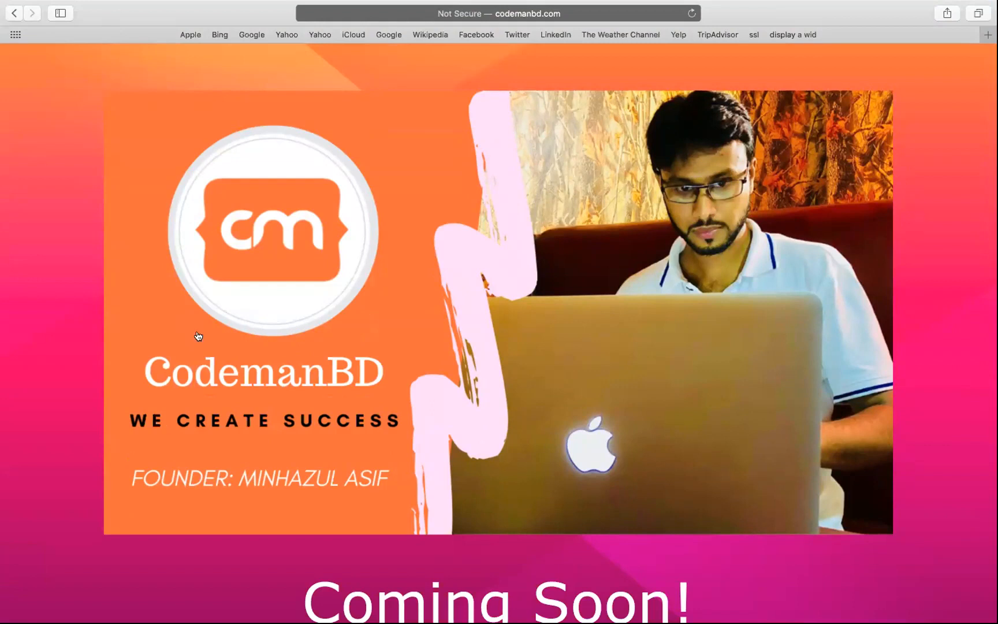
Step: Close the codemanbd.com preview window and expand the Site Offline Design settings
{"action": "mouse_move", "coordinate": [126, 2]}
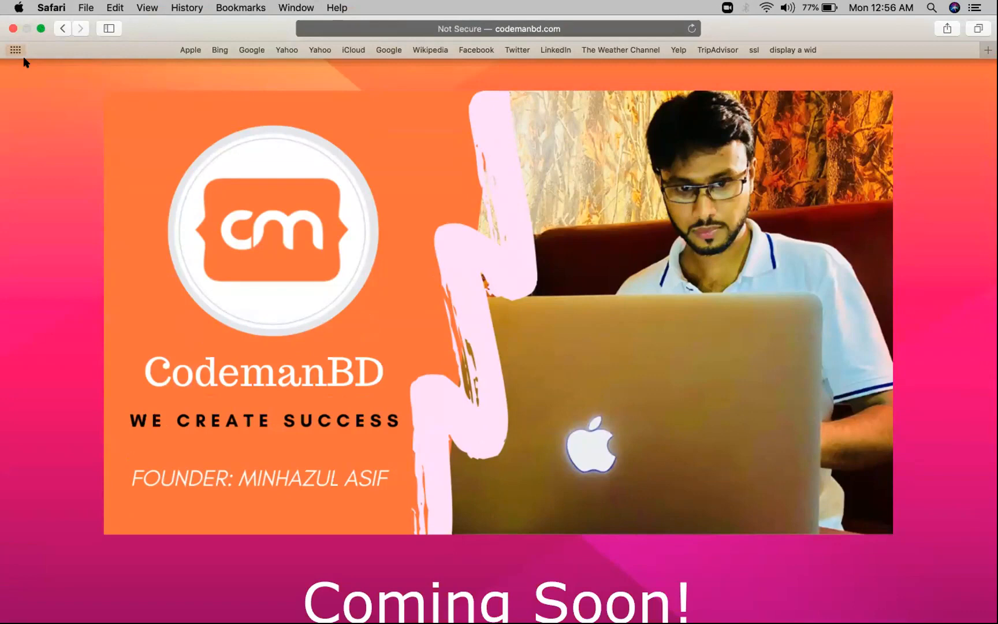
{"action": "left_click", "coordinate": [12, 28]}
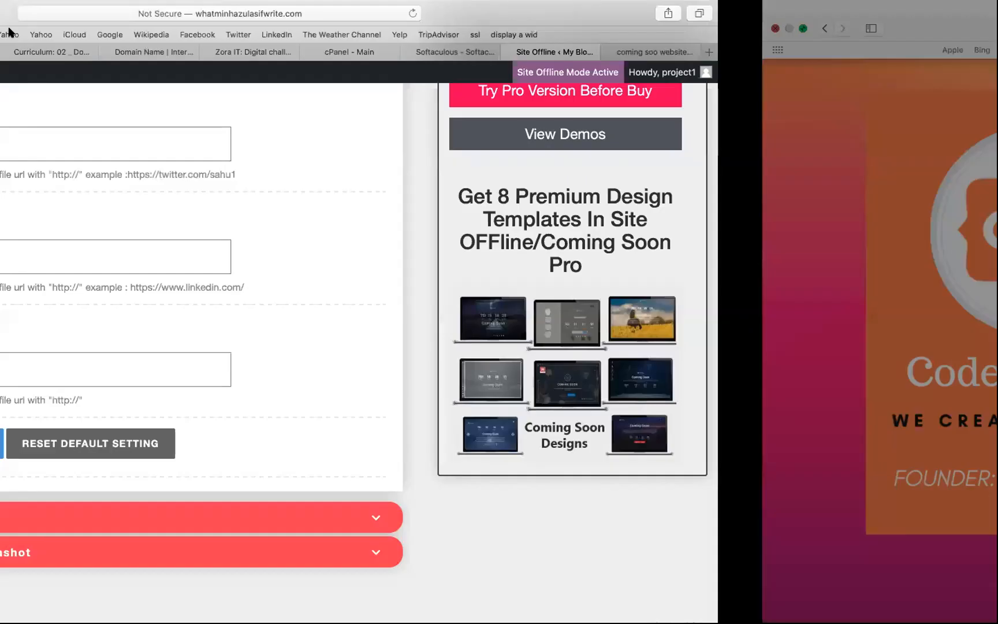
{"action": "scroll", "coordinate": [341, 234], "scroll_direction": "up", "scroll_amount": 5}
{"action": "scroll", "coordinate": [340, 234], "scroll_direction": "up", "scroll_amount": 3}
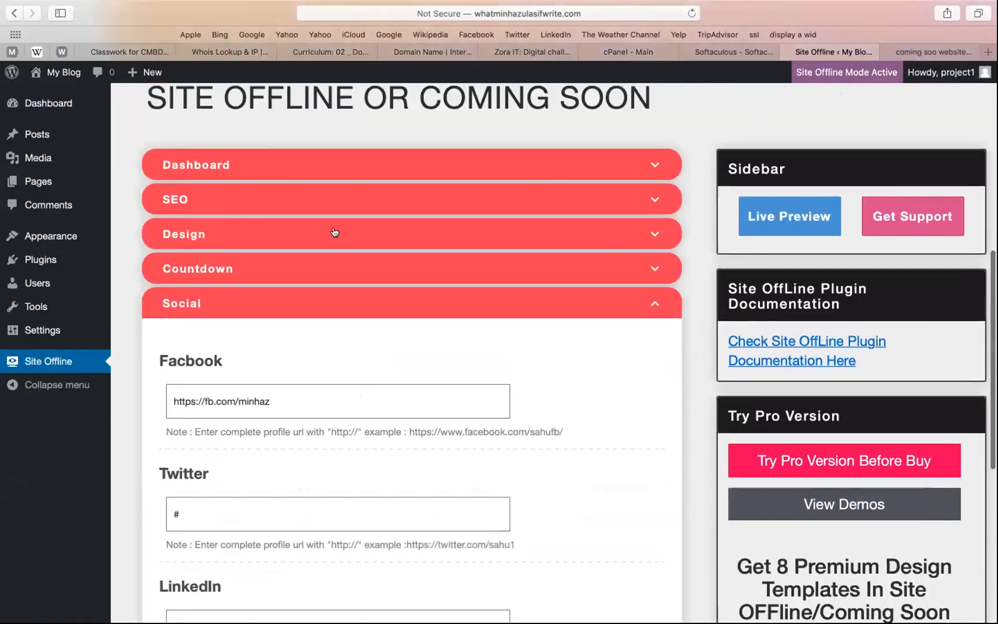
{"action": "left_click", "coordinate": [227, 231]}
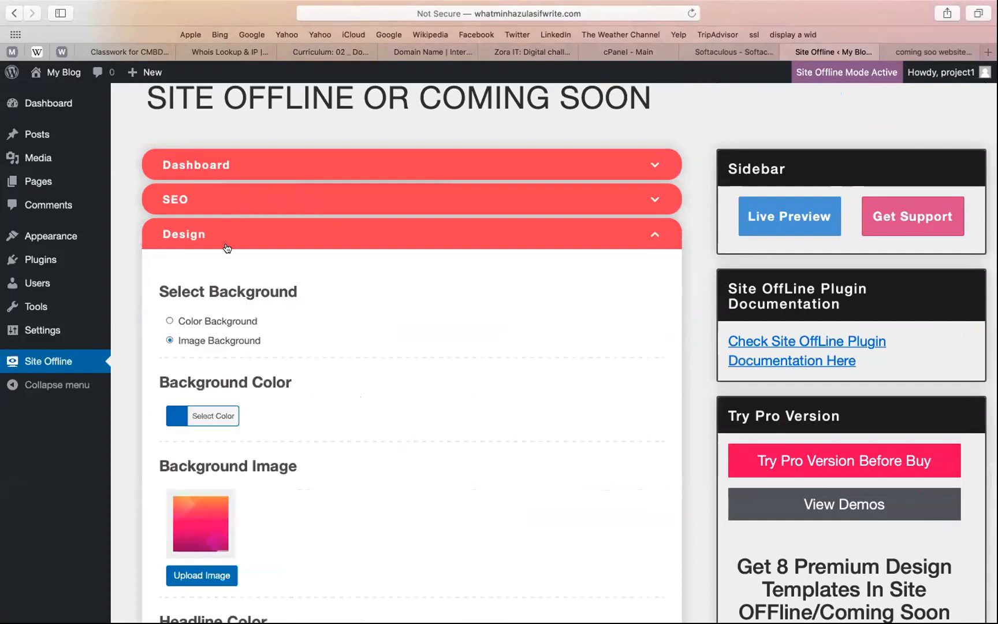
{"action": "scroll", "coordinate": [227, 249], "scroll_direction": "down", "scroll_amount": 2}
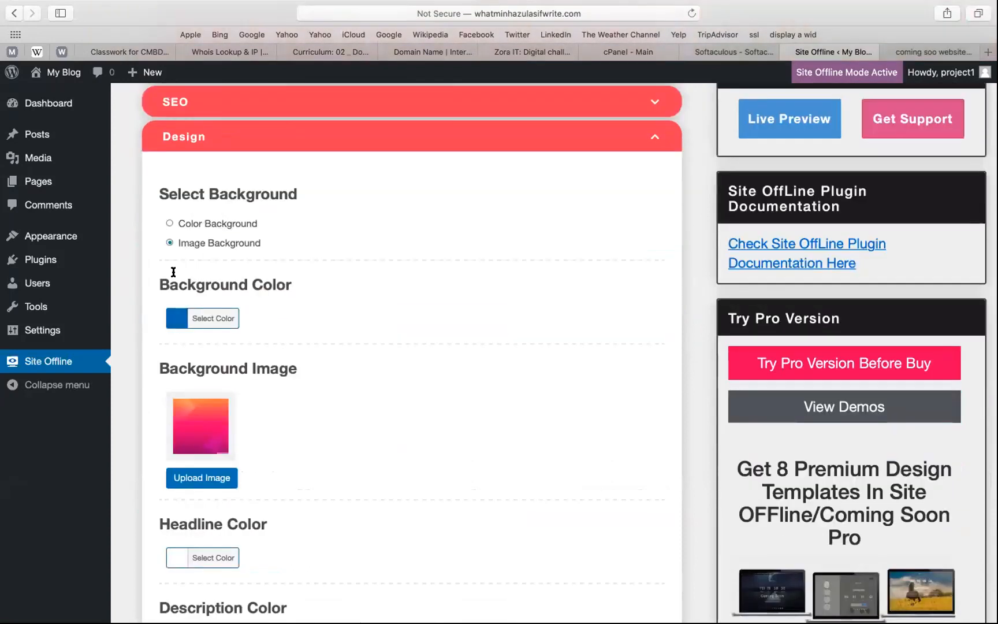
Step: Switch the page background to a solid green colour and save the settings
{"action": "left_click", "coordinate": [169, 223]}
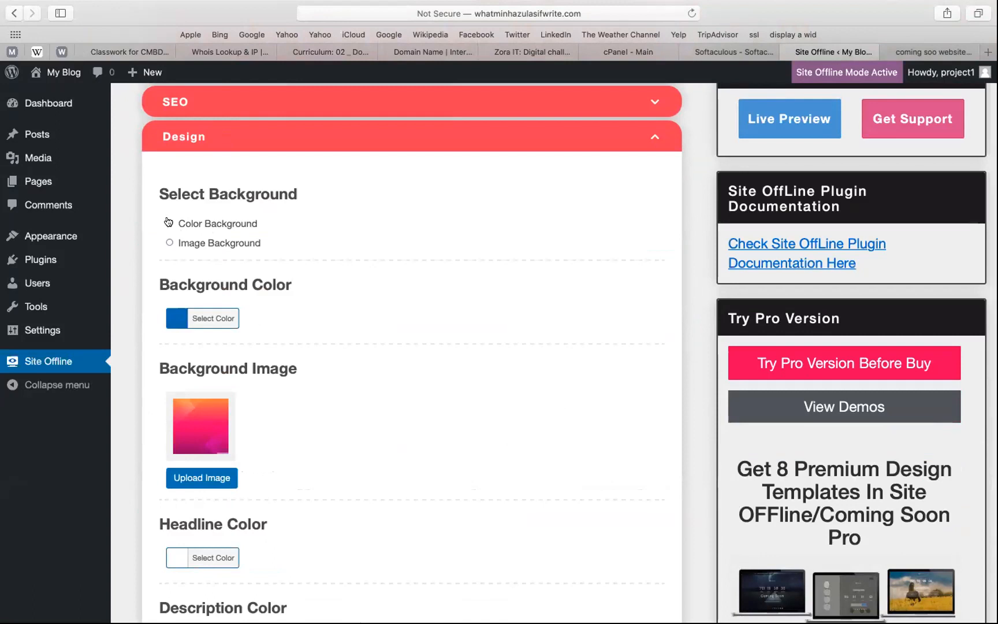
{"action": "left_click", "coordinate": [185, 321]}
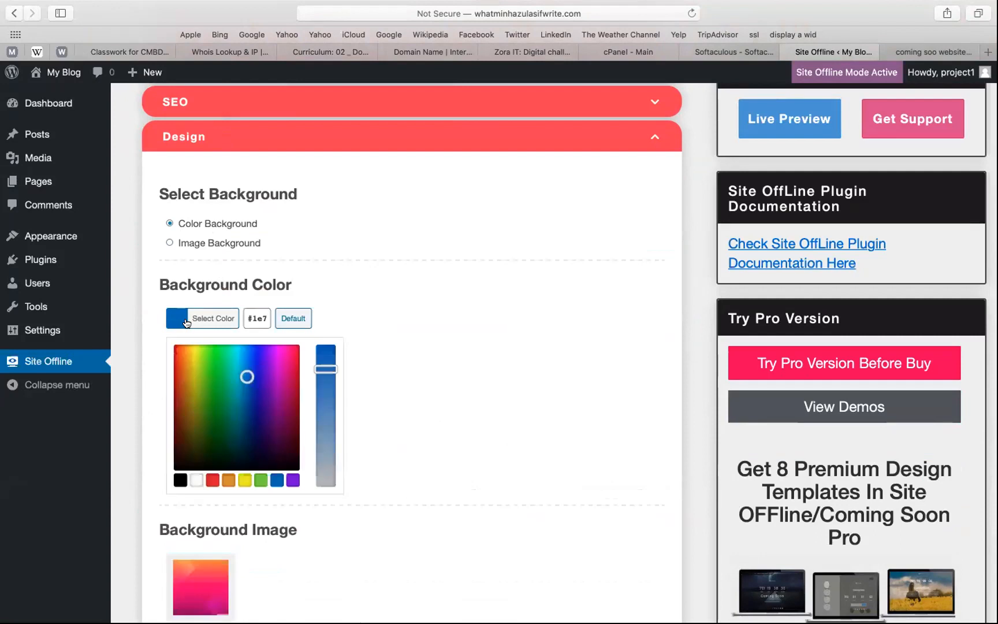
{"action": "left_click", "coordinate": [206, 350]}
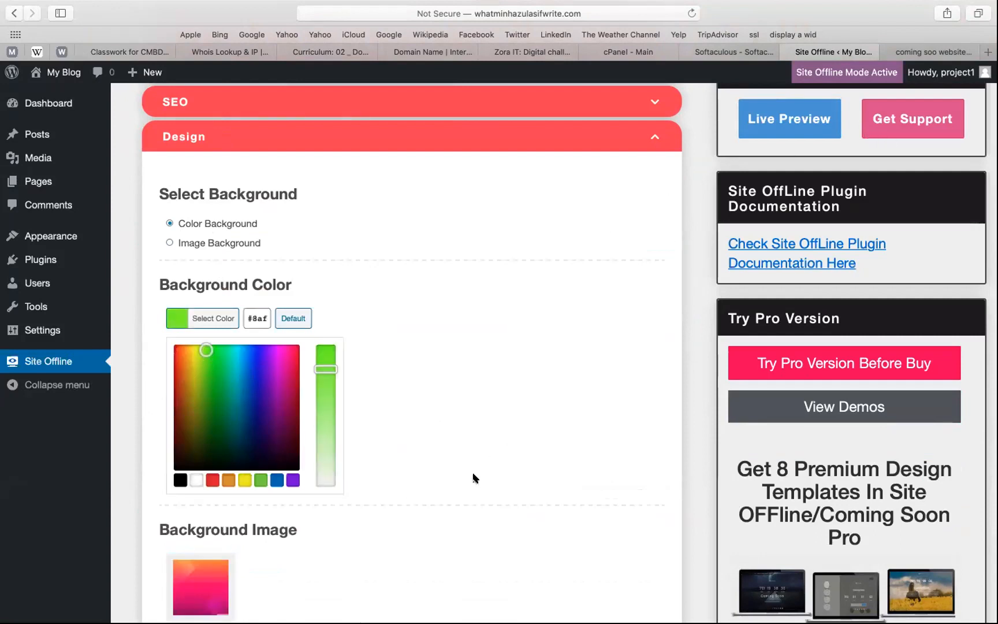
{"action": "scroll", "coordinate": [462, 497], "scroll_direction": "down", "scroll_amount": 6}
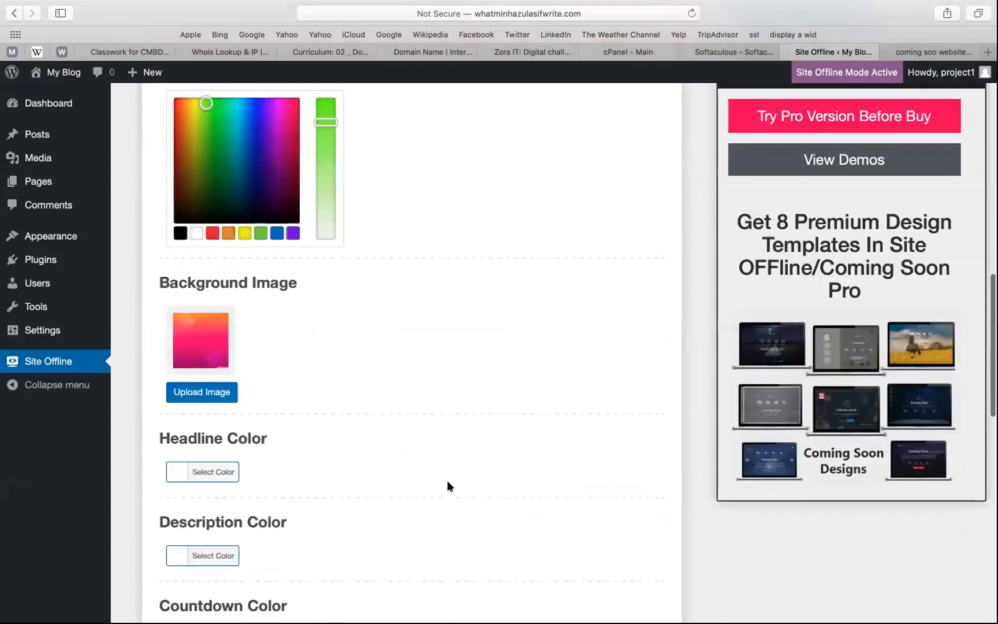
{"action": "scroll", "coordinate": [356, 347], "scroll_direction": "down", "scroll_amount": 10}
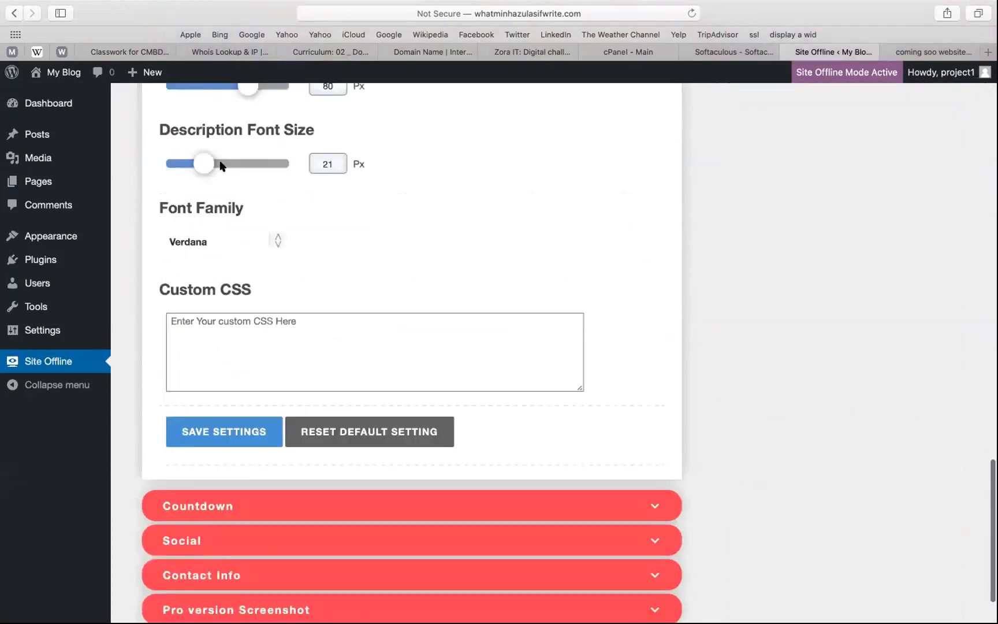
{"action": "left_click", "coordinate": [201, 430]}
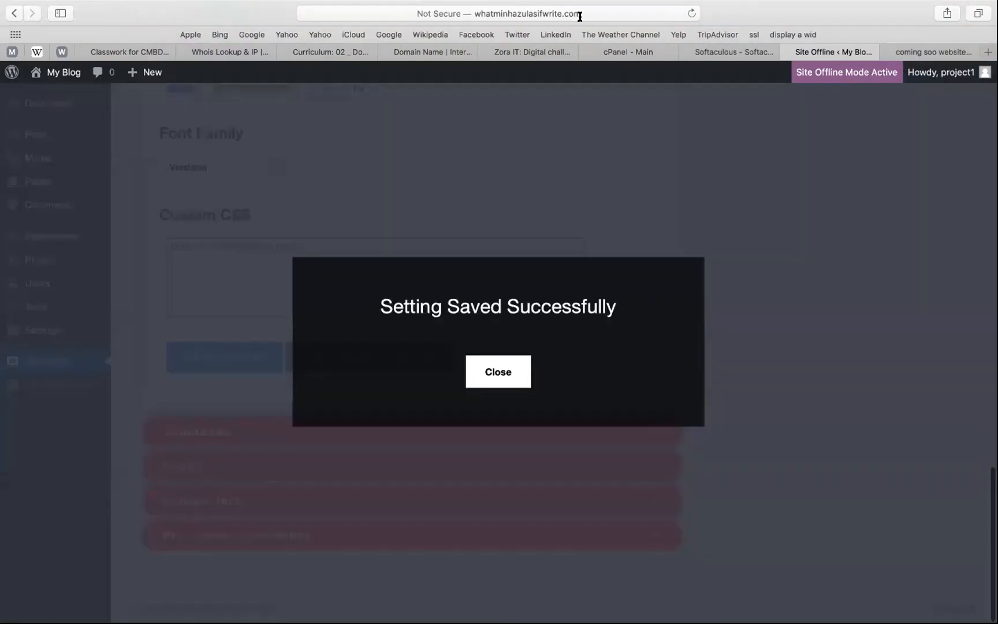
Step: Copy the site address up to project1/ and restore the favourites bar
{"action": "left_click", "coordinate": [579, 14]}
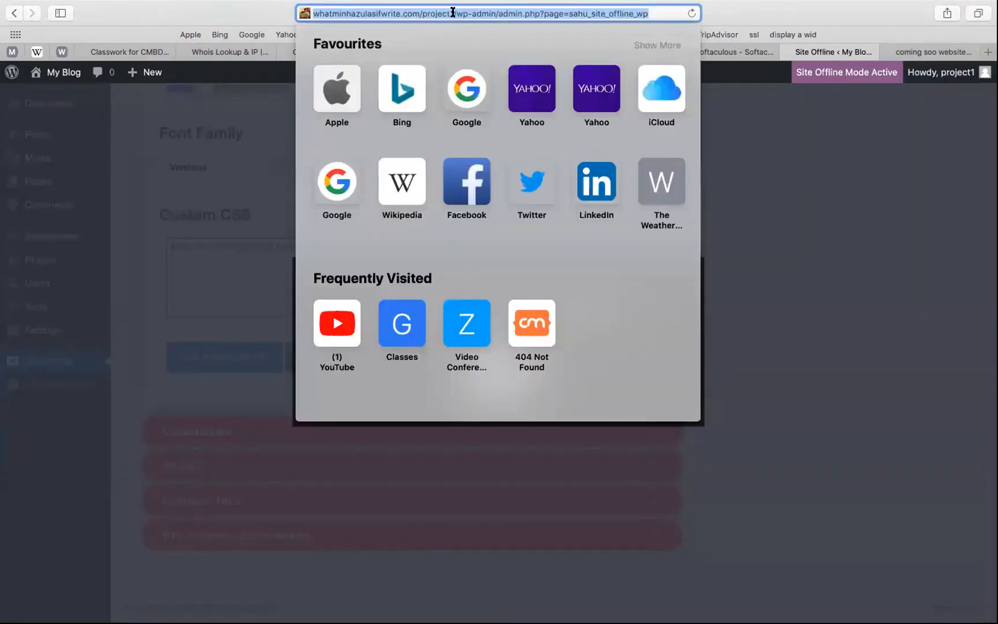
{"action": "left_click", "coordinate": [454, 11]}
{"action": "key", "text": "shift+super+Left"}
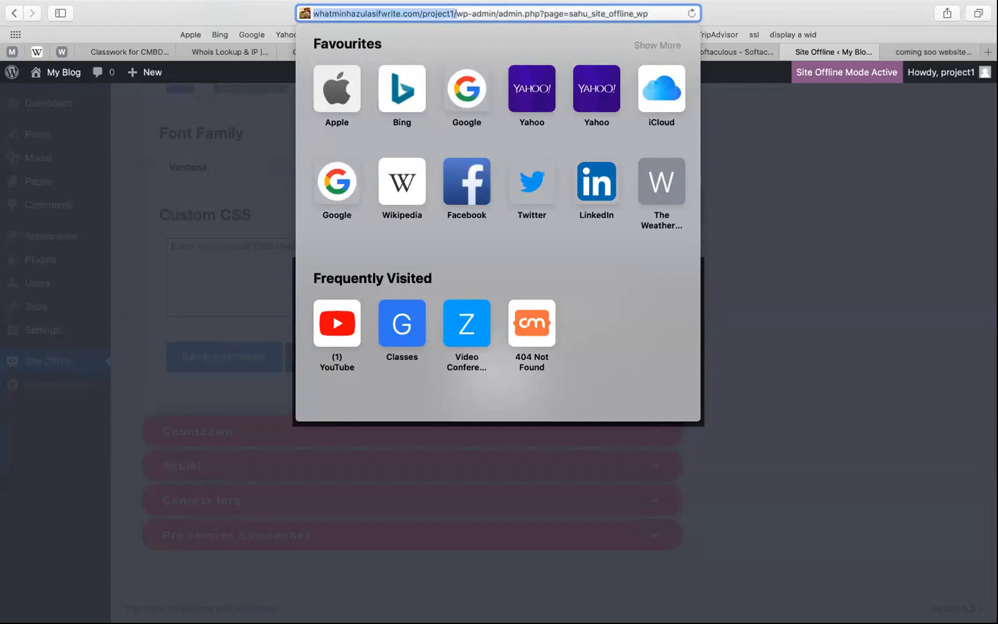
{"action": "key", "text": "super+c"}
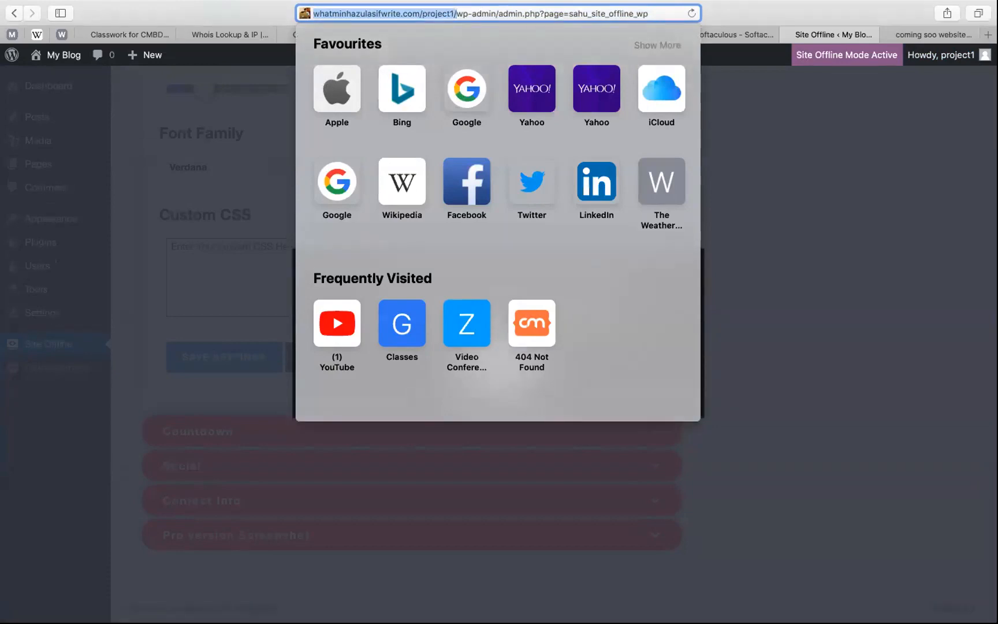
{"action": "key", "text": "shift+super+b"}
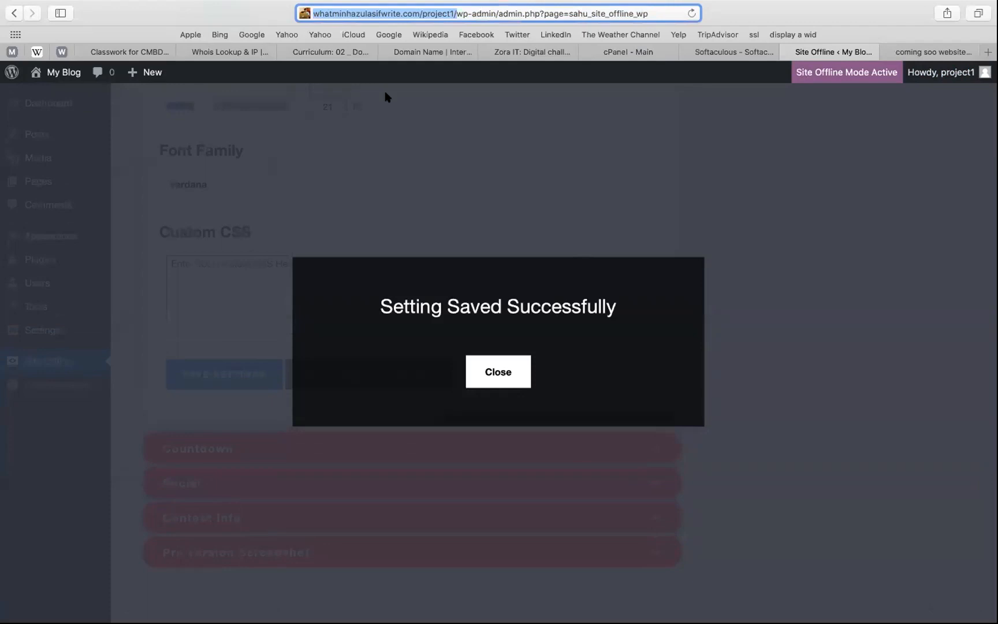
Step: Dismiss the confirmation and check the green-background coming-soon page in a private window
{"action": "left_click", "coordinate": [488, 369]}
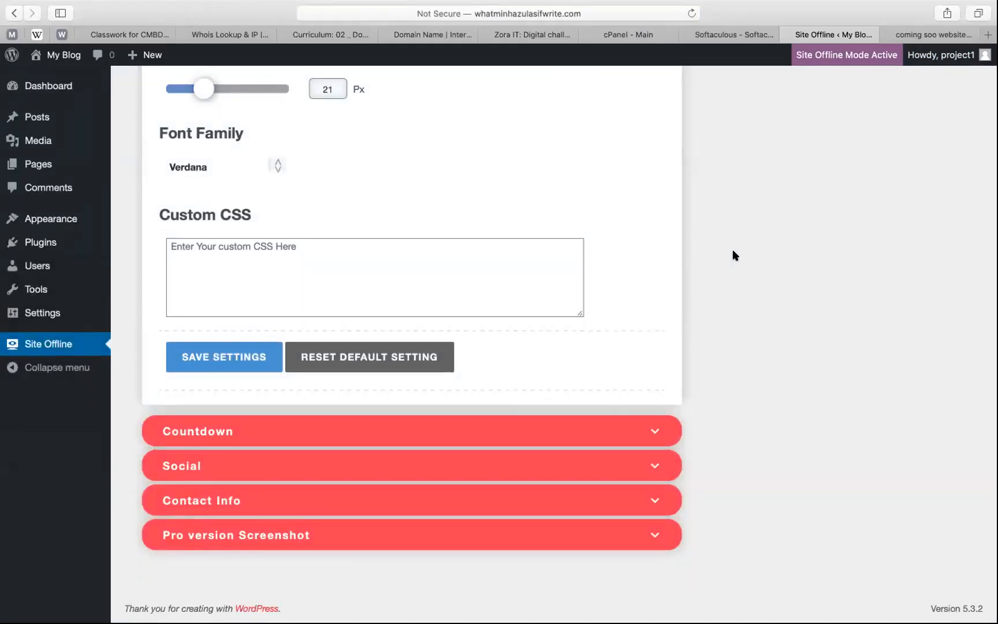
{"action": "key", "text": "shift+super+n"}
{"action": "key", "text": "super+v"}
{"action": "key", "text": "Return"}
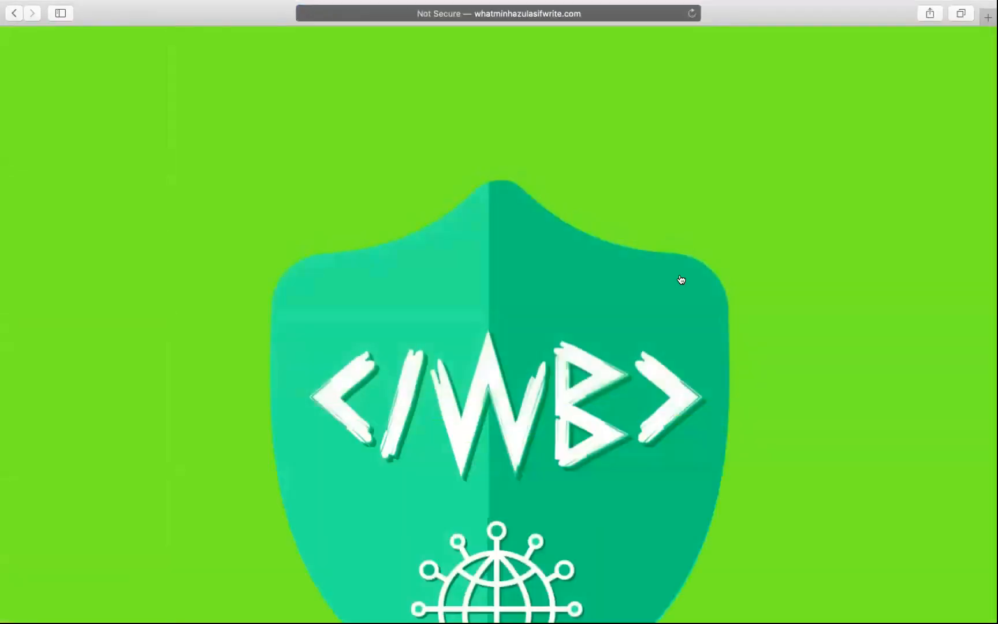
{"action": "scroll", "coordinate": [600, 425], "scroll_direction": "down", "scroll_amount": 1}
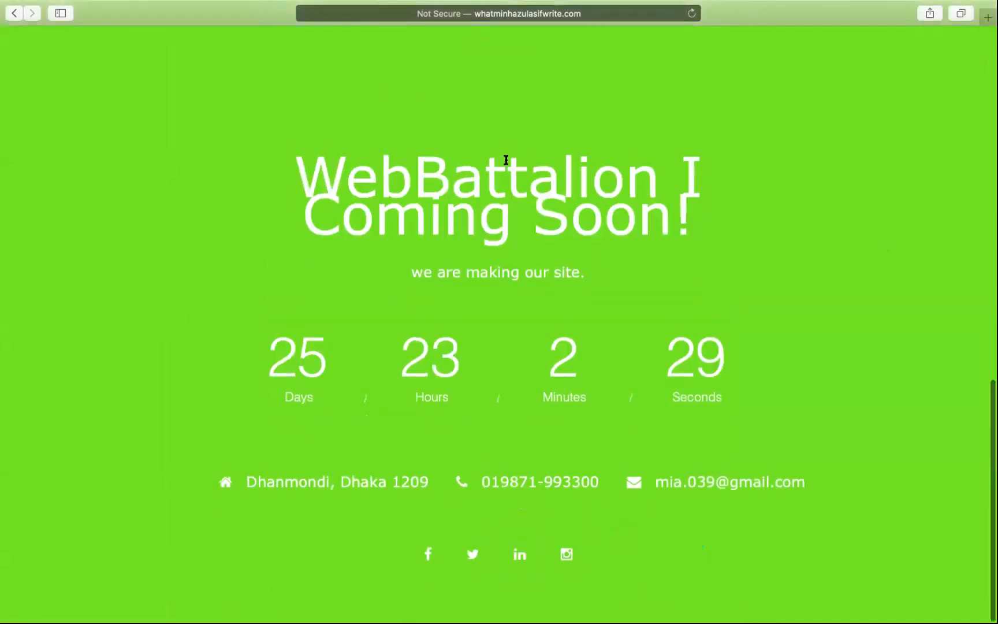
{"action": "mouse_move", "coordinate": [175, 7]}
{"action": "left_click", "coordinate": [13, 28]}
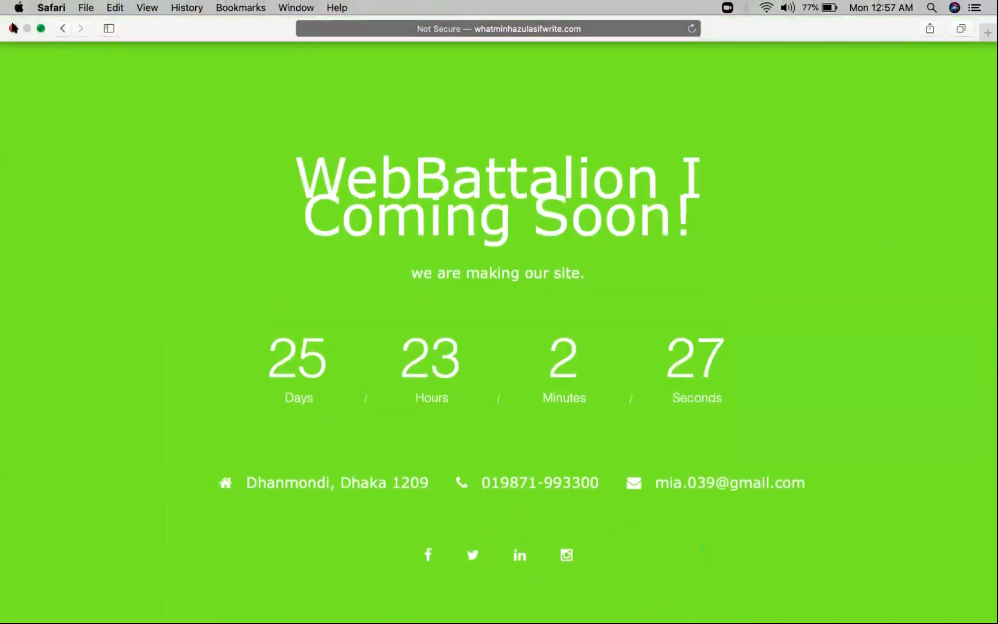
{"action": "scroll", "coordinate": [423, 239], "scroll_direction": "up", "scroll_amount": 15}
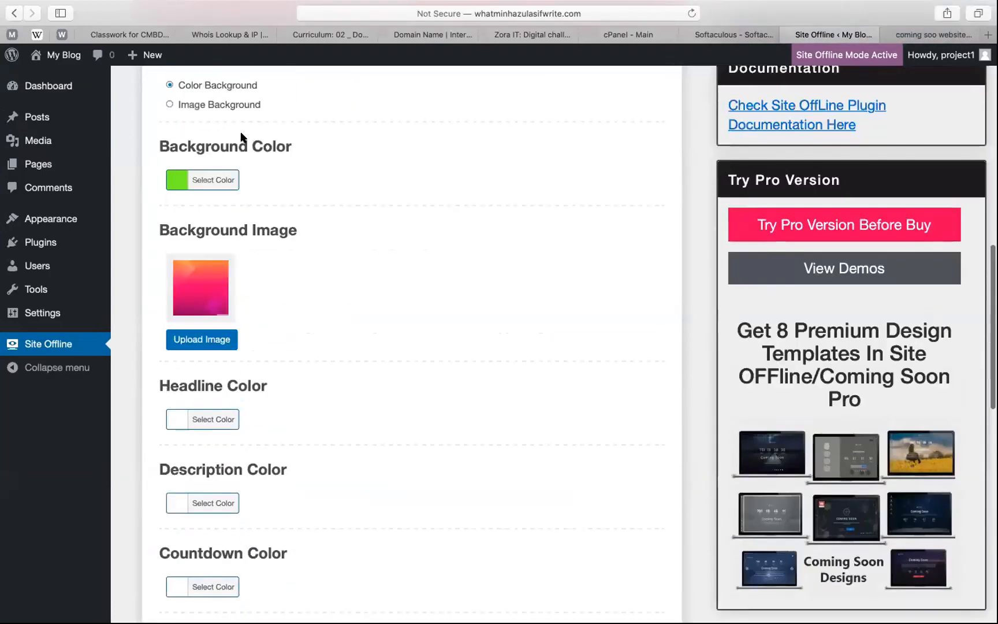
Step: Switch the background back to Image and start uploading a new file to the media library
{"action": "scroll", "coordinate": [237, 130], "scroll_direction": "up", "scroll_amount": 1}
{"action": "left_click", "coordinate": [170, 112]}
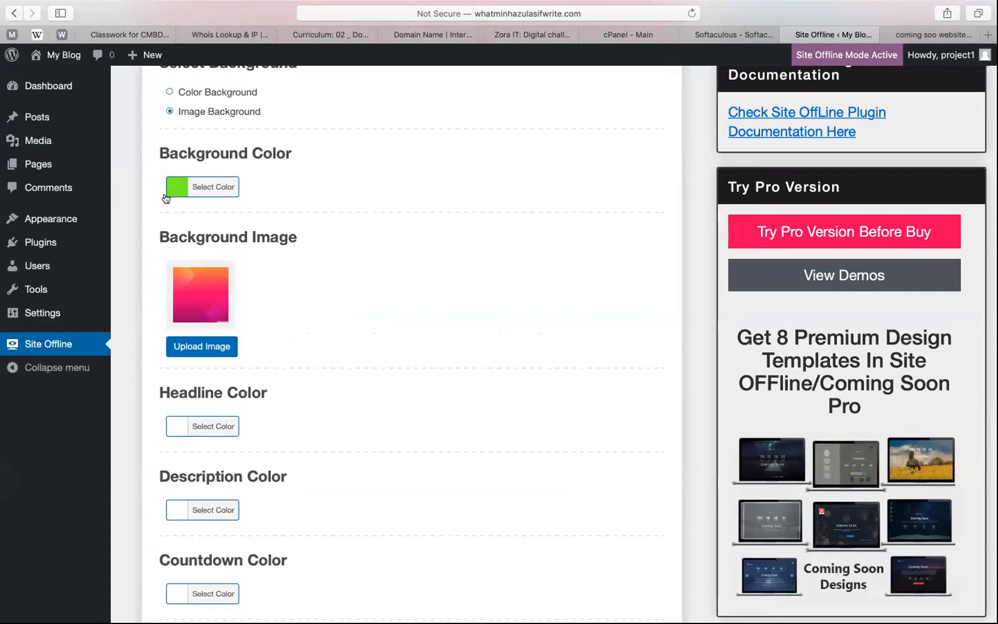
{"action": "left_click", "coordinate": [202, 347]}
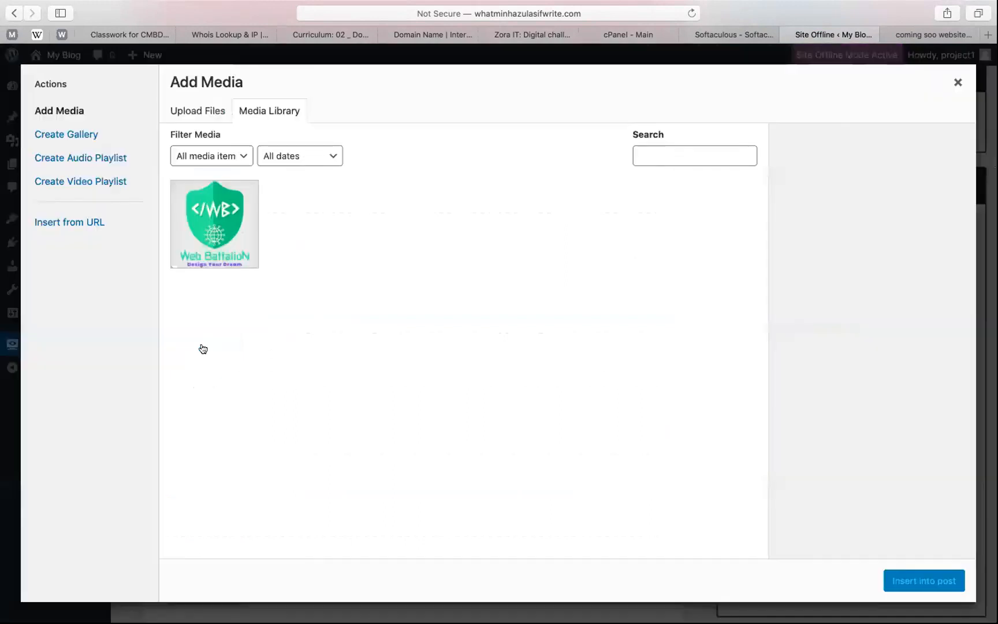
{"action": "left_click", "coordinate": [192, 114]}
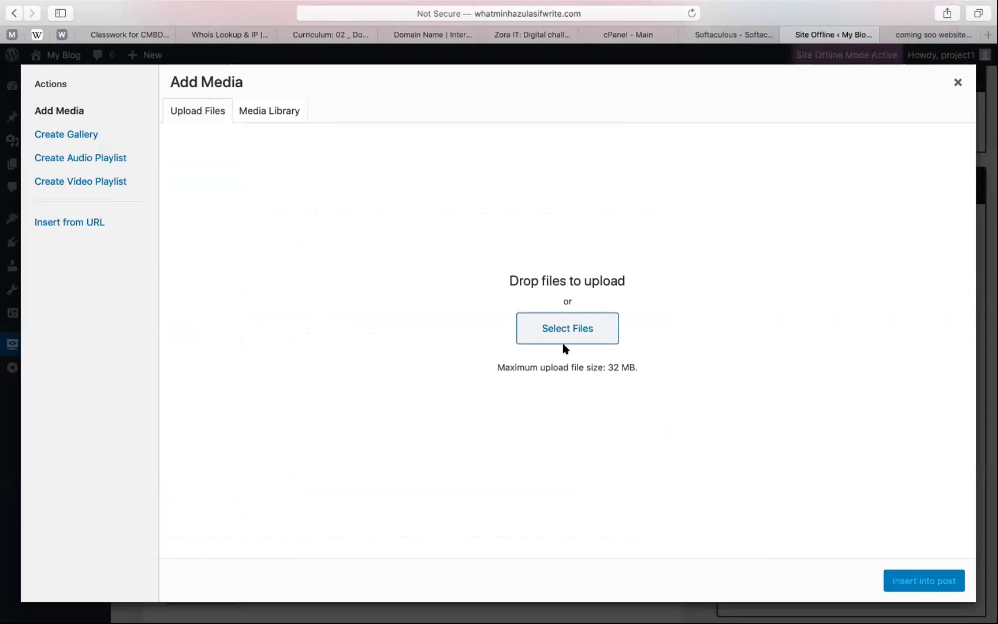
{"action": "left_click", "coordinate": [539, 330]}
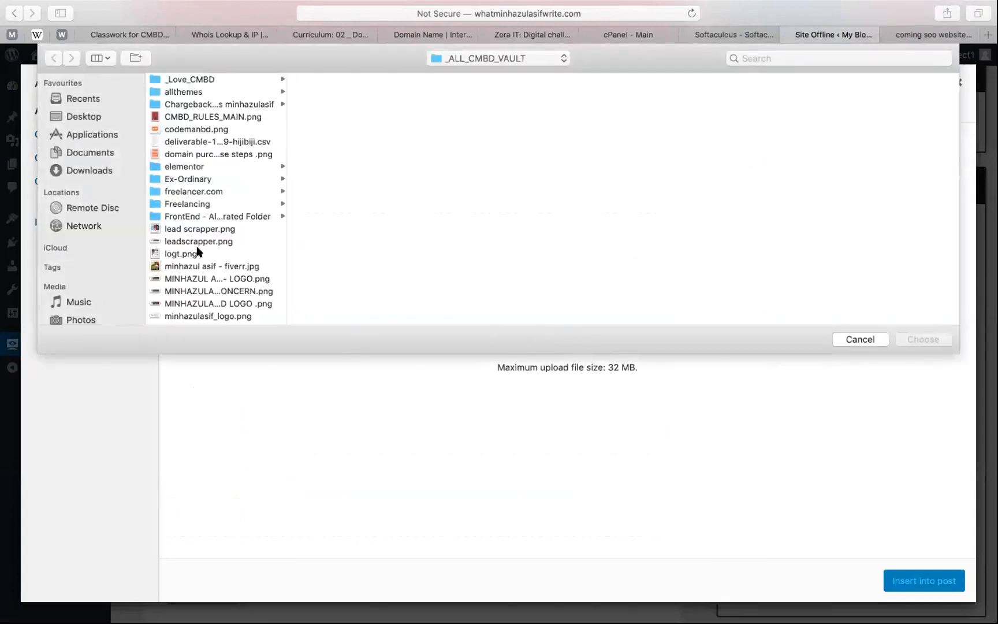
{"action": "scroll", "coordinate": [196, 254], "scroll_direction": "down", "scroll_amount": 2}
{"action": "scroll", "coordinate": [215, 198], "scroll_direction": "up", "scroll_amount": 2}
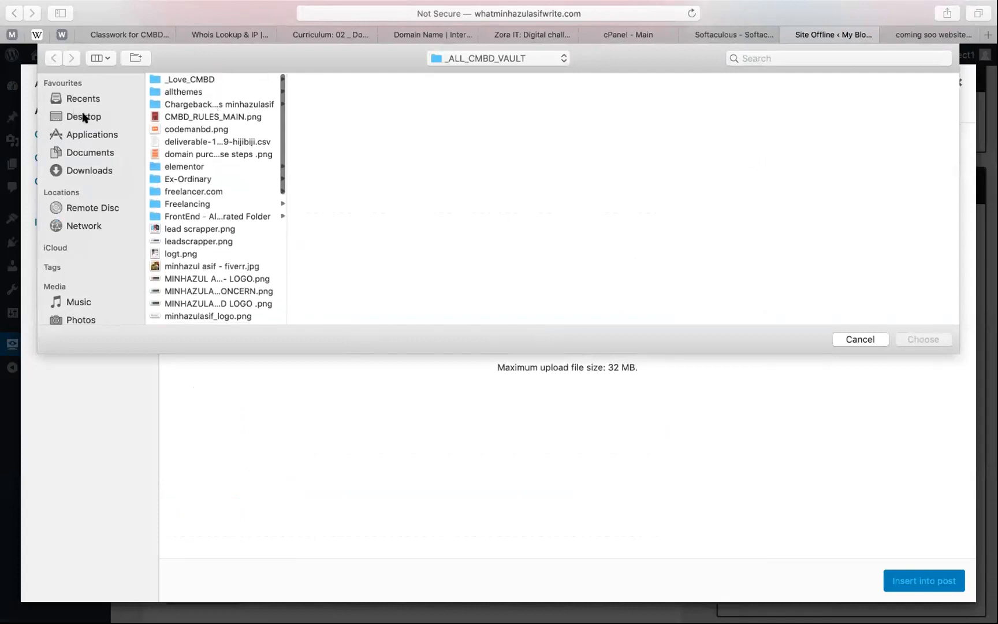
Step: Browse Downloads and Desktop to the minhaz folder and upload images_articles_woocommerce-33-now-available.jpg
{"action": "left_click", "coordinate": [82, 170]}
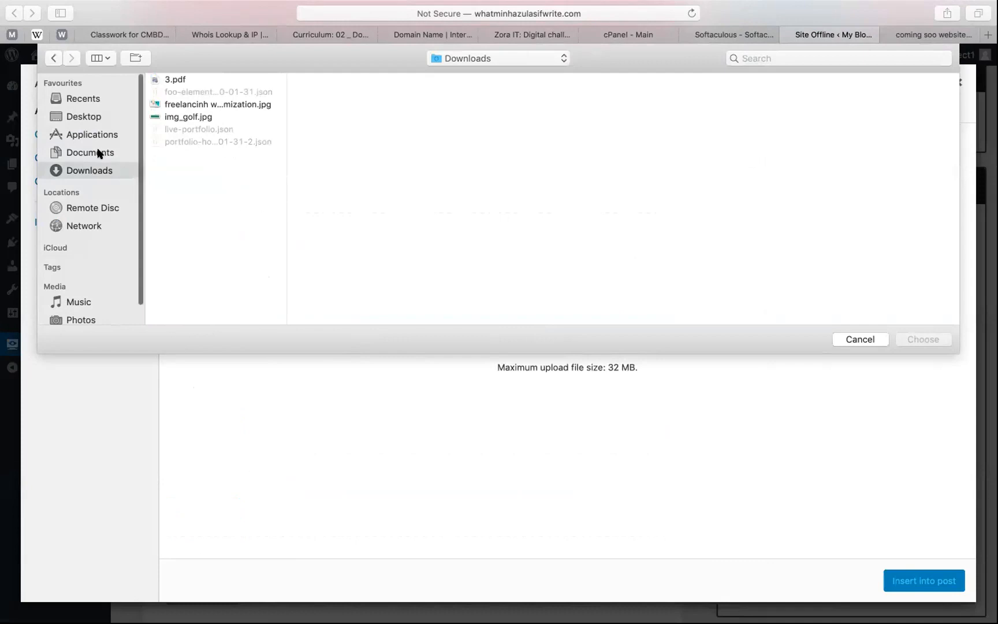
{"action": "left_click", "coordinate": [181, 102]}
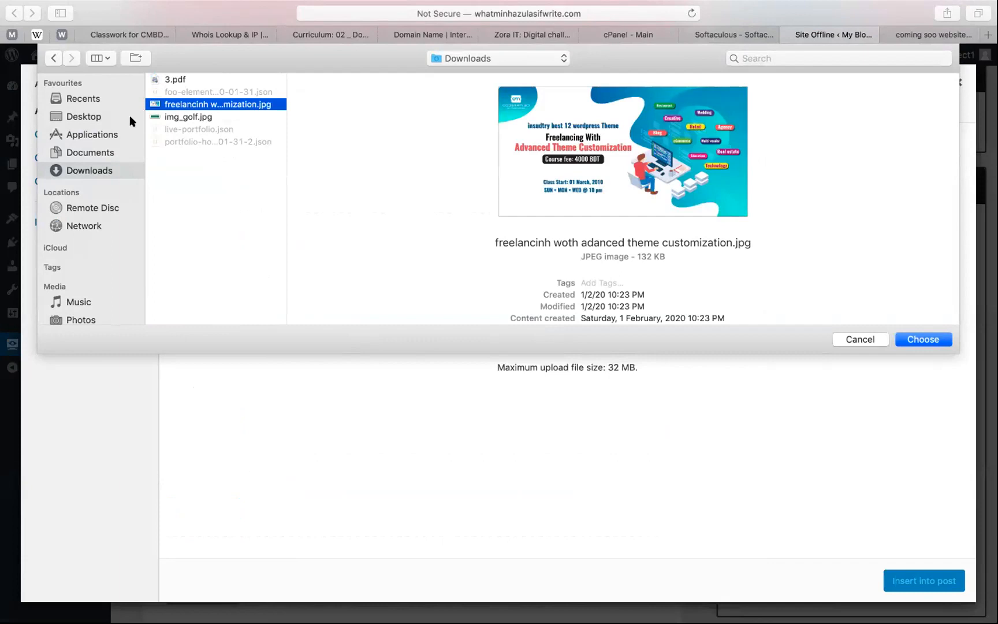
{"action": "left_click", "coordinate": [95, 115]}
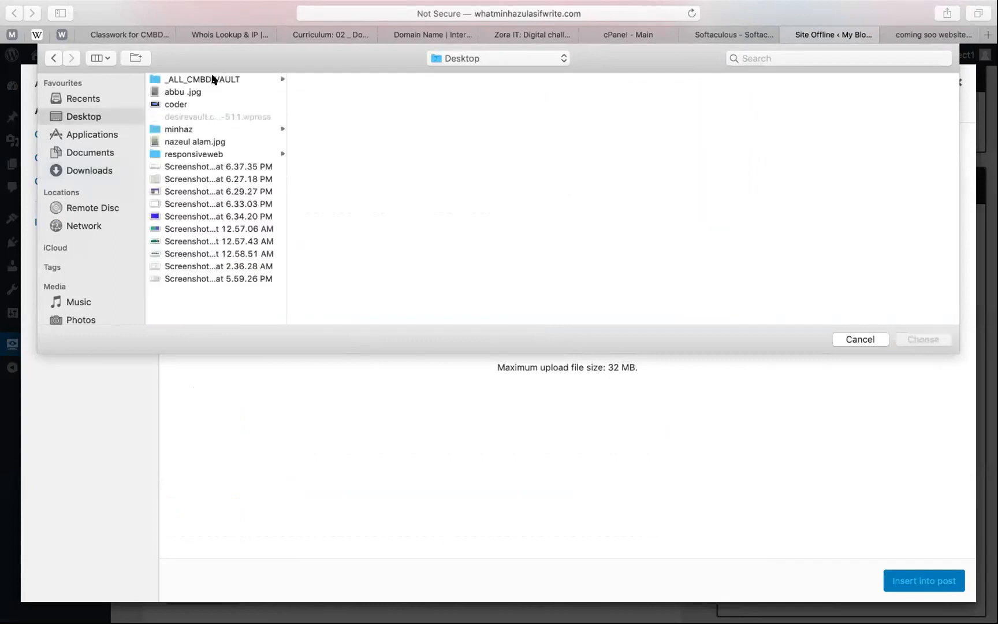
{"action": "left_click", "coordinate": [185, 217]}
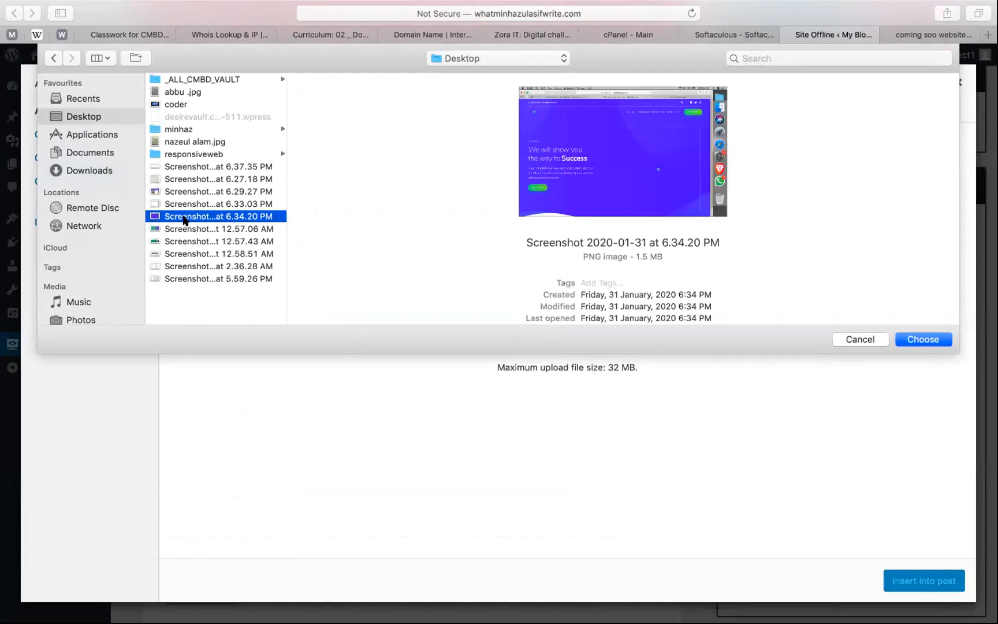
{"action": "left_click", "coordinate": [160, 192]}
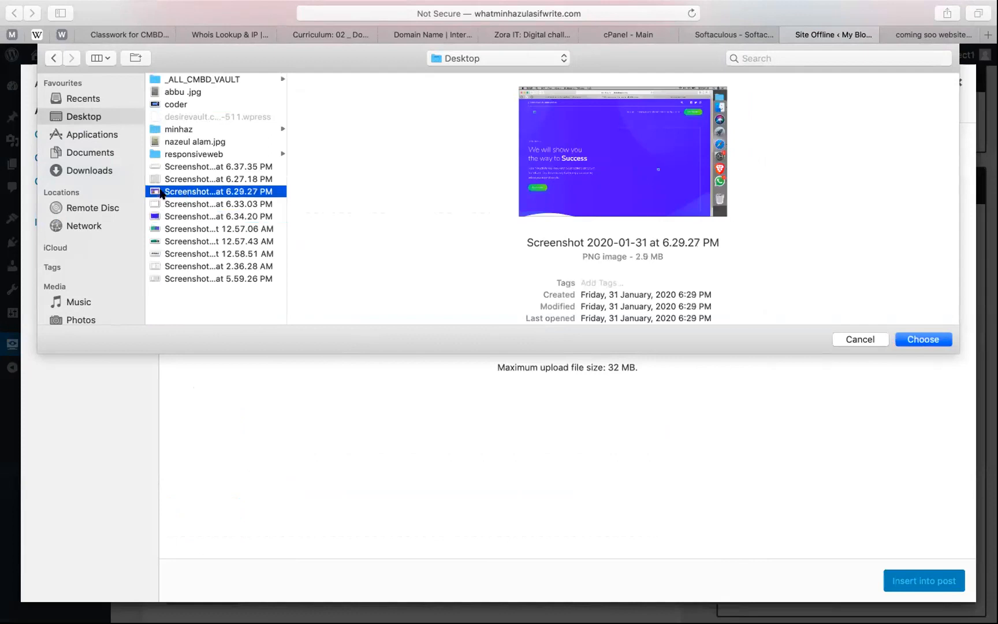
{"action": "left_click", "coordinate": [196, 180]}
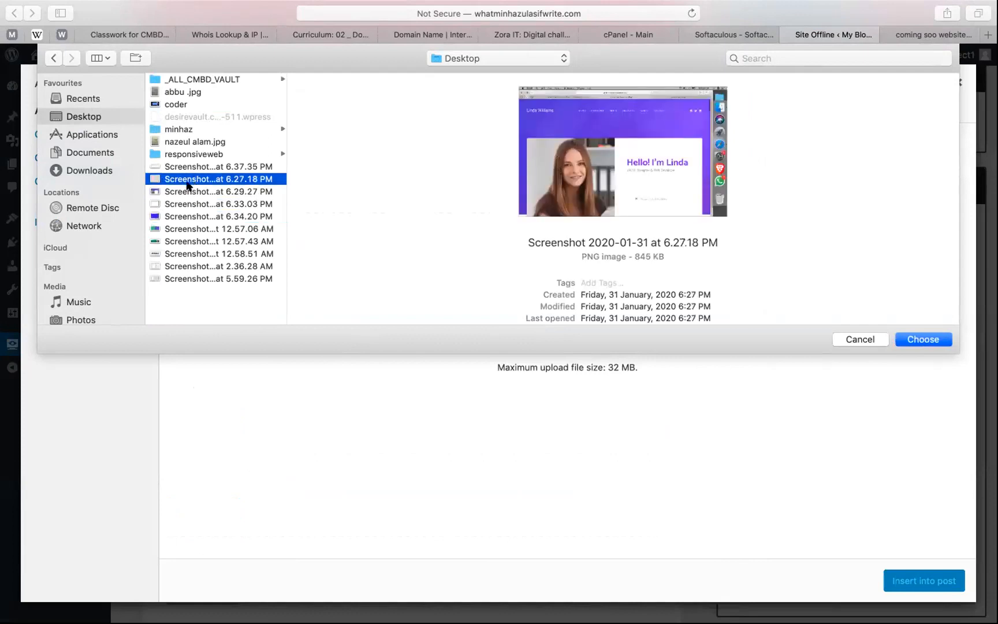
{"action": "left_click", "coordinate": [194, 241]}
{"action": "left_click", "coordinate": [220, 229]}
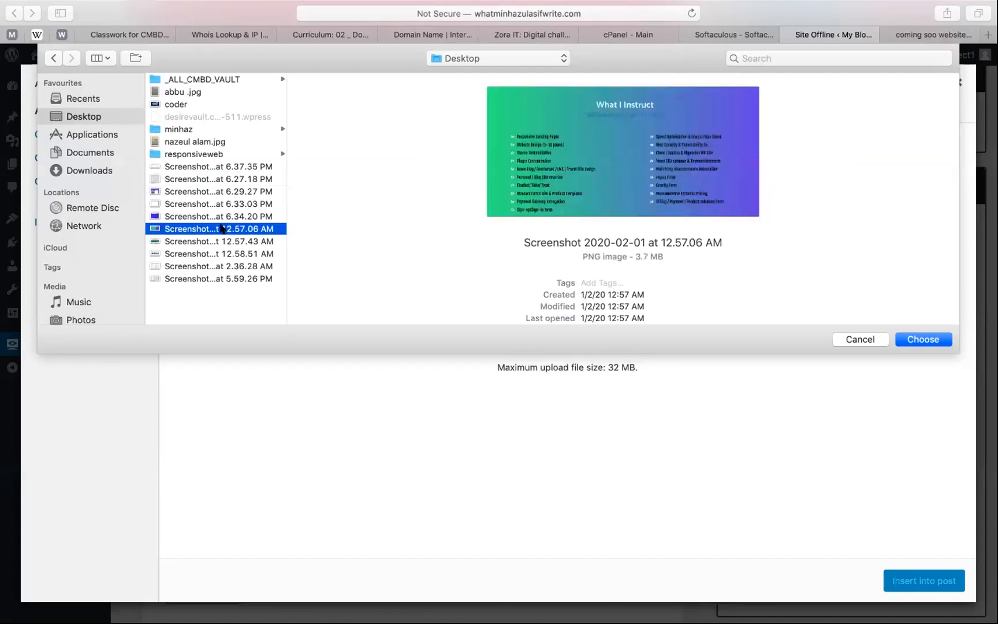
{"action": "left_click", "coordinate": [196, 253]}
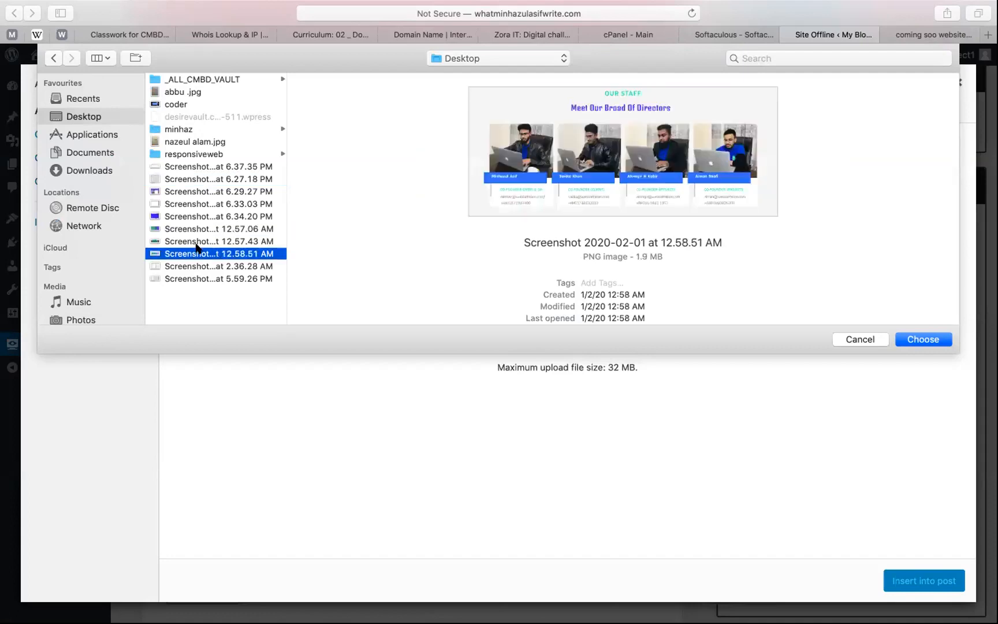
{"action": "left_click", "coordinate": [186, 267]}
{"action": "left_click", "coordinate": [184, 179]}
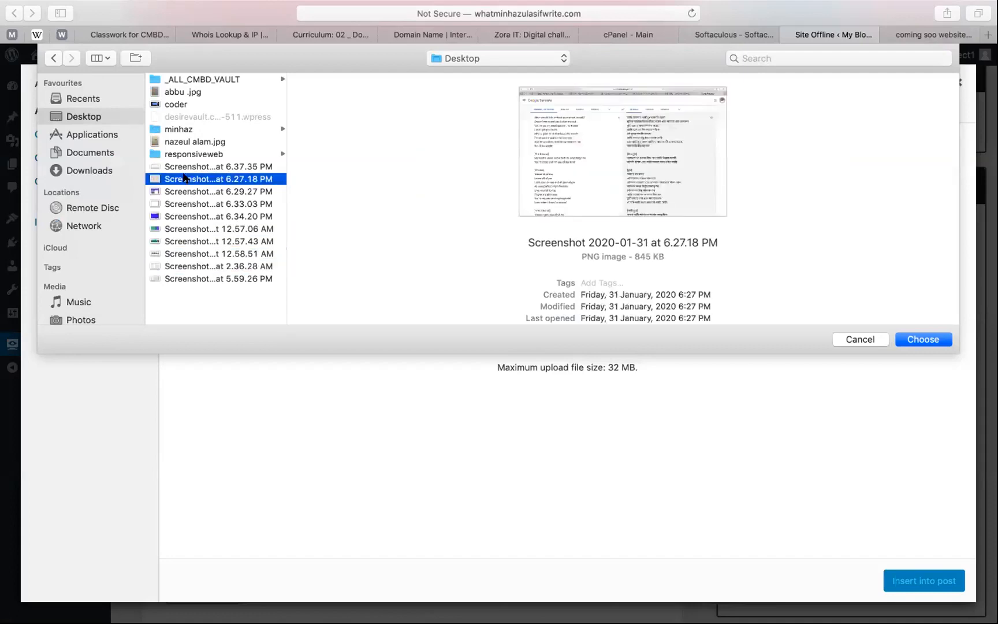
{"action": "left_click", "coordinate": [182, 155]}
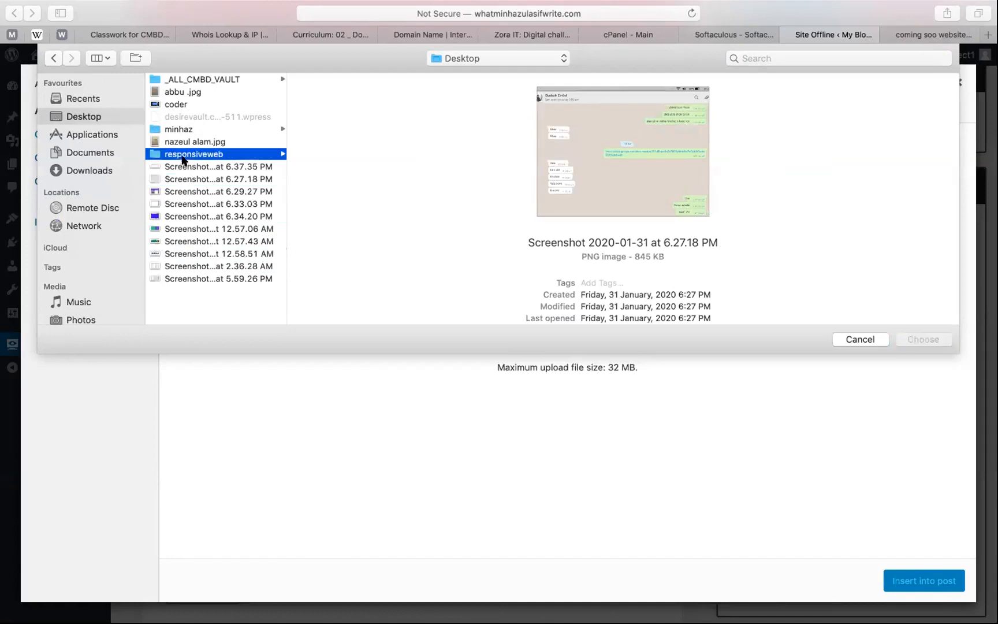
{"action": "left_click", "coordinate": [209, 131]}
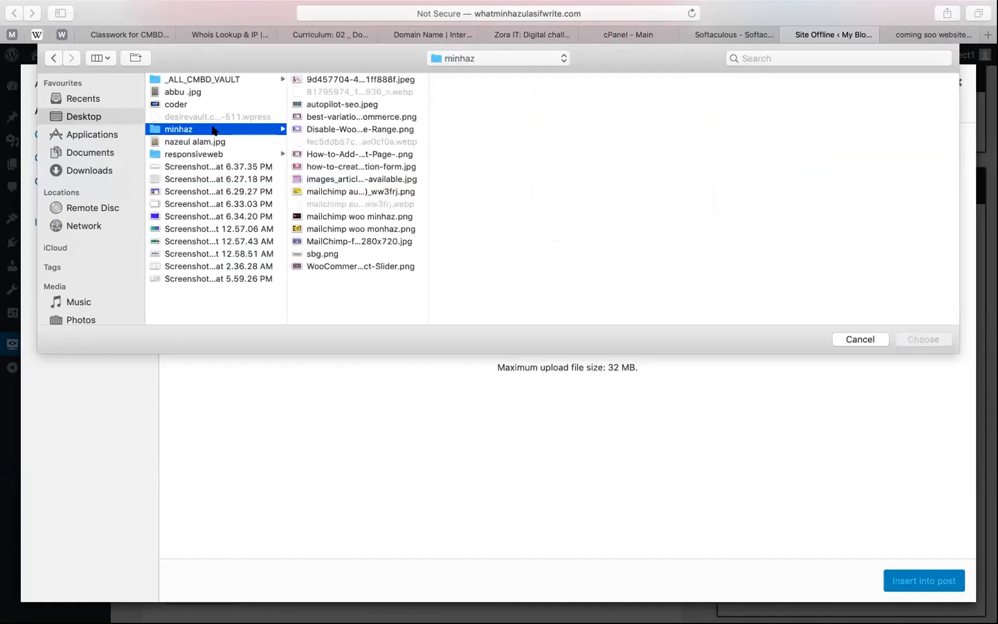
{"action": "left_click", "coordinate": [373, 184]}
{"action": "double_click", "coordinate": [373, 183]}
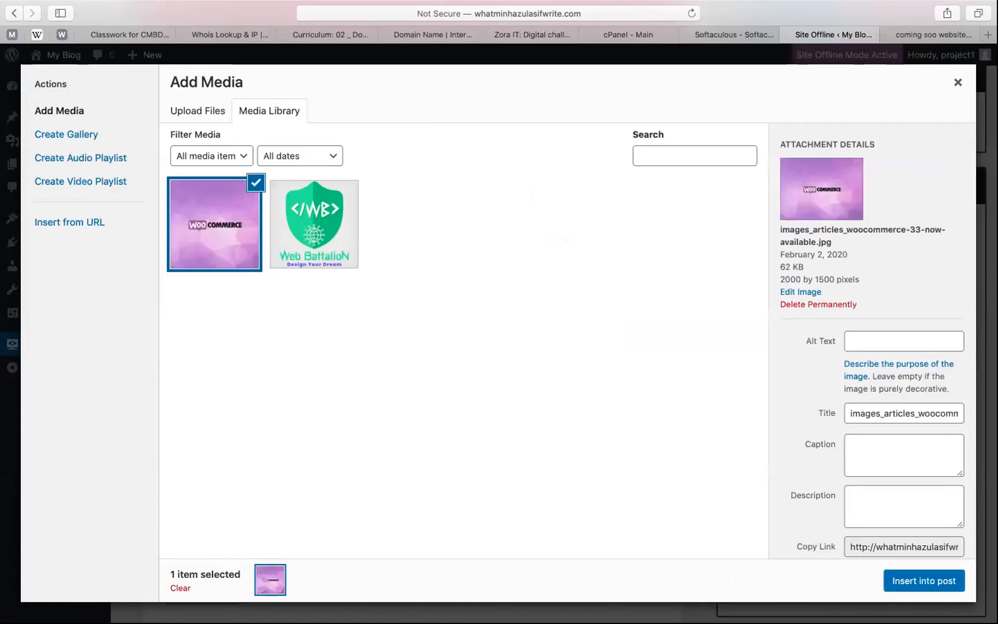
Step: Insert the purple WooCommerce image as the background and save the settings
{"action": "left_click", "coordinate": [923, 580]}
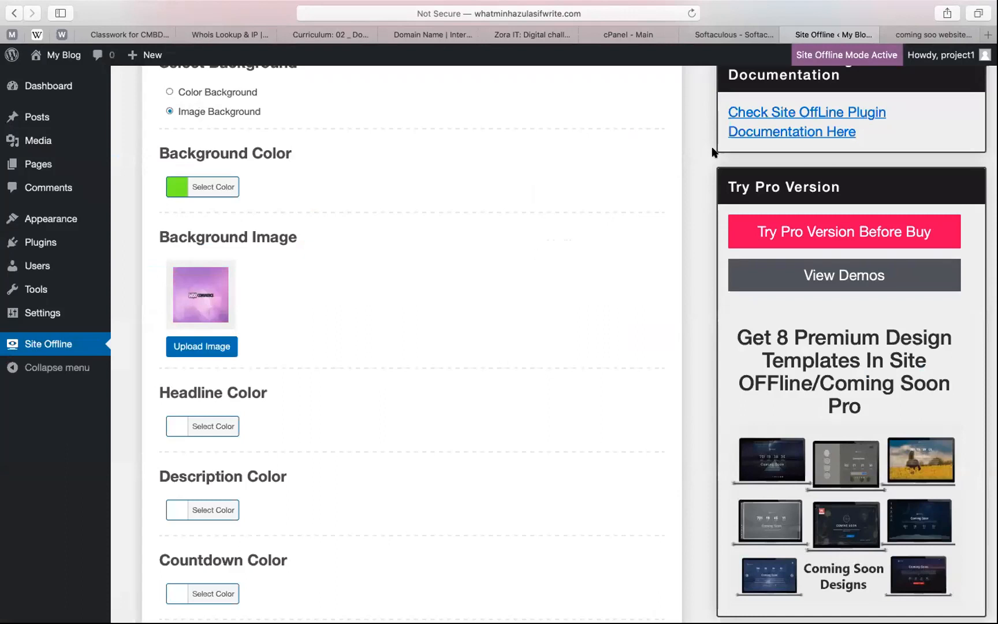
{"action": "scroll", "coordinate": [439, 312], "scroll_direction": "down", "scroll_amount": 15}
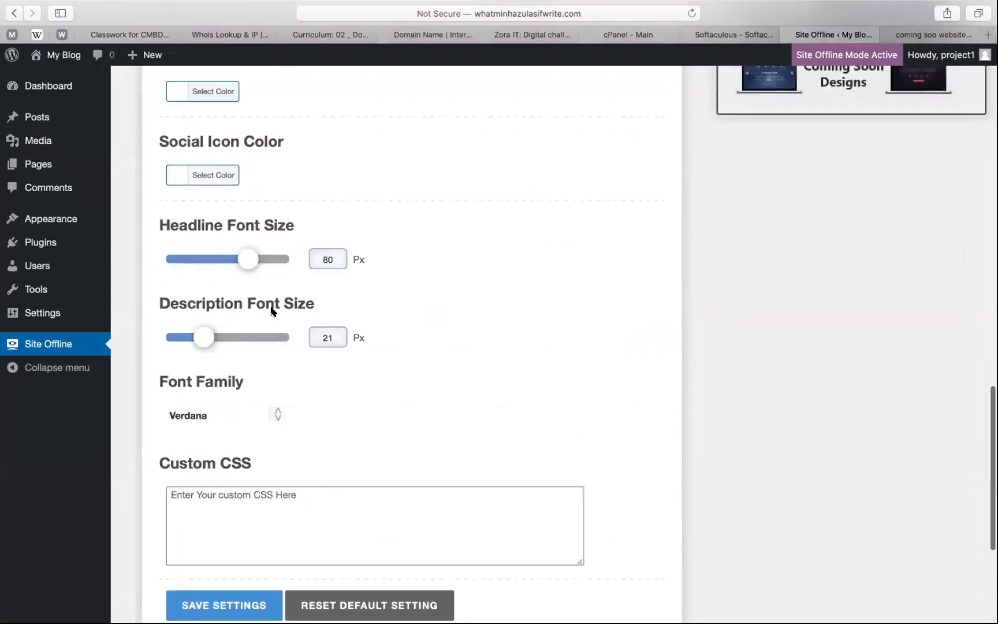
{"action": "left_click", "coordinate": [194, 527]}
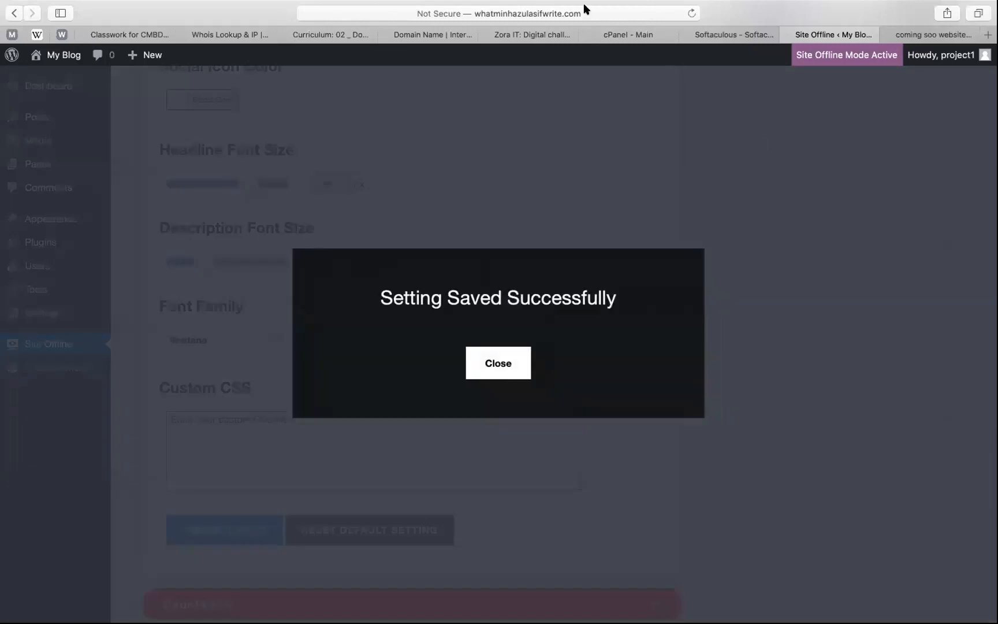
Step: Copy the site address up to project1 and paste it into a new private window
{"action": "left_click", "coordinate": [585, 11]}
{"action": "left_click", "coordinate": [431, 11]}
{"action": "left_click", "coordinate": [459, 10]}
{"action": "key", "text": "Left"}
{"action": "key", "text": "Left"}
{"action": "key", "text": "shift+super+Left"}
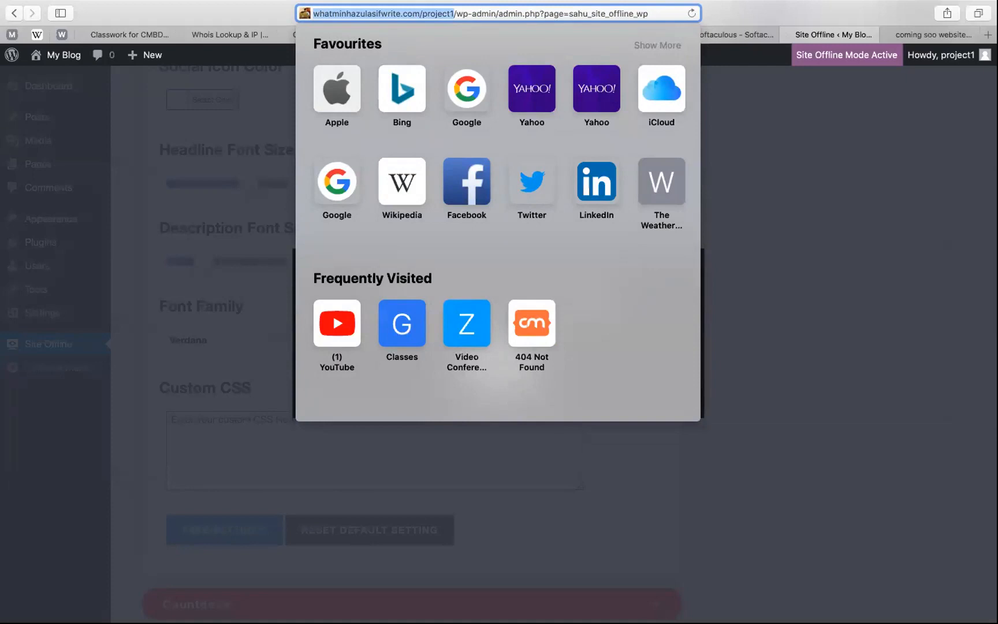
{"action": "key", "text": "super+c"}
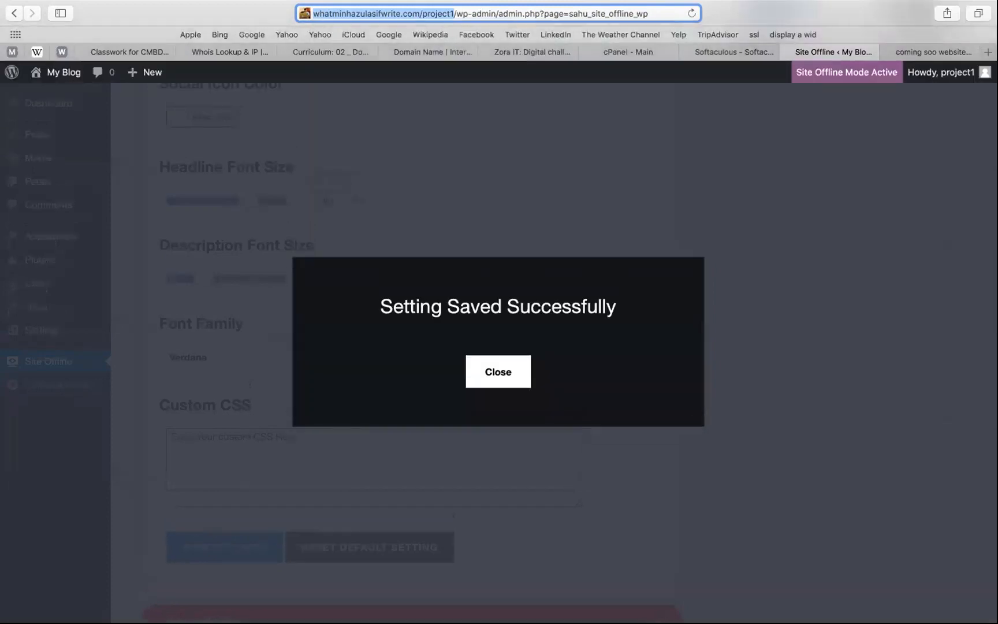
{"action": "key", "text": "shift+super+n"}
{"action": "key", "text": "super+v"}
Step: Load the live site in a private window and scroll through the offline coming-soon page
{"action": "key", "text": "Return"}
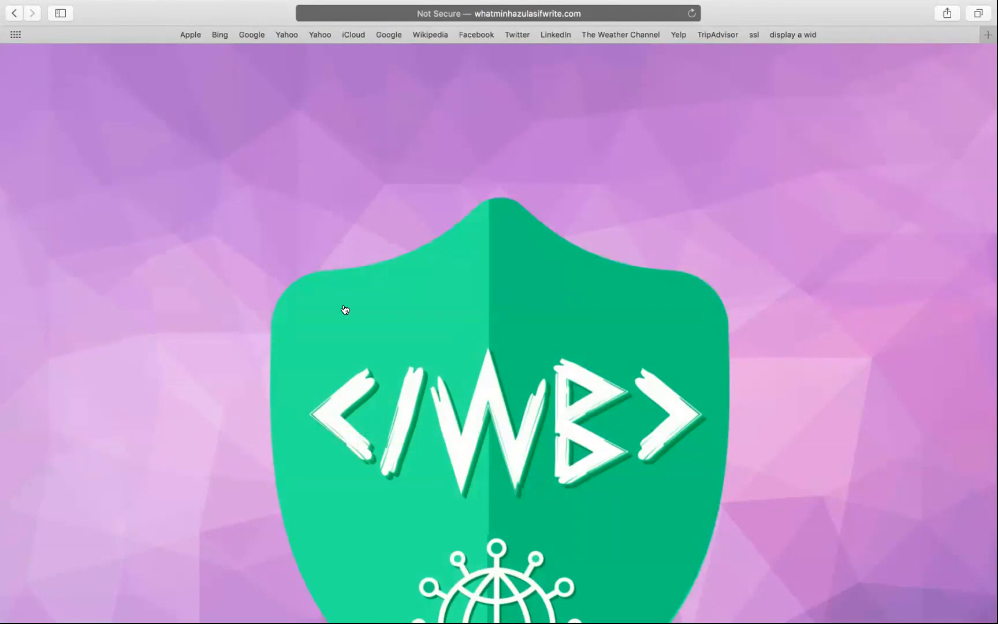
{"action": "scroll", "coordinate": [148, 334], "scroll_direction": "down", "scroll_amount": 5}
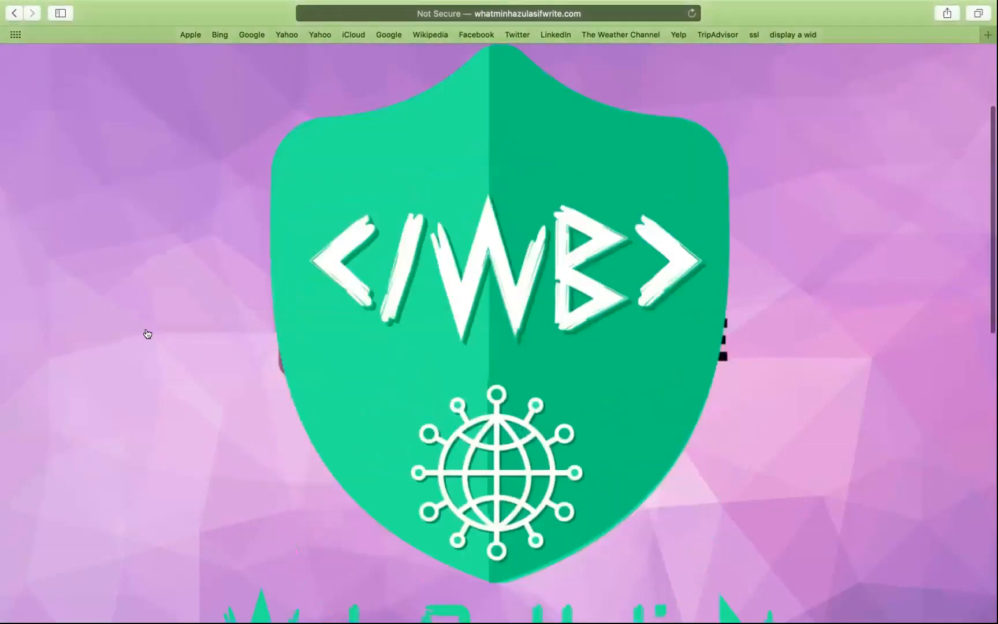
{"action": "scroll", "coordinate": [147, 334], "scroll_direction": "down", "scroll_amount": 4}
{"action": "scroll", "coordinate": [147, 334], "scroll_direction": "down", "scroll_amount": 10}
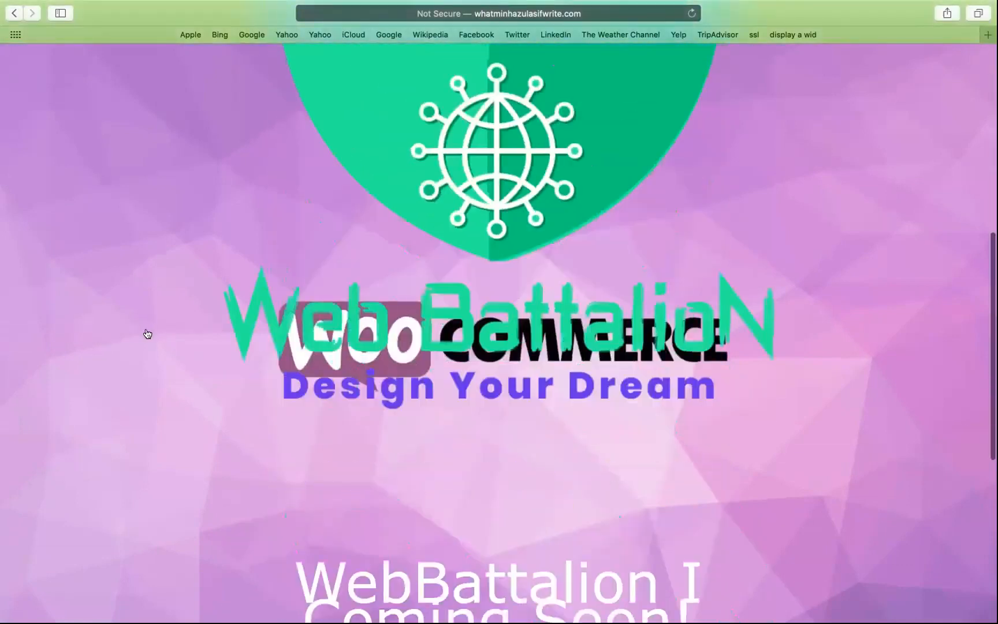
{"action": "scroll", "coordinate": [147, 334], "scroll_direction": "down", "scroll_amount": 10}
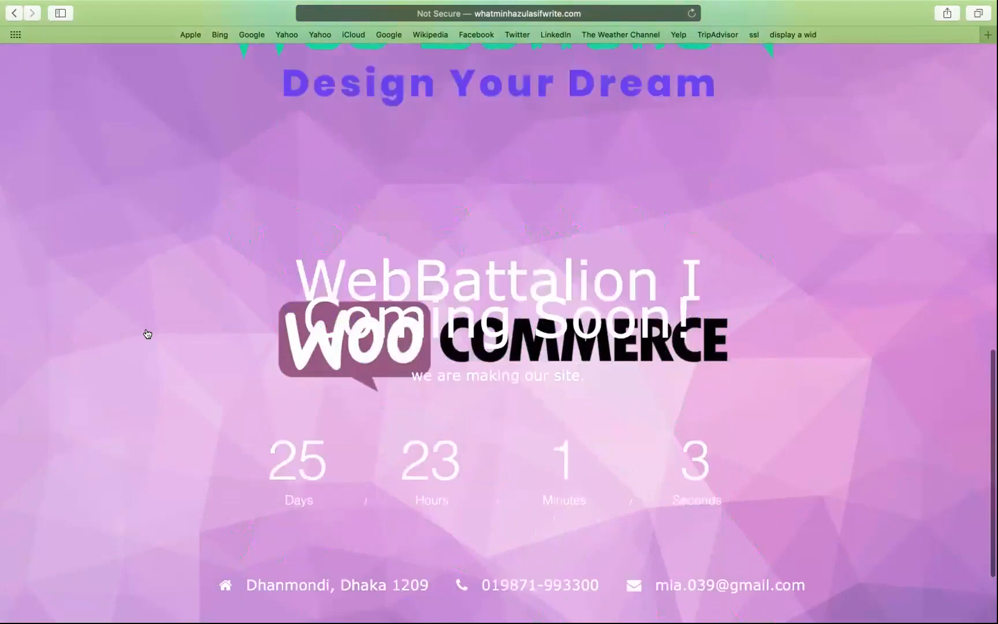
{"action": "scroll", "coordinate": [147, 334], "scroll_direction": "up", "scroll_amount": 20}
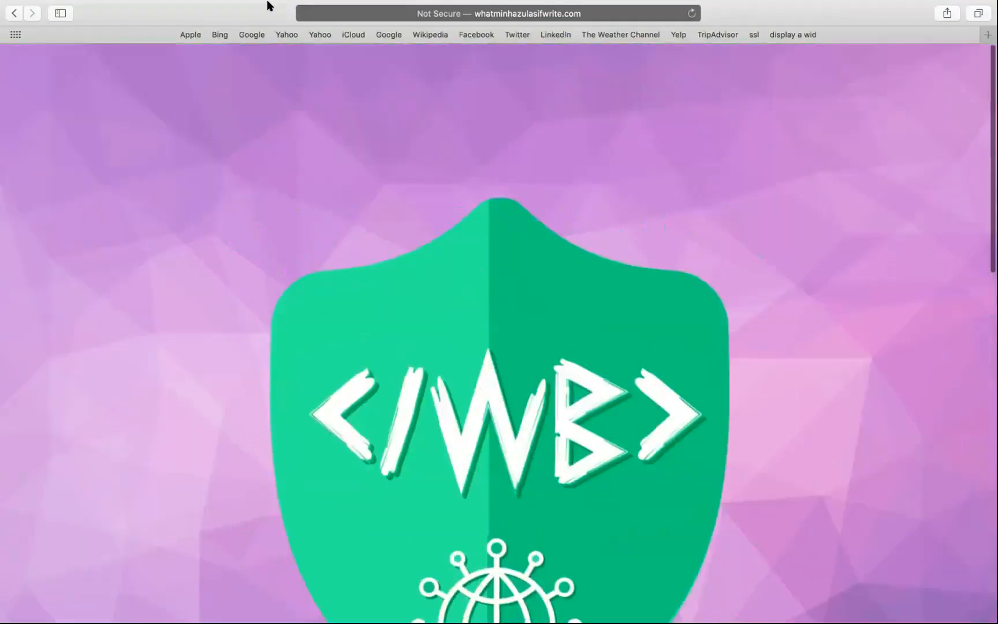
Step: Close the site preview and dismiss the settings-saved confirmation in WordPress Admin
{"action": "mouse_move", "coordinate": [270, 3]}
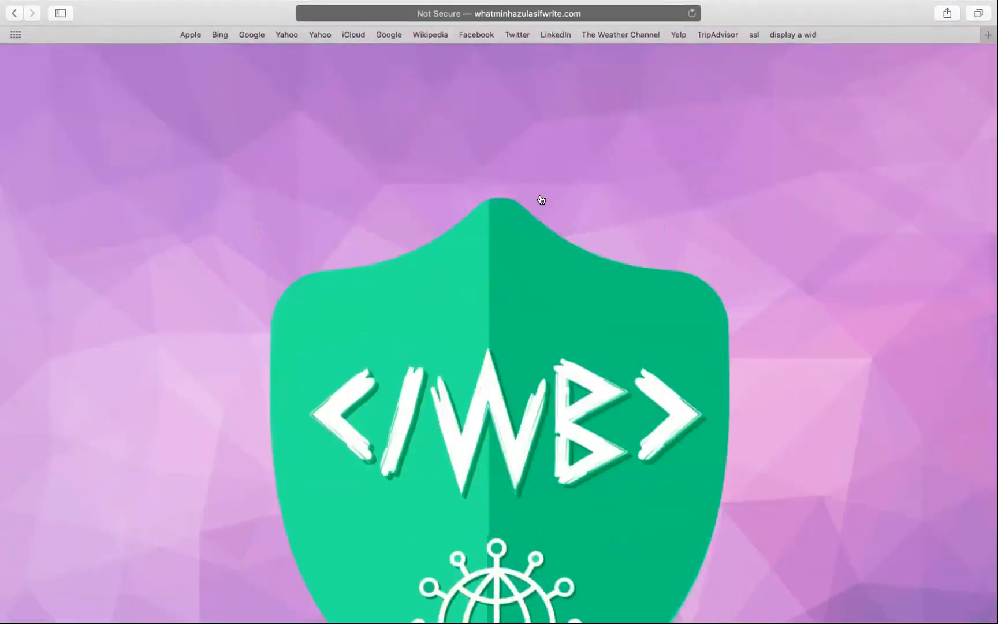
{"action": "mouse_move", "coordinate": [305, 2]}
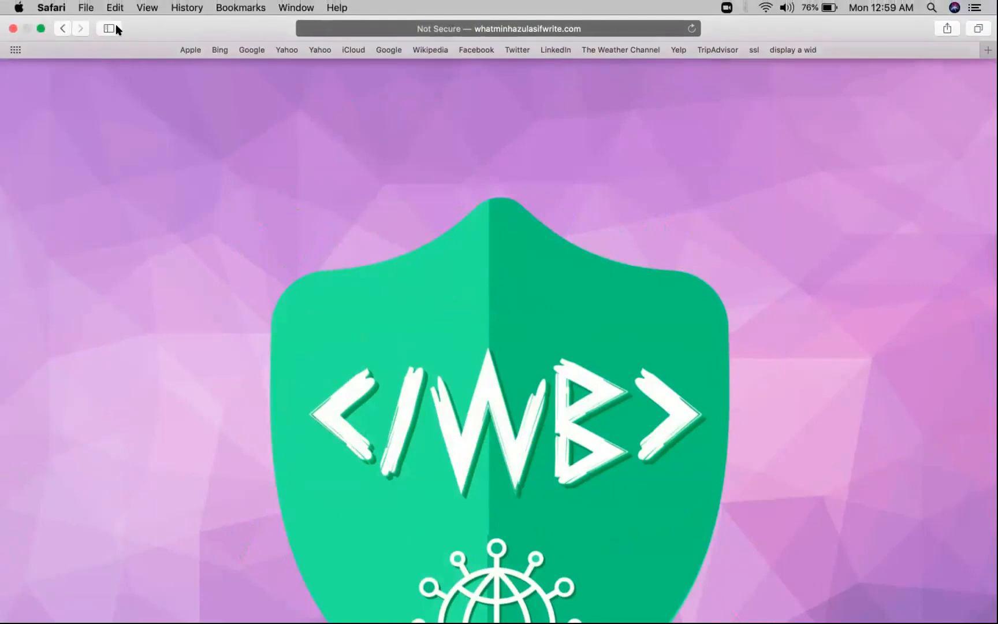
{"action": "left_click", "coordinate": [12, 29]}
{"action": "left_click", "coordinate": [480, 370]}
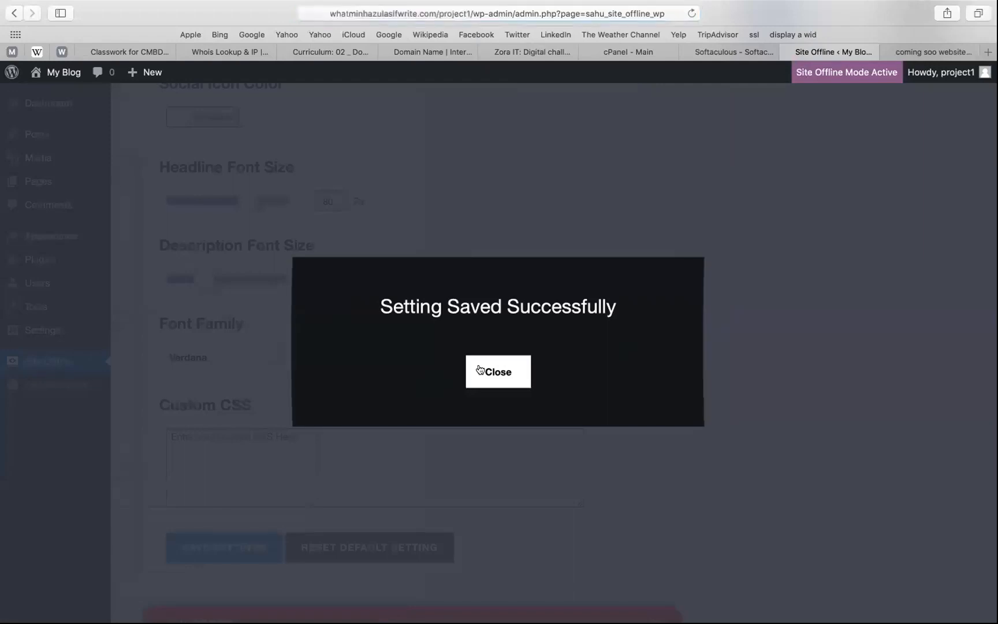
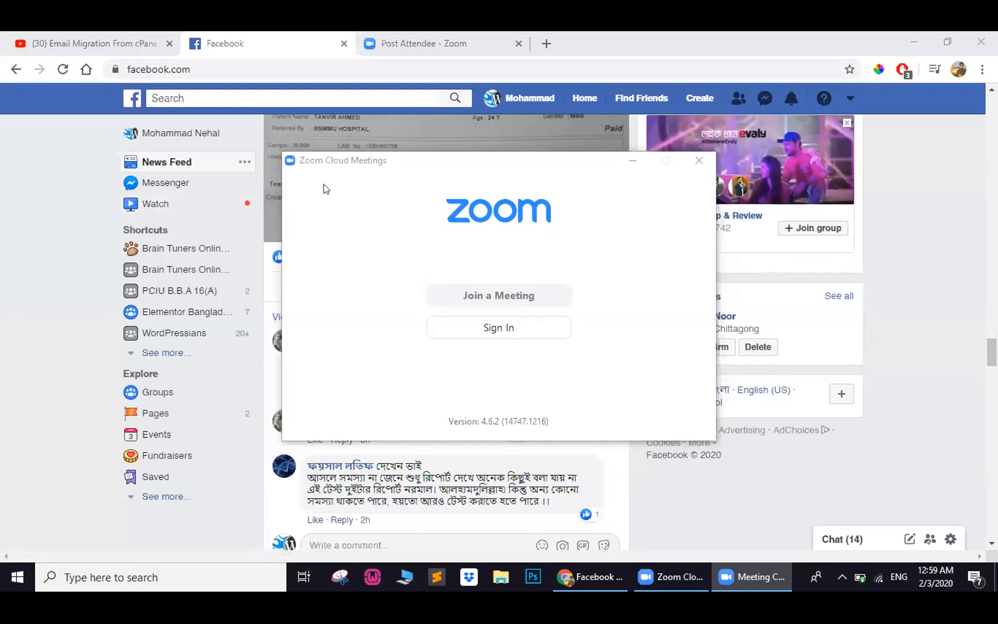
Step: Hide the Zoom start window and return to the full-screen meeting showing the shared phone screen
{"action": "left_click", "coordinate": [626, 160]}
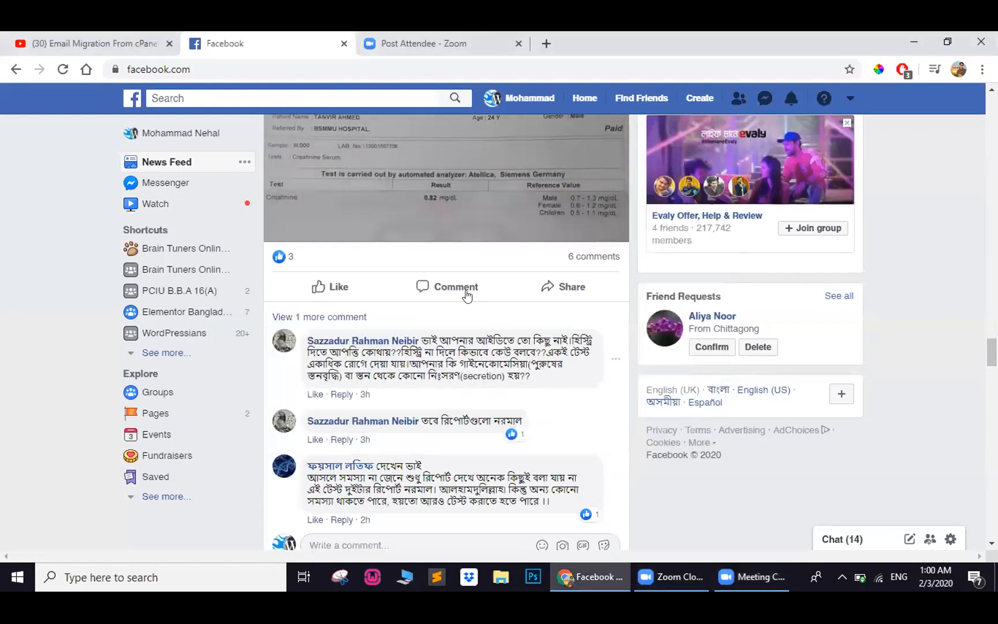
{"action": "left_click", "coordinate": [753, 576]}
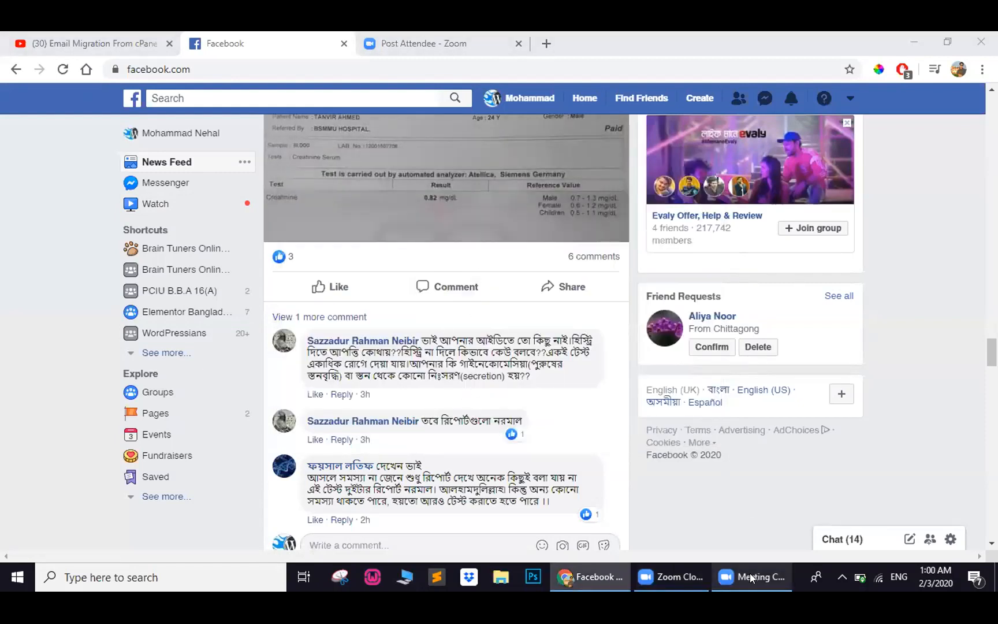
{"action": "left_click", "coordinate": [692, 577]}
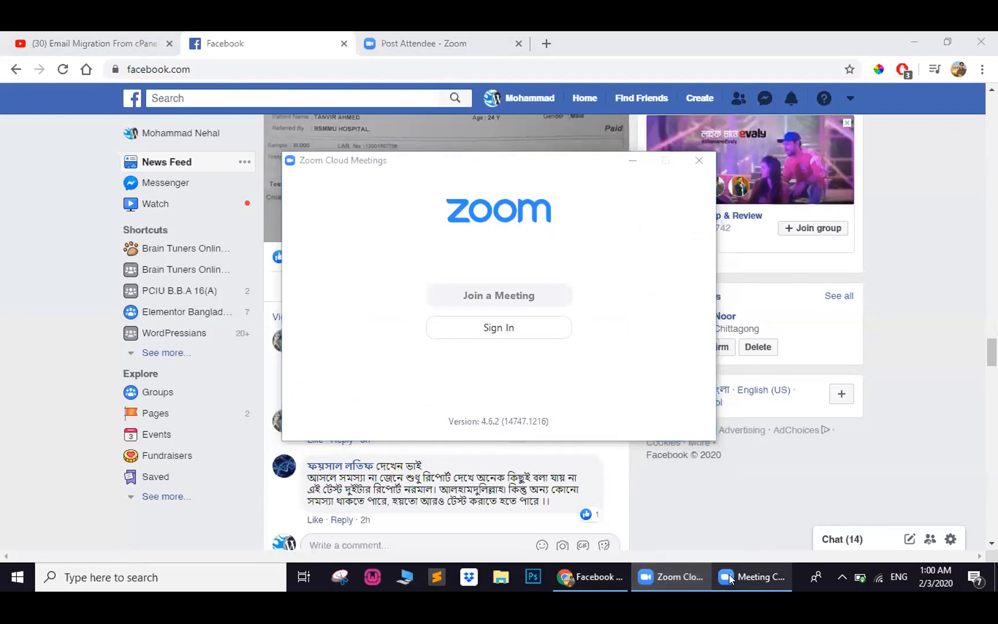
{"action": "left_click", "coordinate": [609, 575]}
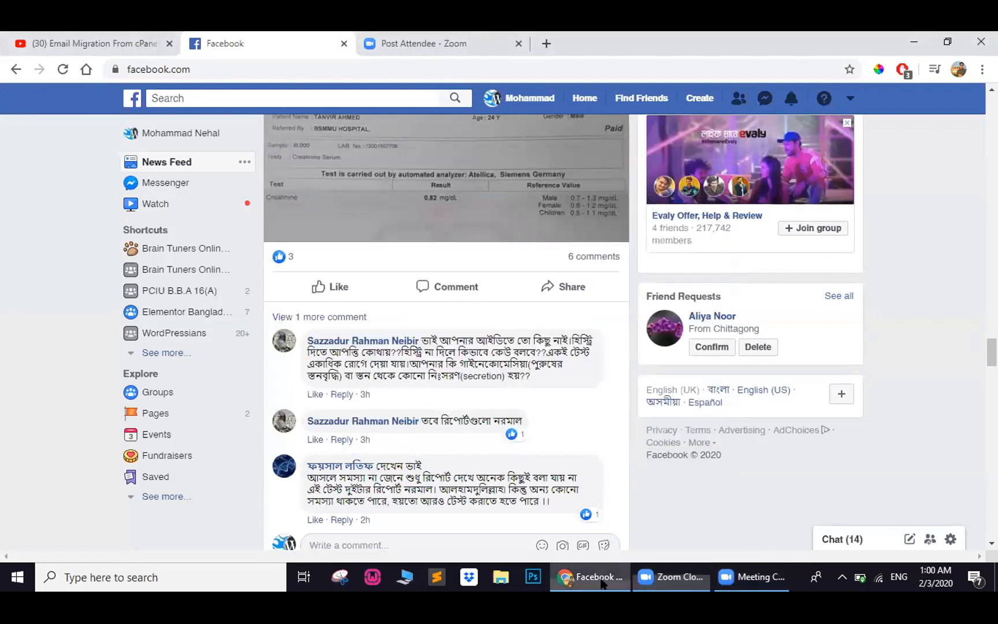
{"action": "left_click", "coordinate": [668, 579]}
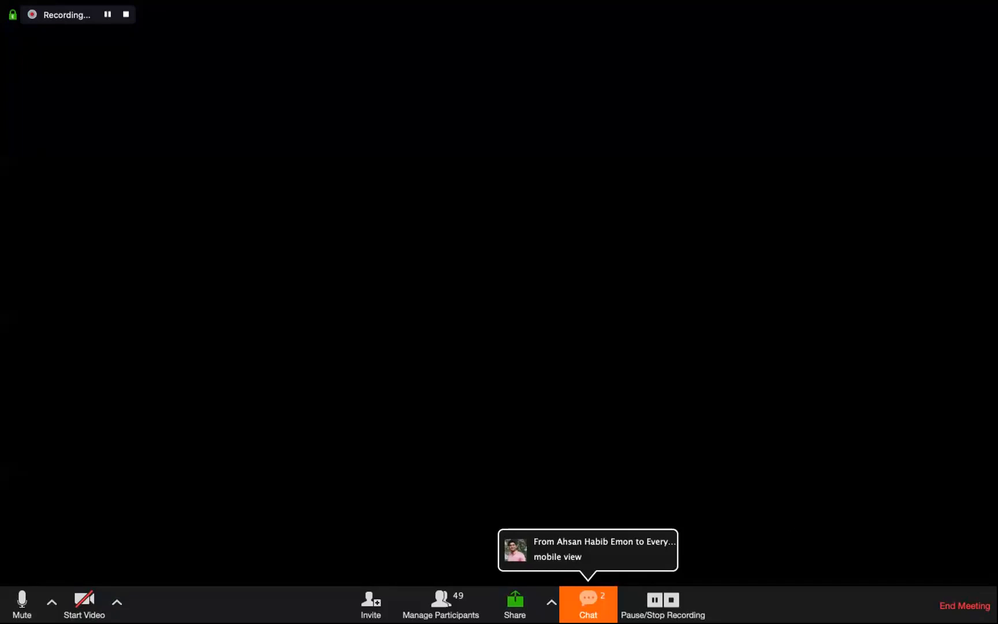
{"action": "key", "text": "ctrl+Left"}
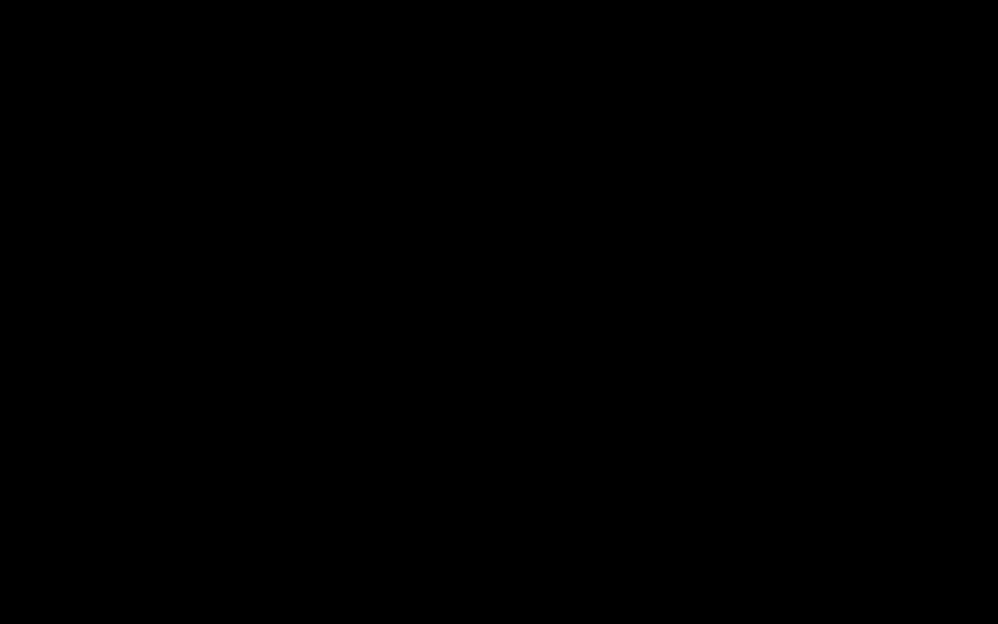
Step: Open a new Chrome tab on the phone and load the pasted project1 site address
{"action": "left_click", "coordinate": [499, 607]}
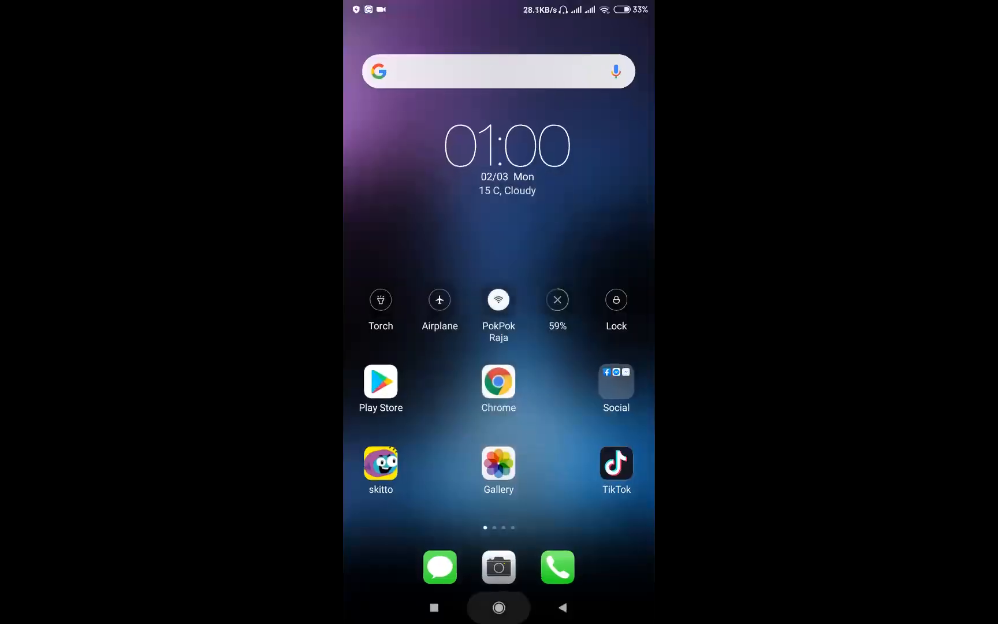
{"action": "left_click", "coordinate": [499, 608]}
{"action": "left_click", "coordinate": [499, 381]}
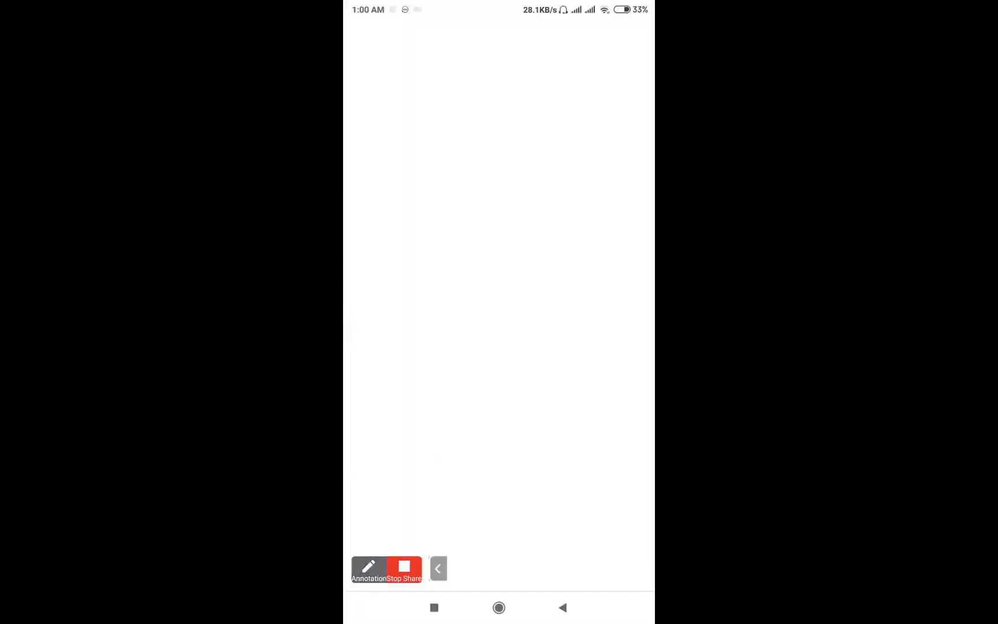
{"action": "left_click", "coordinate": [608, 39]}
{"action": "left_click", "coordinate": [362, 38]}
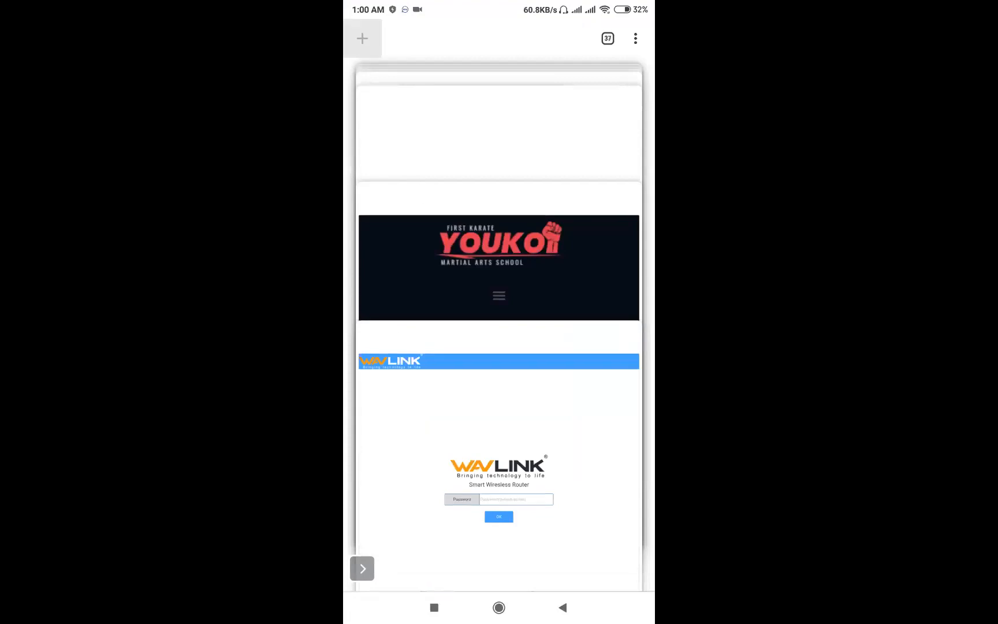
{"action": "left_click", "coordinate": [415, 178]}
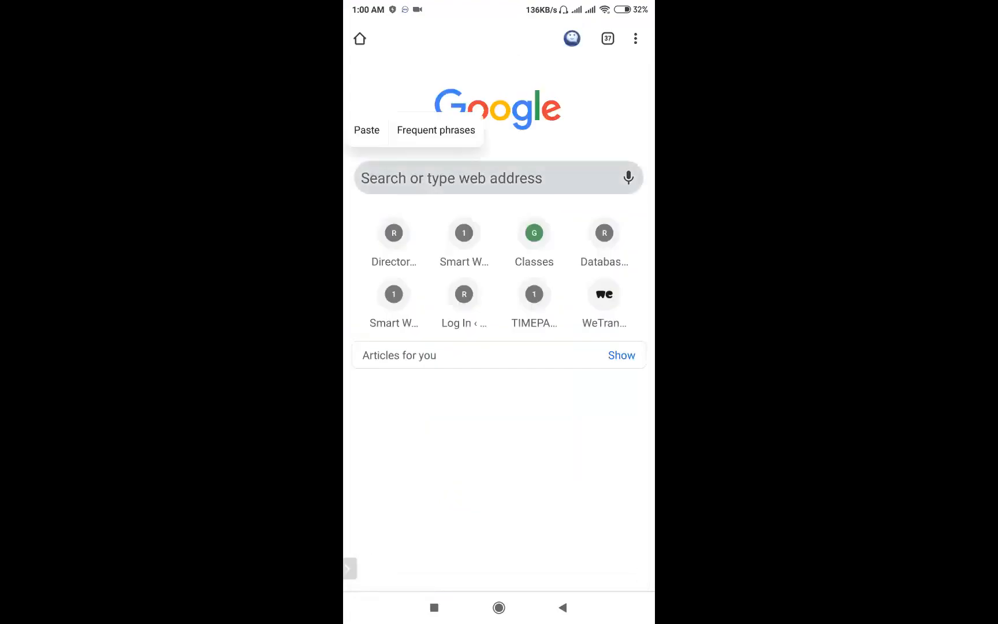
{"action": "left_click", "coordinate": [365, 129]}
{"action": "left_click", "coordinate": [632, 568]}
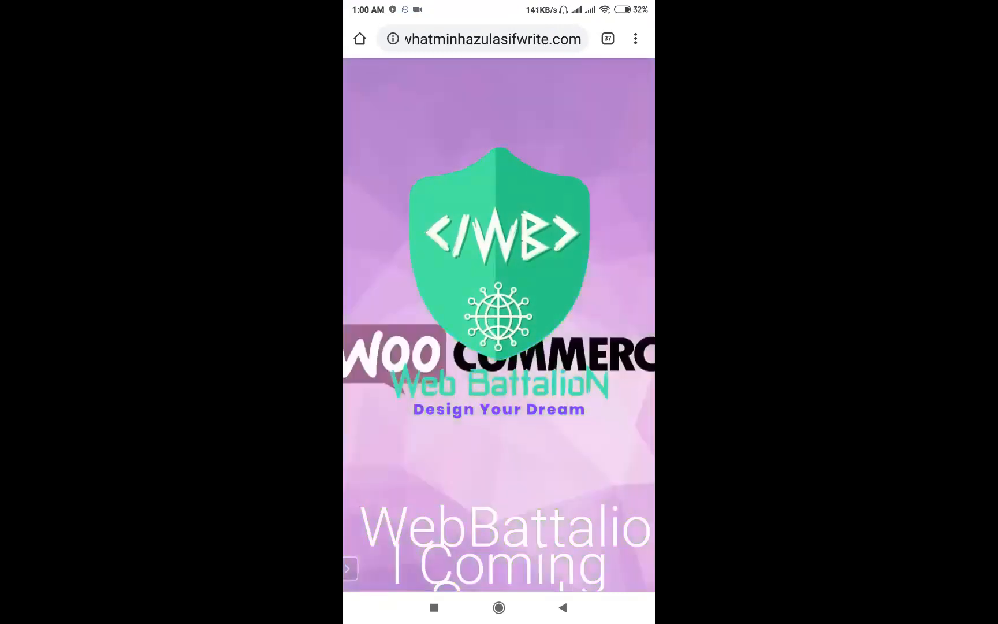
Step: Scroll through the coming-soon page on the phone, checking the countdown and contact details
{"action": "scroll", "coordinate": [499, 323], "scroll_direction": "down", "scroll_amount": 6}
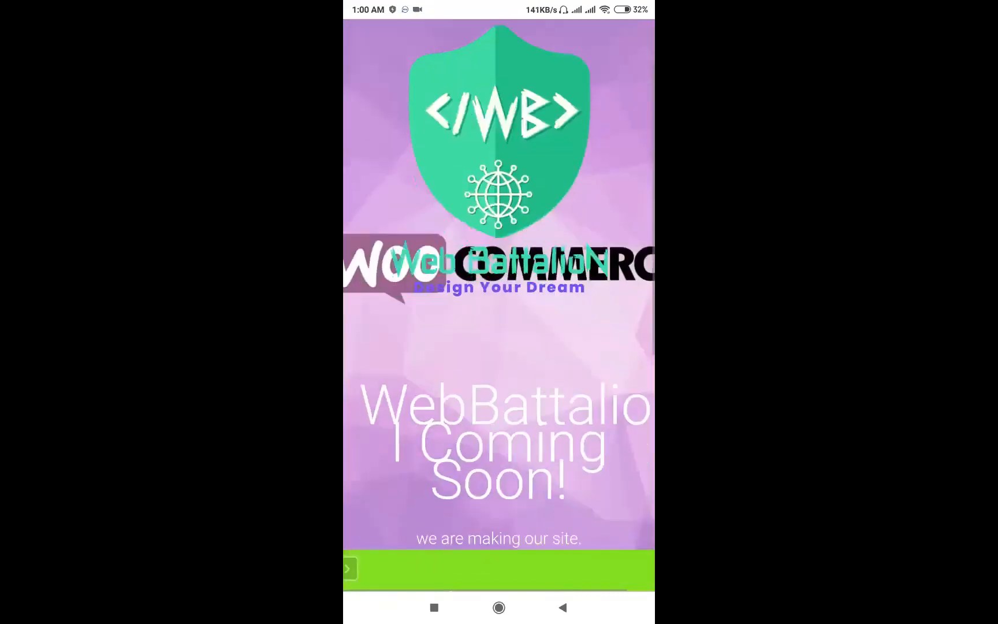
{"action": "scroll", "coordinate": [499, 323], "scroll_direction": "down", "scroll_amount": 4}
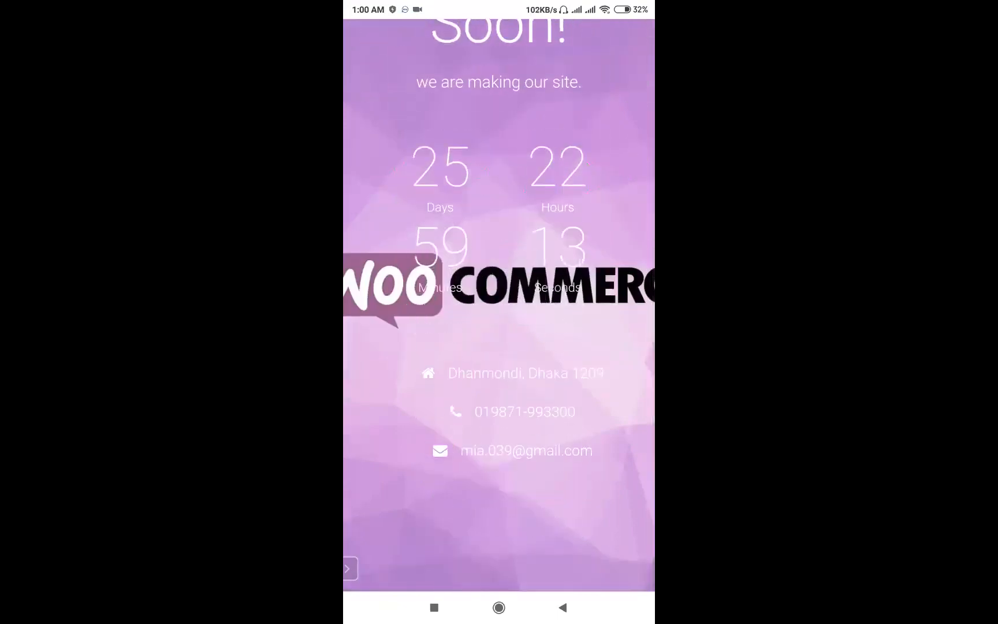
{"action": "scroll", "coordinate": [499, 323], "scroll_direction": "up", "scroll_amount": 3}
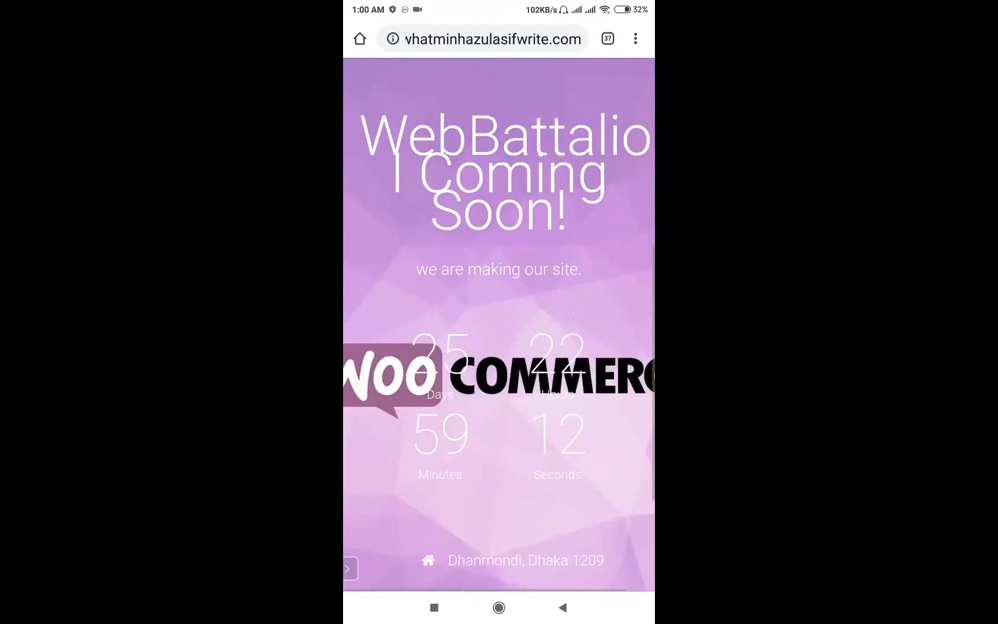
{"action": "scroll", "coordinate": [499, 323], "scroll_direction": "up", "scroll_amount": 5}
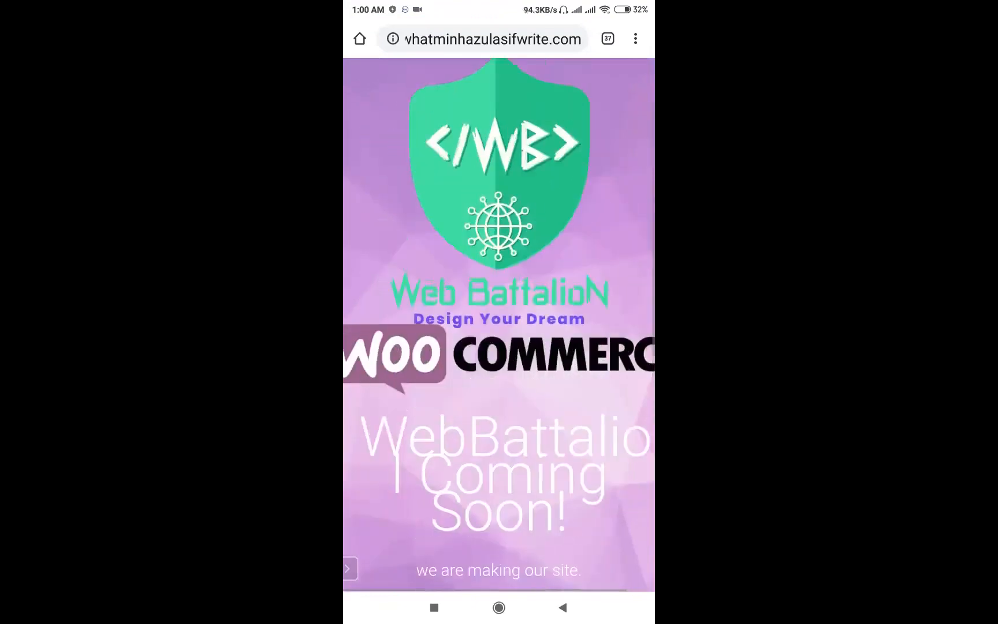
{"action": "scroll", "coordinate": [499, 324], "scroll_direction": "up", "scroll_amount": 3}
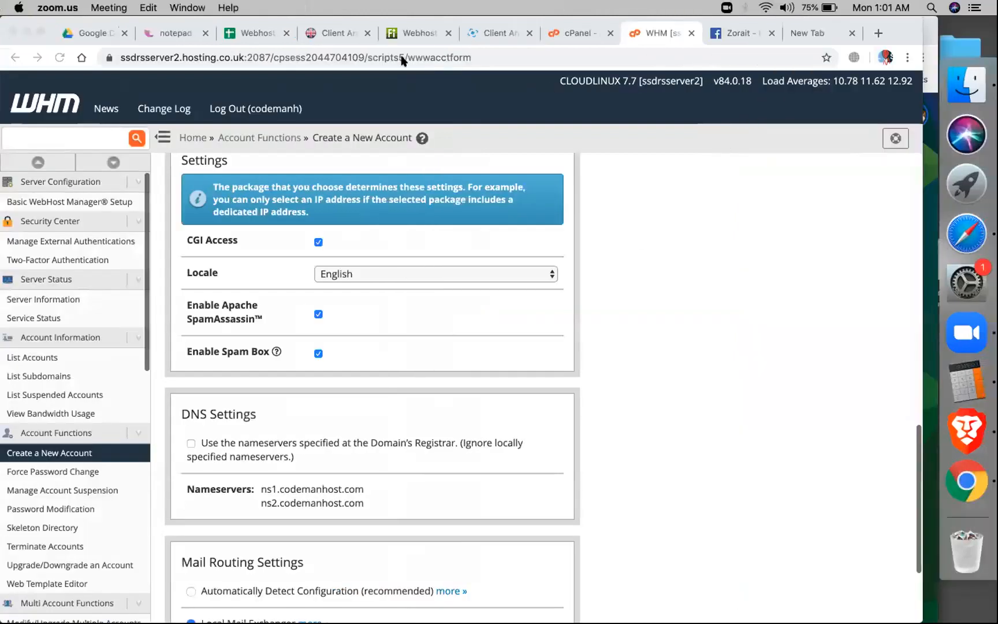
Step: Load whatwpthemeisthat.com/project1 in Chrome's new tab and select the domain in the address
{"action": "left_click", "coordinate": [807, 33]}
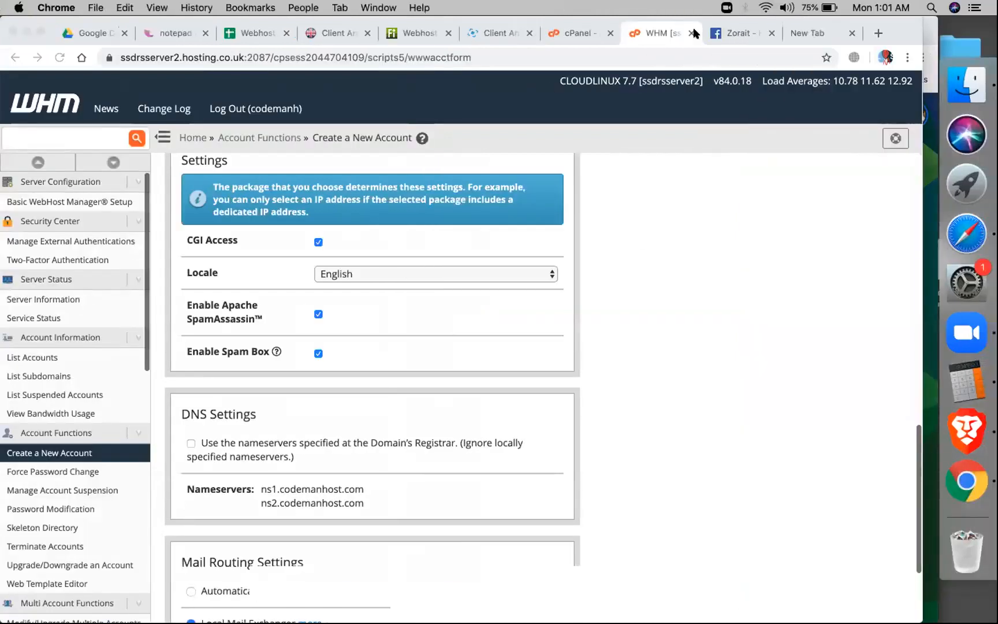
{"action": "type", "text": "w"}
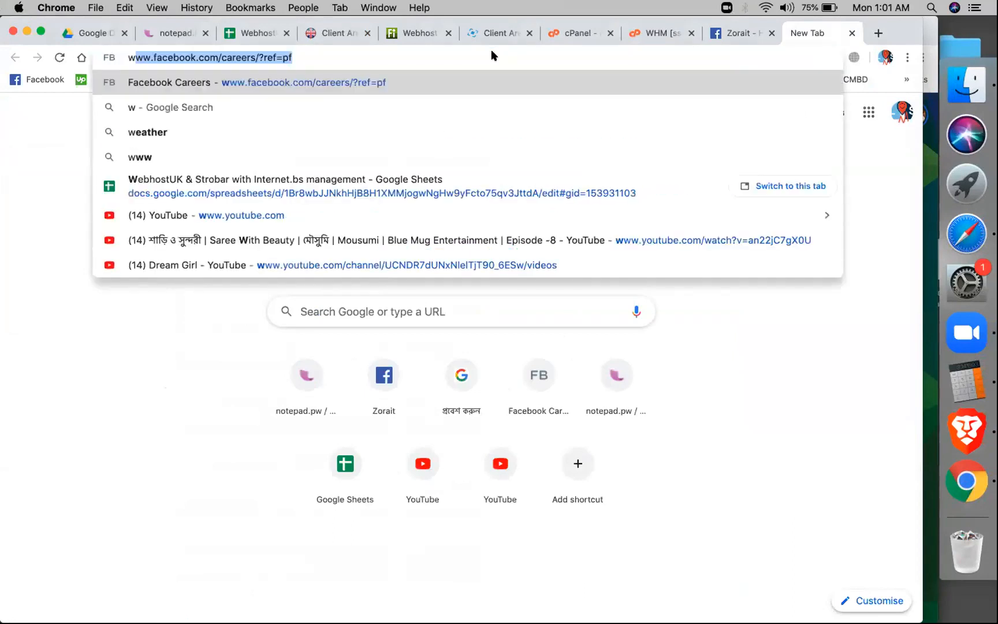
{"action": "type", "text": "hat"}
{"action": "key", "text": "Right"}
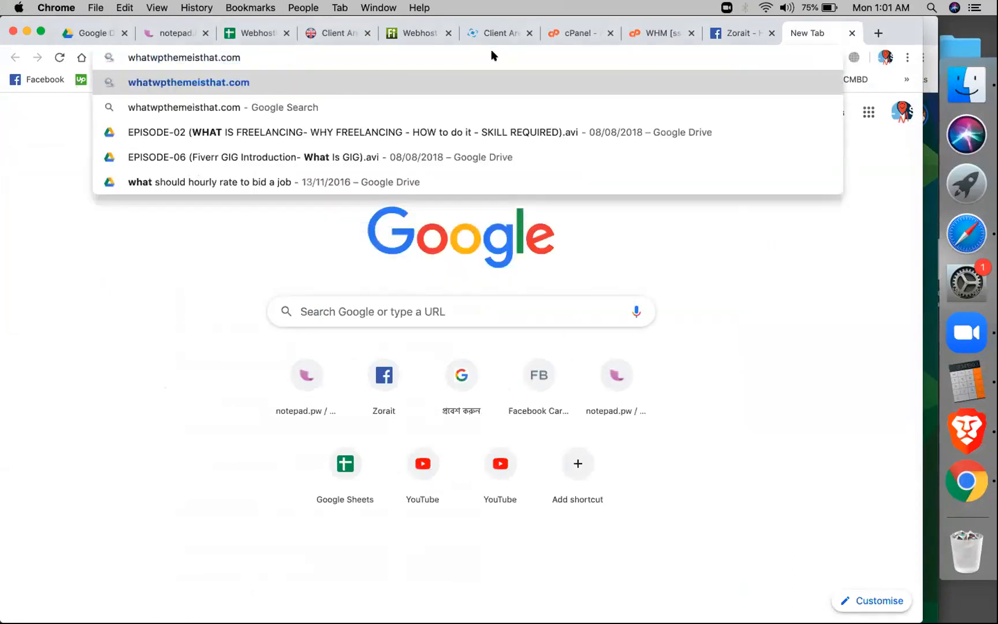
{"action": "type", "text": "/pr"}
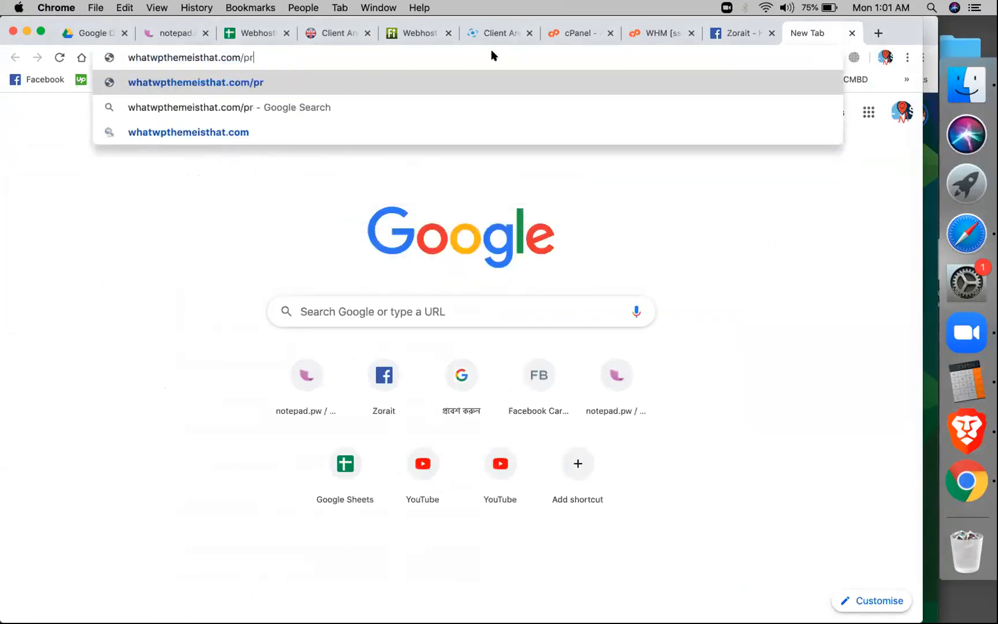
{"action": "type", "text": "oject1"}
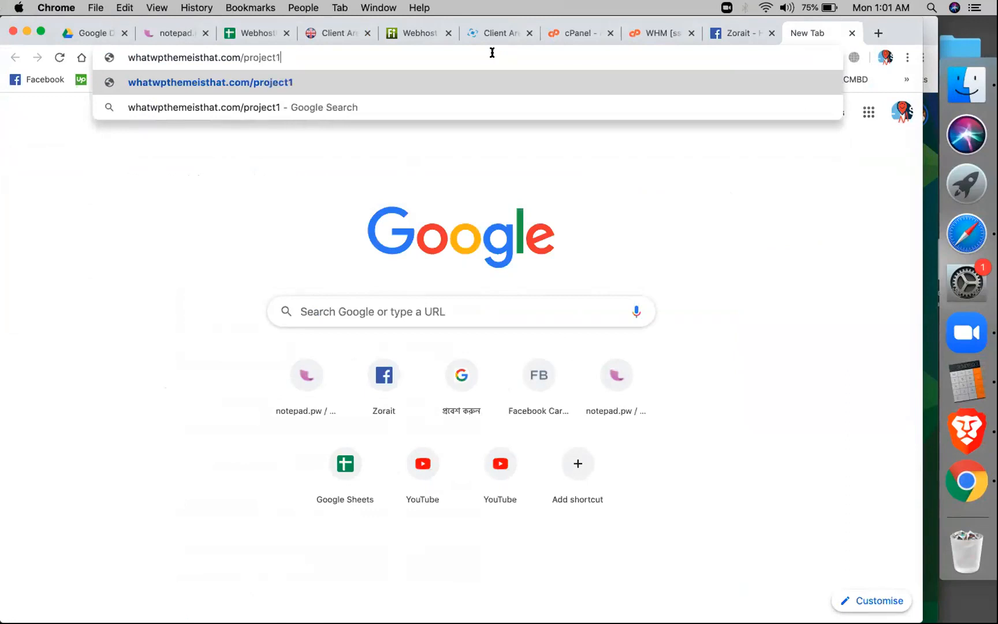
{"action": "key", "text": "Return"}
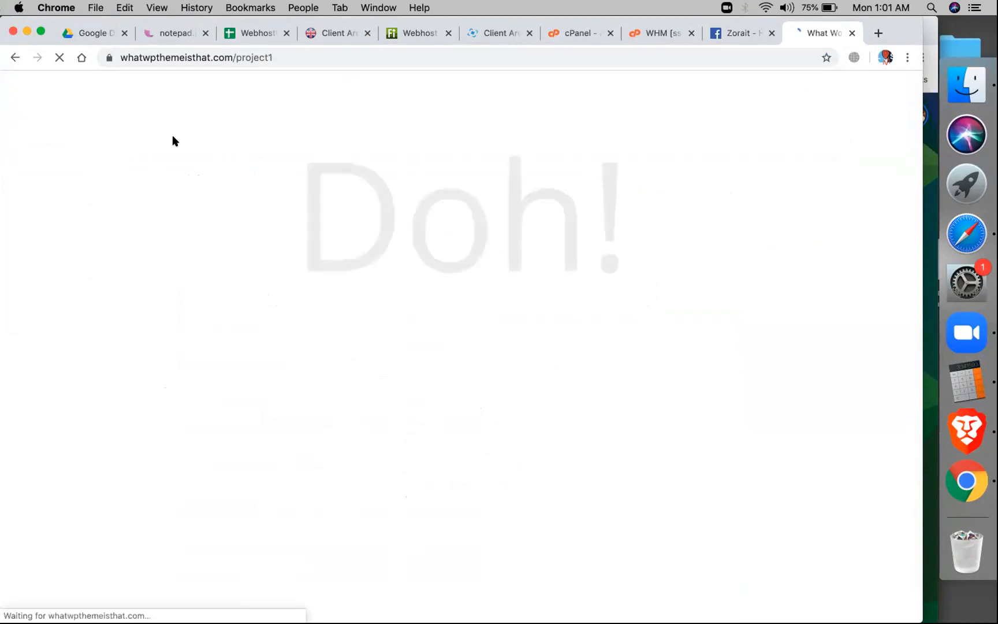
{"action": "left_click", "coordinate": [306, 55]}
{"action": "left_click", "coordinate": [306, 55]}
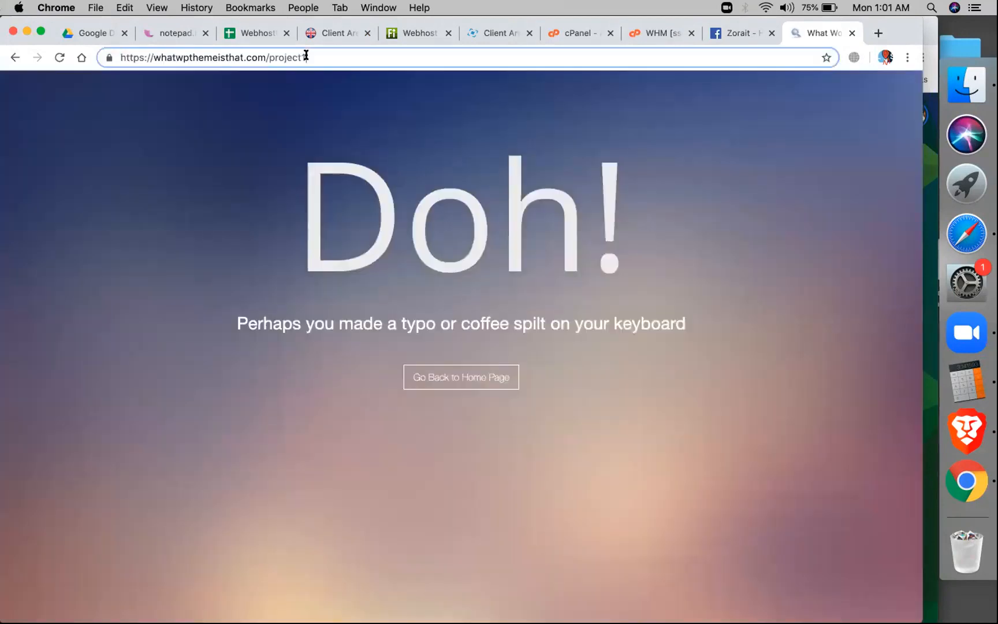
{"action": "left_click", "coordinate": [183, 58]}
{"action": "key", "text": "Right"}
{"action": "double_click", "coordinate": [216, 51]}
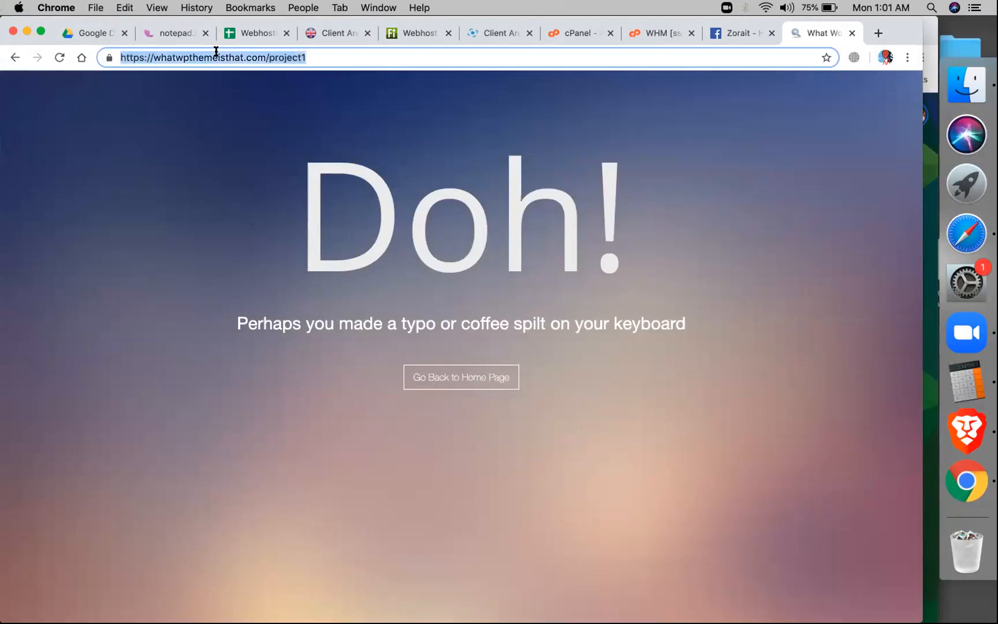
Step: Copy the Safari WordPress address up to project1 and return to Chrome
{"action": "left_click", "coordinate": [956, 248]}
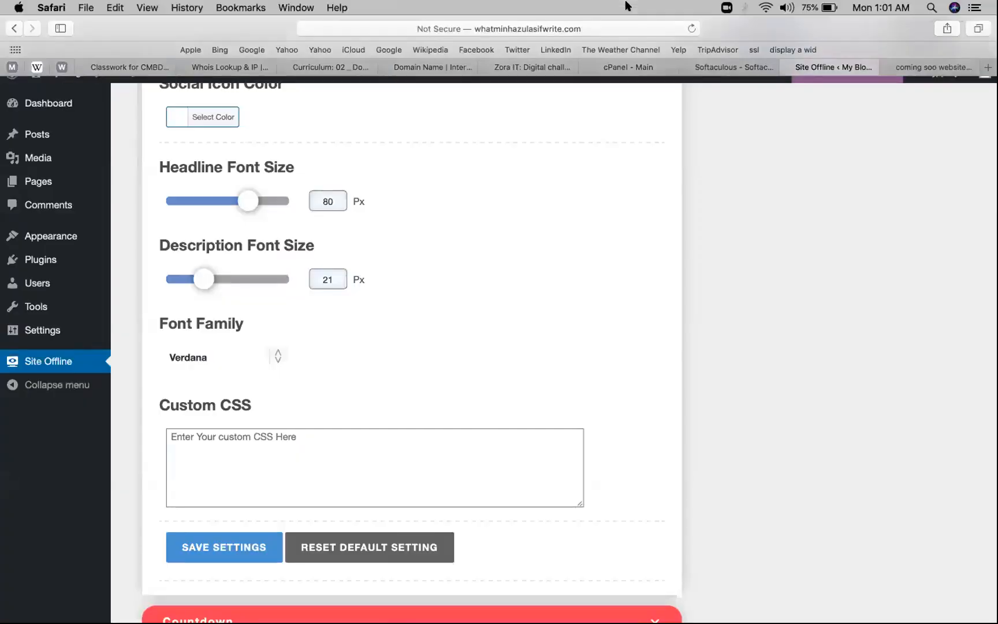
{"action": "left_click", "coordinate": [463, 29]}
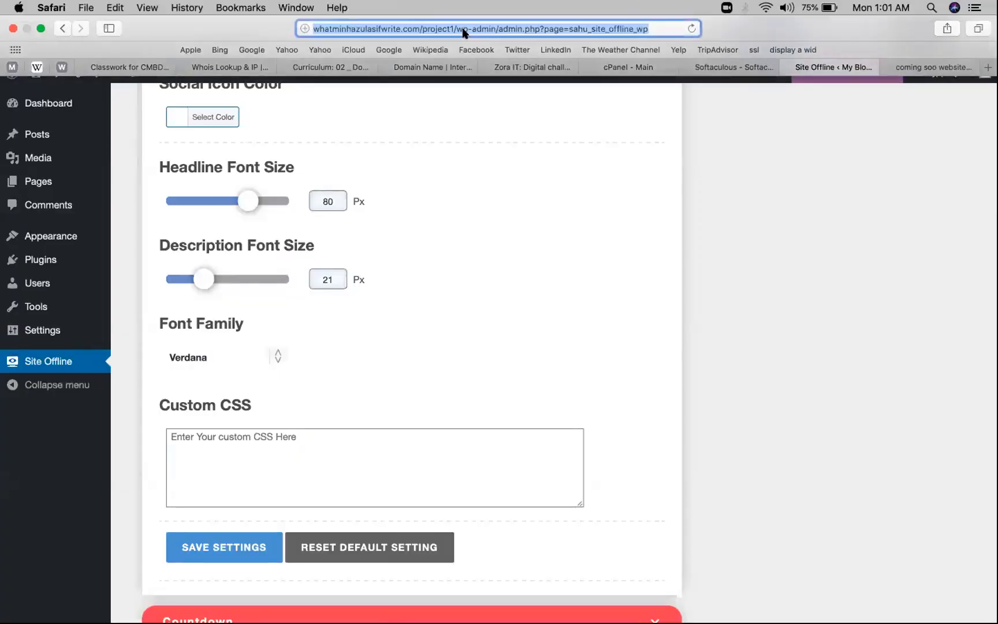
{"action": "left_click", "coordinate": [456, 30]}
{"action": "key", "text": "shift+super+Left"}
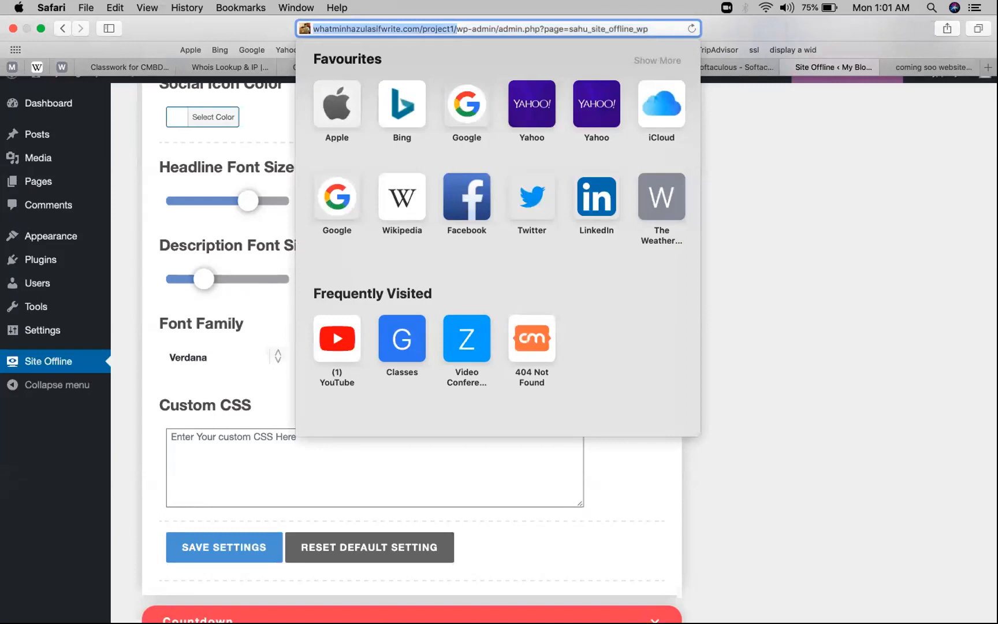
{"action": "key", "text": "super+c"}
{"action": "key", "text": "super+Tab"}
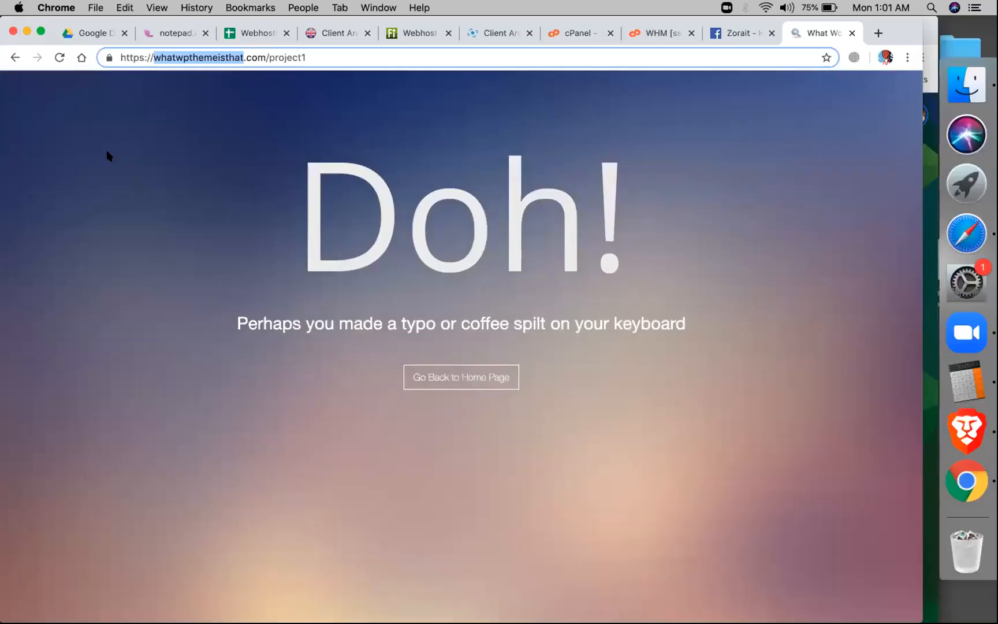
Step: Load the pasted project1 URL and inspect the logo image's markup in developer tools
{"action": "key", "text": "super+a"}
{"action": "key", "text": "super+v"}
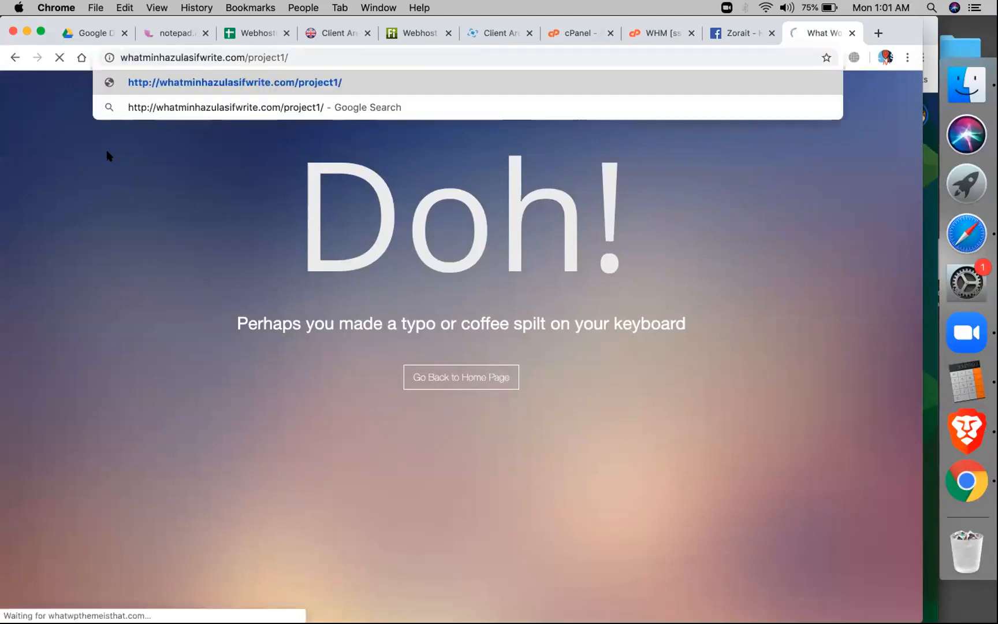
{"action": "key", "text": "Return"}
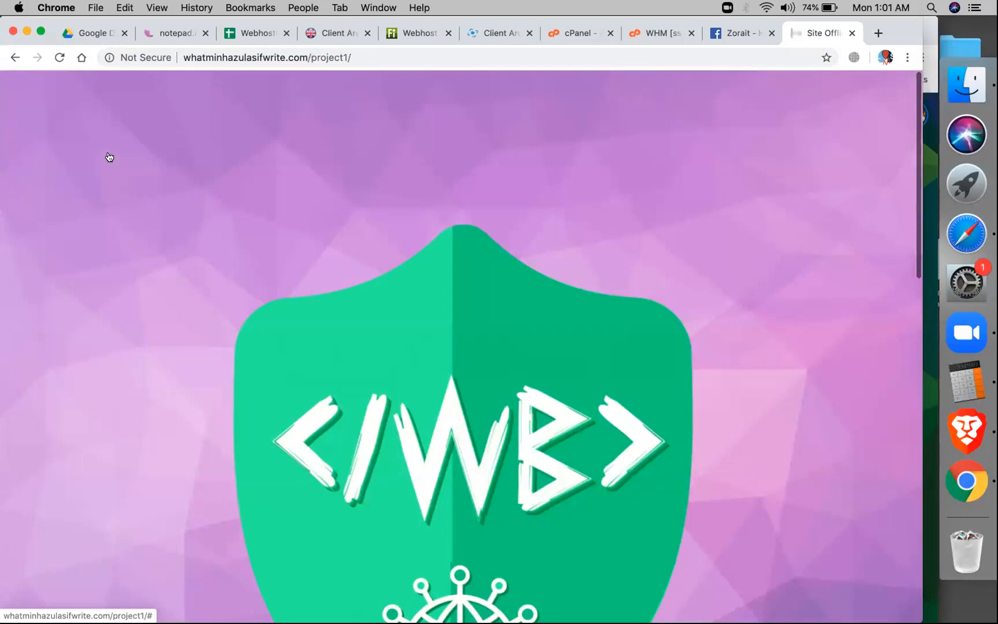
{"action": "right_click", "coordinate": [165, 180]}
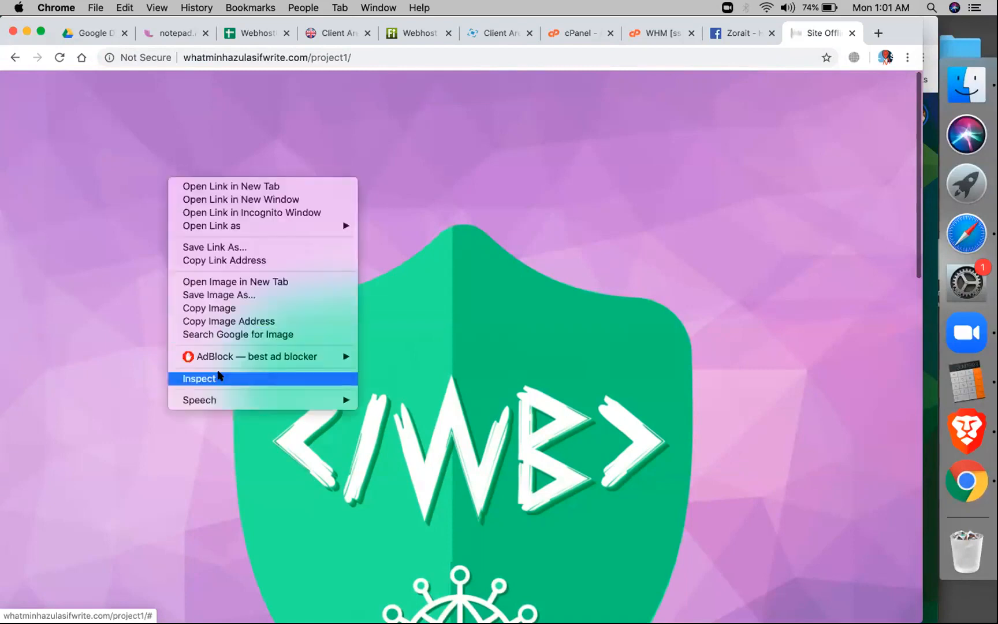
{"action": "left_click", "coordinate": [219, 376]}
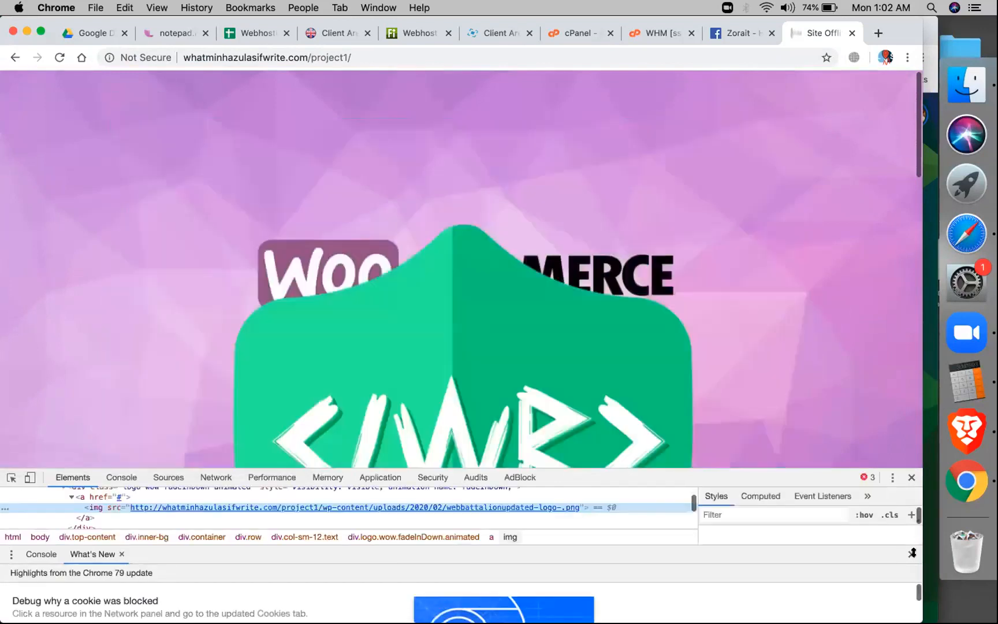
{"action": "left_click", "coordinate": [912, 552]}
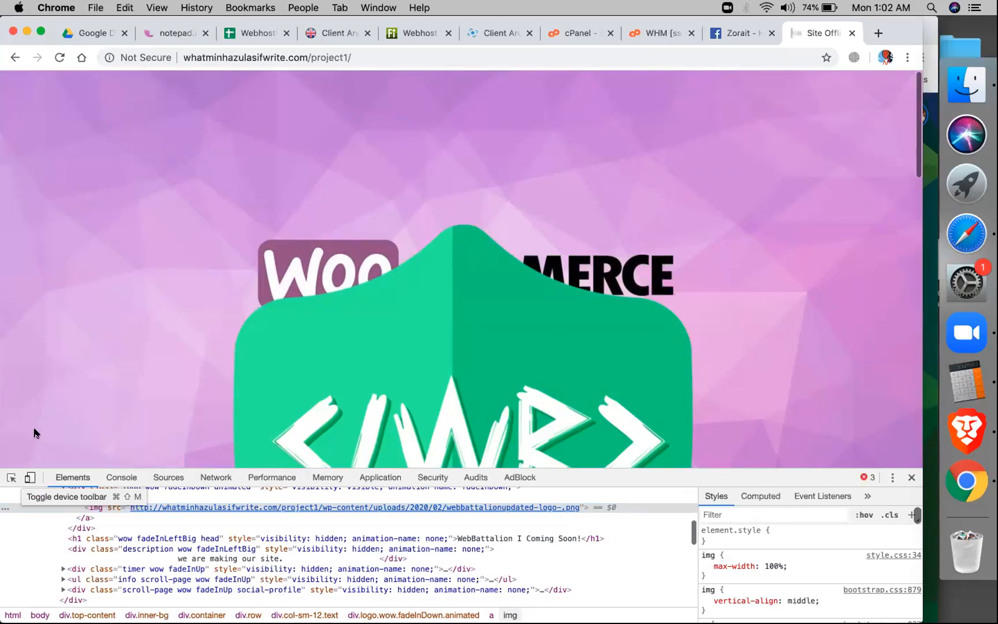
Step: Preview the coming-soon page as an iPad at 100%, in portrait and landscape
{"action": "key", "text": "super+shift+m"}
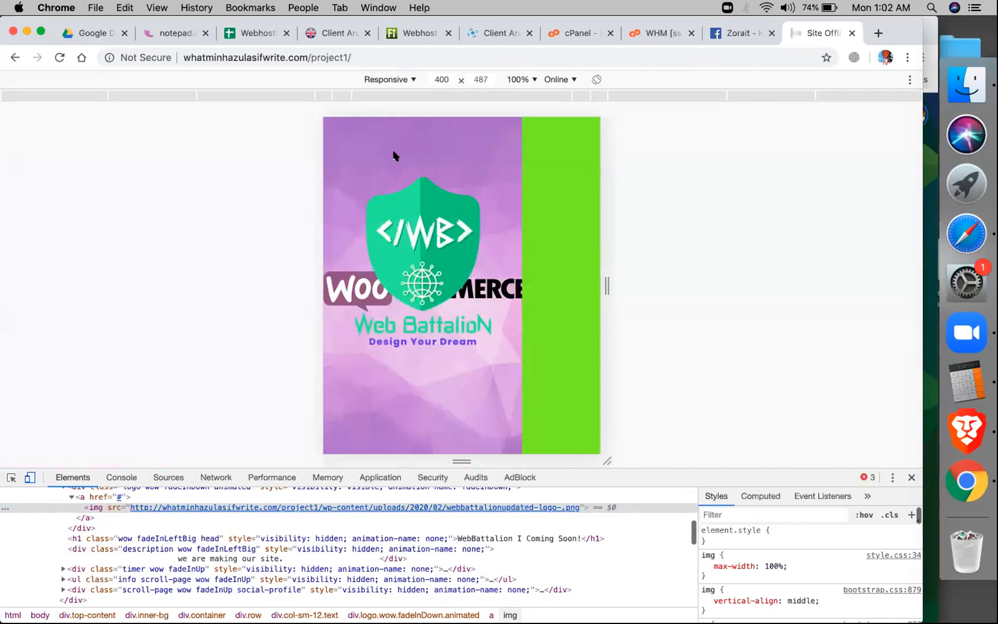
{"action": "left_click", "coordinate": [406, 77]}
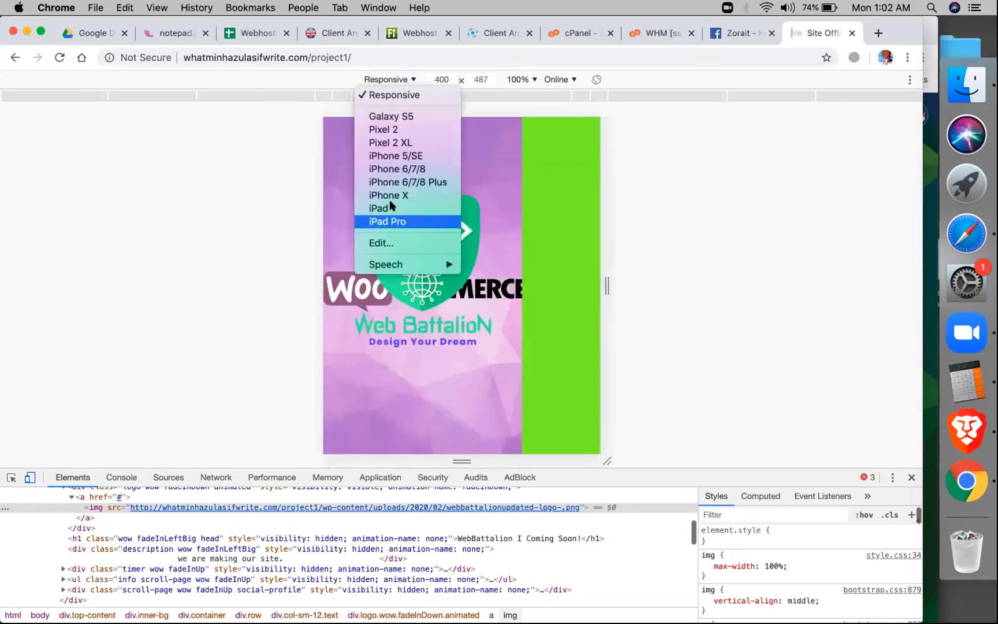
{"action": "left_click", "coordinate": [517, 78]}
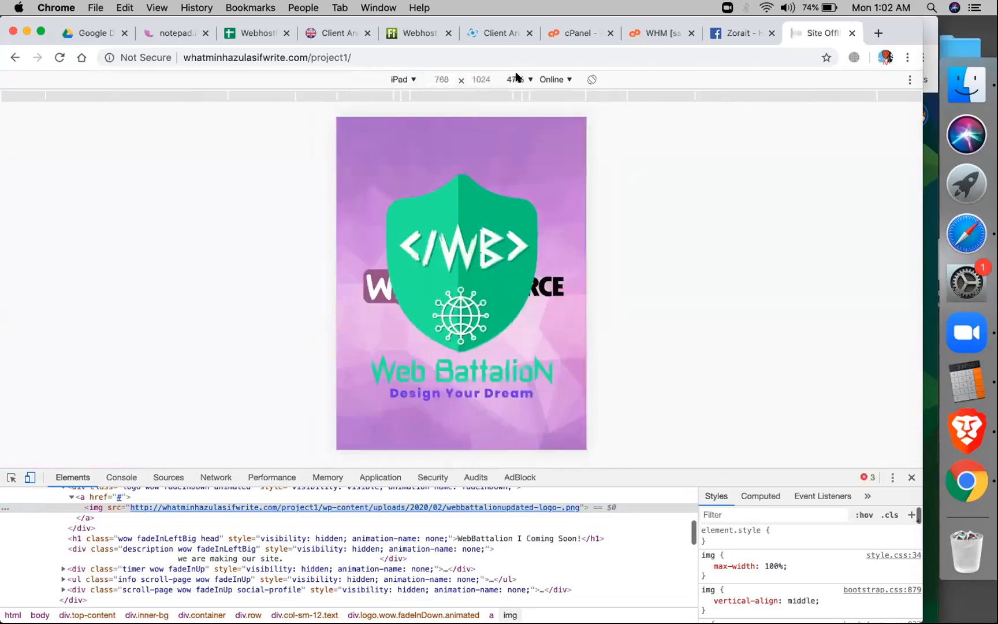
{"action": "left_click", "coordinate": [516, 79]}
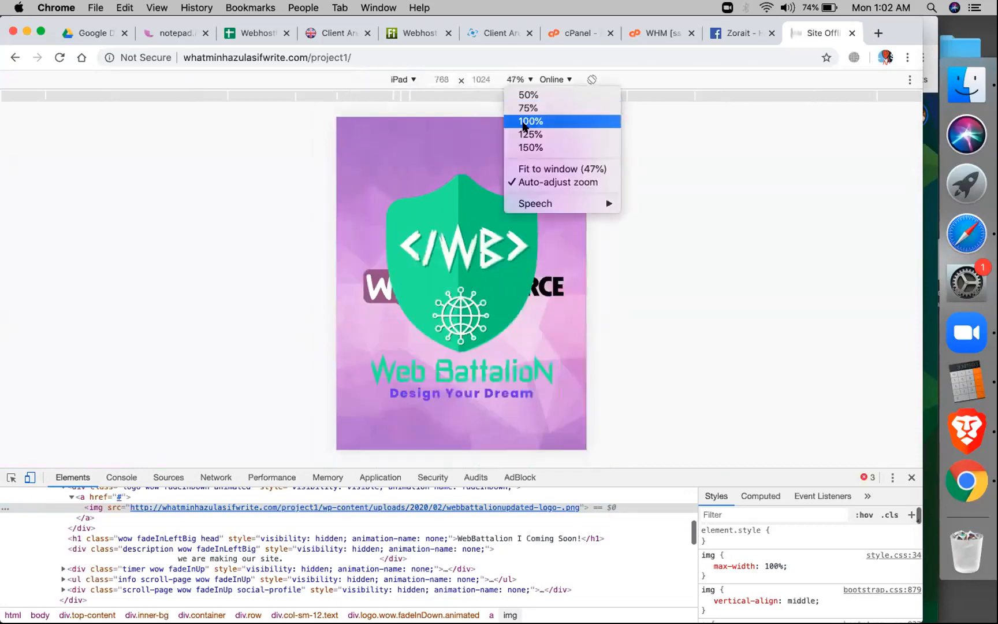
{"action": "left_click", "coordinate": [523, 122]}
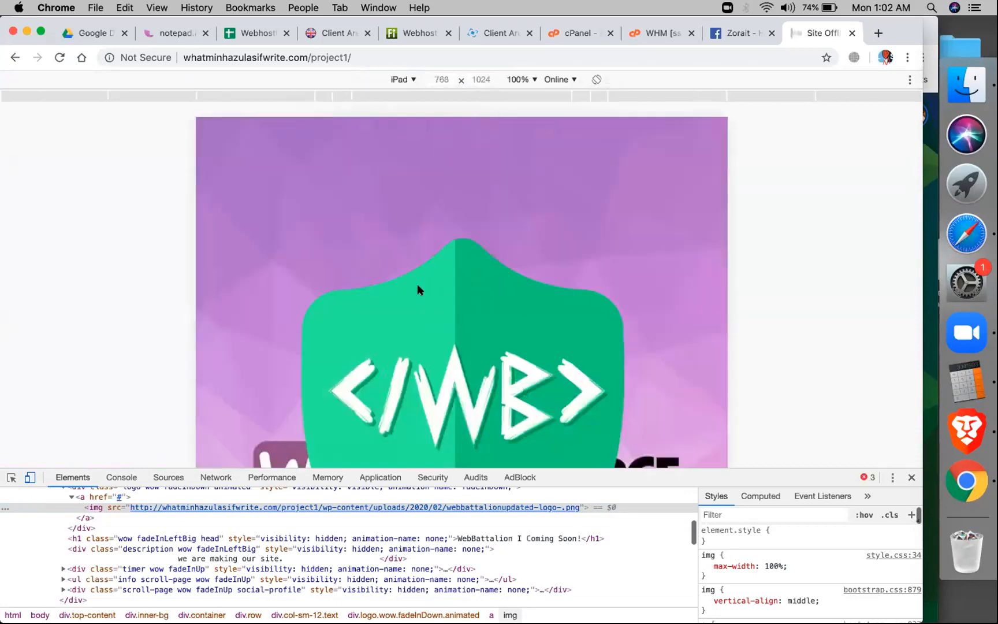
{"action": "scroll", "coordinate": [417, 287], "scroll_direction": "down", "scroll_amount": 10}
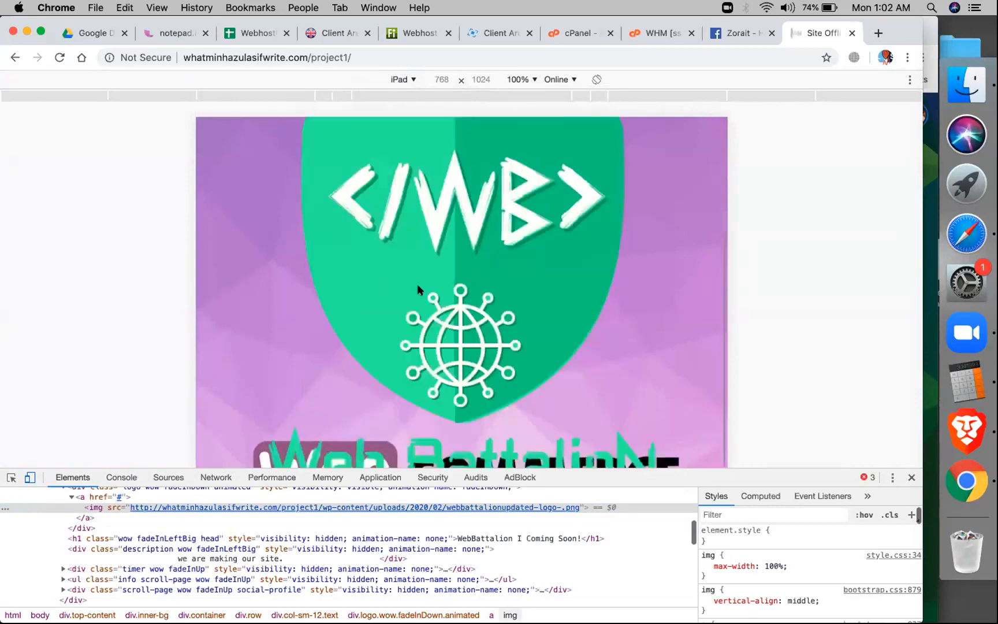
{"action": "scroll", "coordinate": [417, 287], "scroll_direction": "up", "scroll_amount": 1}
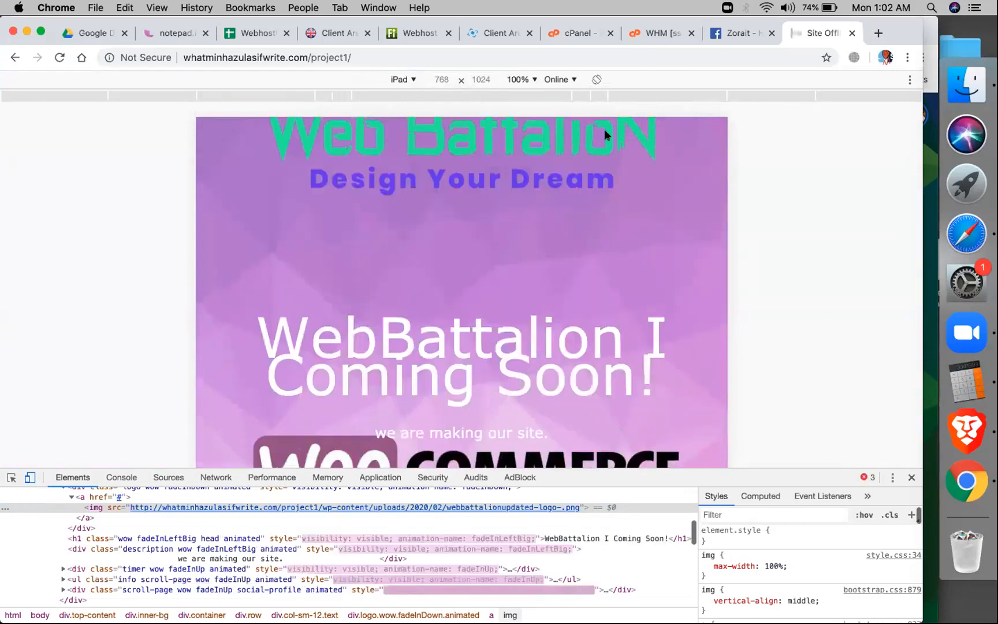
{"action": "left_click", "coordinate": [595, 79]}
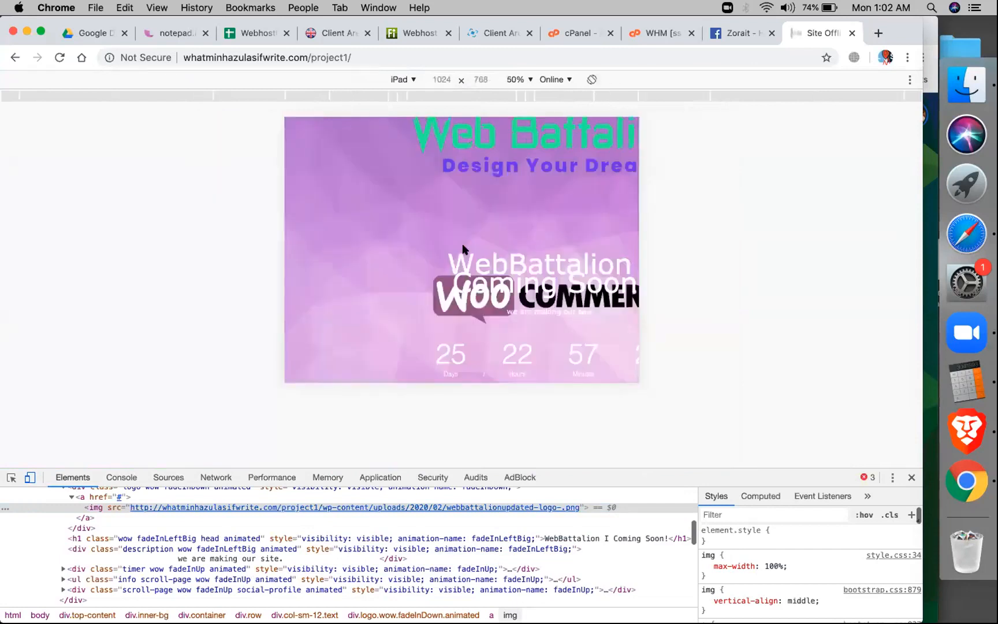
{"action": "scroll", "coordinate": [464, 250], "scroll_direction": "down", "scroll_amount": 5}
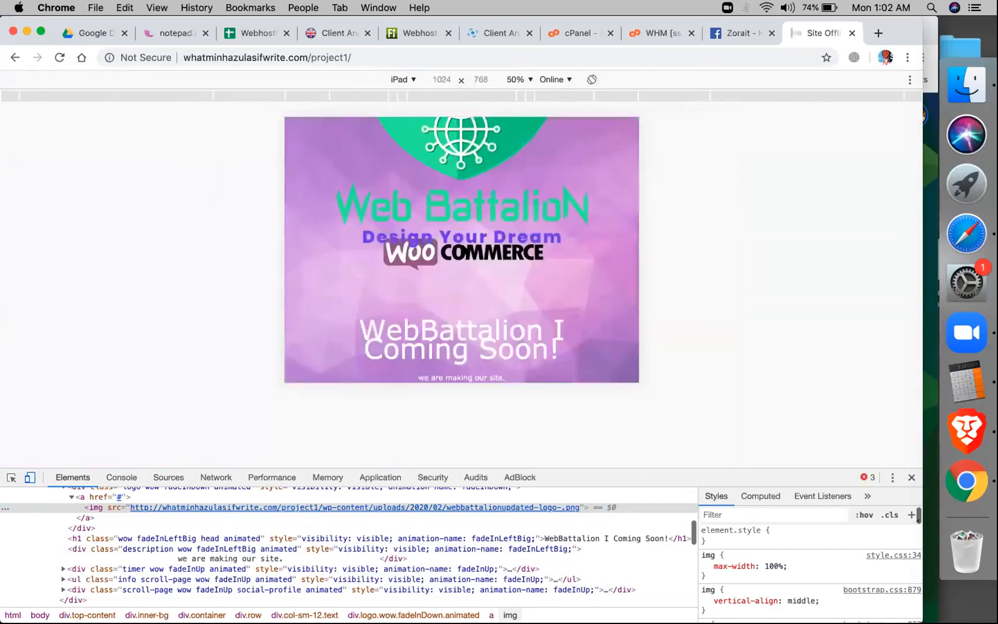
{"action": "scroll", "coordinate": [463, 250], "scroll_direction": "down", "scroll_amount": 5}
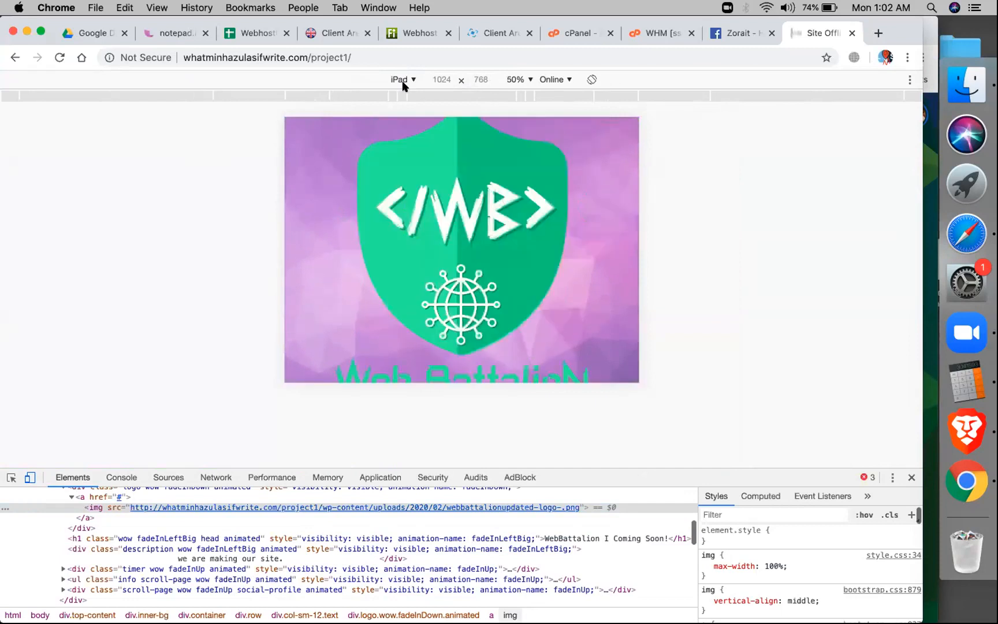
Step: Preview the page as an iPhone 6/7/8 Plus at 100%, in portrait and landscape
{"action": "left_click", "coordinate": [404, 80]}
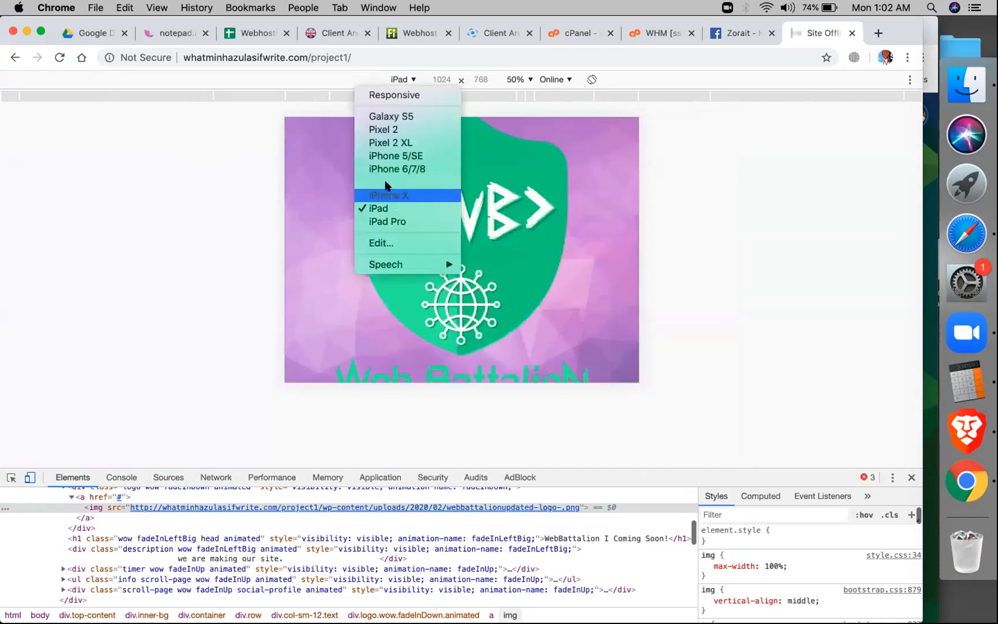
{"action": "left_click", "coordinate": [386, 183]}
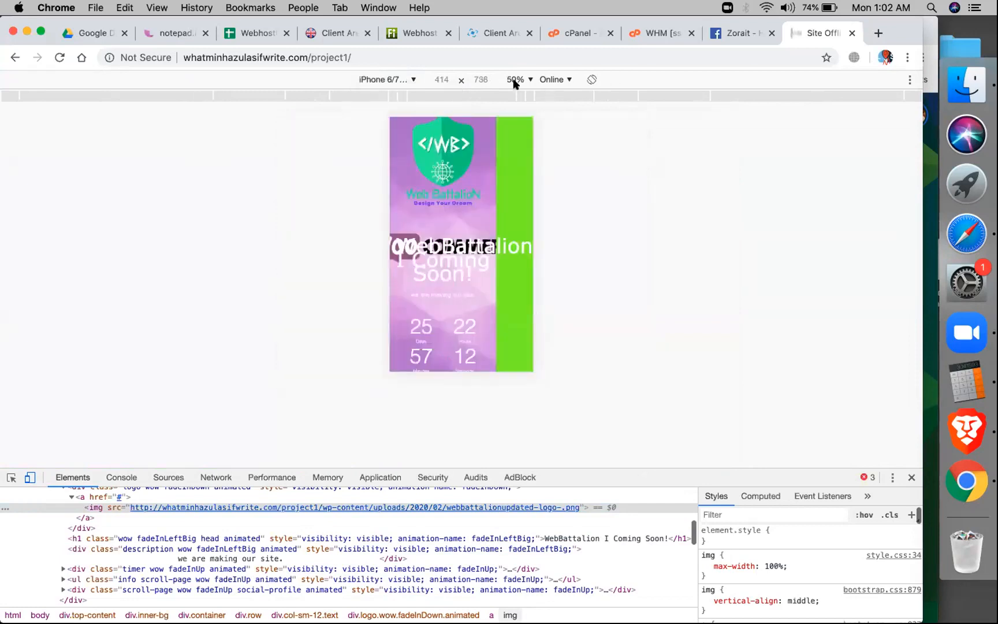
{"action": "left_click", "coordinate": [519, 79]}
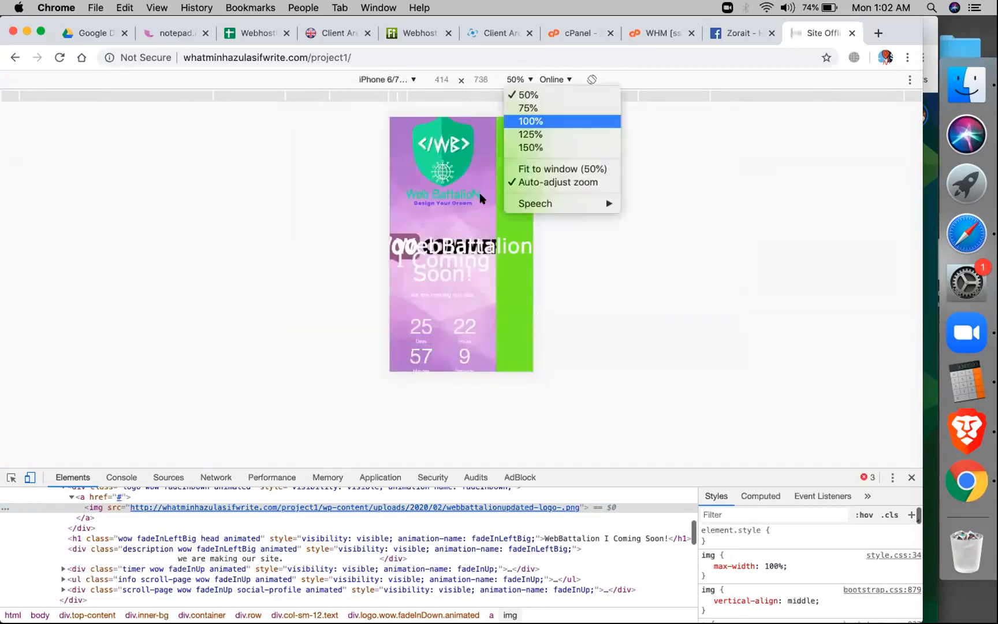
{"action": "left_click", "coordinate": [480, 194]}
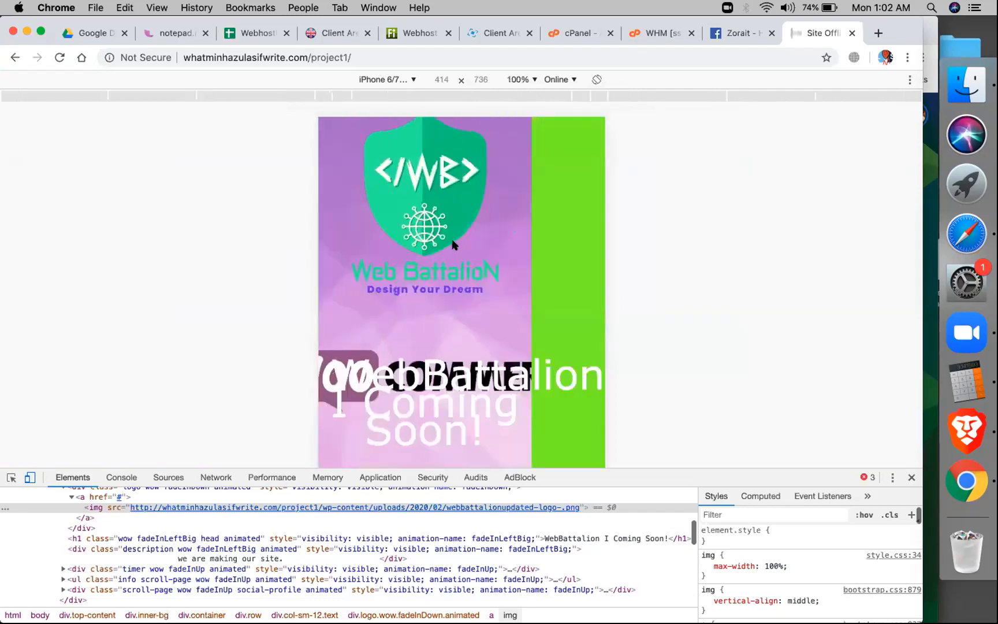
{"action": "scroll", "coordinate": [454, 245], "scroll_direction": "down", "scroll_amount": 5}
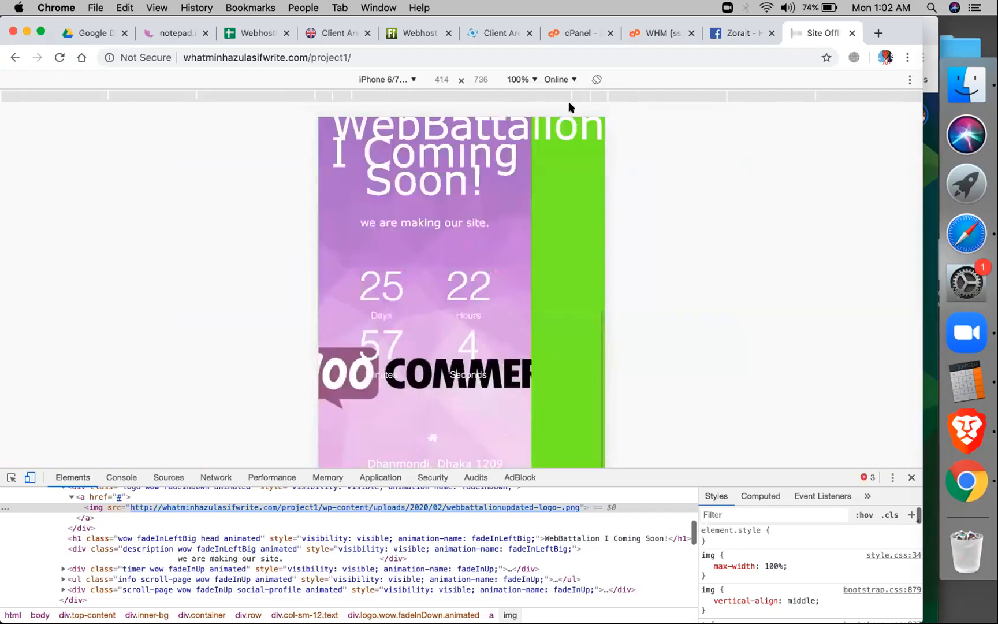
{"action": "left_click", "coordinate": [597, 80]}
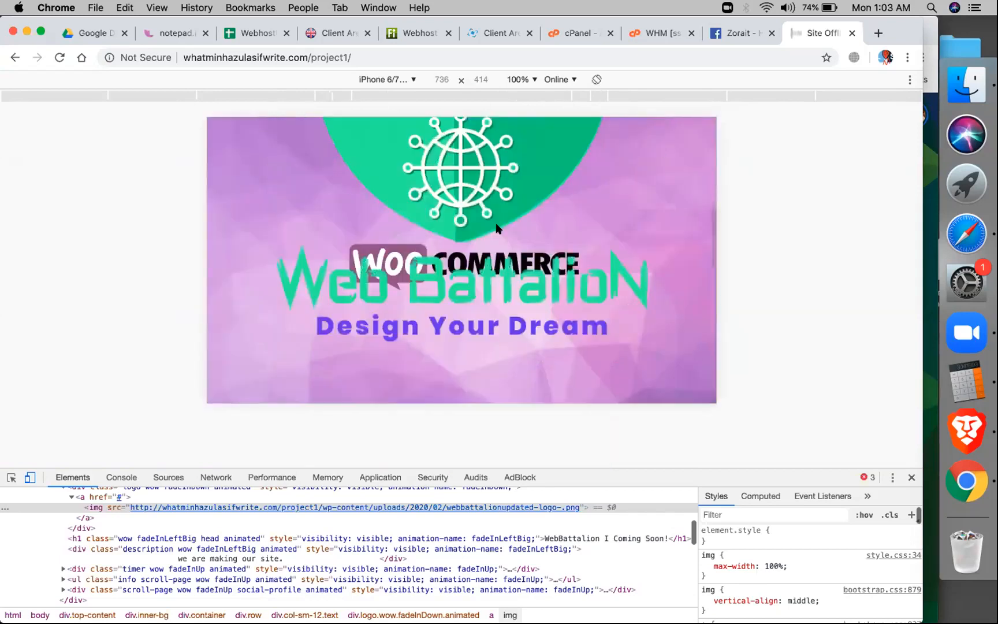
Step: Dismiss the device list and close the project1 site tab
{"action": "left_click", "coordinate": [403, 84]}
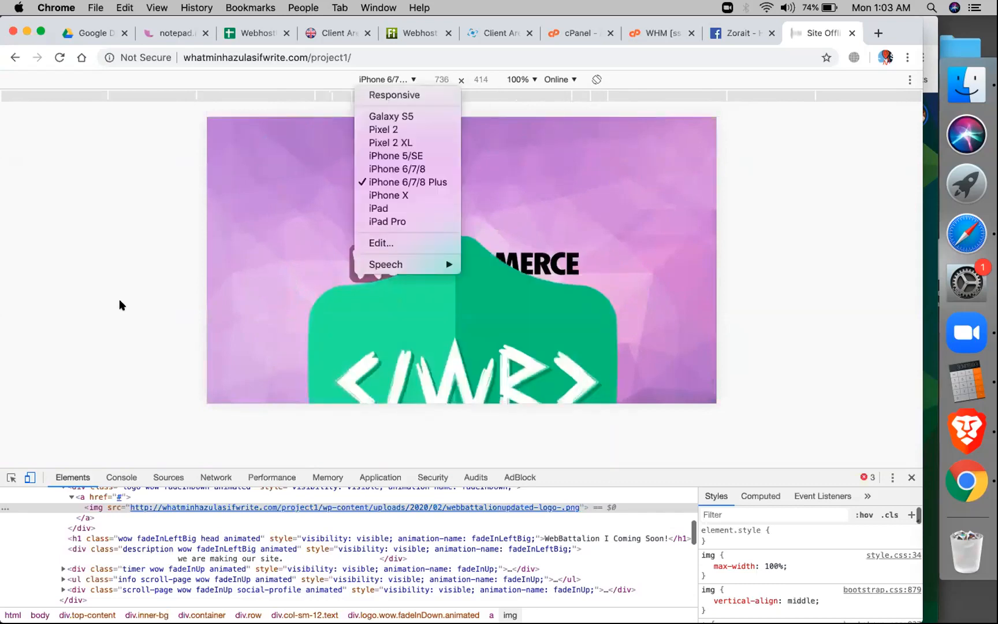
{"action": "left_click", "coordinate": [847, 30]}
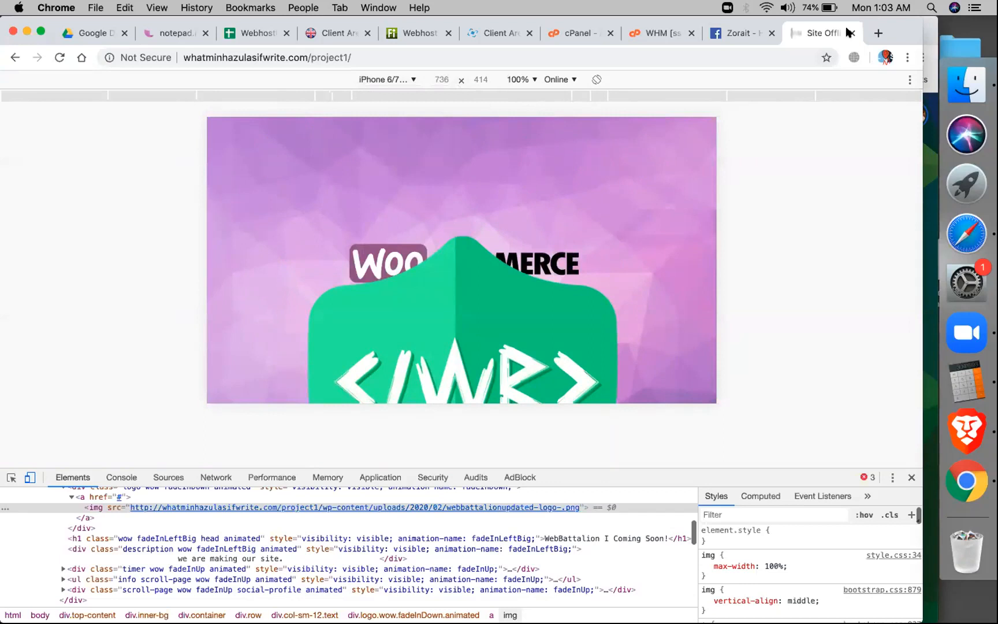
{"action": "left_click", "coordinate": [849, 33]}
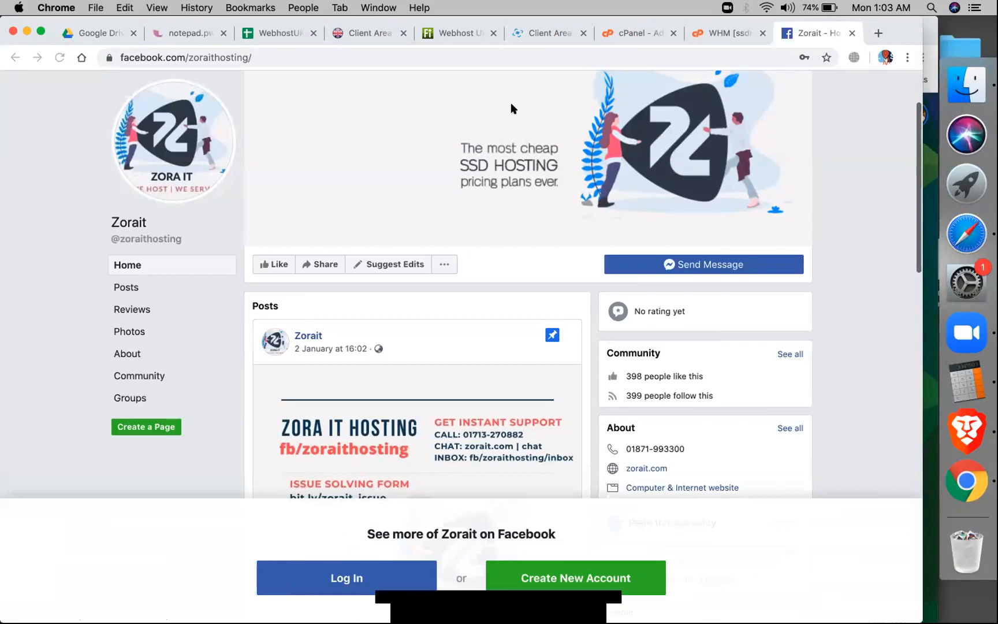
{"action": "scroll", "coordinate": [511, 301], "scroll_direction": "down", "scroll_amount": 5}
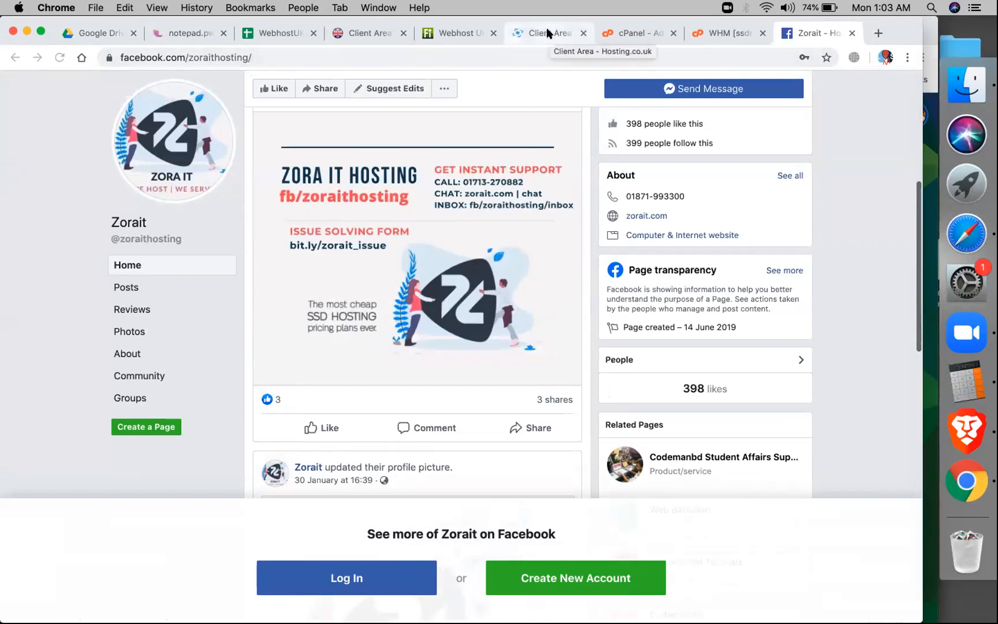
Step: Go to the 'domain + wp install + coming soon' sheet of the curriculum spreadsheet and scroll to its top
{"action": "left_click", "coordinate": [970, 228]}
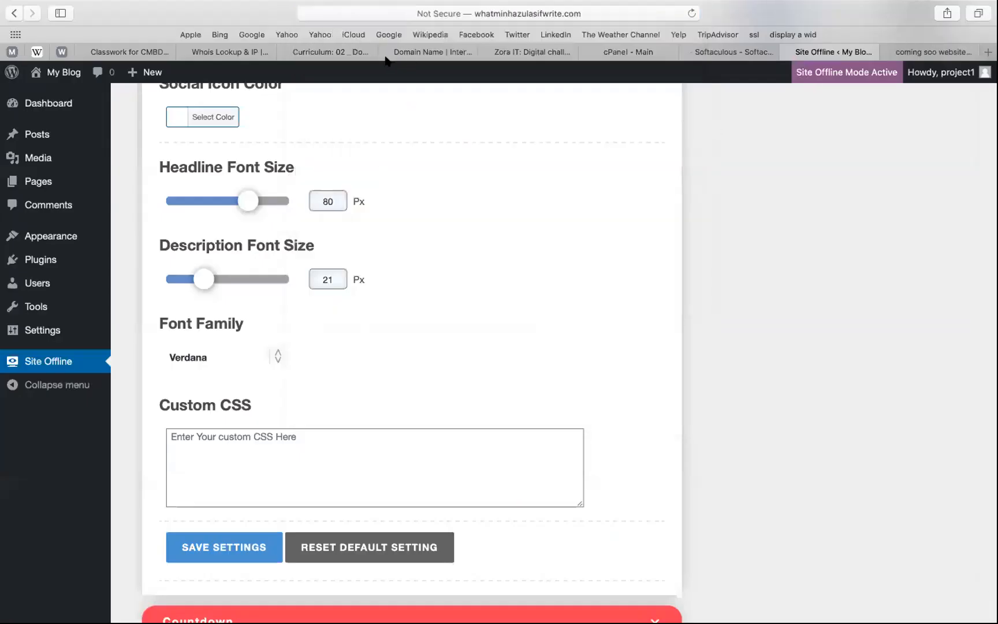
{"action": "left_click", "coordinate": [224, 53]}
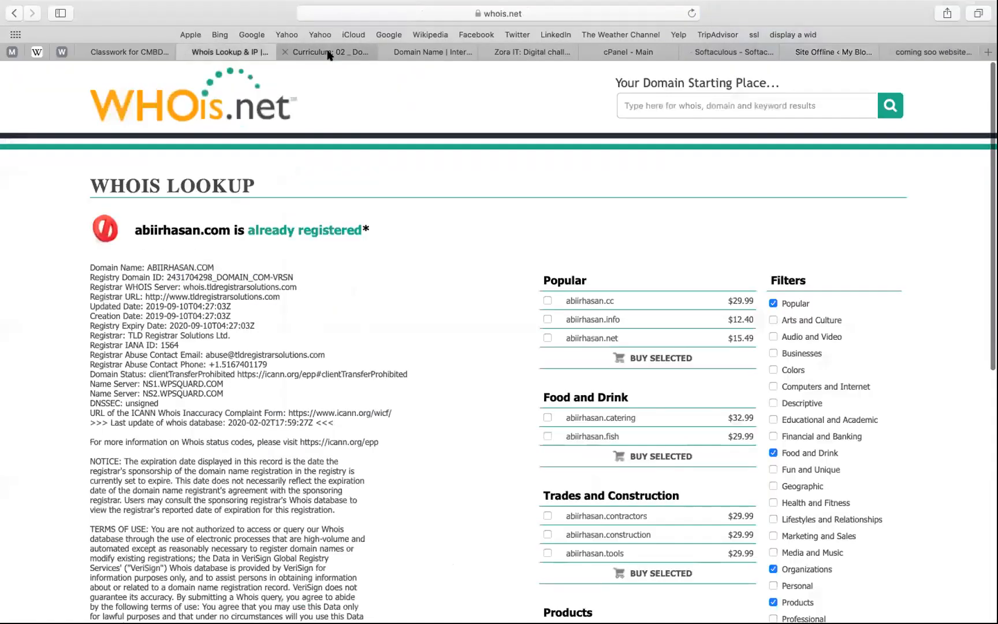
{"action": "left_click", "coordinate": [328, 54]}
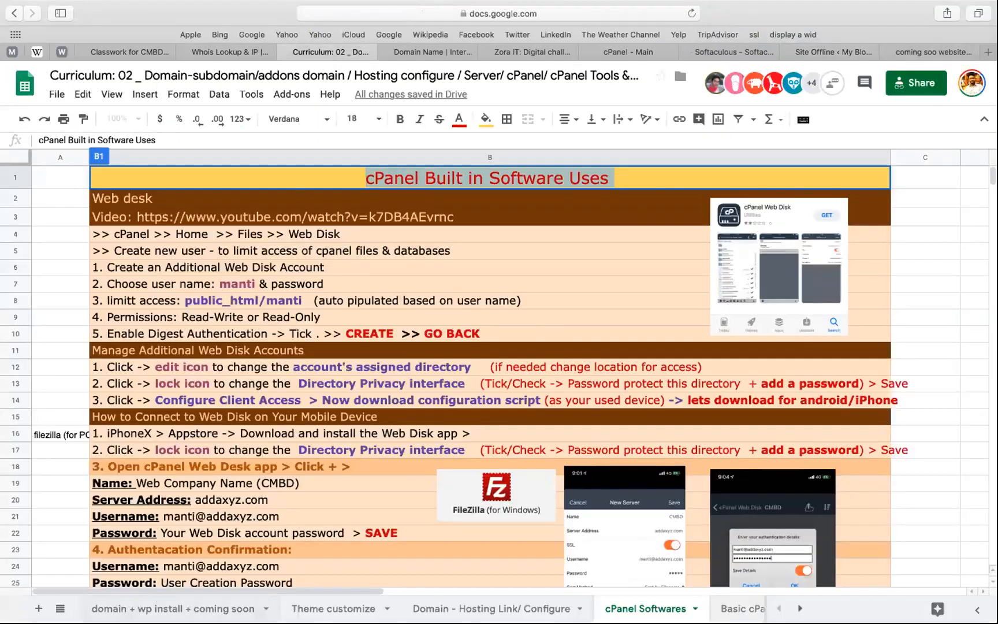
{"action": "left_click", "coordinate": [174, 609]}
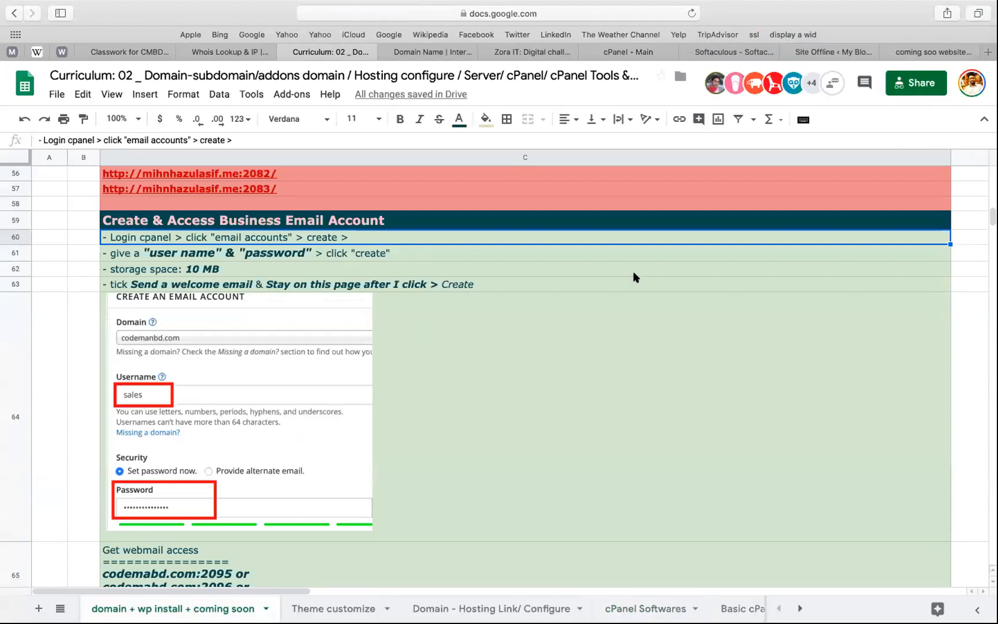
{"action": "scroll", "coordinate": [633, 274], "scroll_direction": "up", "scroll_amount": 3}
{"action": "scroll", "coordinate": [634, 277], "scroll_direction": "up", "scroll_amount": 15}
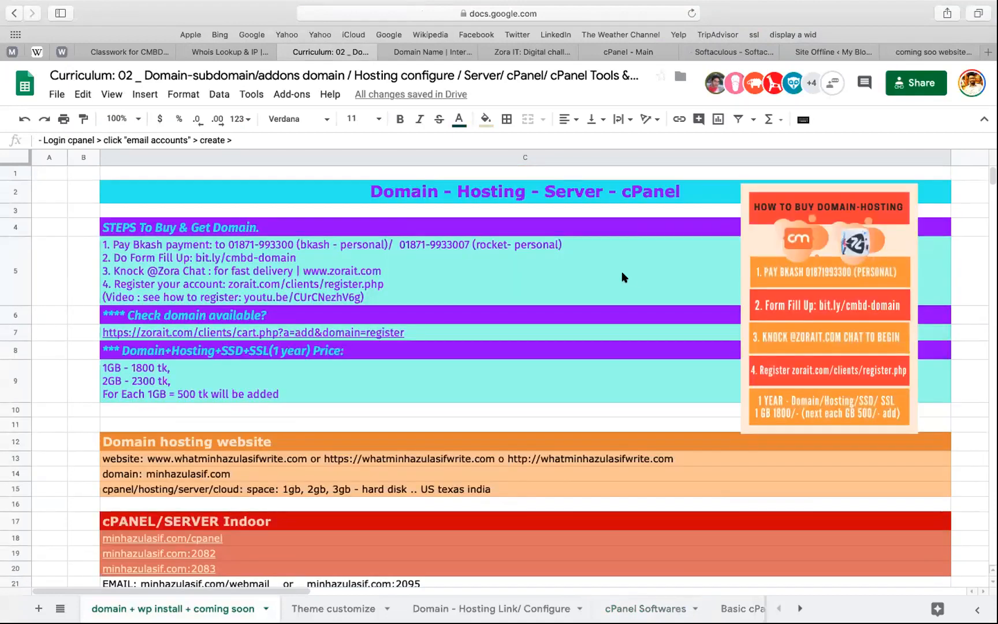
Step: Delete and restore the account registration line in C5, then select the domain-buying steps block
{"action": "left_click", "coordinate": [253, 229]}
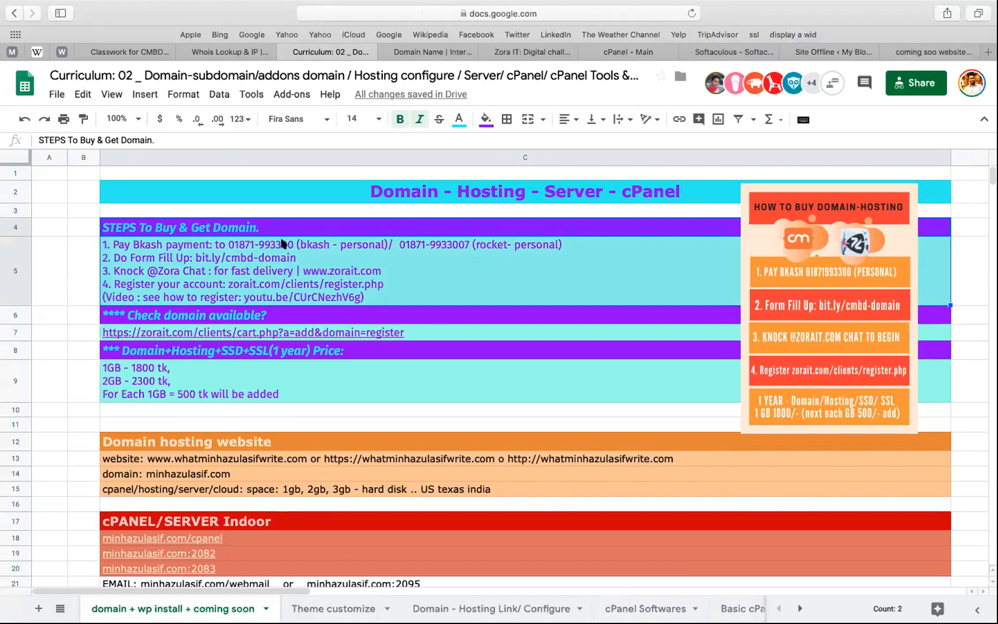
{"action": "double_click", "coordinate": [174, 283]}
{"action": "double_click", "coordinate": [173, 283]}
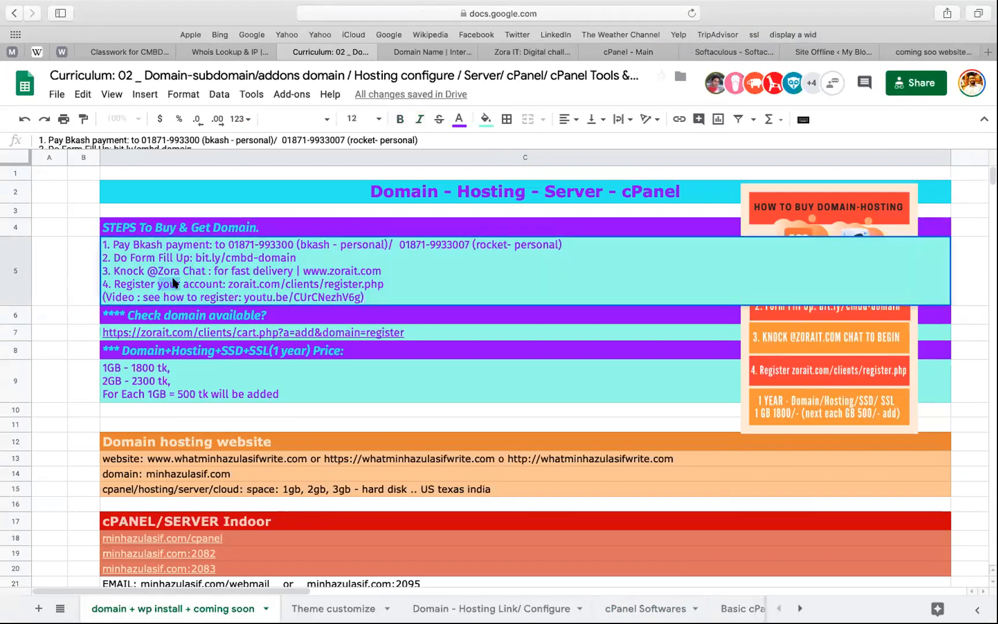
{"action": "triple_click", "coordinate": [174, 283]}
{"action": "key", "text": "super+c"}
{"action": "key", "text": "BackSpace"}
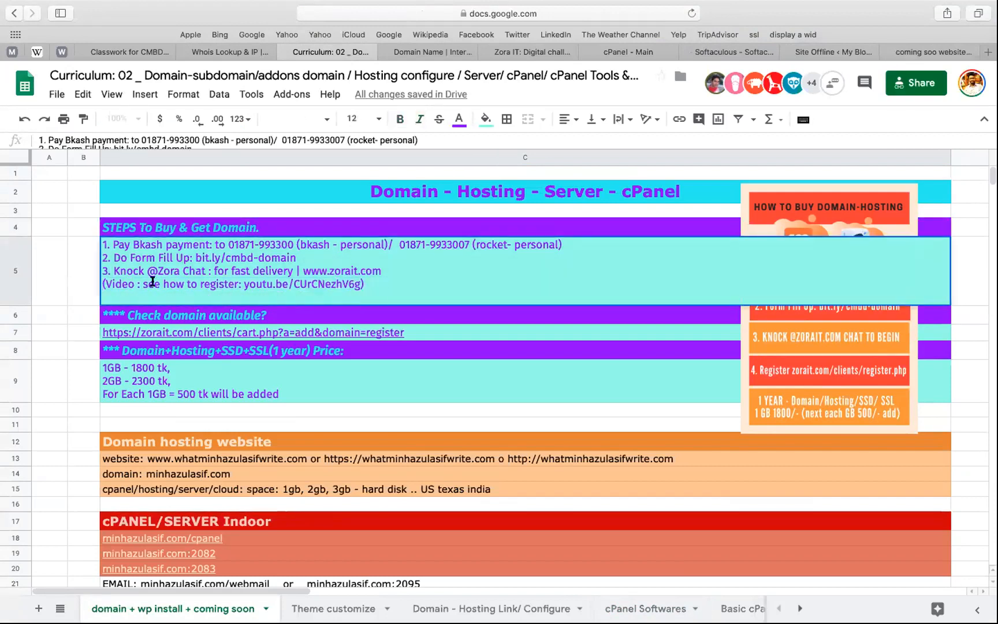
{"action": "triple_click", "coordinate": [197, 273]}
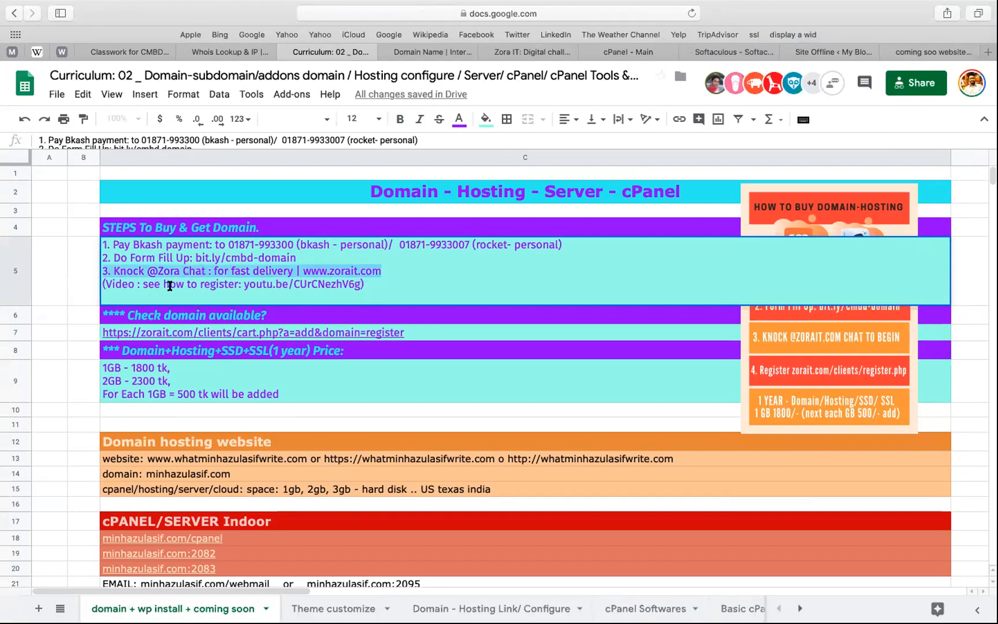
{"action": "triple_click", "coordinate": [169, 285]}
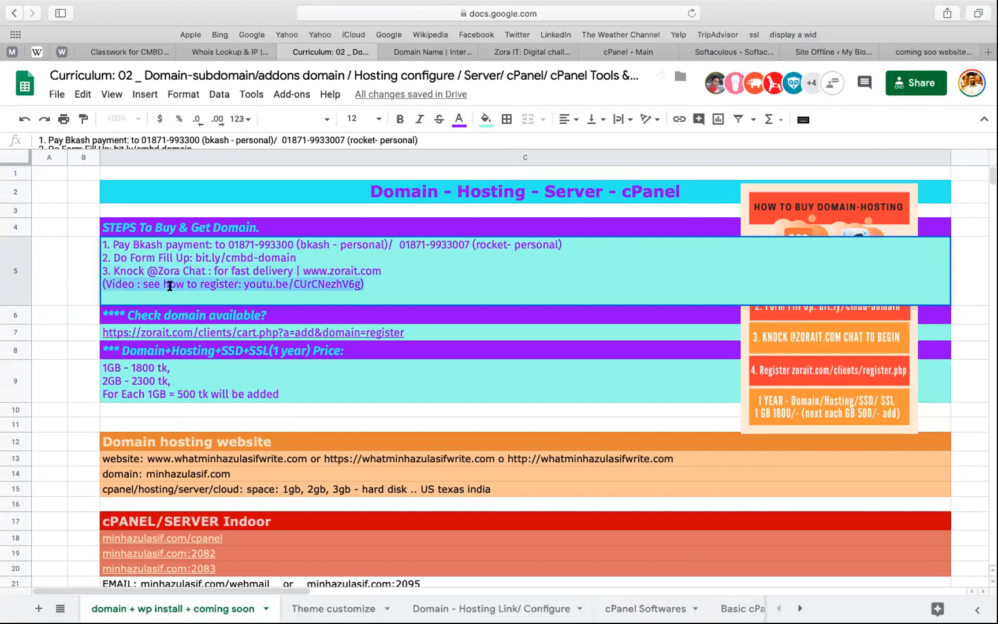
{"action": "left_click", "coordinate": [170, 285]}
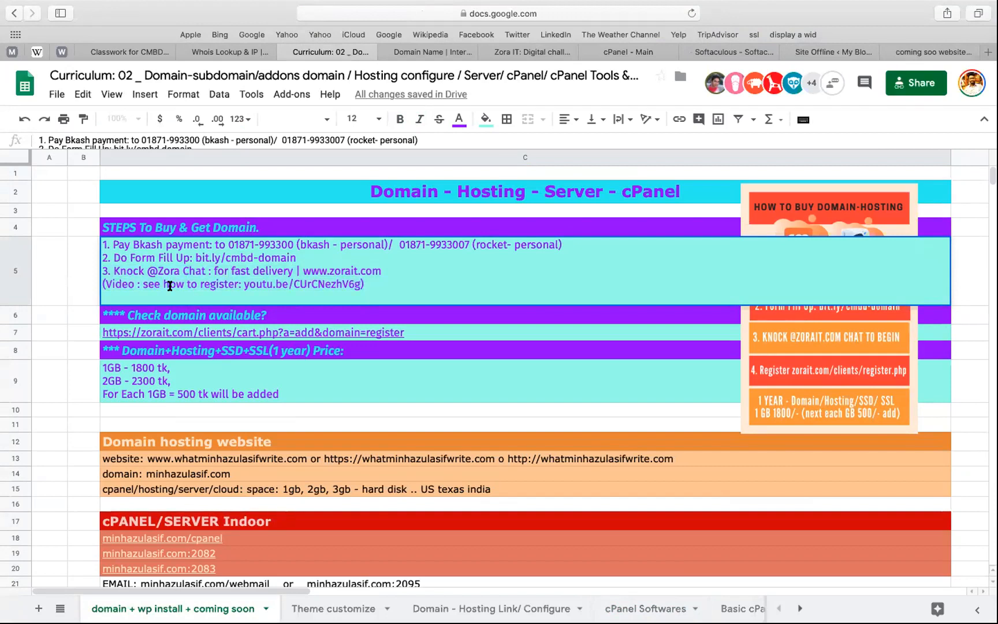
{"action": "key", "text": "super+v"}
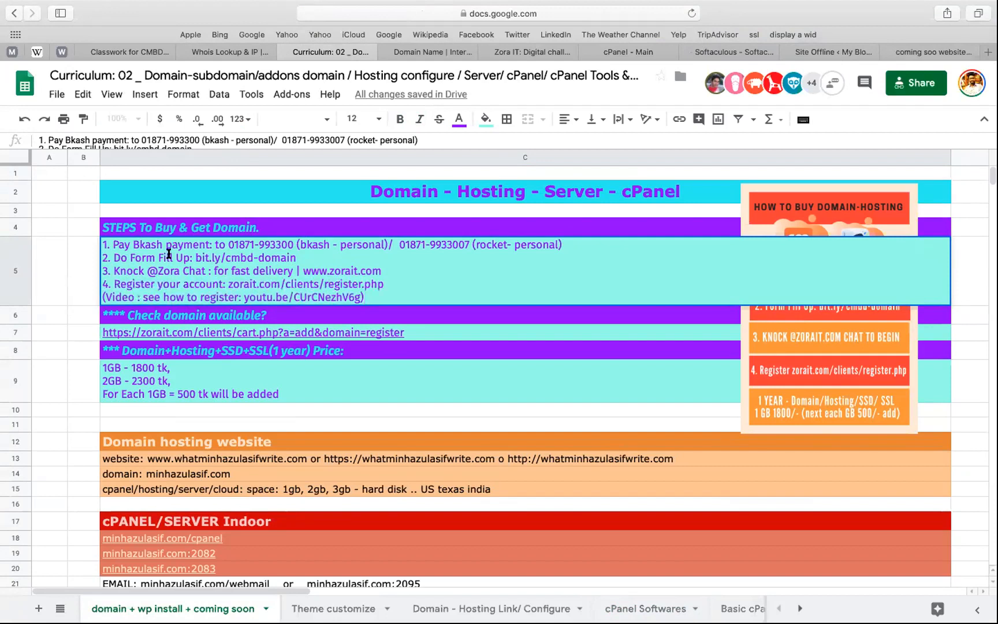
{"action": "left_click", "coordinate": [152, 230]}
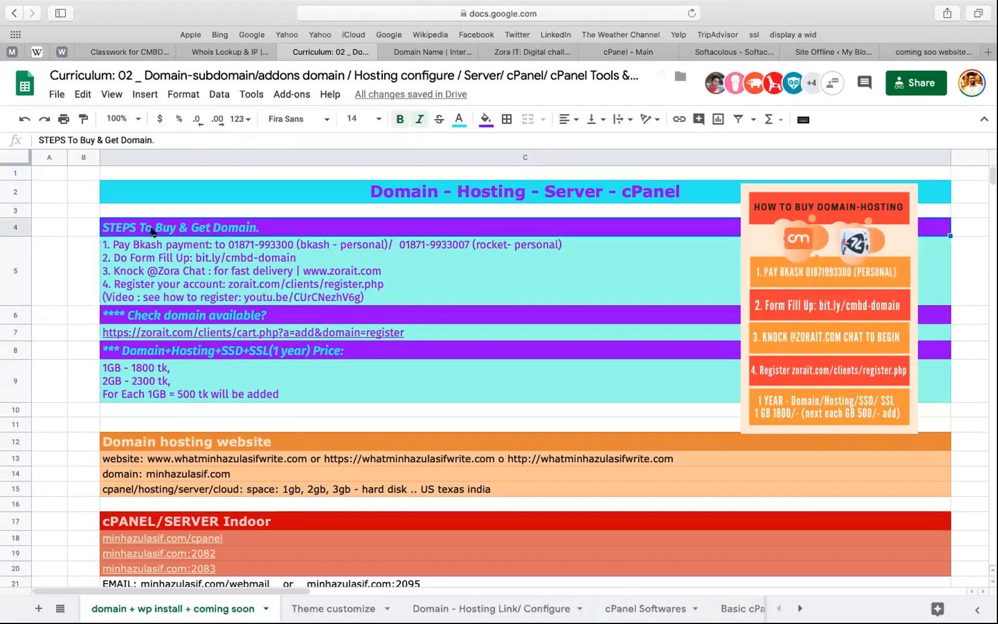
{"action": "key", "text": "shift+Down"}
{"action": "key", "text": "shift+Down"}
{"action": "key", "text": "shift+Down"}
{"action": "key", "text": "shift+Down"}
{"action": "key", "text": "shift+Down"}
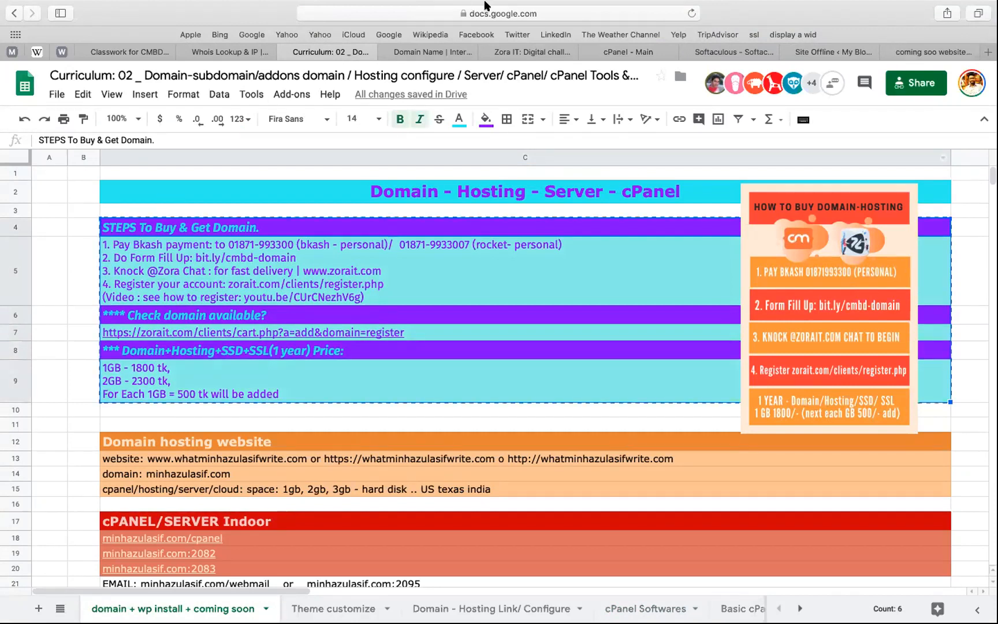
Step: Open facebook.com from the registrar tab and search '55' to find the cmbd-55(wp) group
{"action": "left_click", "coordinate": [412, 53]}
{"action": "left_click", "coordinate": [523, 14]}
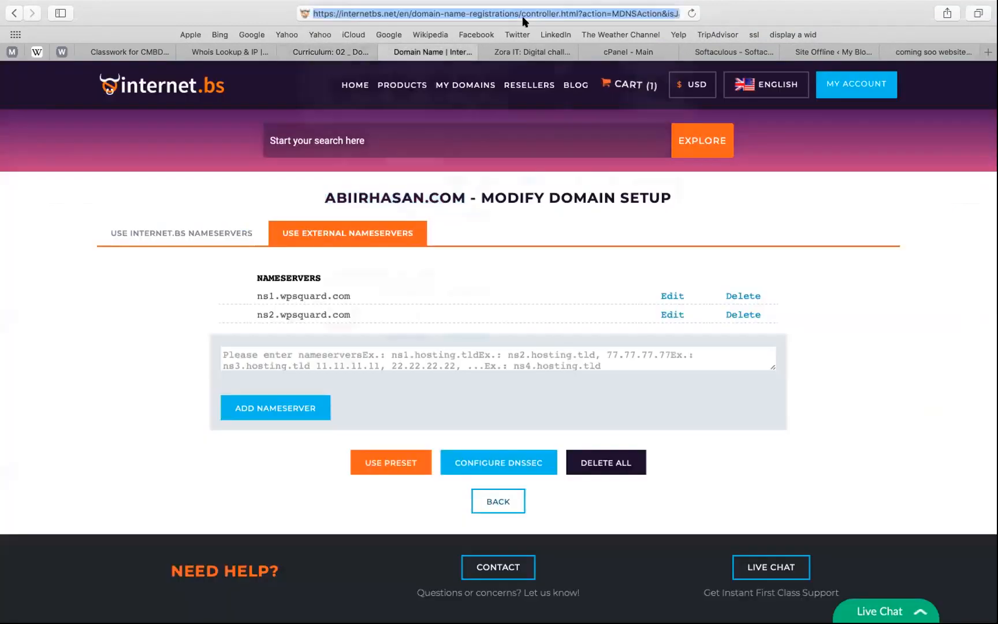
{"action": "type", "text": "fac"}
{"action": "key", "text": "Return"}
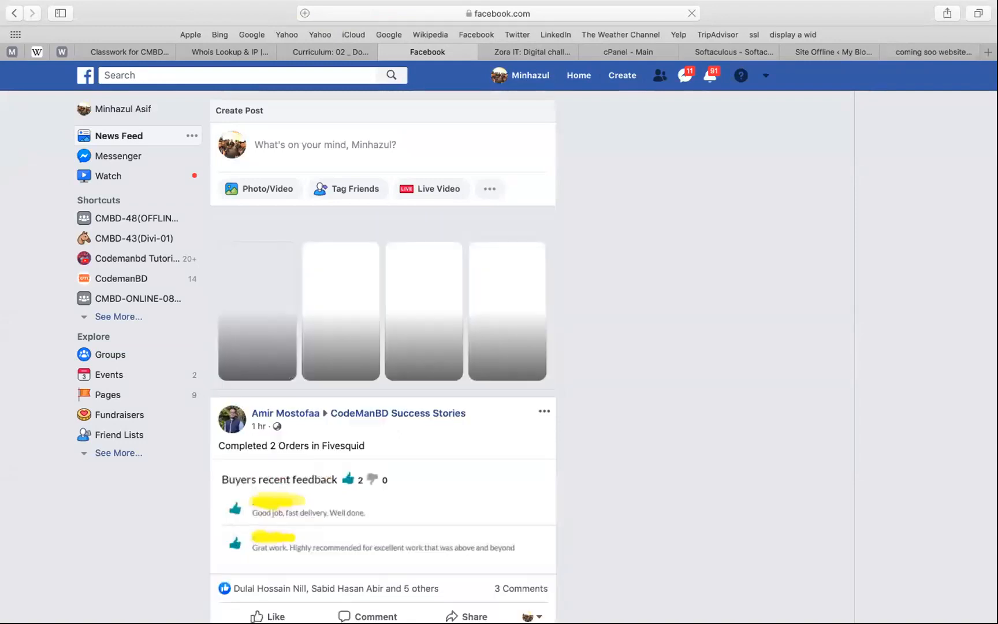
{"action": "left_click", "coordinate": [168, 74]}
{"action": "type", "text": "55"}
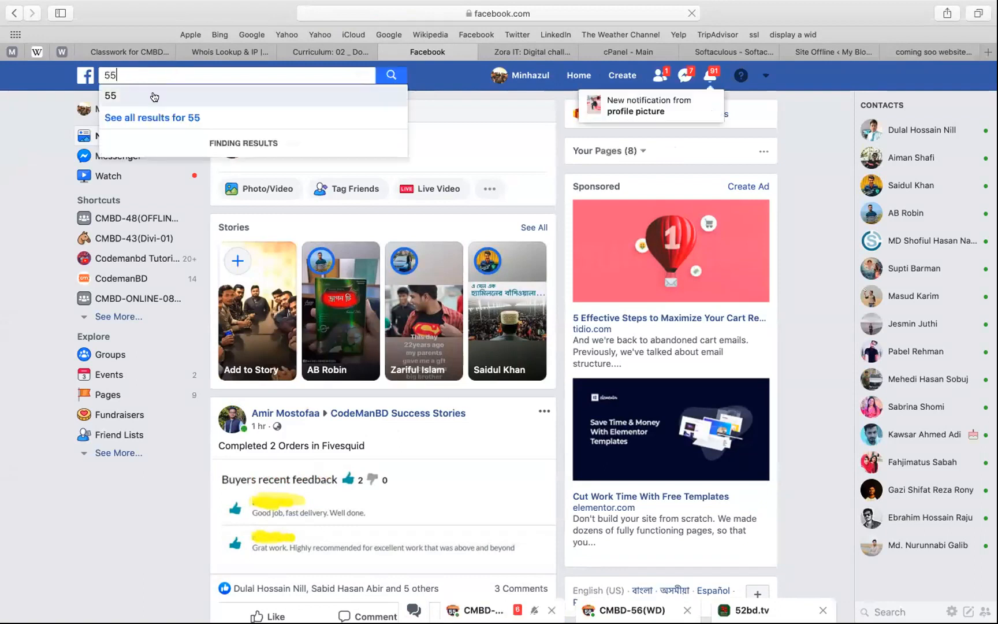
{"action": "left_click", "coordinate": [170, 95]}
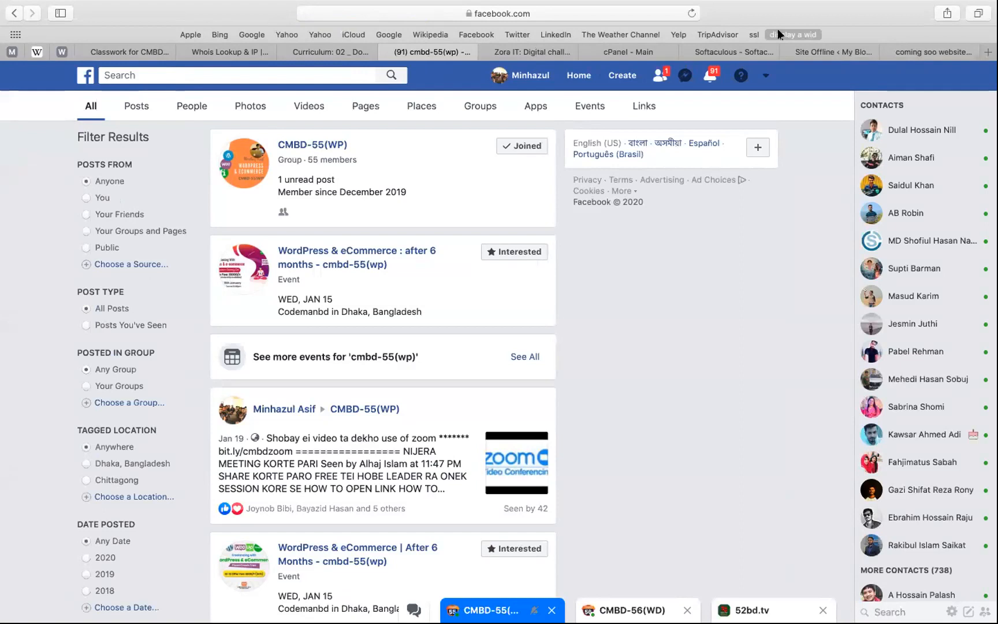
Step: Replace the Softaculous tab with the Zorait Facebook page via facebook.com/z, declining to save the password
{"action": "left_click", "coordinate": [546, 52]}
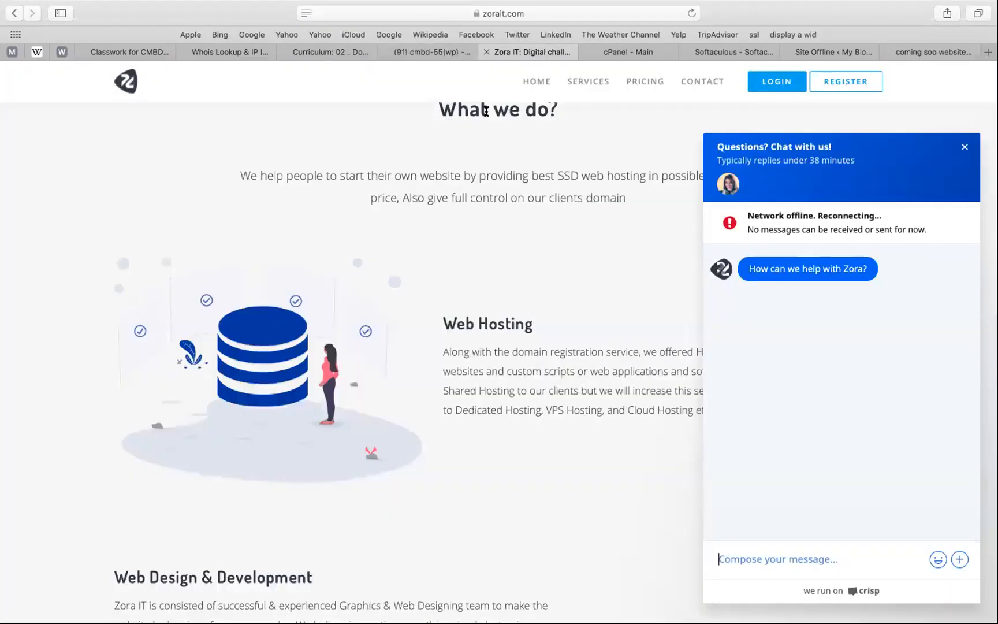
{"action": "left_click", "coordinate": [427, 51]}
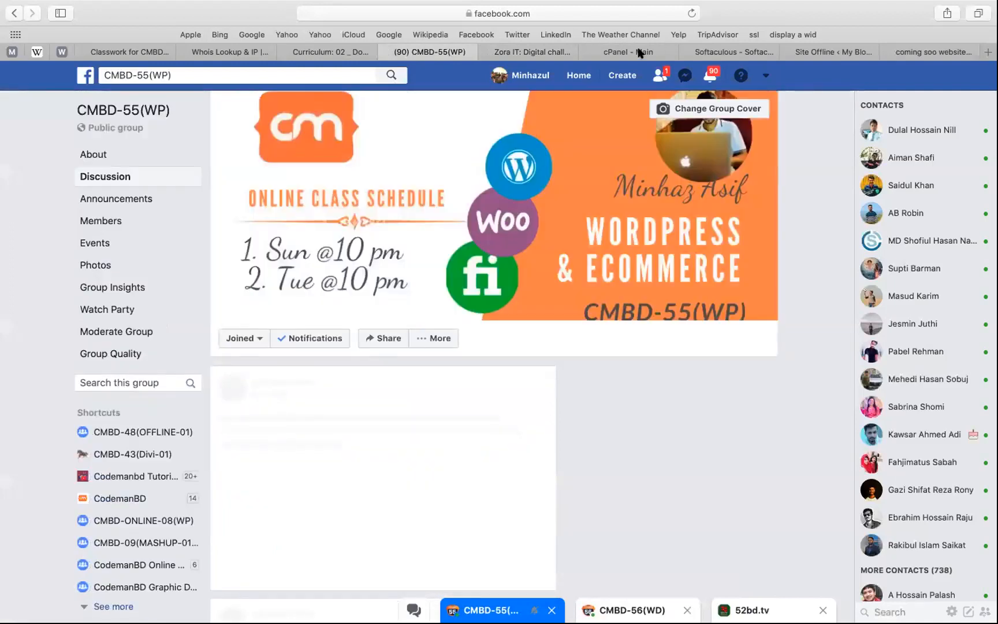
{"action": "left_click", "coordinate": [635, 54]}
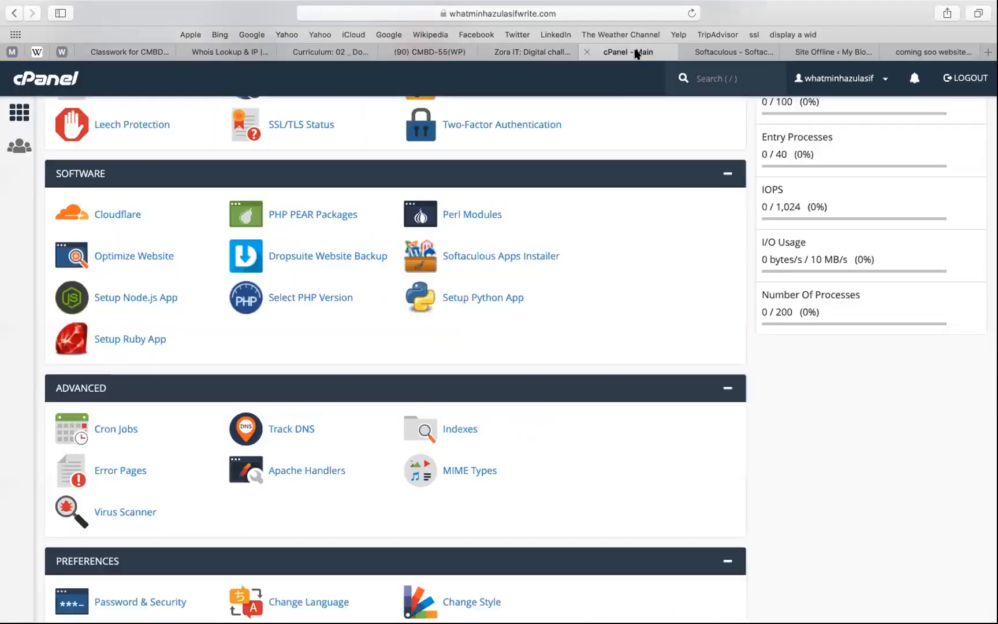
{"action": "left_click", "coordinate": [686, 52]}
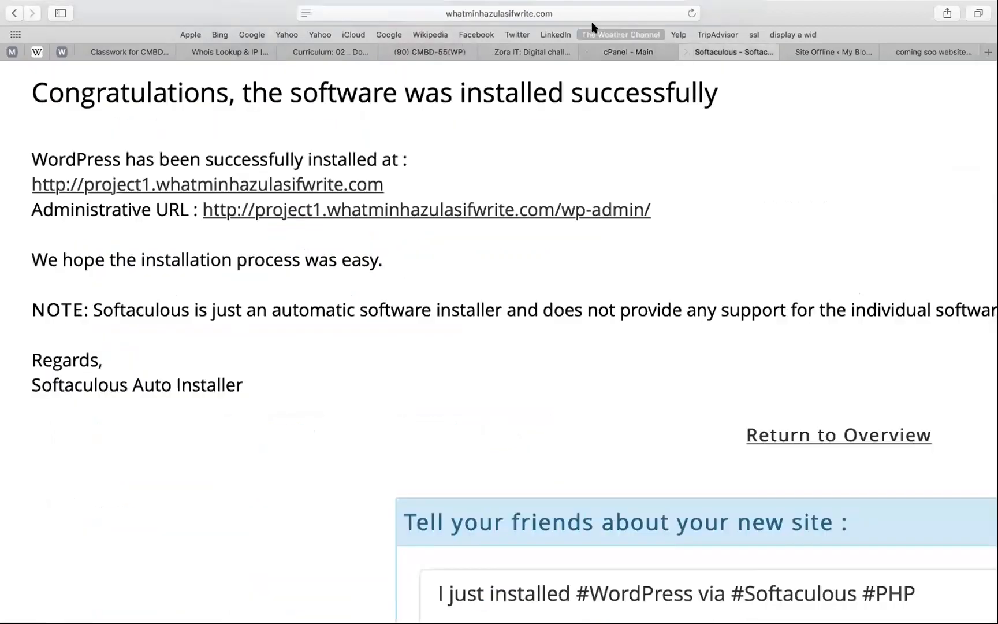
{"action": "left_click", "coordinate": [551, 13]}
{"action": "key", "text": "BackSpace"}
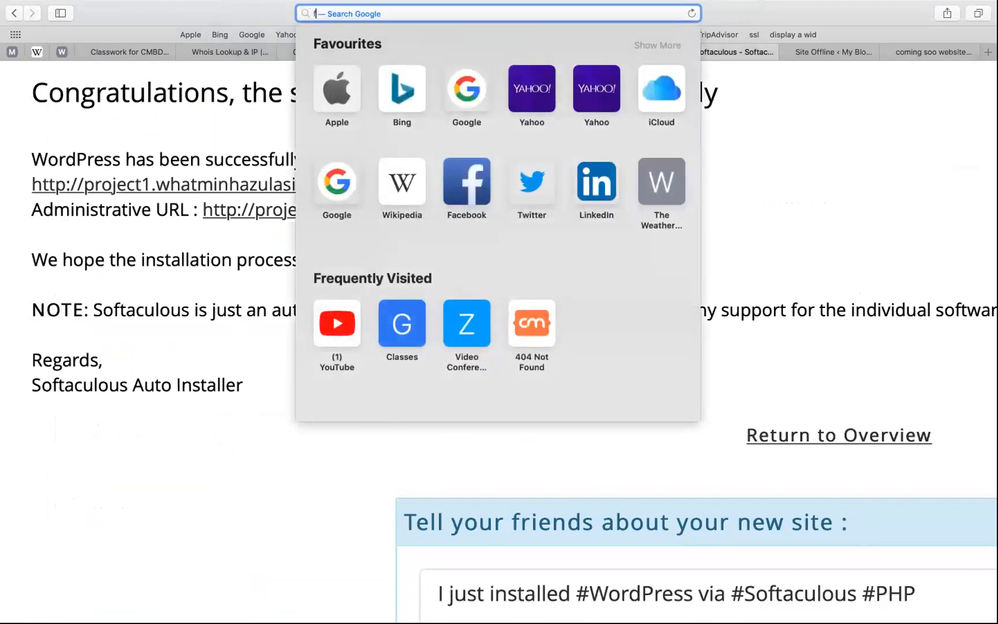
{"action": "type", "text": "facebook.com/z"}
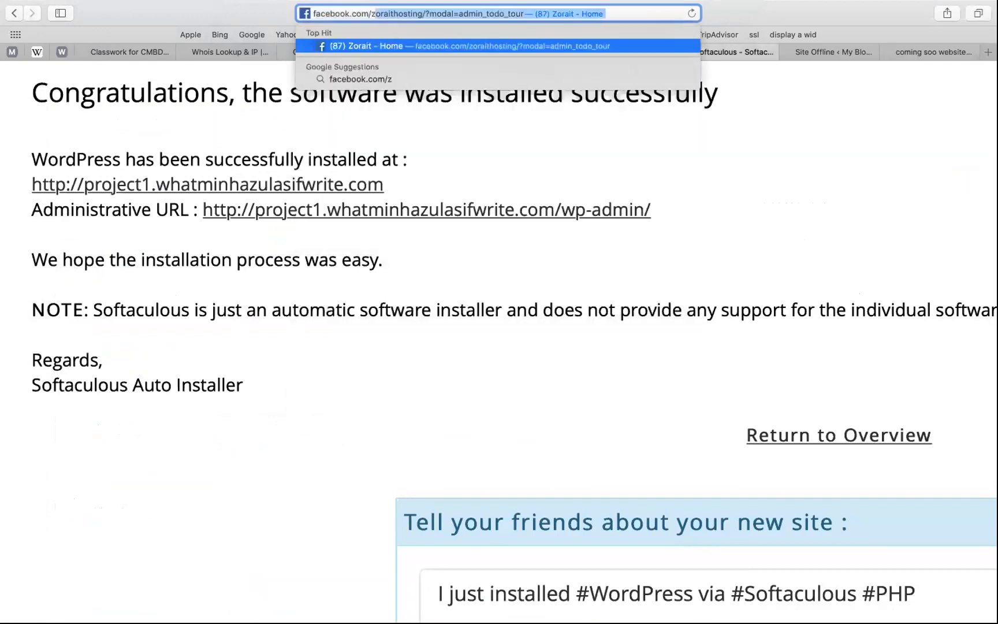
{"action": "key", "text": "Return"}
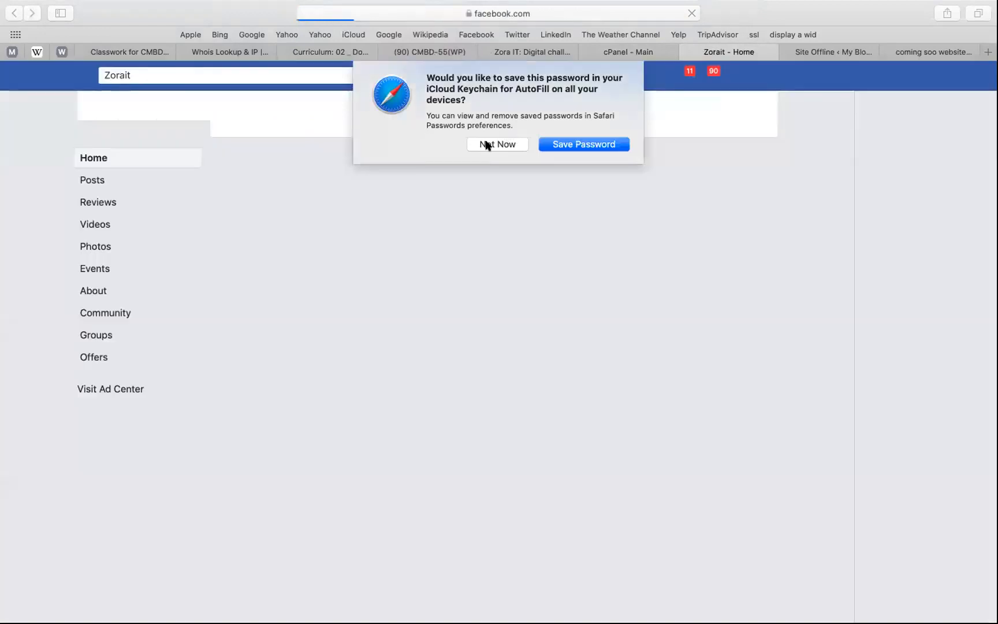
{"action": "left_click", "coordinate": [488, 143]}
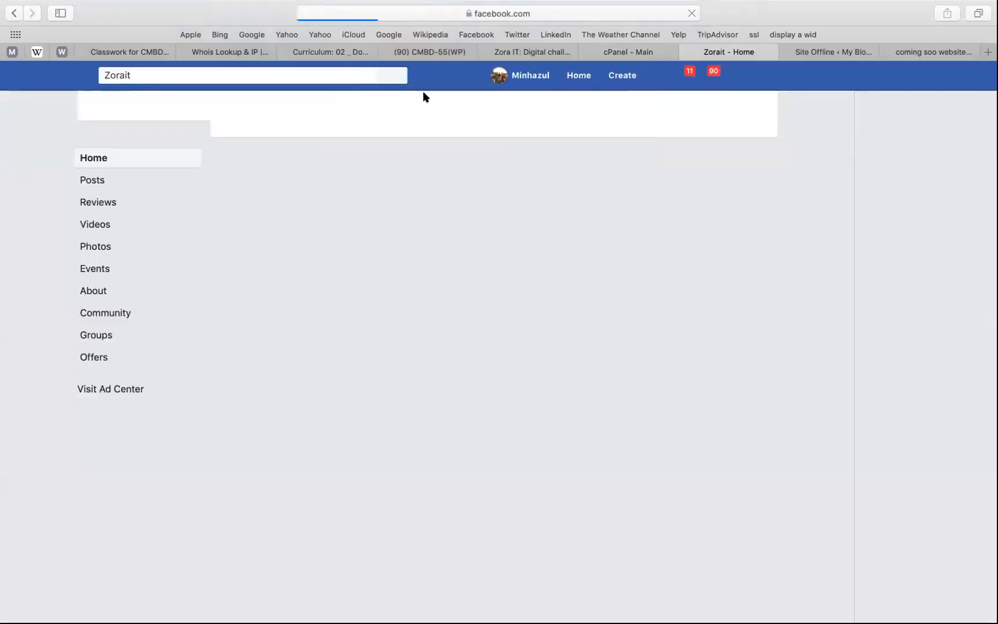
Step: Cycle through the open tabs and return to the Zorait Home tab
{"action": "left_click", "coordinate": [447, 54]}
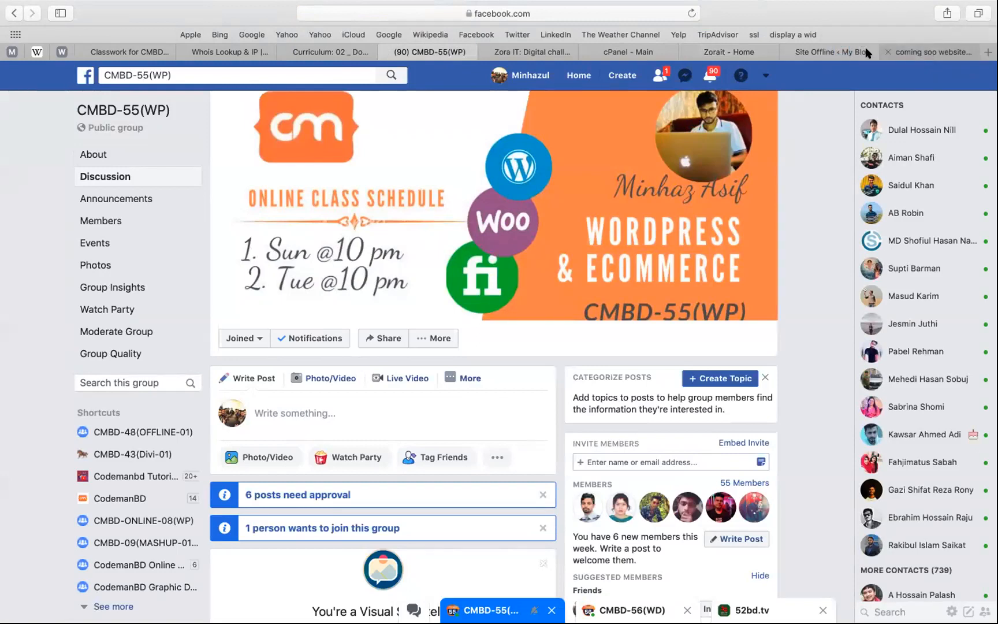
{"action": "left_click", "coordinate": [913, 52]}
{"action": "left_click", "coordinate": [843, 52]}
{"action": "left_click", "coordinate": [725, 50]}
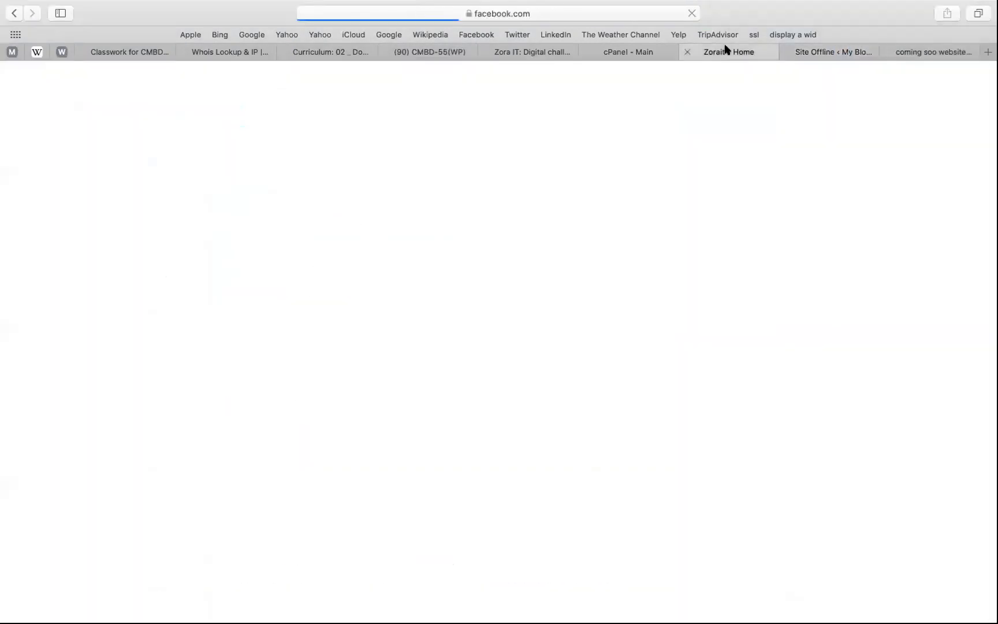